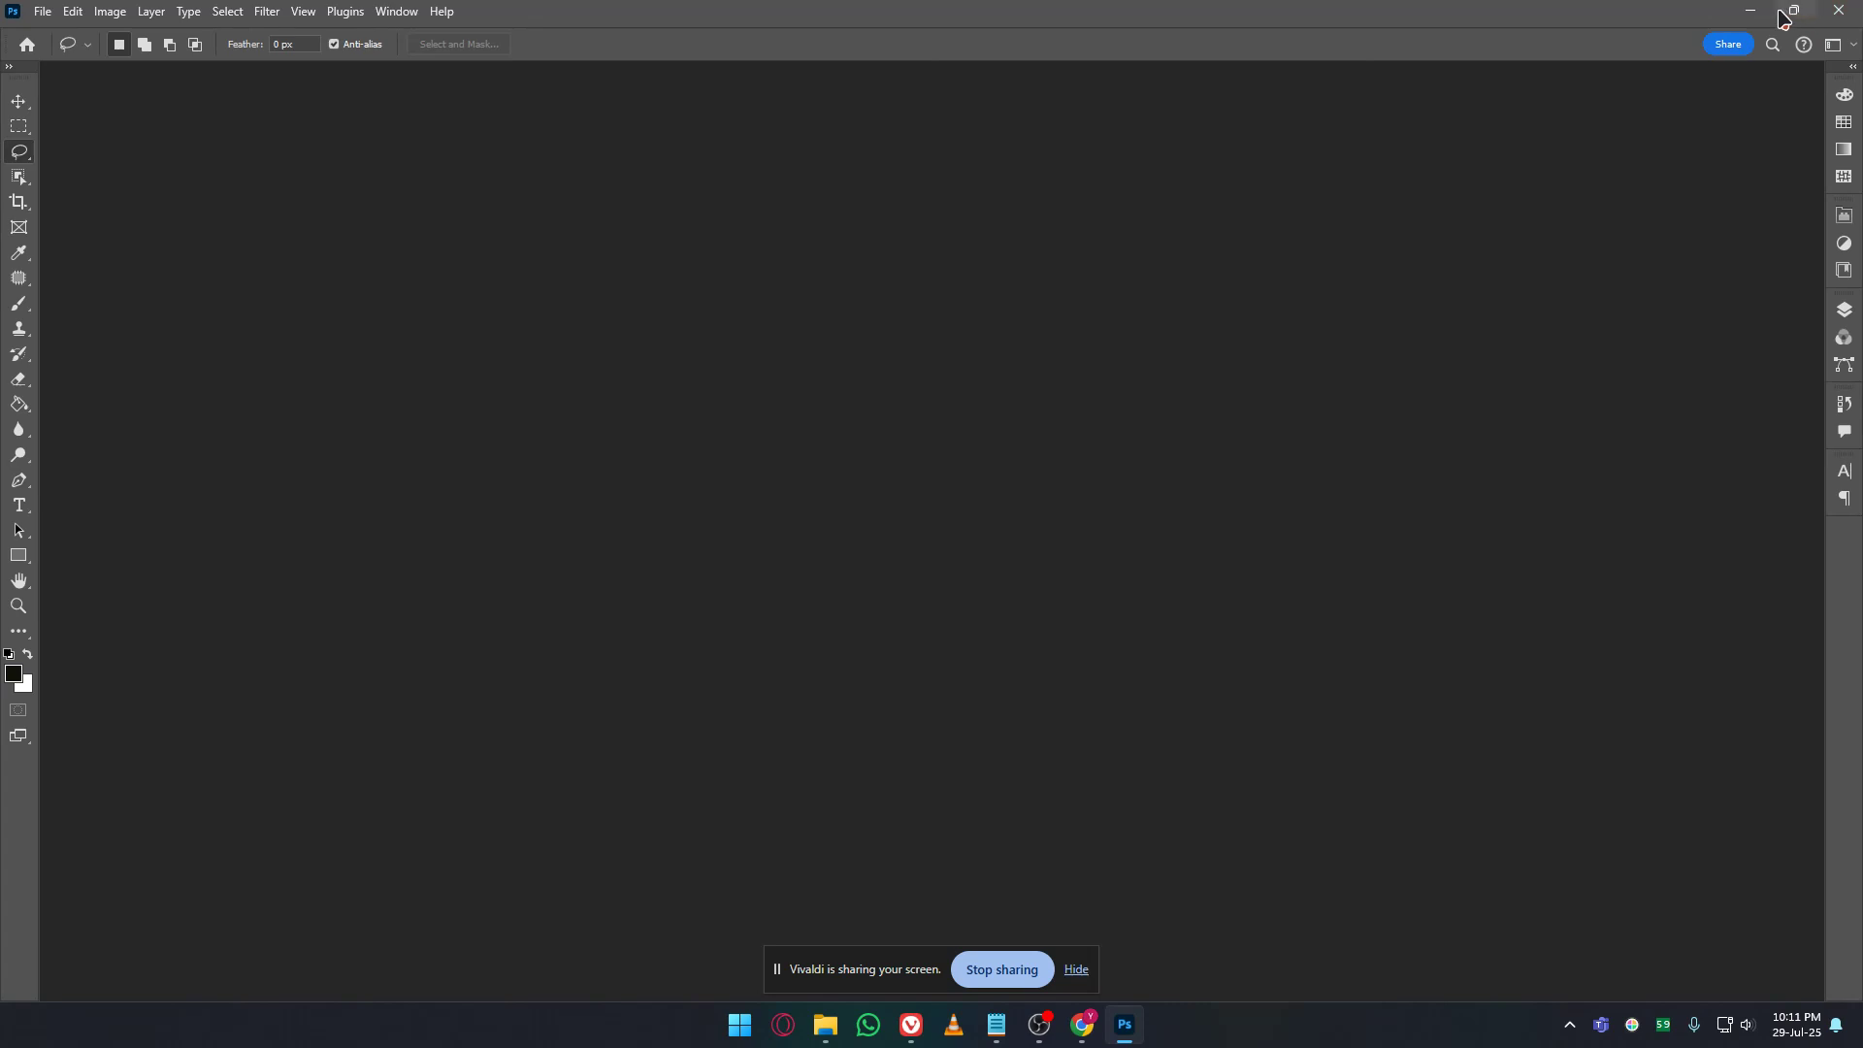
Hide the screen-sharing notice, let Google Meet show the shared screen anyway, and switch back to Photoshop.
left_click(1073, 968)
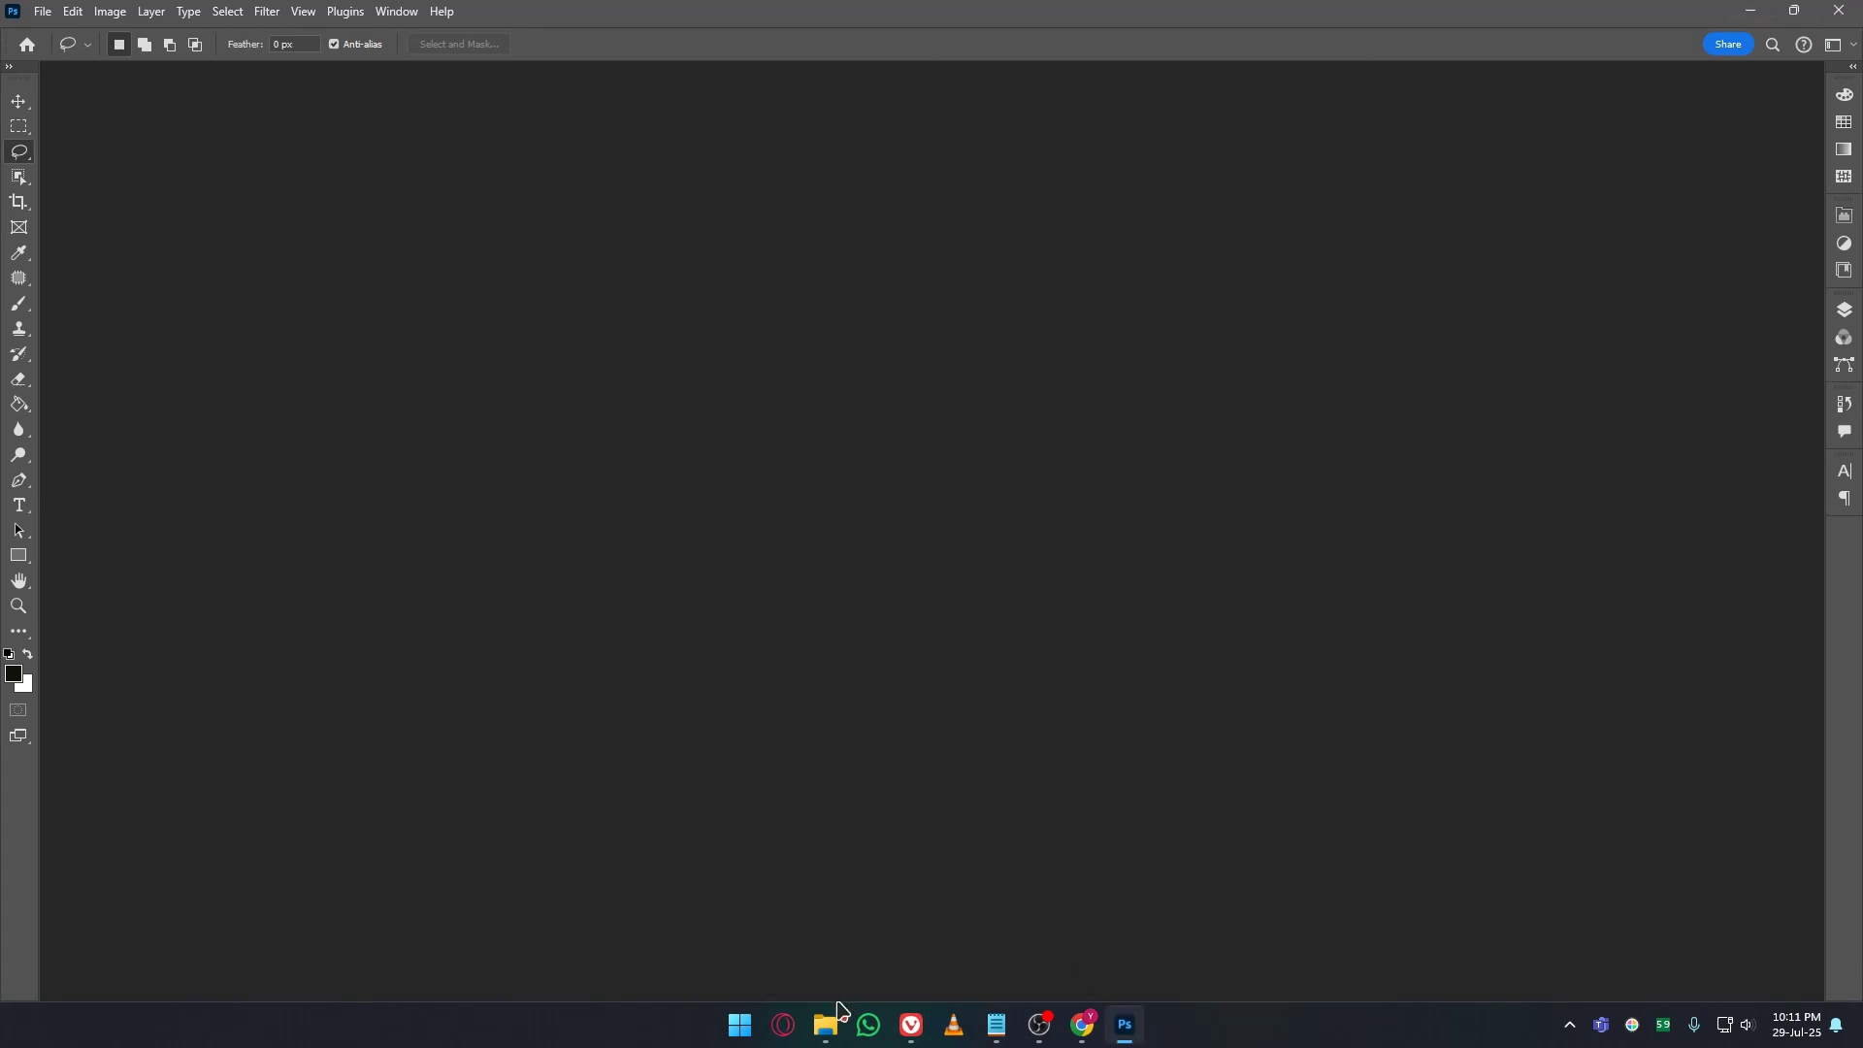
mouse_move(831, 1021)
left_click(1749, 12)
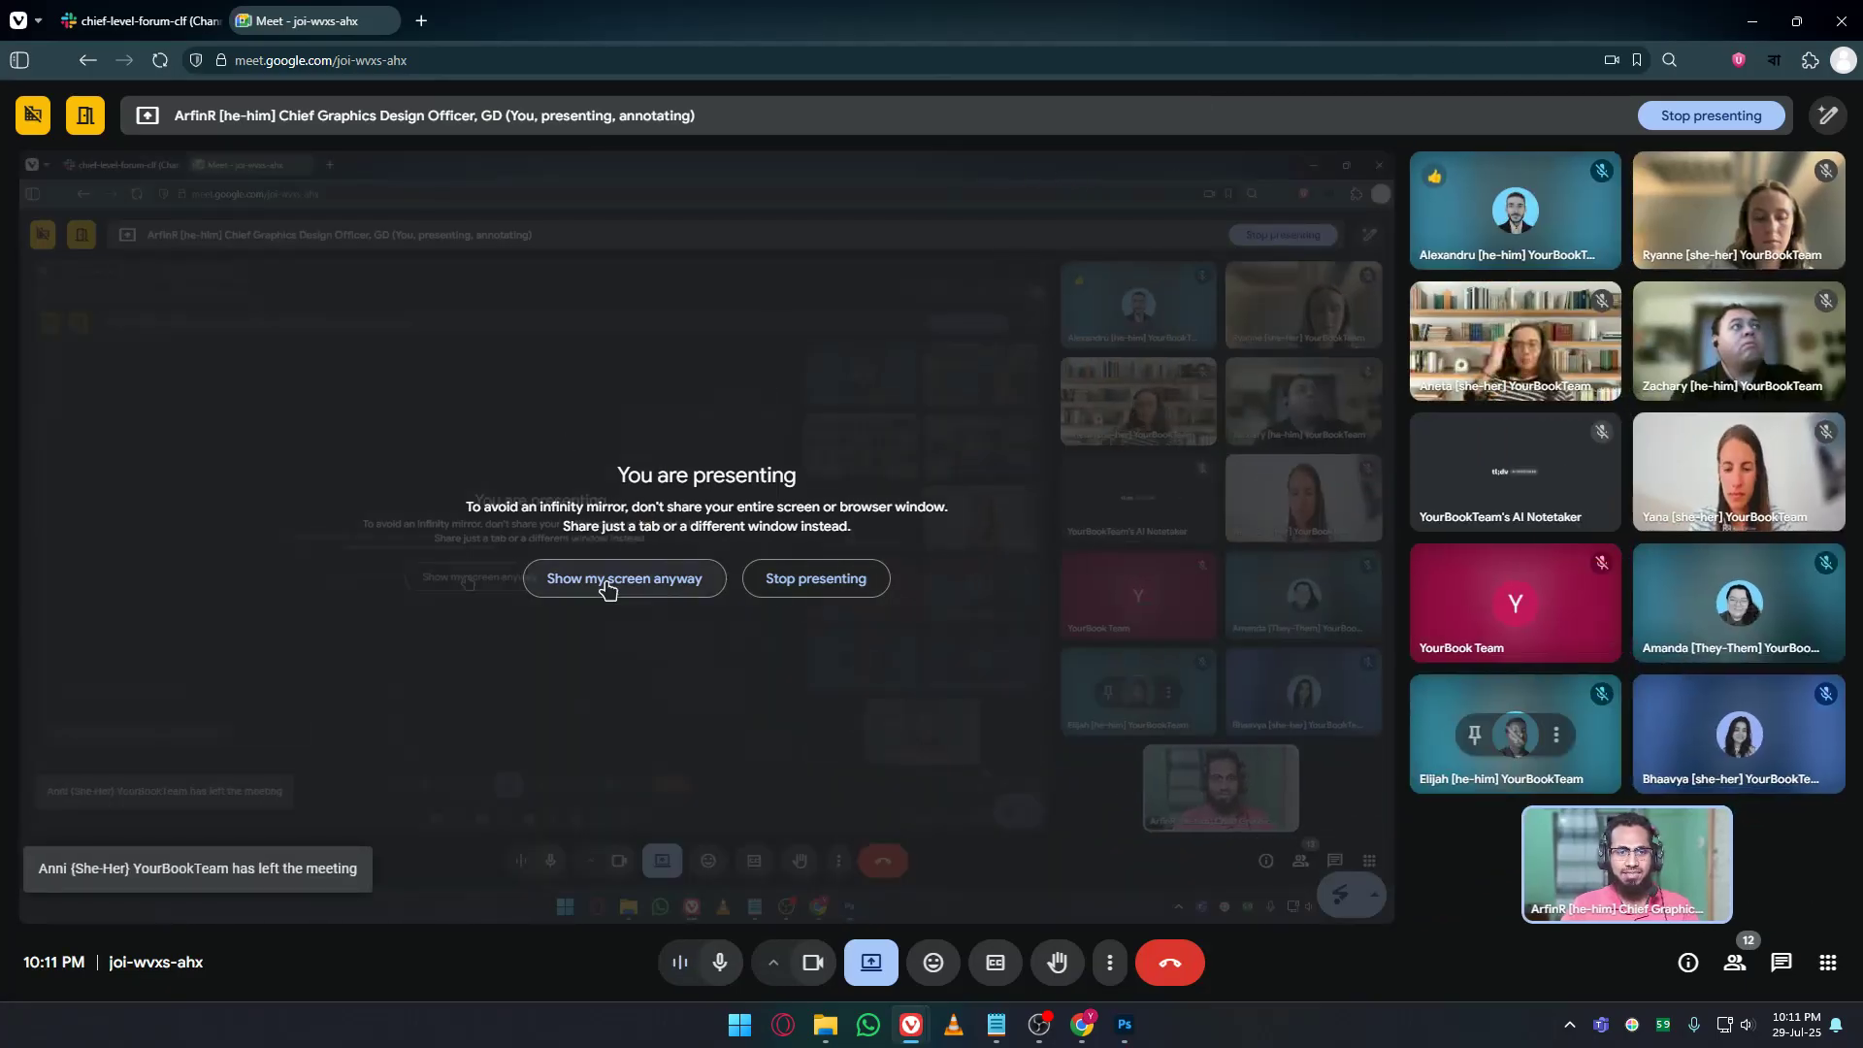
left_click(603, 579)
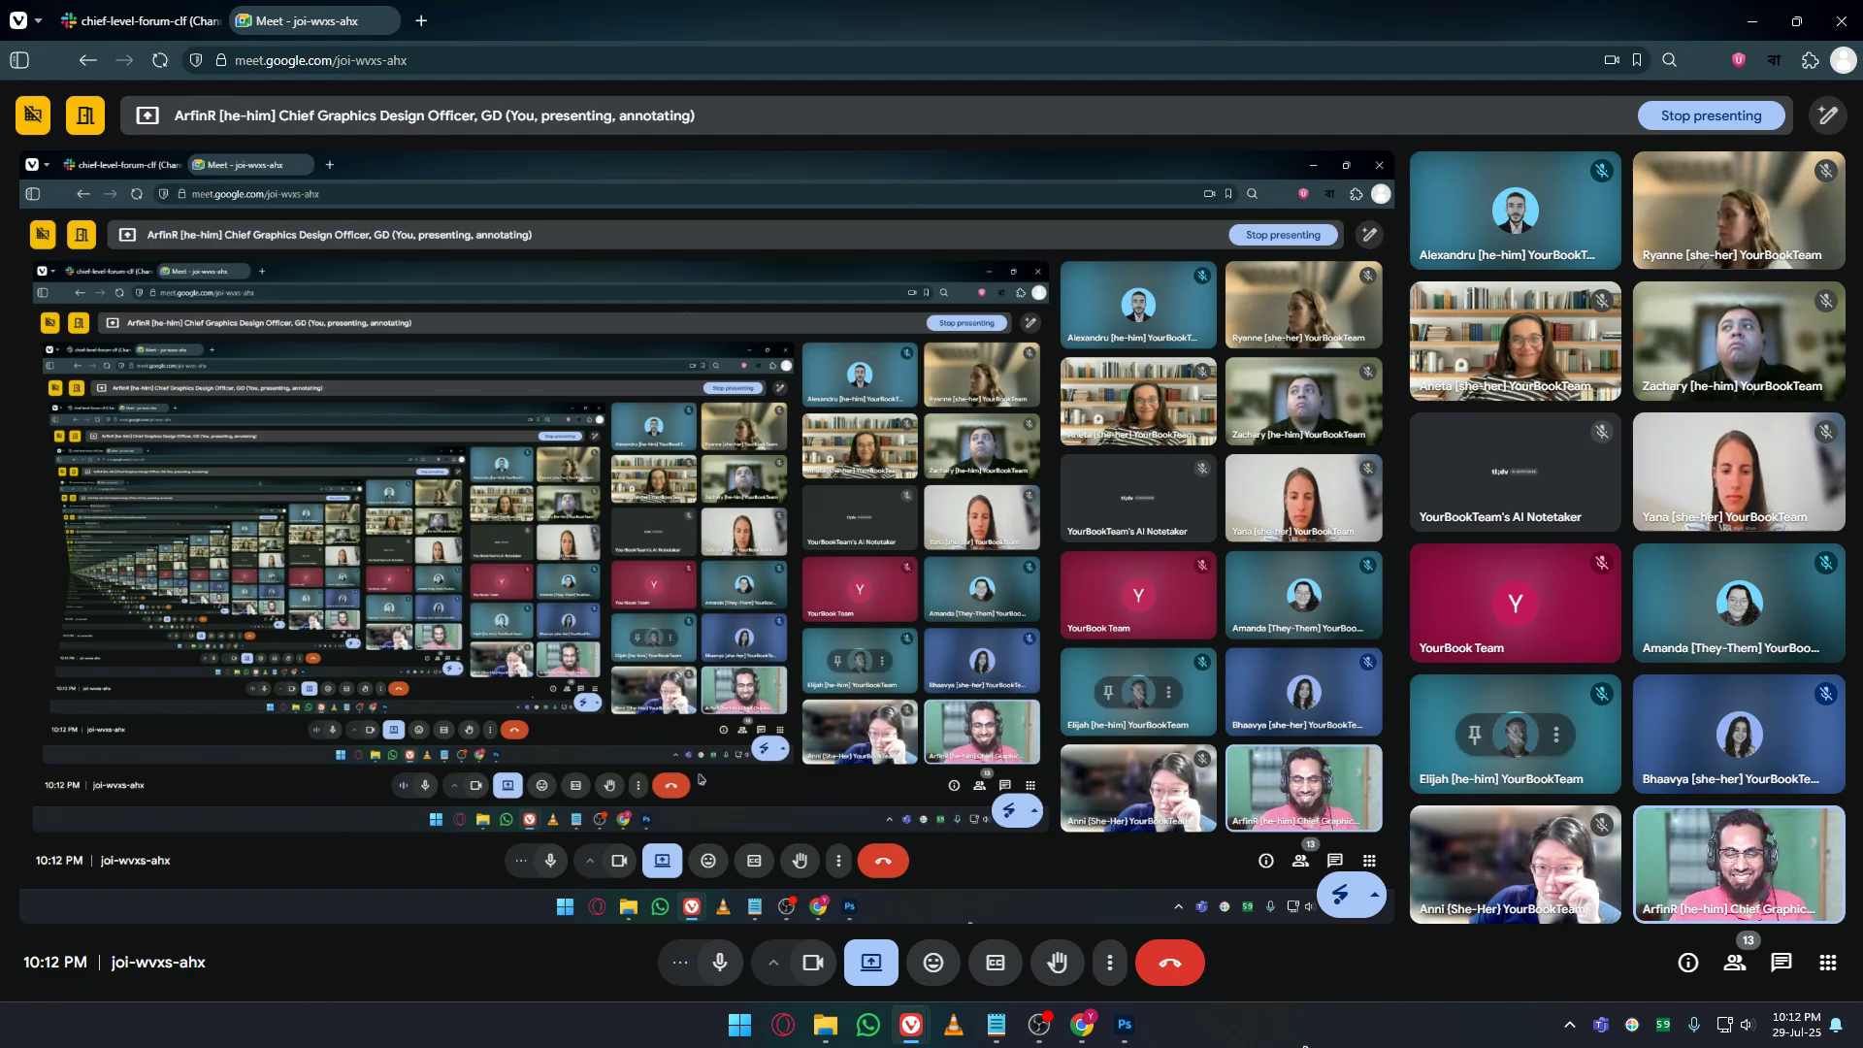
left_click(1126, 1036)
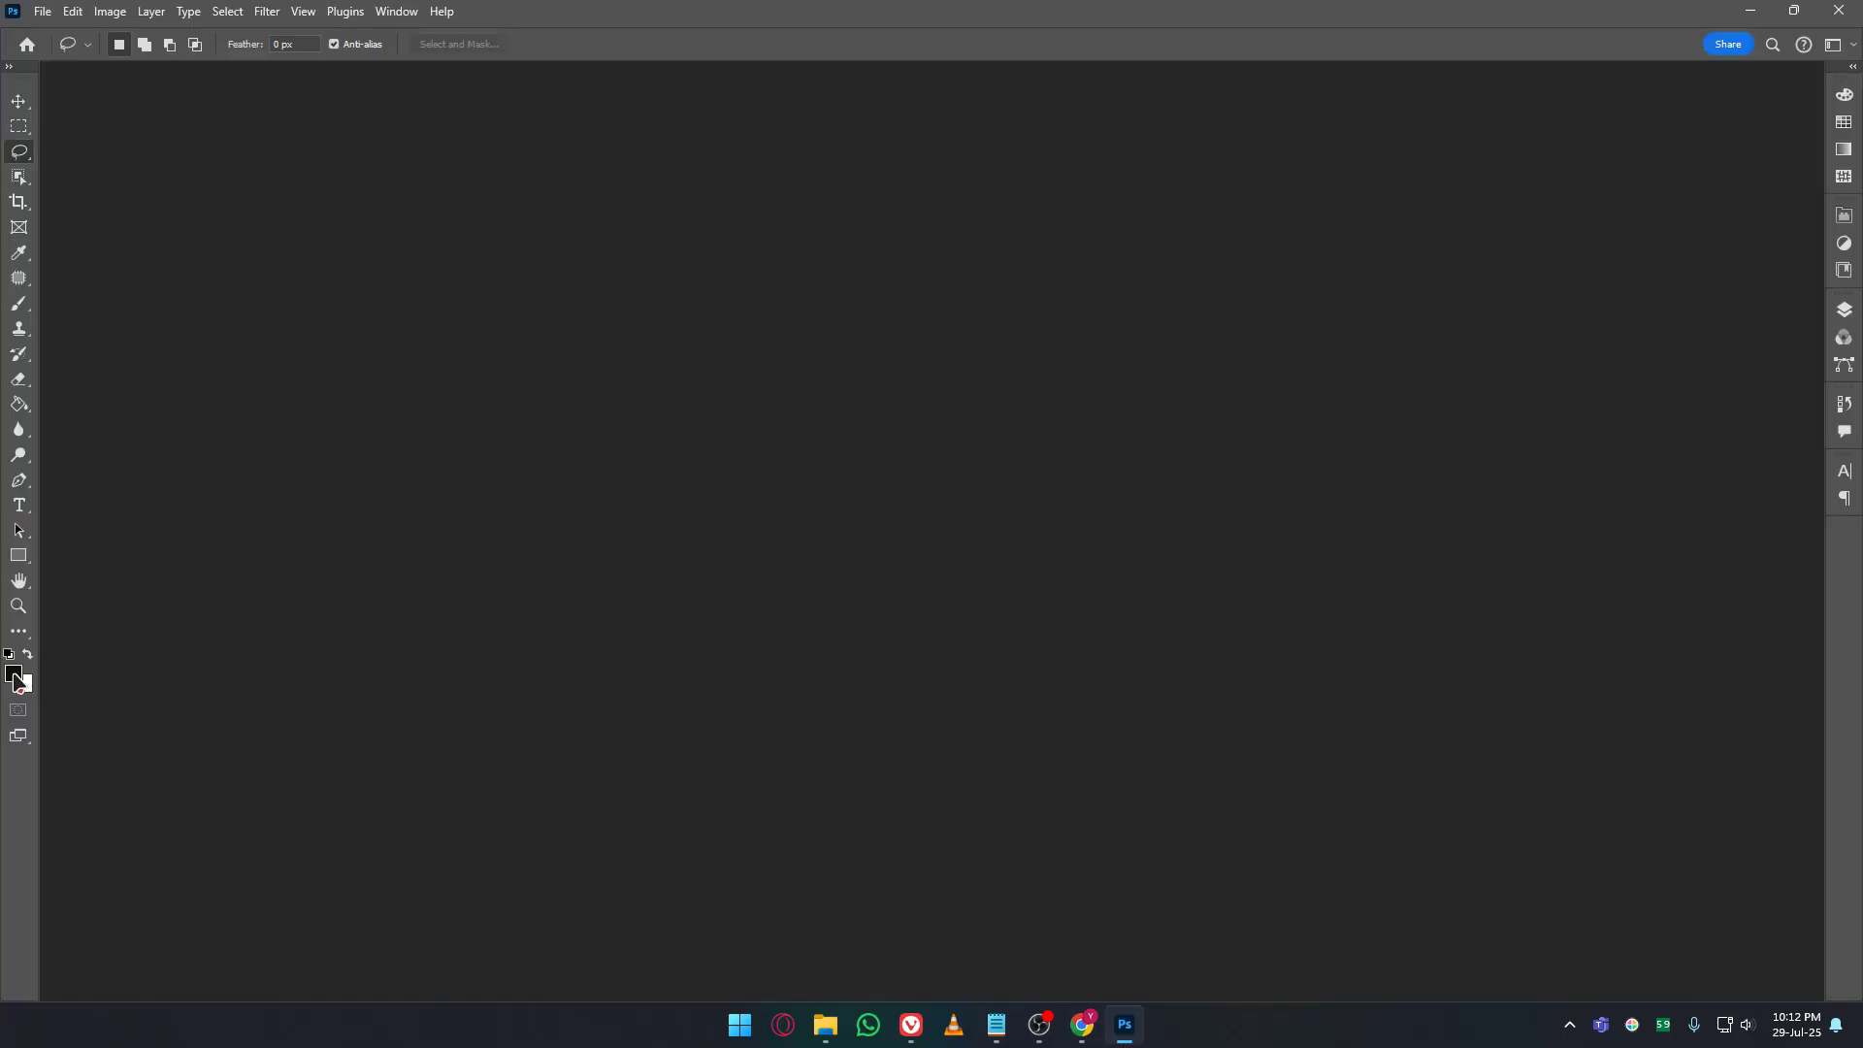
left_click(15, 676)
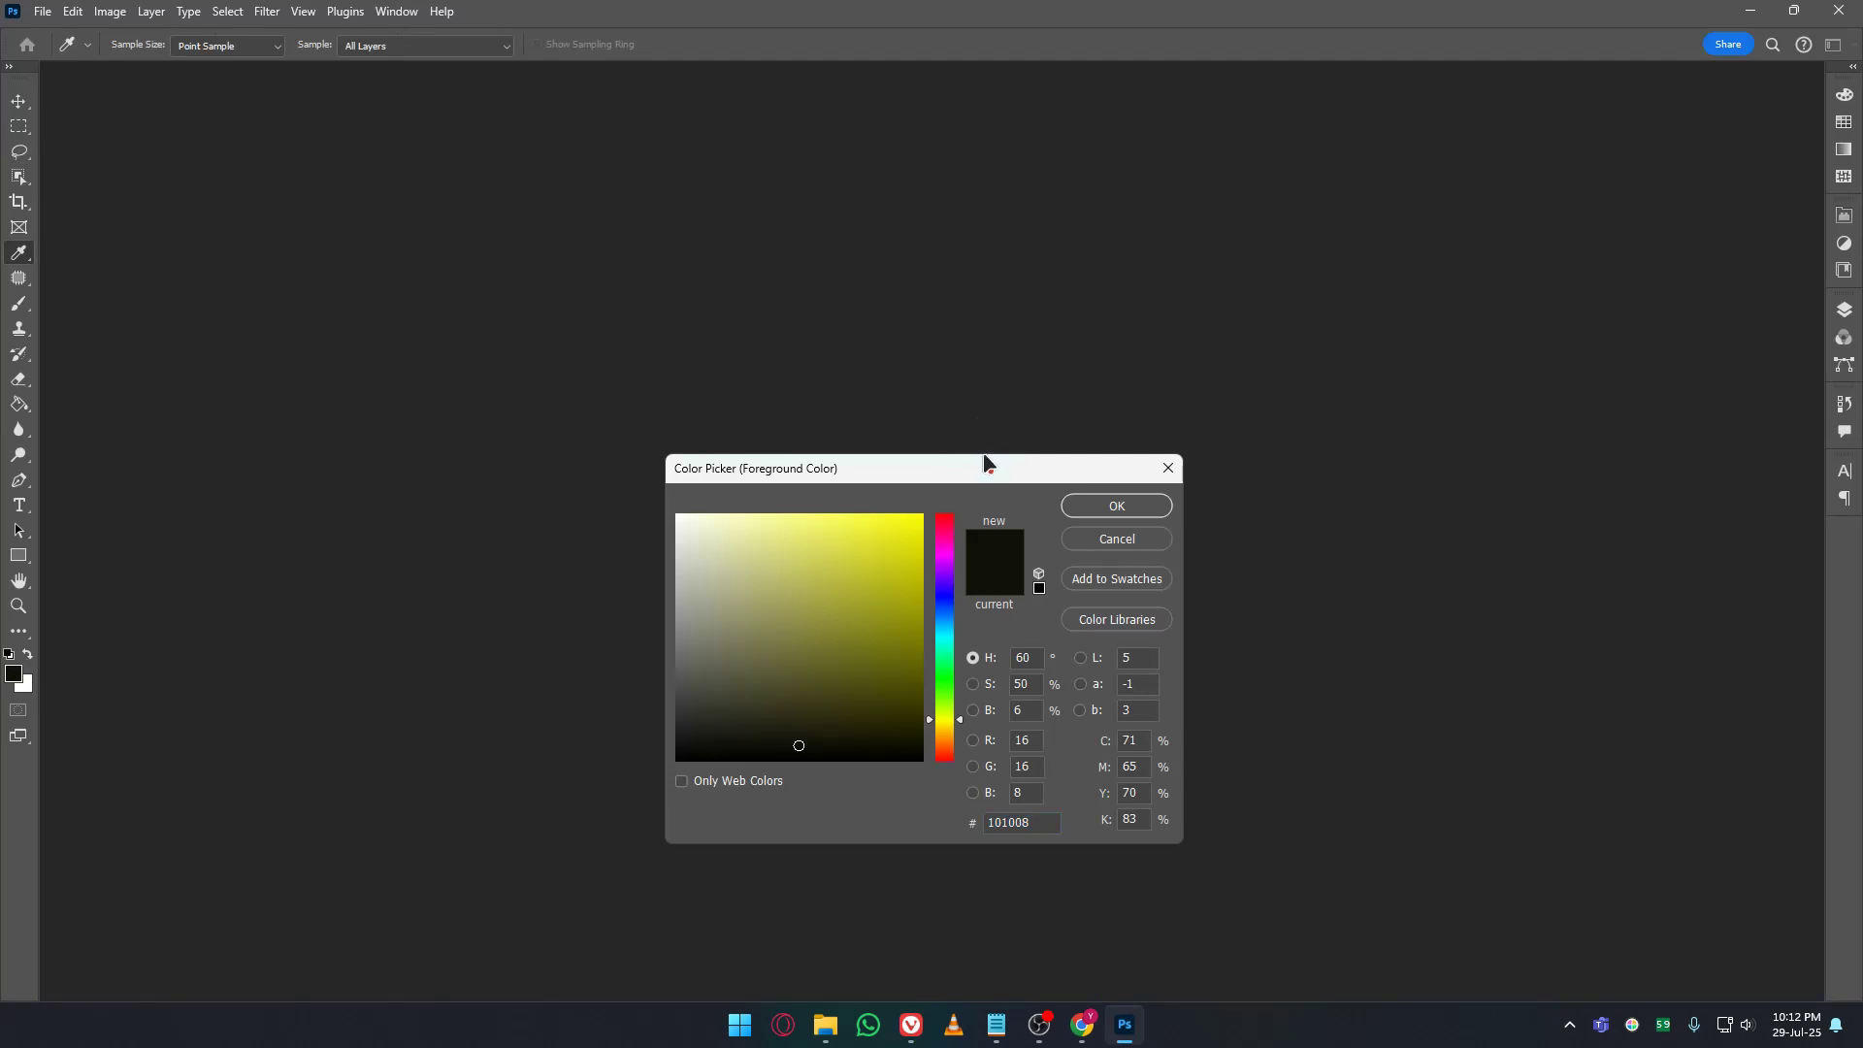
left_click_drag(983, 456, 1047, 308)
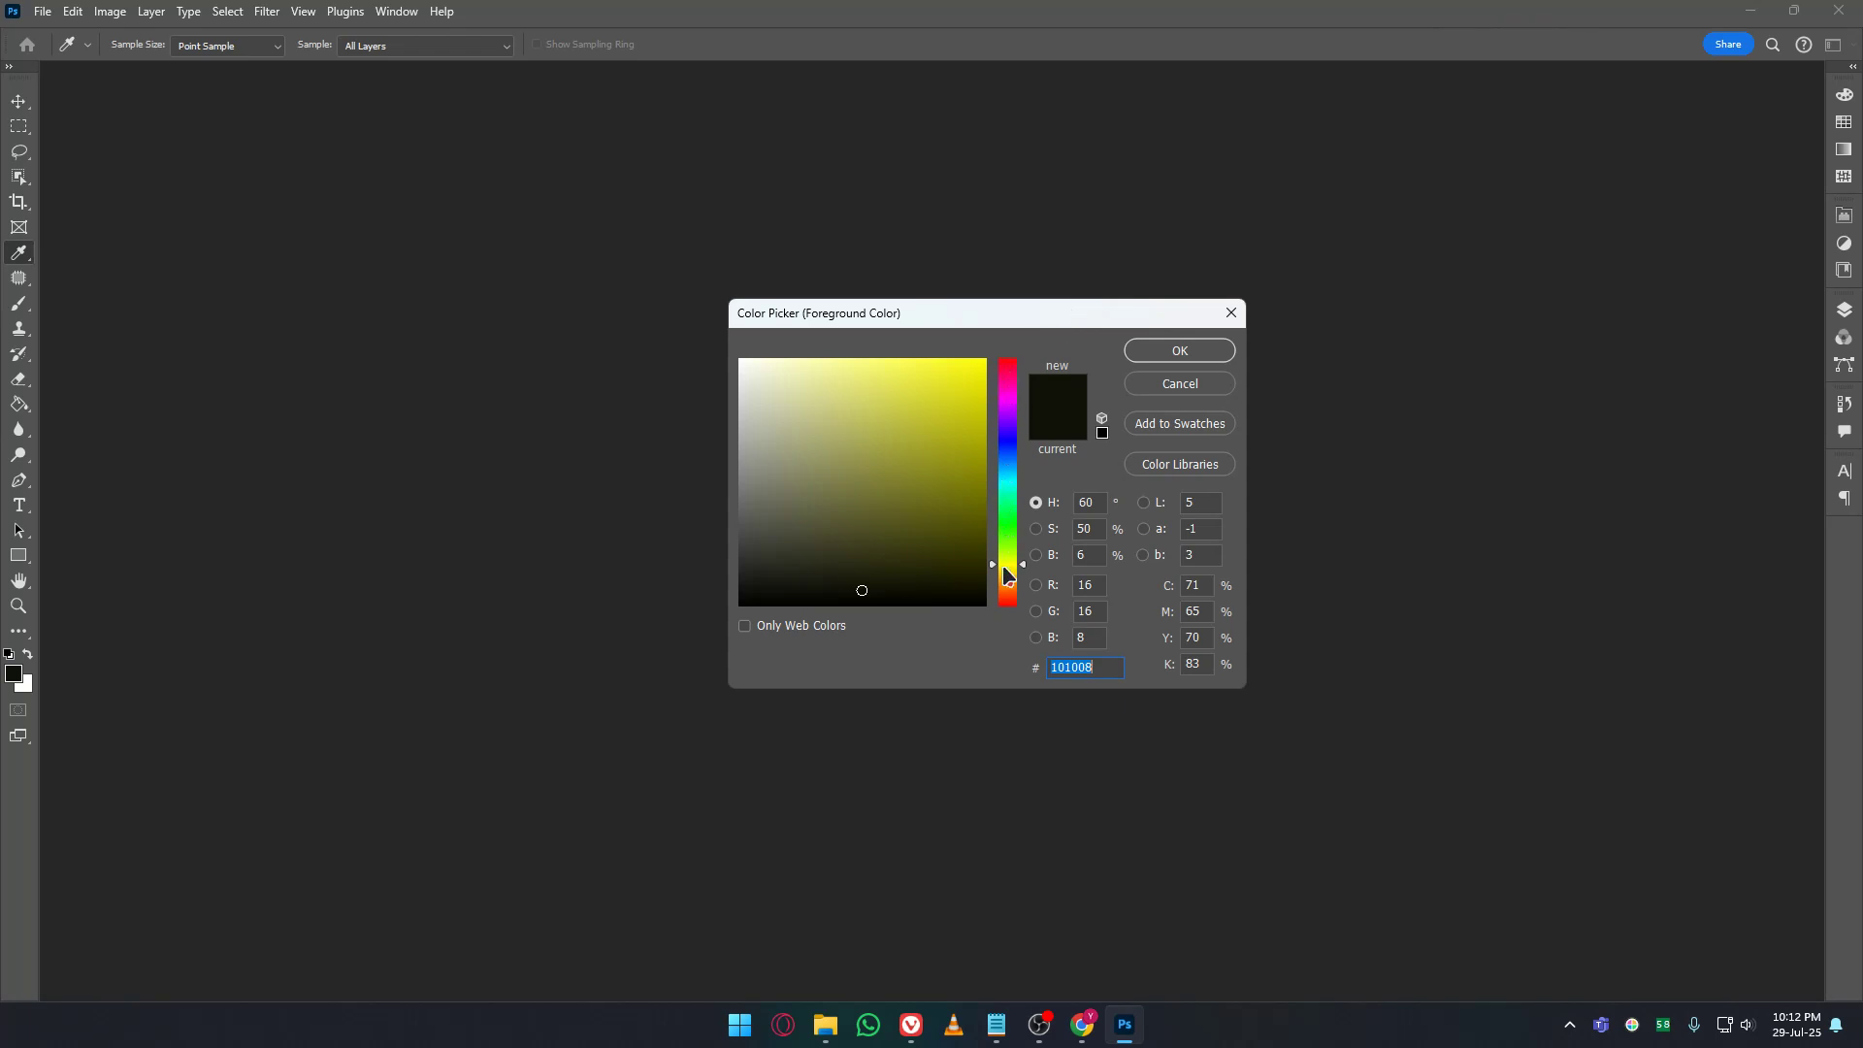
left_click(1180, 384)
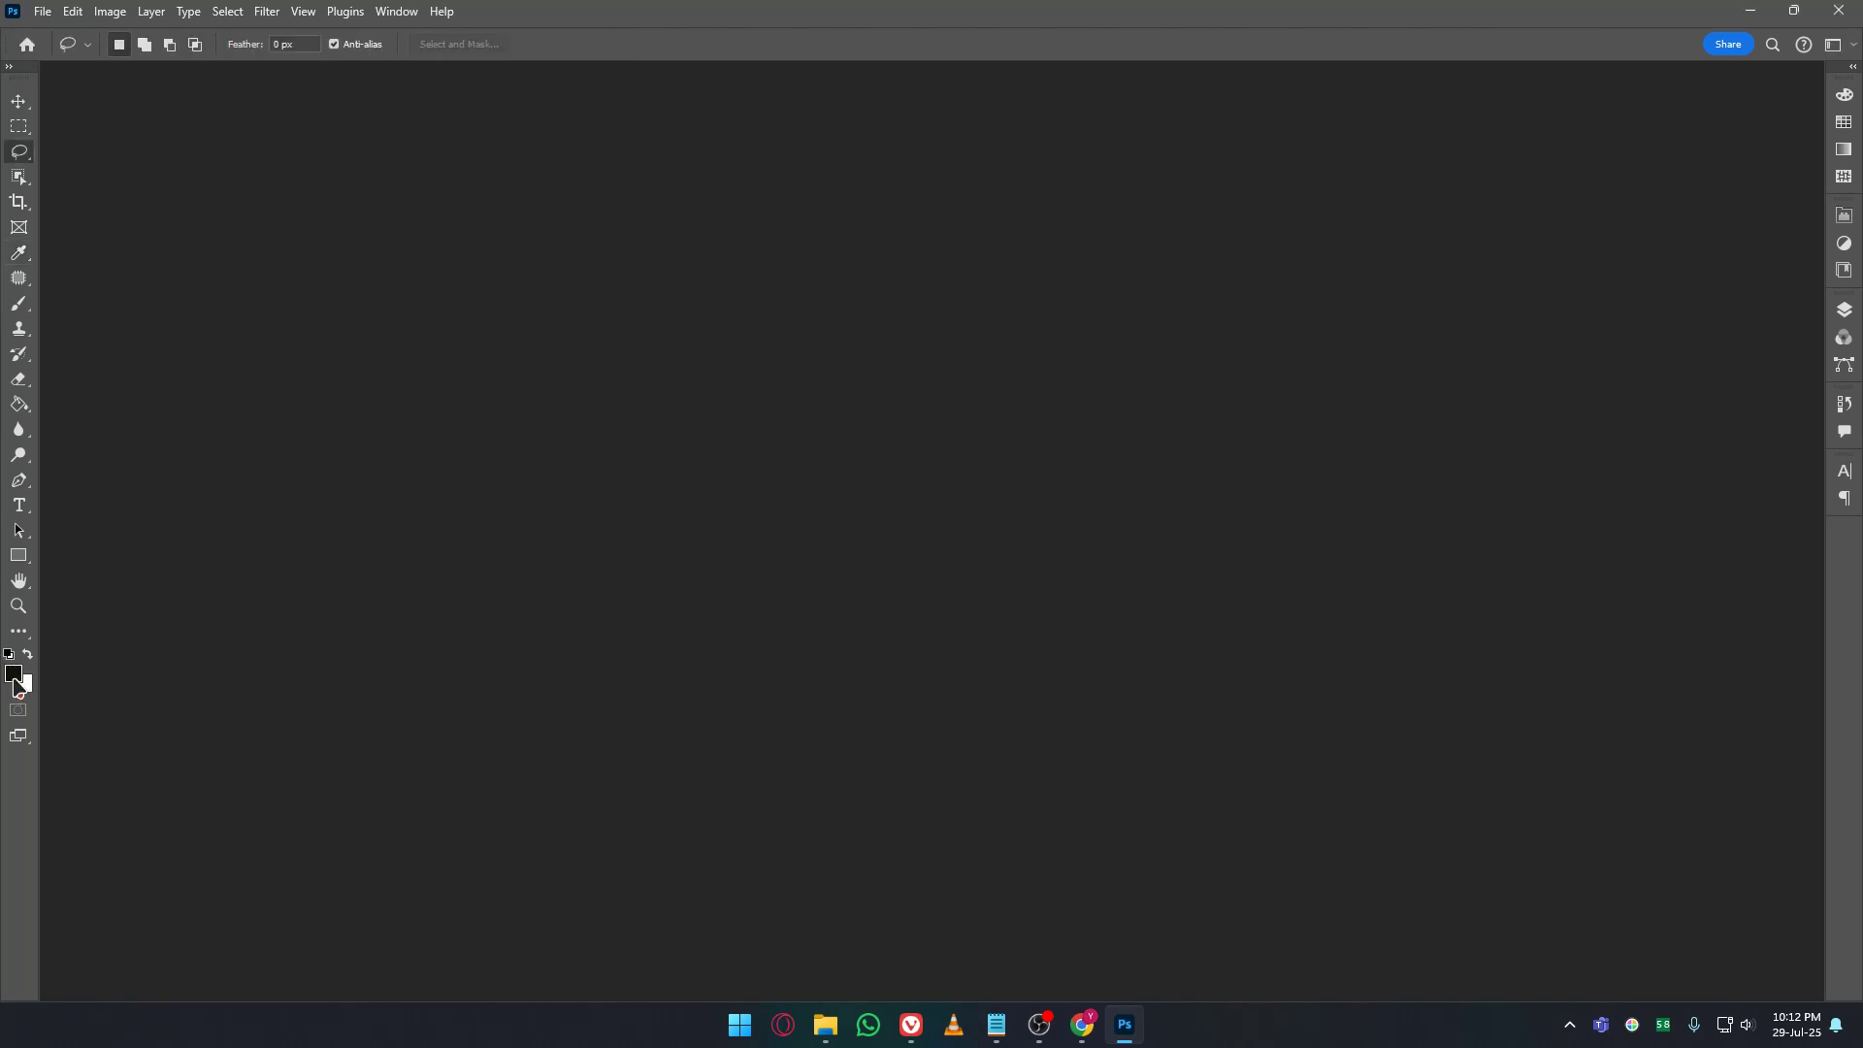
Try hues of 15, 60, 100 and 76 degrees for the foreground color in the Color Picker.
left_click(14, 675)
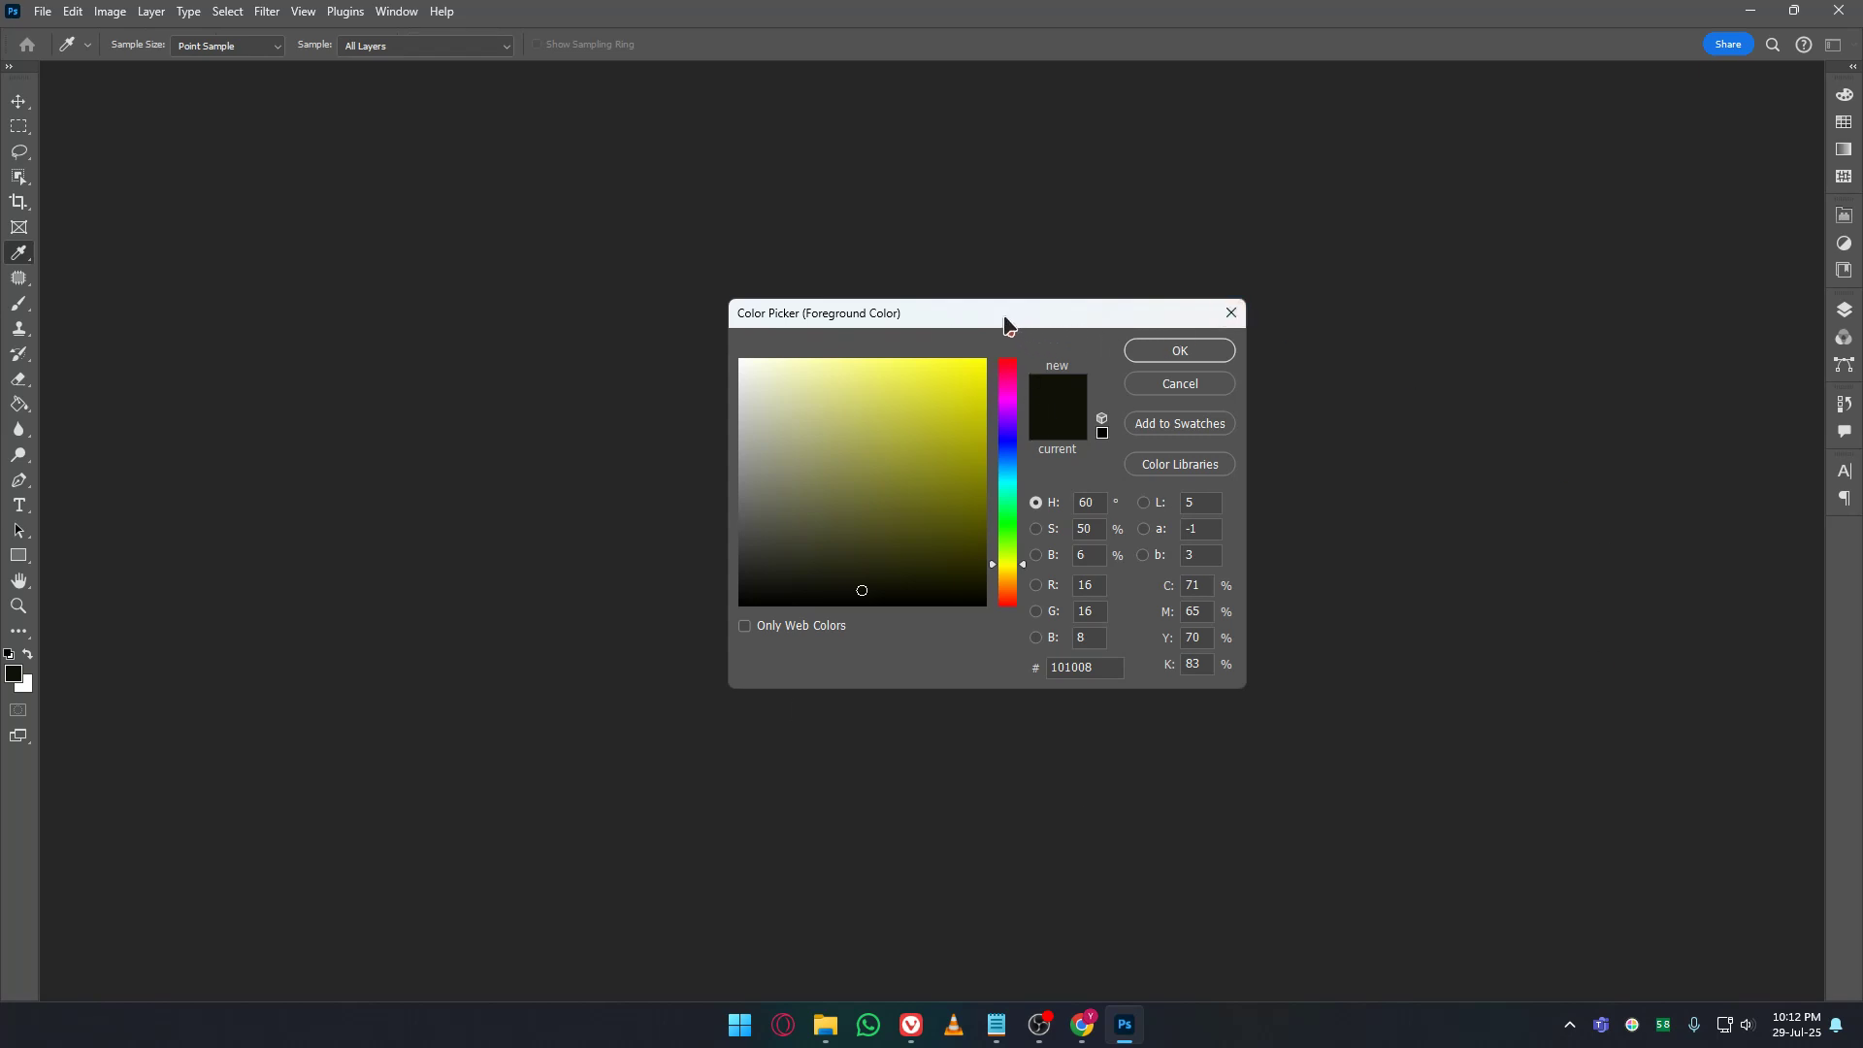
left_click(1005, 319)
double_click(1099, 500)
type("15")
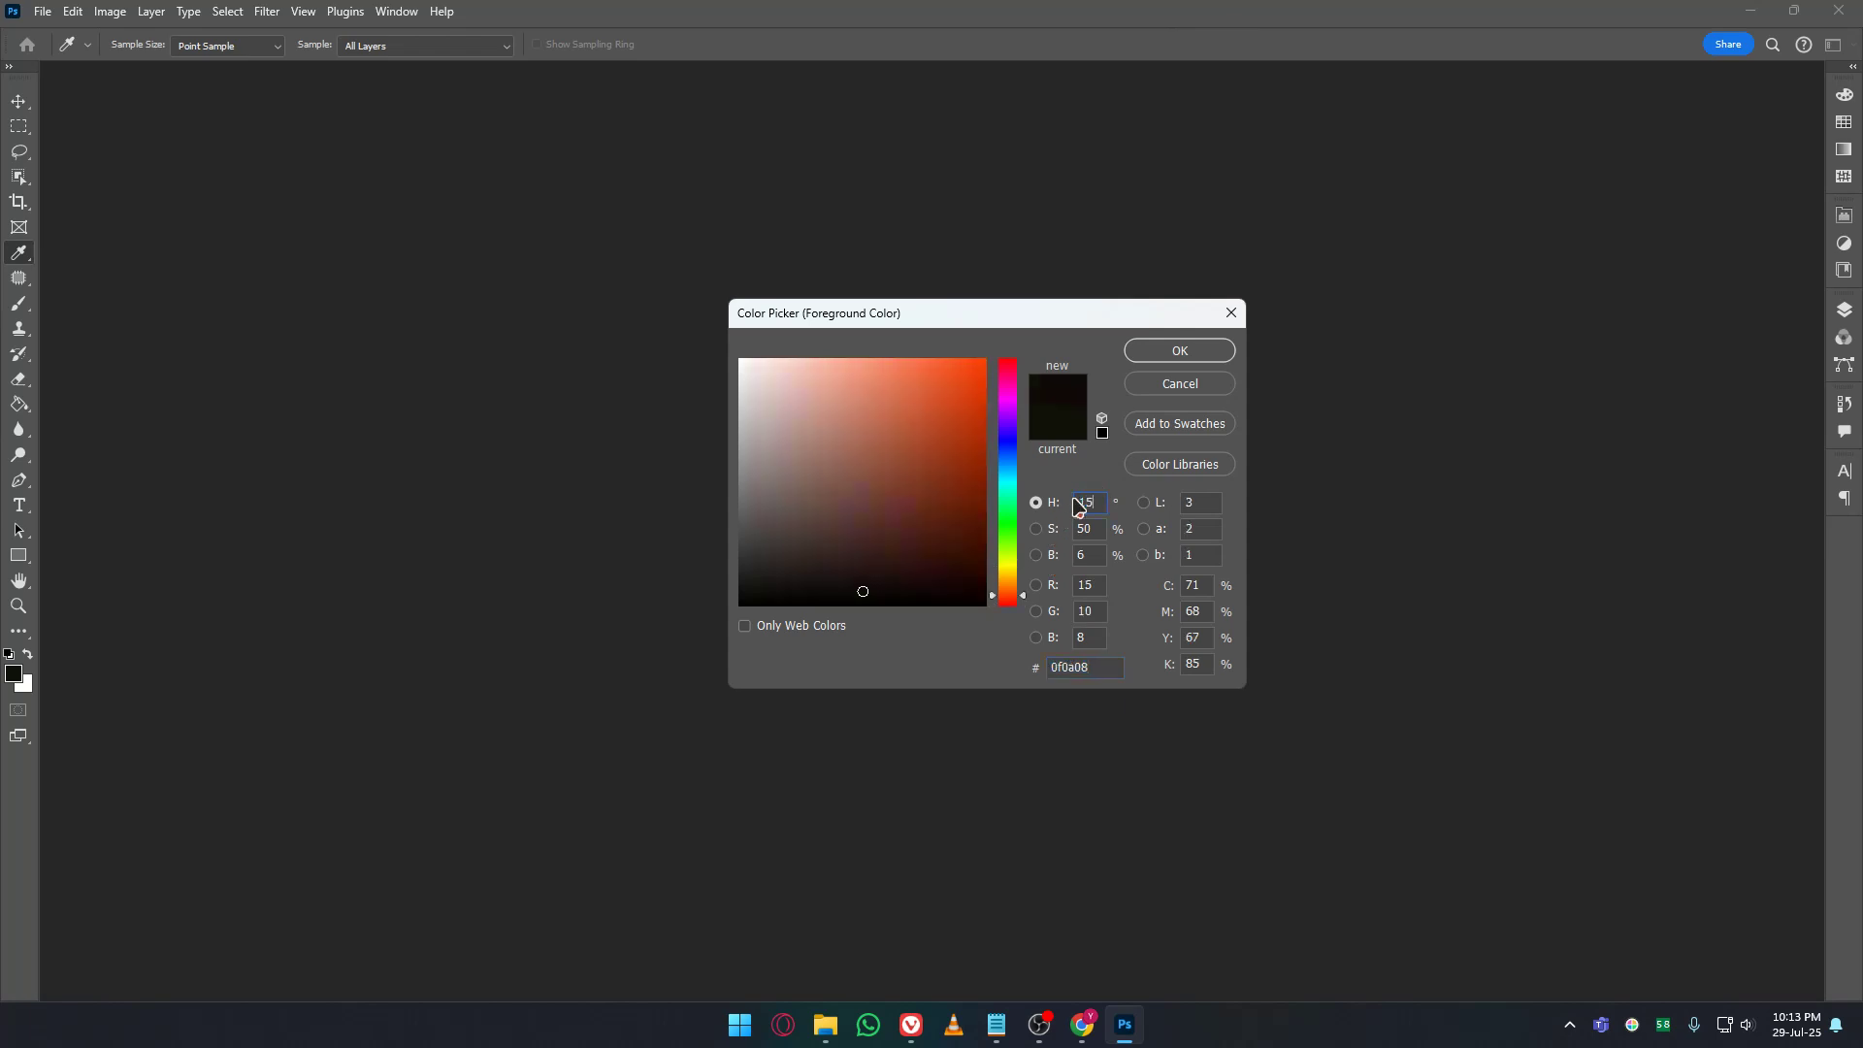
left_click(1036, 503)
type("60")
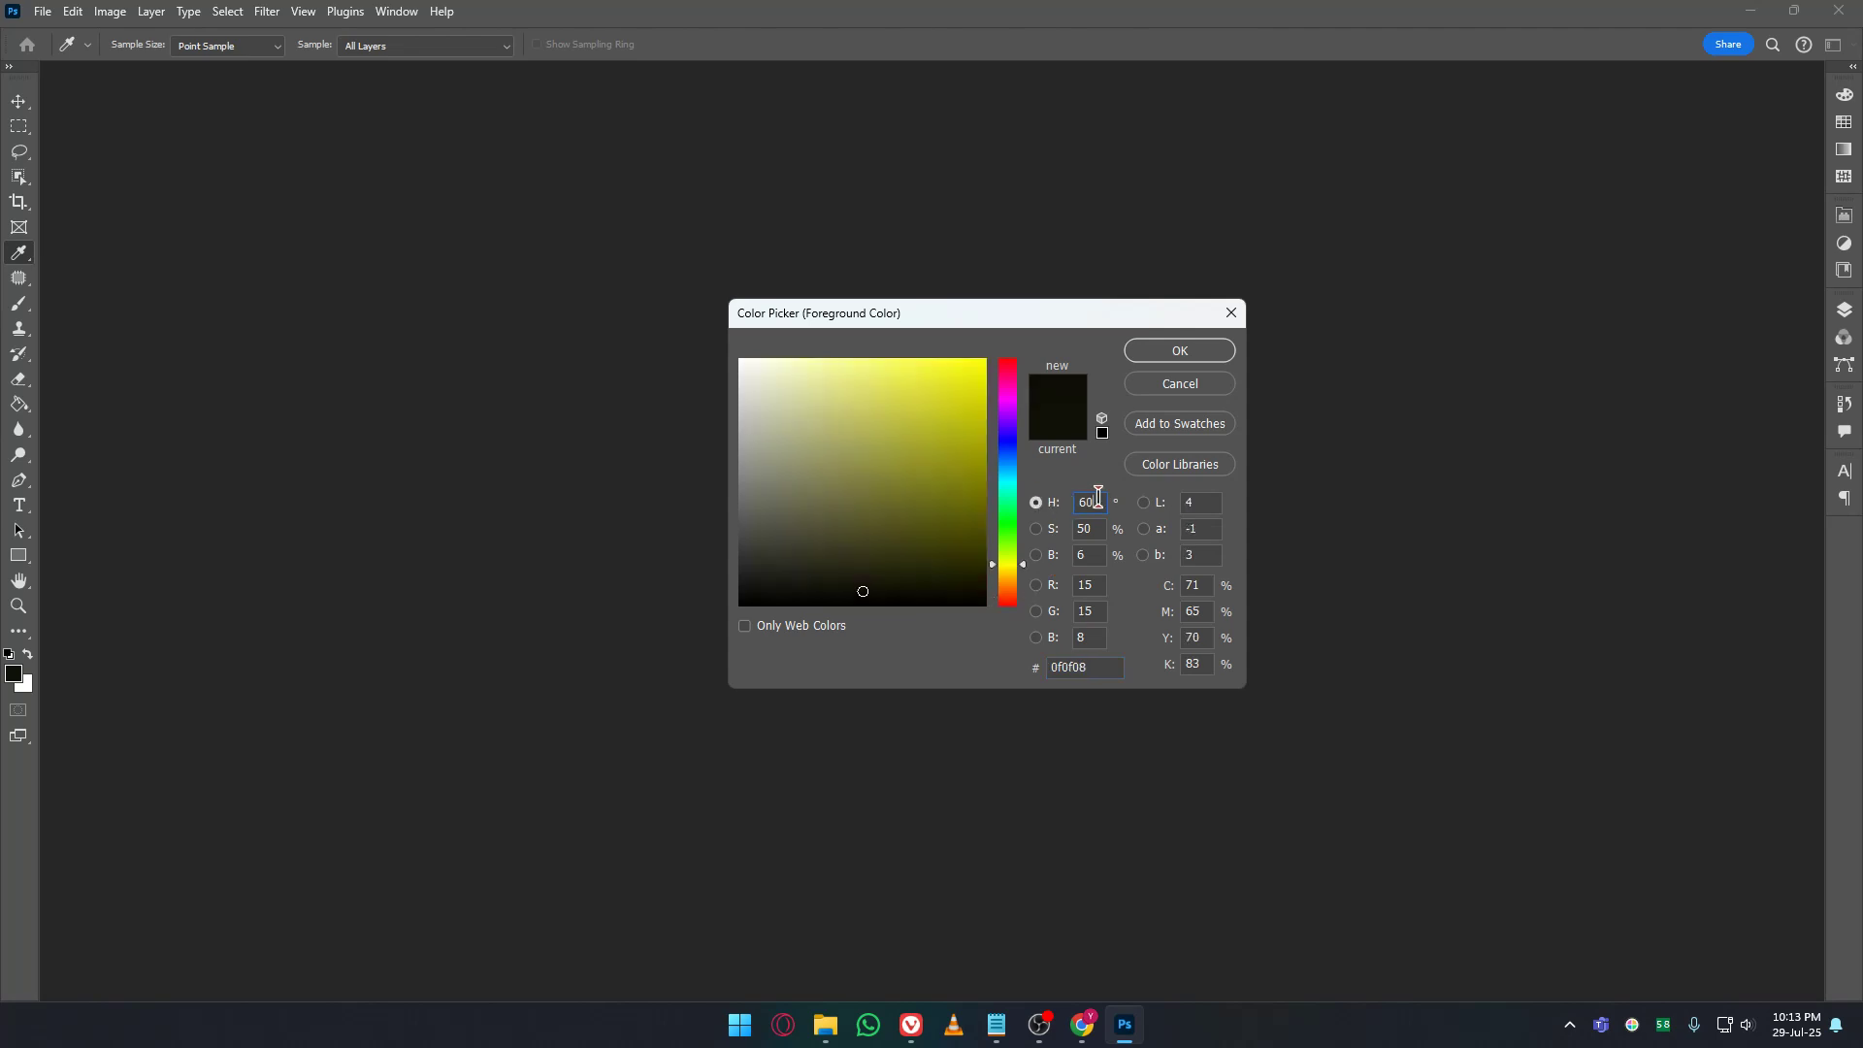
left_click(1061, 503)
type("100")
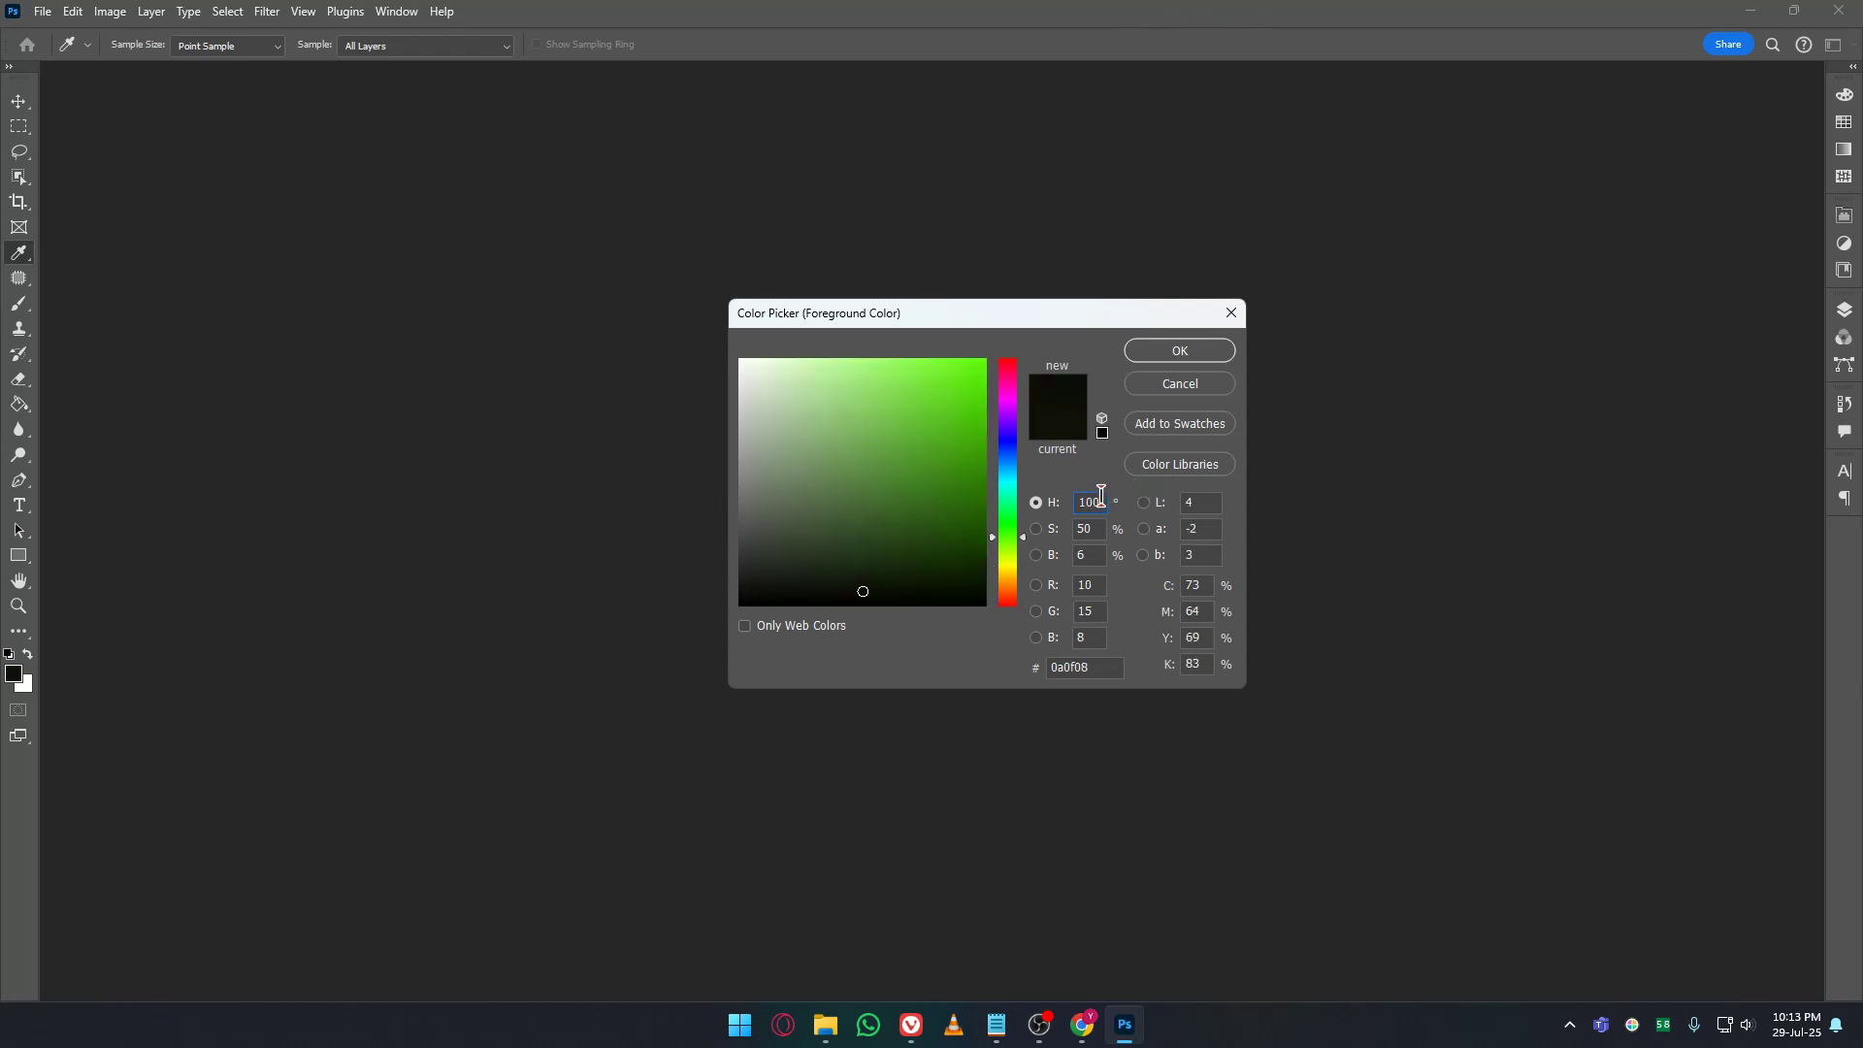
mouse_move(1010, 531)
left_mouse_down()
mouse_move(1010, 370)
mouse_move(1009, 601)
mouse_move(1007, 358)
mouse_move(1026, 366)
mouse_move(1036, 601)
mouse_move(1037, 352)
mouse_move(1027, 561)
mouse_move(1076, 528)
left_mouse_up()
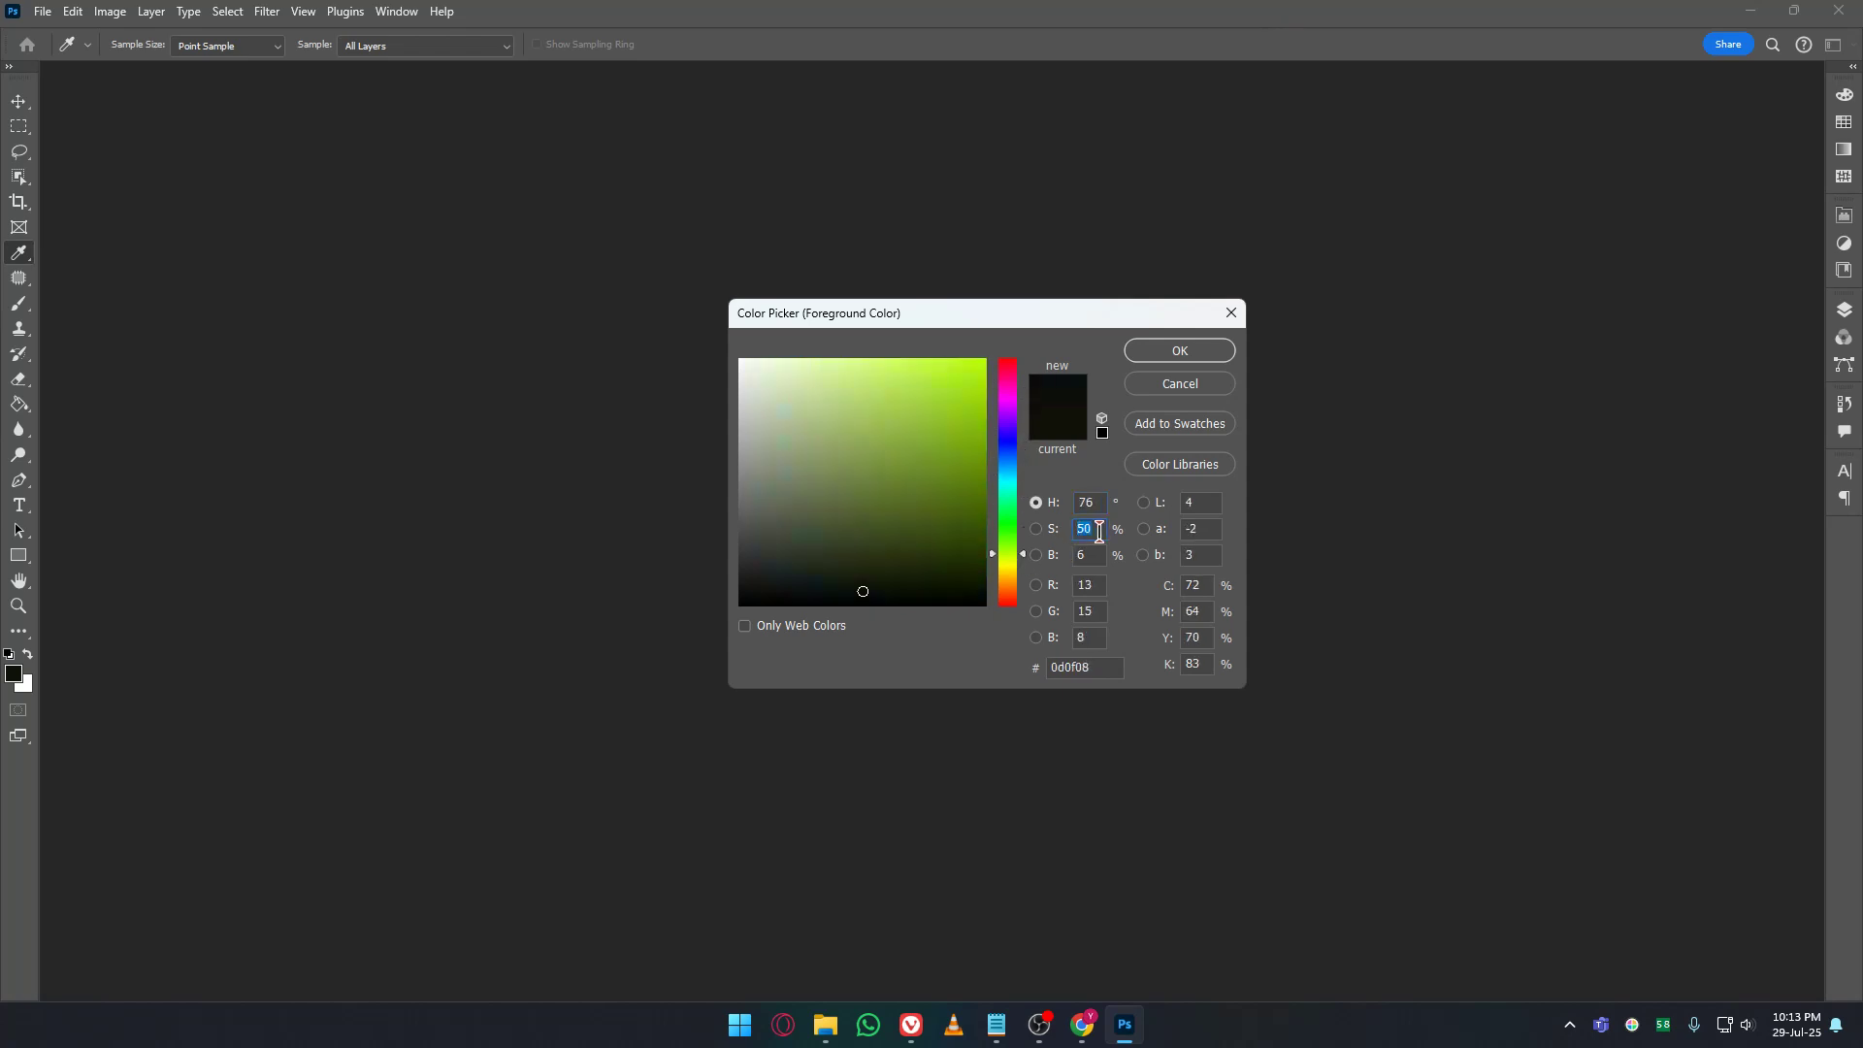
Try foreground color saturations of 100, 50 and 20 percent, and sample a richer olive shade at 78 percent.
type("10")
key("BackSpace")
type("00")
left_click_drag(1095, 527, 1077, 527)
type("50")
type("20")
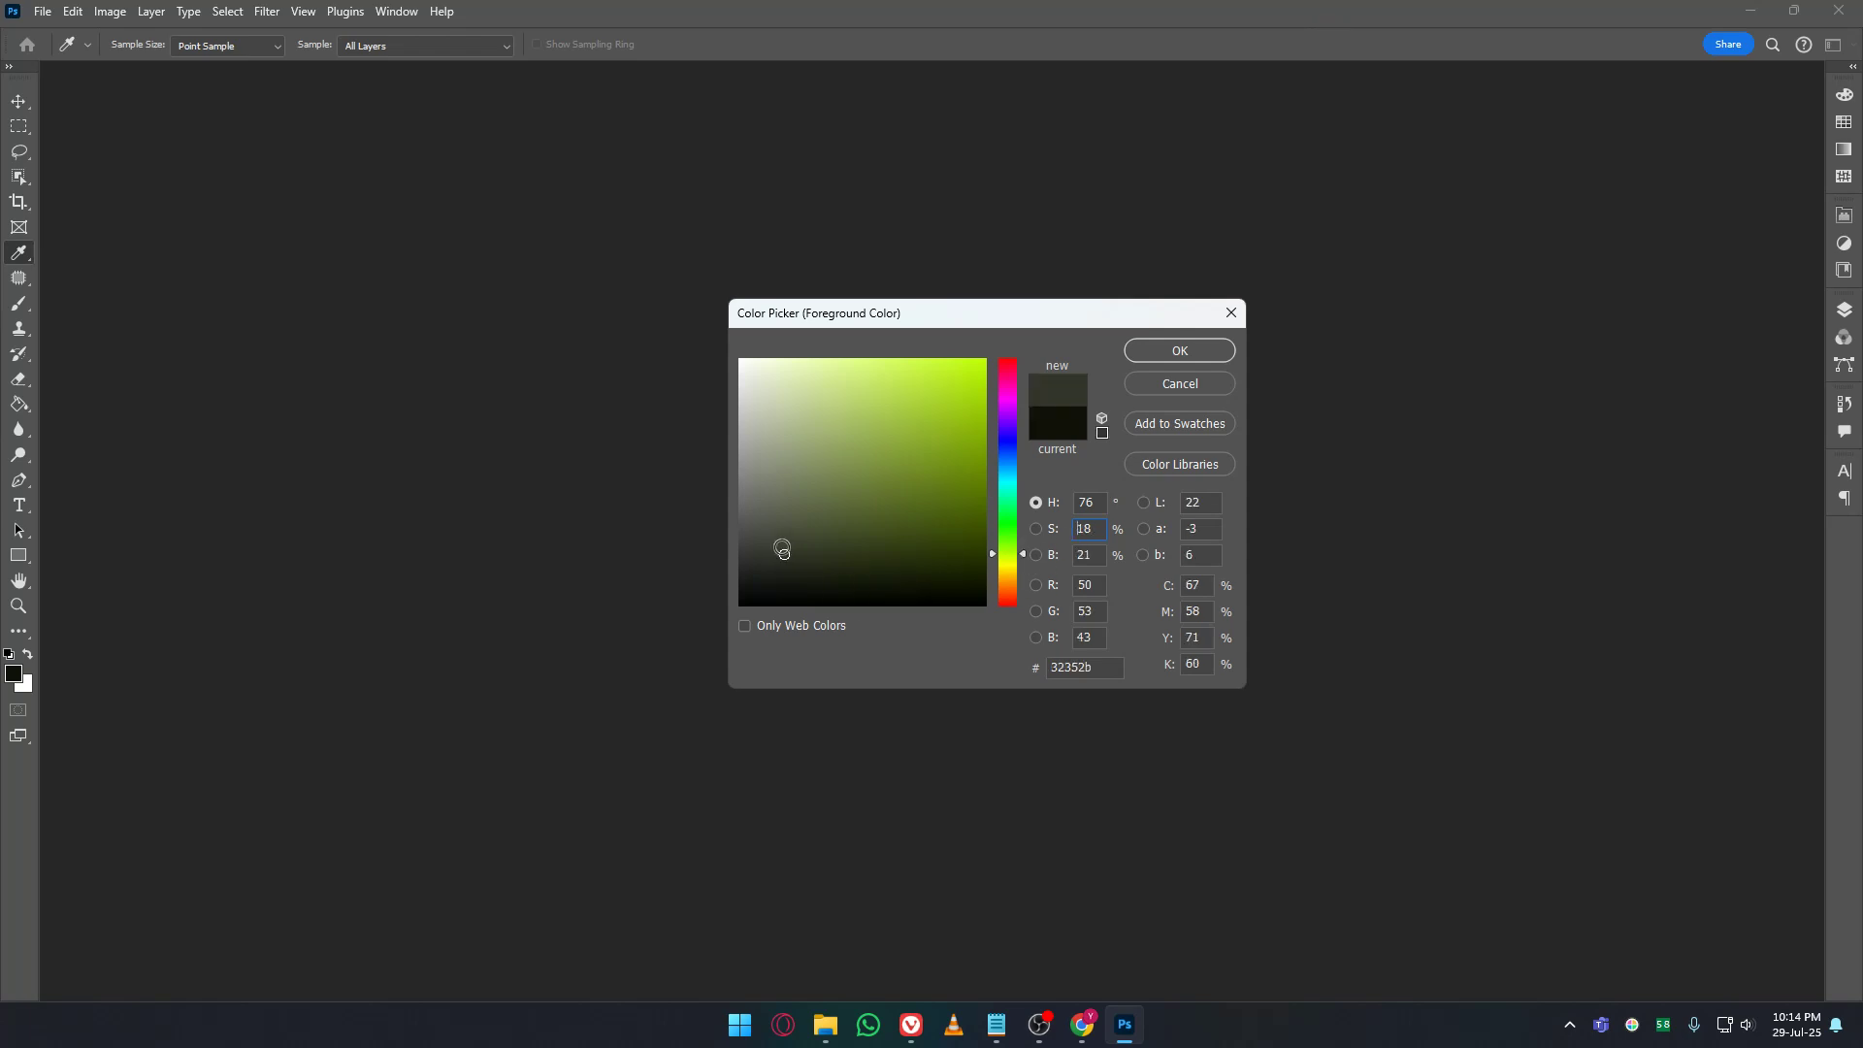
left_click(790, 508)
mouse_move(786, 509)
left_mouse_down()
mouse_move(761, 511)
mouse_move(980, 506)
mouse_move(778, 509)
mouse_move(931, 507)
left_mouse_up()
Try brightness values of 50, 5 and 0 percent for the foreground color, and discard the color changes.
double_click(1096, 561)
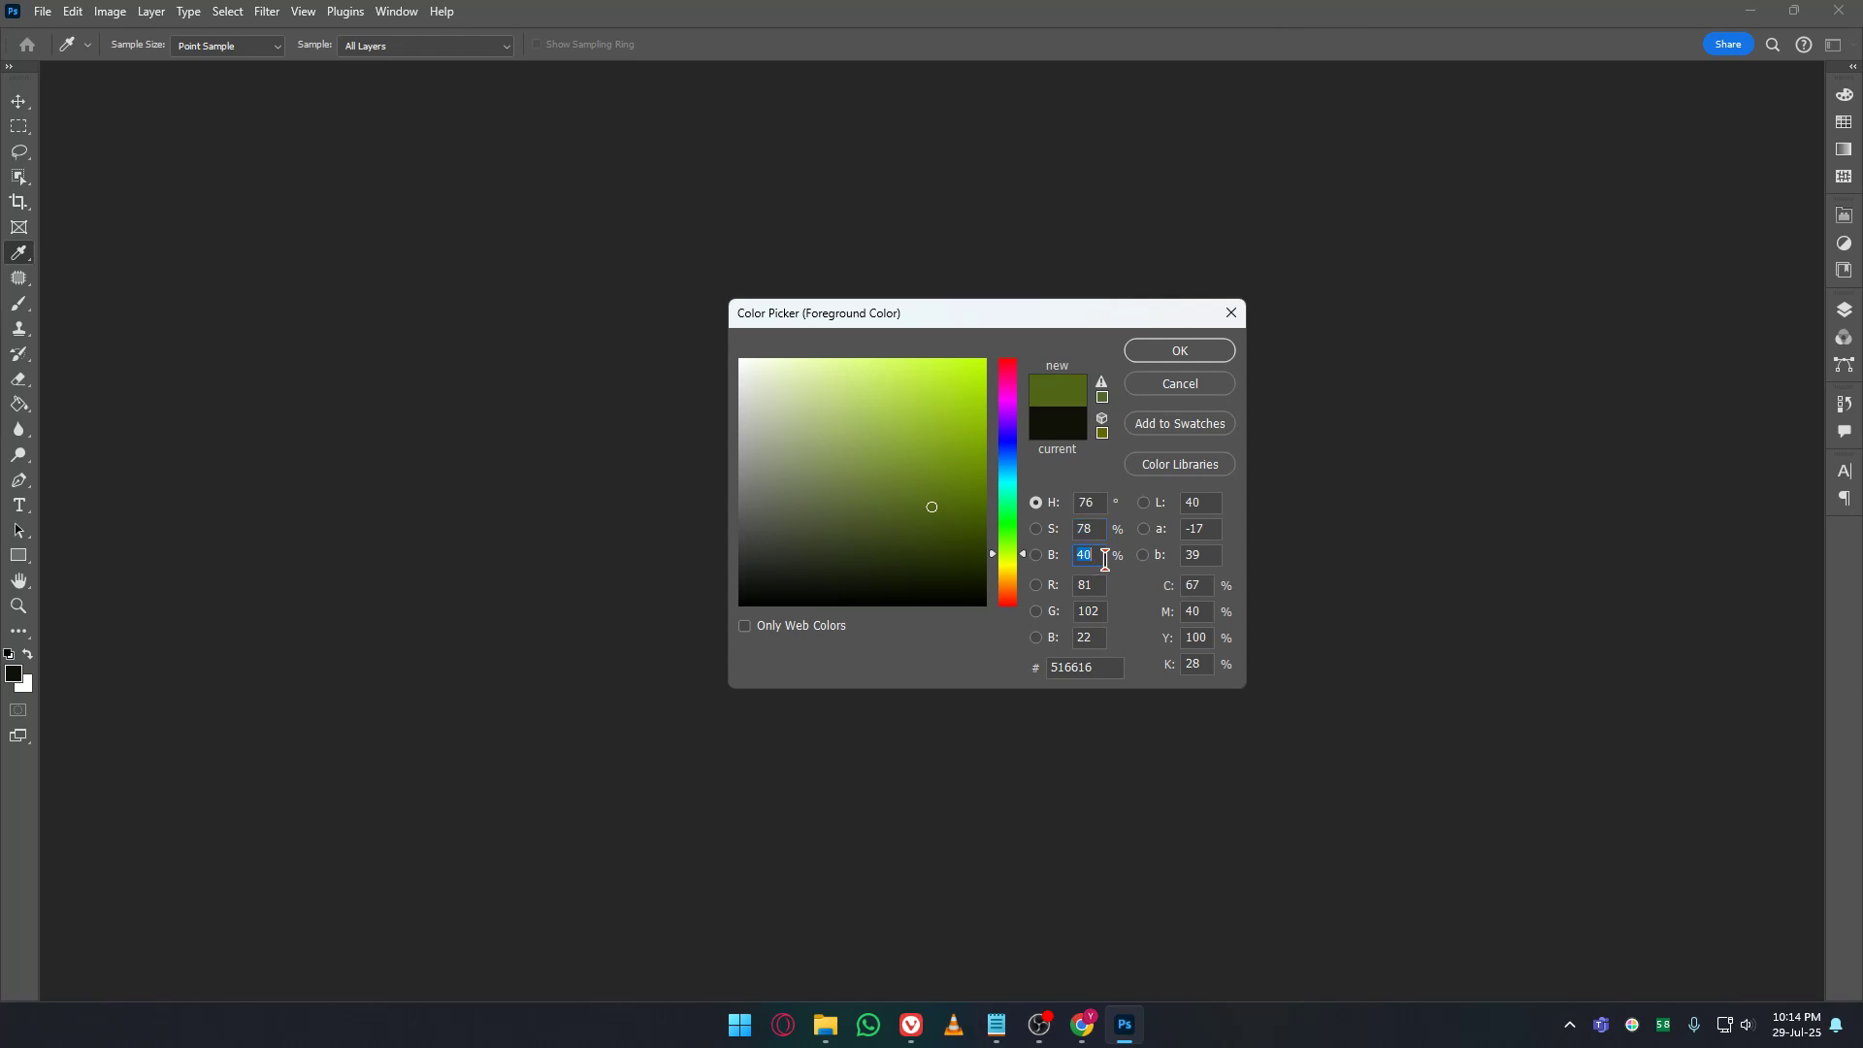
type("50")
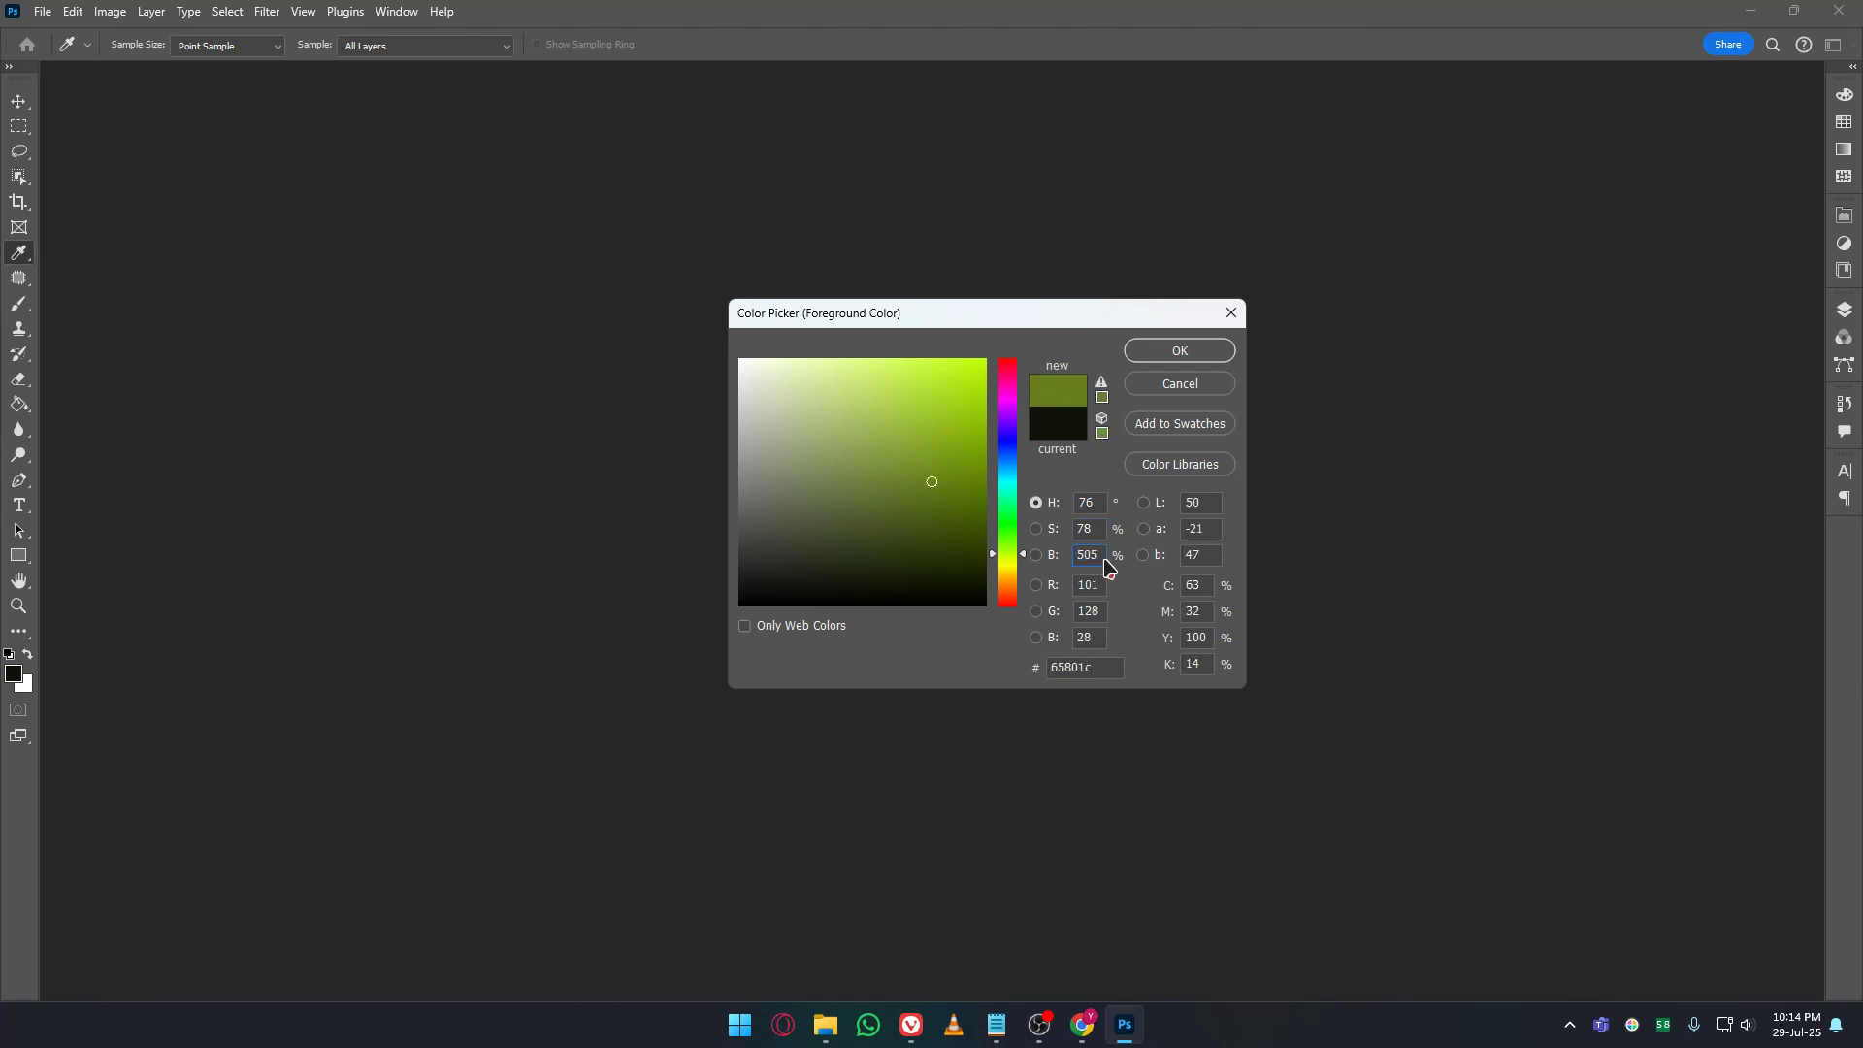
key("BackSpace")
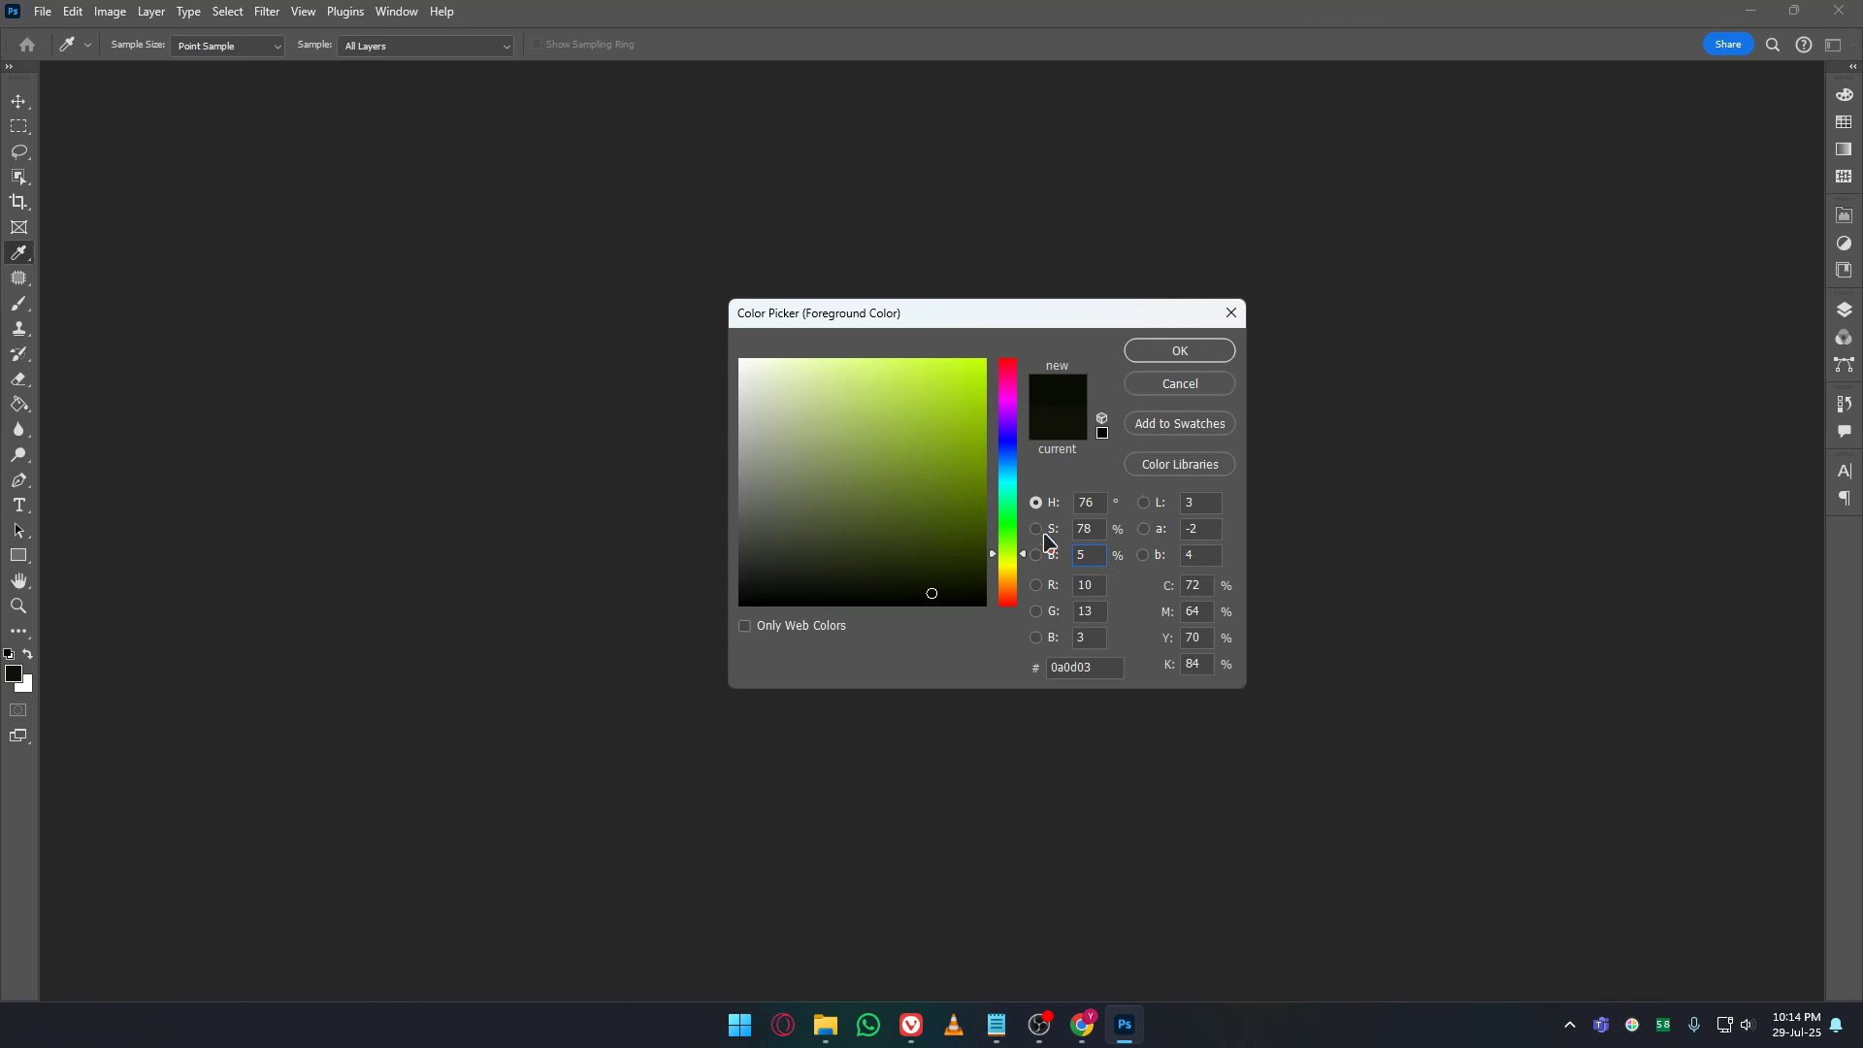
left_click_drag(955, 474, 906, 608)
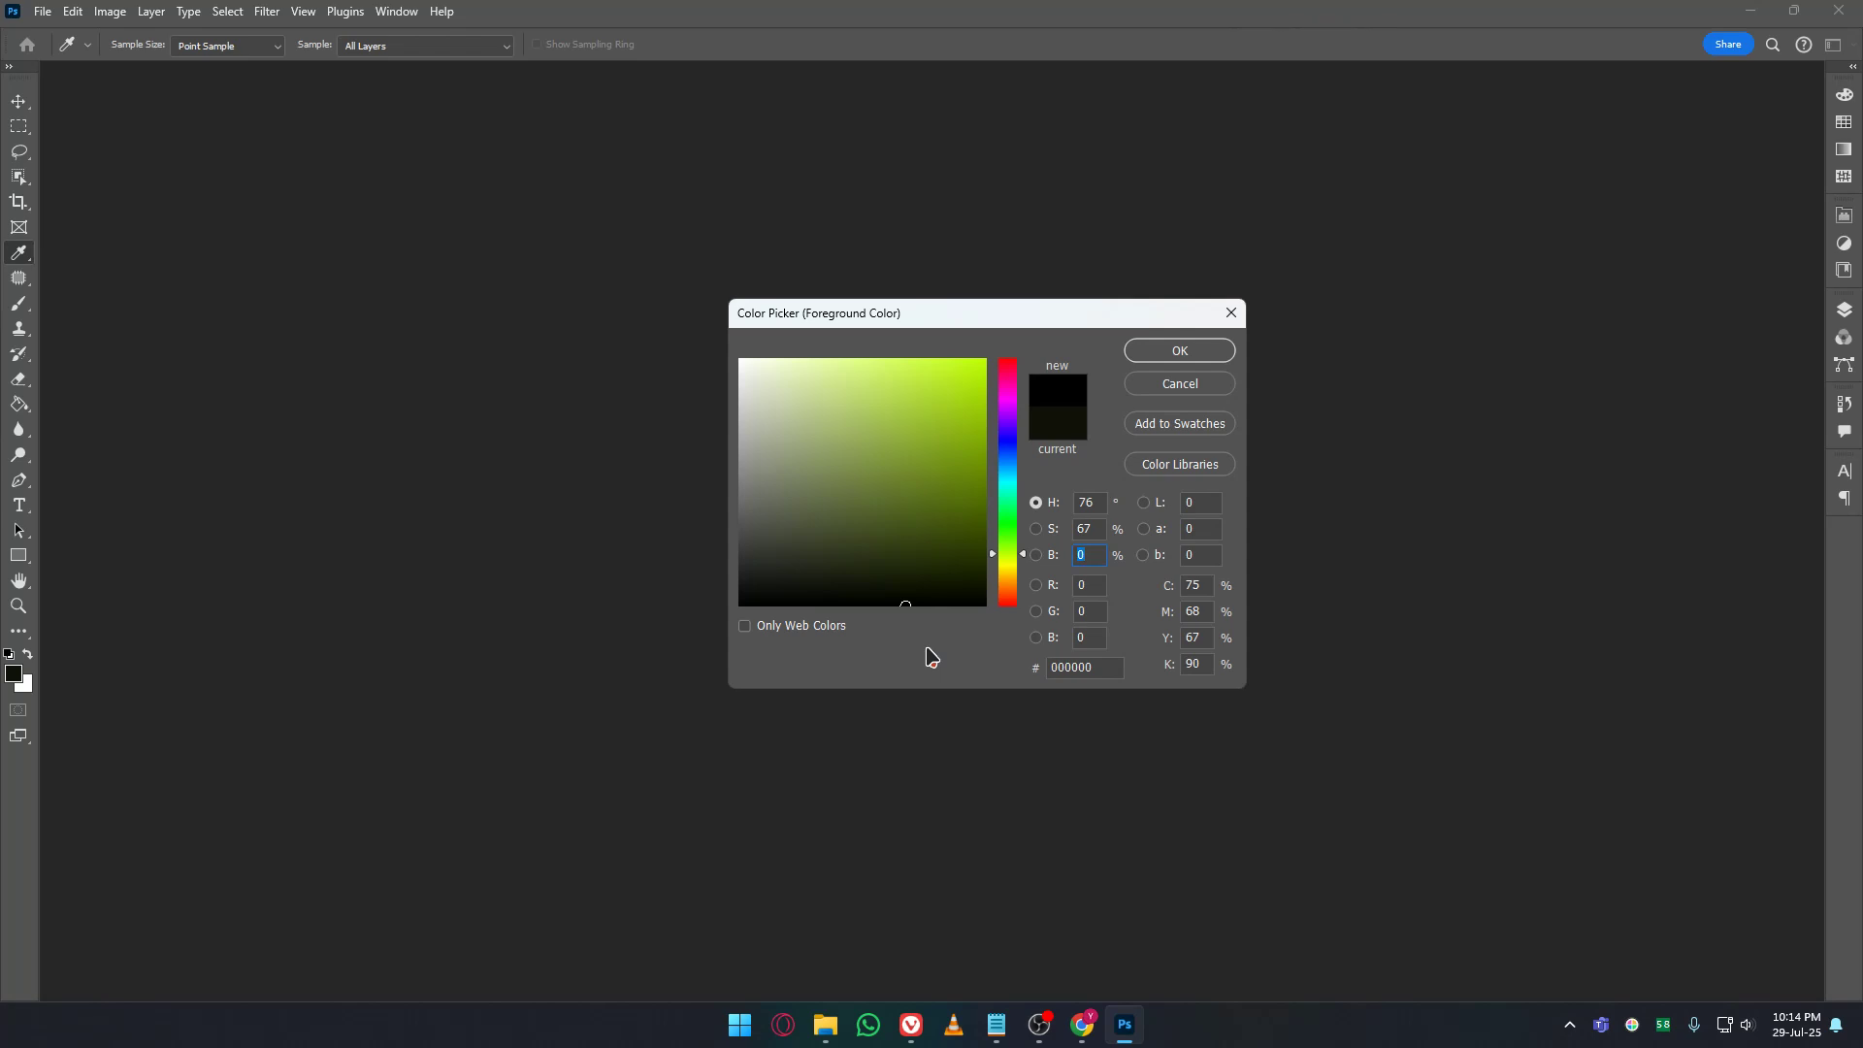
left_click(1182, 385)
Open the red T-shirt back image from the Downloads folder in Photoshop.
left_click(826, 1024)
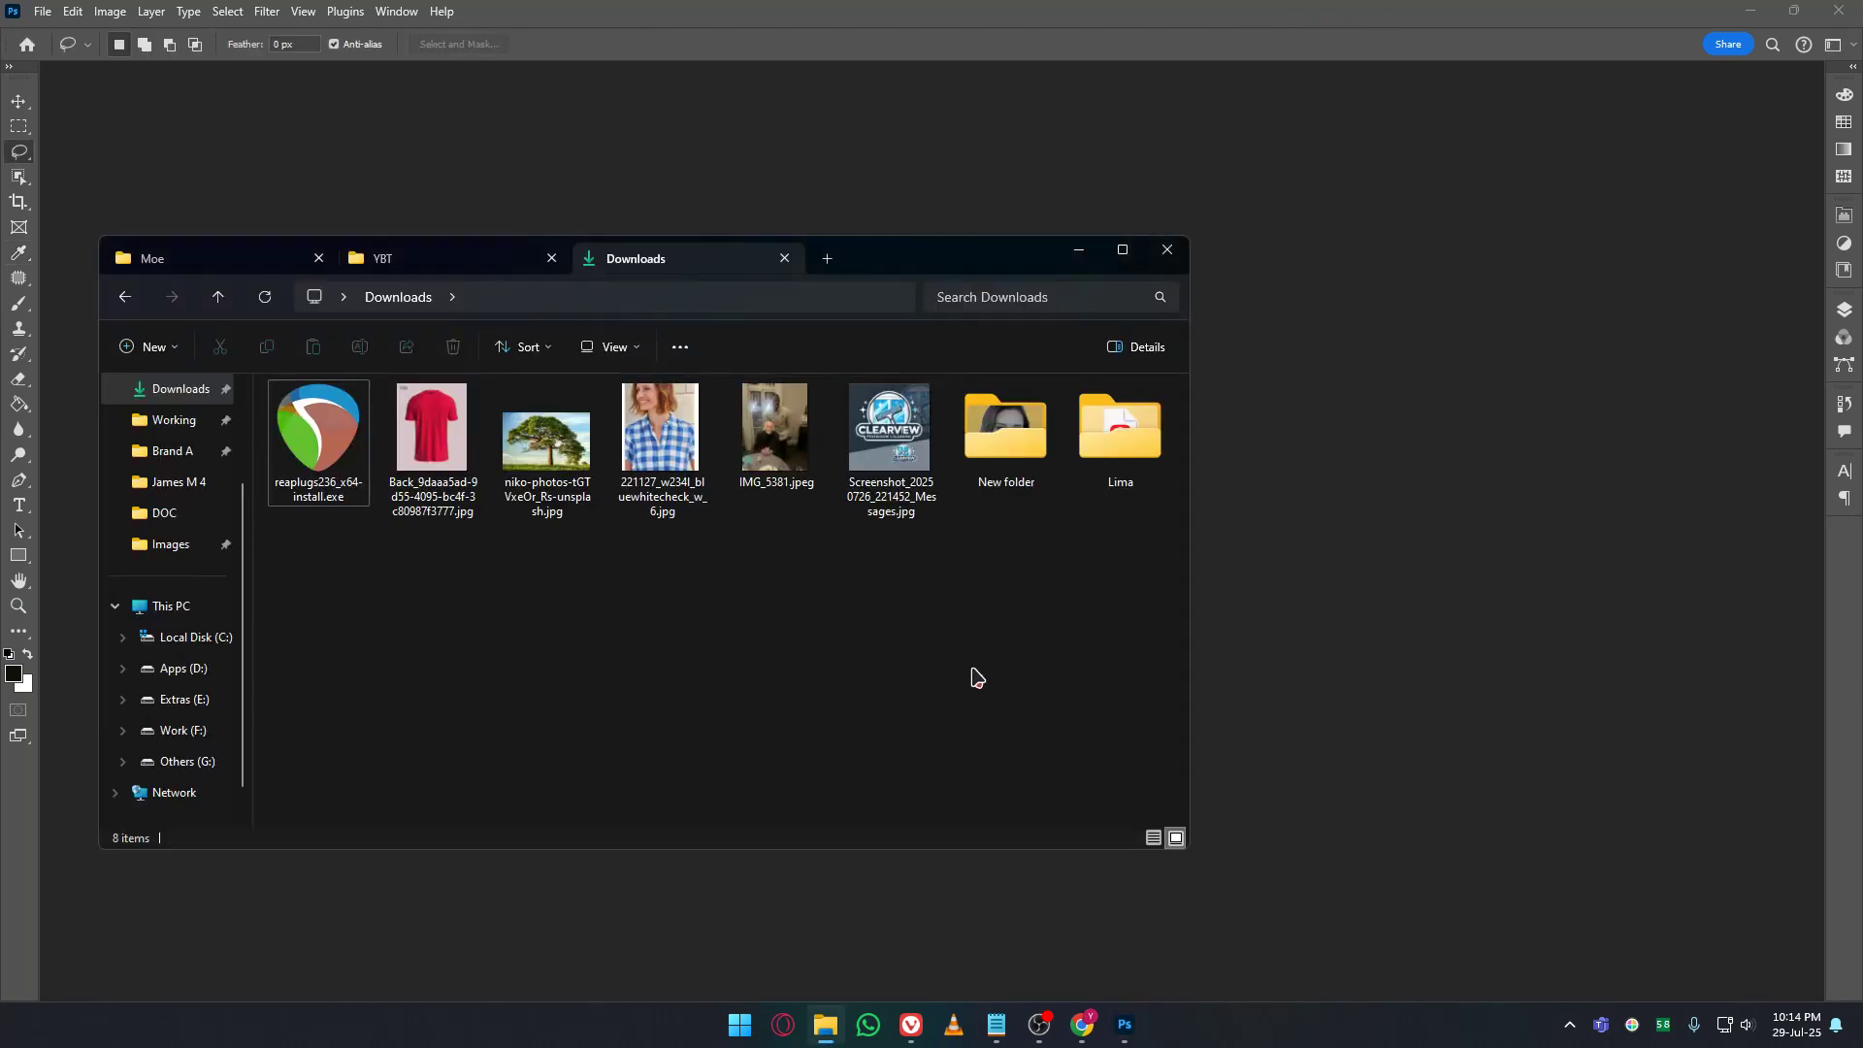
left_click(425, 432)
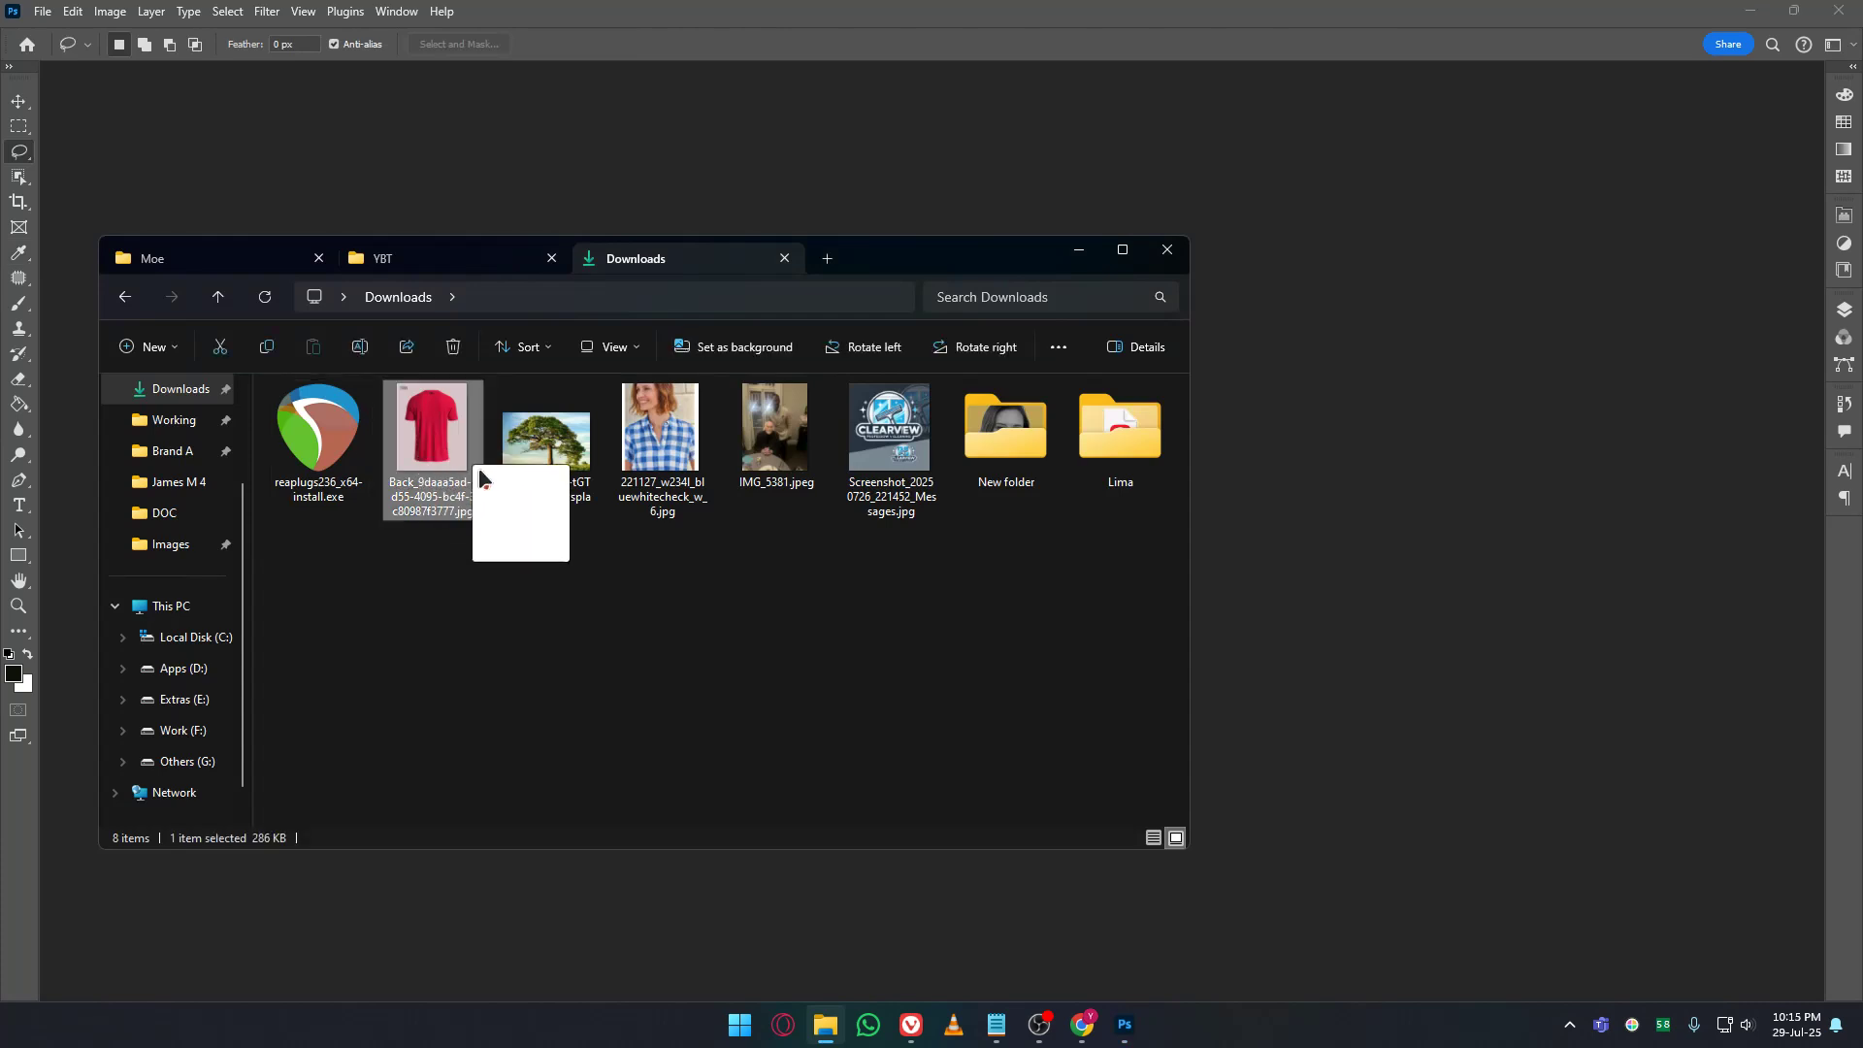
left_click_drag(481, 478, 1313, 531)
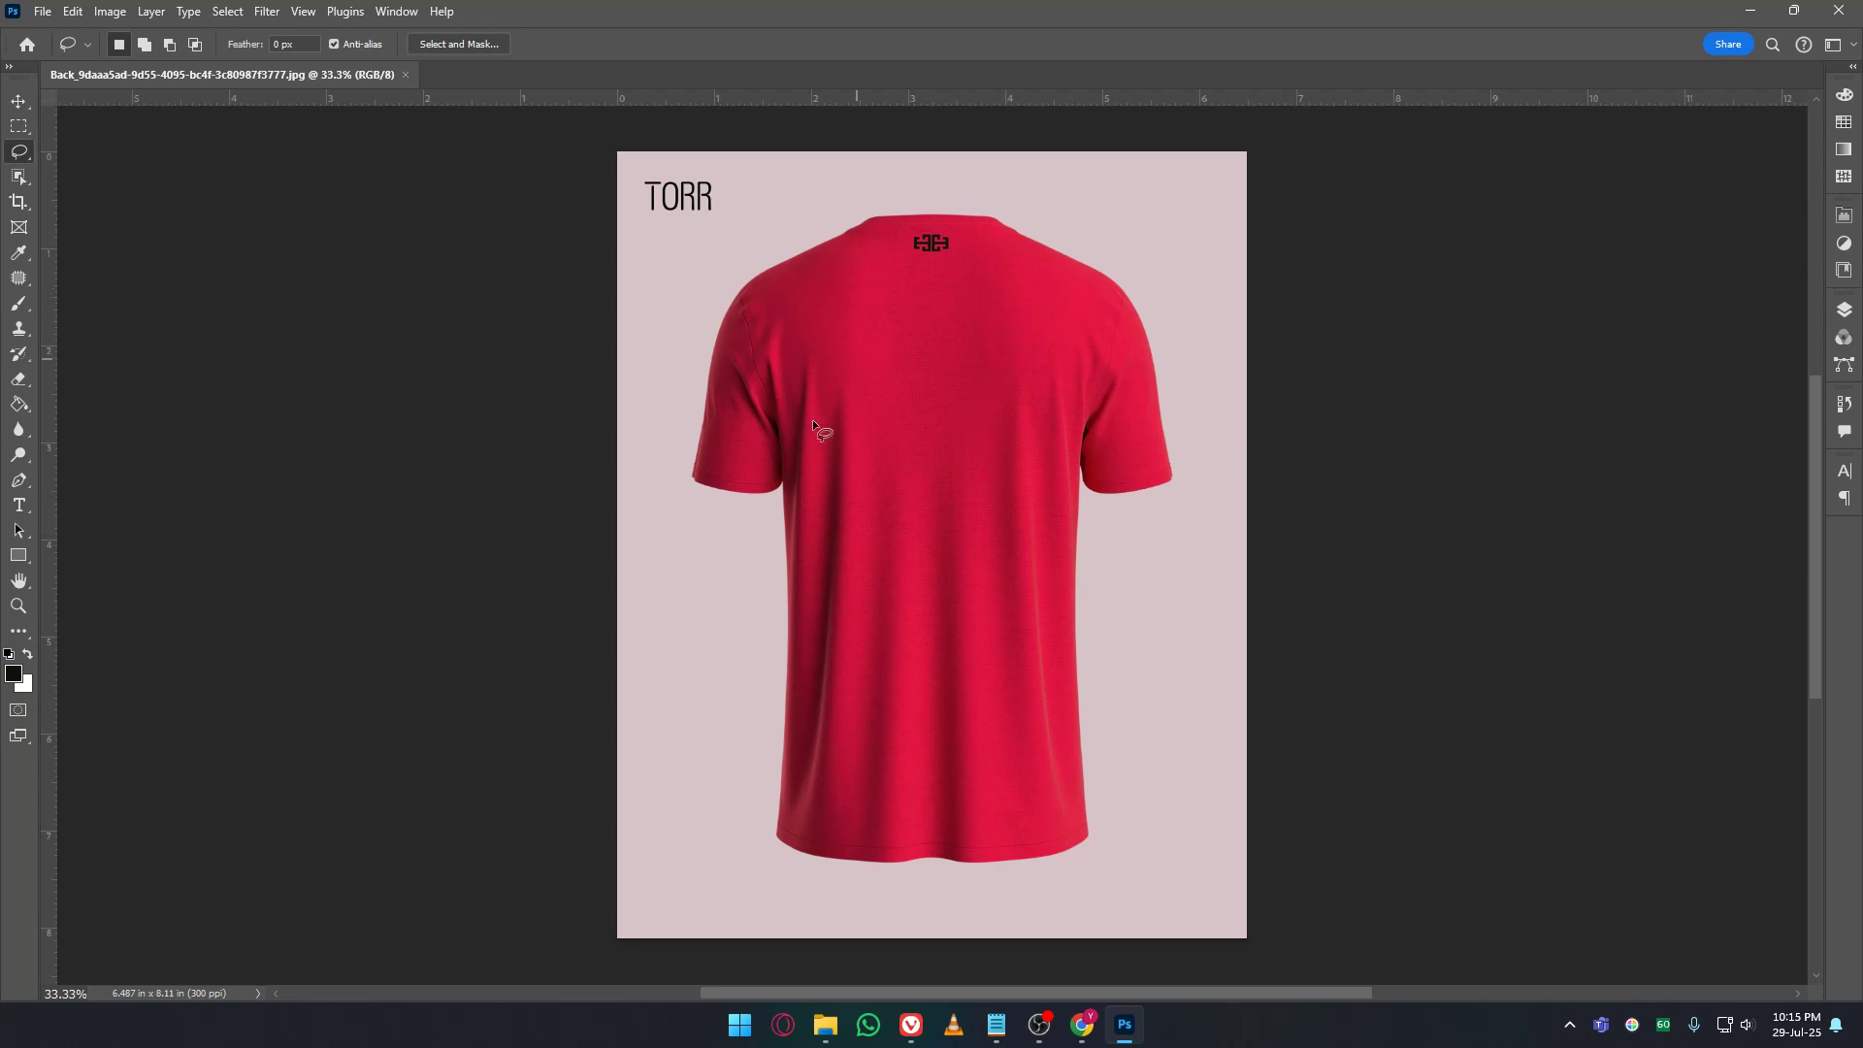
Try selecting the red T-shirt with a loose lasso outline using the Object Selection tool, and clear the selection.
left_click(22, 184)
left_click(194, 171)
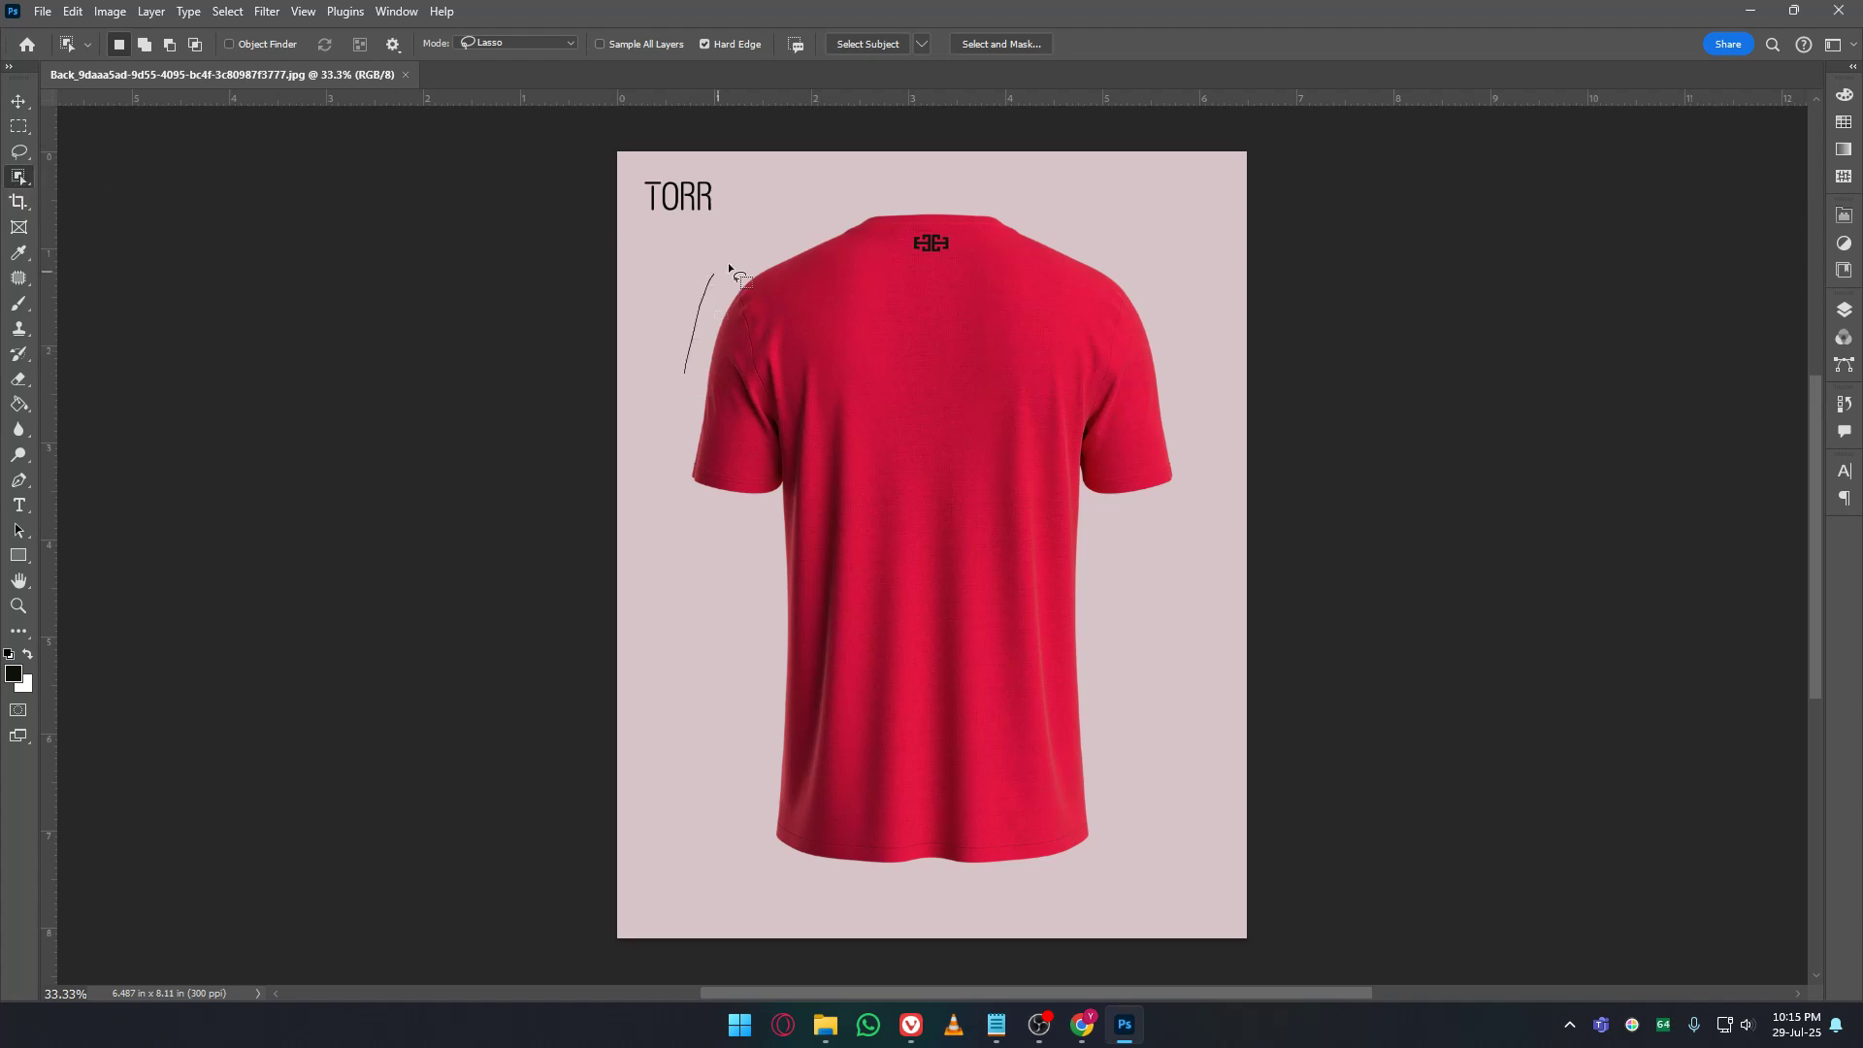
left_click_drag(868, 184, 865, 183)
left_click(939, 393)
Open the Image Processing preferences.
left_click(75, 13)
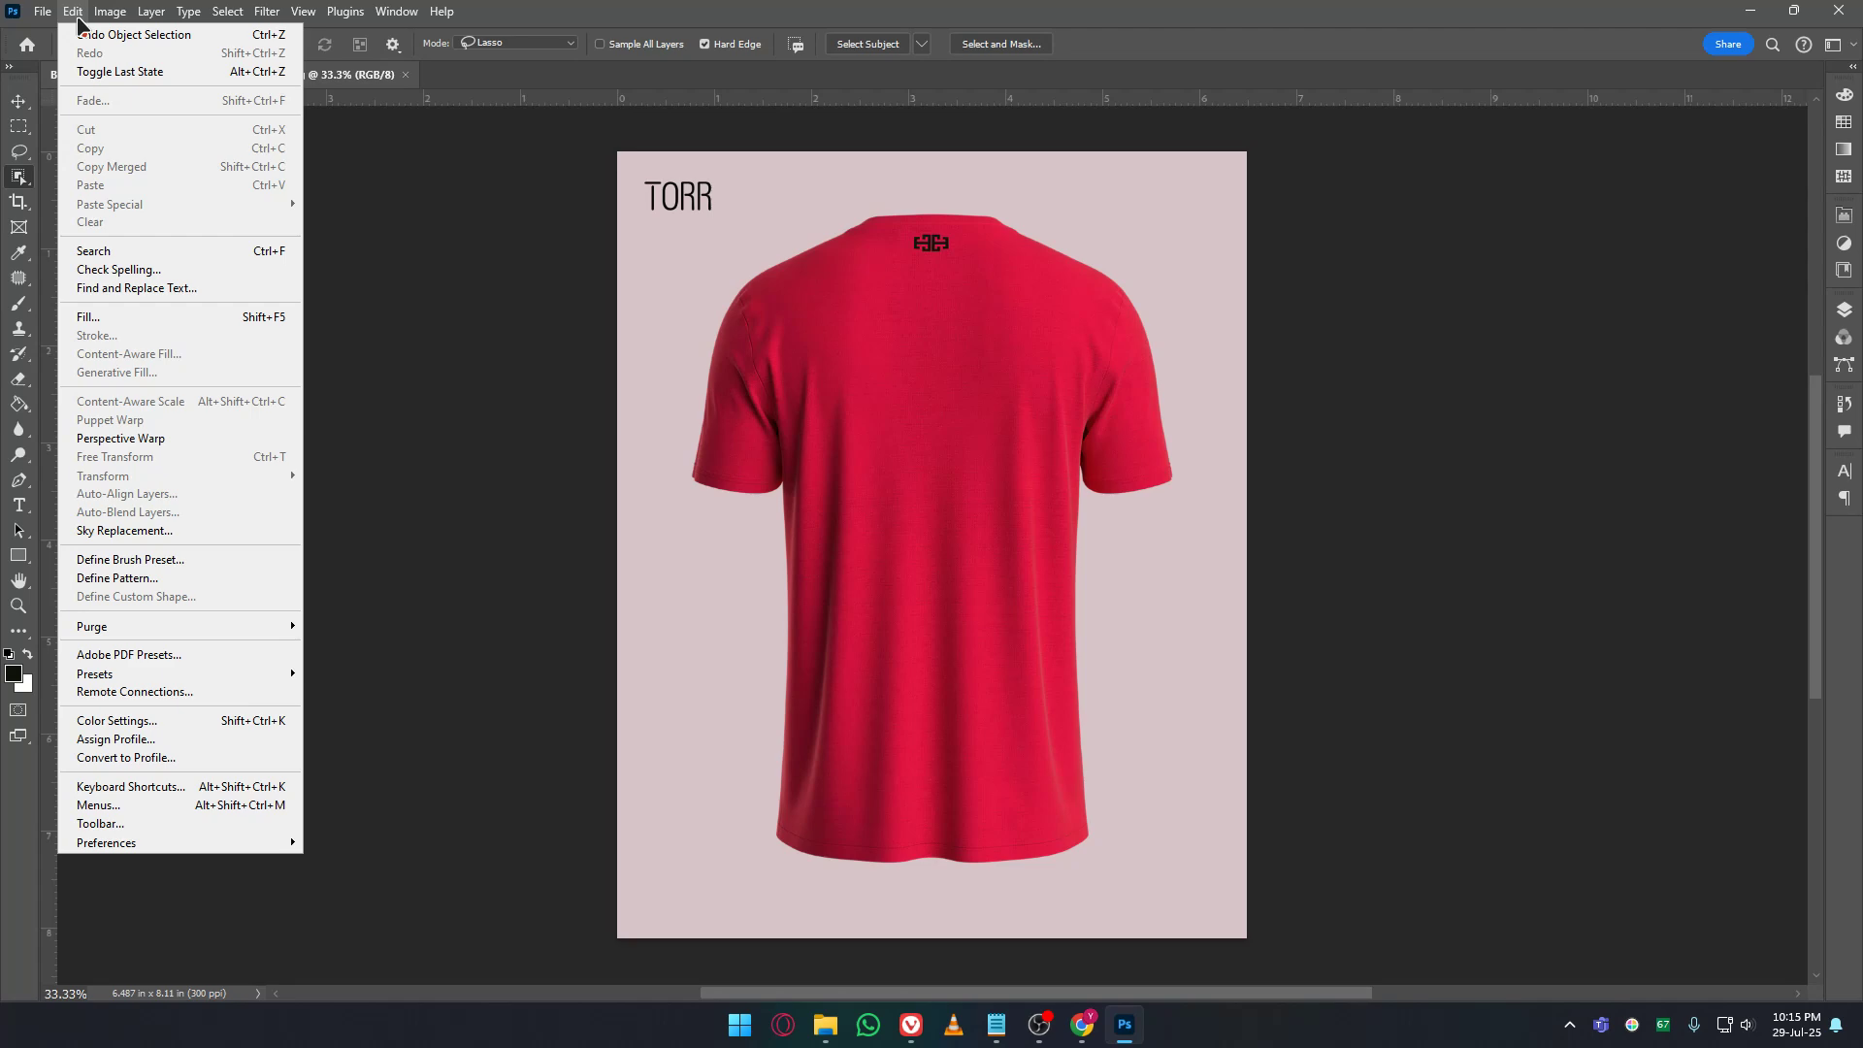
left_click(628, 27)
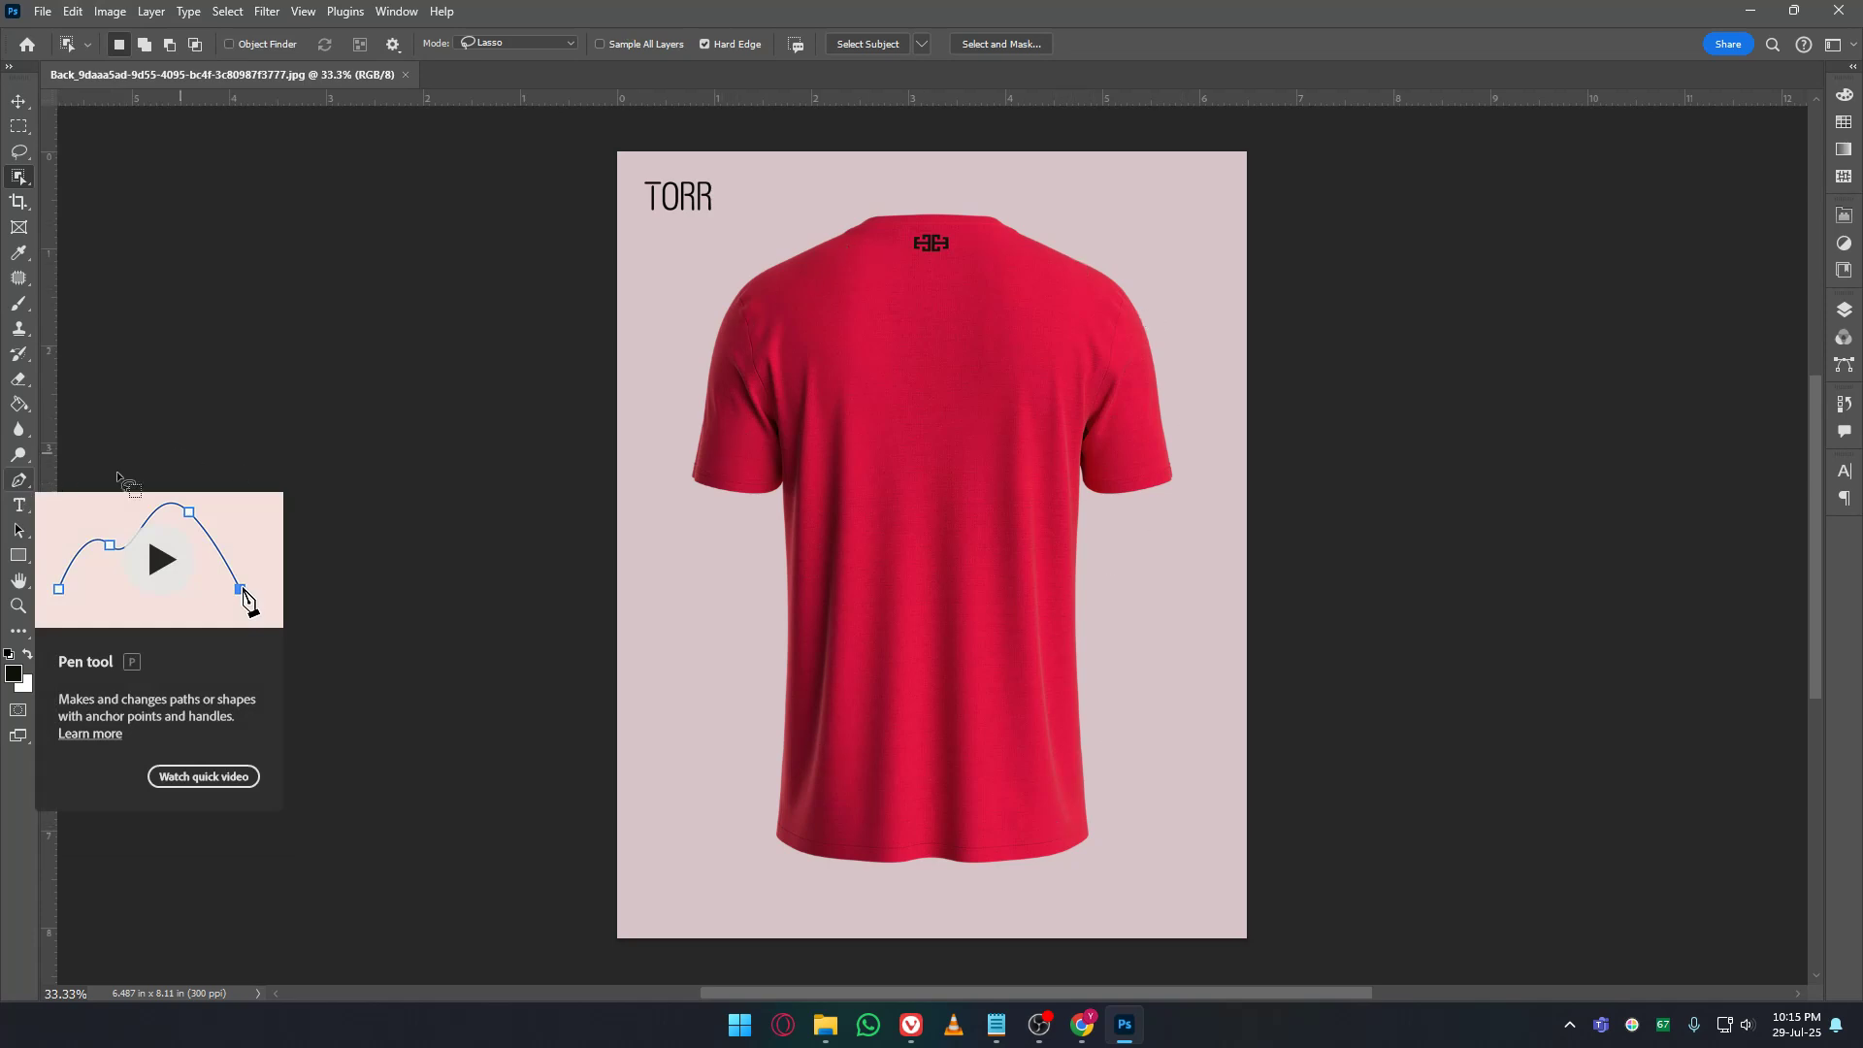
left_click(74, 12)
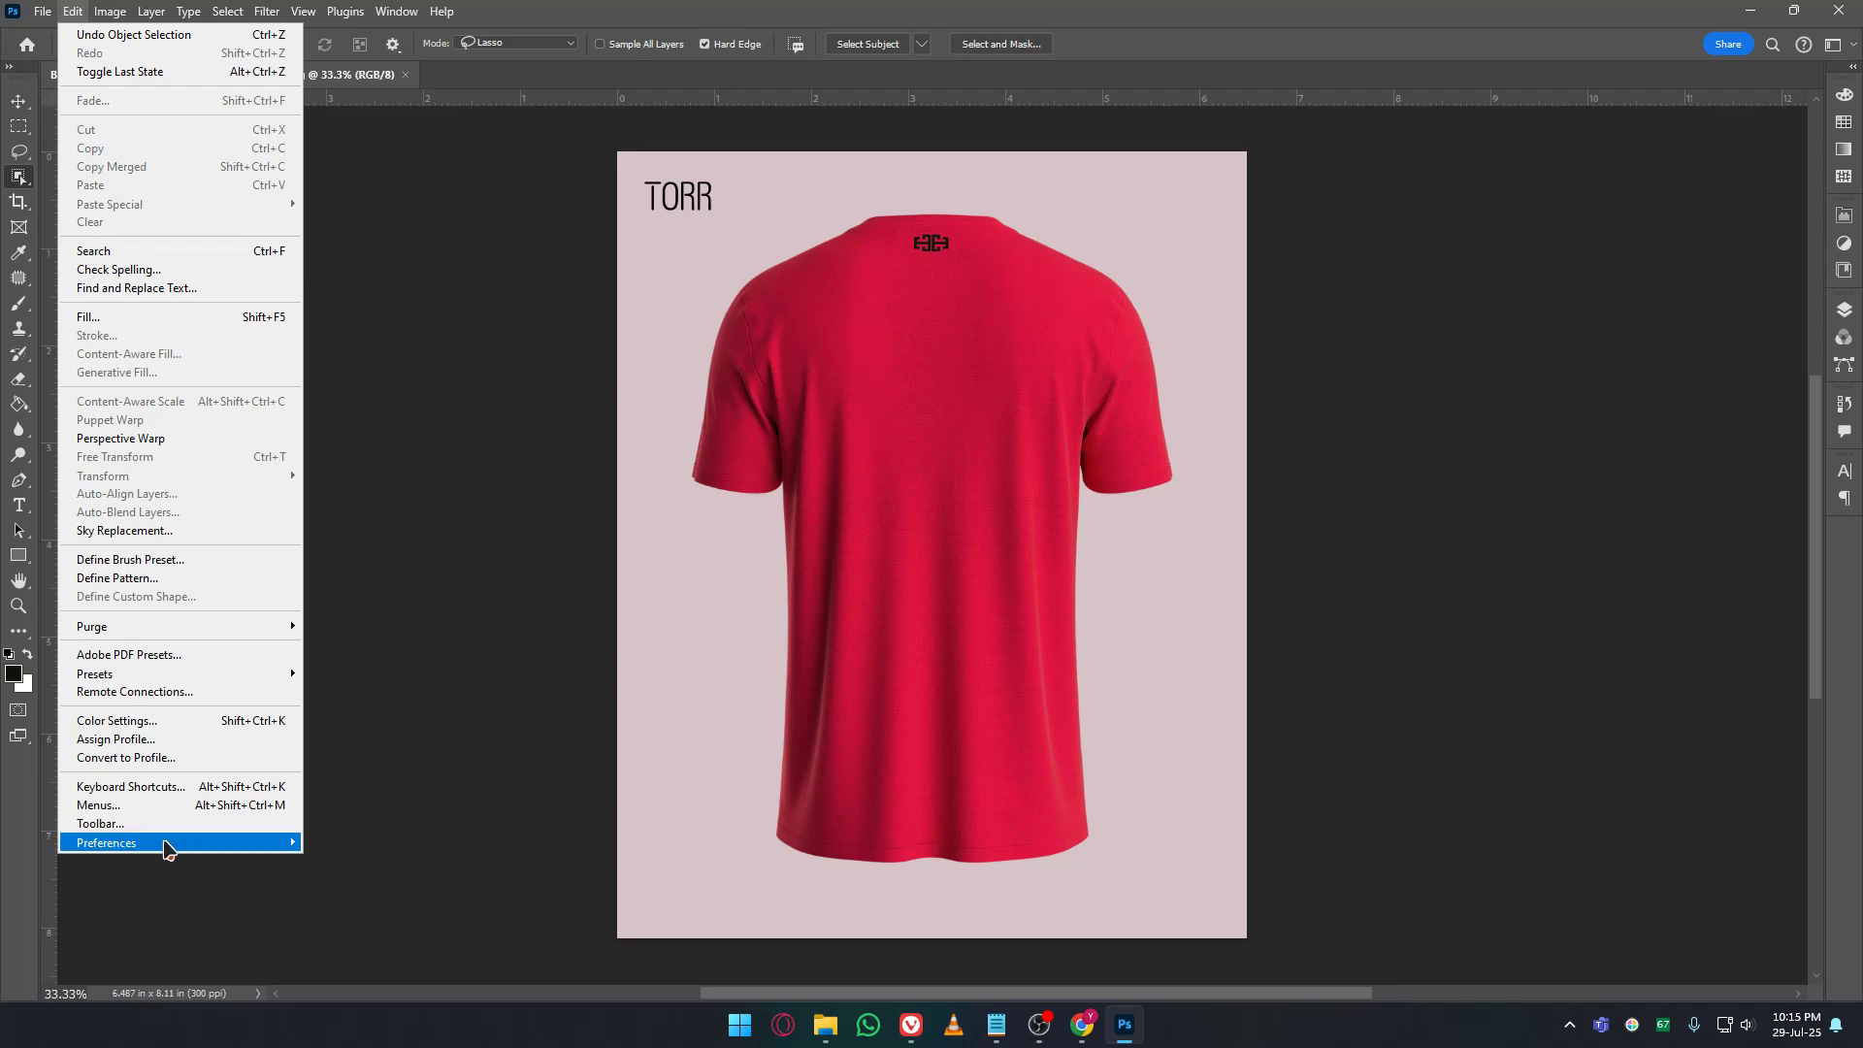
mouse_move(275, 844)
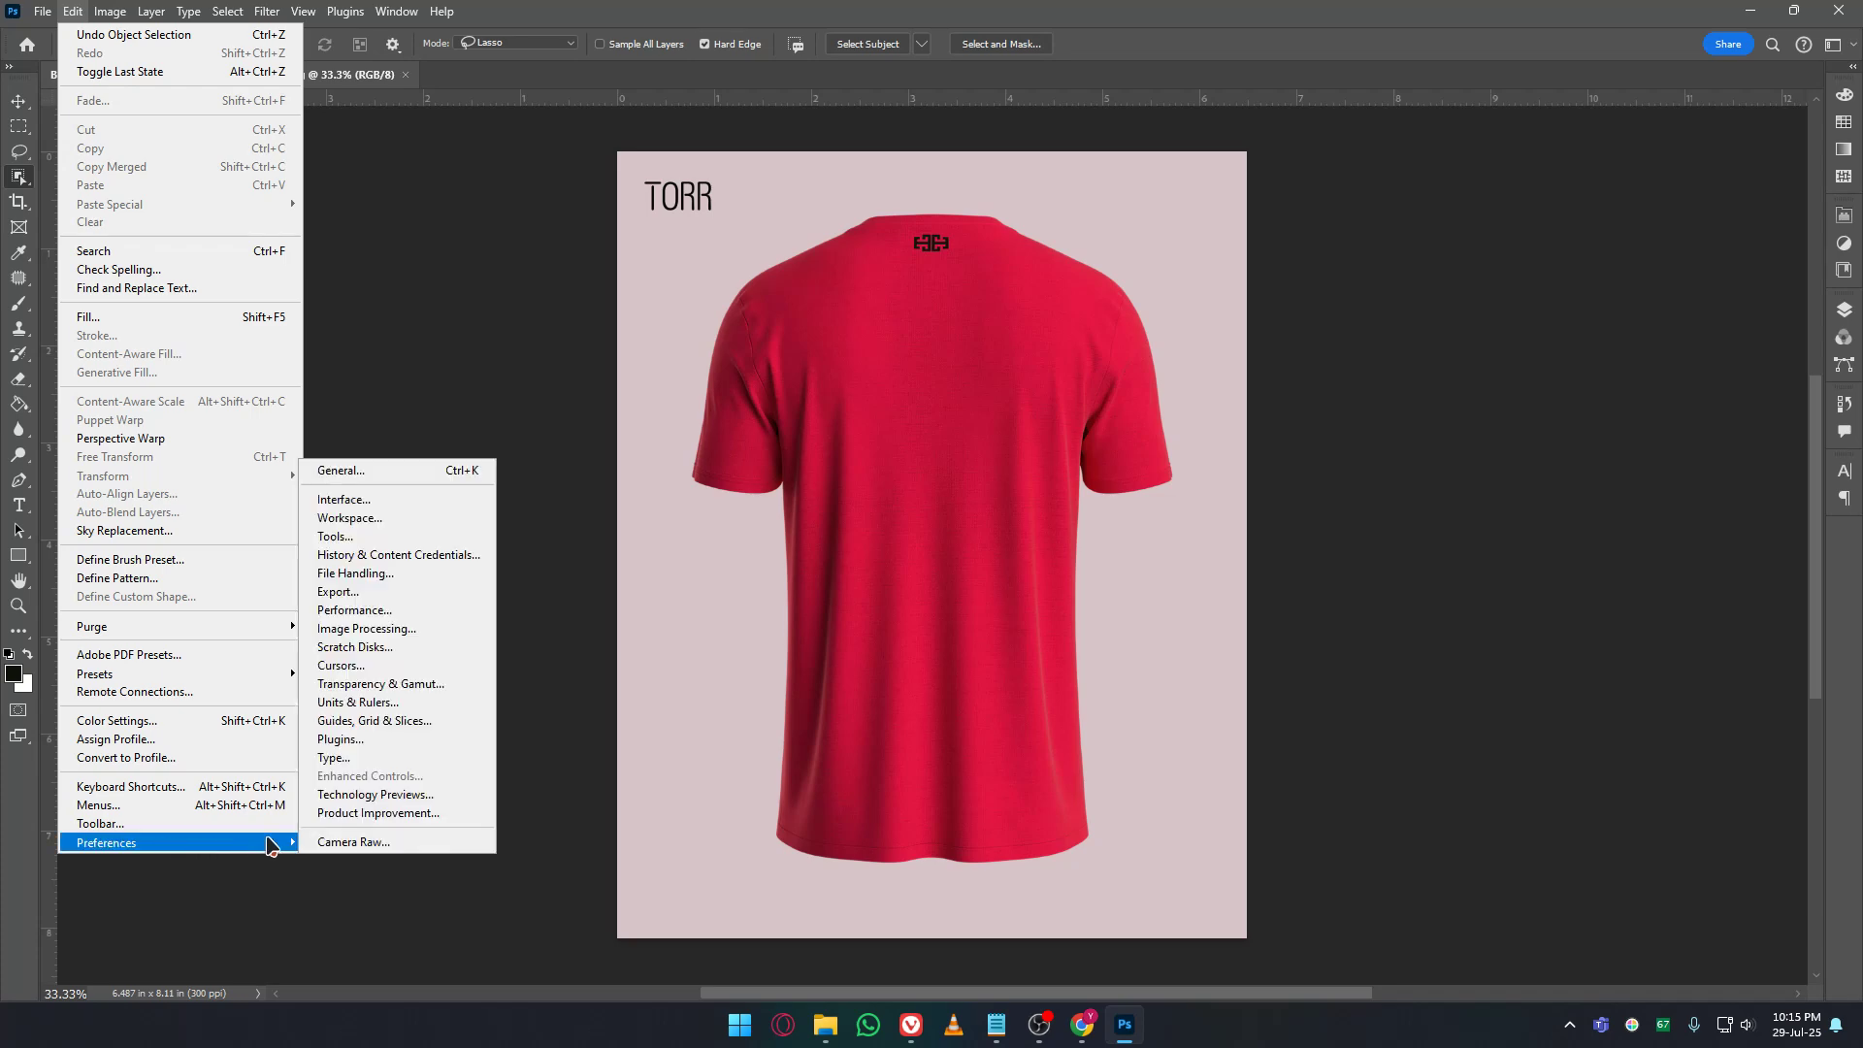
left_click(427, 626)
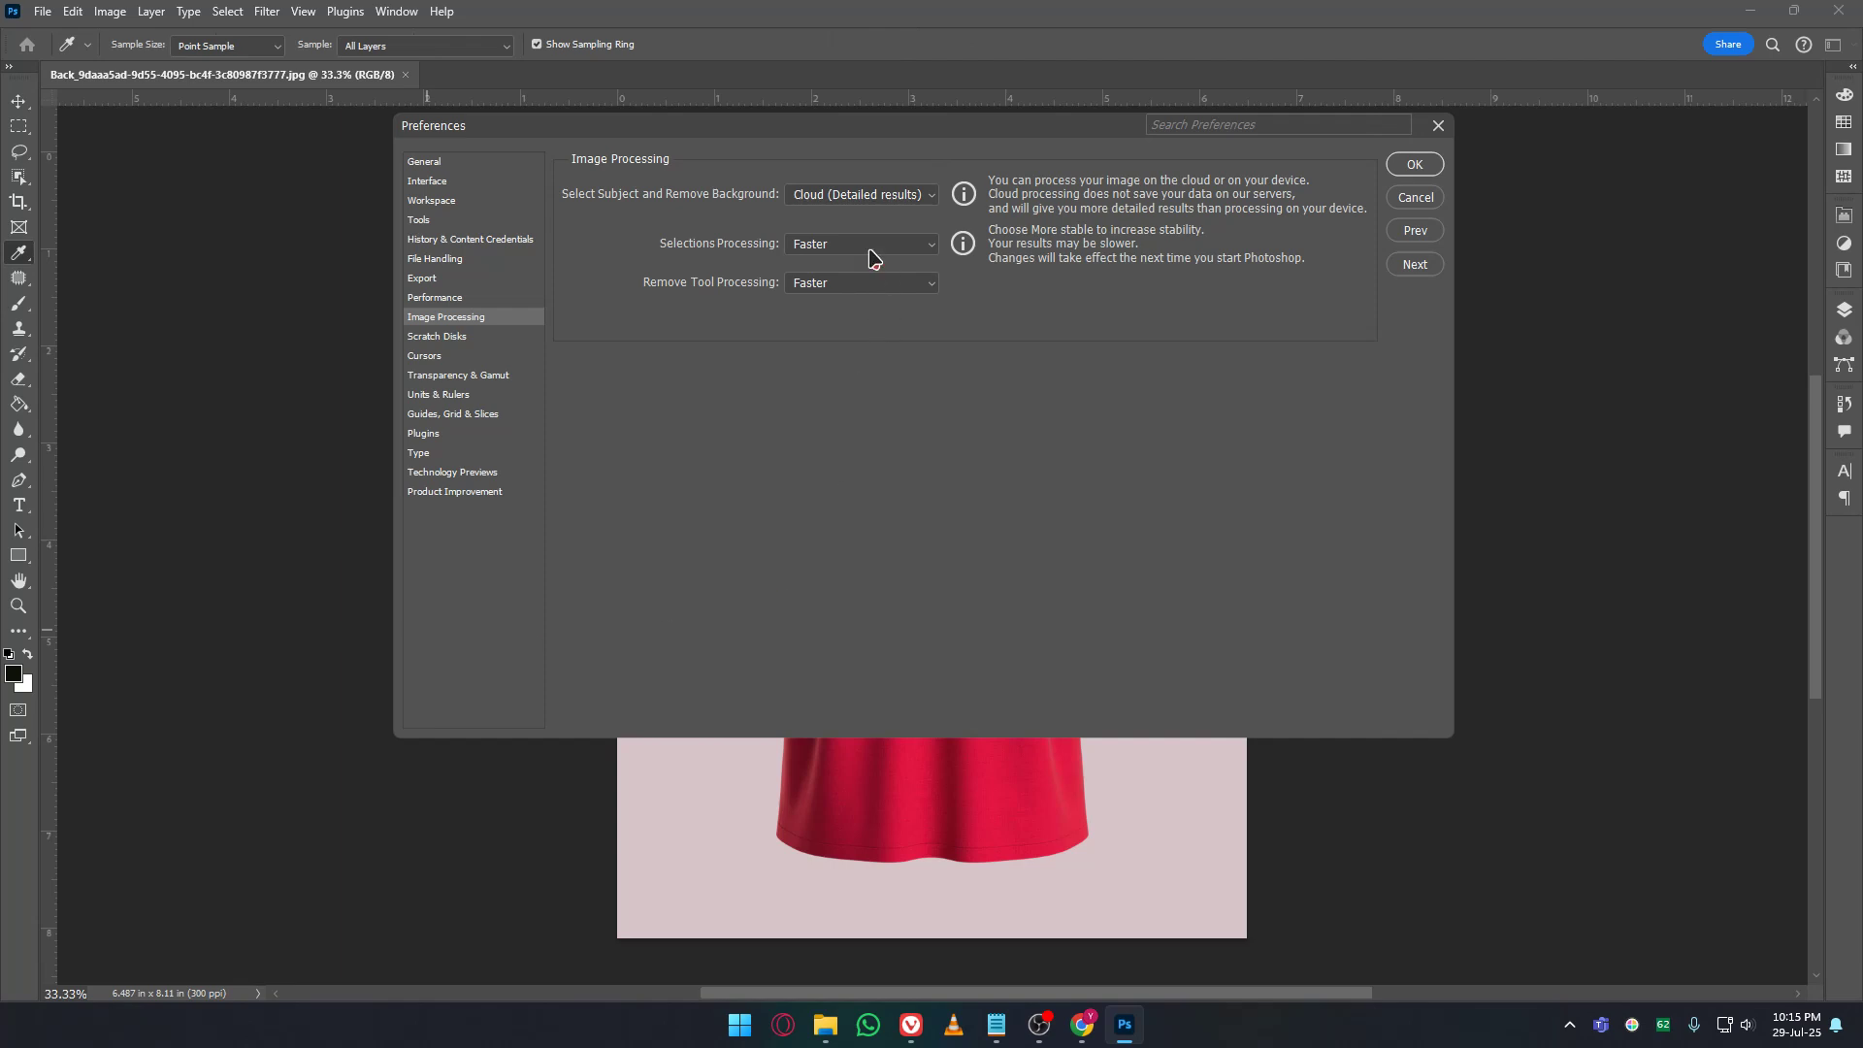
Switch Select Subject and Remove Background processing to Device (Quicker results) and back to Cloud (Detailed results).
left_click(885, 201)
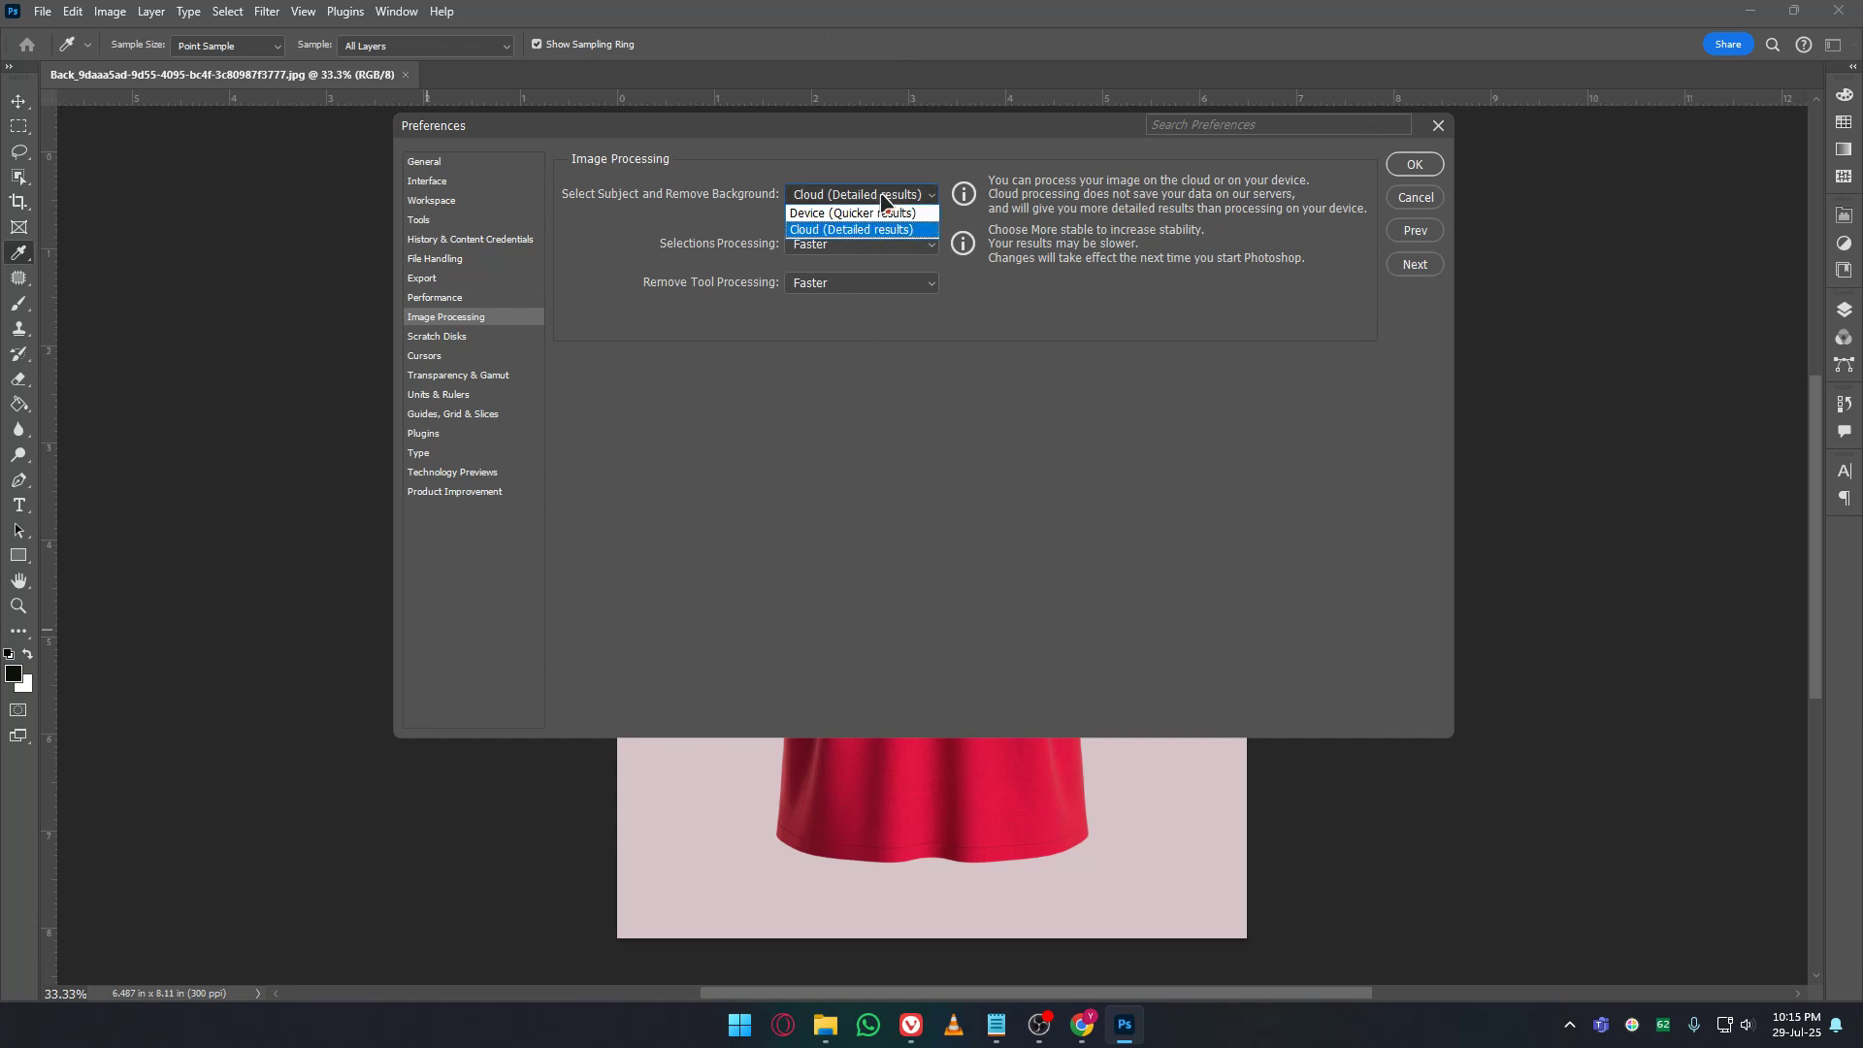
left_click(864, 212)
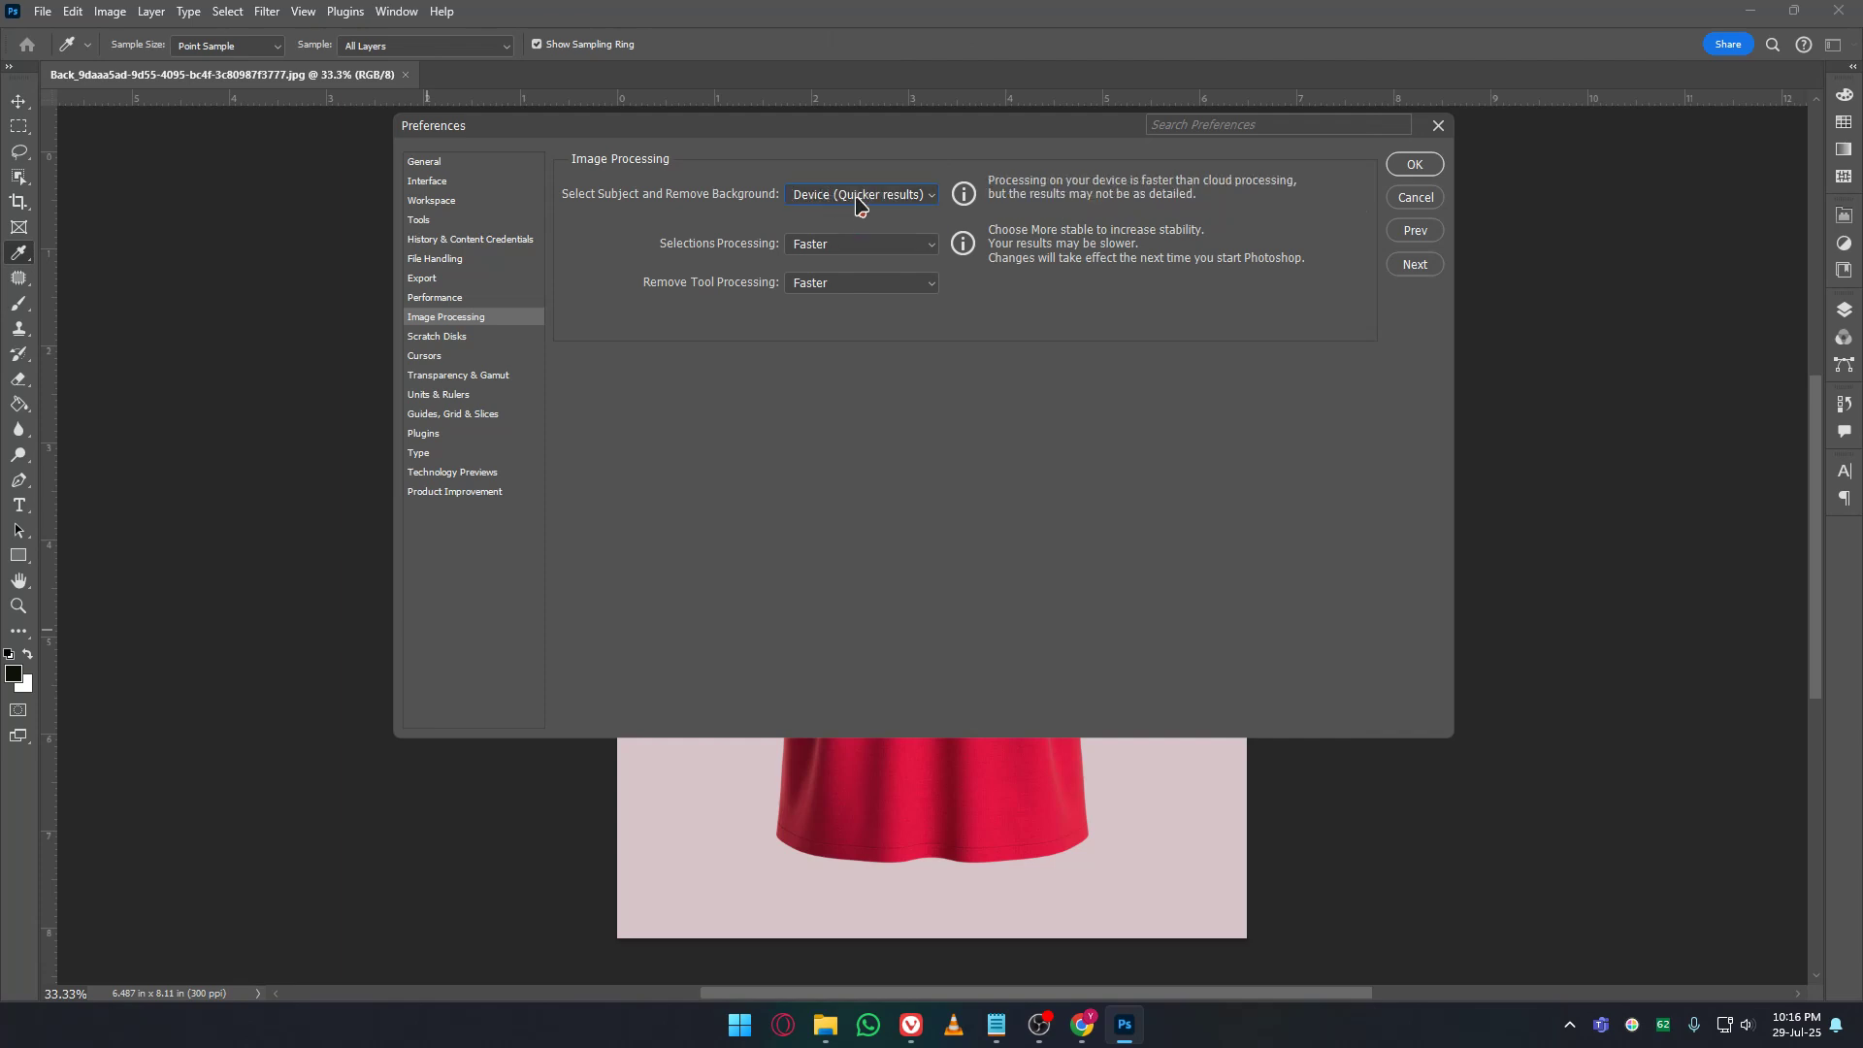
left_click(858, 205)
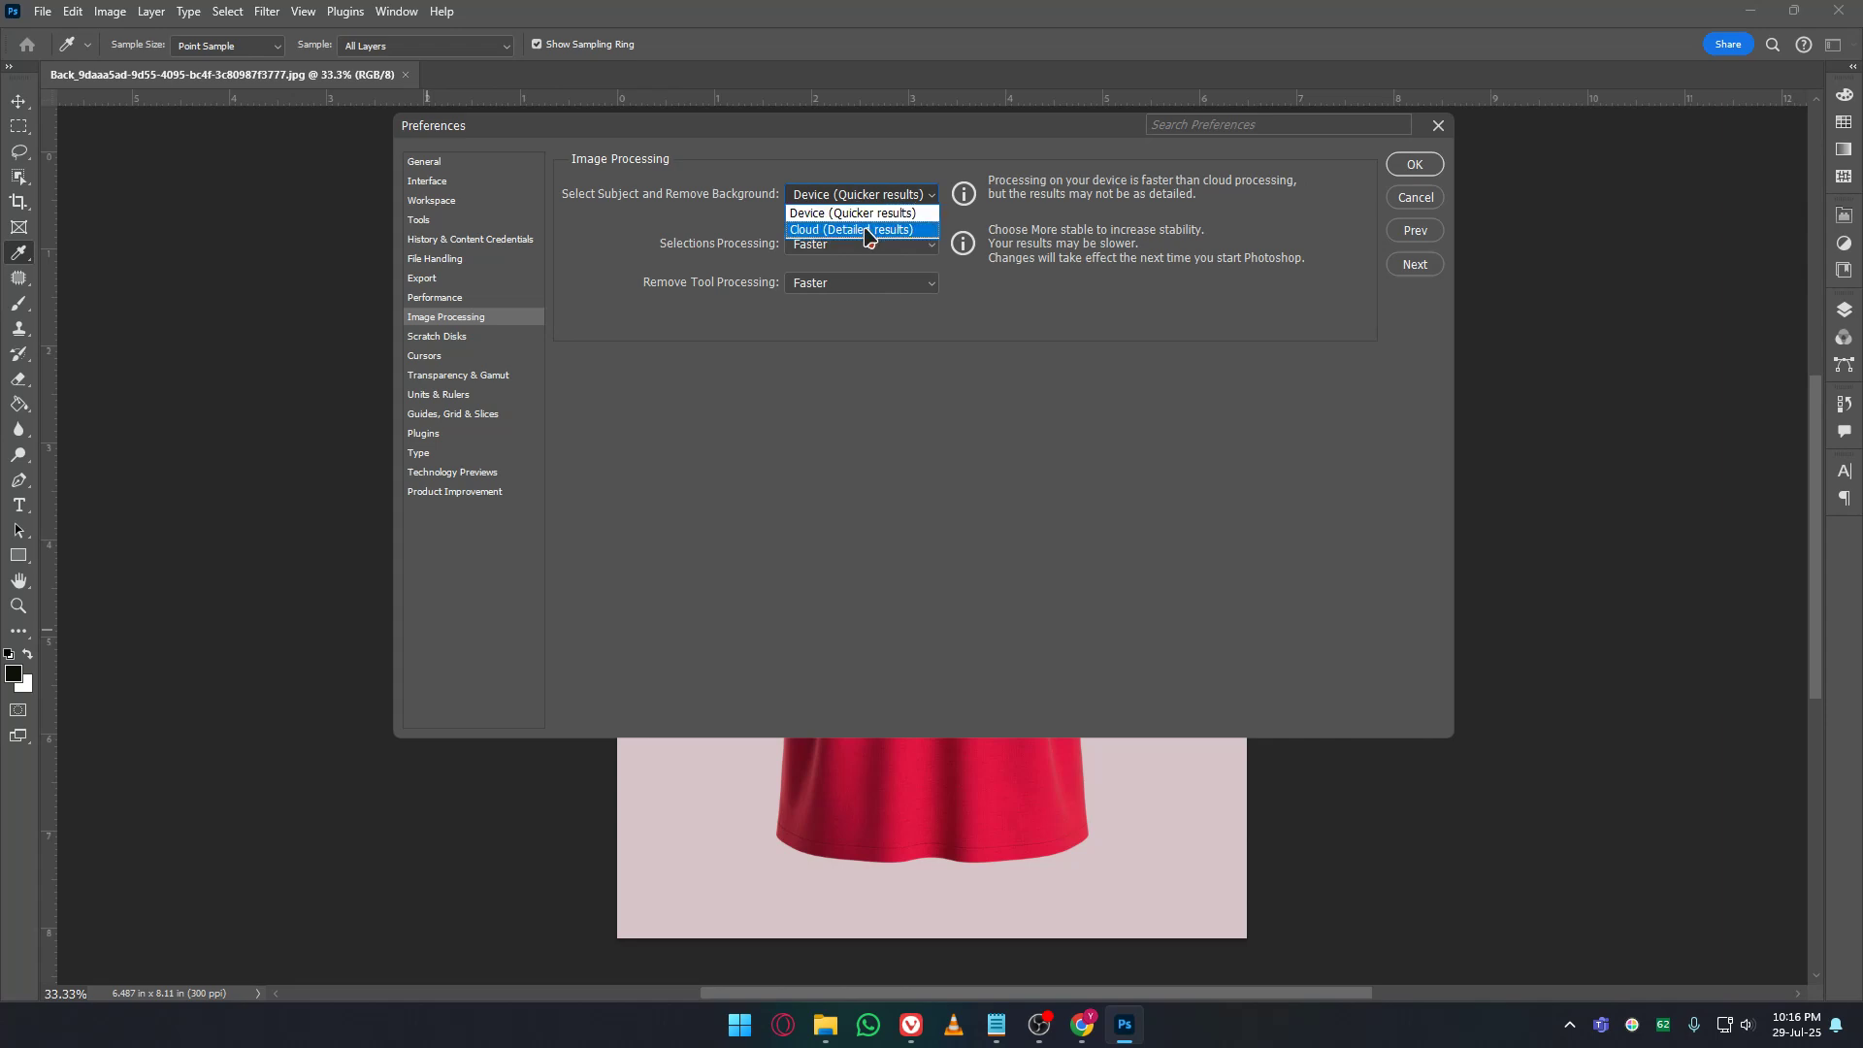
left_click(862, 230)
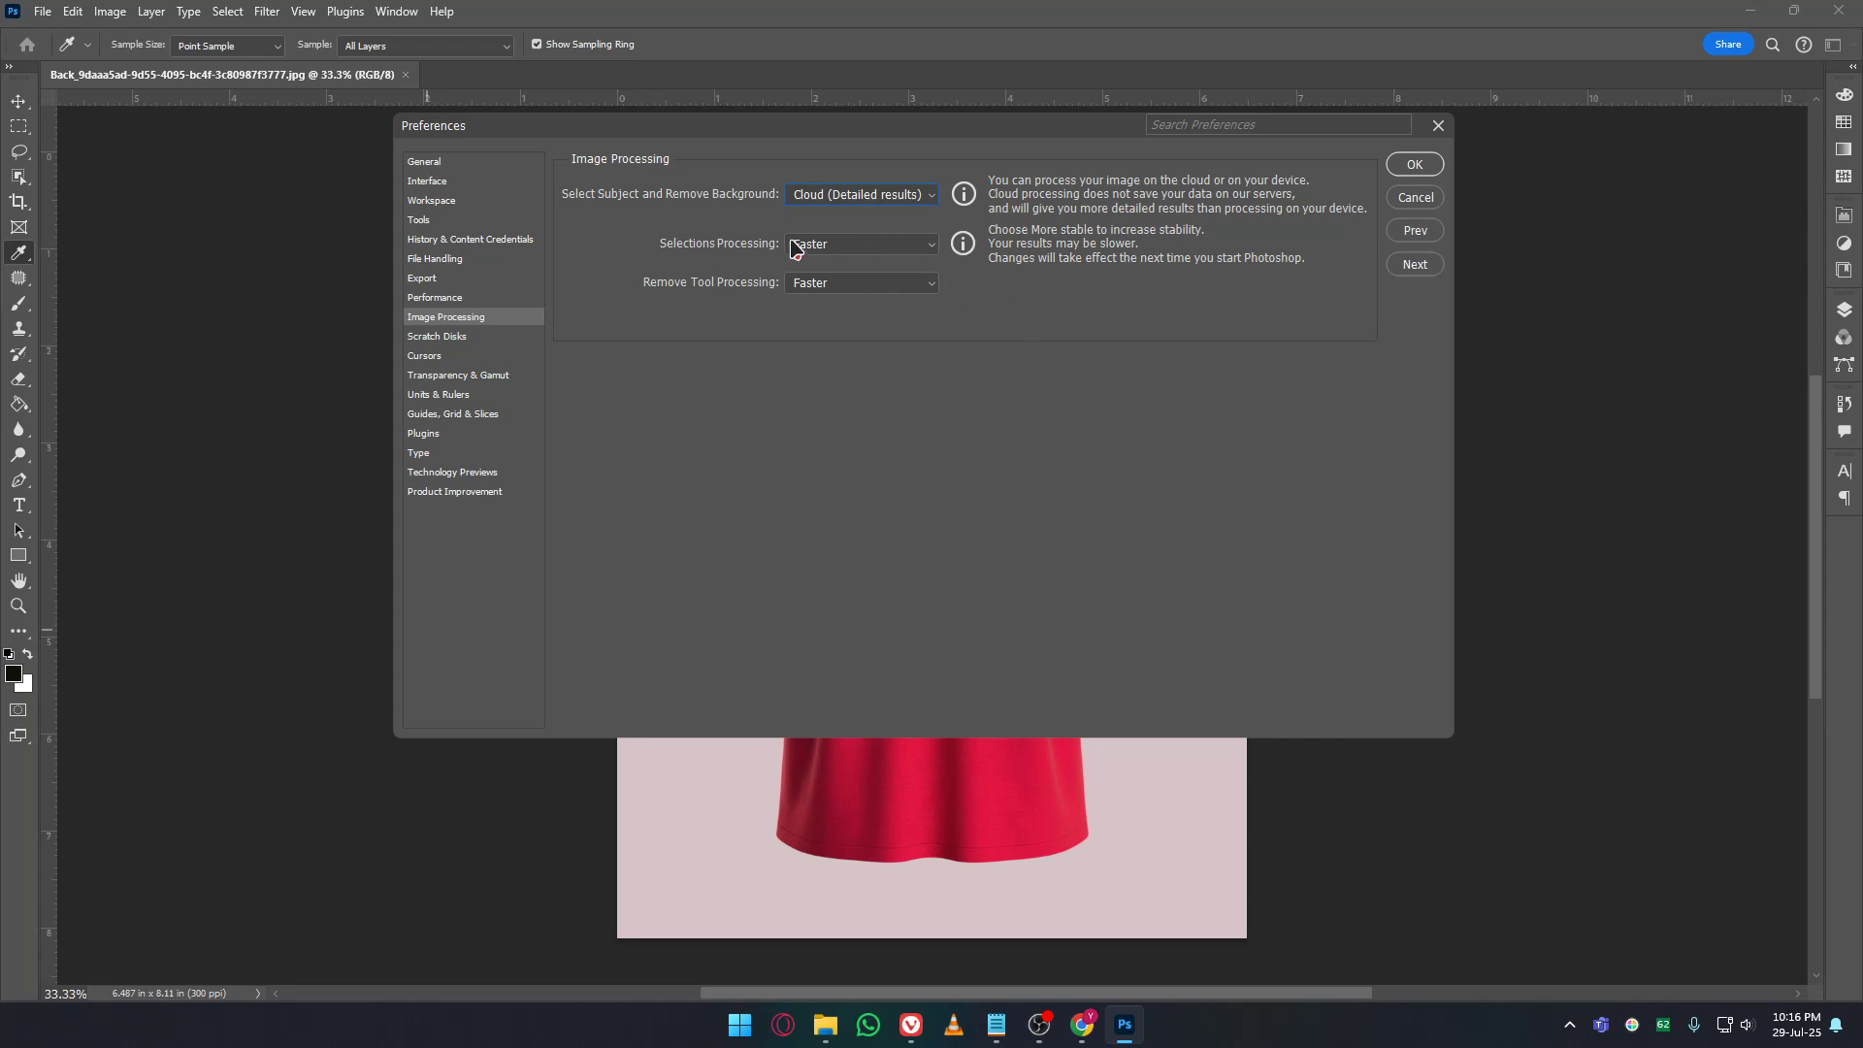
Review the Selections Processing and Select Subject options, accept the preferences with Cloud (Detailed results), and return to the Object Selection tool.
left_click(851, 249)
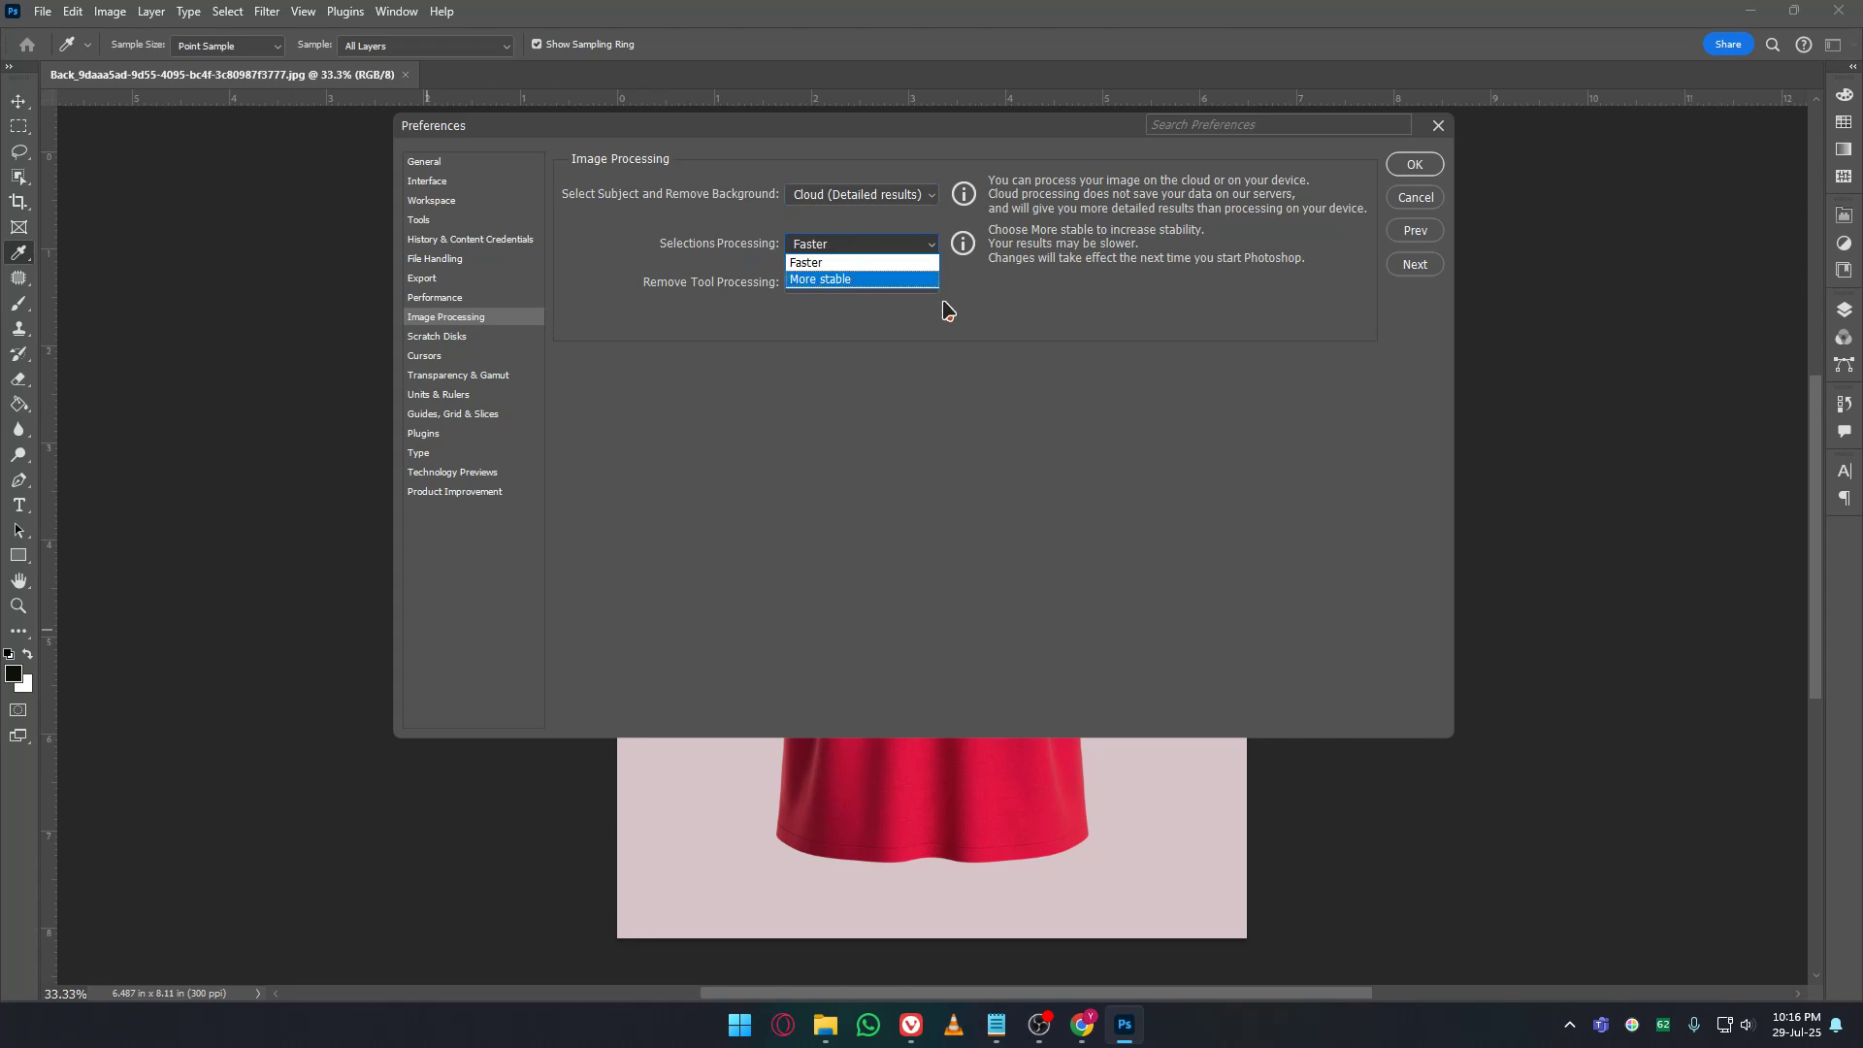
left_click(1138, 387)
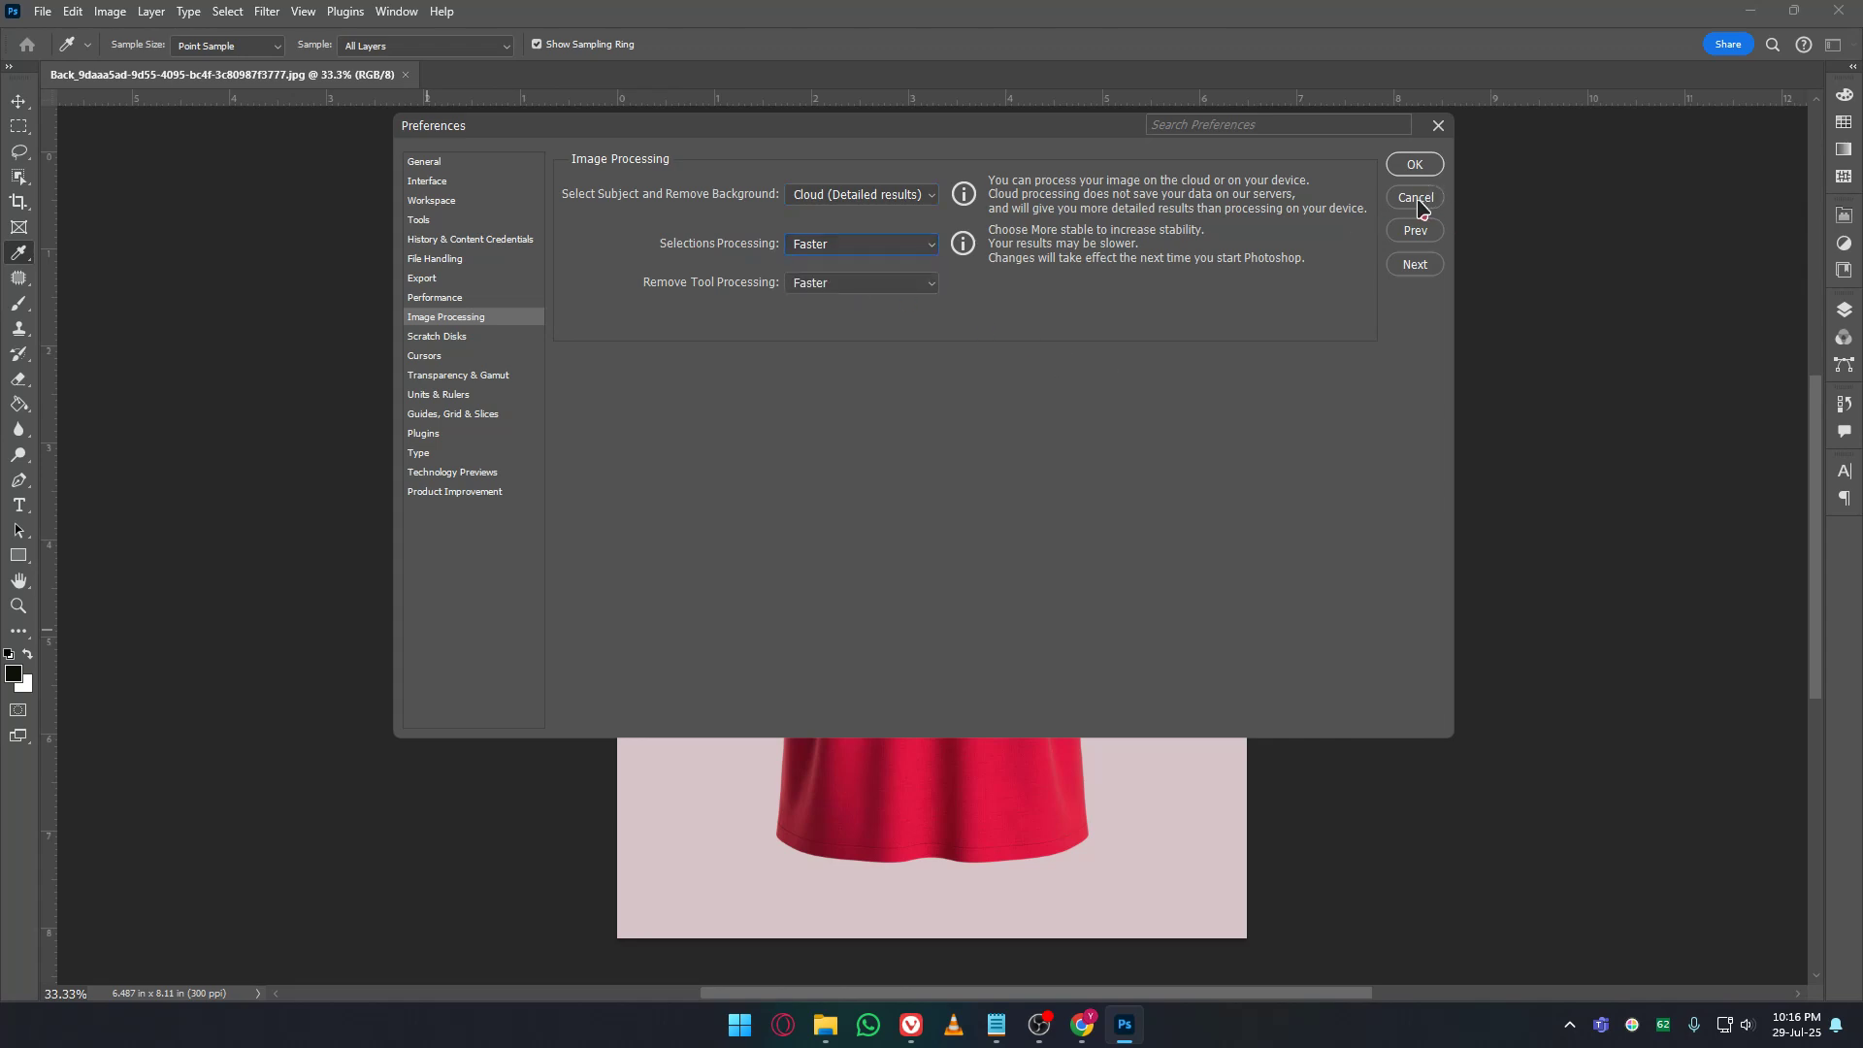
left_click(923, 190)
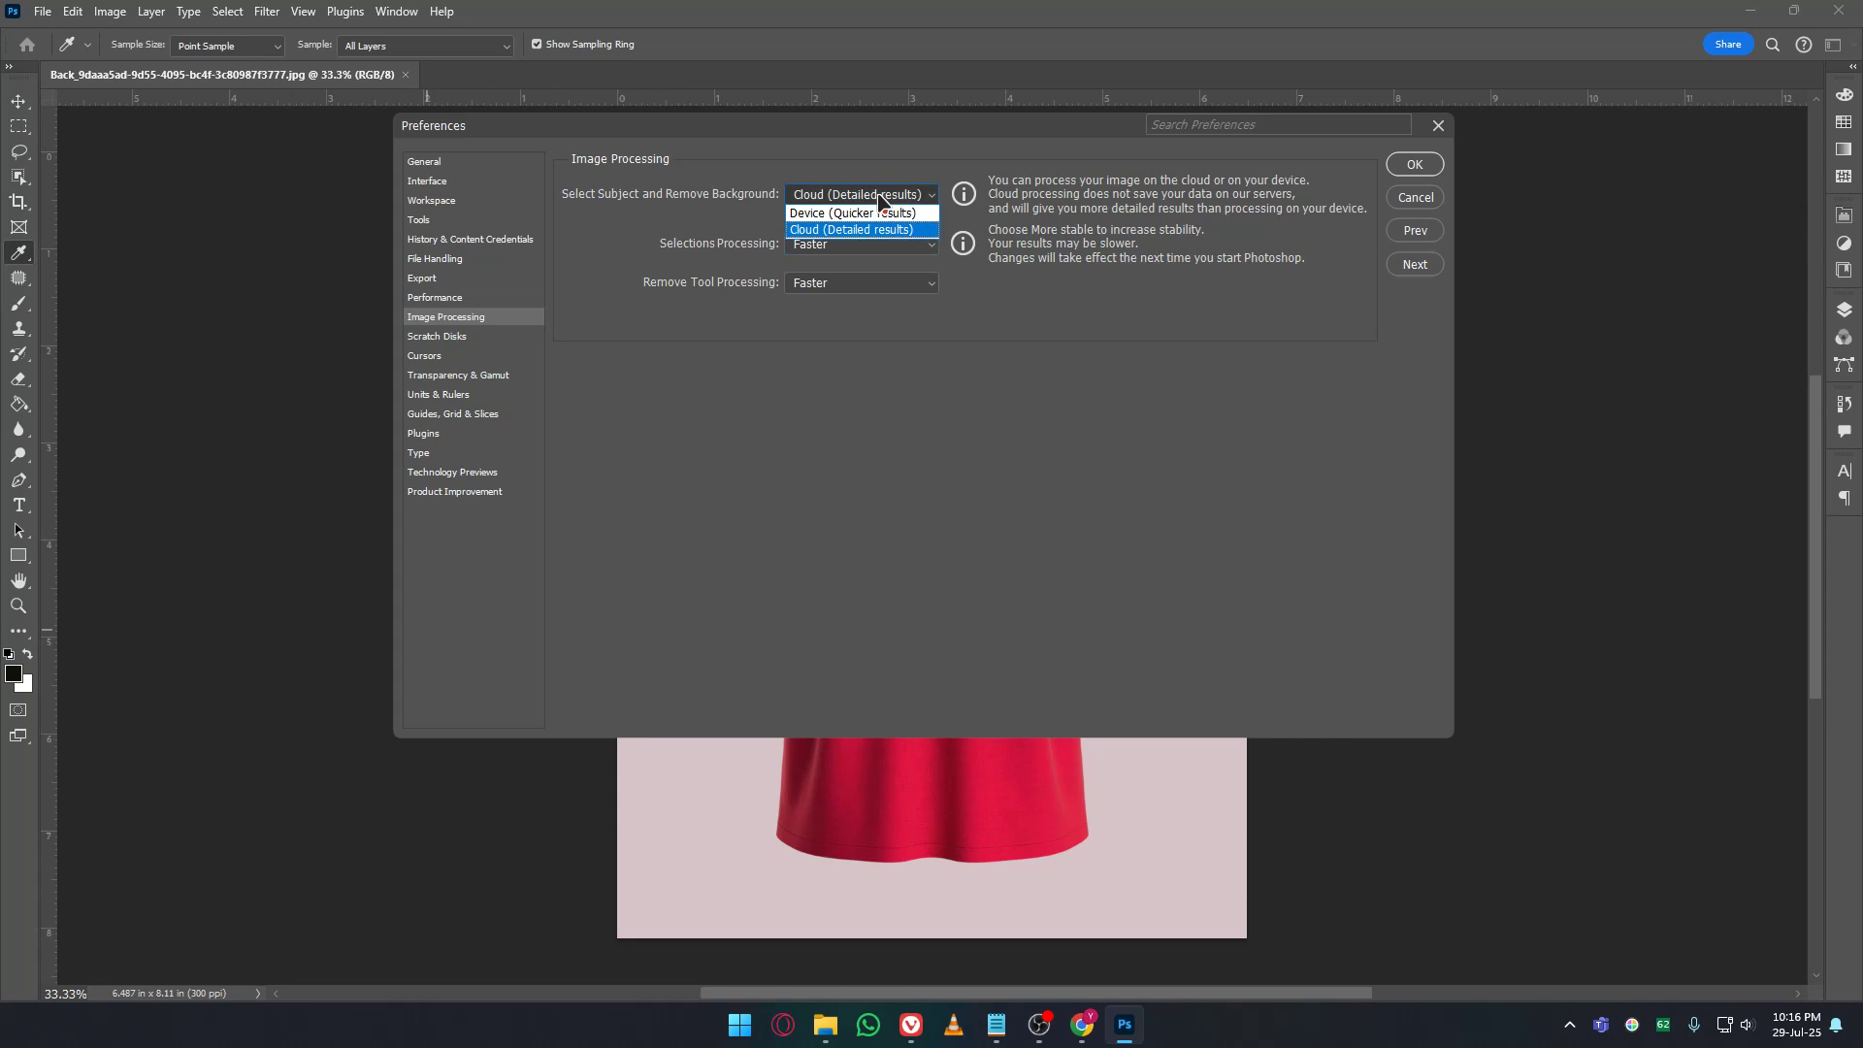
left_click(880, 199)
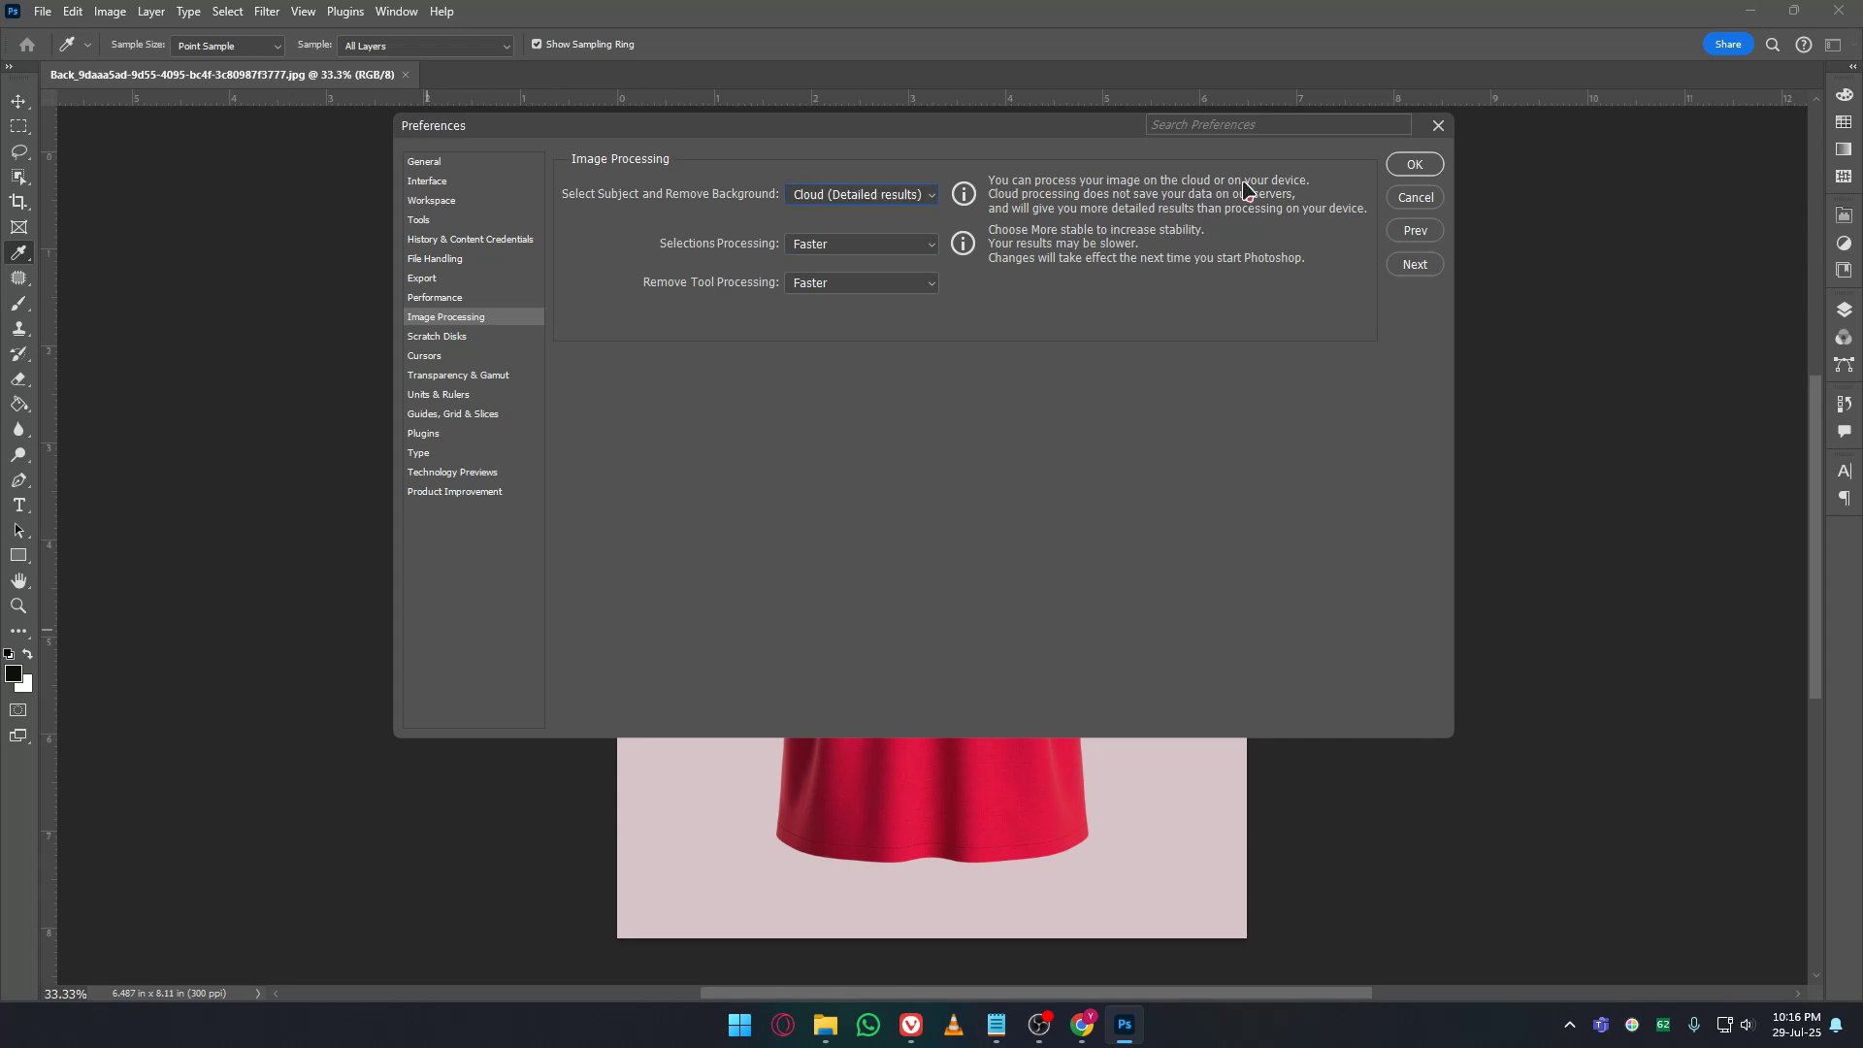
left_click(1414, 166)
key("w")
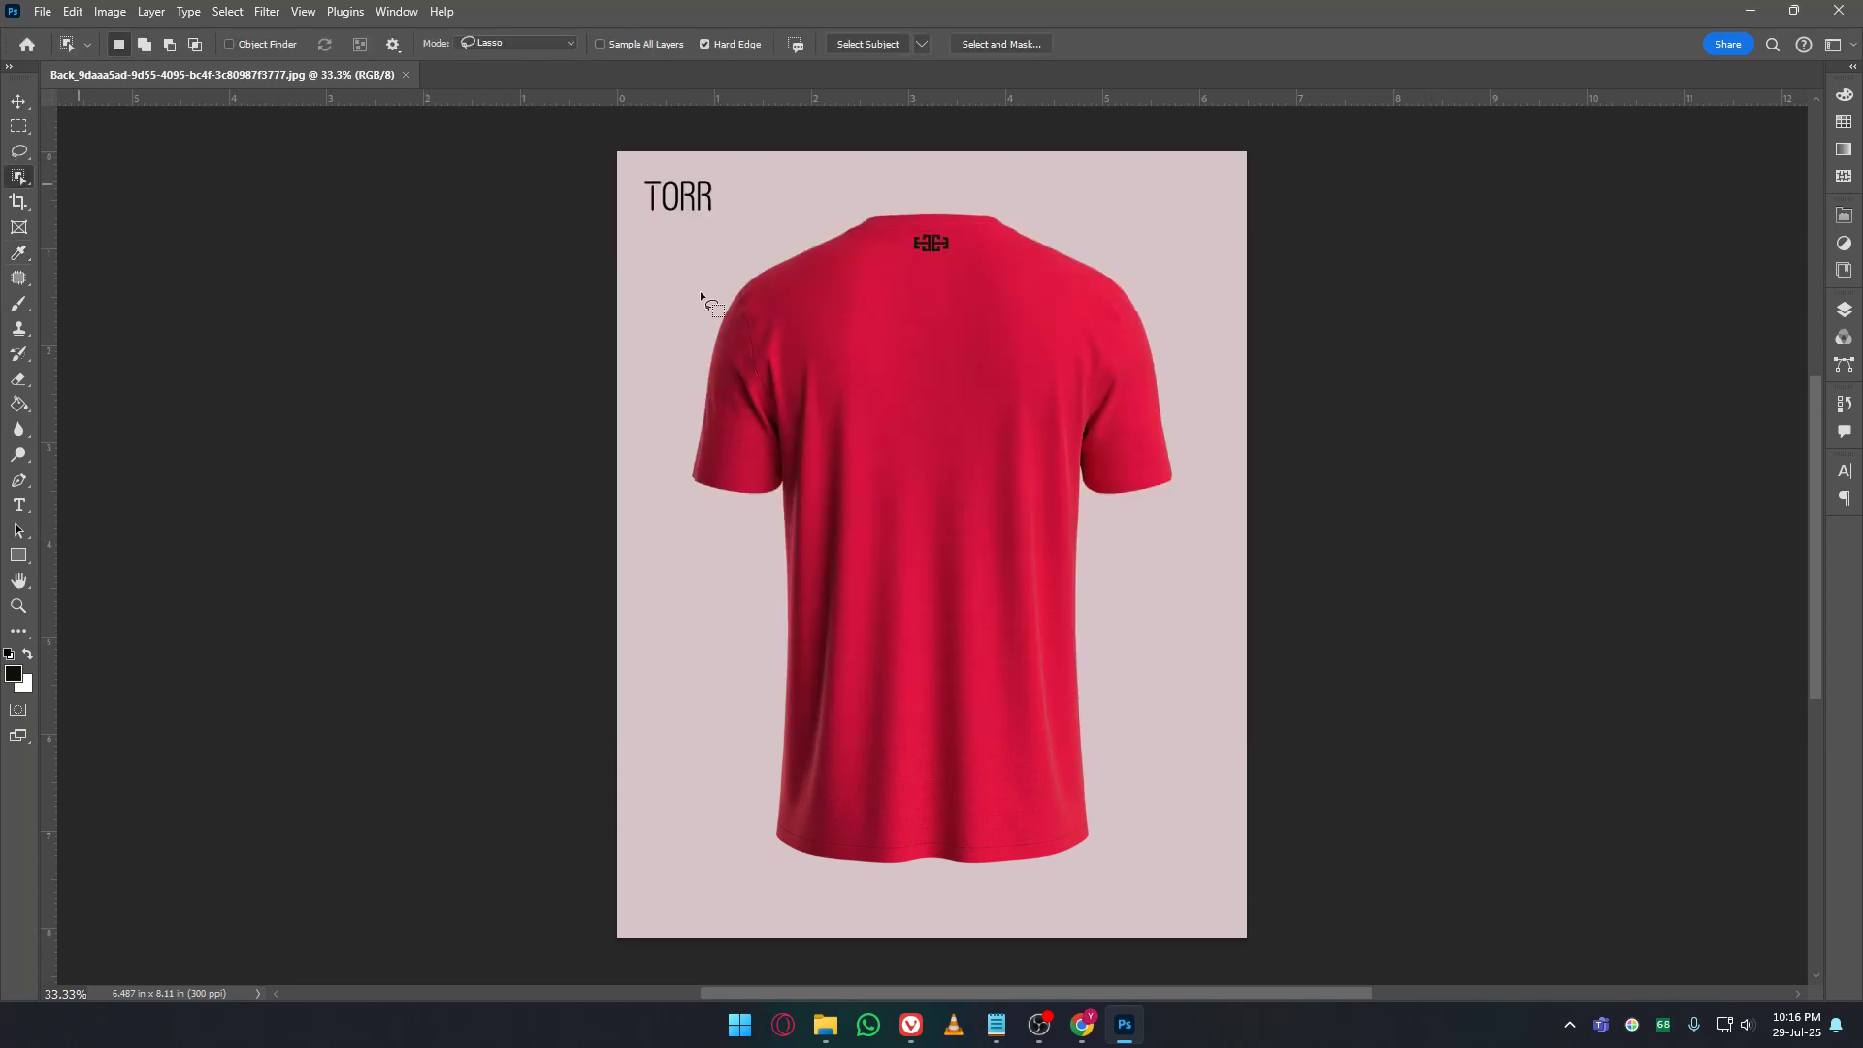
Select the red T-shirt with a loose lasso outline and add a Hue/Saturation adjustment layer masked to it.
mouse_move(671, 373)
left_mouse_down()
mouse_move(745, 249)
mouse_move(924, 197)
mouse_move(1005, 209)
mouse_move(1104, 260)
left_mouse_up()
mouse_move(1172, 369)
left_mouse_down()
mouse_move(1171, 514)
mouse_move(1117, 528)
mouse_move(1140, 819)
mouse_move(1116, 877)
mouse_move(946, 886)
mouse_move(746, 706)
mouse_move(745, 552)
mouse_move(666, 460)
left_mouse_up()
left_click(1844, 312)
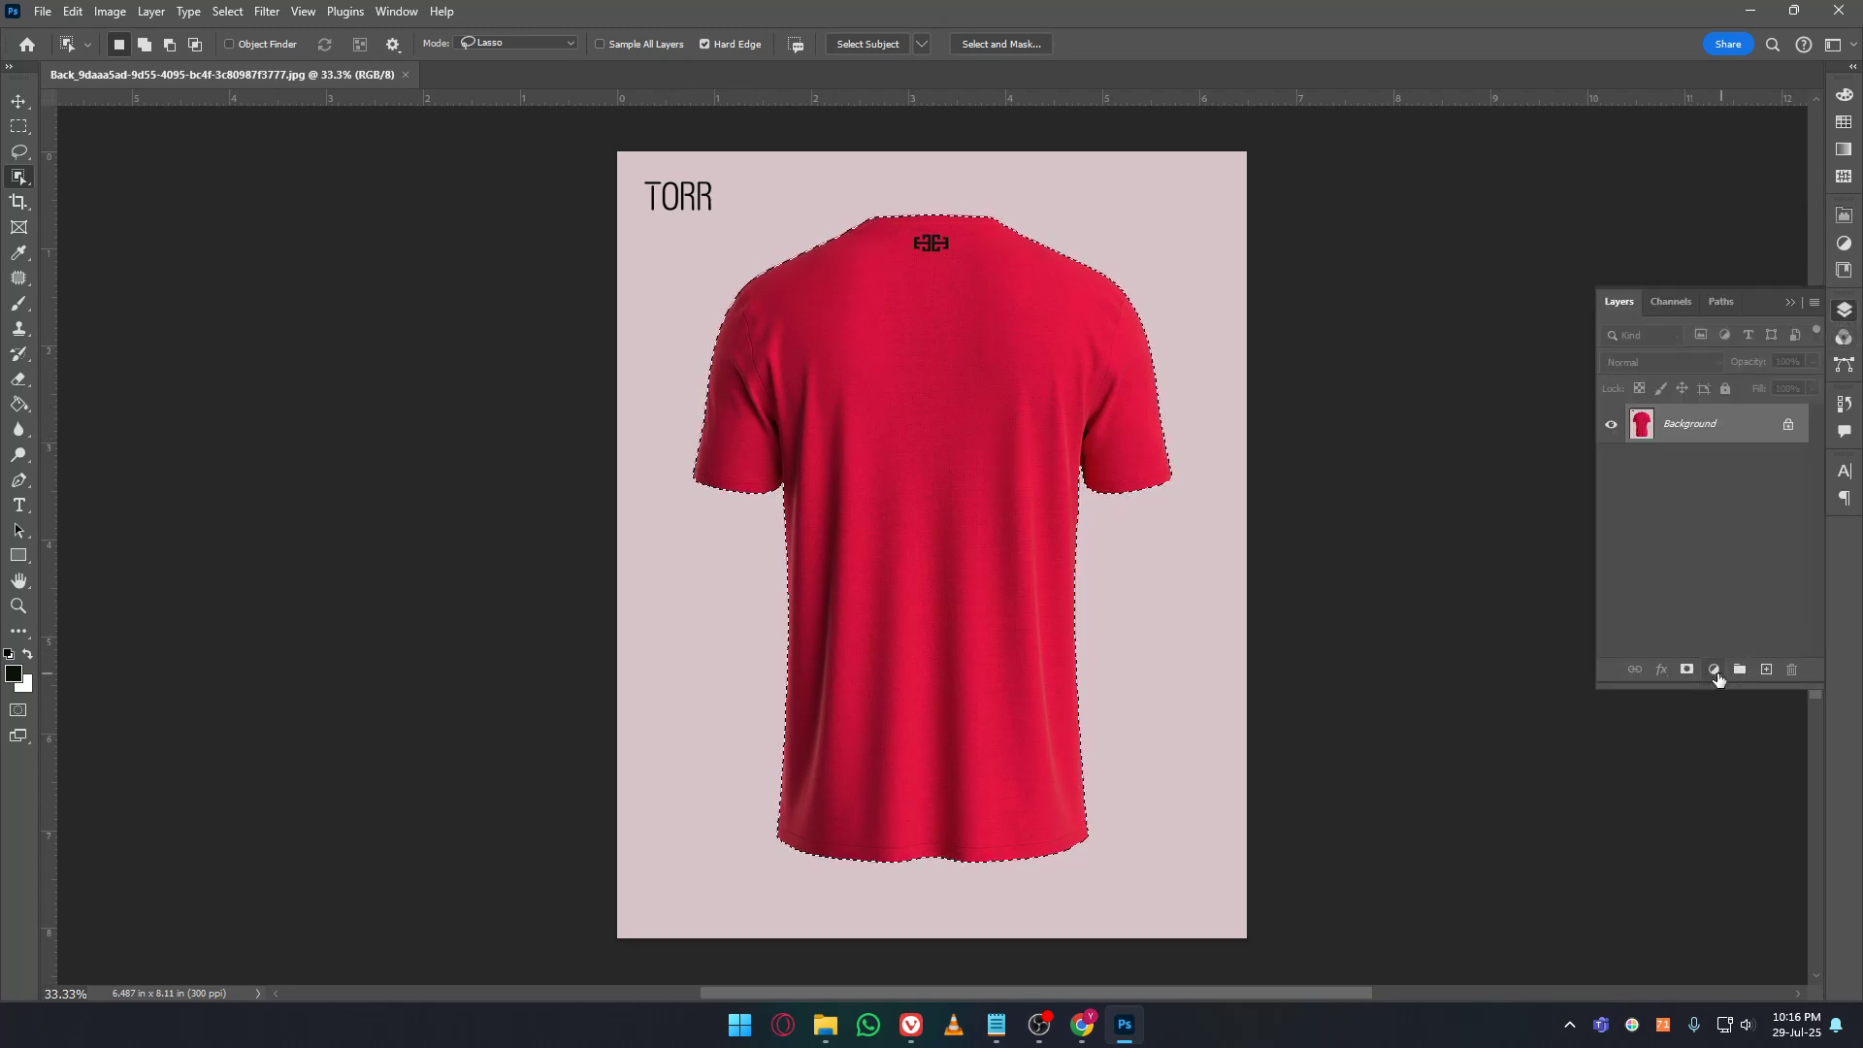
left_click(1714, 671)
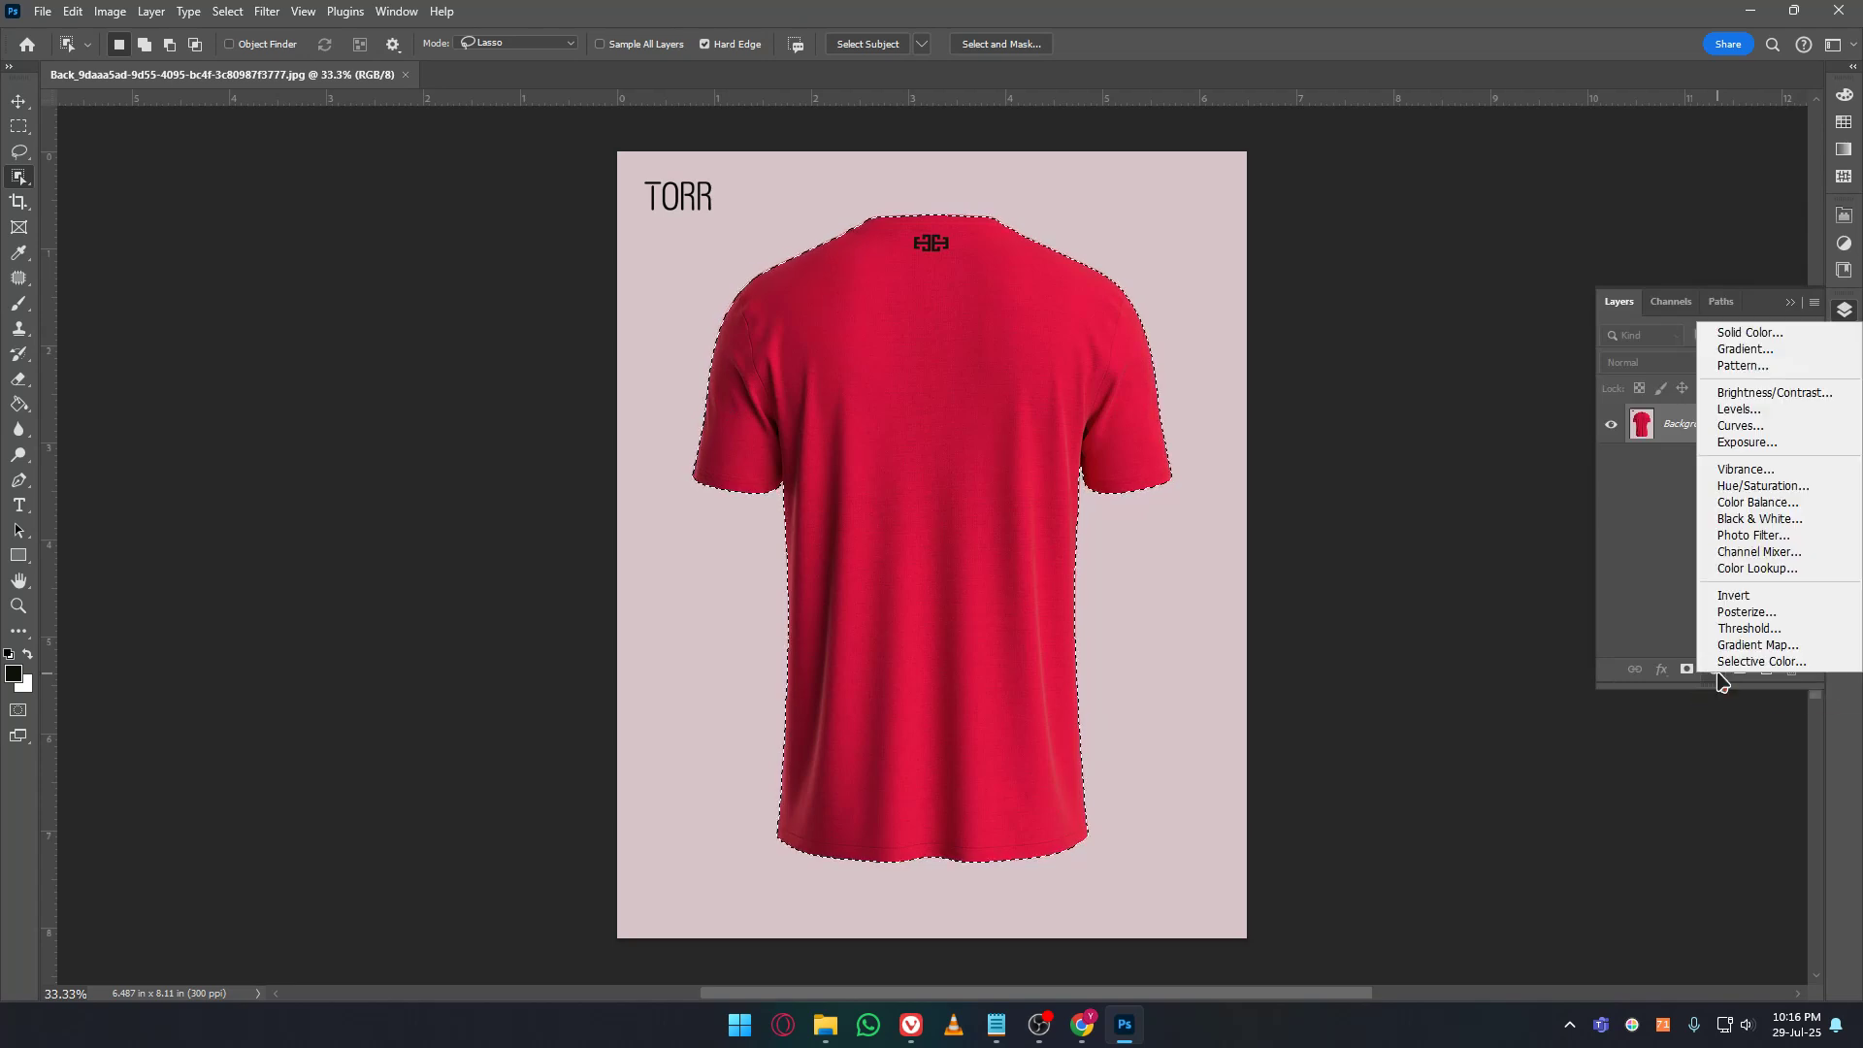
left_click(1756, 487)
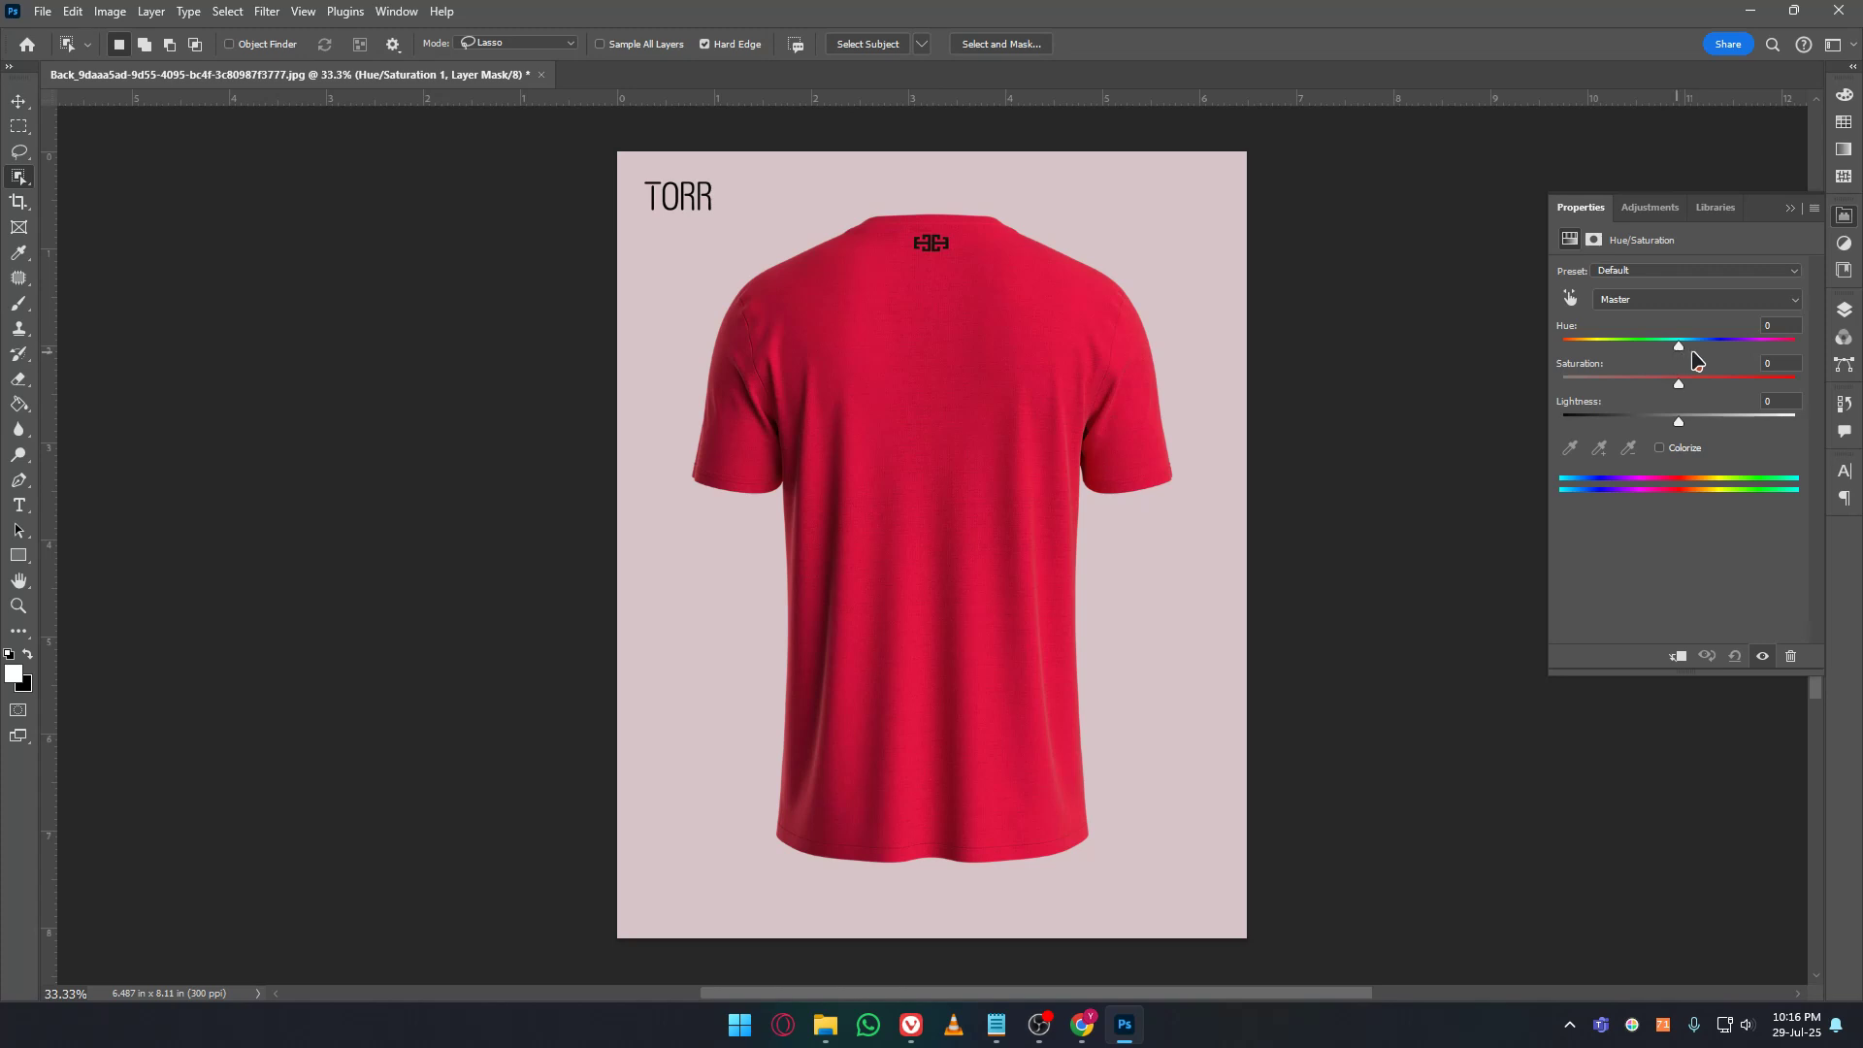
Recolor the T-shirt blue with Hue -115, Saturation +4 and Lightness -8, and compare it with the adjustment layer hidden and shown.
left_click_drag(1680, 346, 1673, 436)
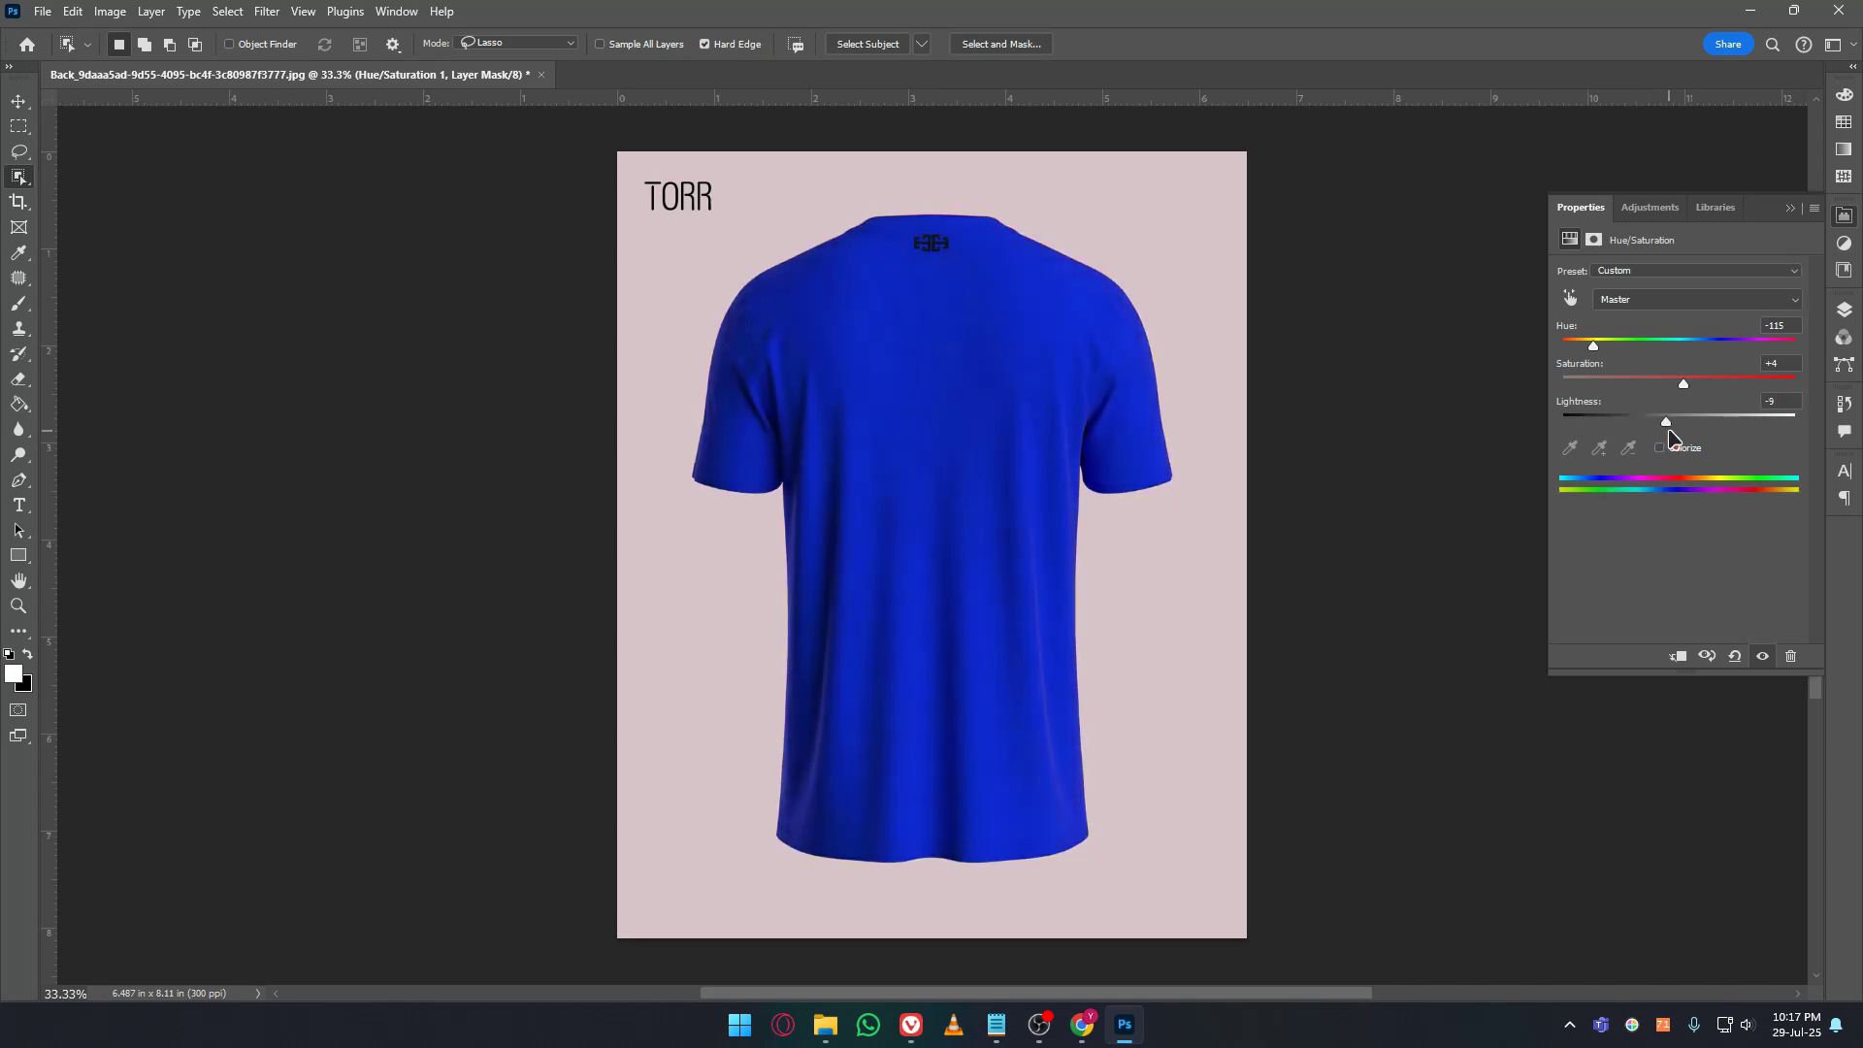
left_click(1844, 217)
left_click(1843, 310)
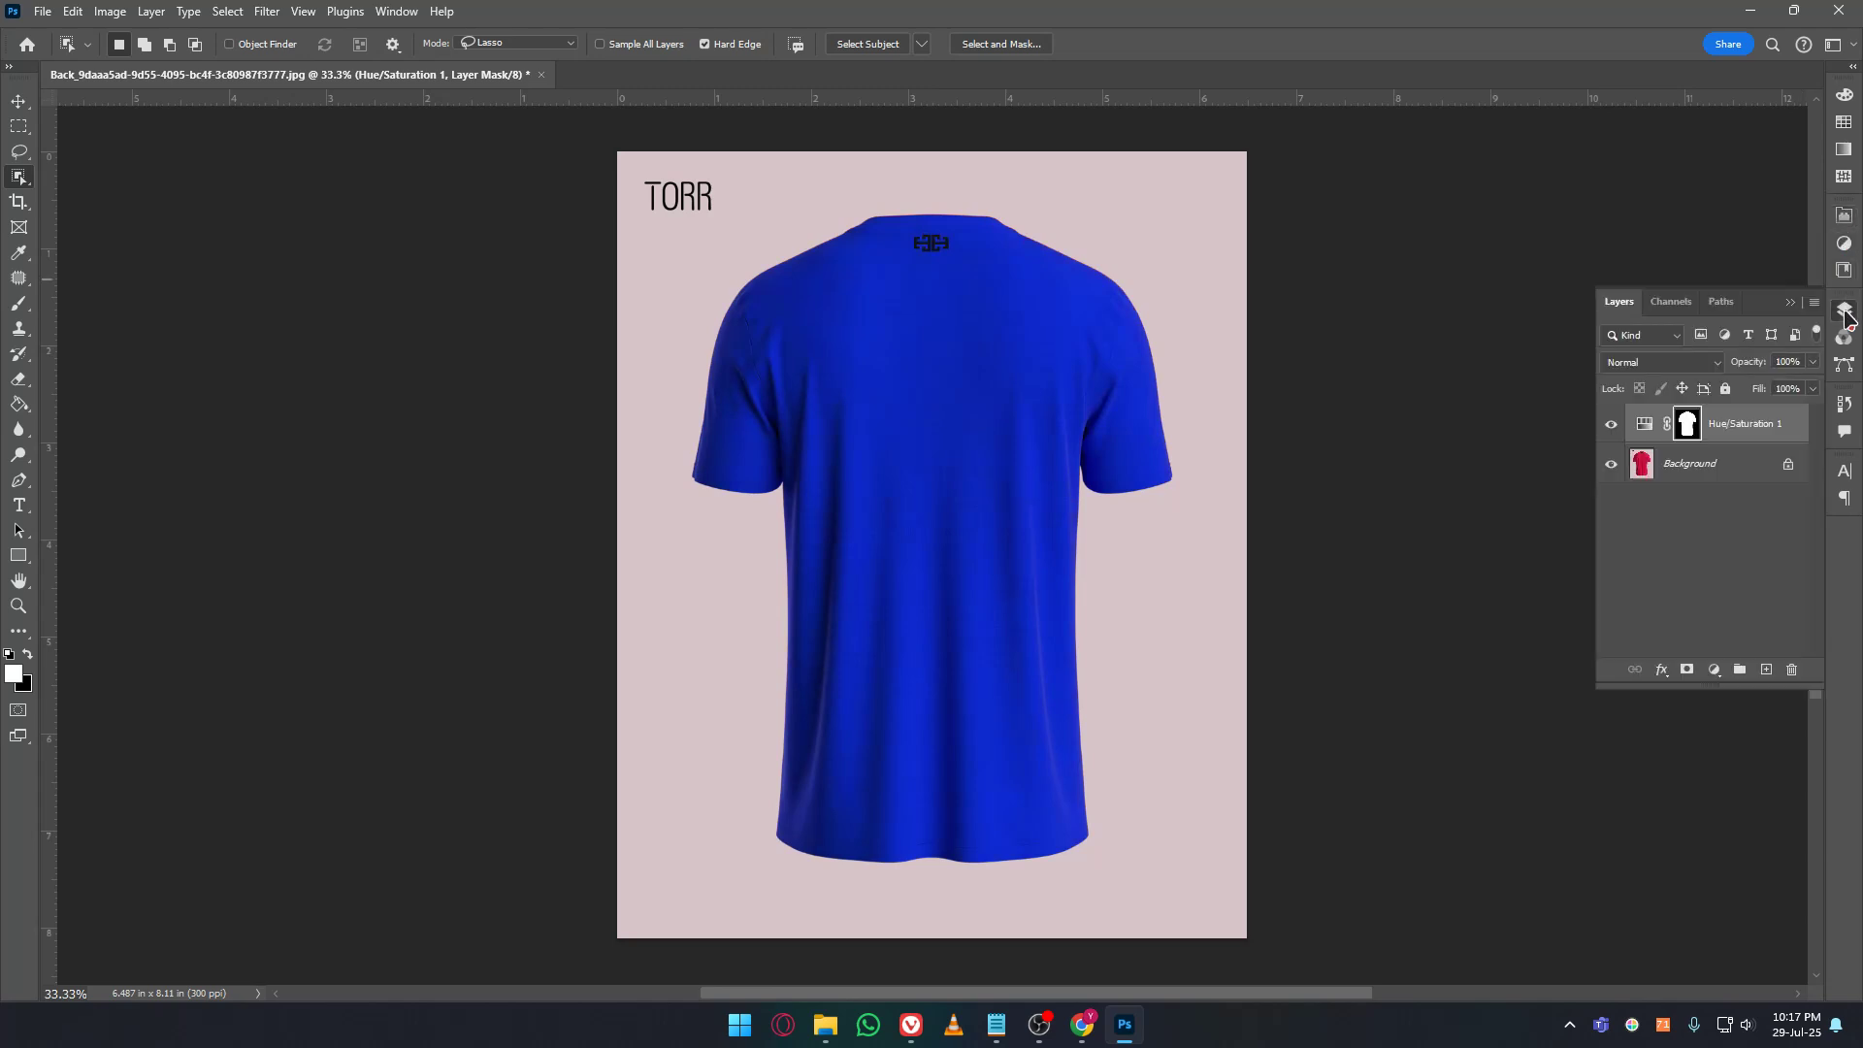
left_click(1712, 551)
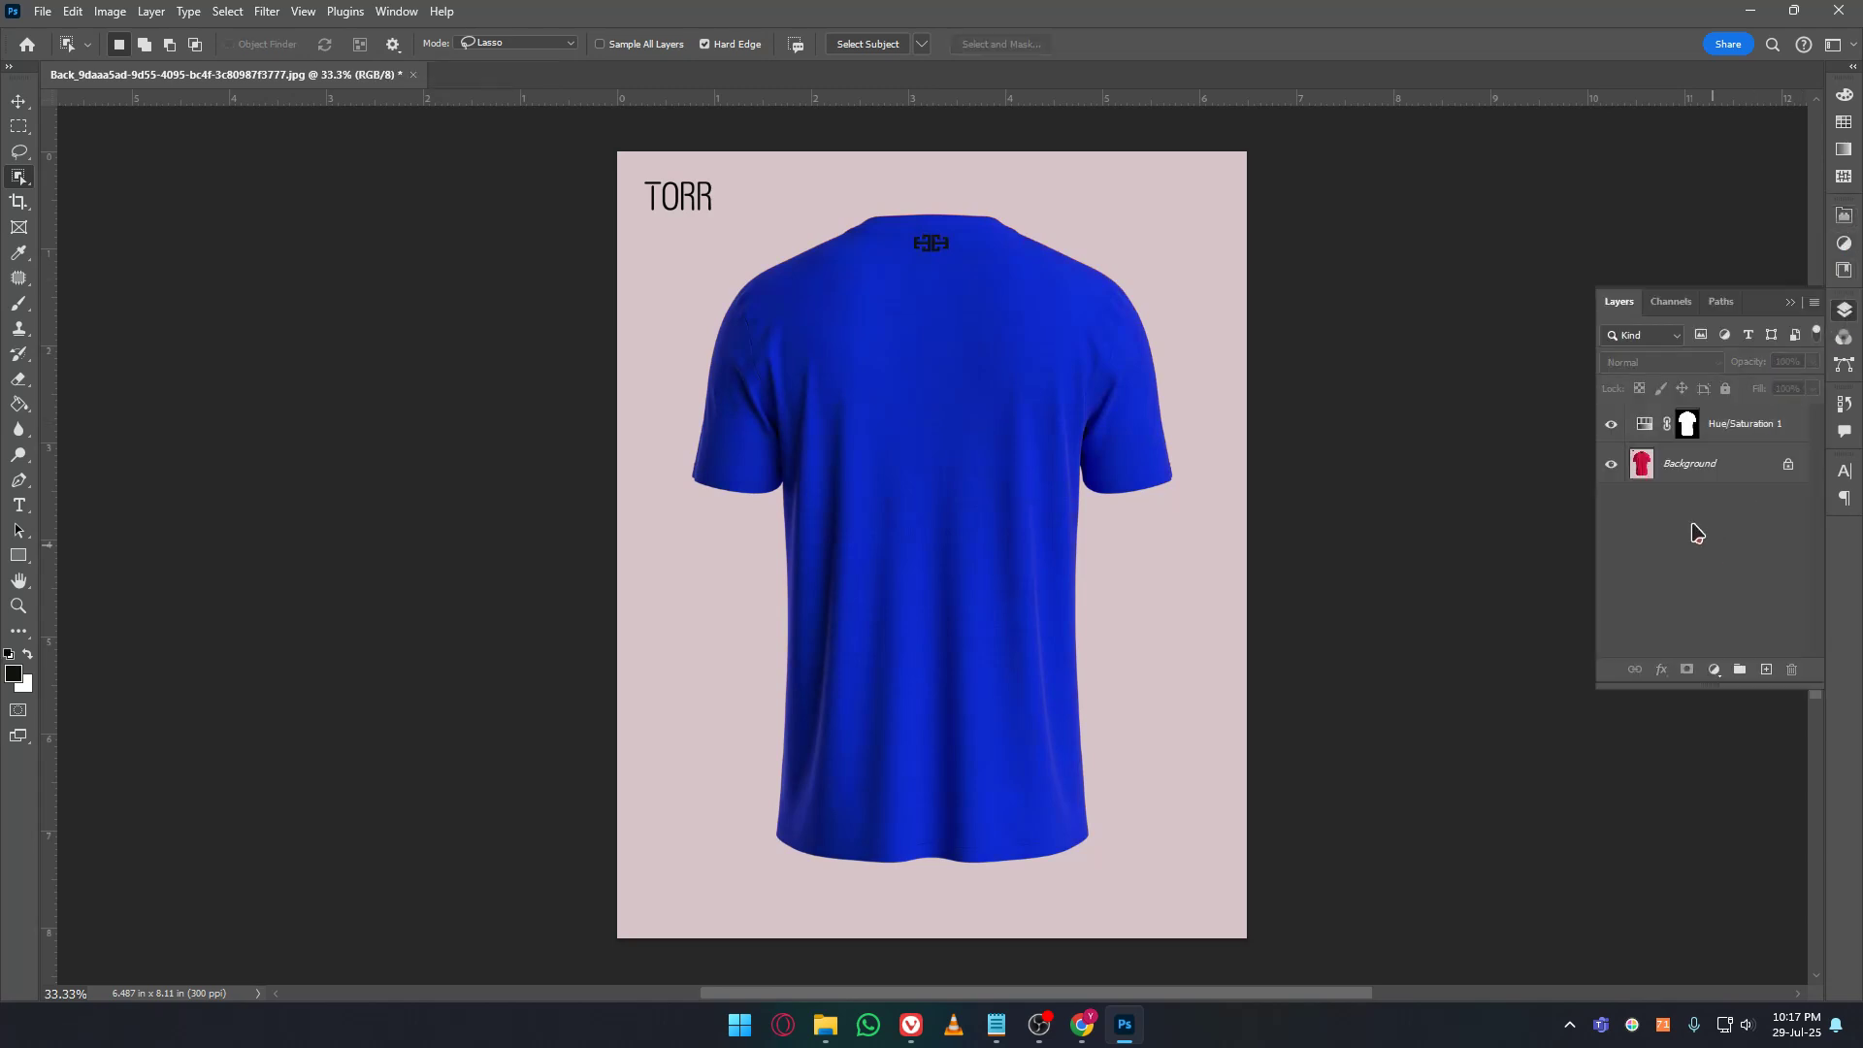
left_click(1611, 425)
left_click(1611, 424)
Change the T-shirt's Hue/Saturation adjustment to Hue -125 and Lightness +16 for a lighter blue.
left_click(1732, 427)
double_click(1641, 424)
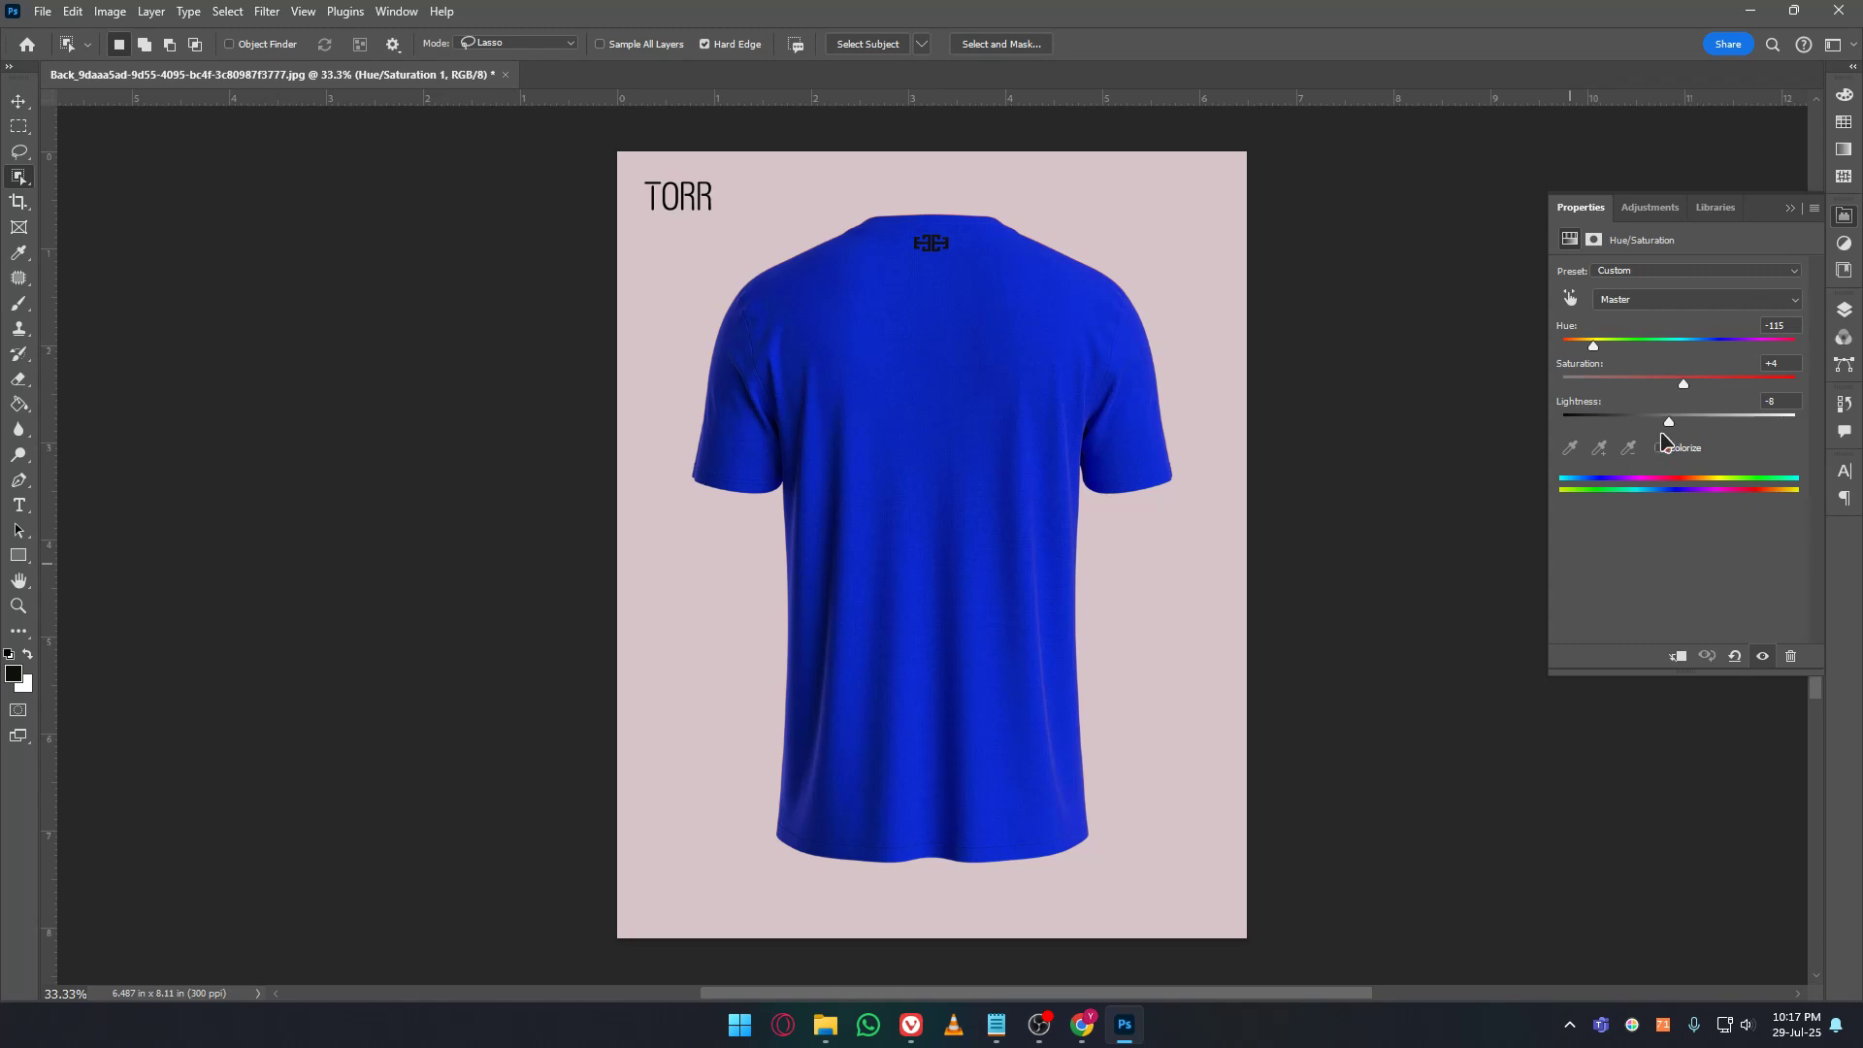
left_click_drag(1669, 422, 1702, 425)
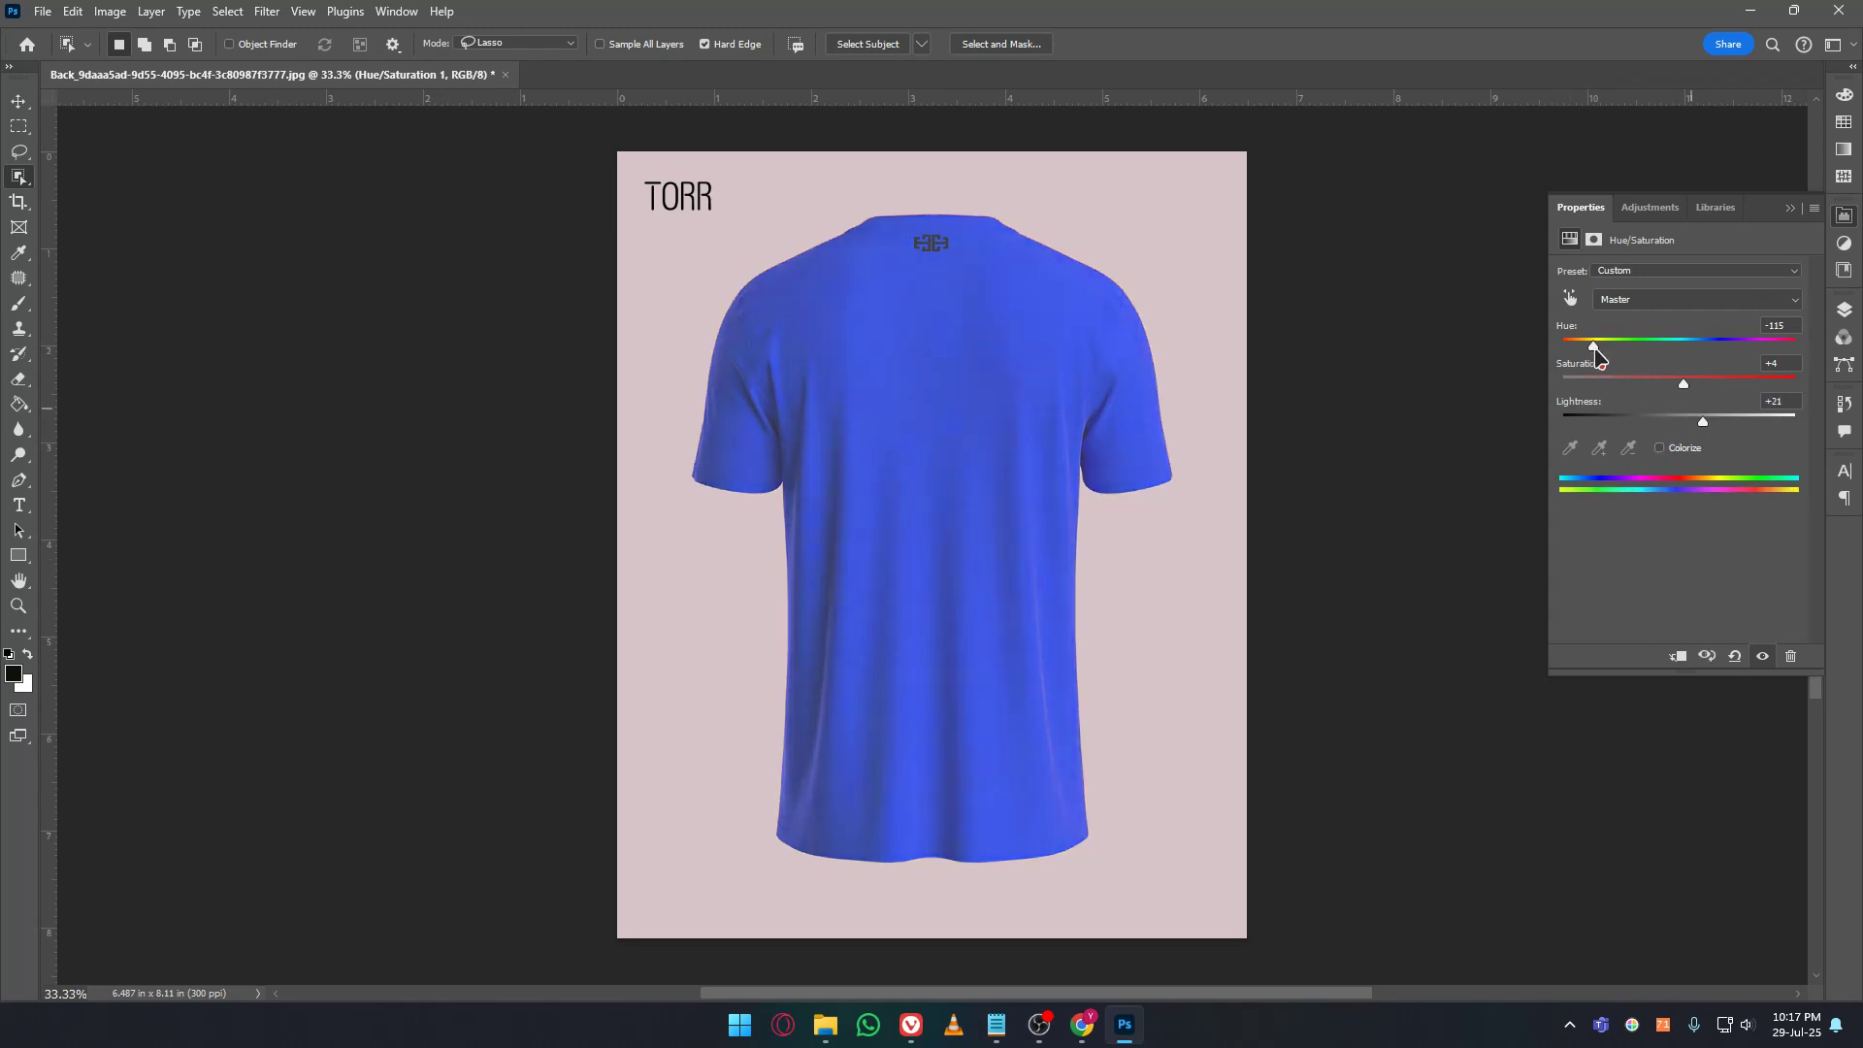
mouse_move(1593, 346)
left_mouse_down()
mouse_move(1719, 355)
mouse_move(1594, 360)
left_mouse_up()
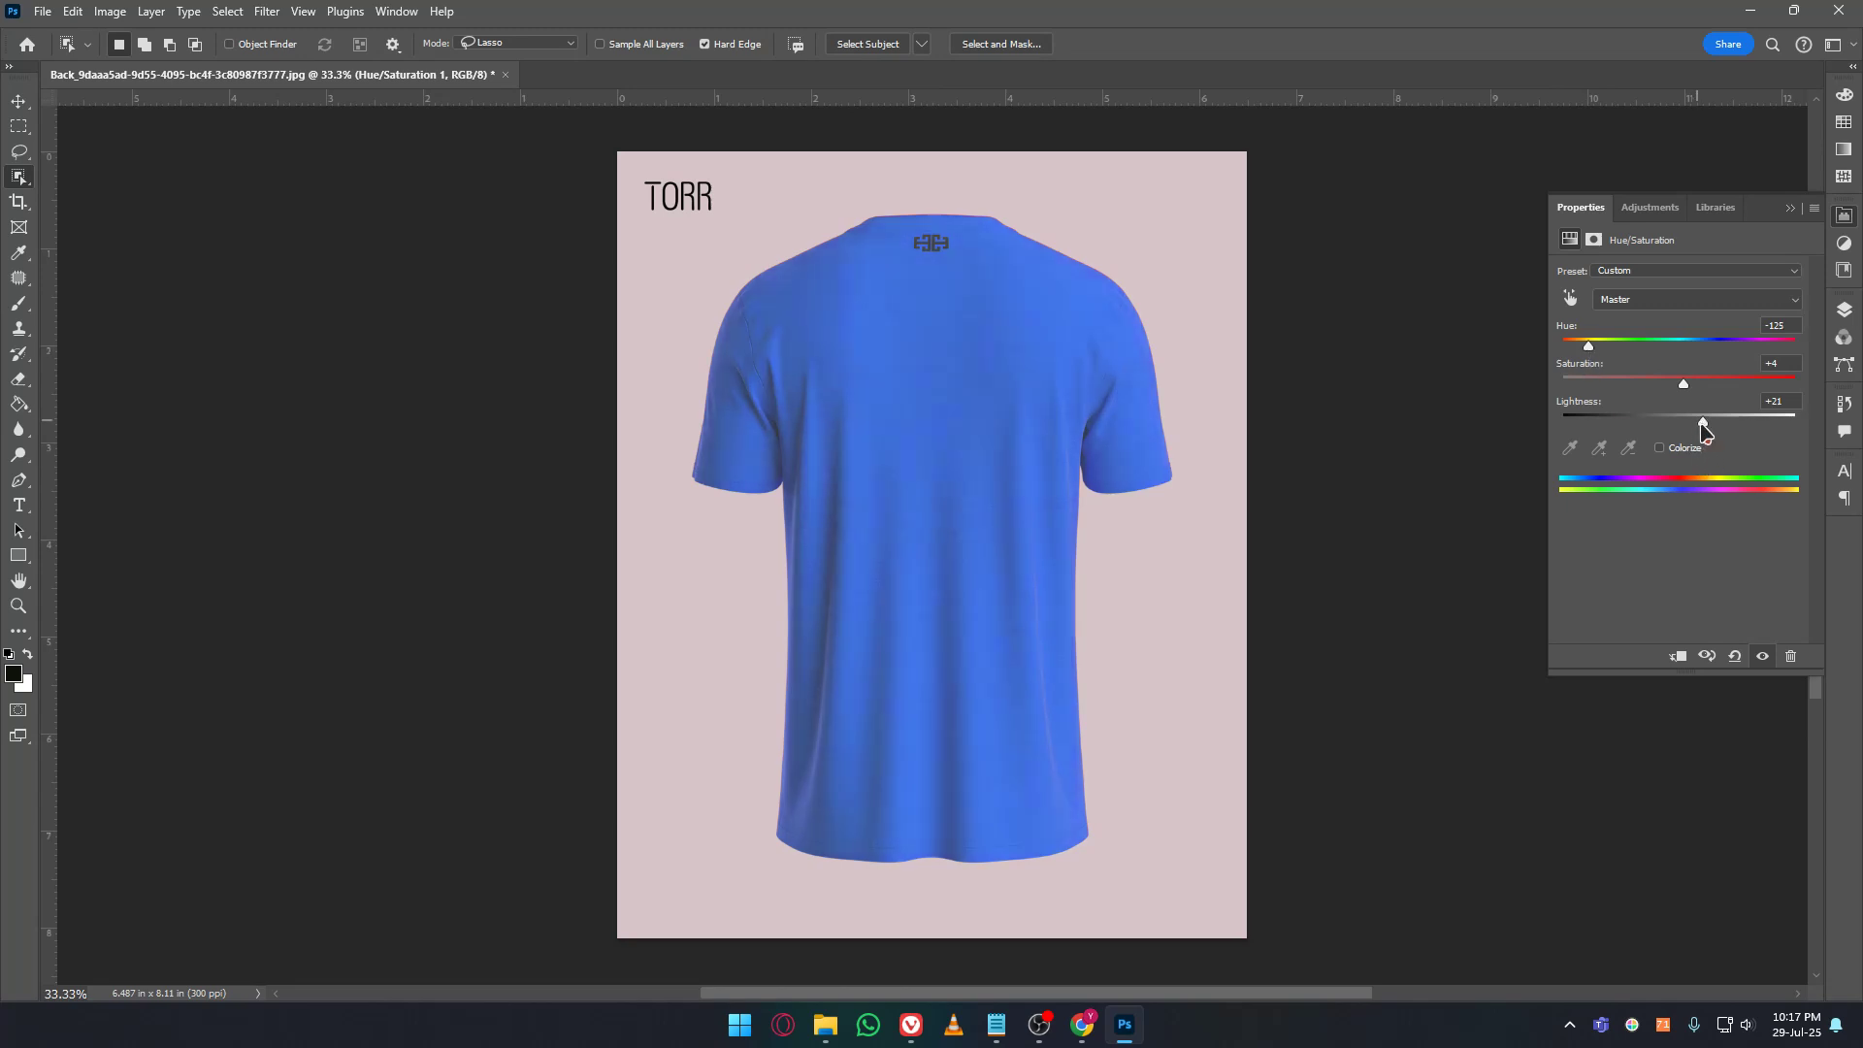
mouse_move(1703, 424)
left_mouse_down()
mouse_move(1670, 422)
mouse_move(1712, 434)
left_mouse_up()
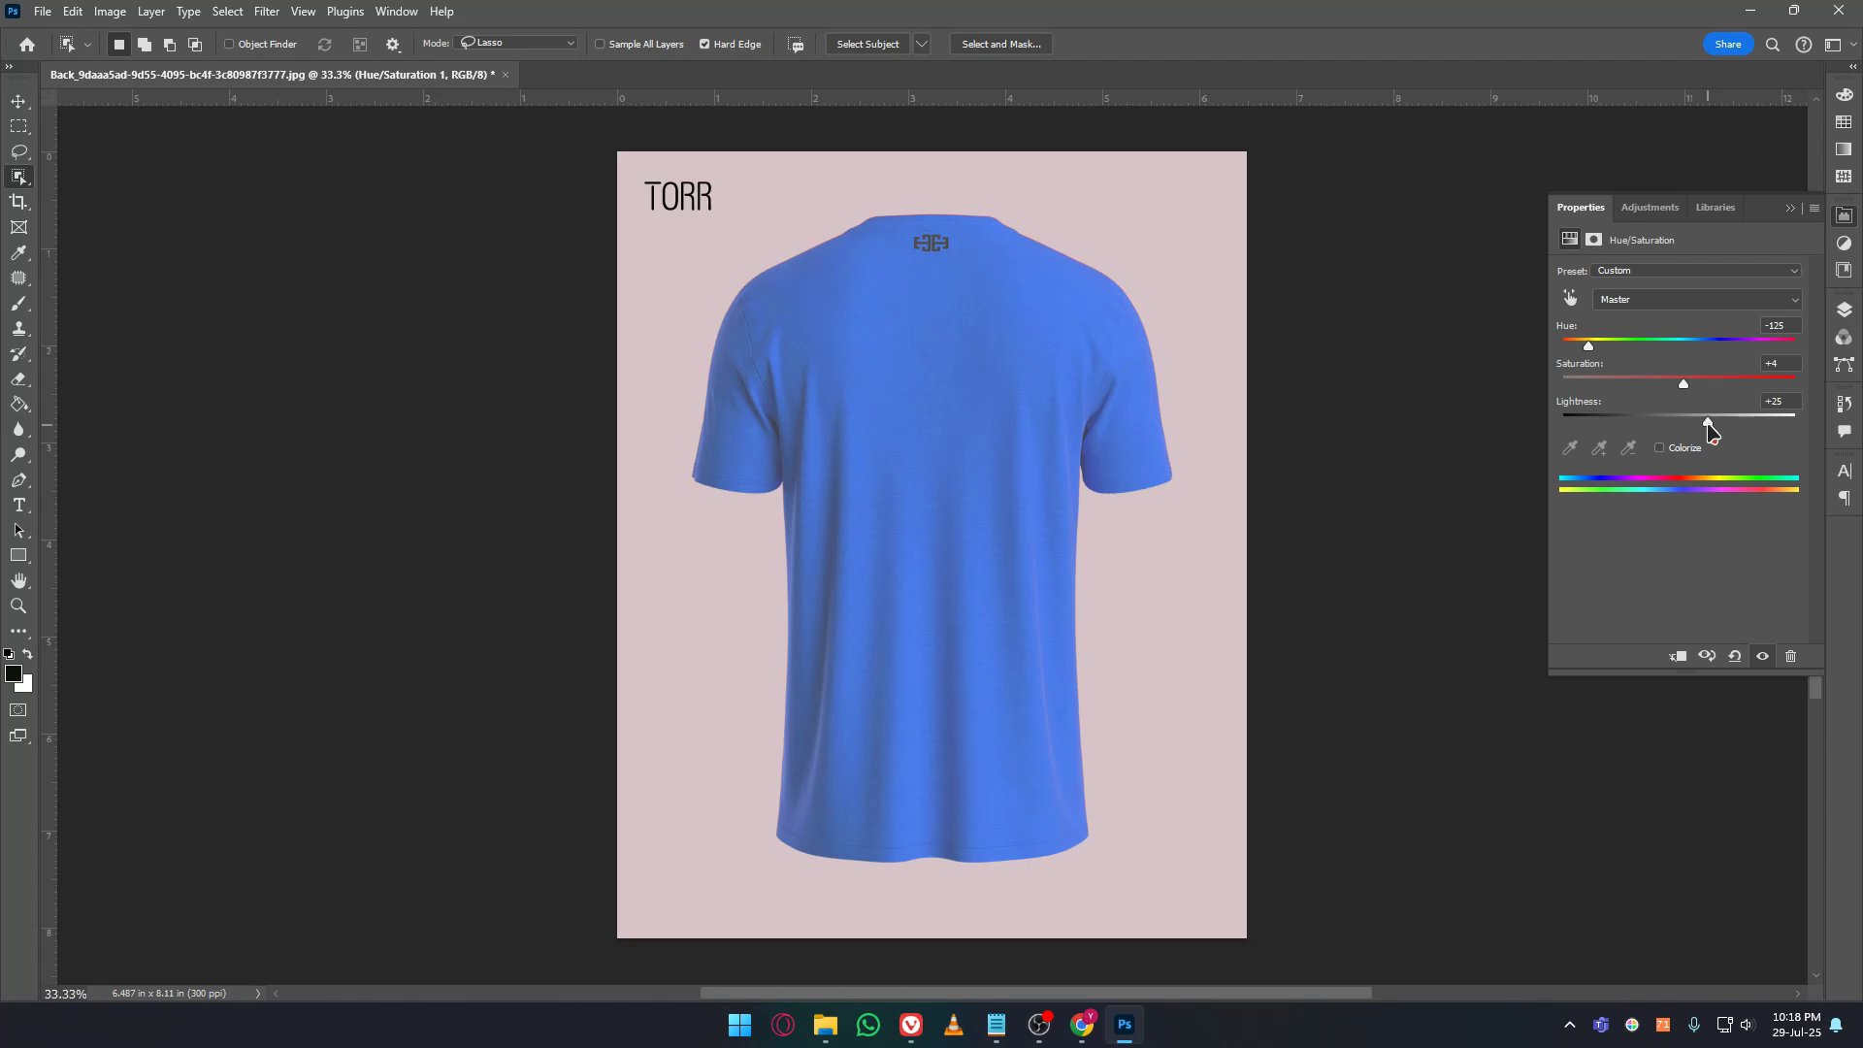
mouse_move(1707, 427)
left_mouse_down()
mouse_move(1734, 427)
mouse_move(1594, 433)
mouse_move(1700, 434)
left_mouse_up()
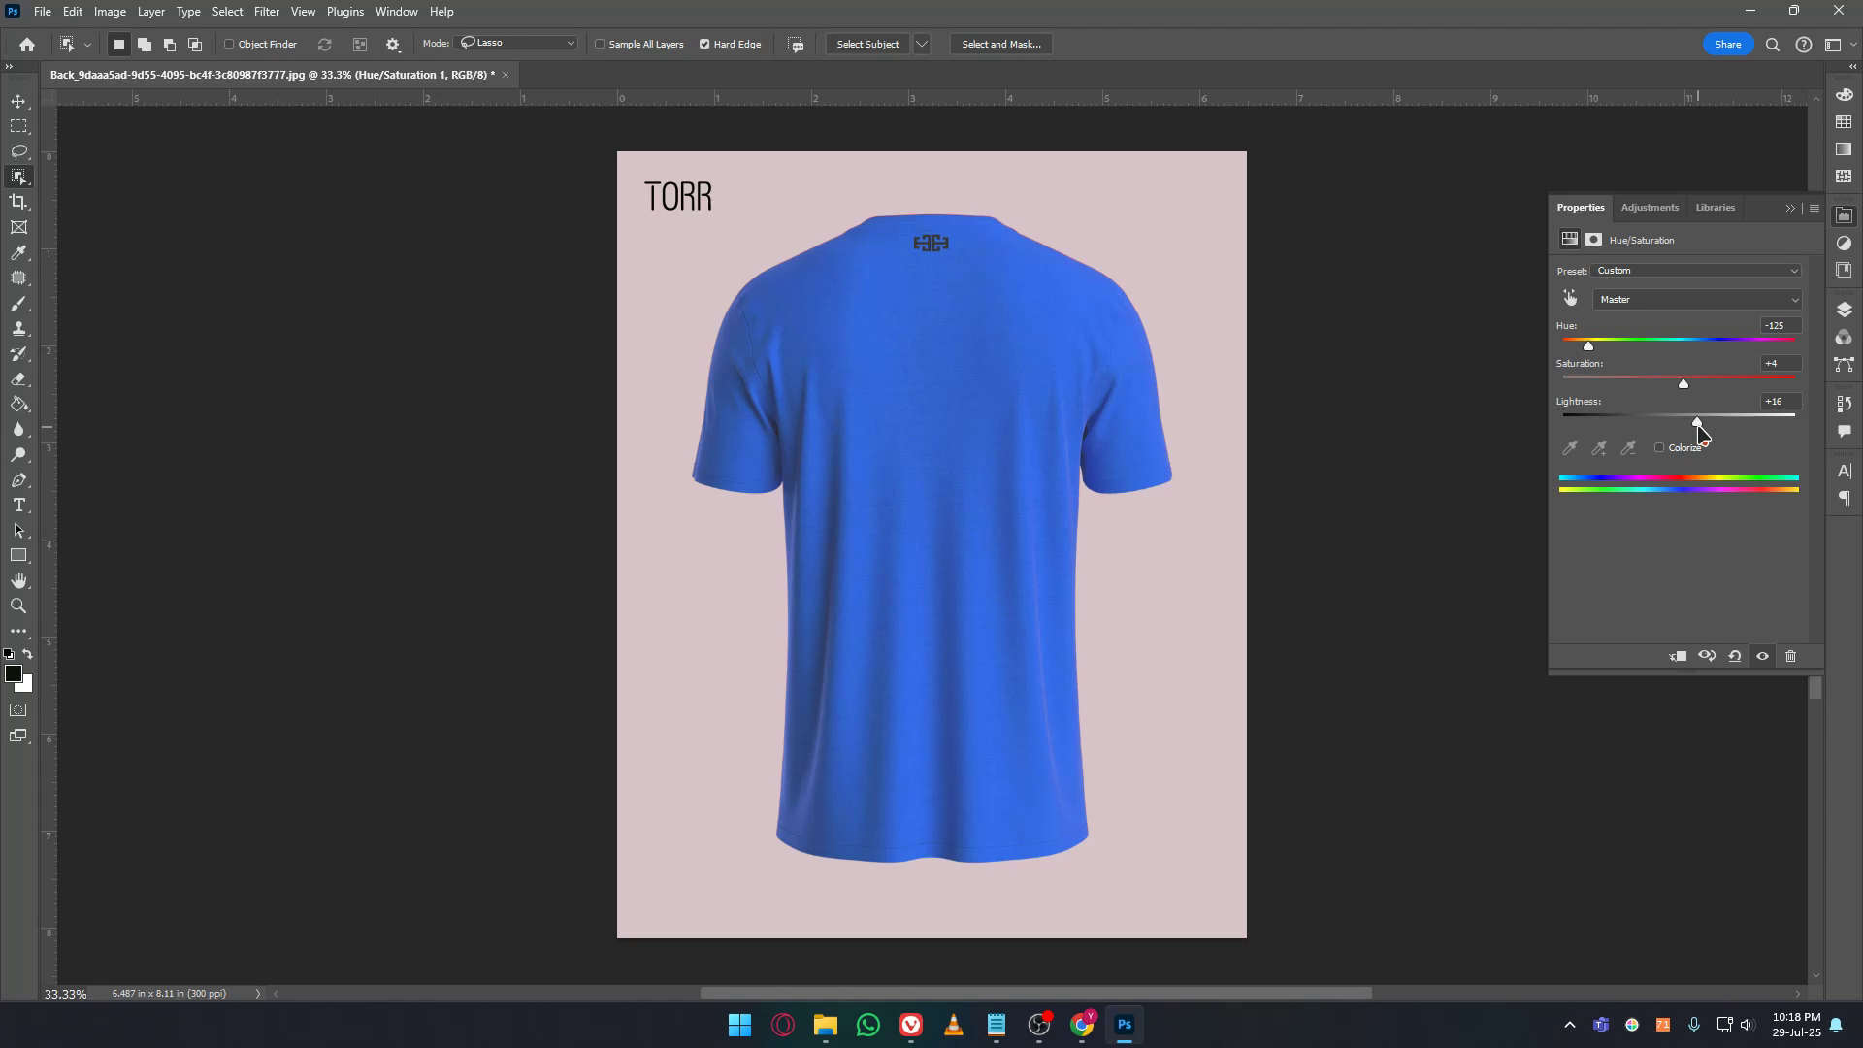
Hide the Hue/Saturation adjustment layer.
left_click(1845, 219)
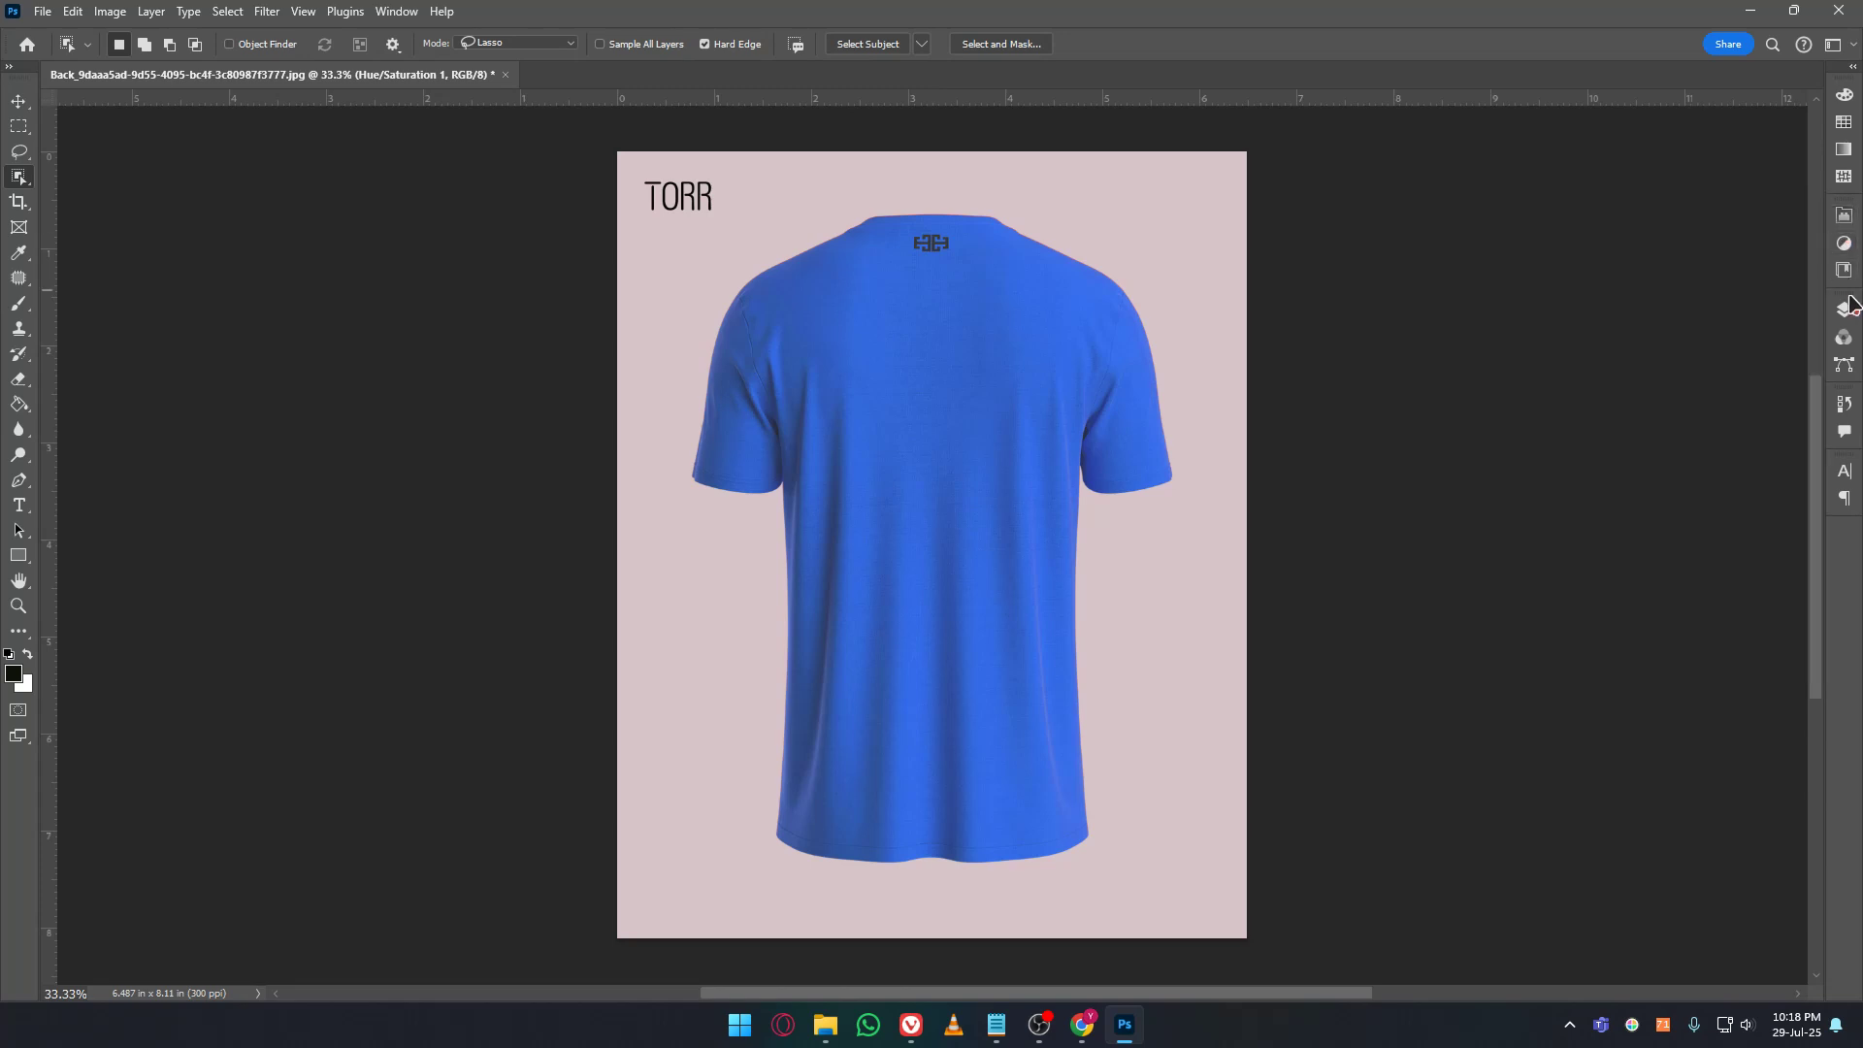
left_click(1844, 309)
left_click(1610, 424)
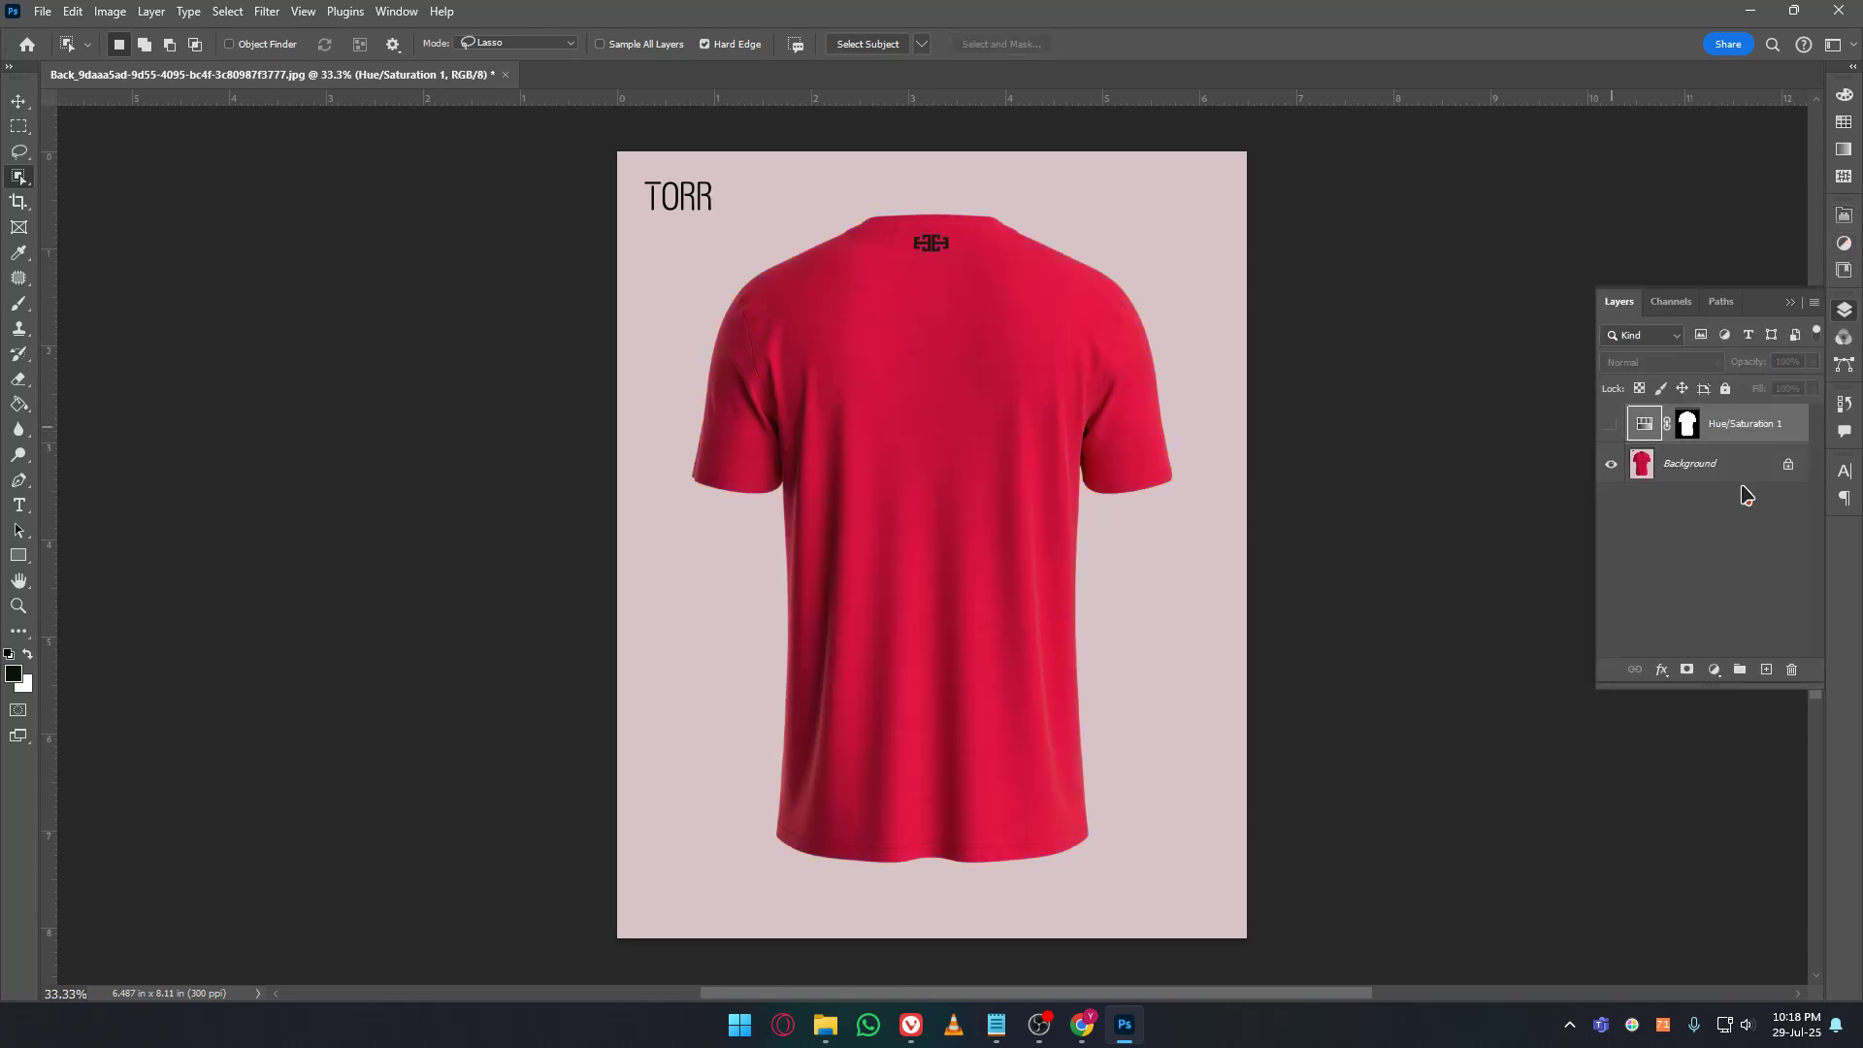
Add a Solid Color fill layer directly above the Background with the yellow color c3c302.
left_click(1717, 466)
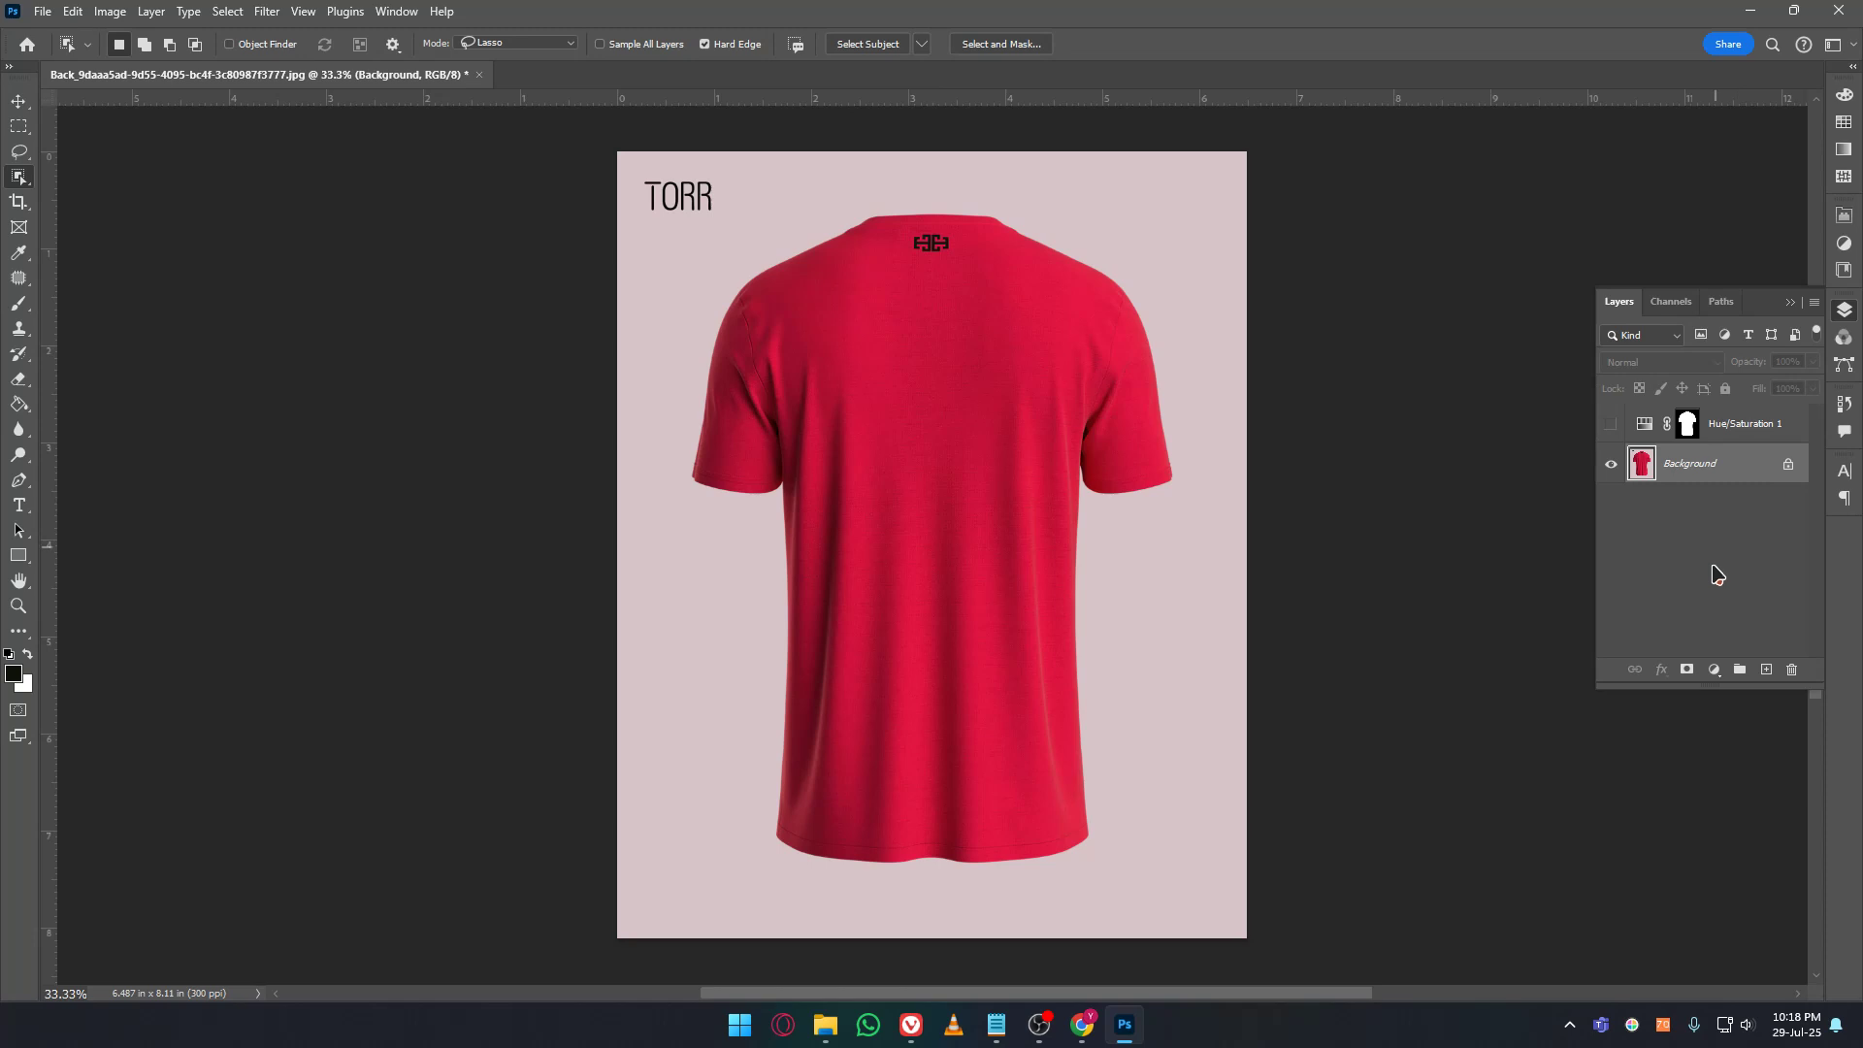
left_click(1713, 670)
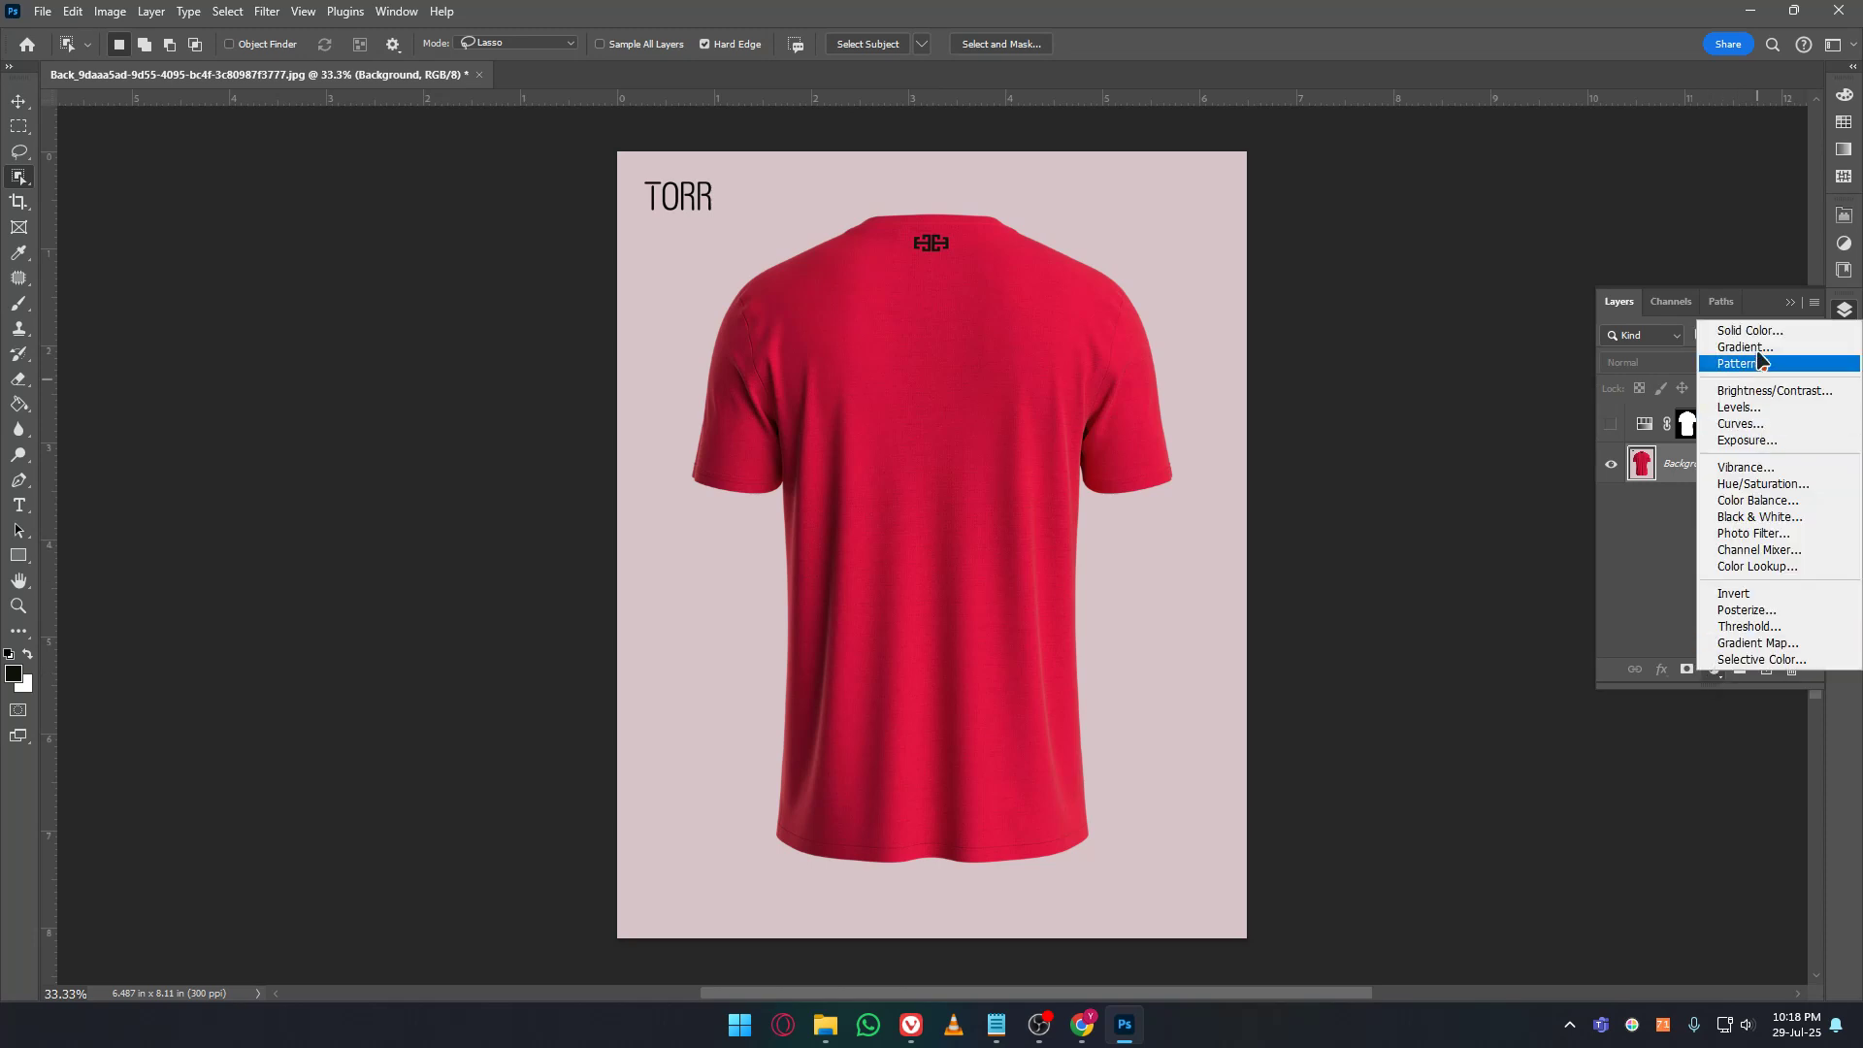
left_click(1749, 331)
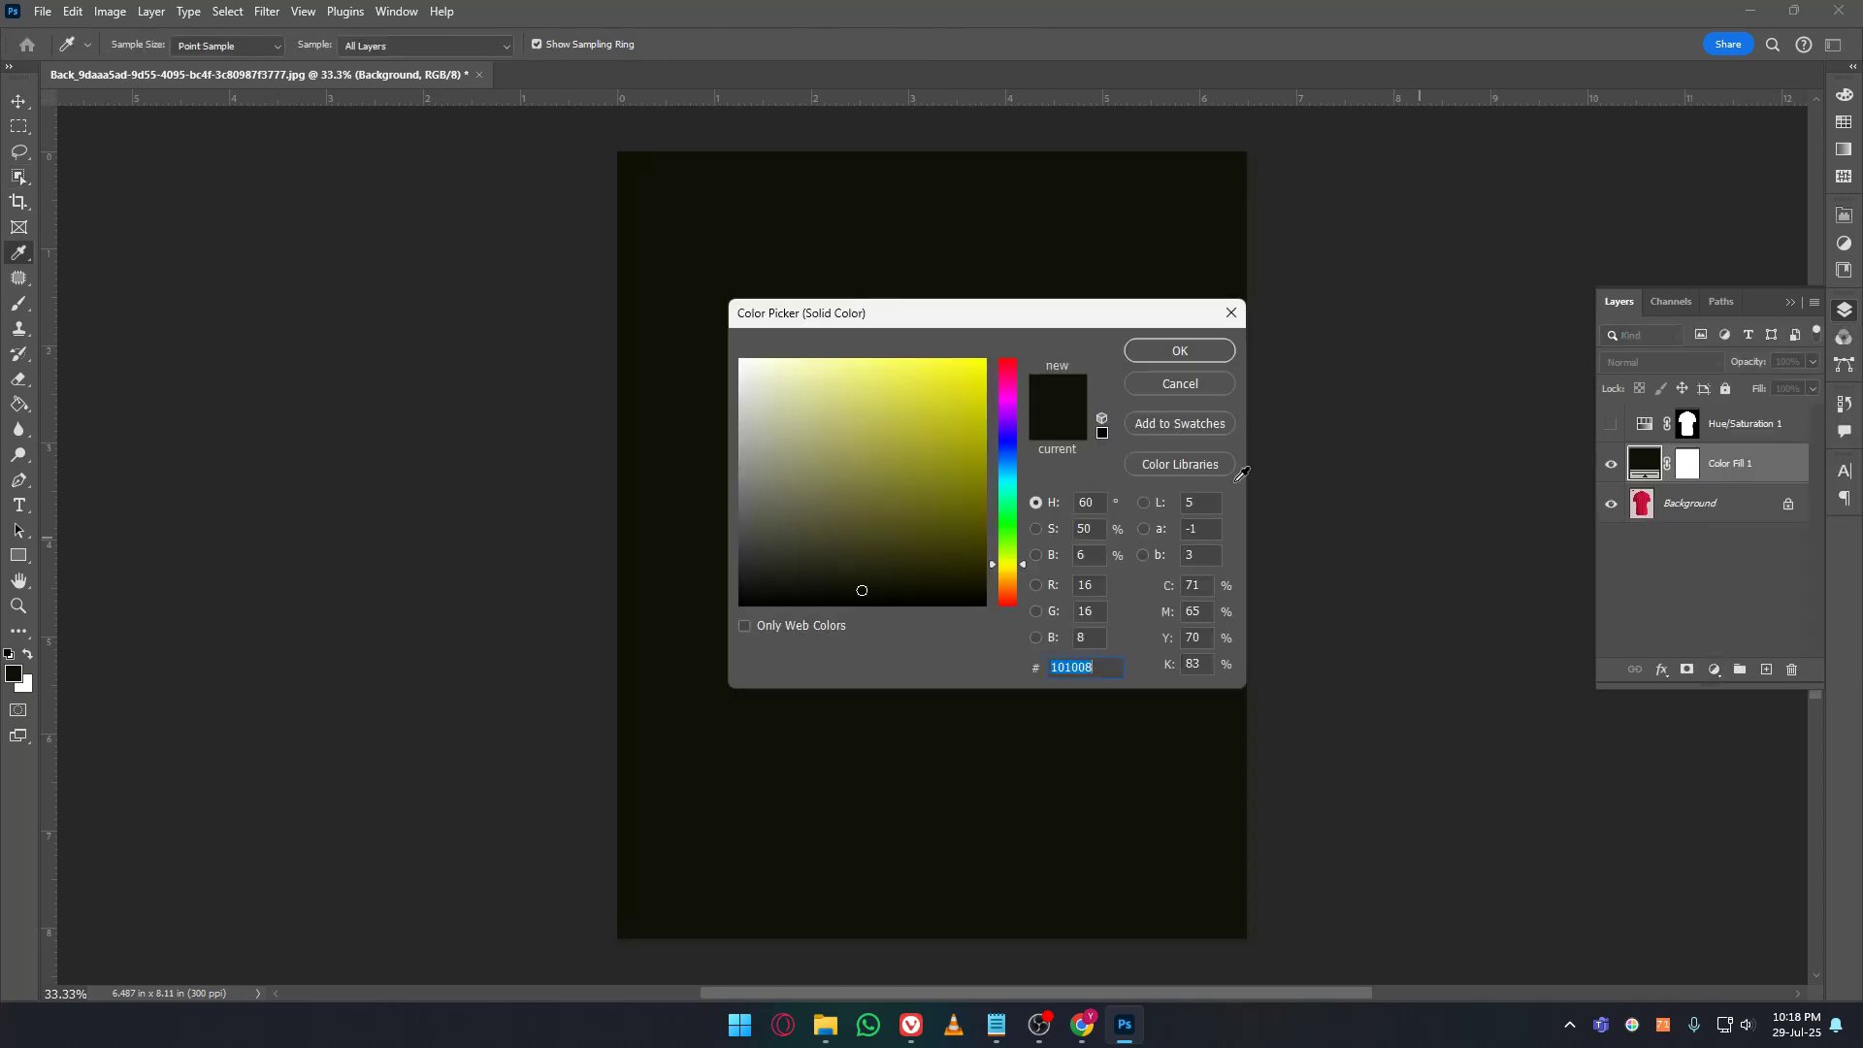
left_click_drag(970, 428, 987, 415)
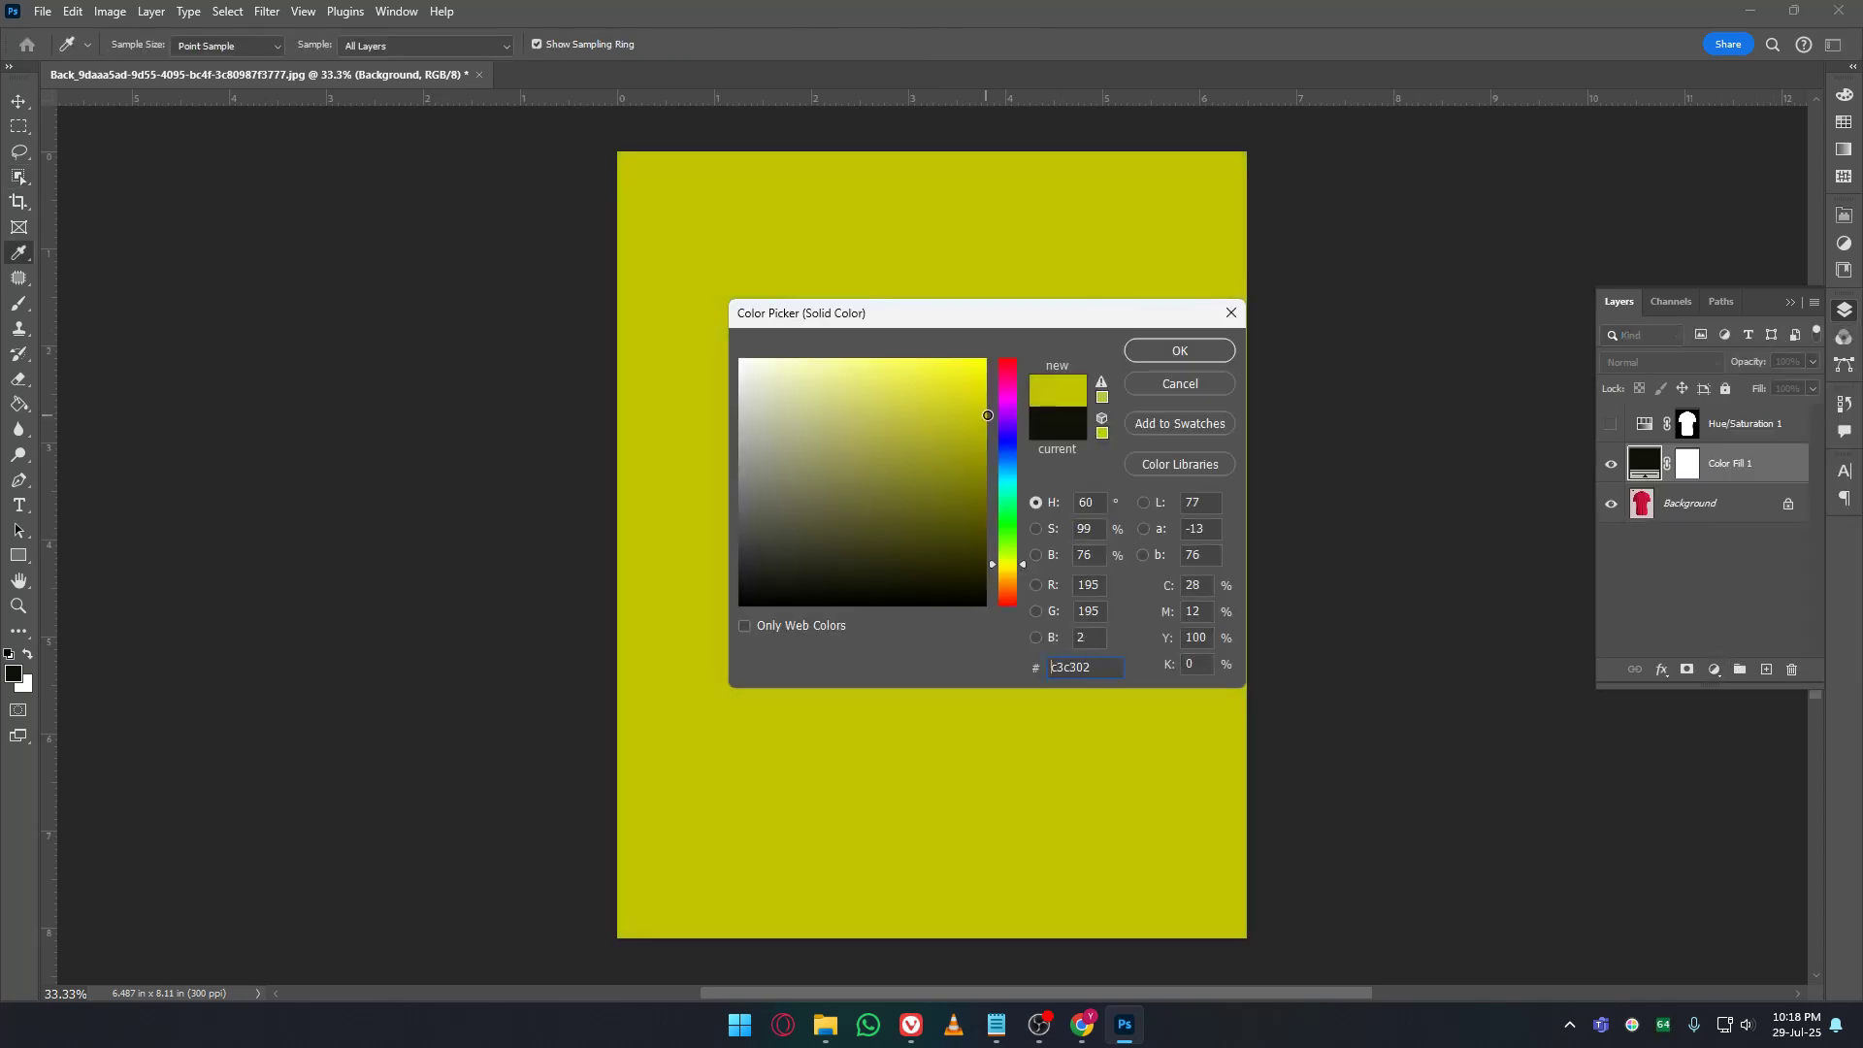
left_click(1167, 361)
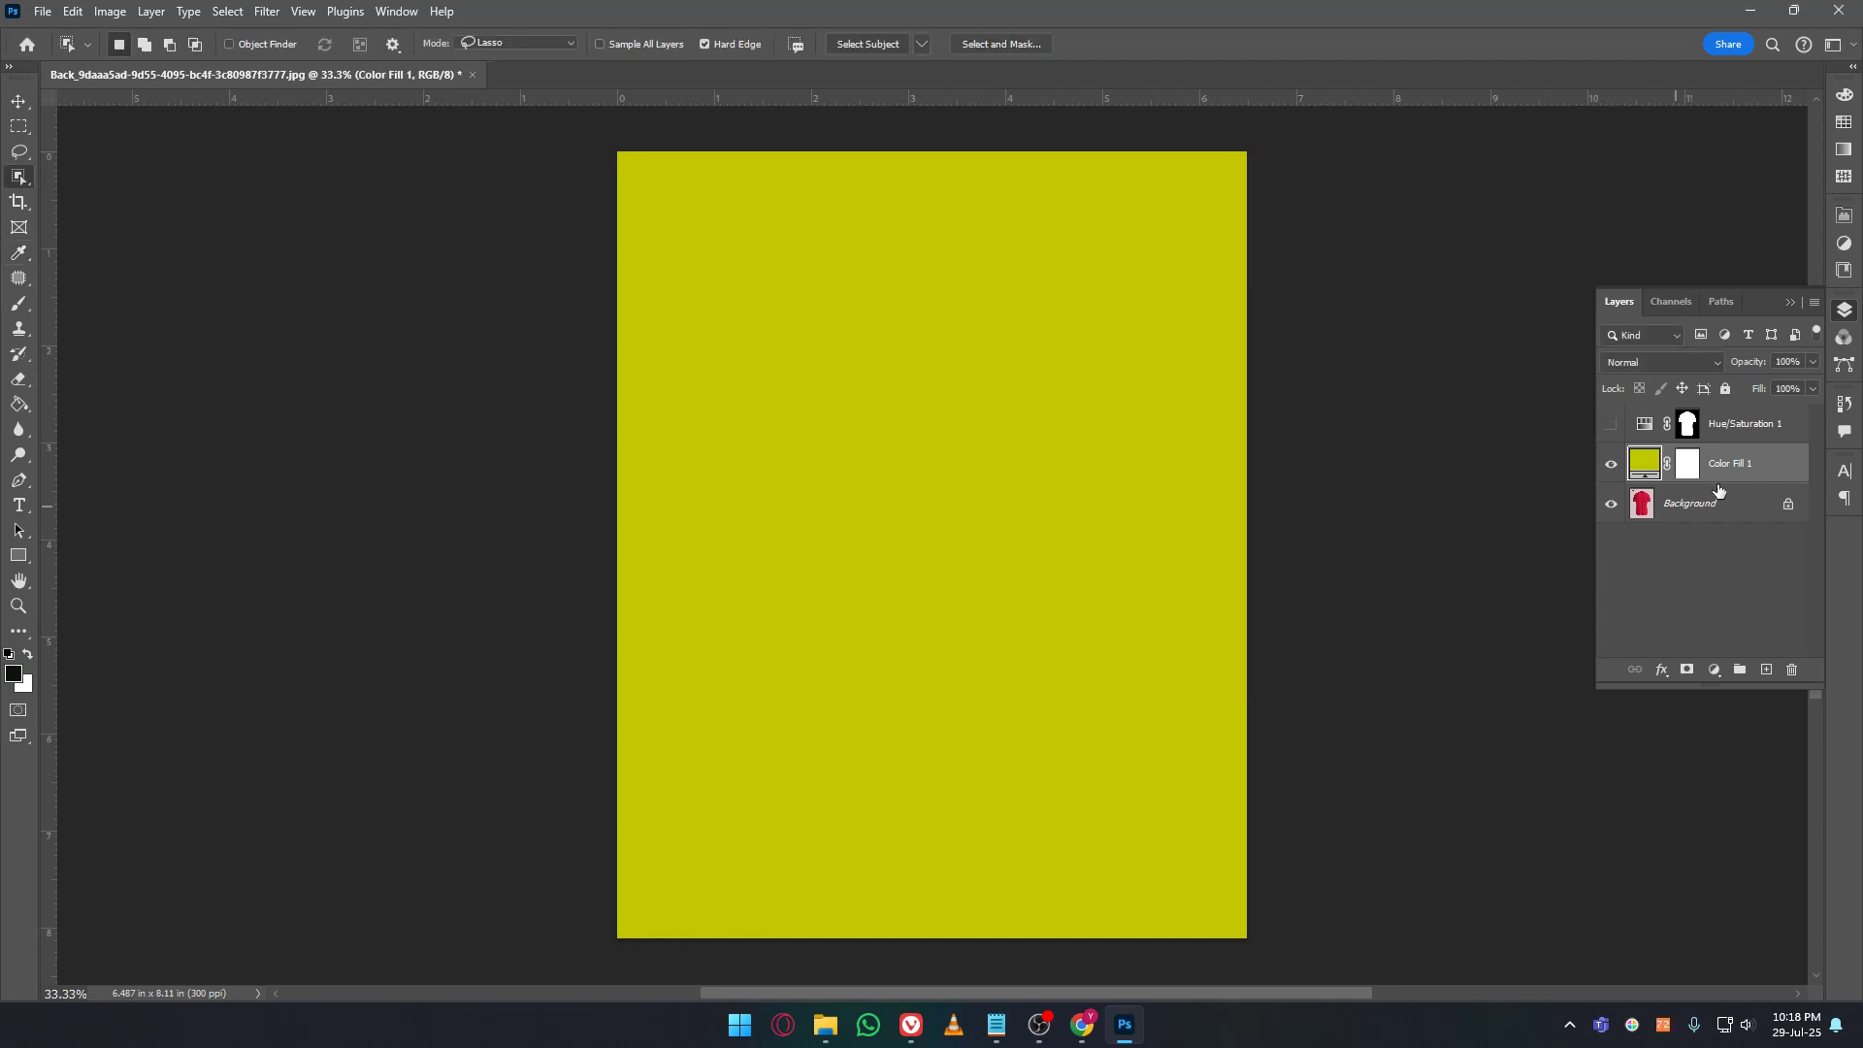
Replace the color fill layer's mask with the T-shirt mask from the Hue/Saturation layer.
left_click(1688, 425)
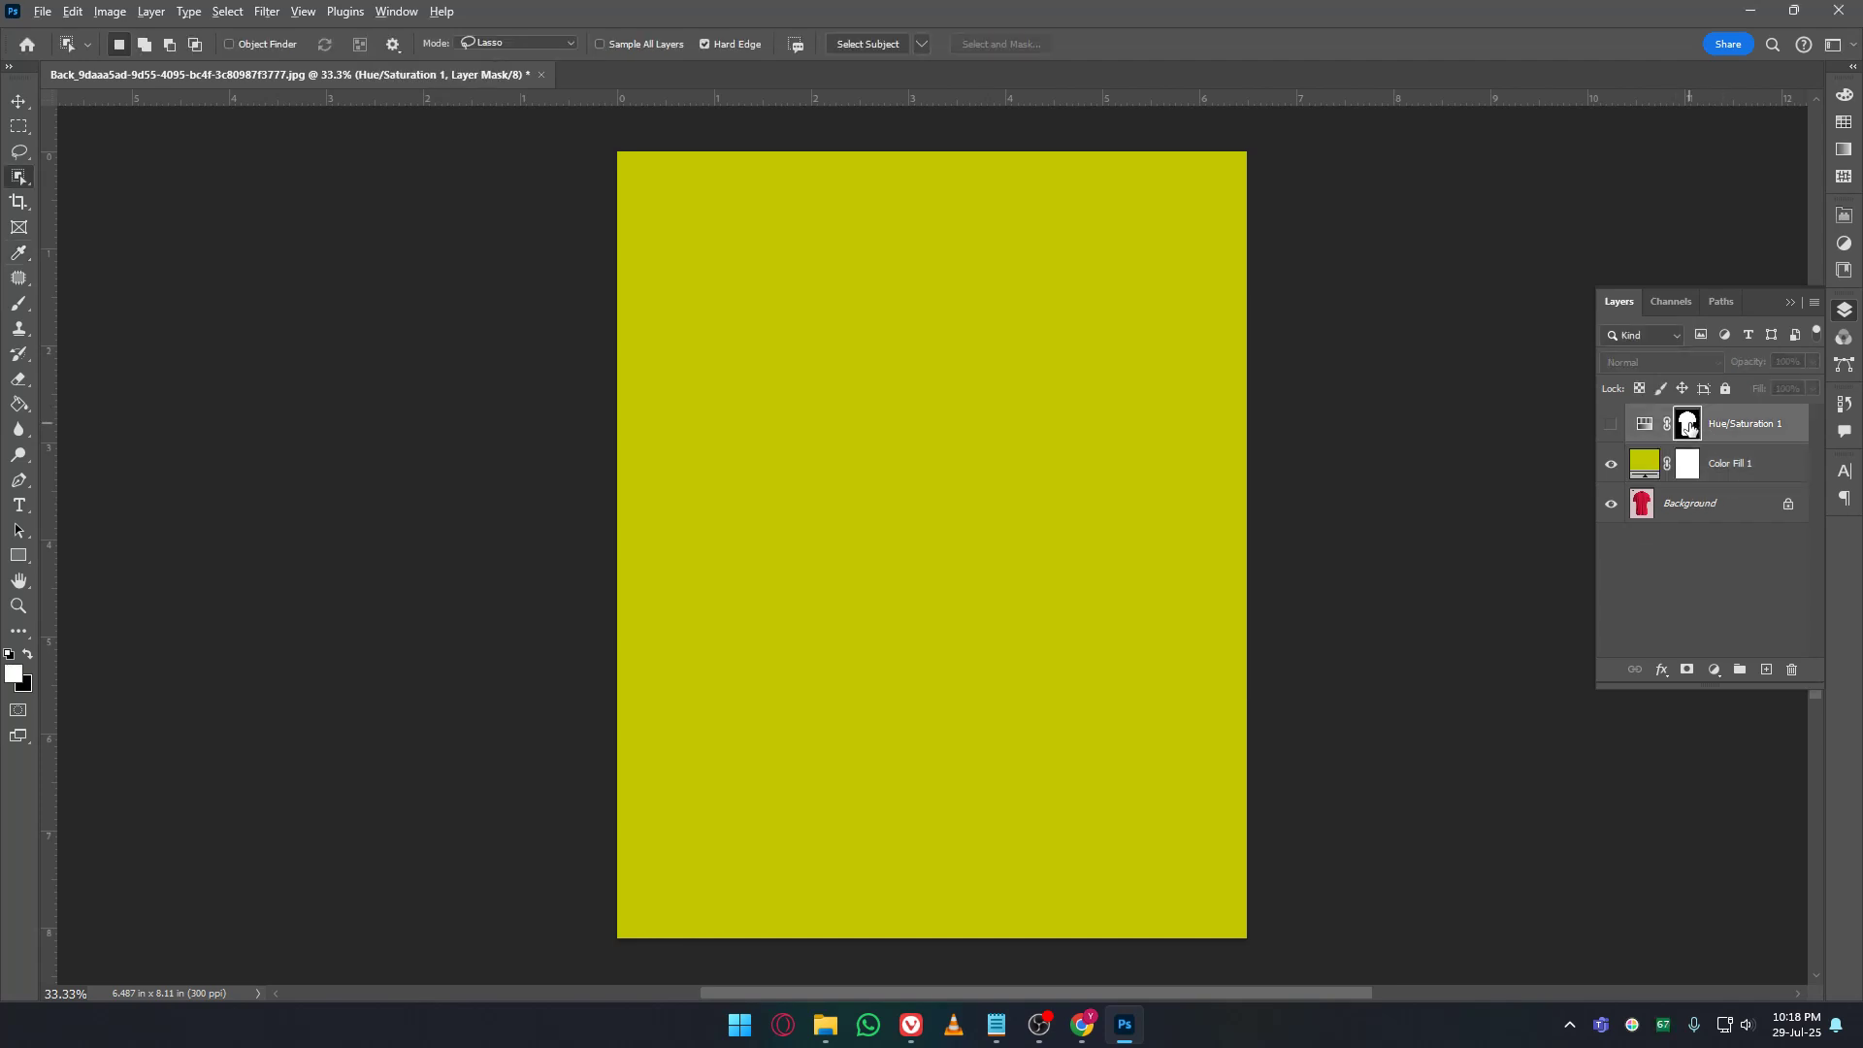
left_click_drag(1688, 425, 1687, 464)
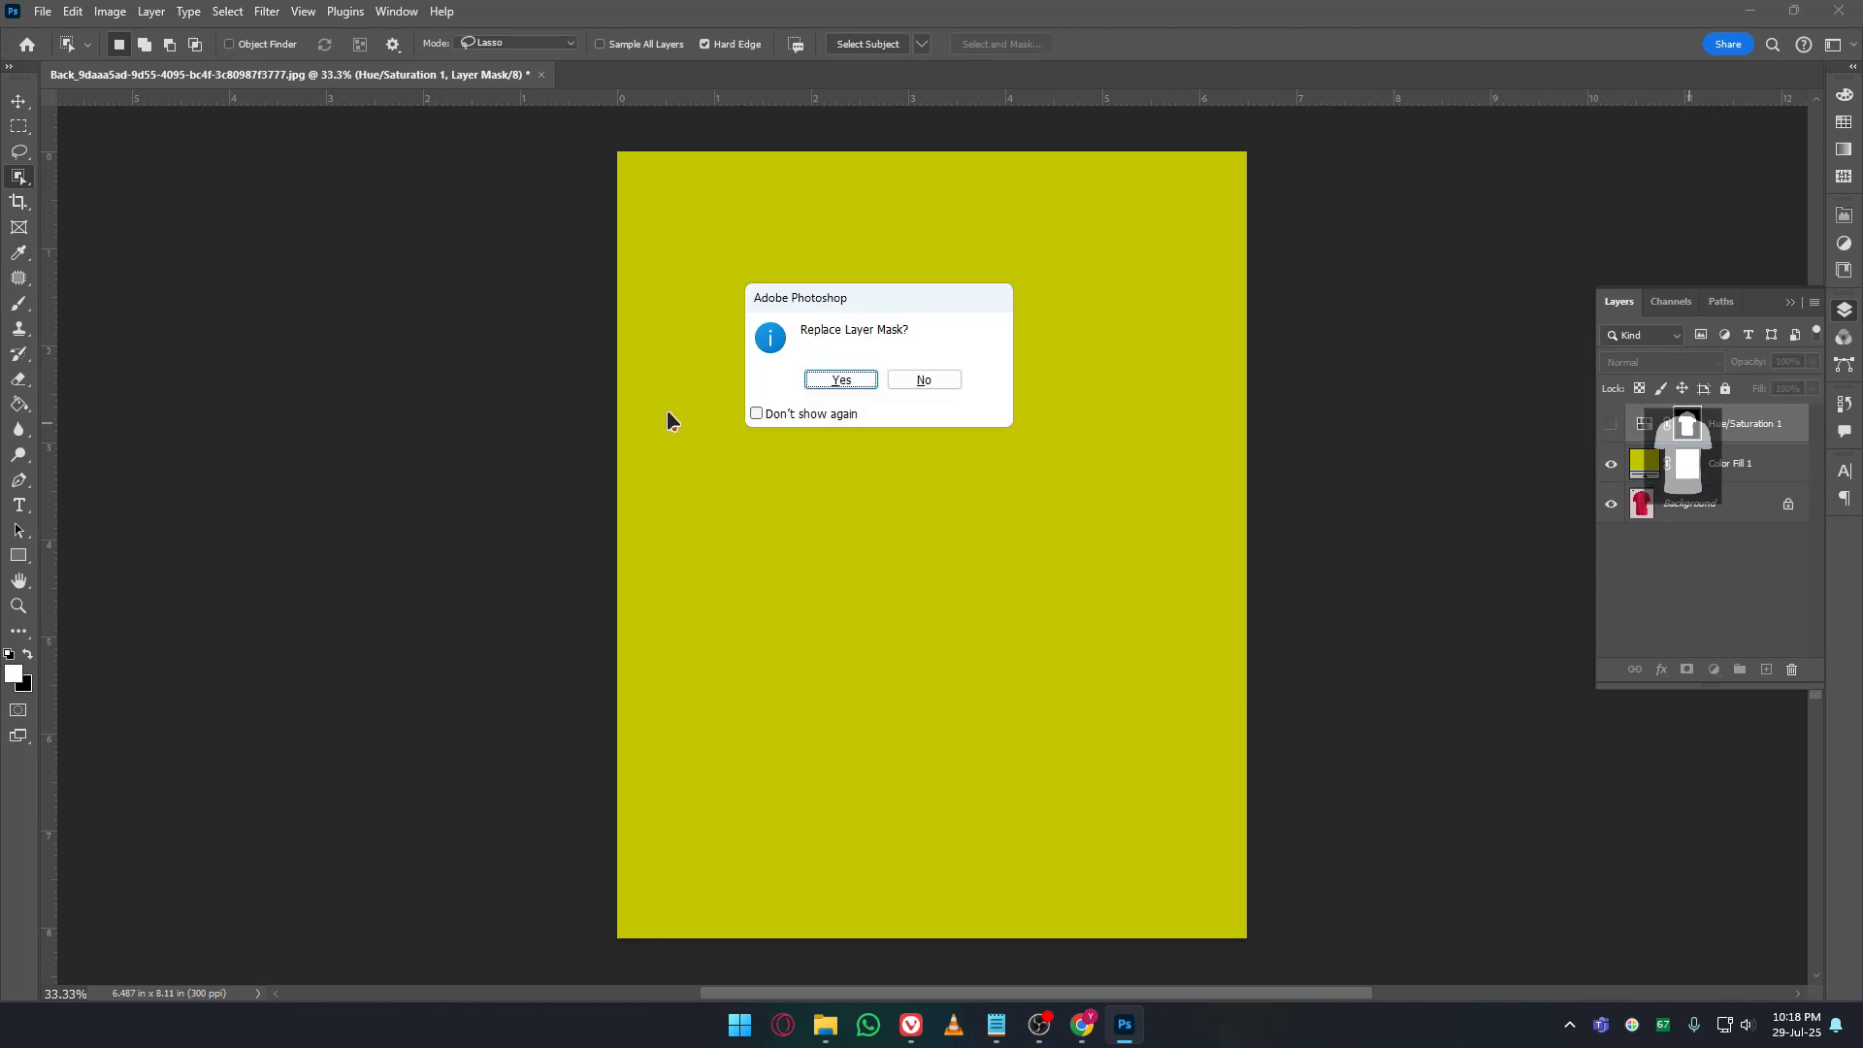
left_click(826, 381)
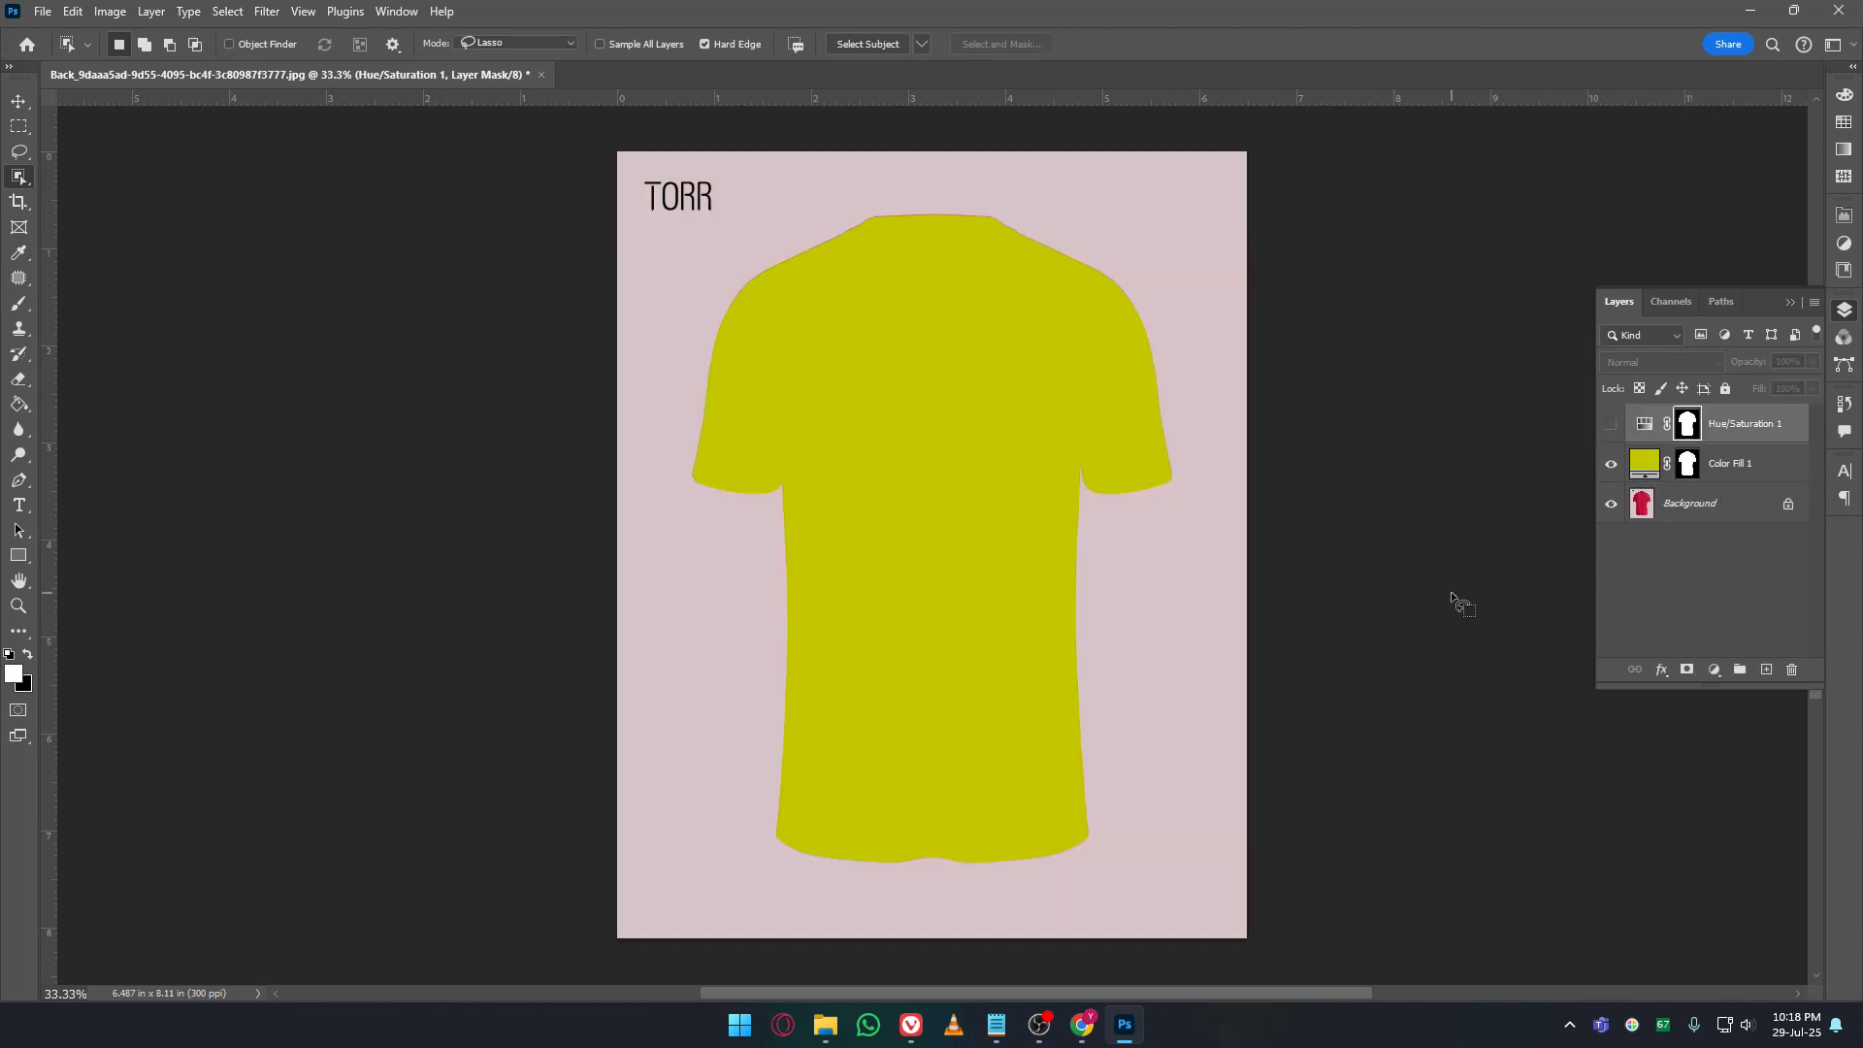
Set the color fill layer's blend mode to Color.
left_click(1752, 469)
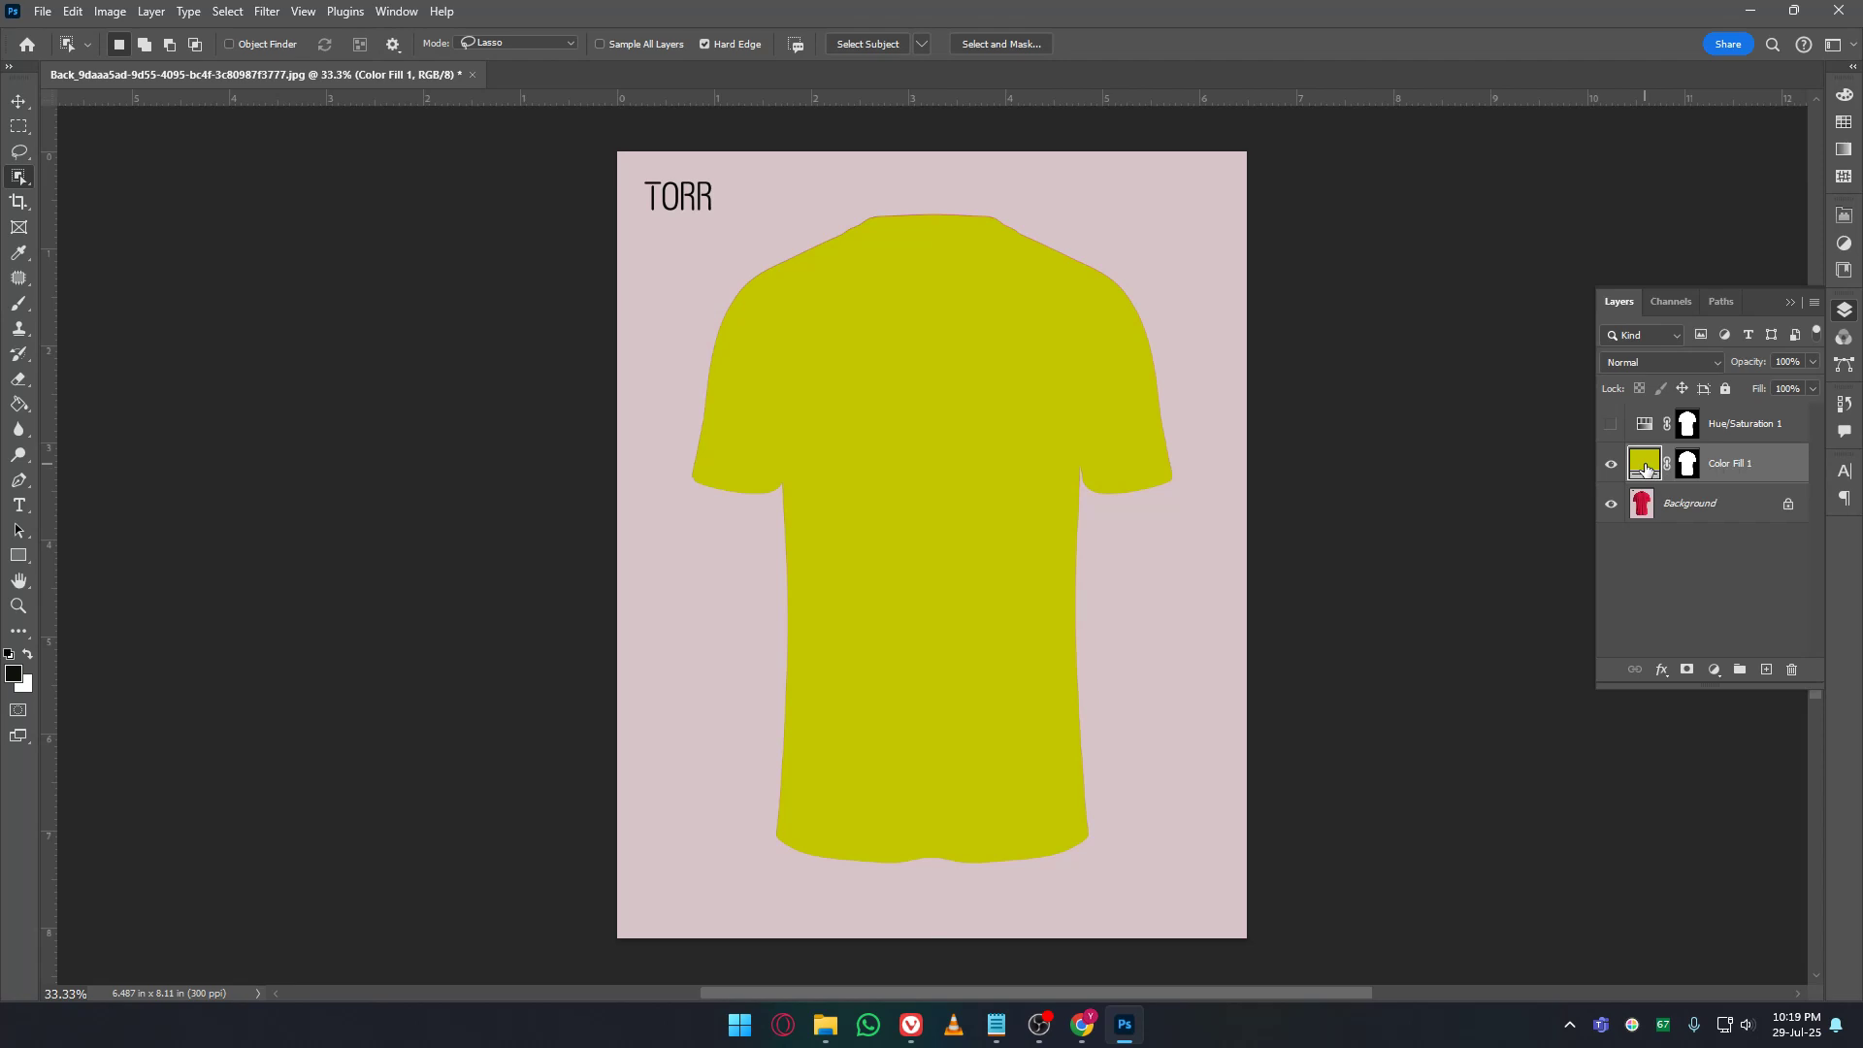
left_click(1715, 366)
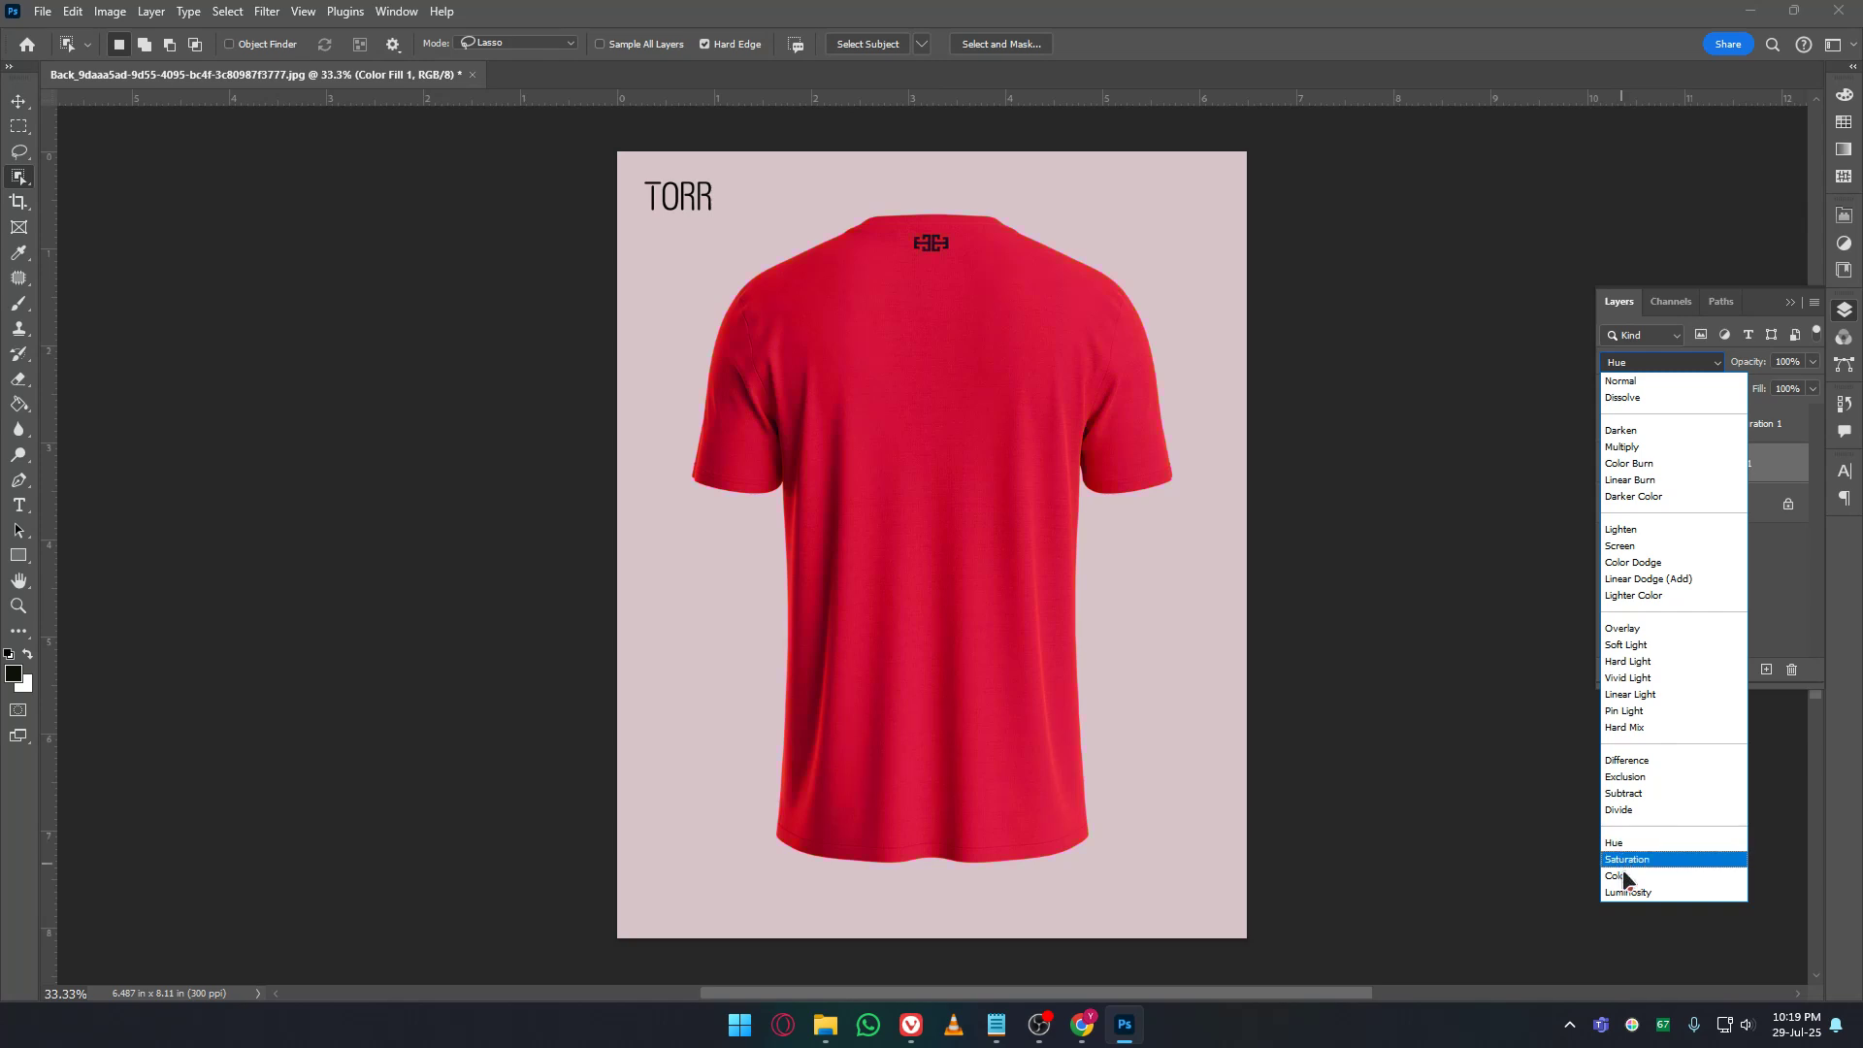
left_click(1637, 879)
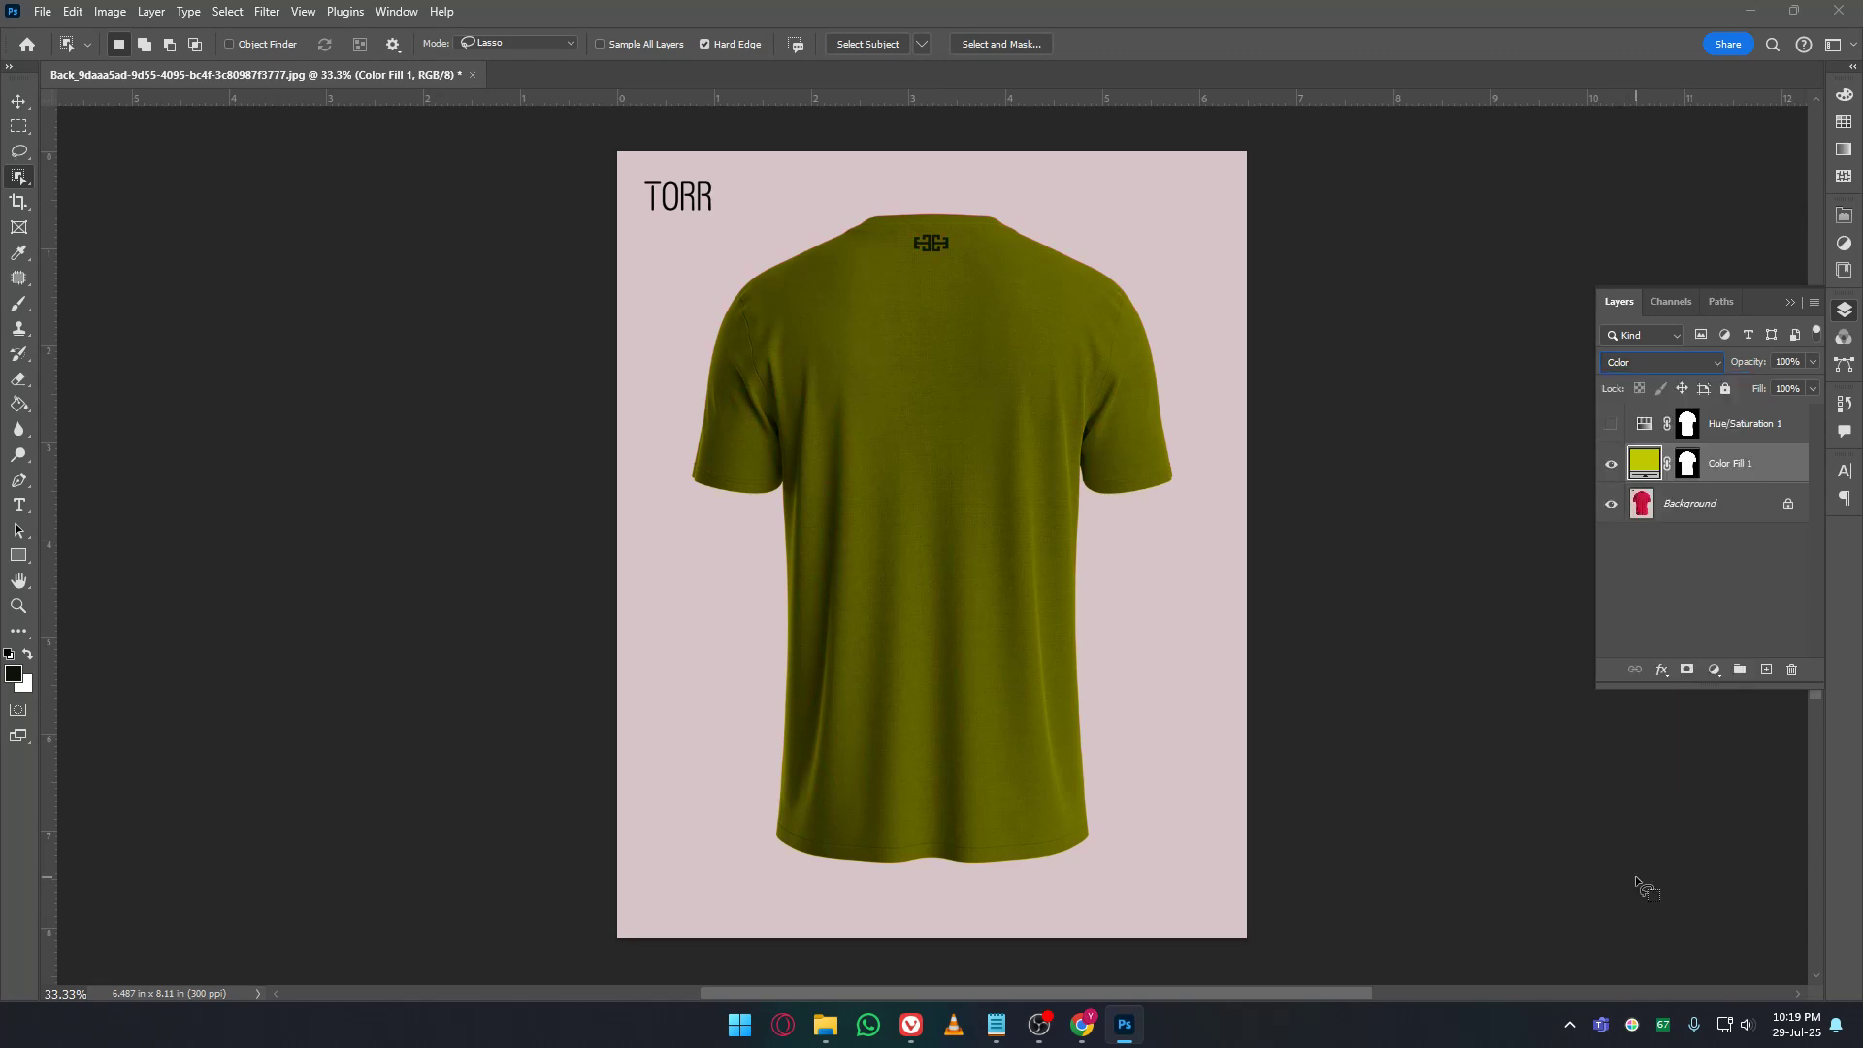
Change the fill layer's color to bright yellow ffff00.
double_click(1647, 464)
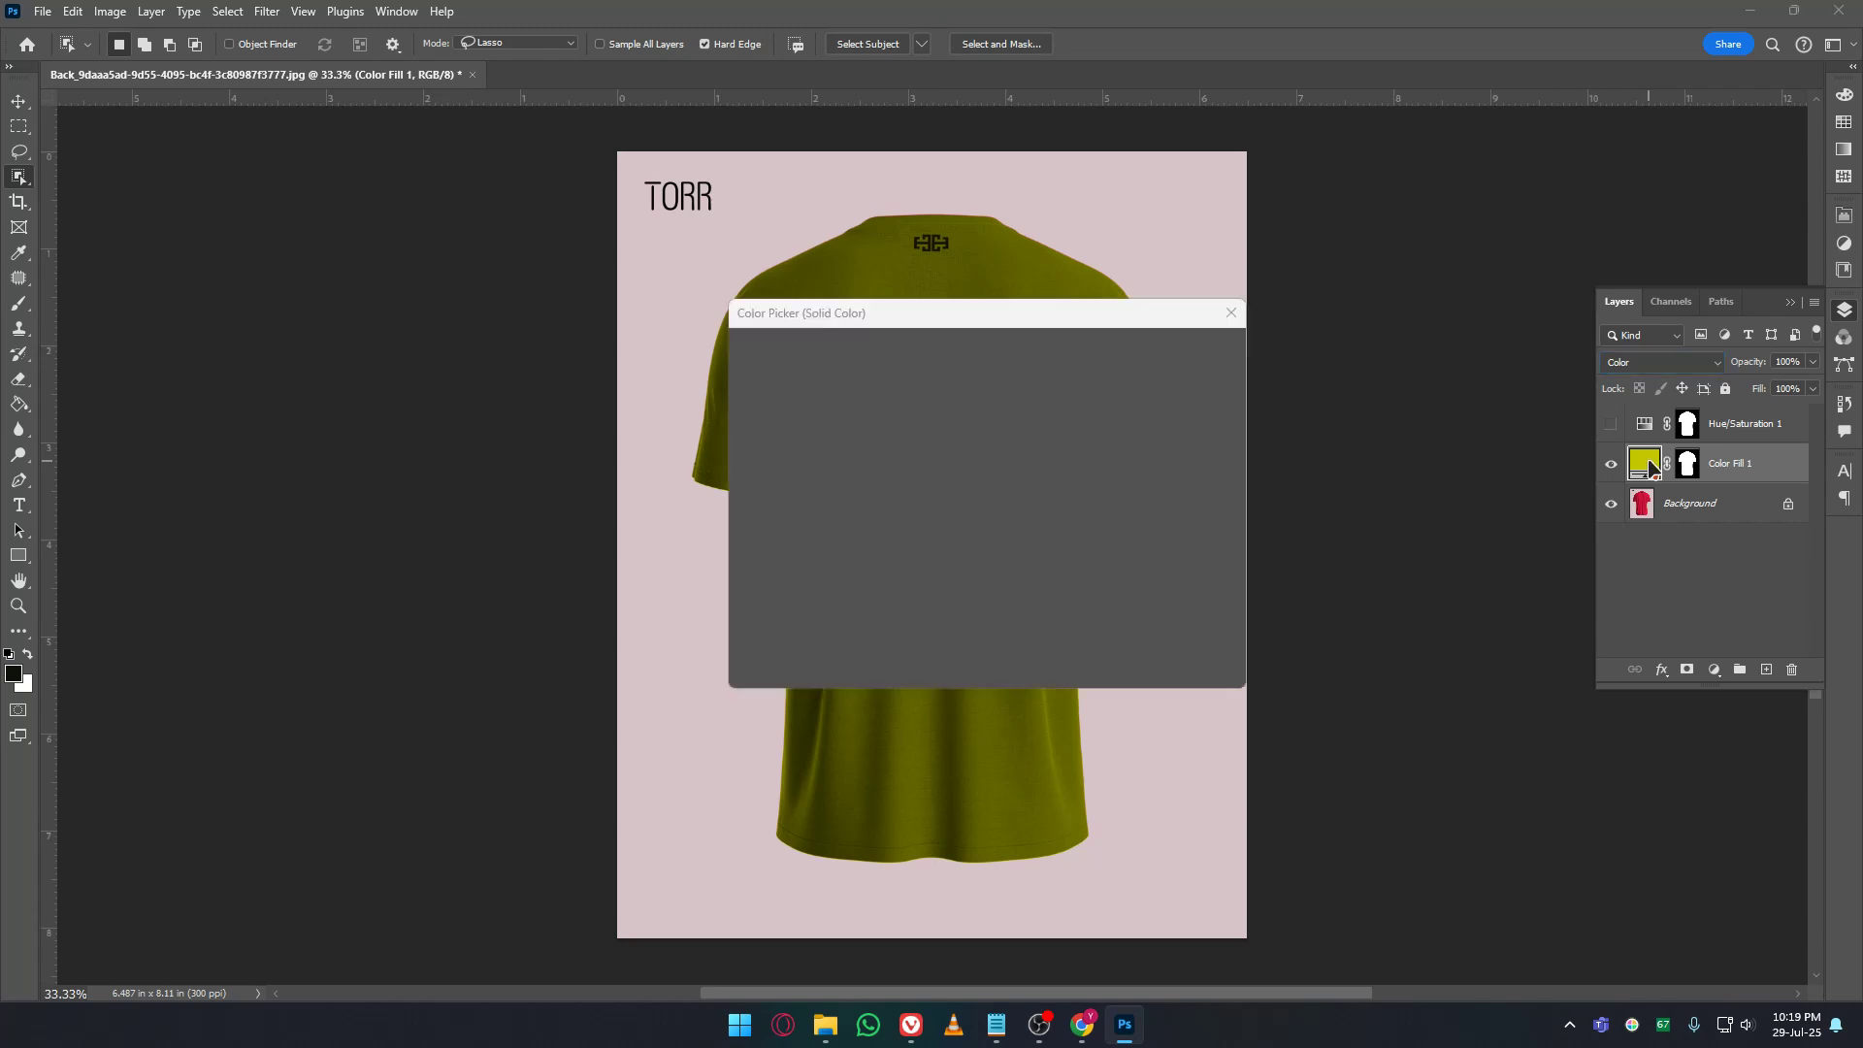
mouse_move(1045, 322)
left_mouse_down()
mouse_move(1359, 358)
mouse_move(1506, 438)
mouse_move(1531, 558)
left_mouse_up()
left_click_drag(1457, 622, 1485, 560)
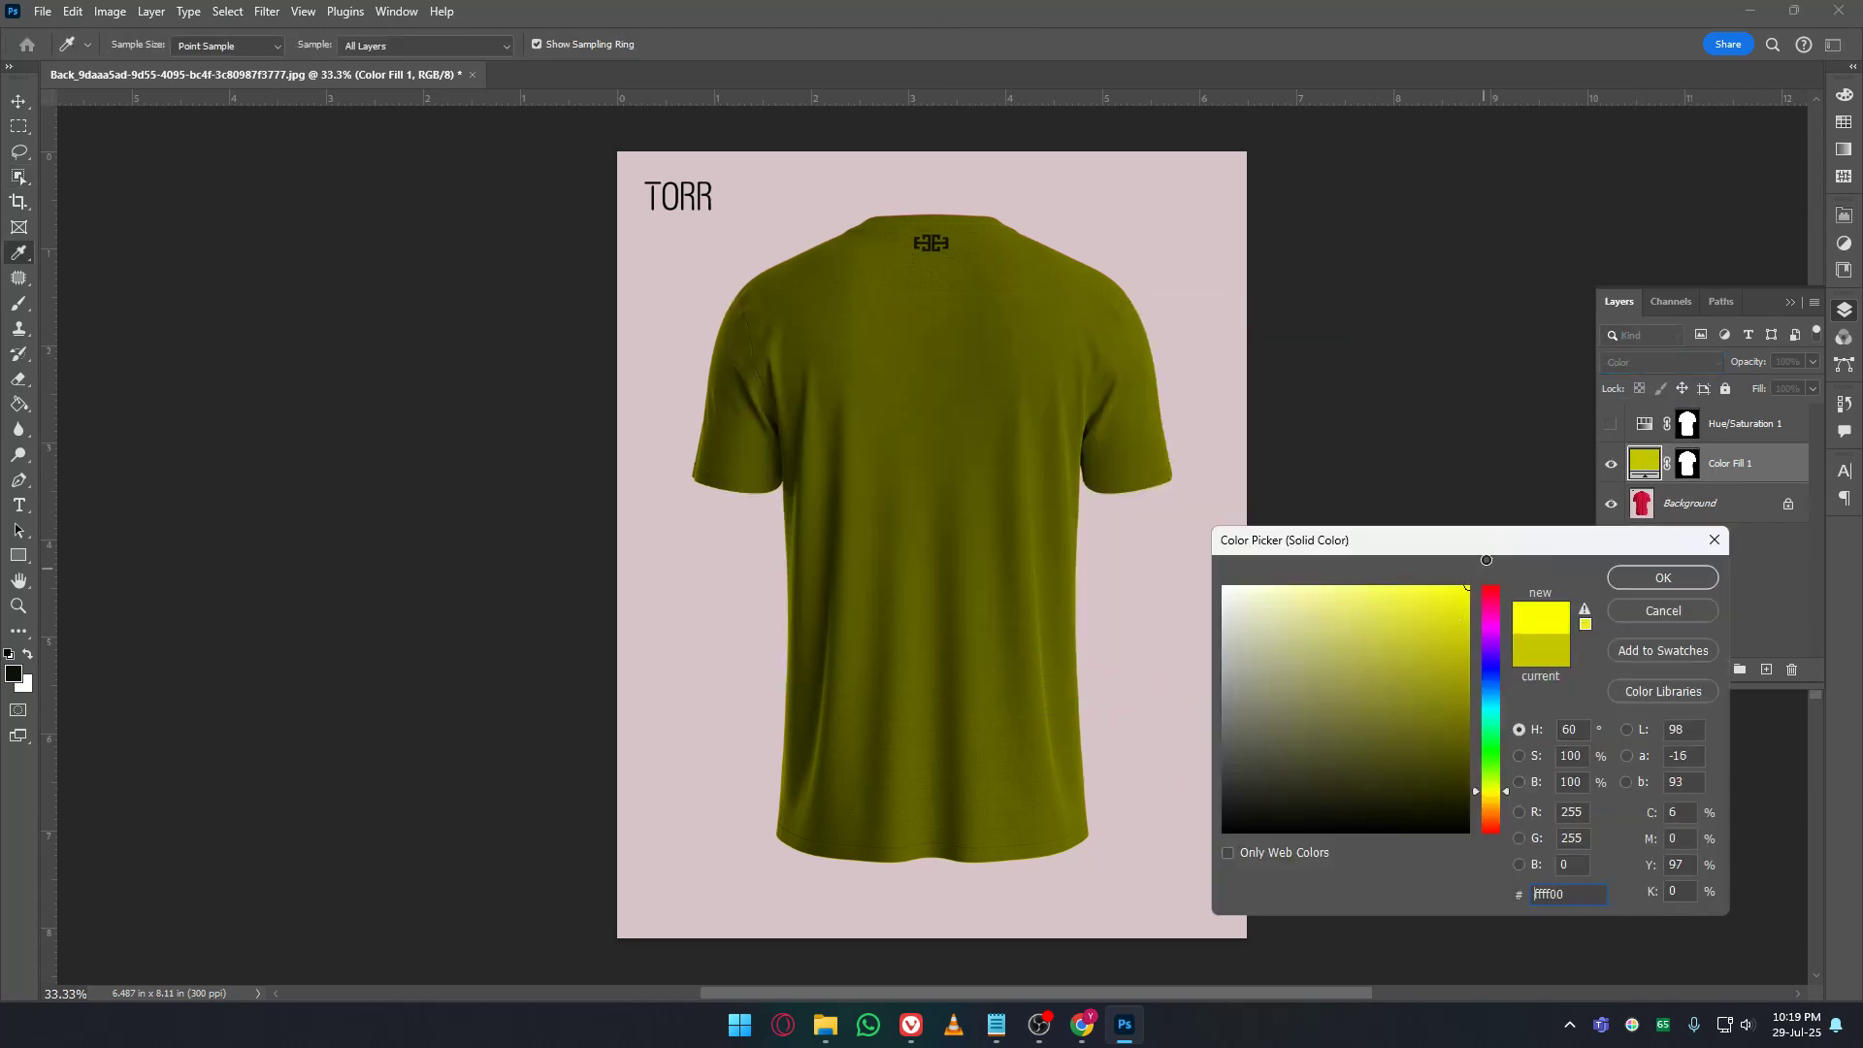
left_click(1662, 578)
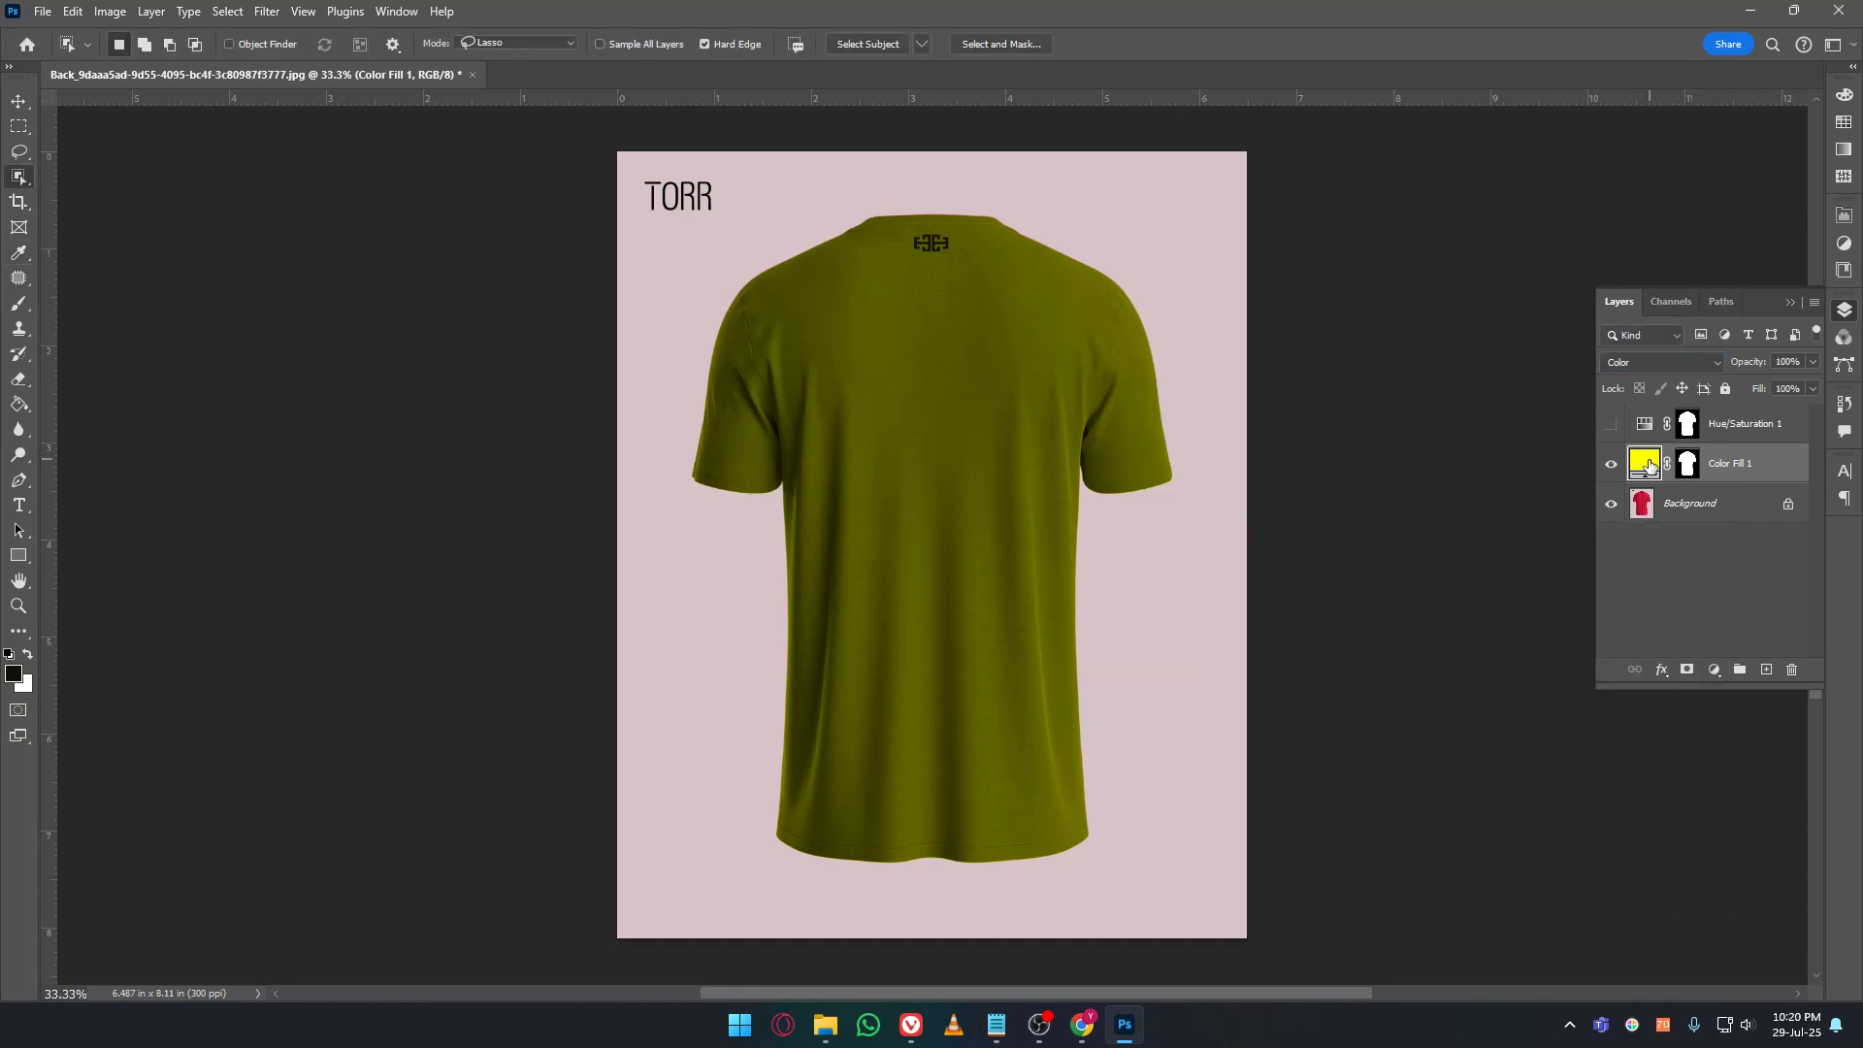
Preview green, purple and pink fill colors on the T-shirt, ending at ff0072, and cancel the color change.
key("w")
double_click(1642, 468)
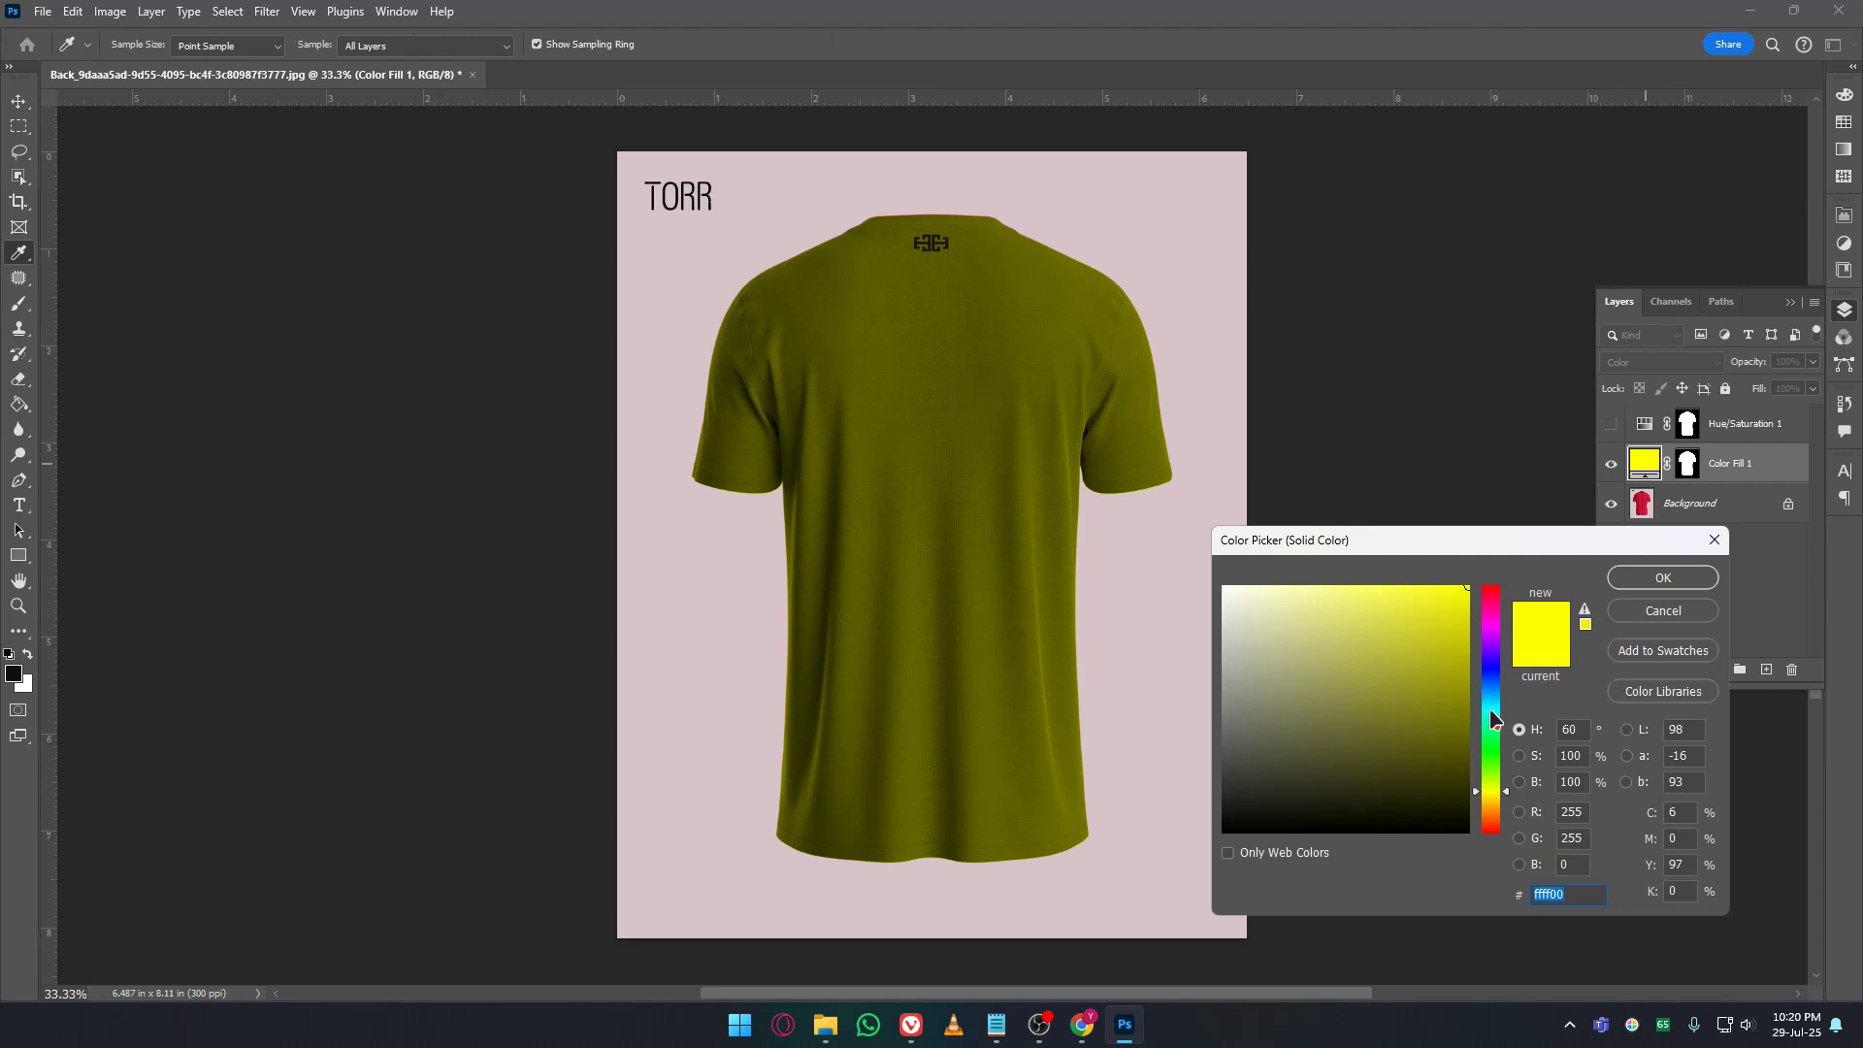
left_click(1492, 719)
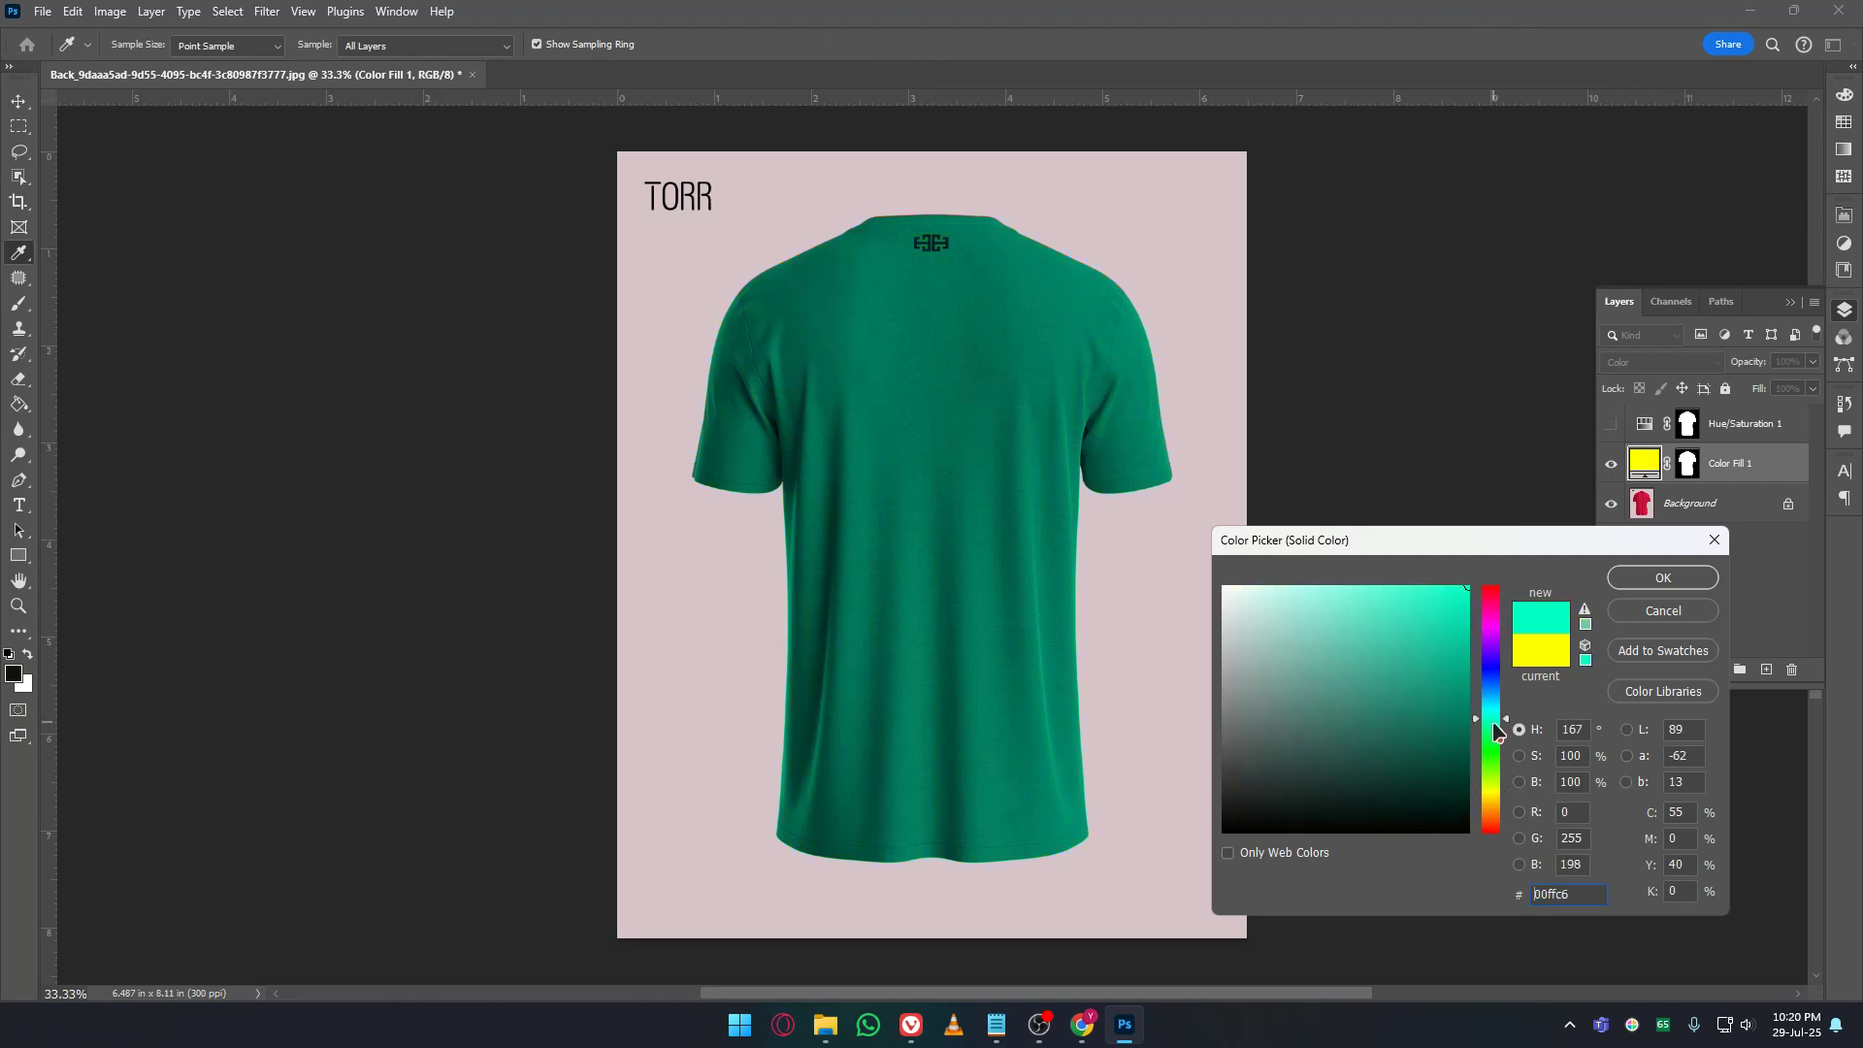
left_click(1492, 643)
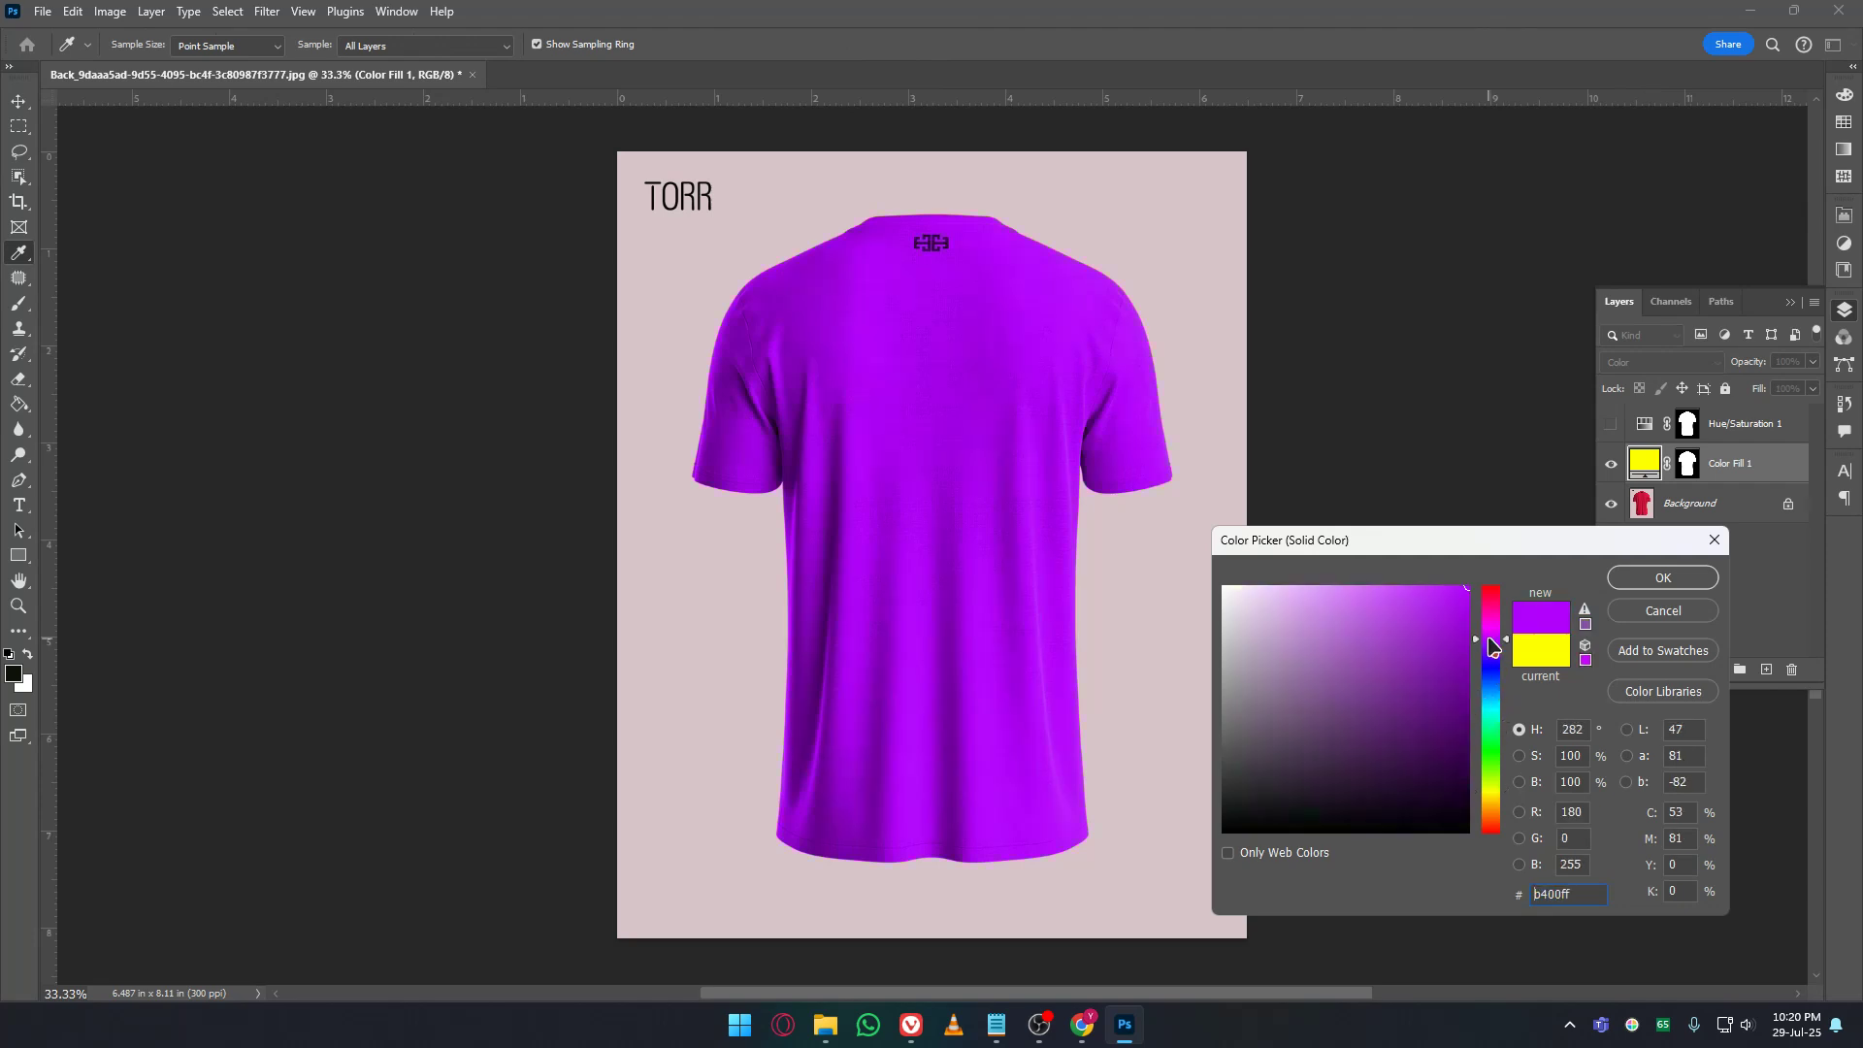
mouse_move(1439, 592)
left_mouse_down()
mouse_move(1317, 591)
mouse_move(1487, 591)
left_mouse_up()
left_click(1490, 603)
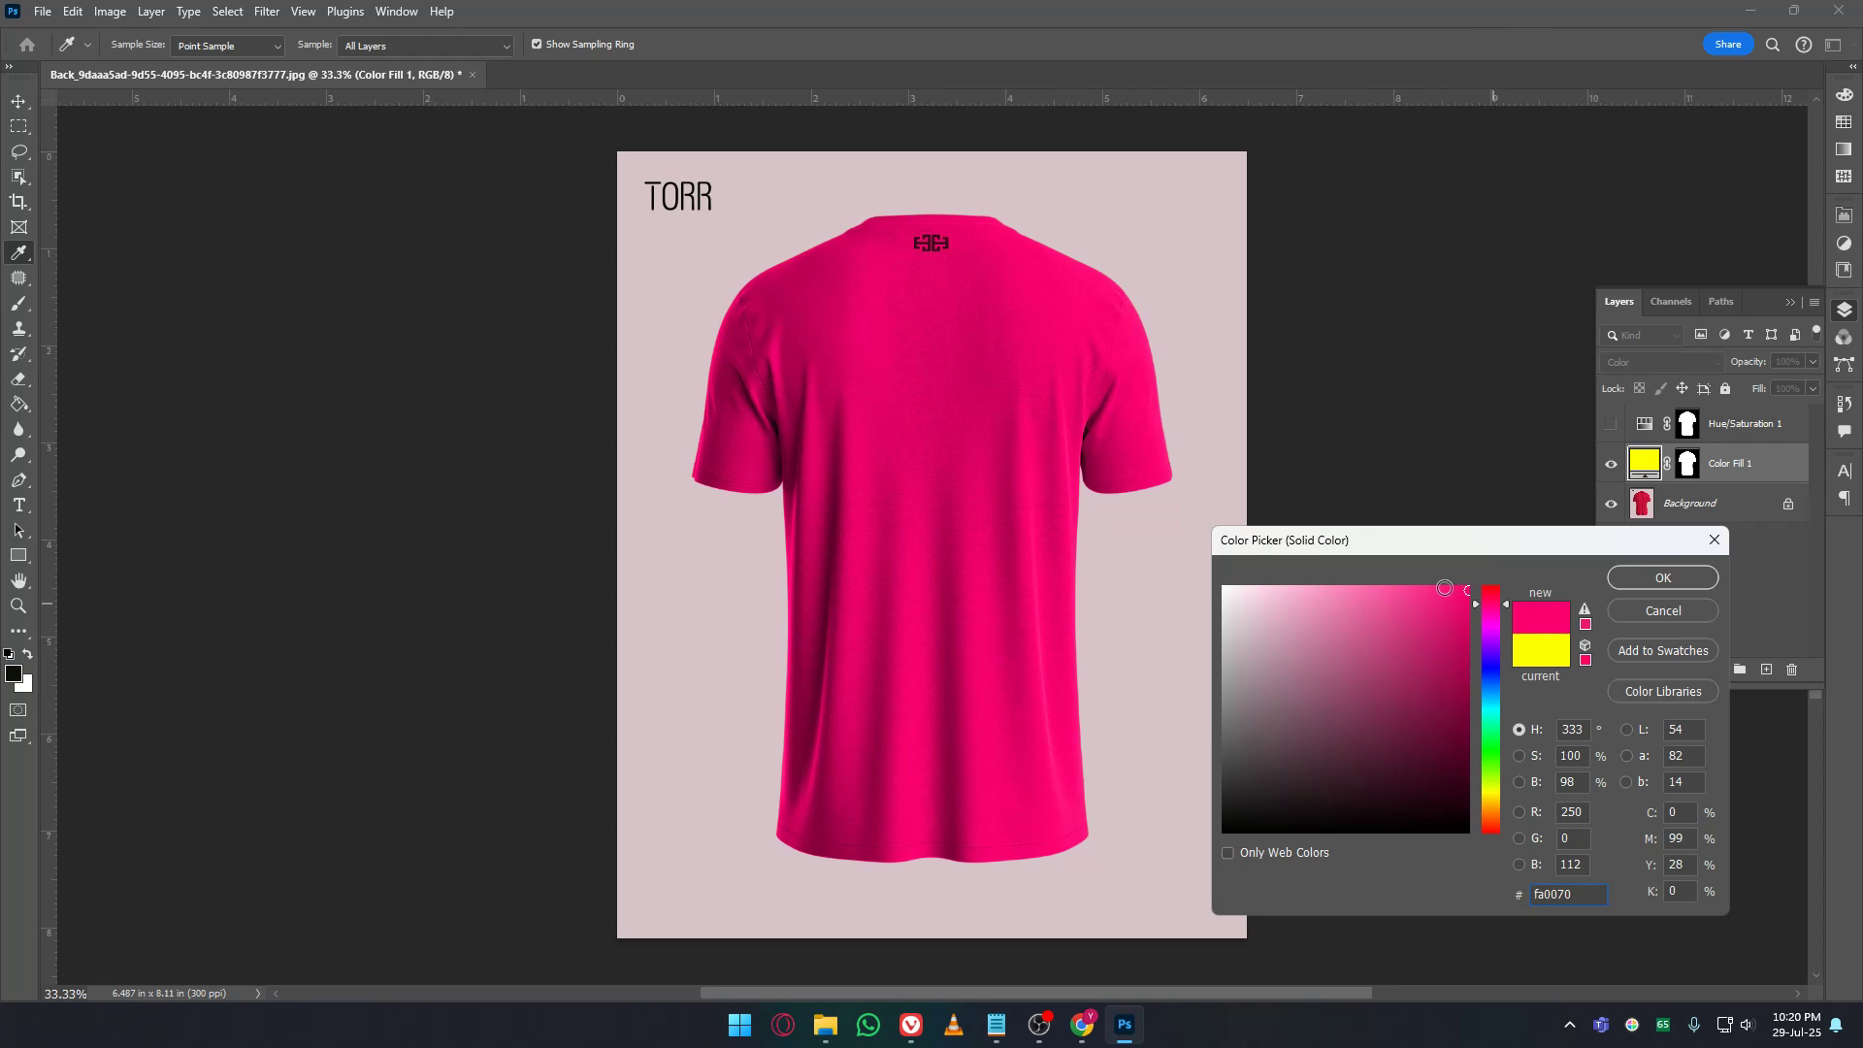
mouse_move(1450, 589)
left_mouse_down()
mouse_move(1247, 581)
mouse_move(1483, 574)
mouse_move(1440, 632)
mouse_move(1349, 680)
mouse_move(1496, 542)
mouse_move(1467, 587)
mouse_move(1282, 583)
mouse_move(1484, 579)
left_mouse_up()
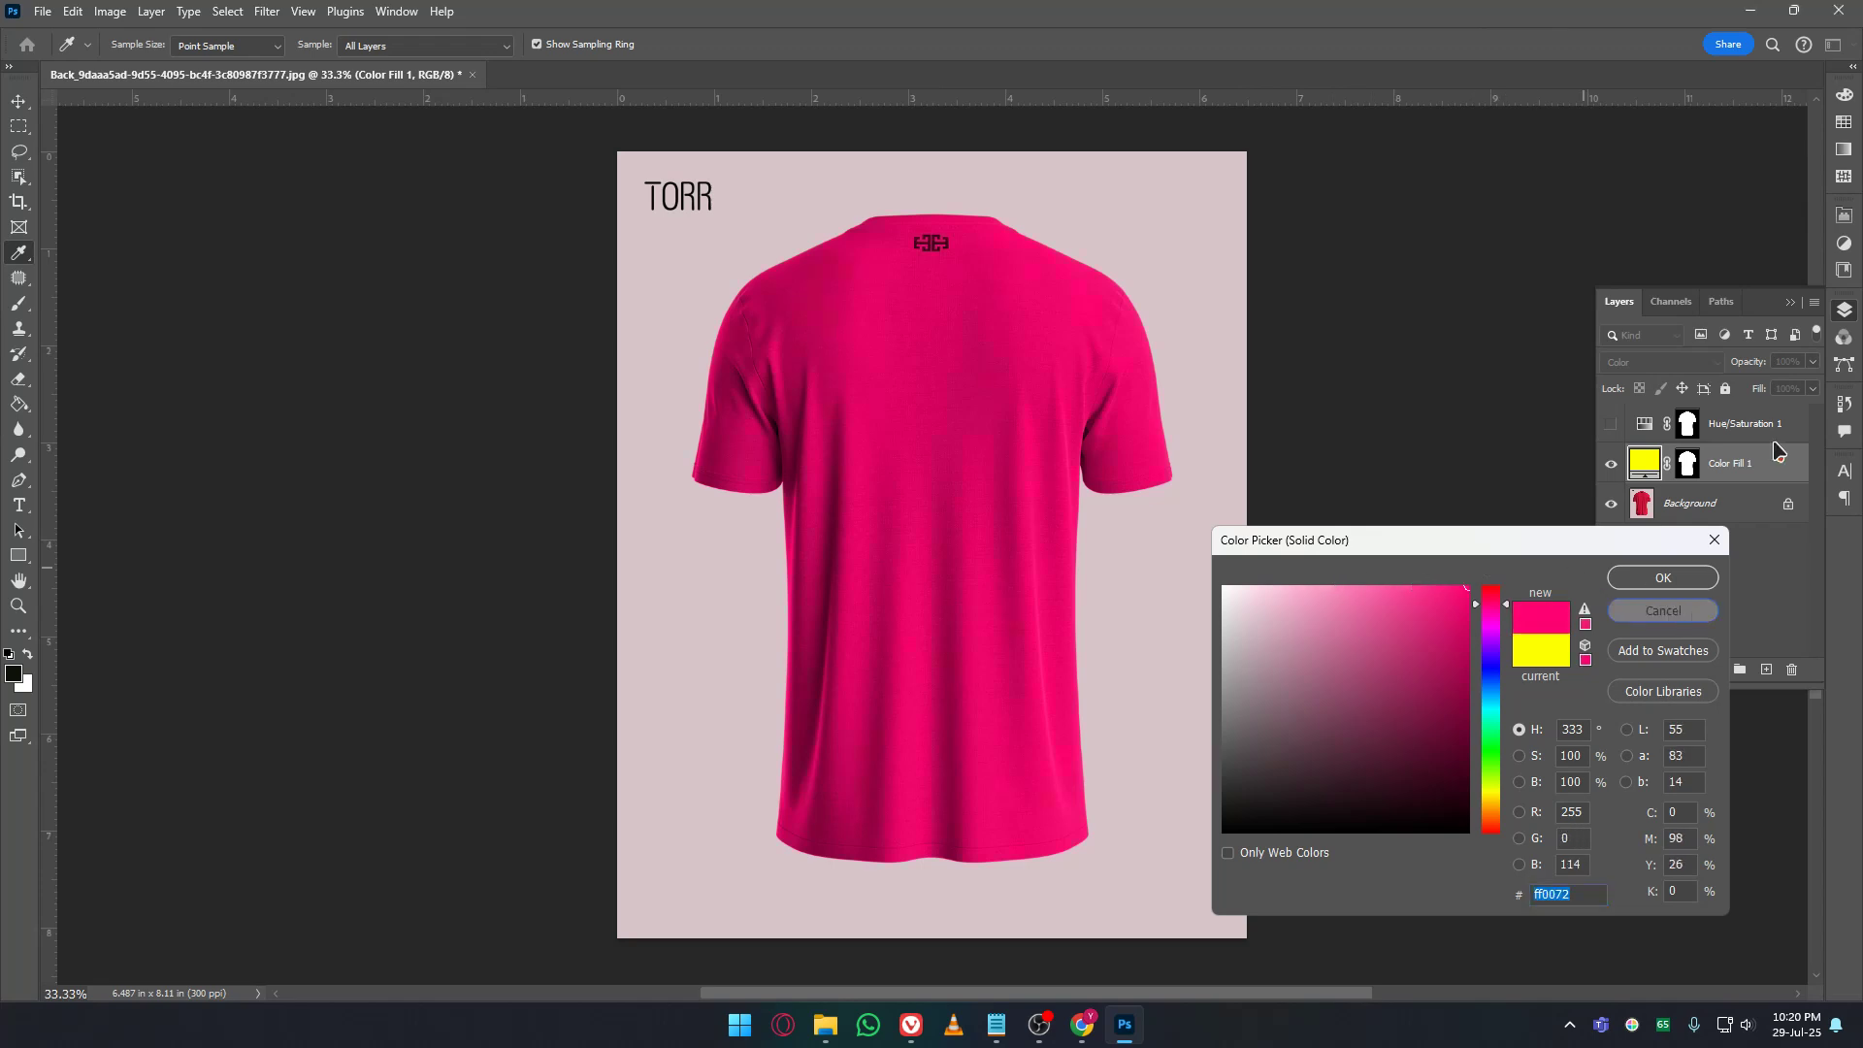
left_click(1691, 611)
Hide the yellow color fill layer above the Background.
left_click(1698, 513)
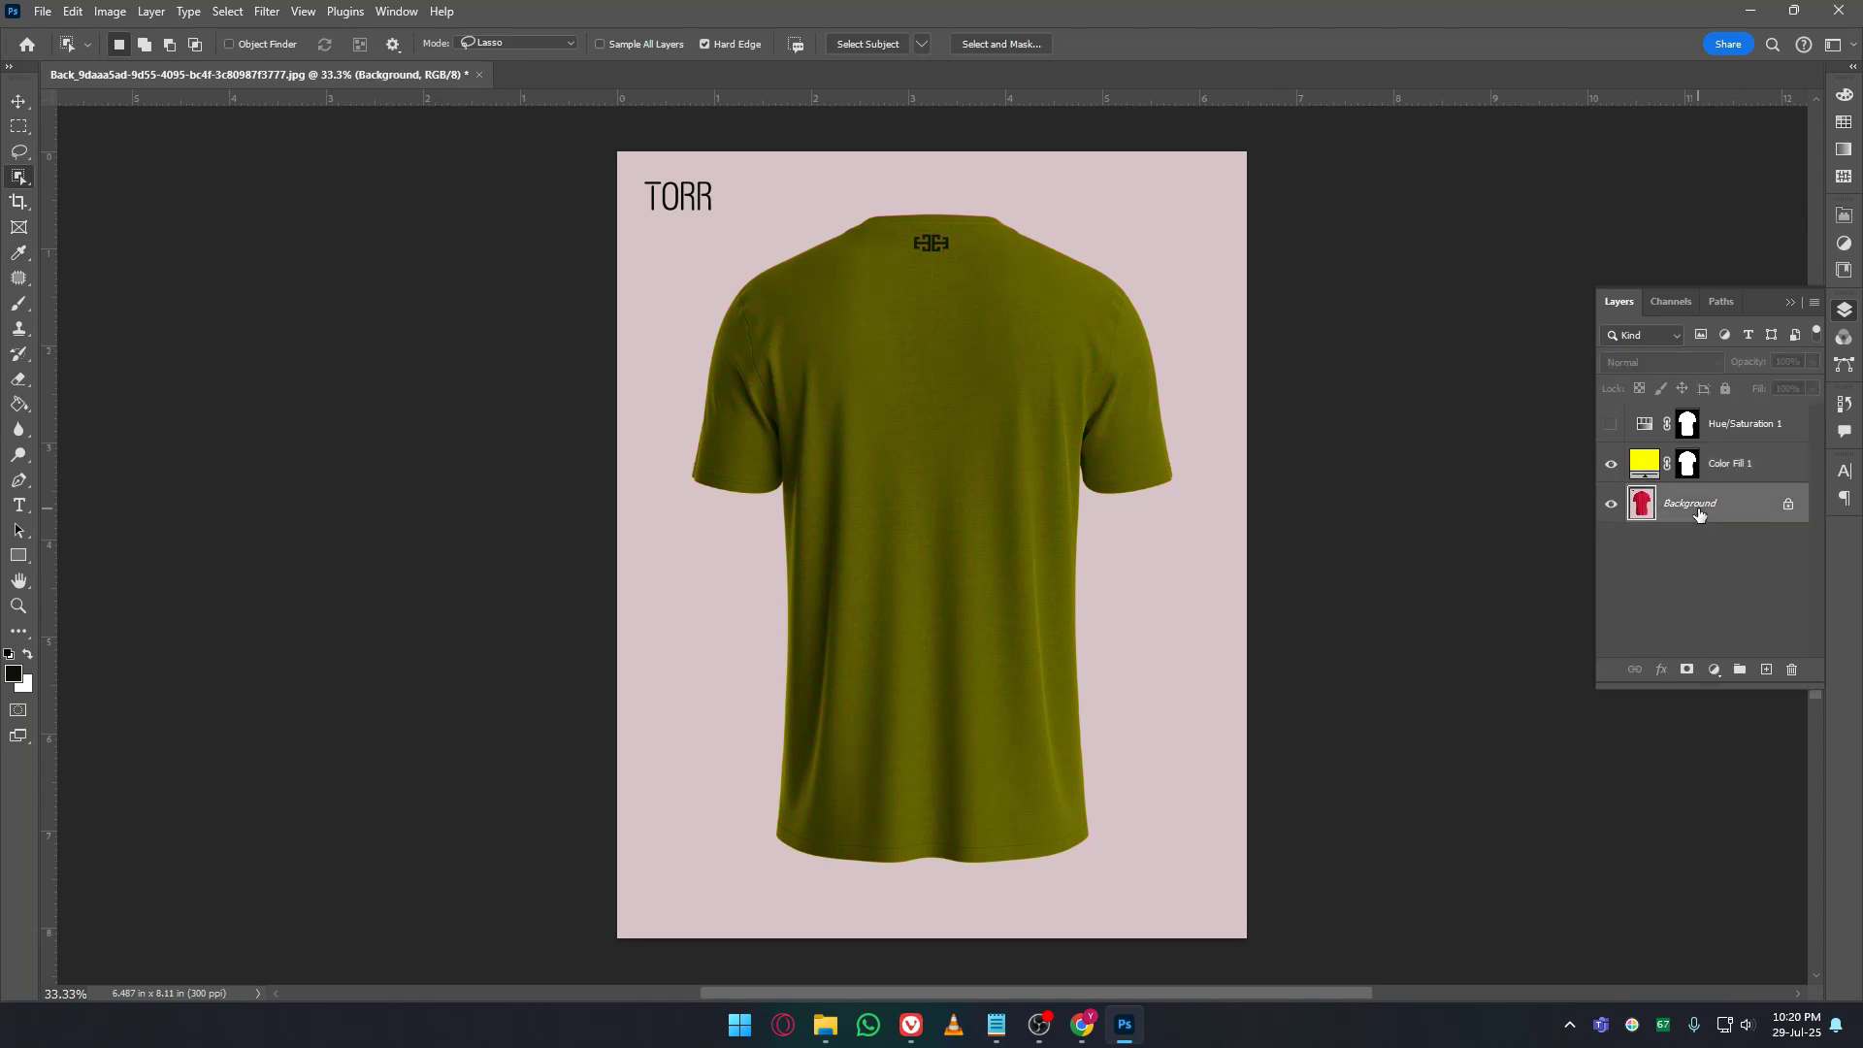
left_click(1740, 473)
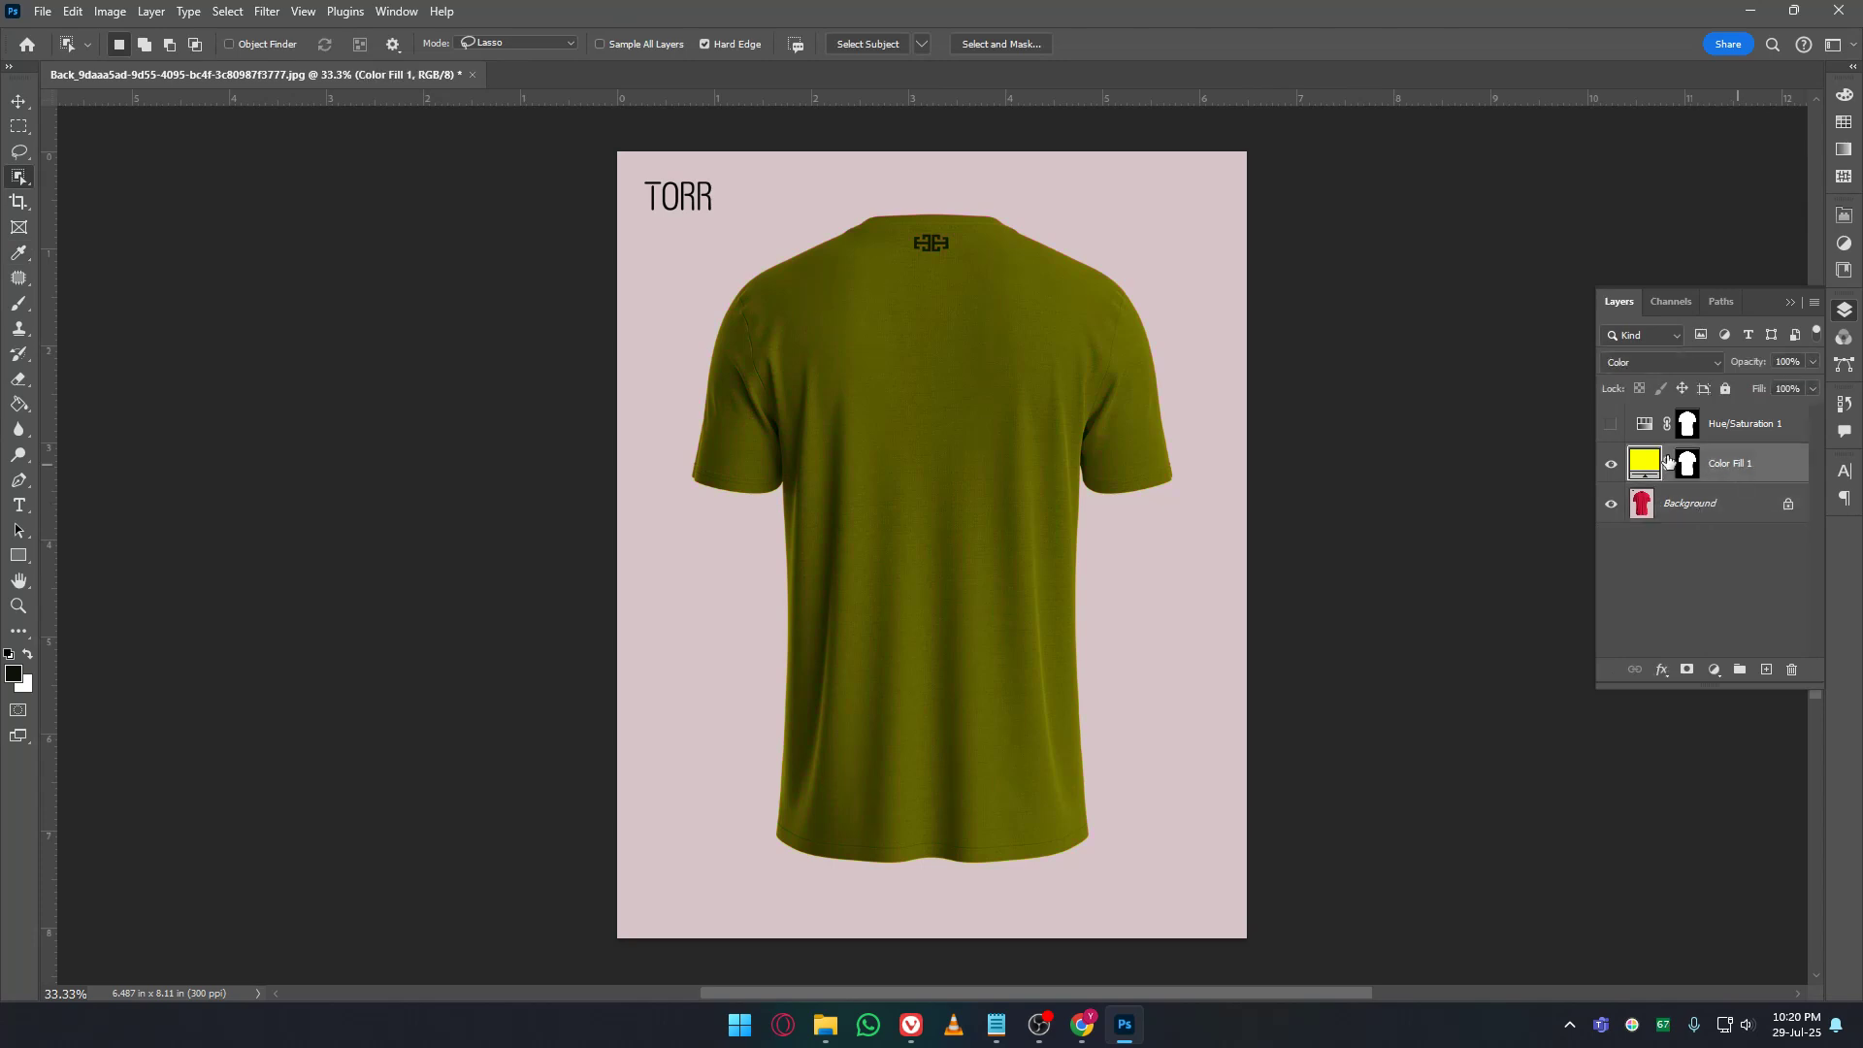
left_click(1610, 463)
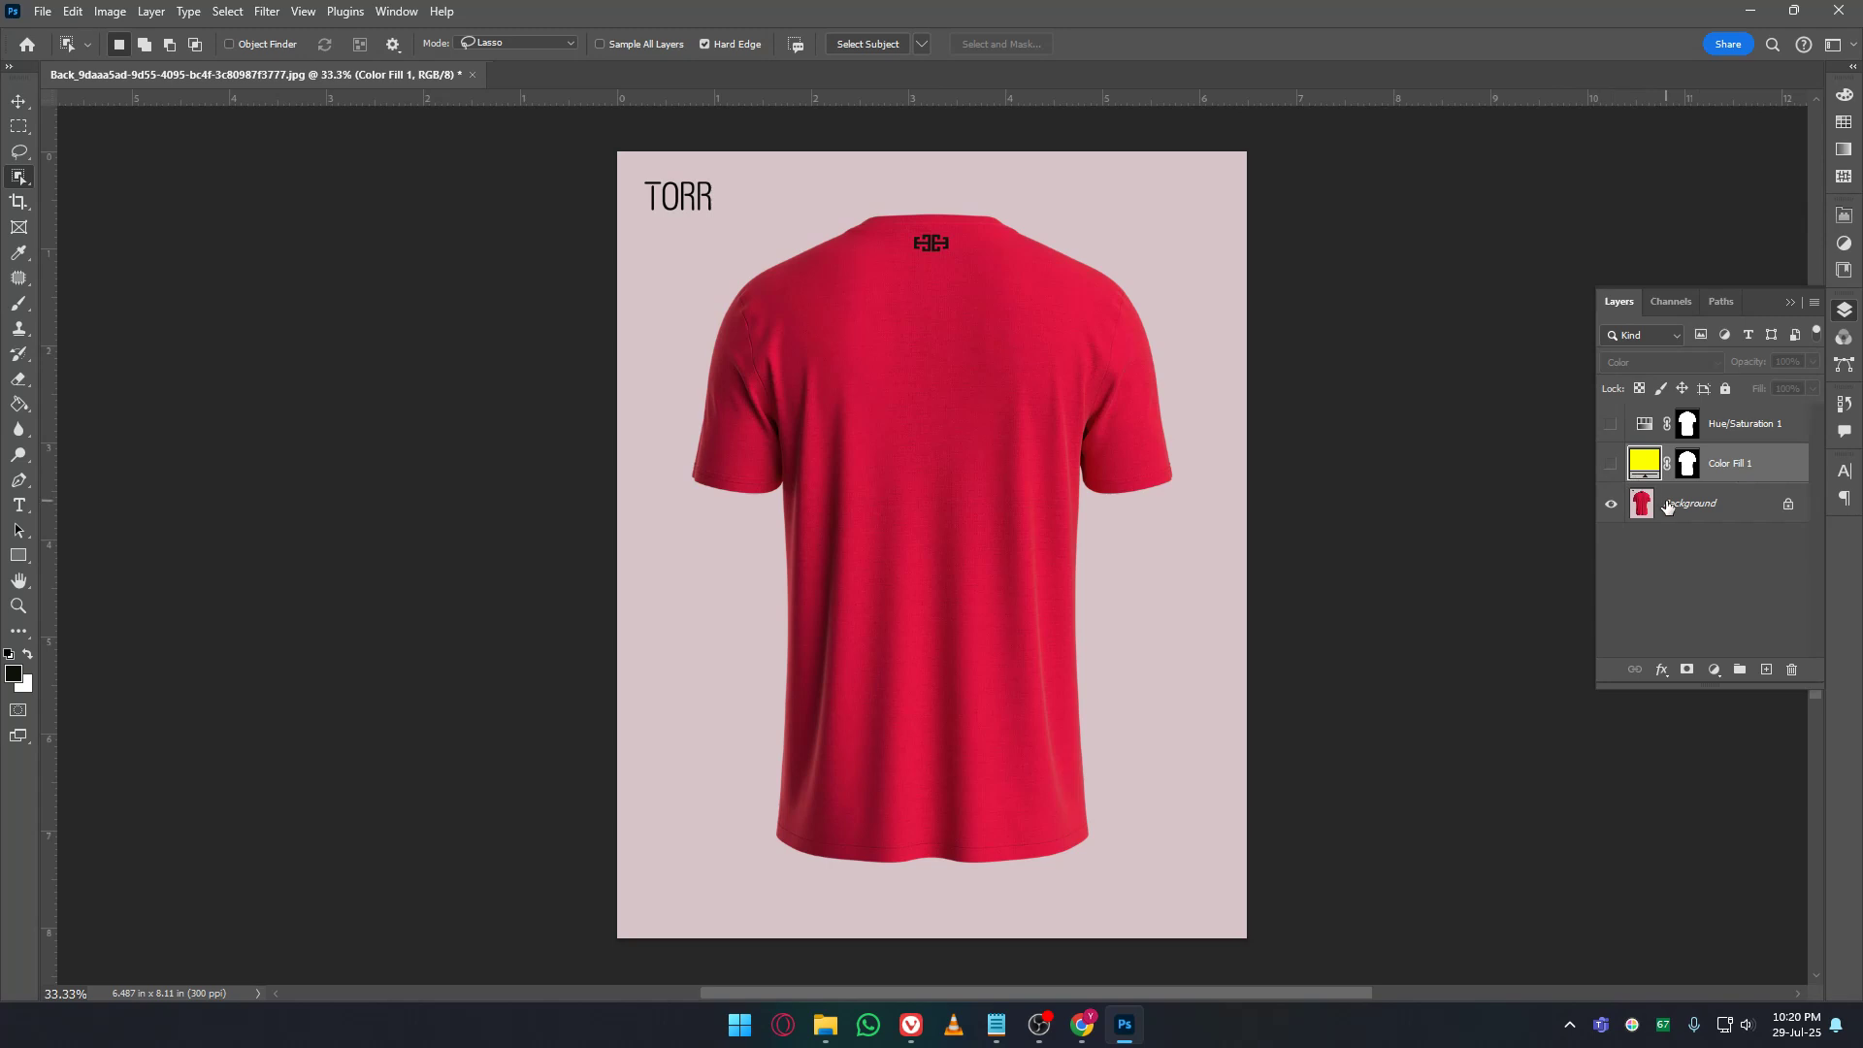
Preview a white ffffff fill on the T-shirt using the Color Fill 1 layer, cancel the color change and hide the layer again.
left_click(1640, 505)
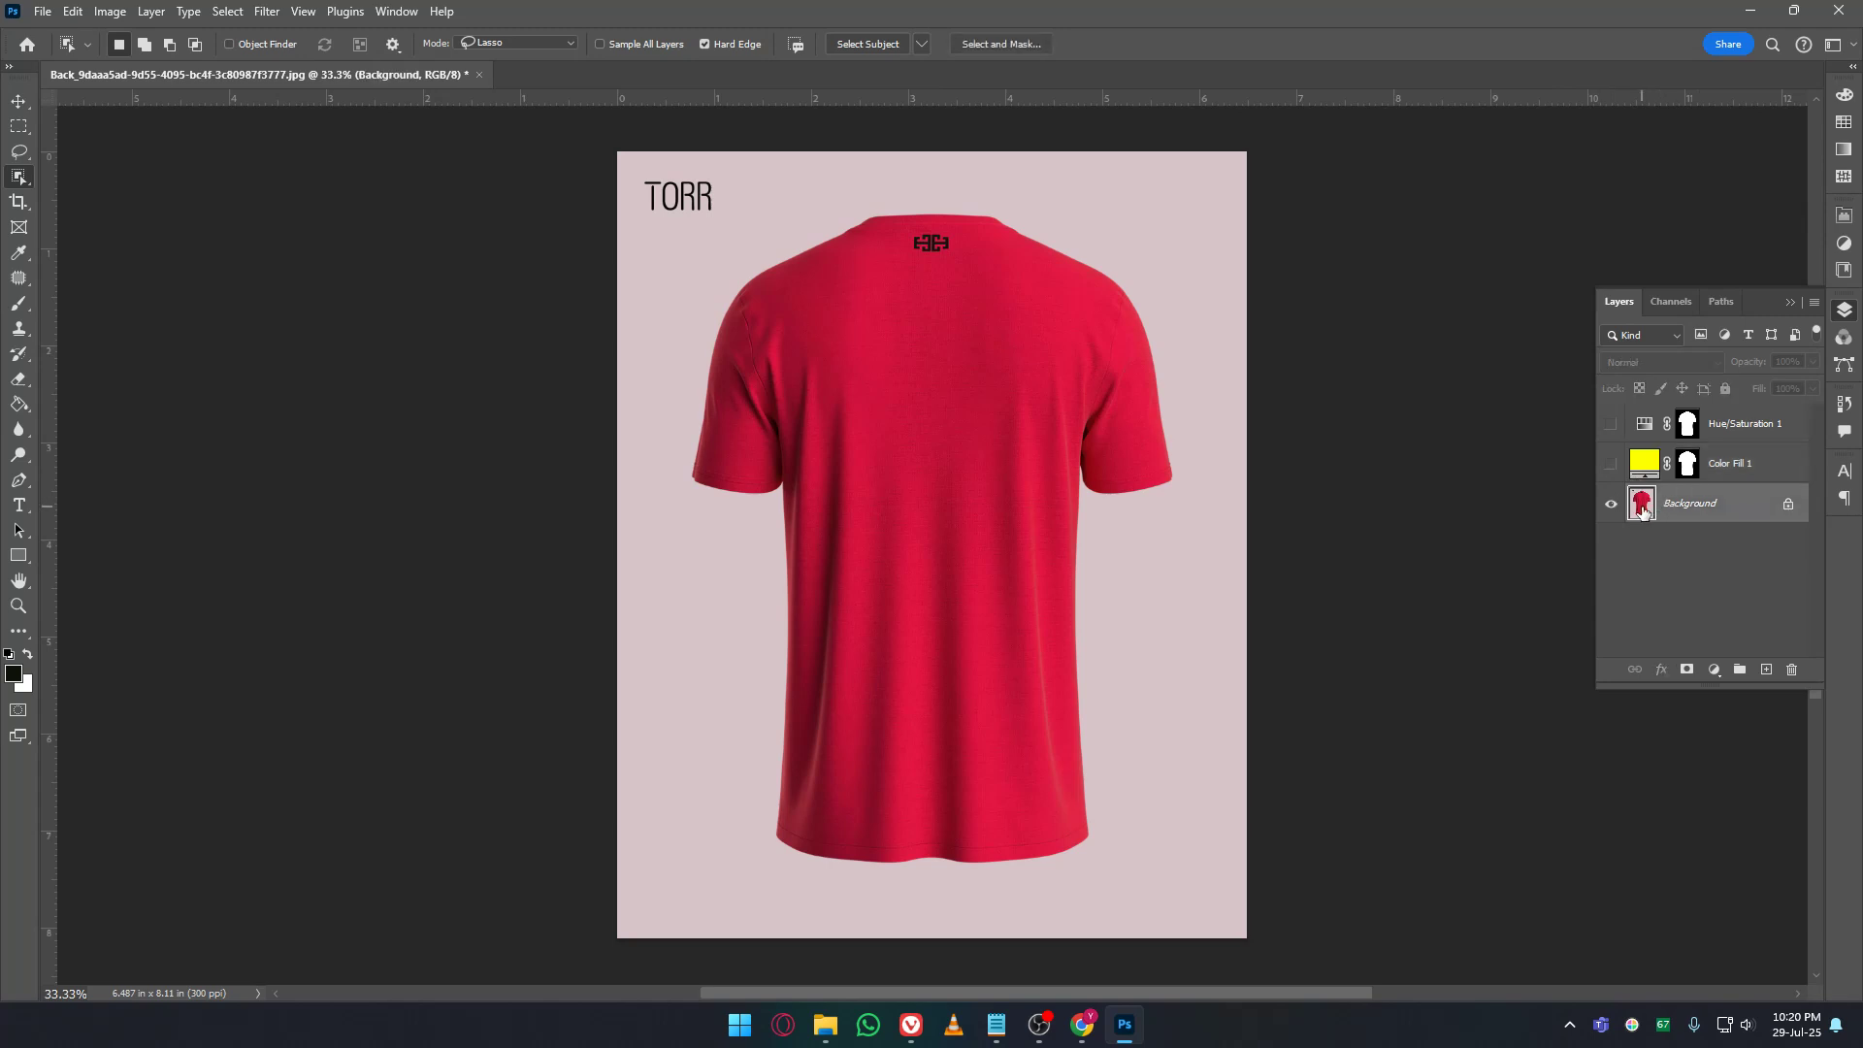
left_click(1610, 464)
left_click(1642, 464)
double_click(1643, 461)
left_click_drag(1271, 598, 1192, 570)
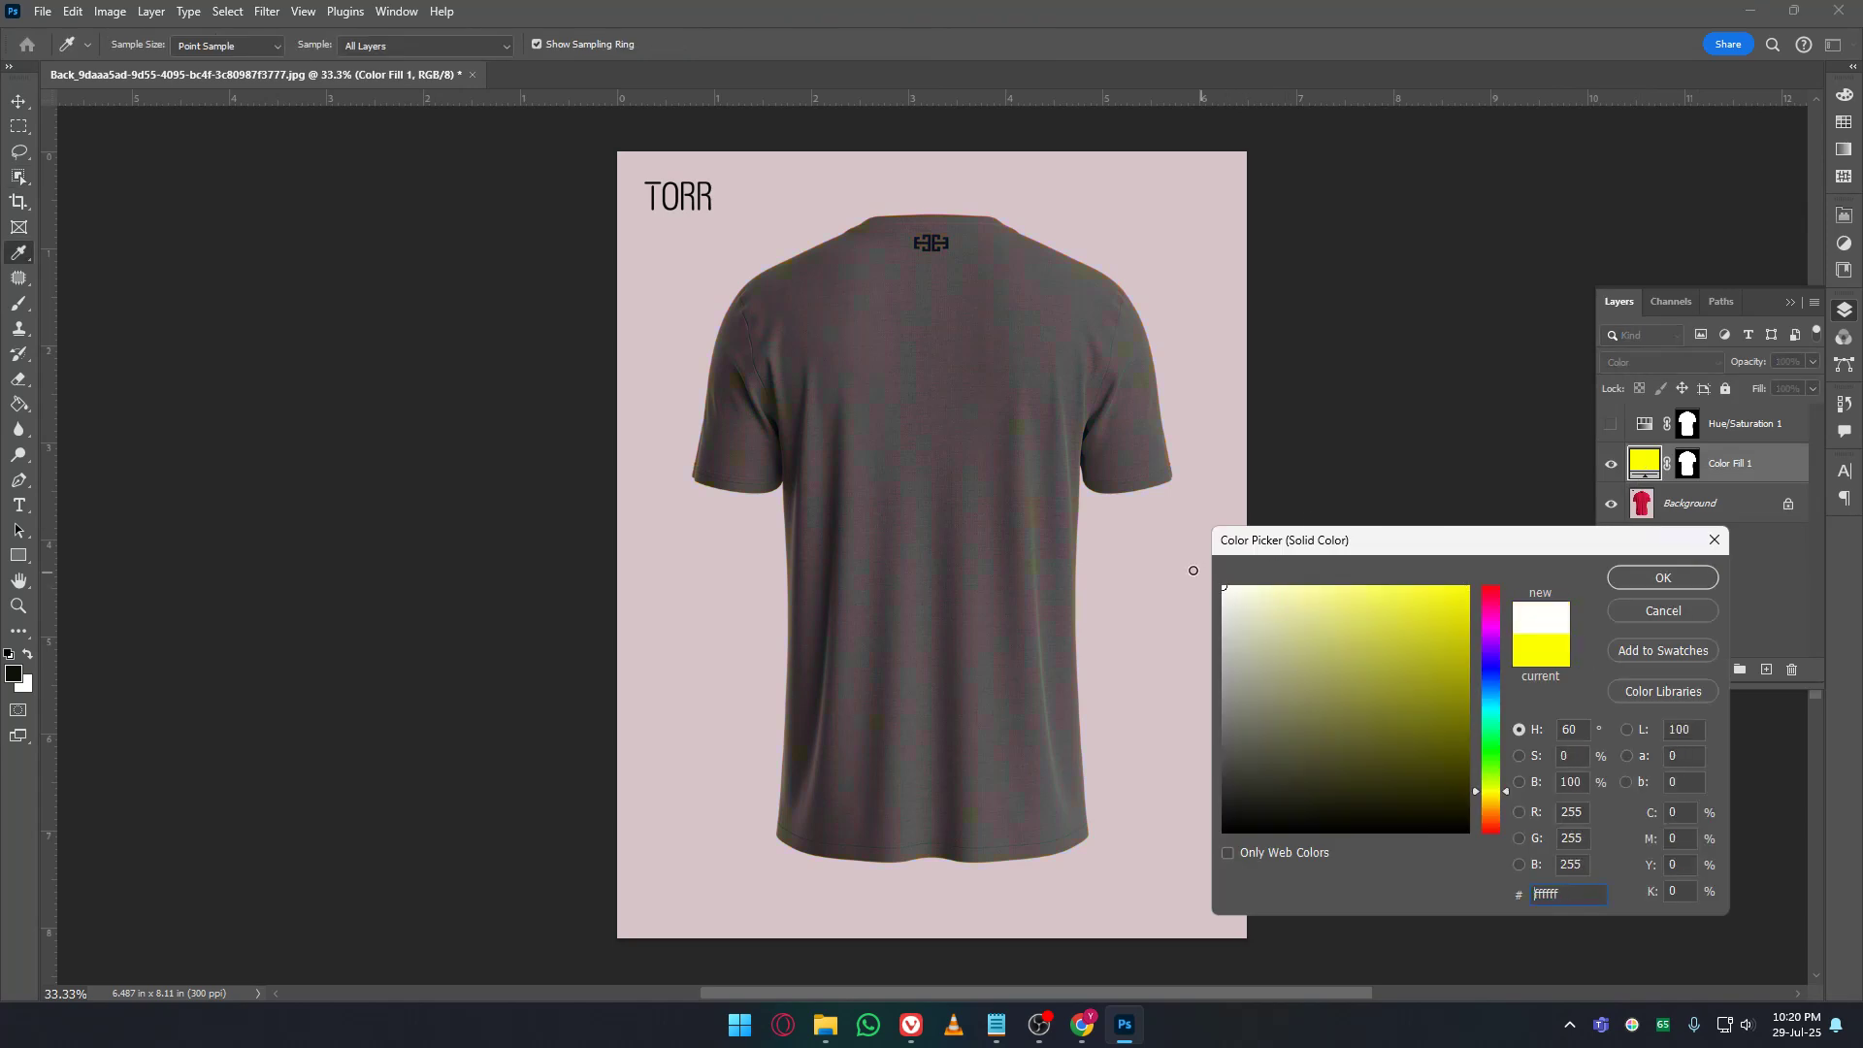
left_click(1662, 611)
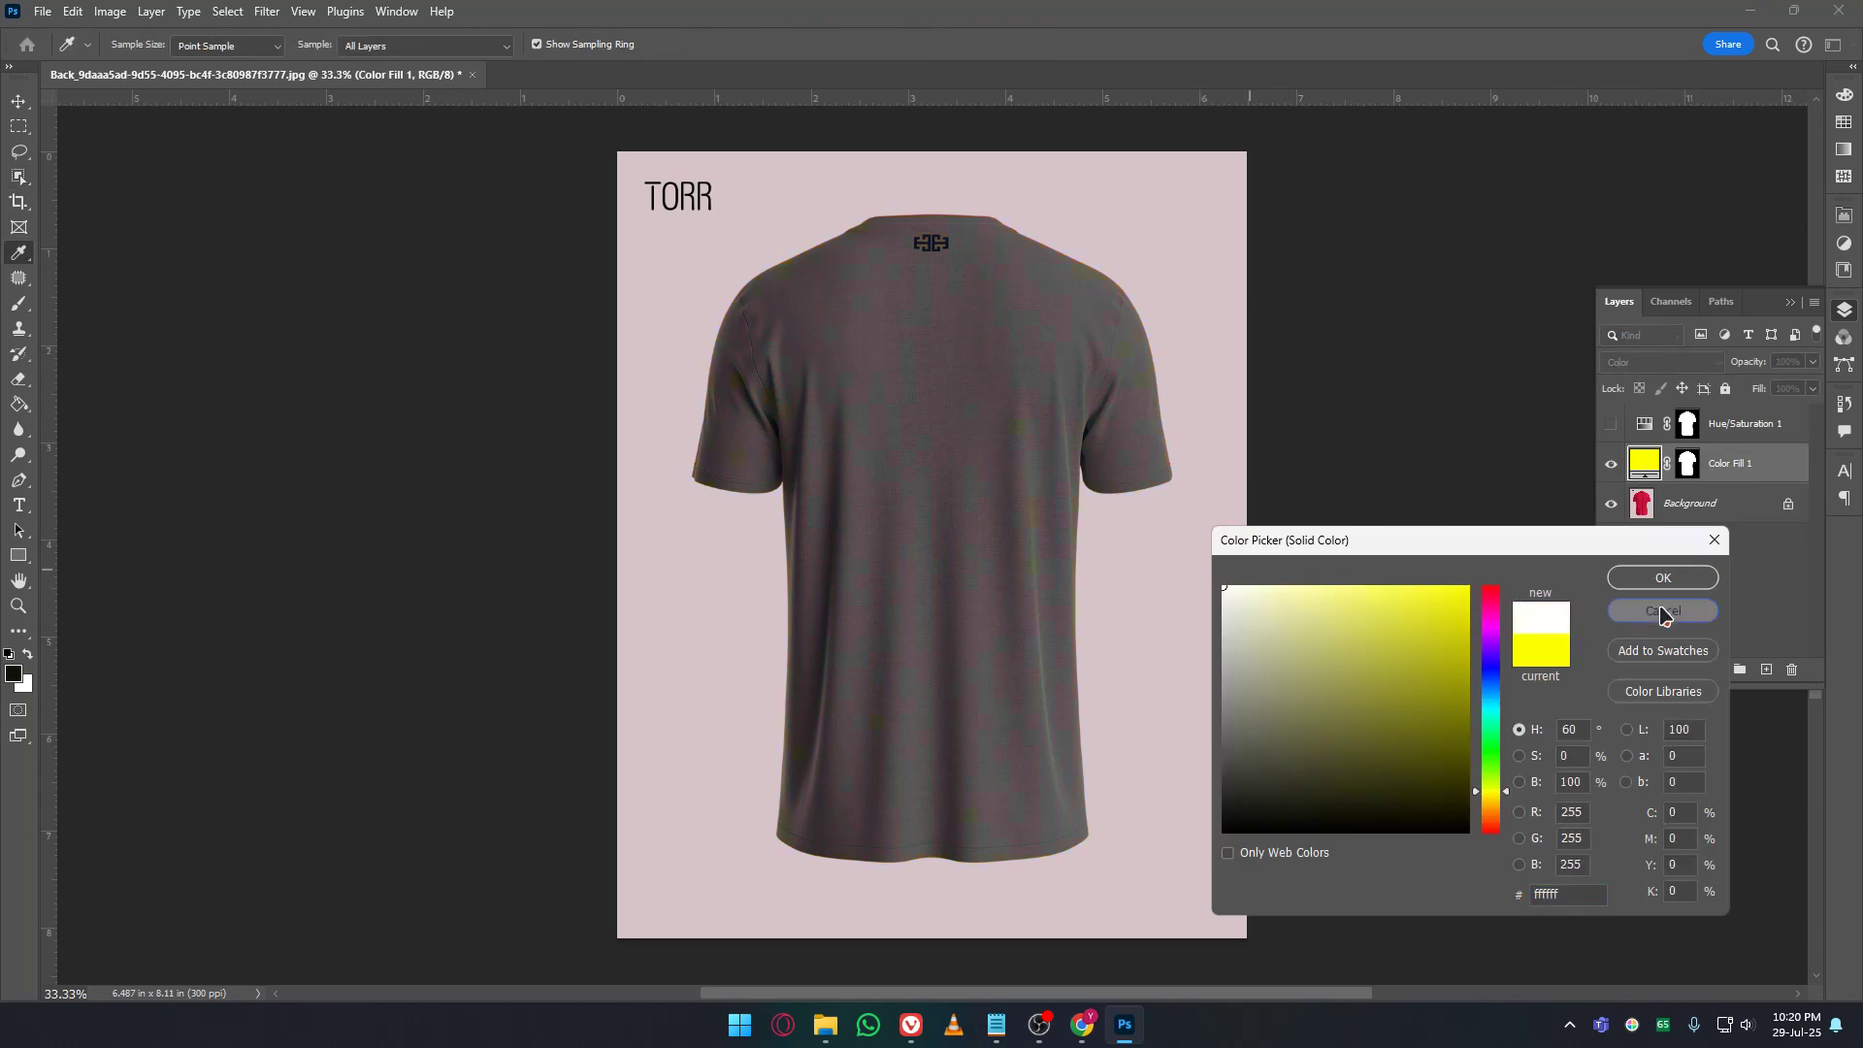
left_click(1733, 589)
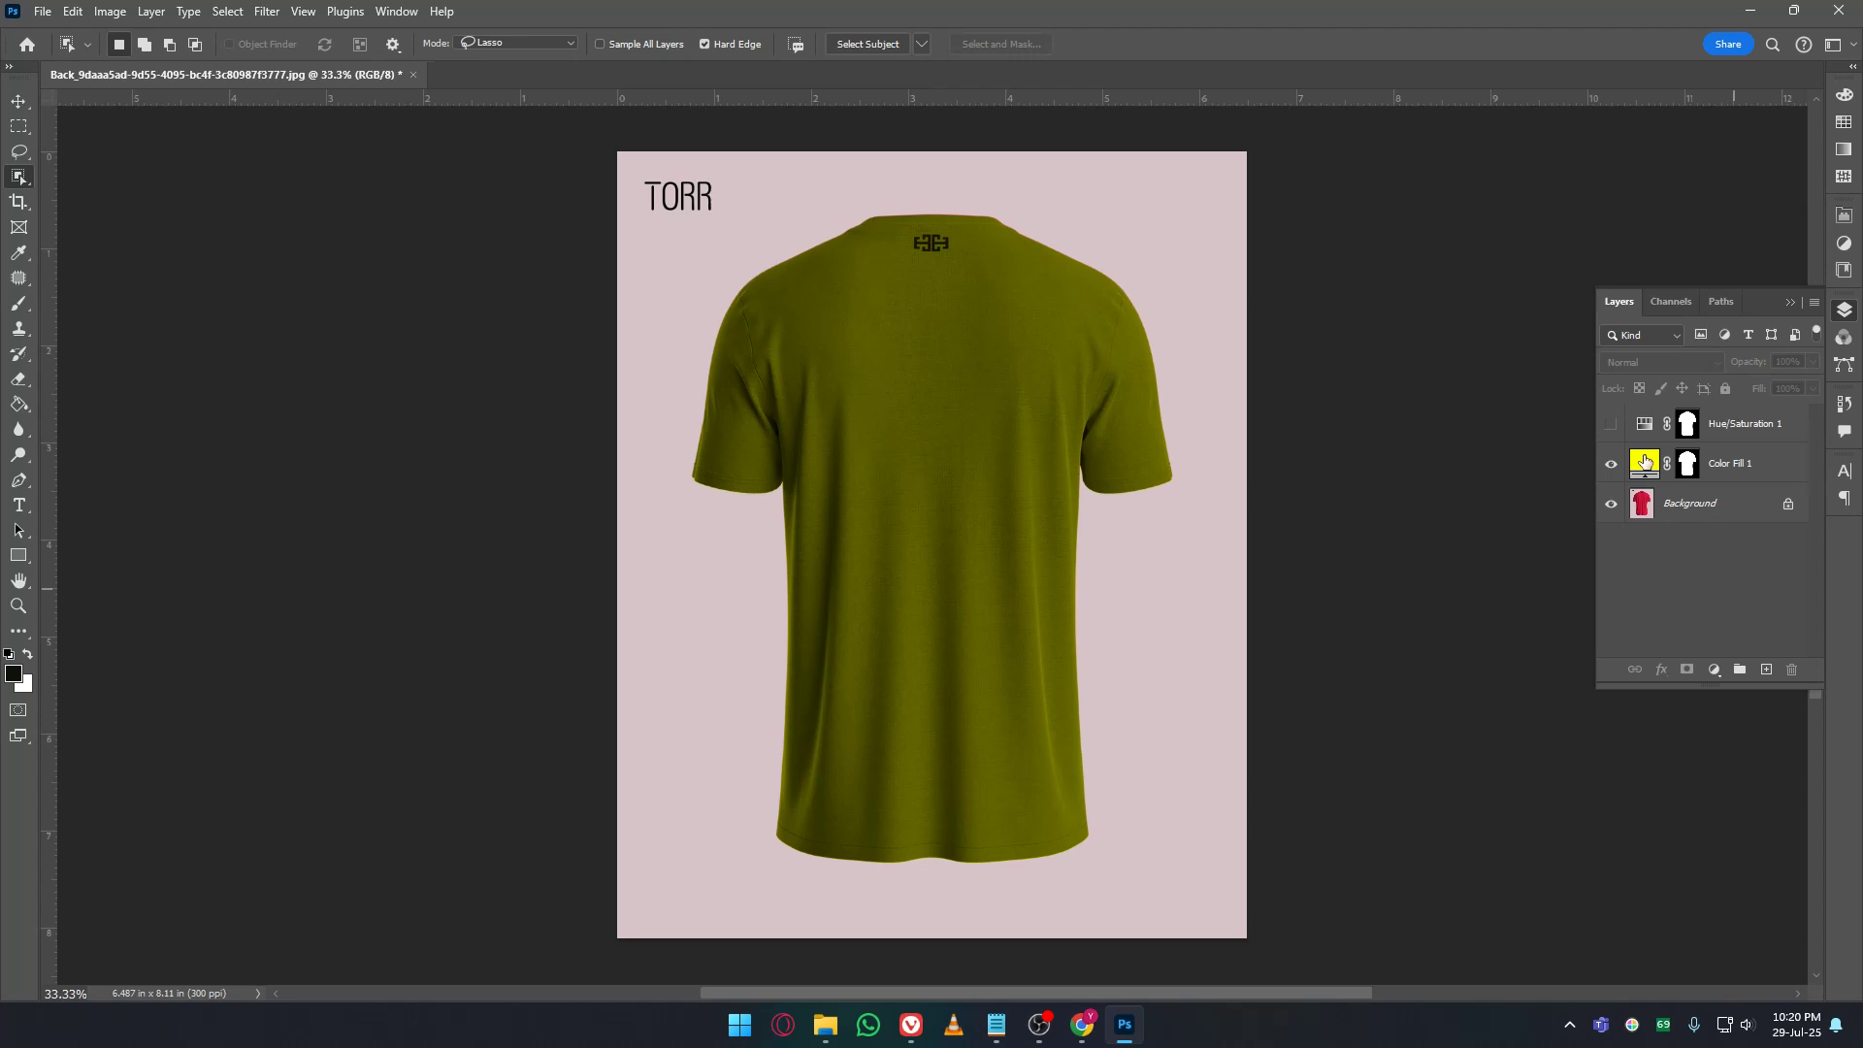
left_click(1612, 464)
left_click(1721, 503)
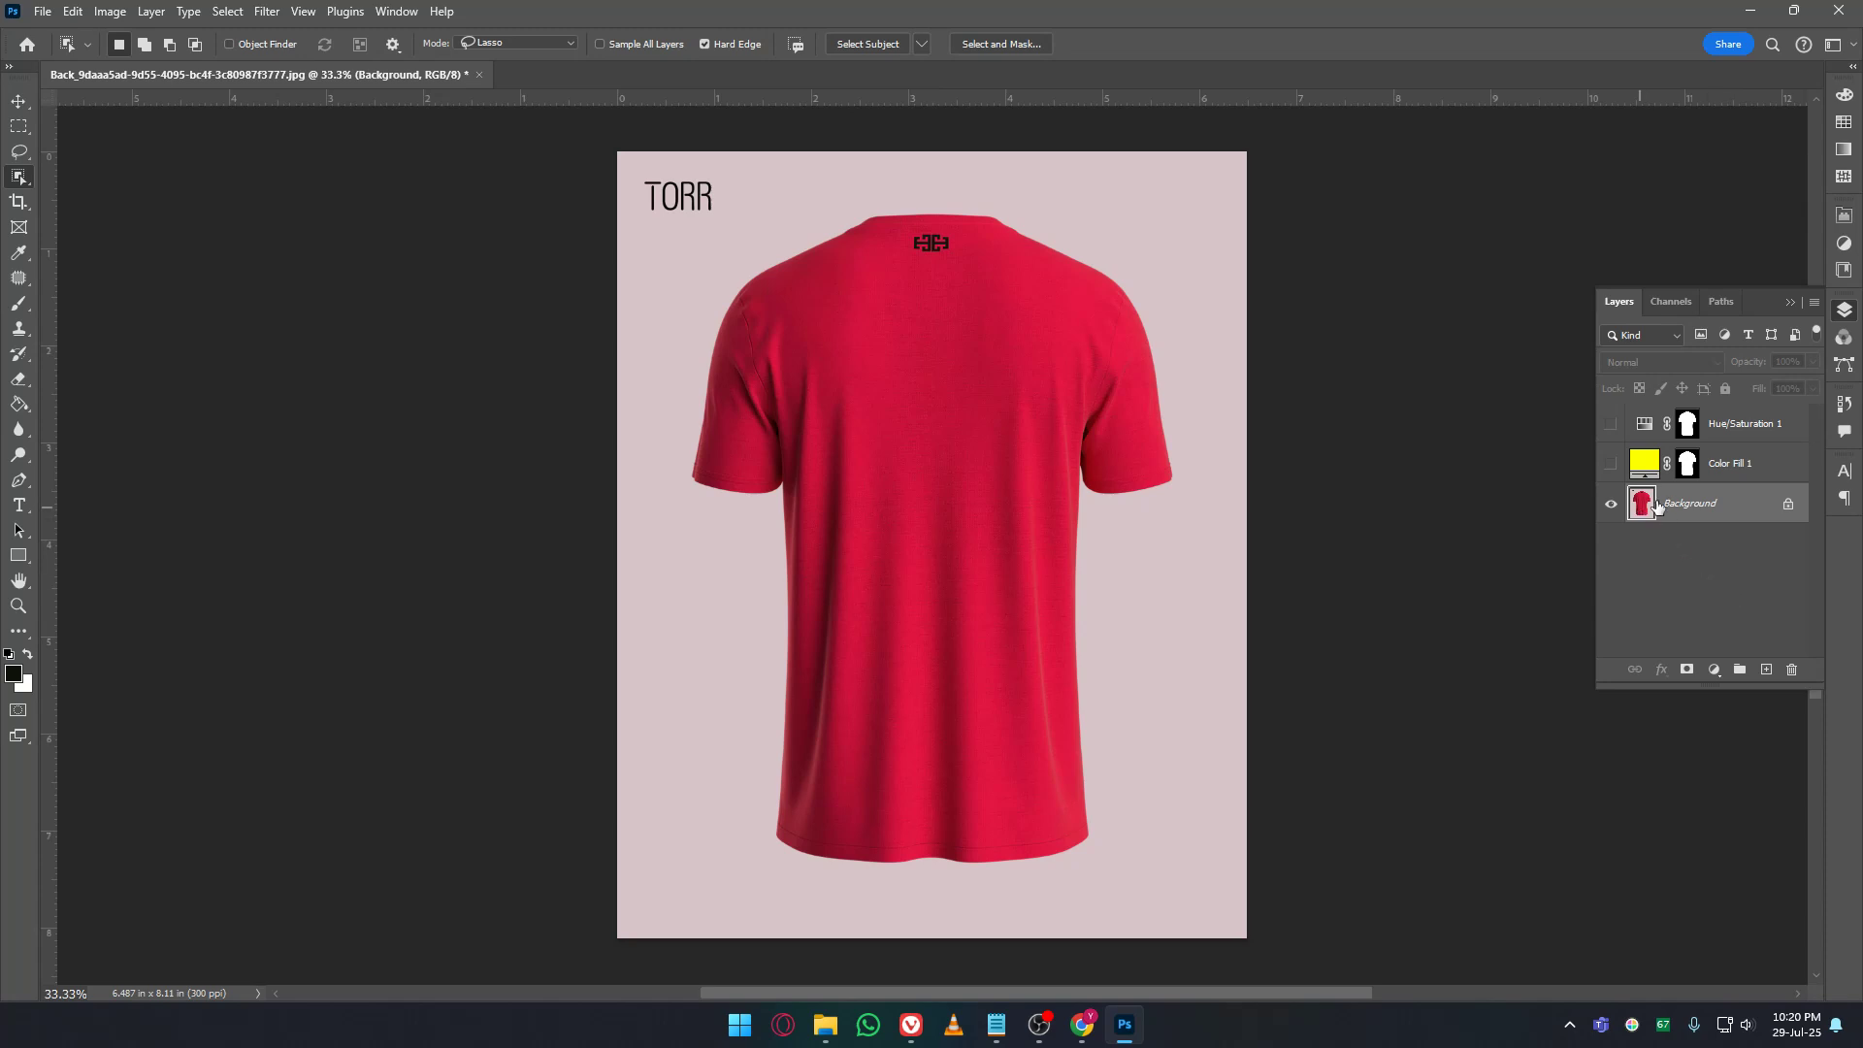
Try lightening the T-shirt with the Hue/Saturation layer at Lightness +78 and Saturation +48, and hide that layer.
left_click(1610, 424)
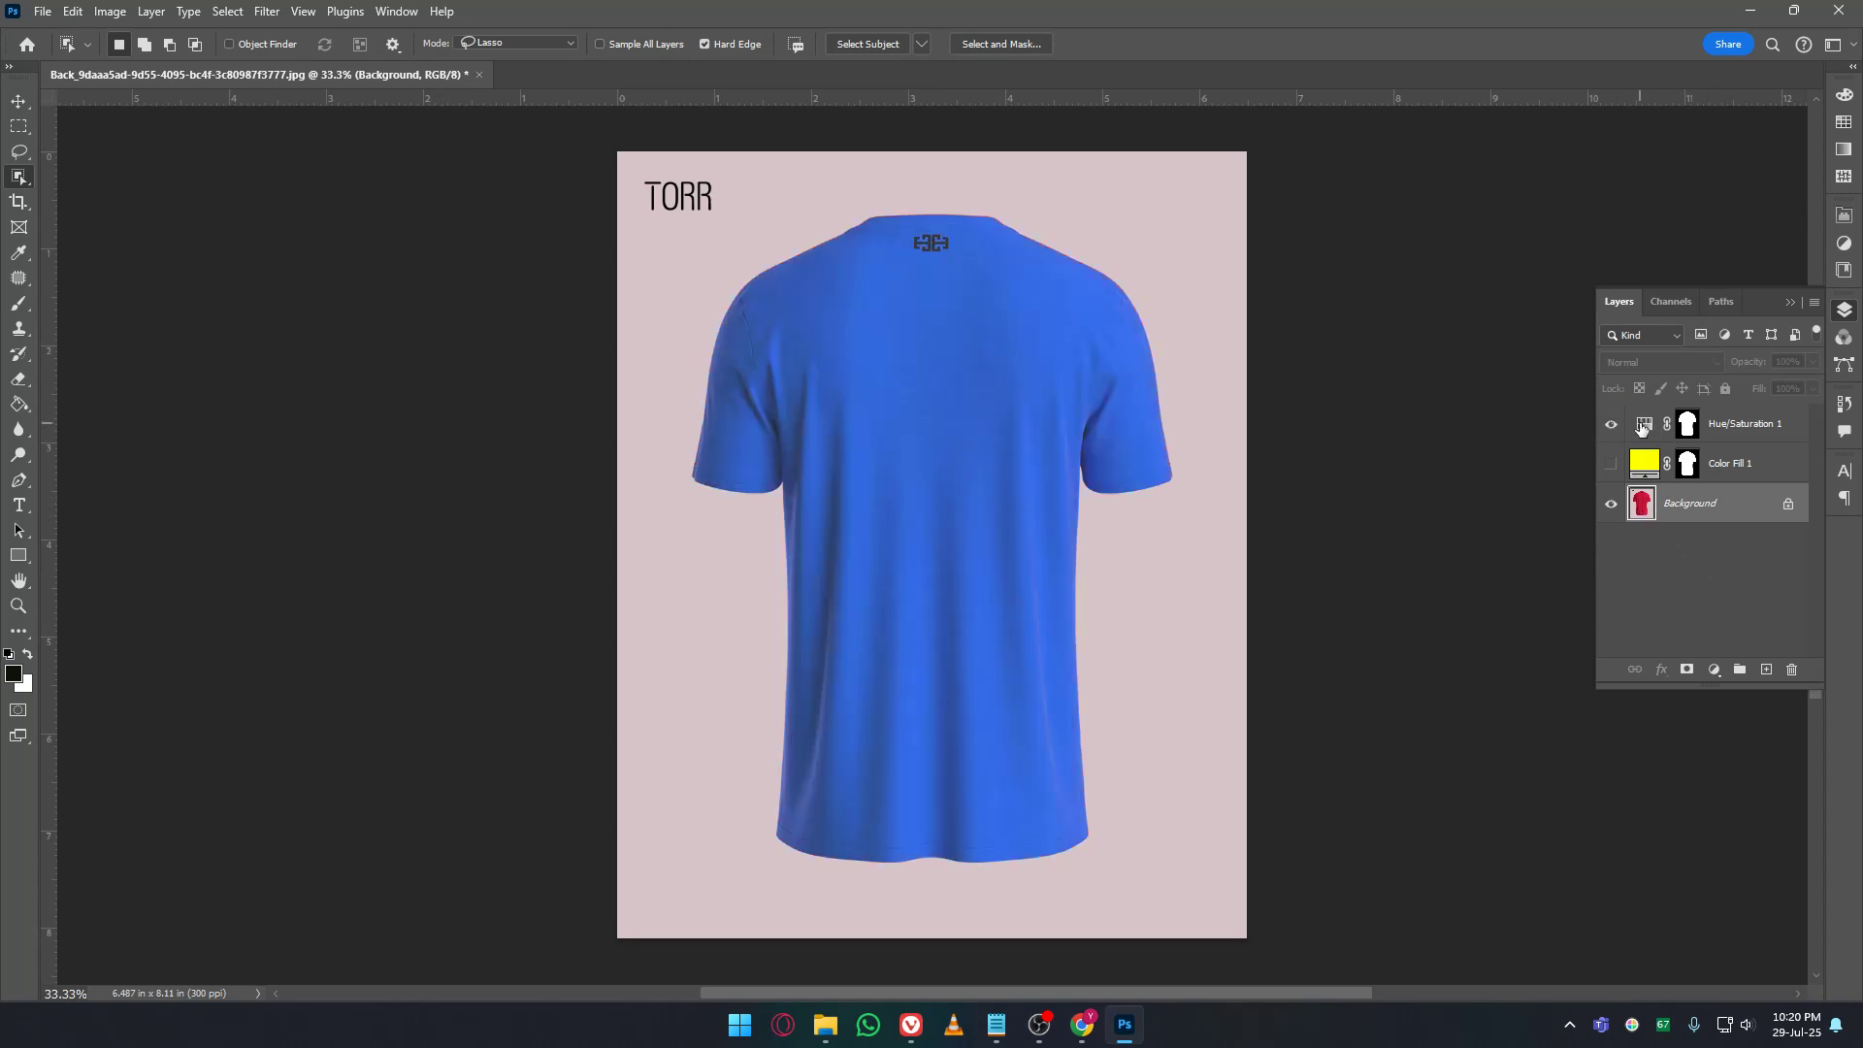
double_click(1643, 424)
left_click_drag(1700, 427, 1772, 429)
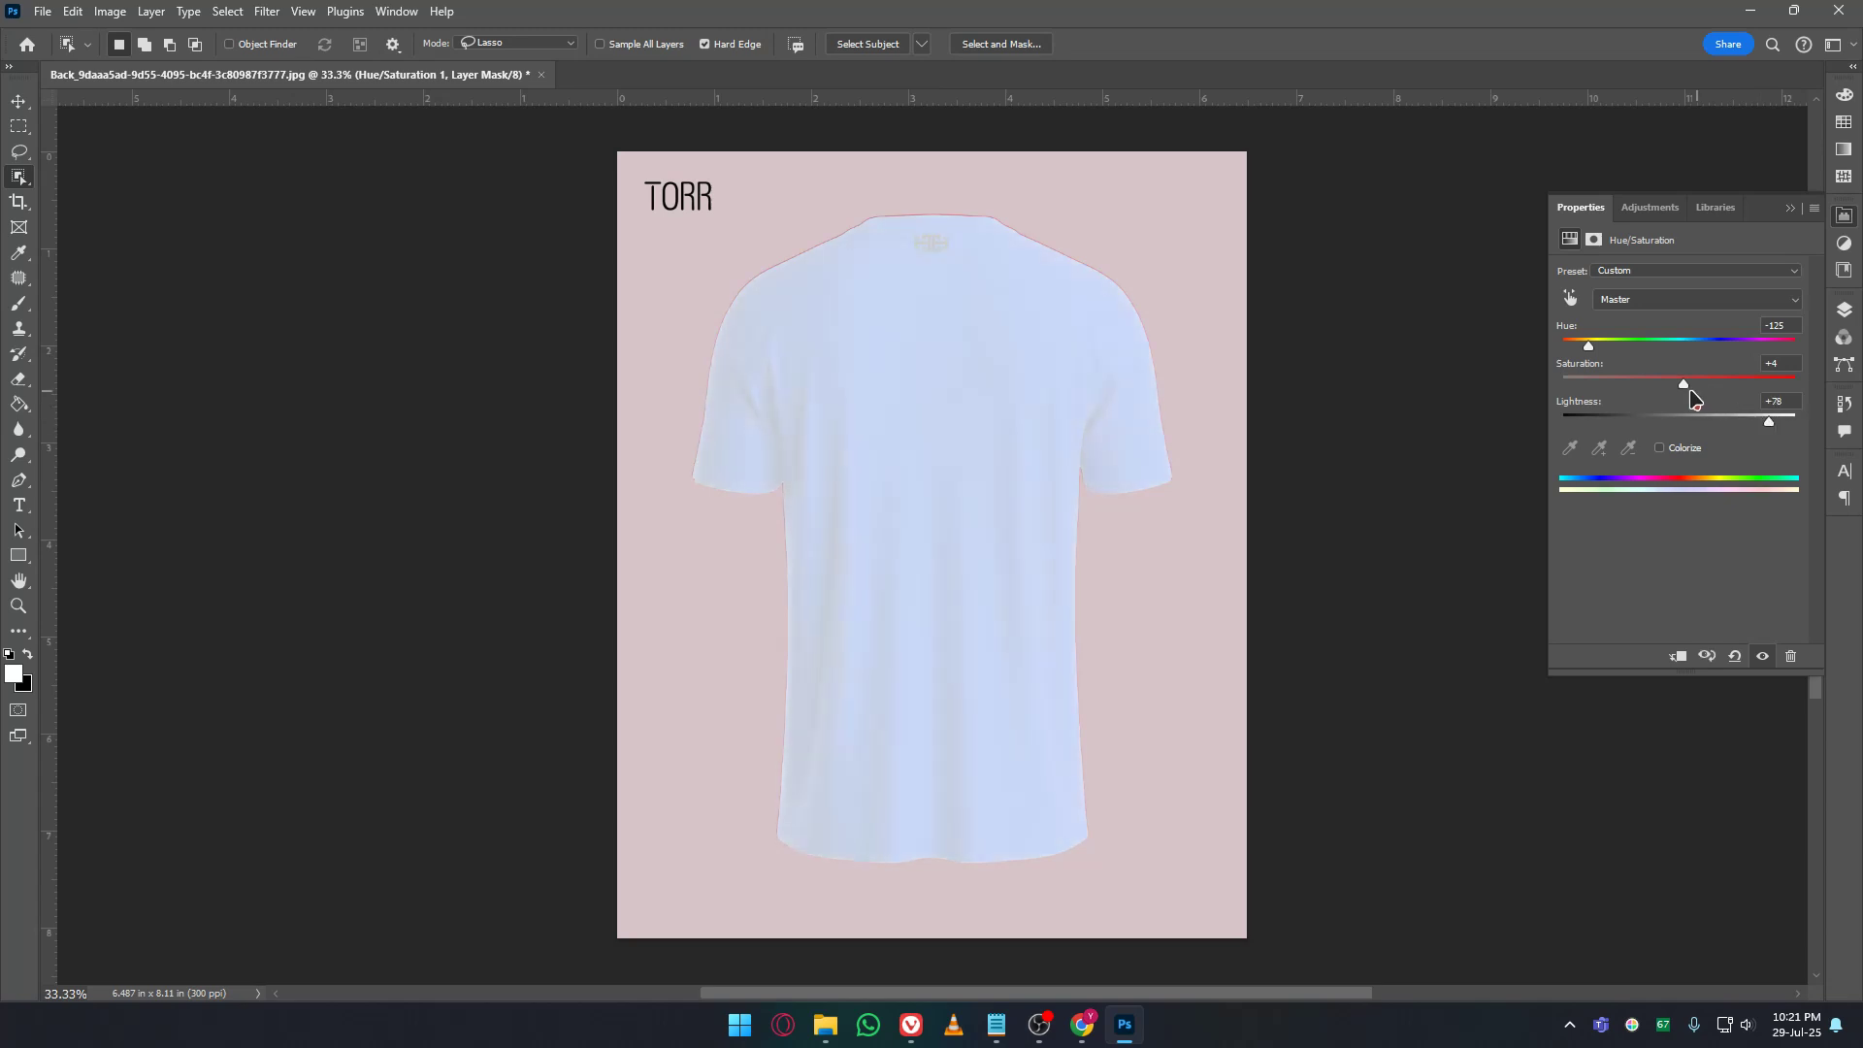
left_click_drag(1685, 388, 1736, 390)
left_click(1844, 215)
left_click(1845, 310)
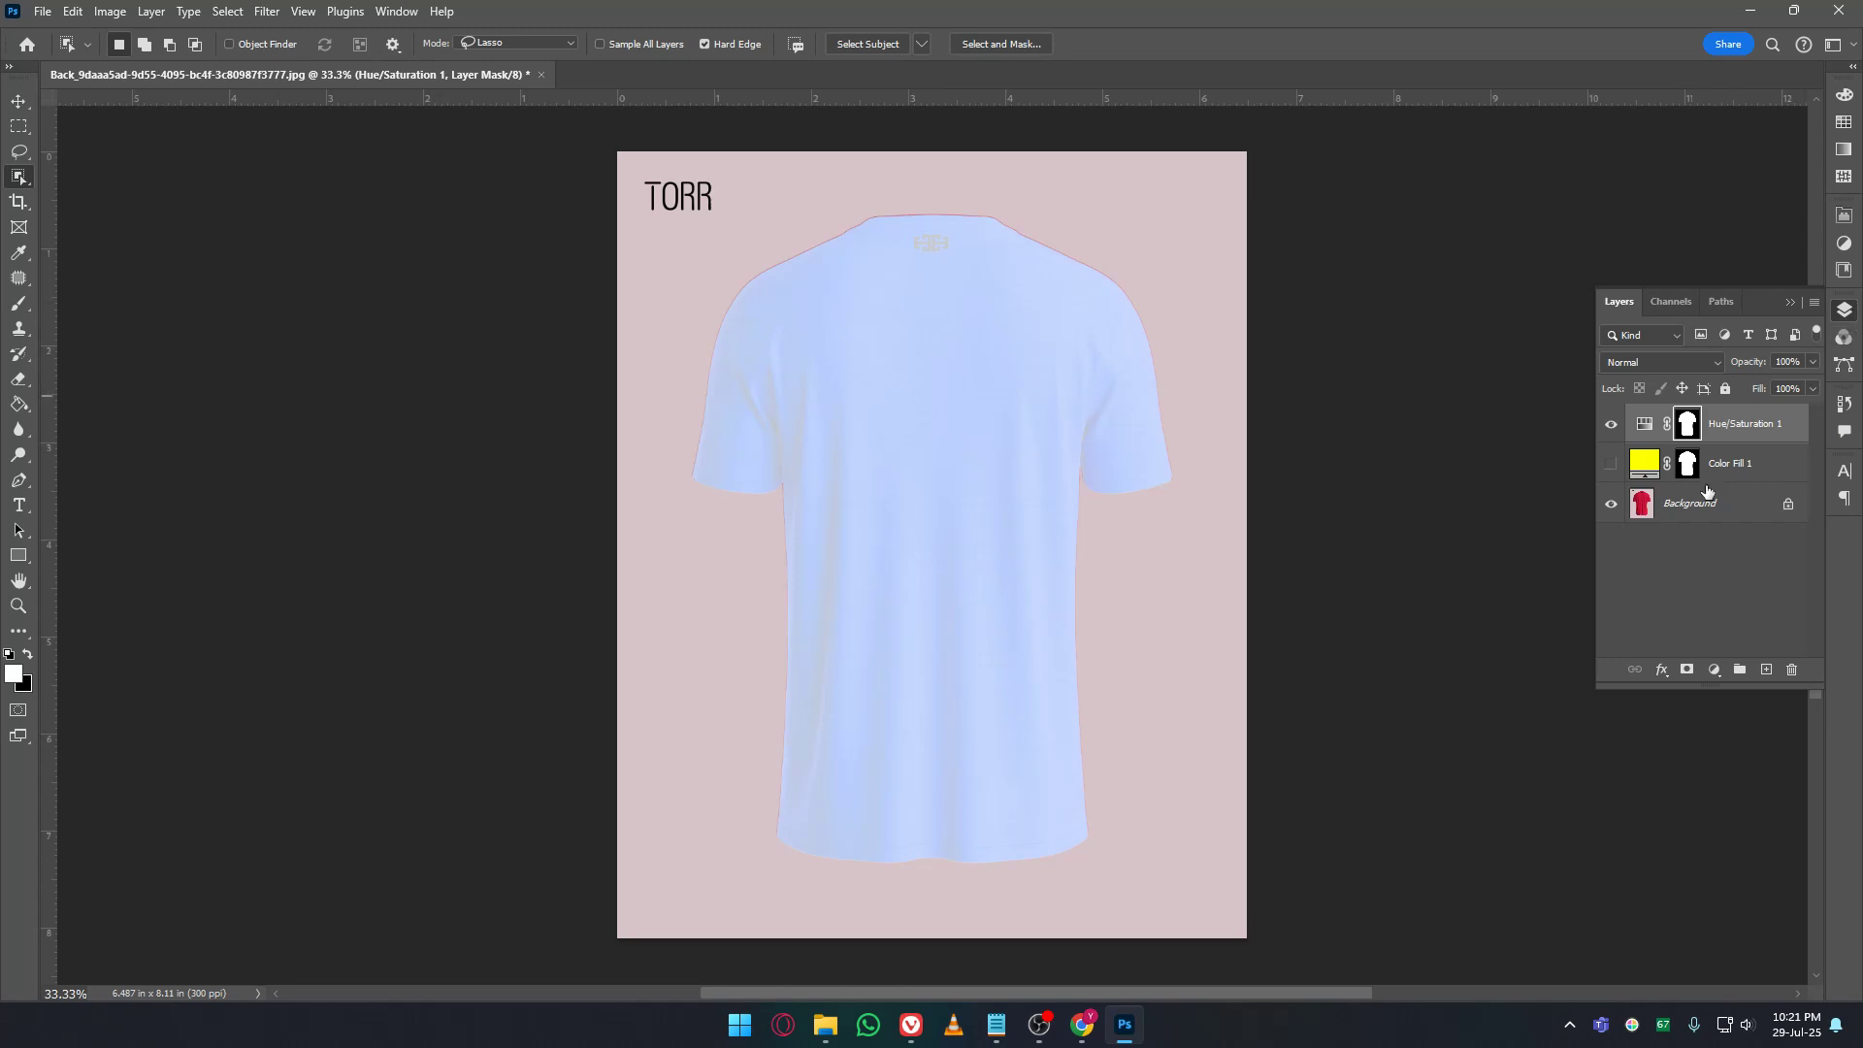
left_click(1610, 424)
left_click(1737, 506)
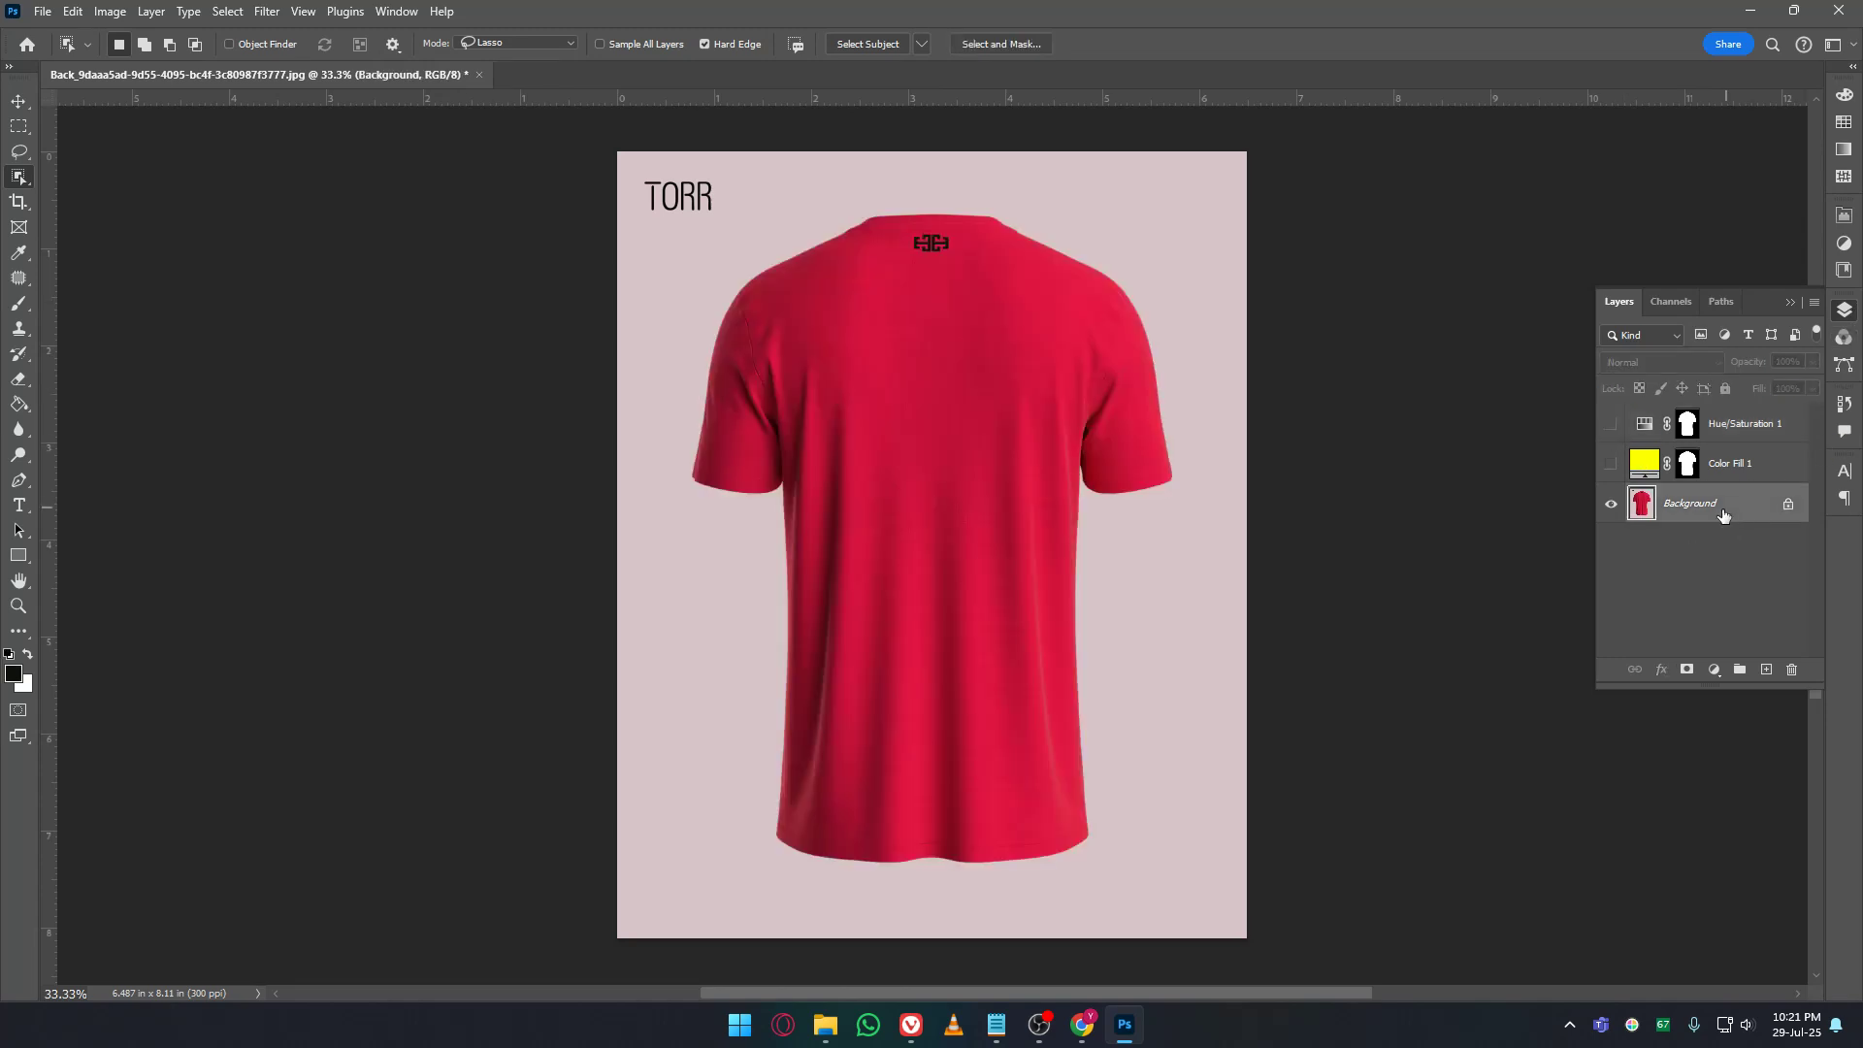
Move the Hue/Saturation 1 layer below Color Fill 1, directly above the Background, and make it visible.
right_click(1723, 514)
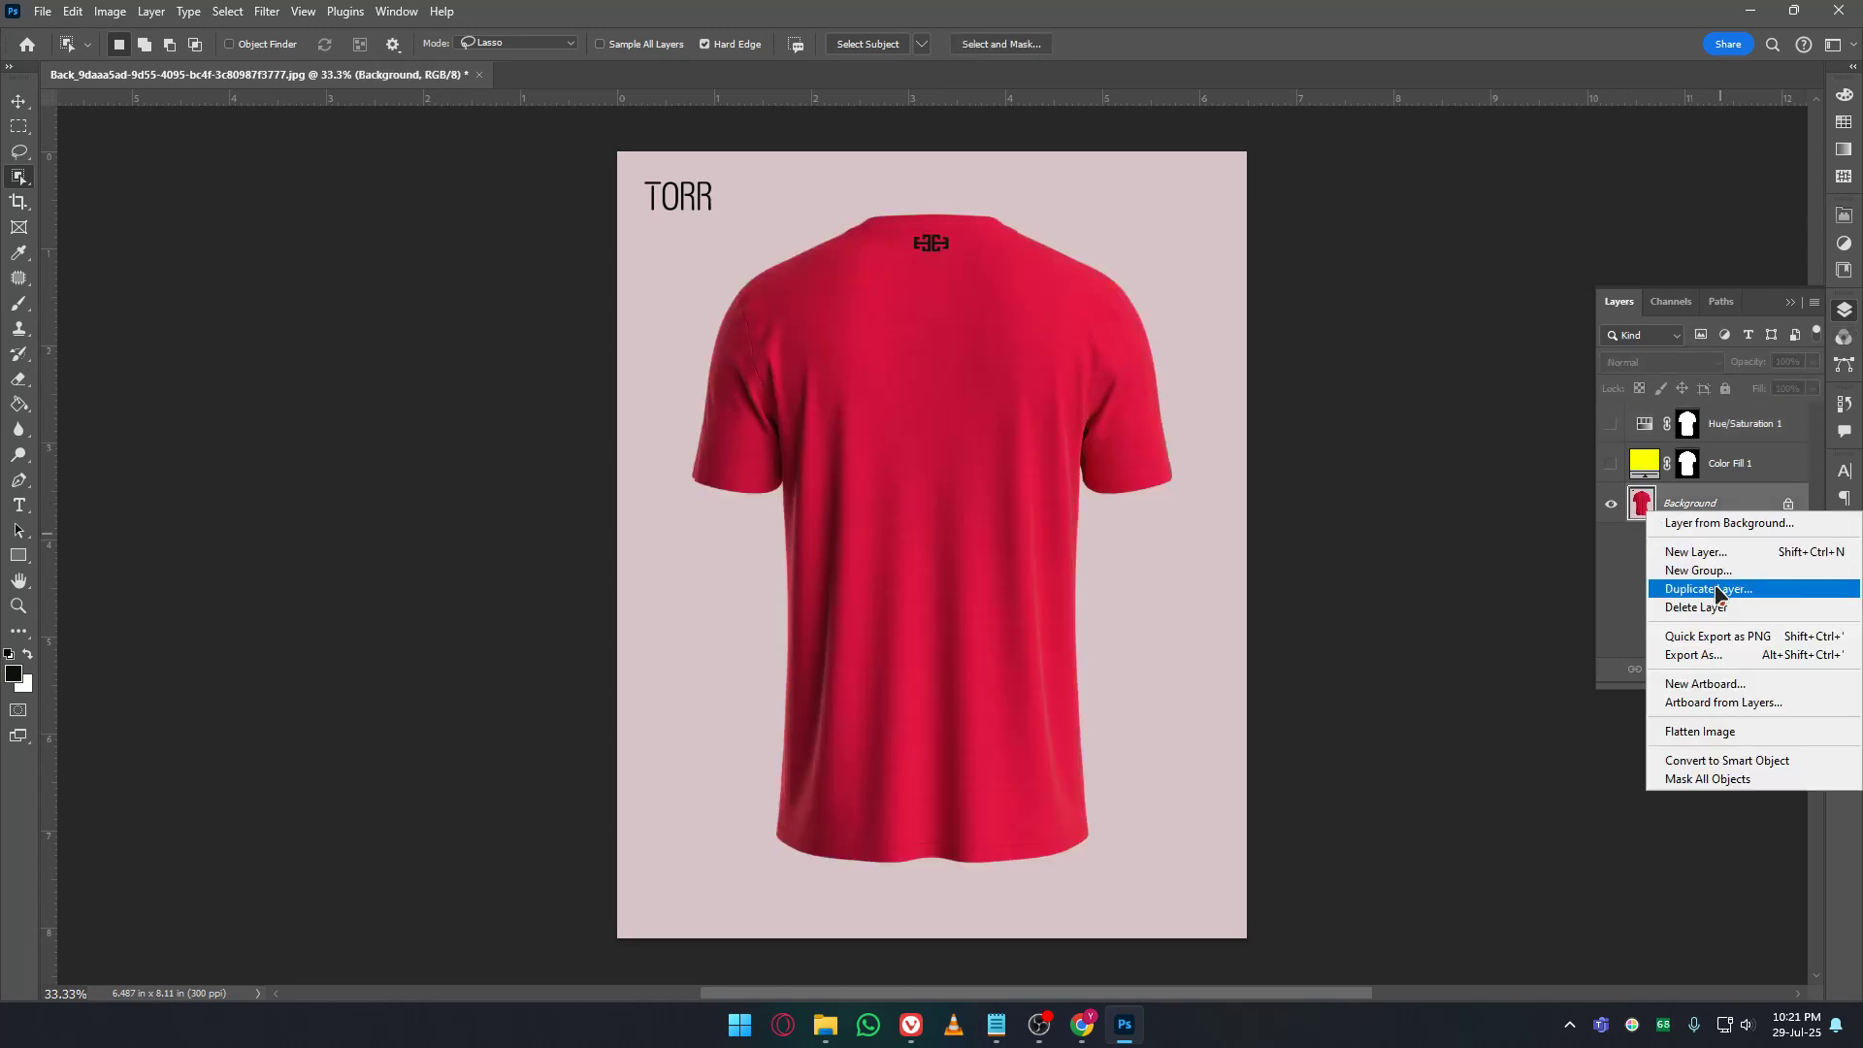
left_click(1715, 424)
left_click_drag(1737, 424, 1731, 465)
left_click(1610, 464)
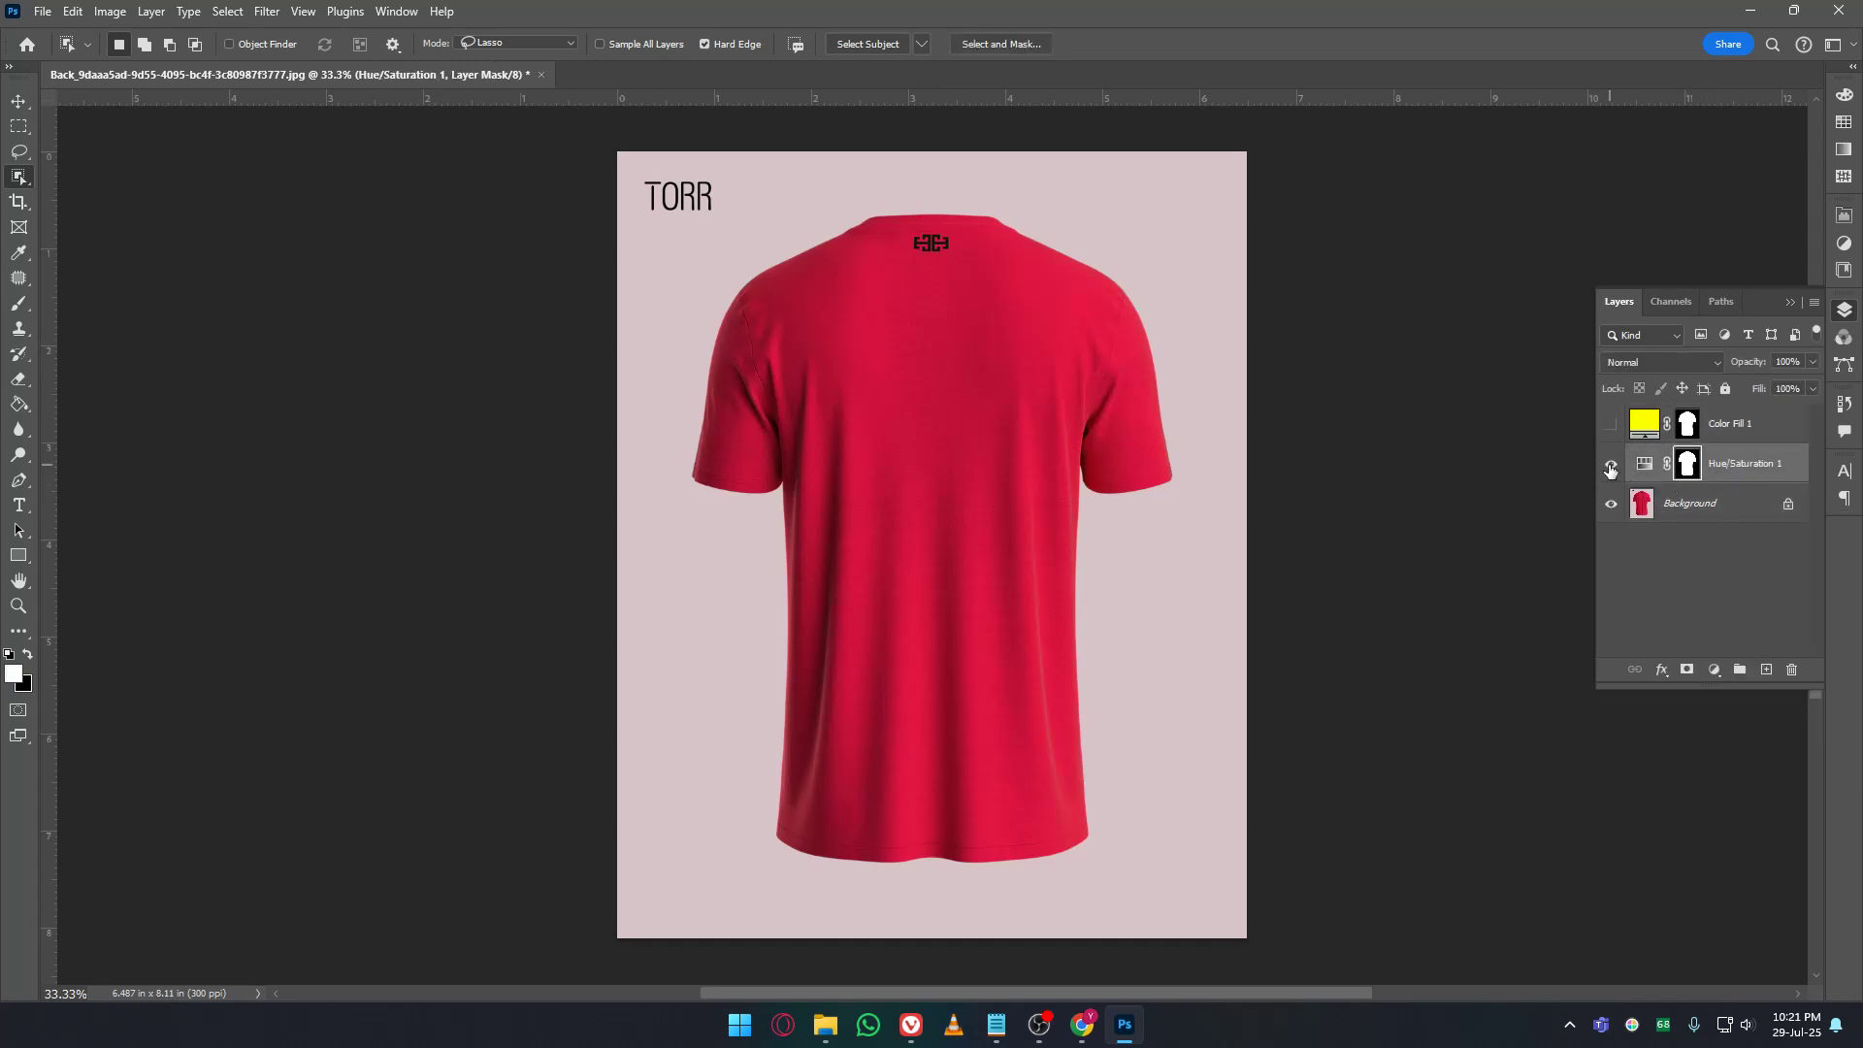
Turn the T-shirt light gray by setting the Hue/Saturation layer's Saturation to -100 and Lightness to +73.
left_click(1650, 470)
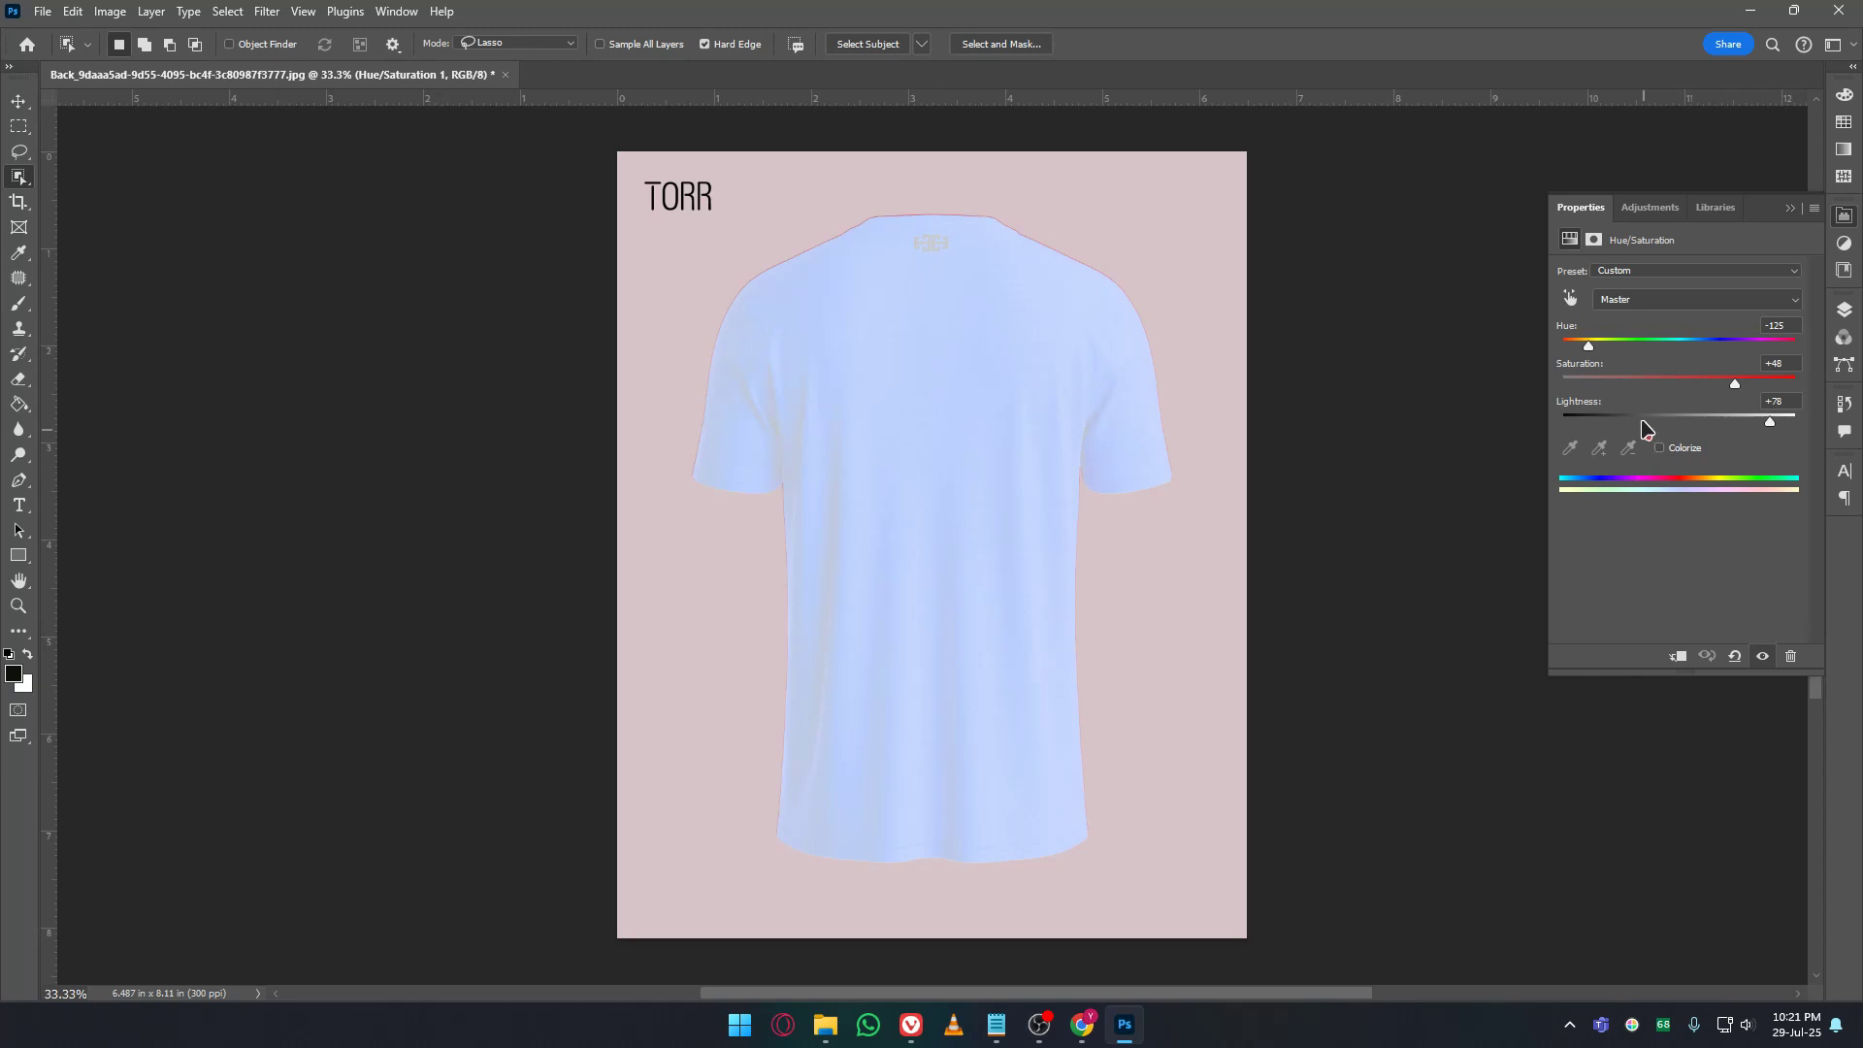
left_click_drag(1618, 384, 1470, 388)
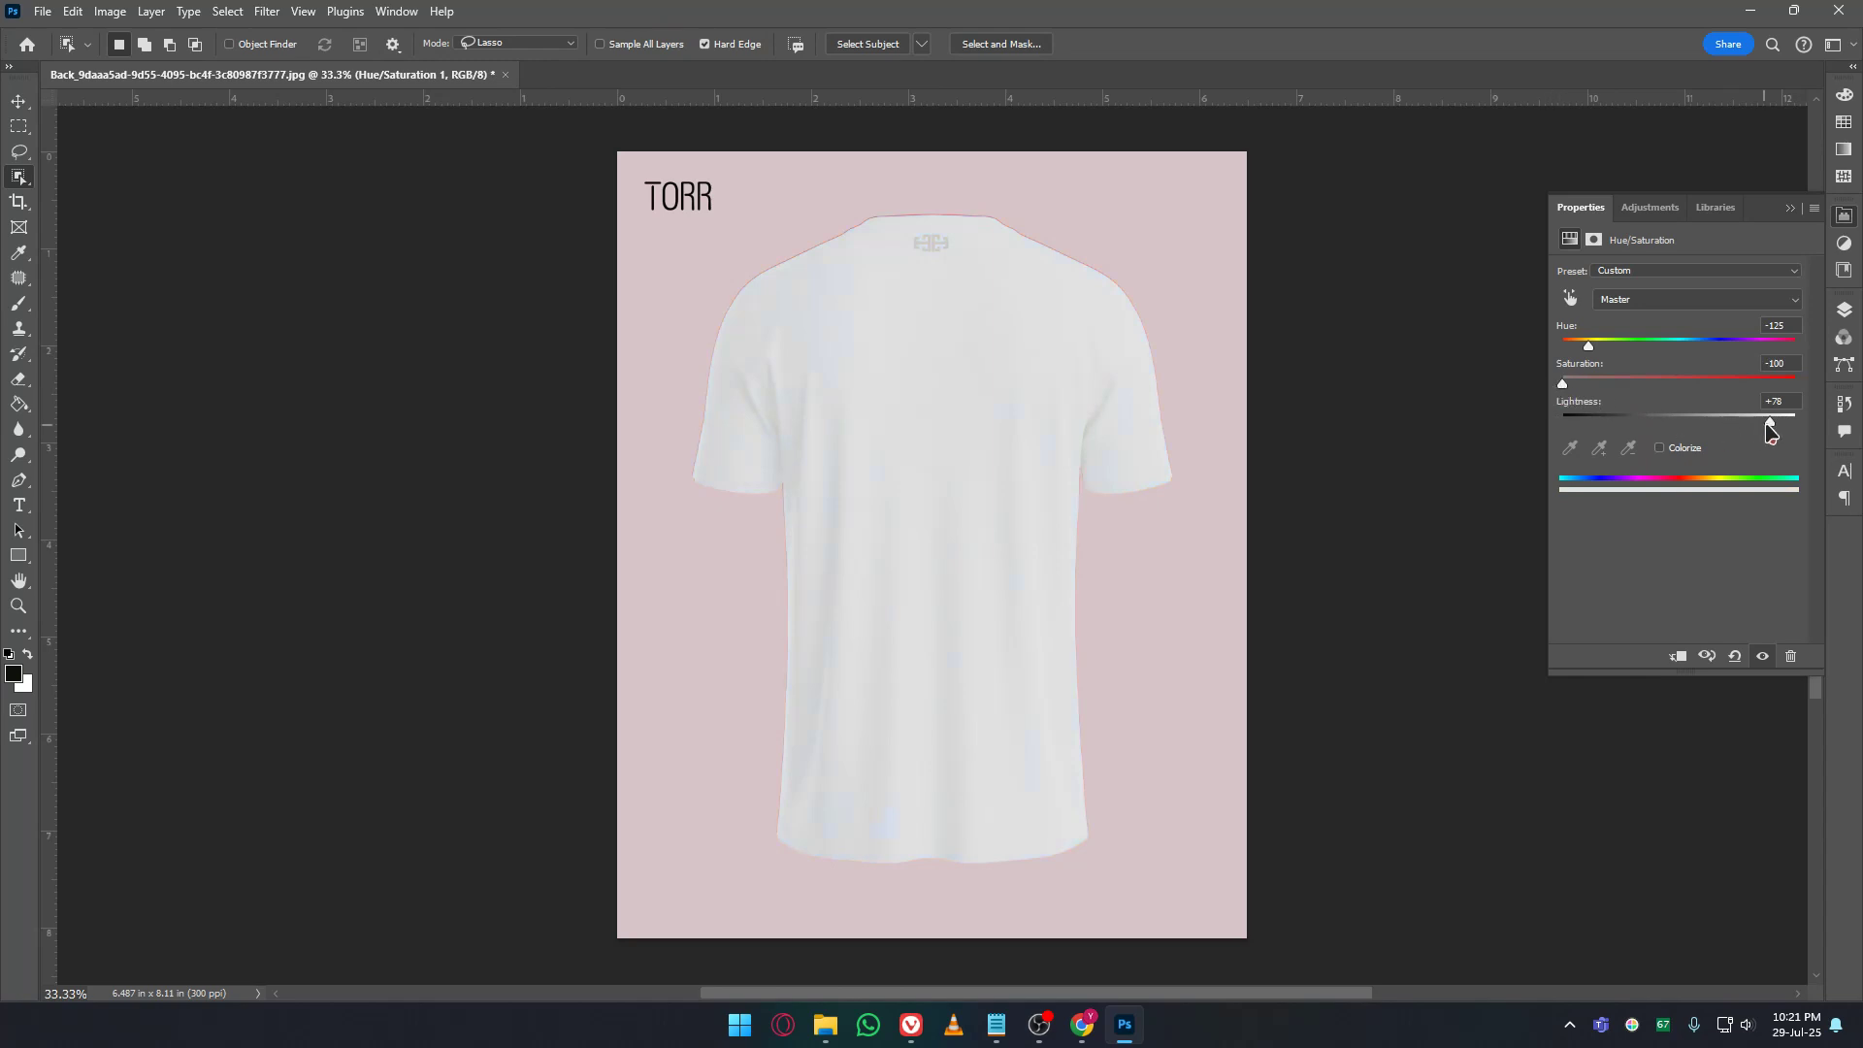
mouse_move(1770, 422)
left_mouse_down()
mouse_move(1754, 423)
mouse_move(1794, 423)
left_mouse_up()
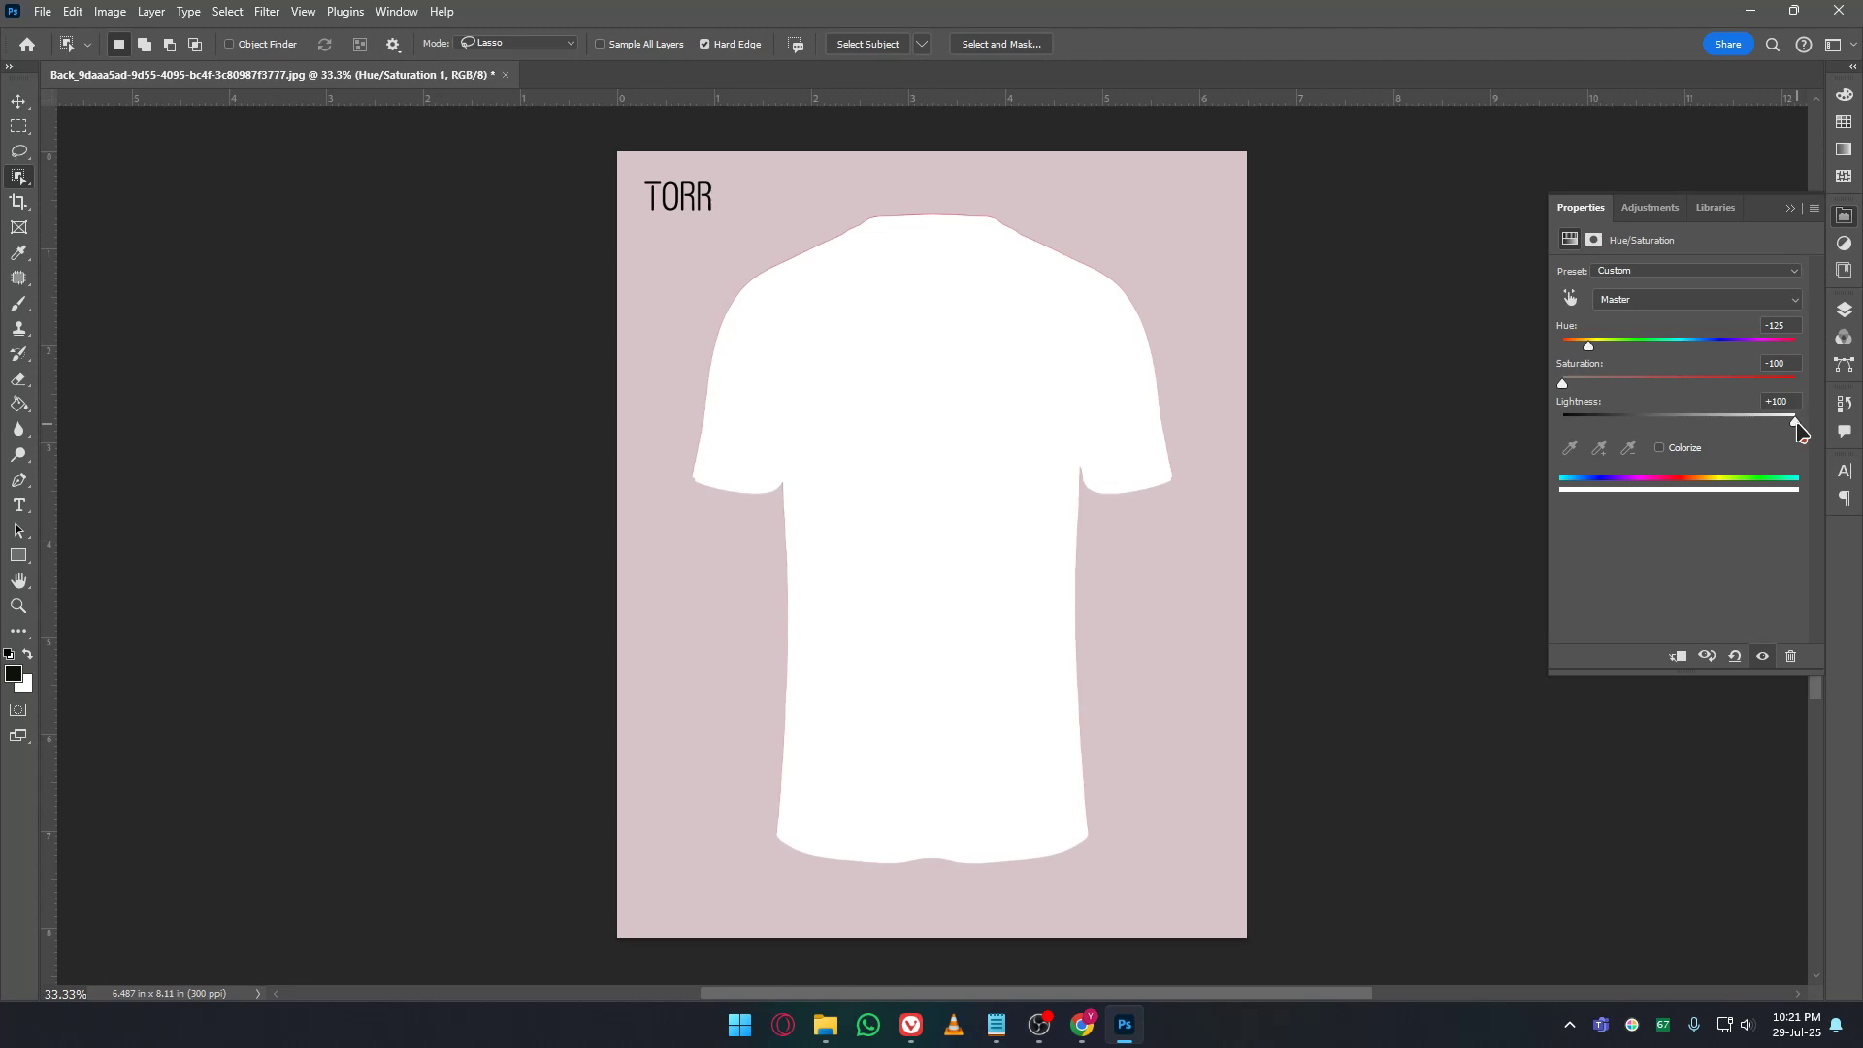
left_click_drag(1796, 424, 1766, 437)
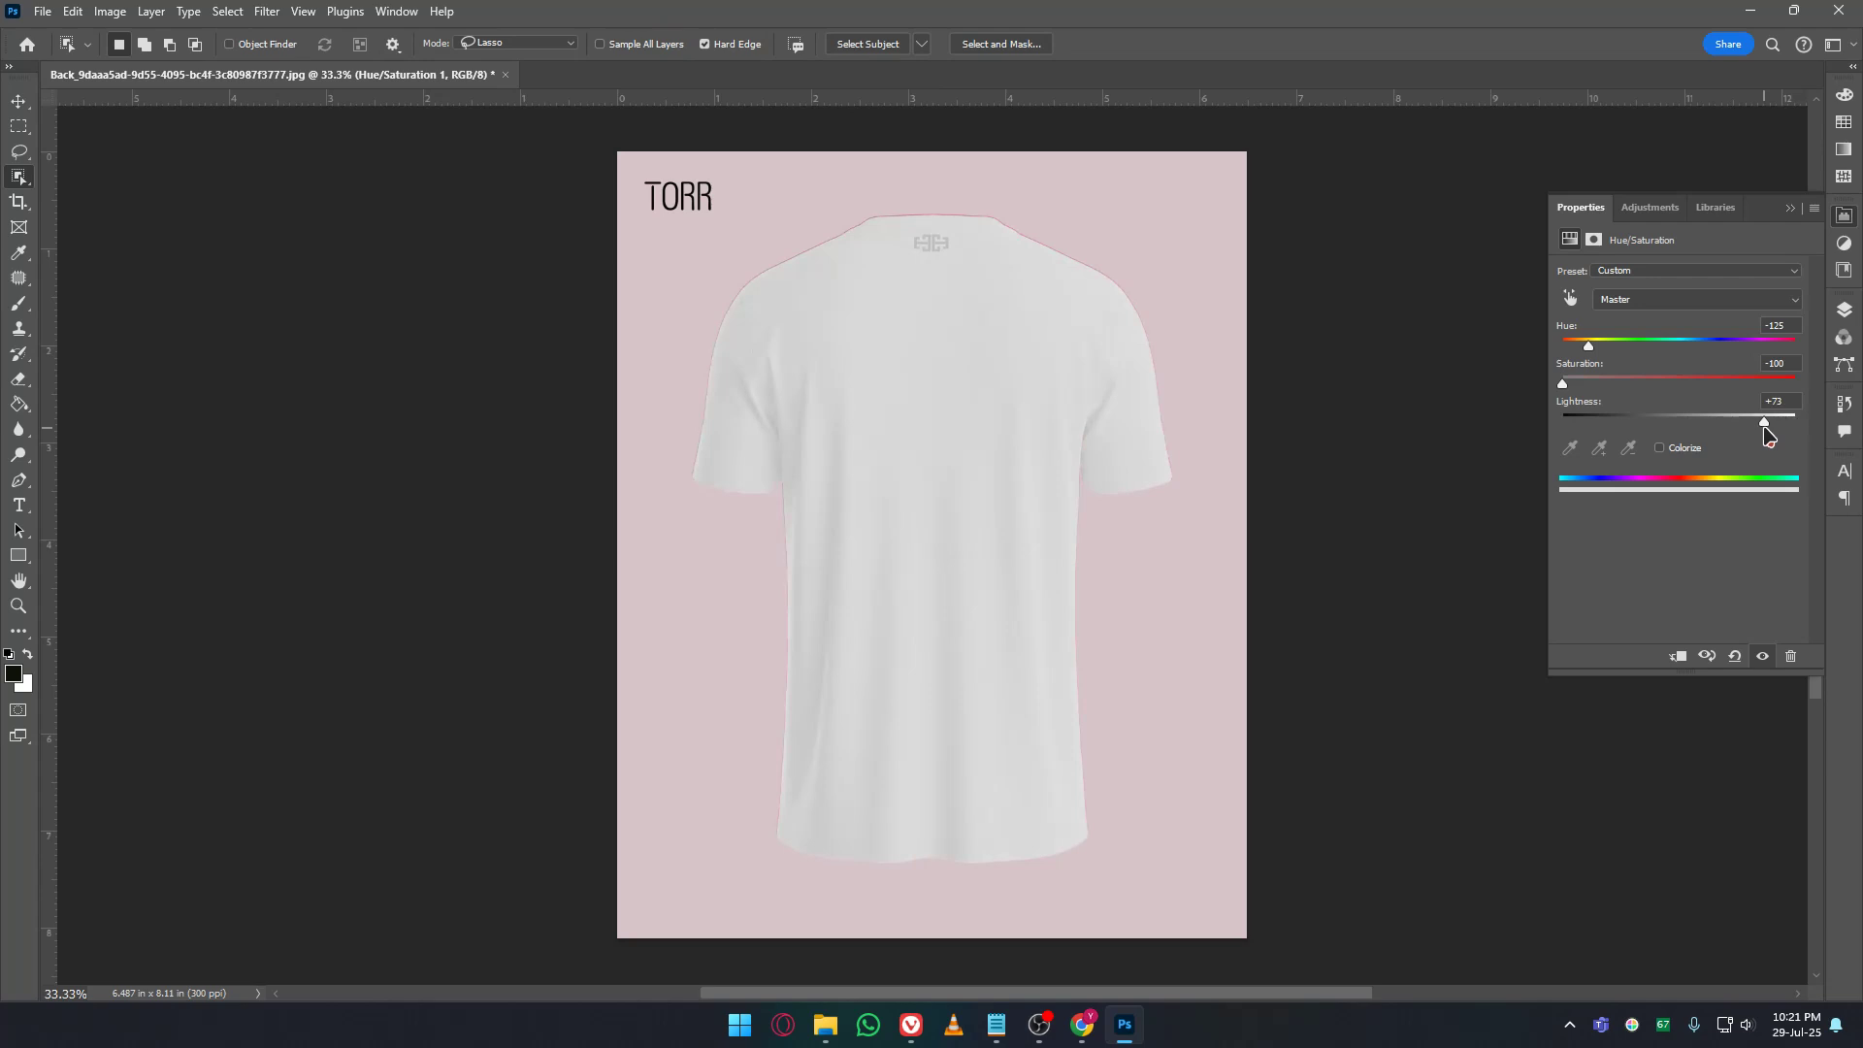
mouse_move(1563, 386)
left_mouse_down()
mouse_move(1820, 393)
mouse_move(1545, 385)
left_mouse_up()
left_click(1843, 215)
left_click(1843, 308)
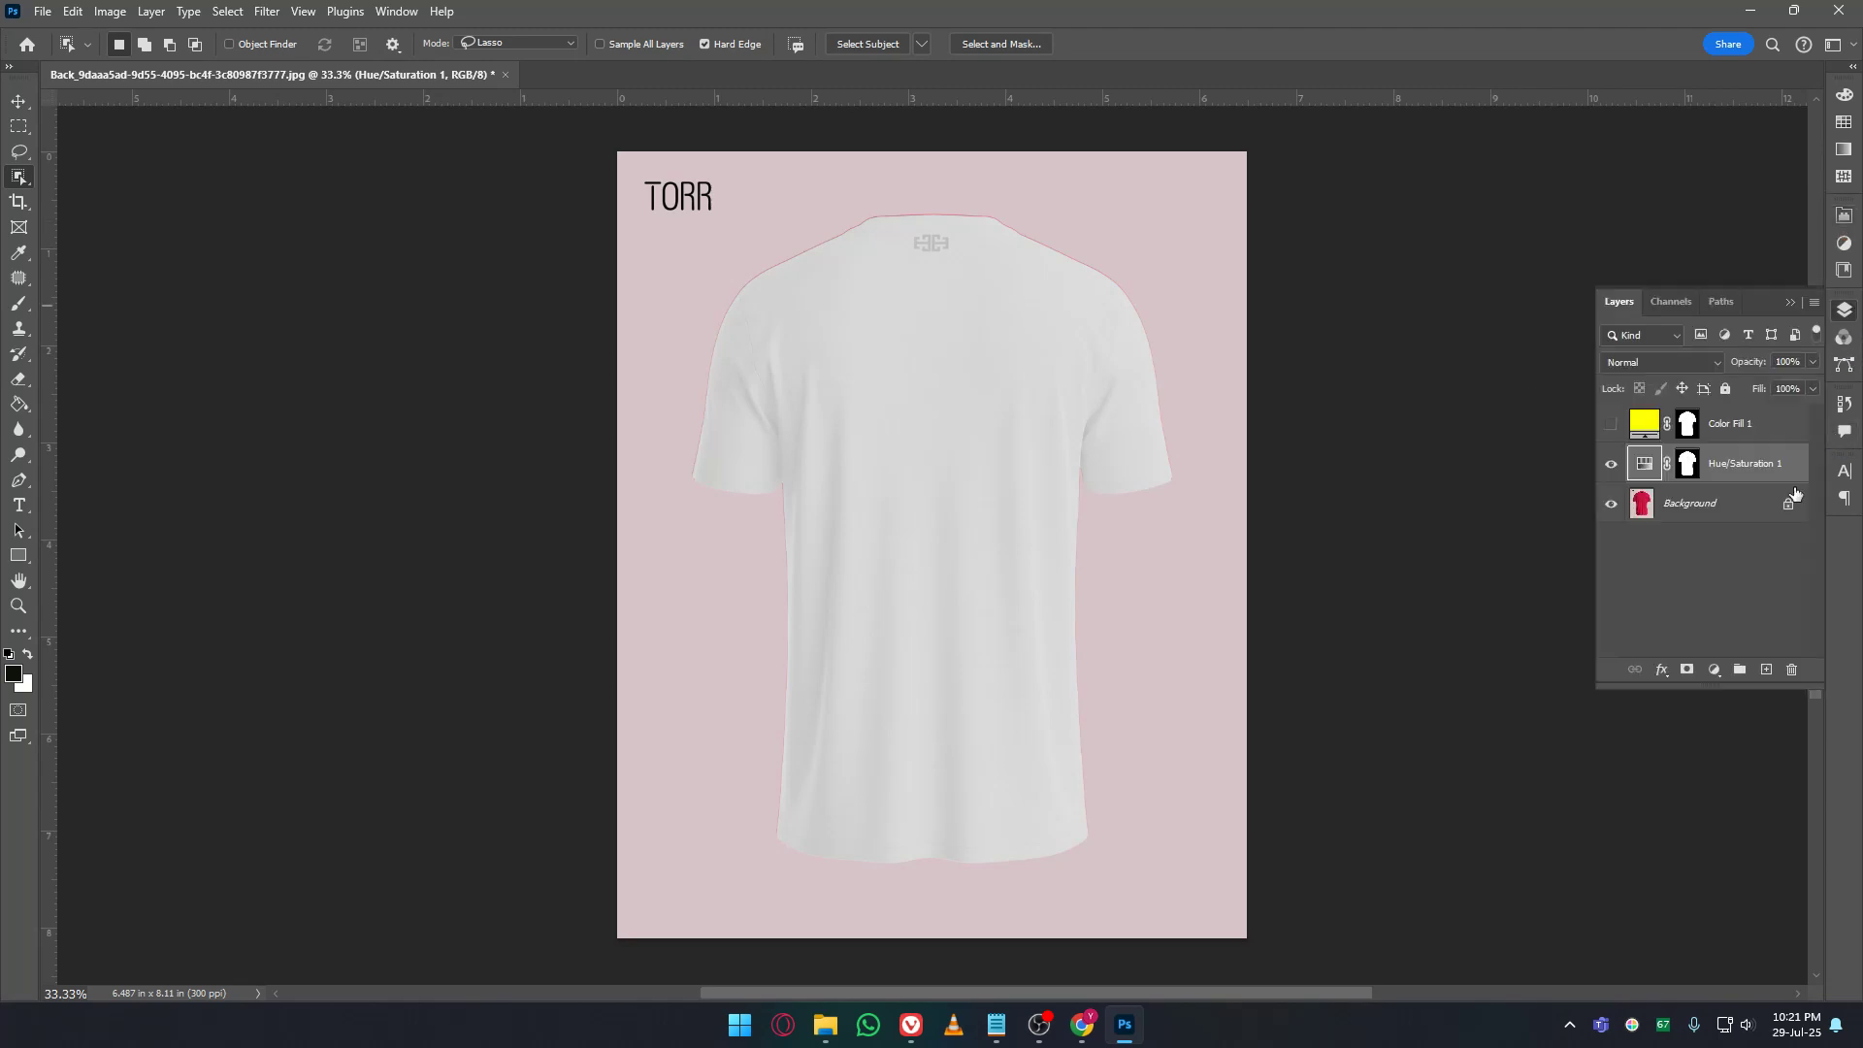
Duplicate the Background layer and merge all visible layers, including the Hue/Saturation adjustment, into the Background.
left_click(1725, 504, "ctrl")
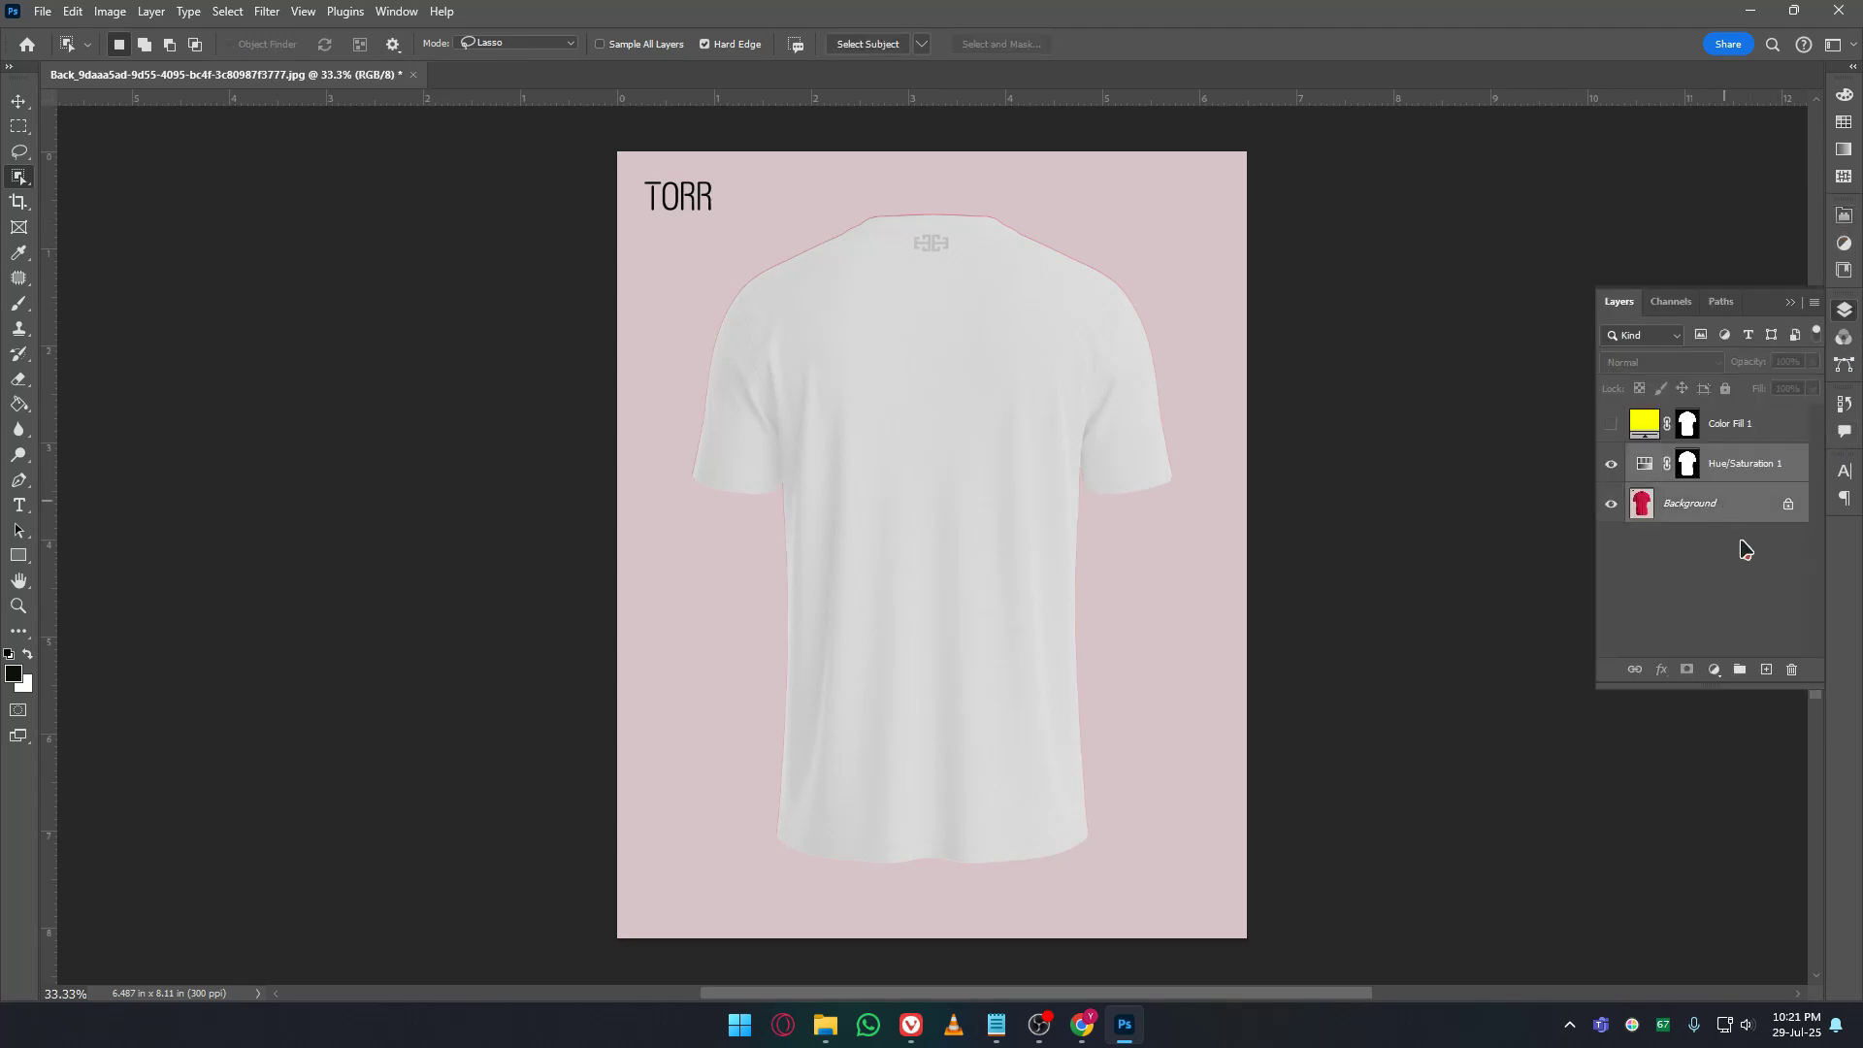
left_click(1747, 553)
left_click(1712, 517)
key("ctrl+j")
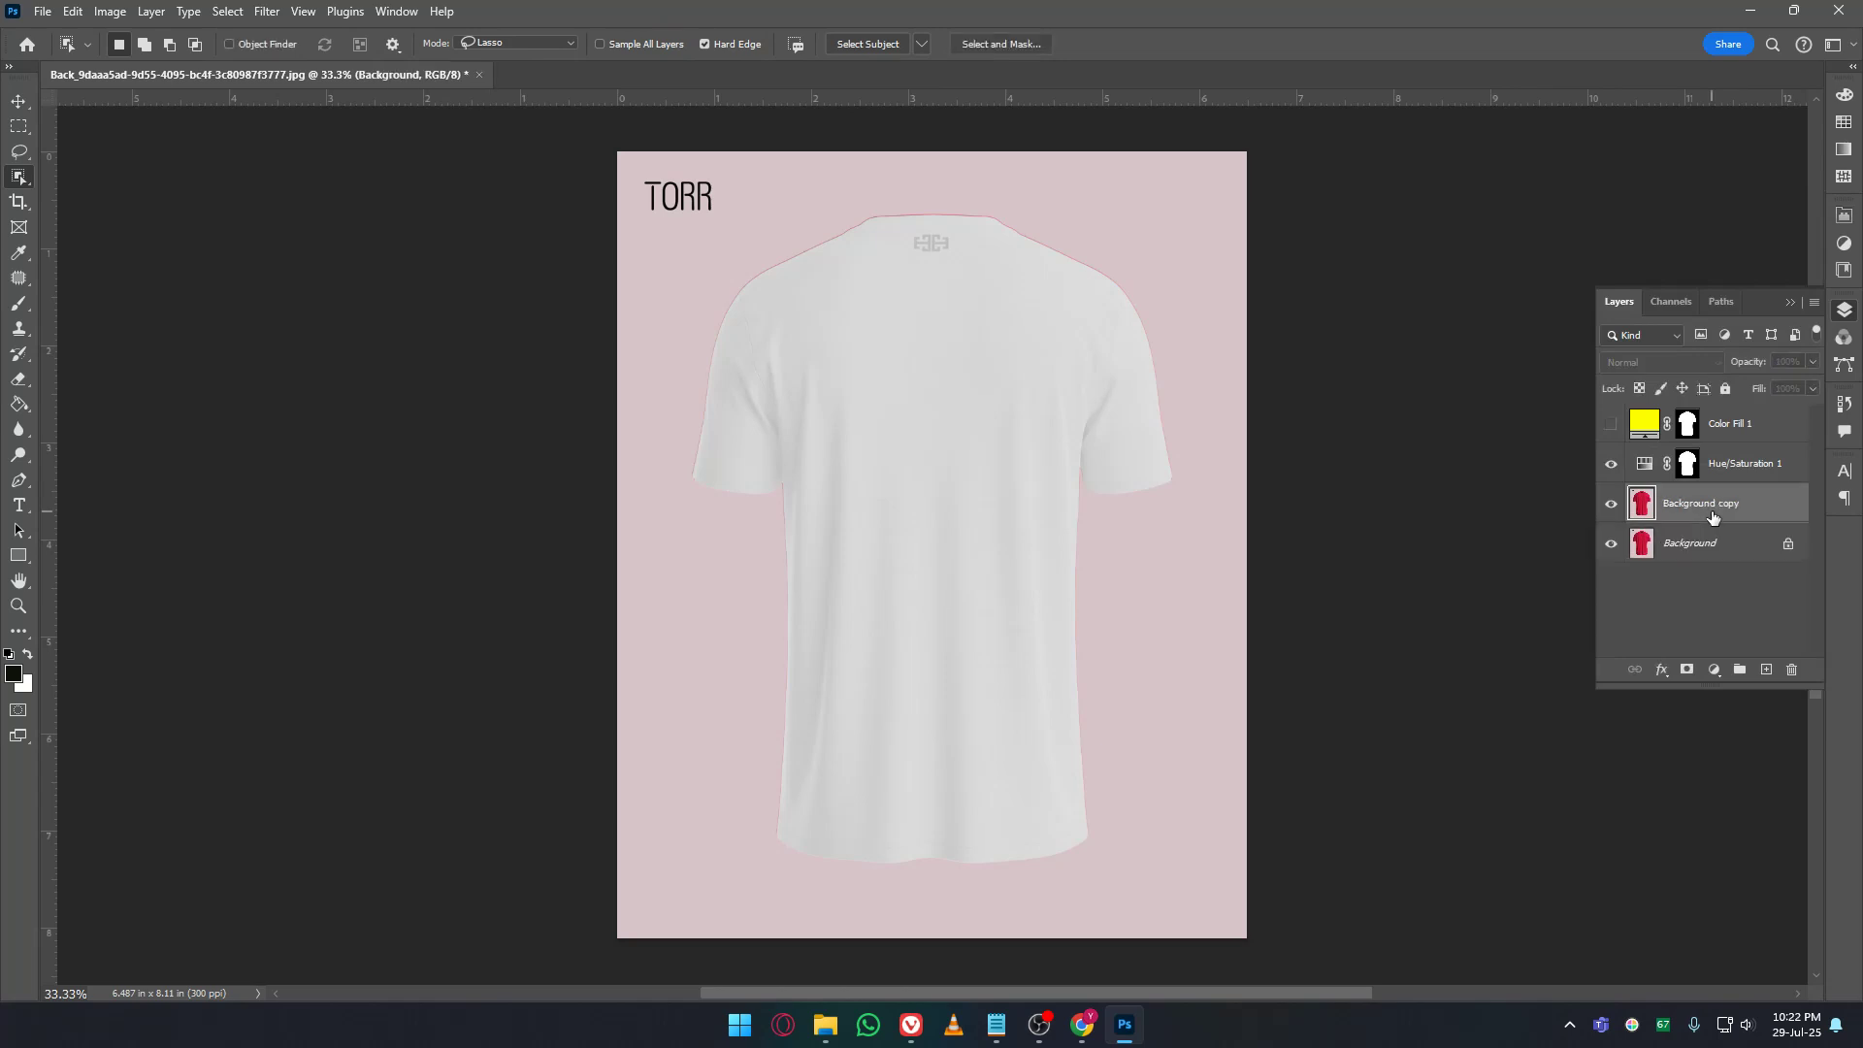
left_click(1736, 472, "ctrl")
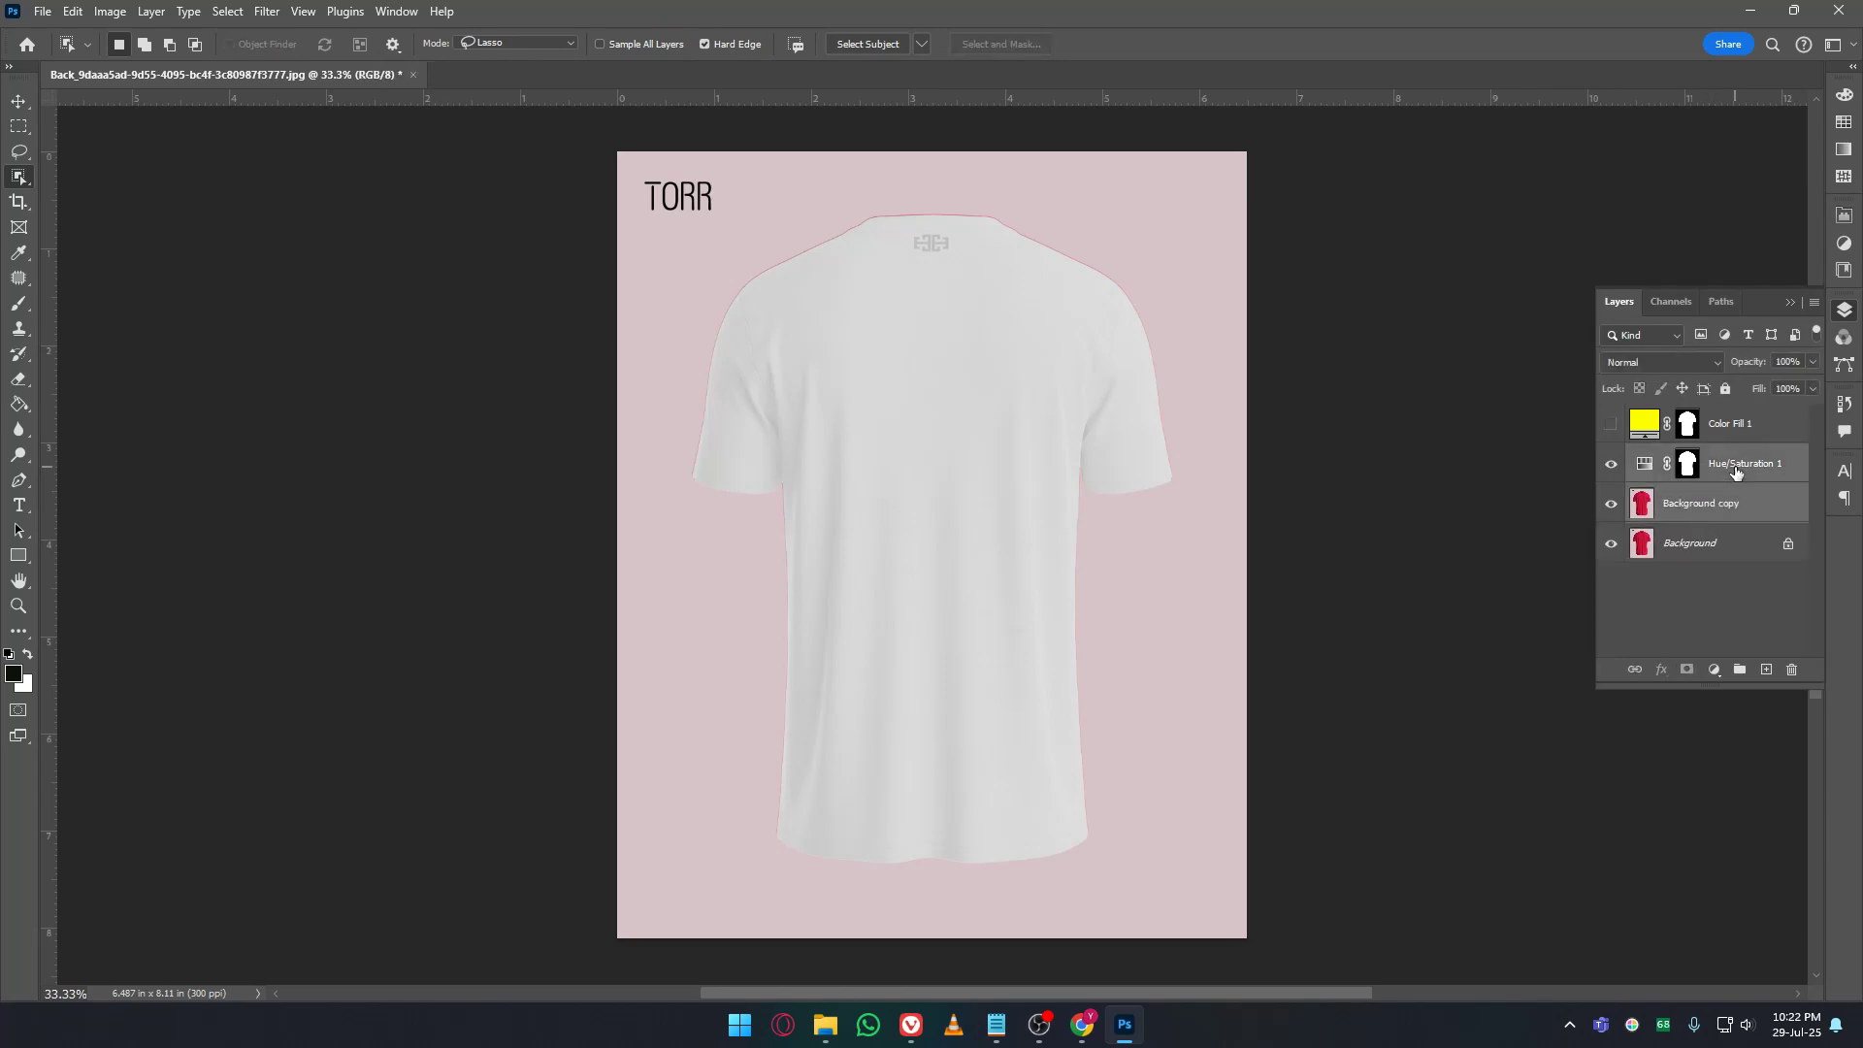
key("ctrl+shift+e")
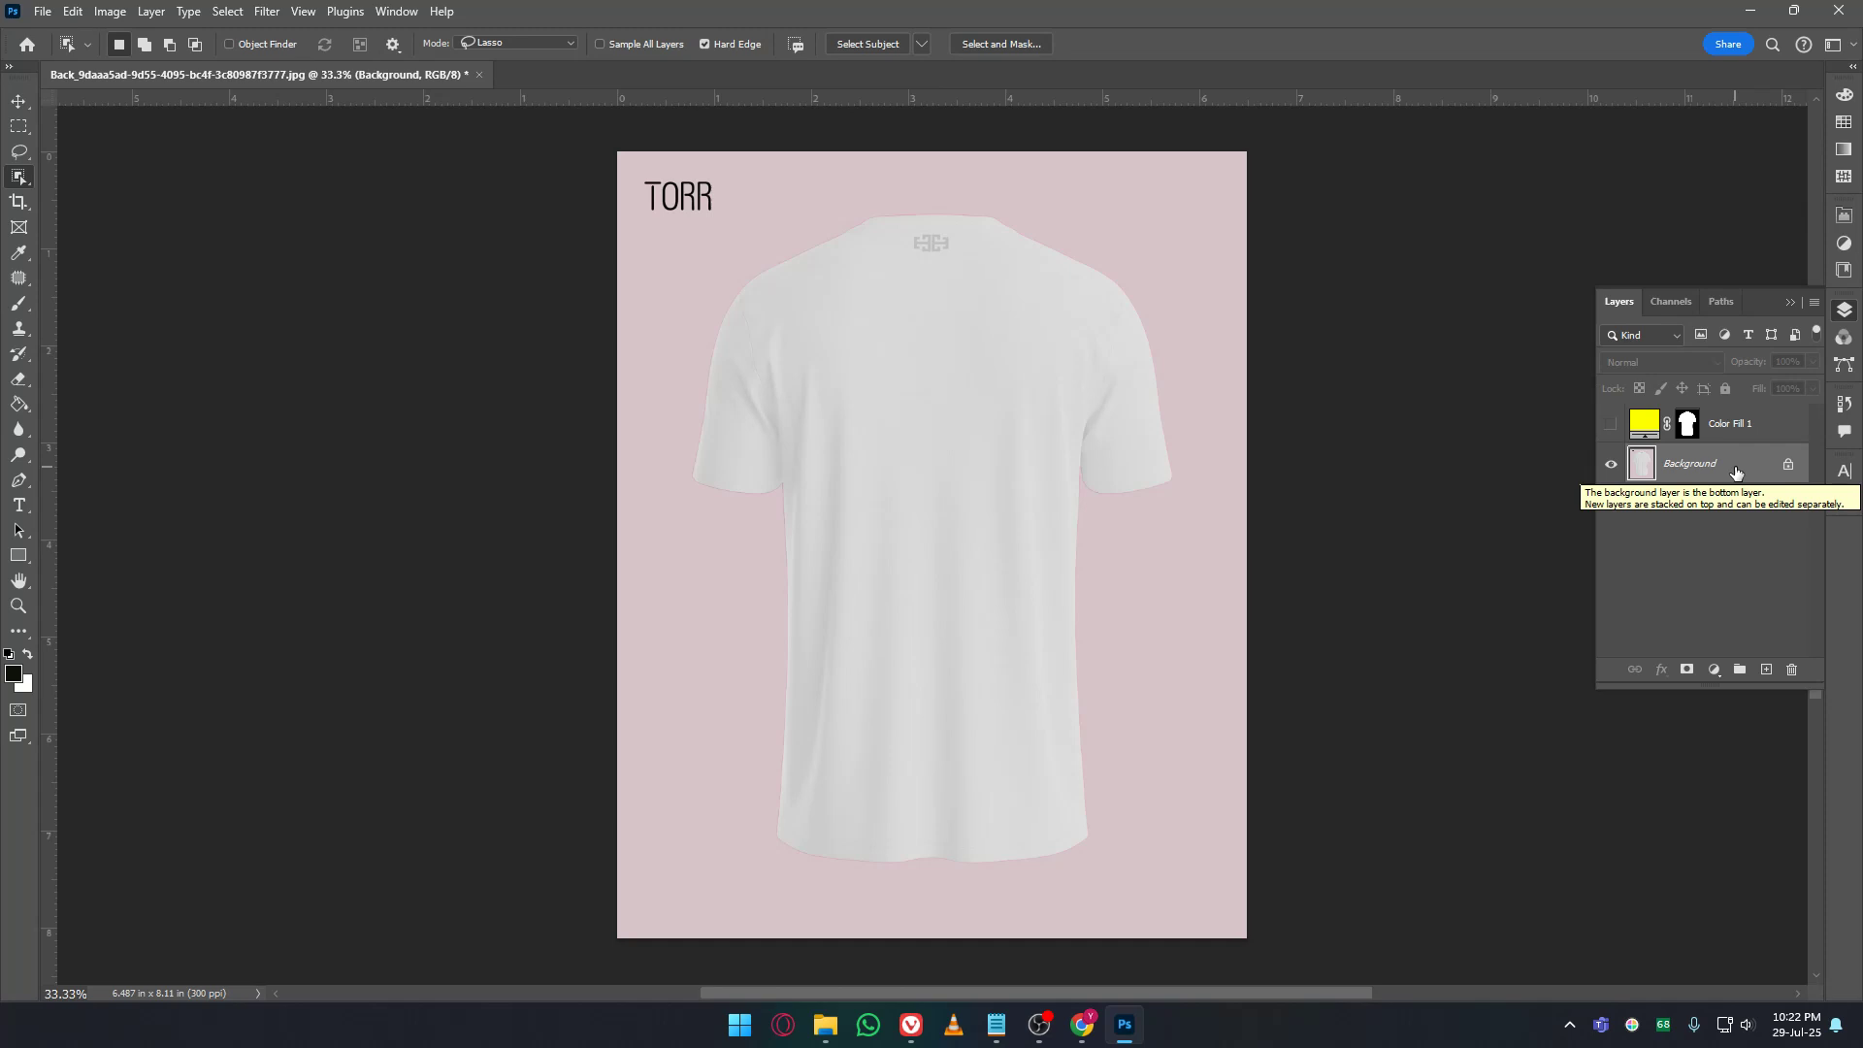
left_click(1698, 522)
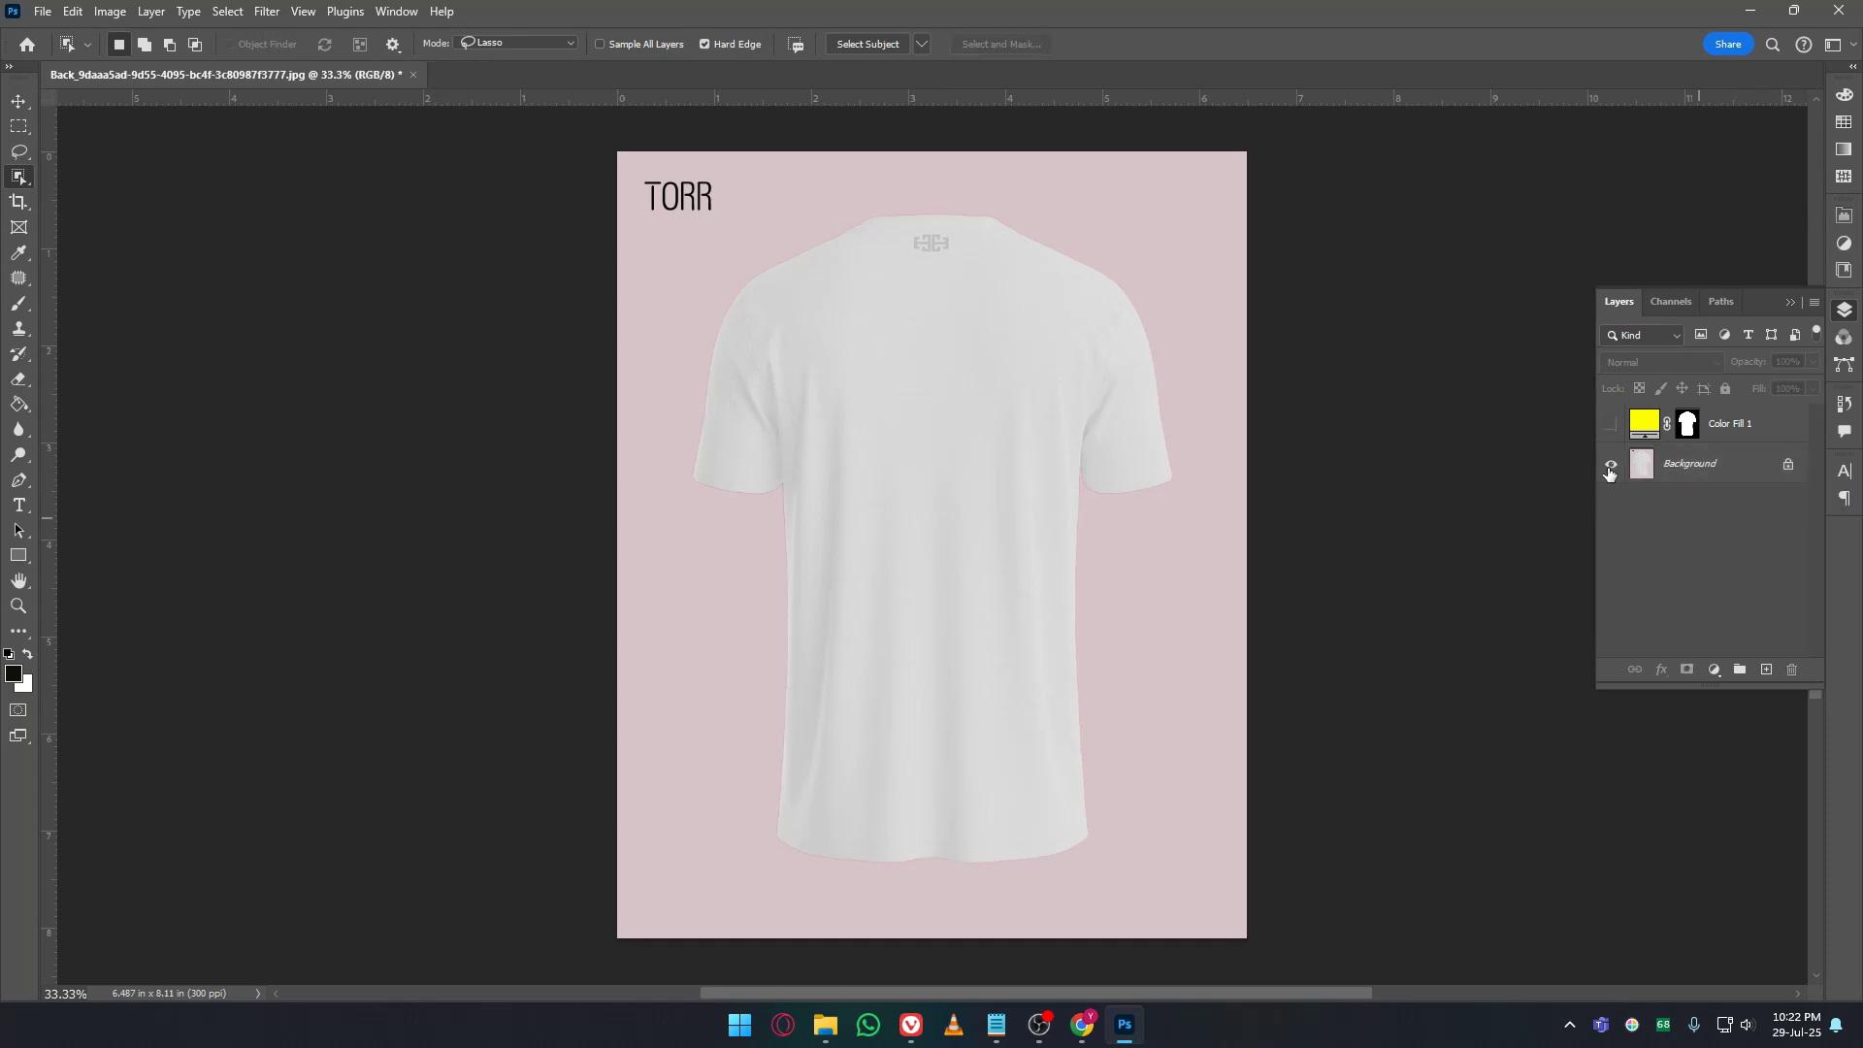
left_click(1610, 467)
left_click(1609, 467)
Add a new Hue/Saturation adjustment layer with Colorize enabled and set its Hue to 122.
left_click(19, 103)
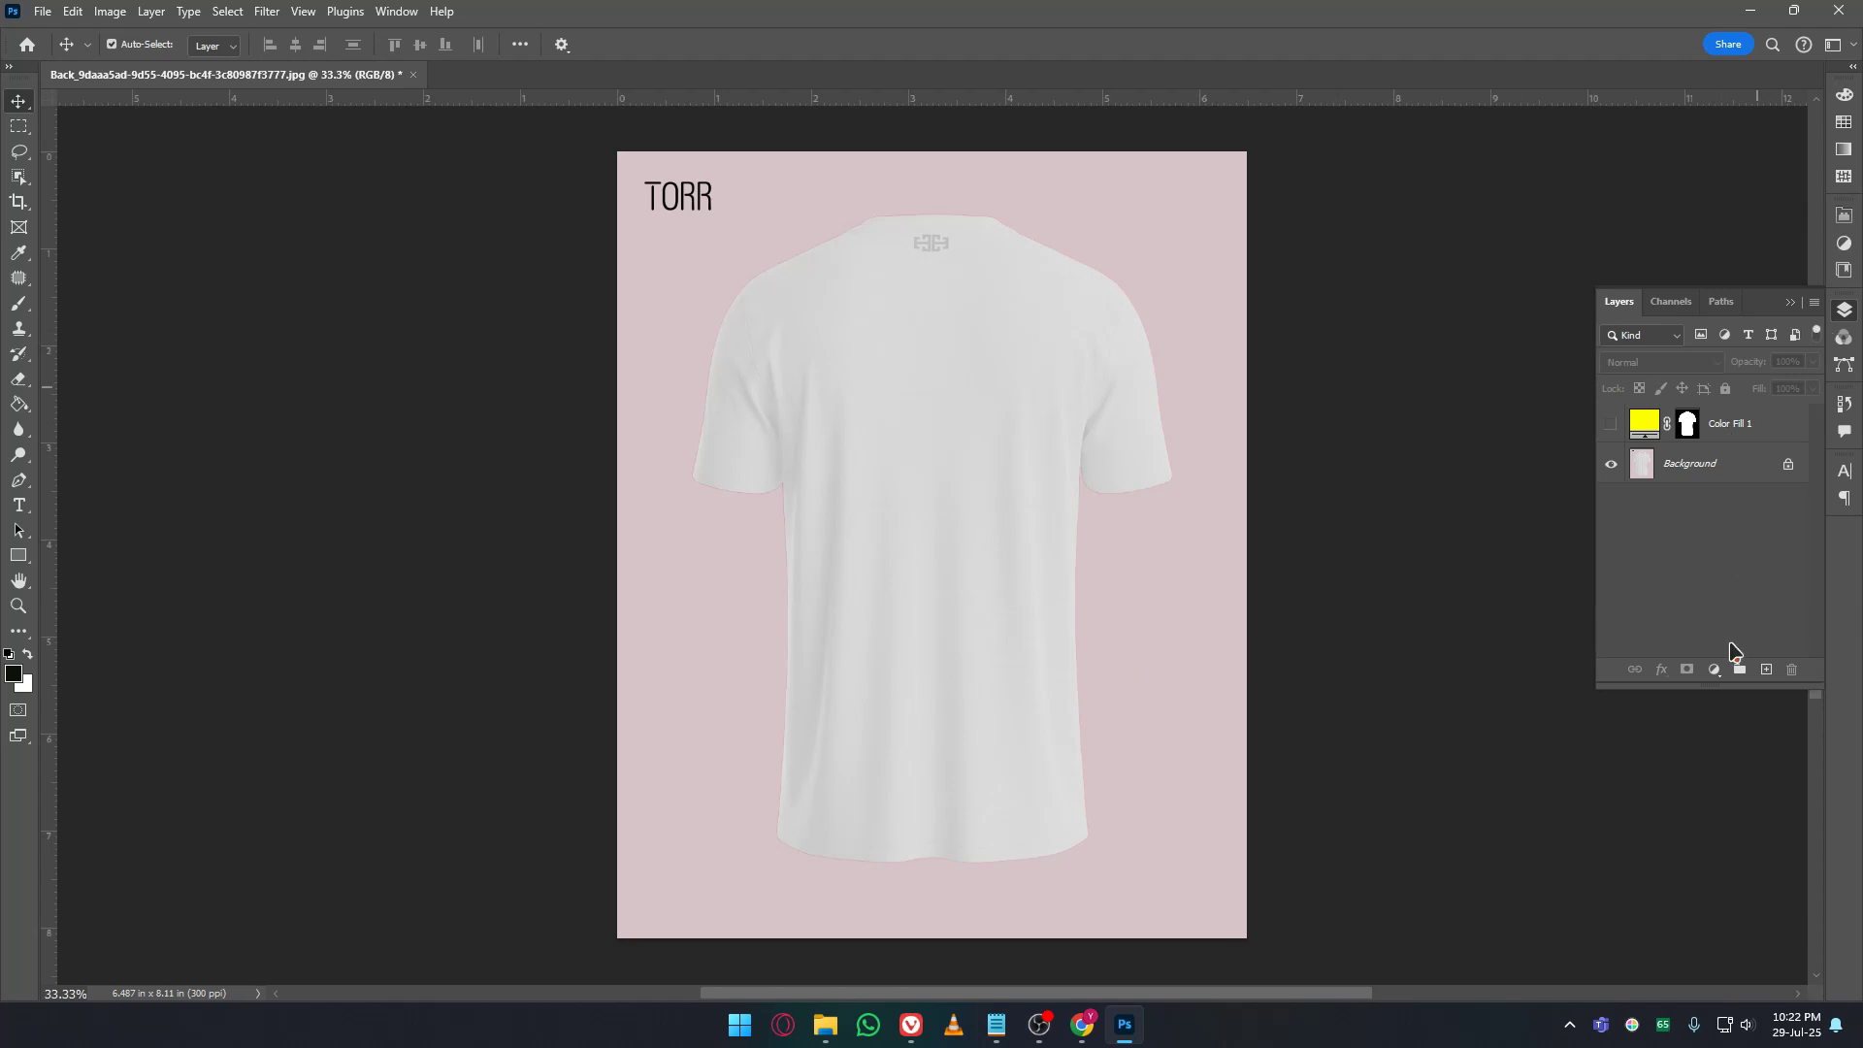
left_click(1715, 669)
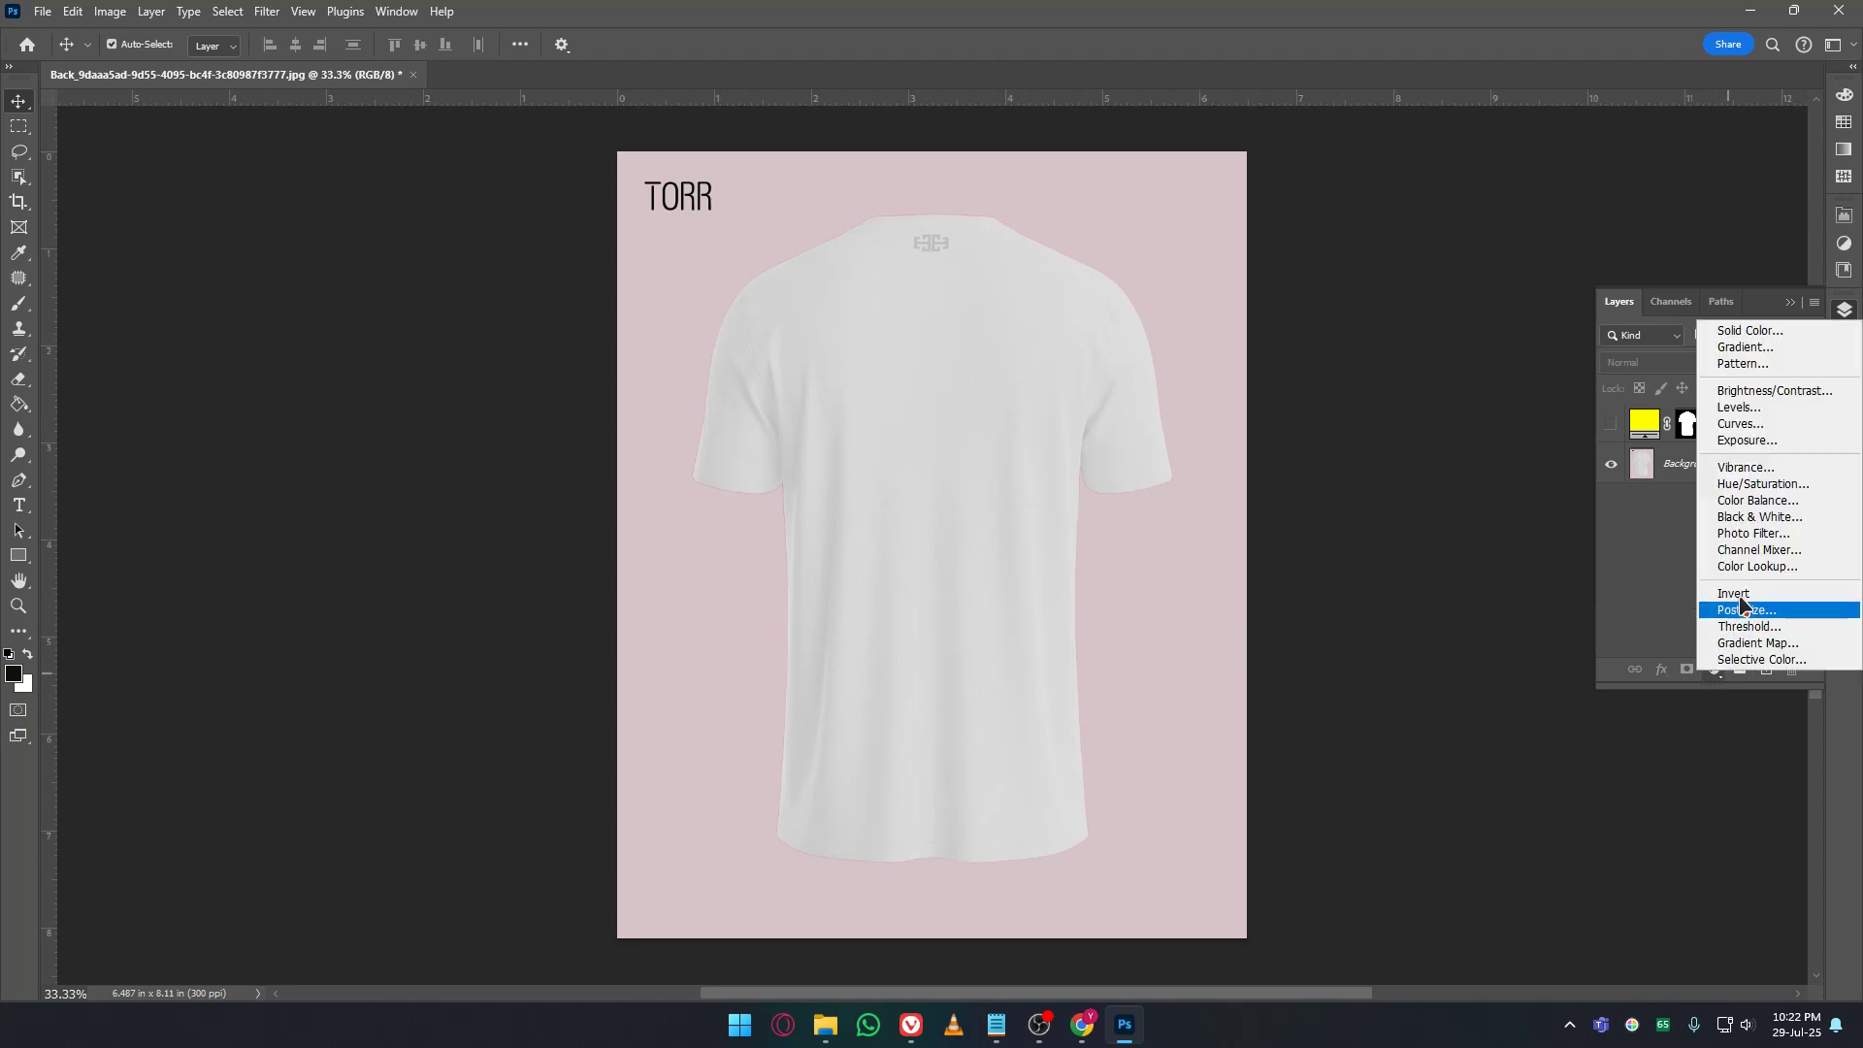
left_click(1762, 485)
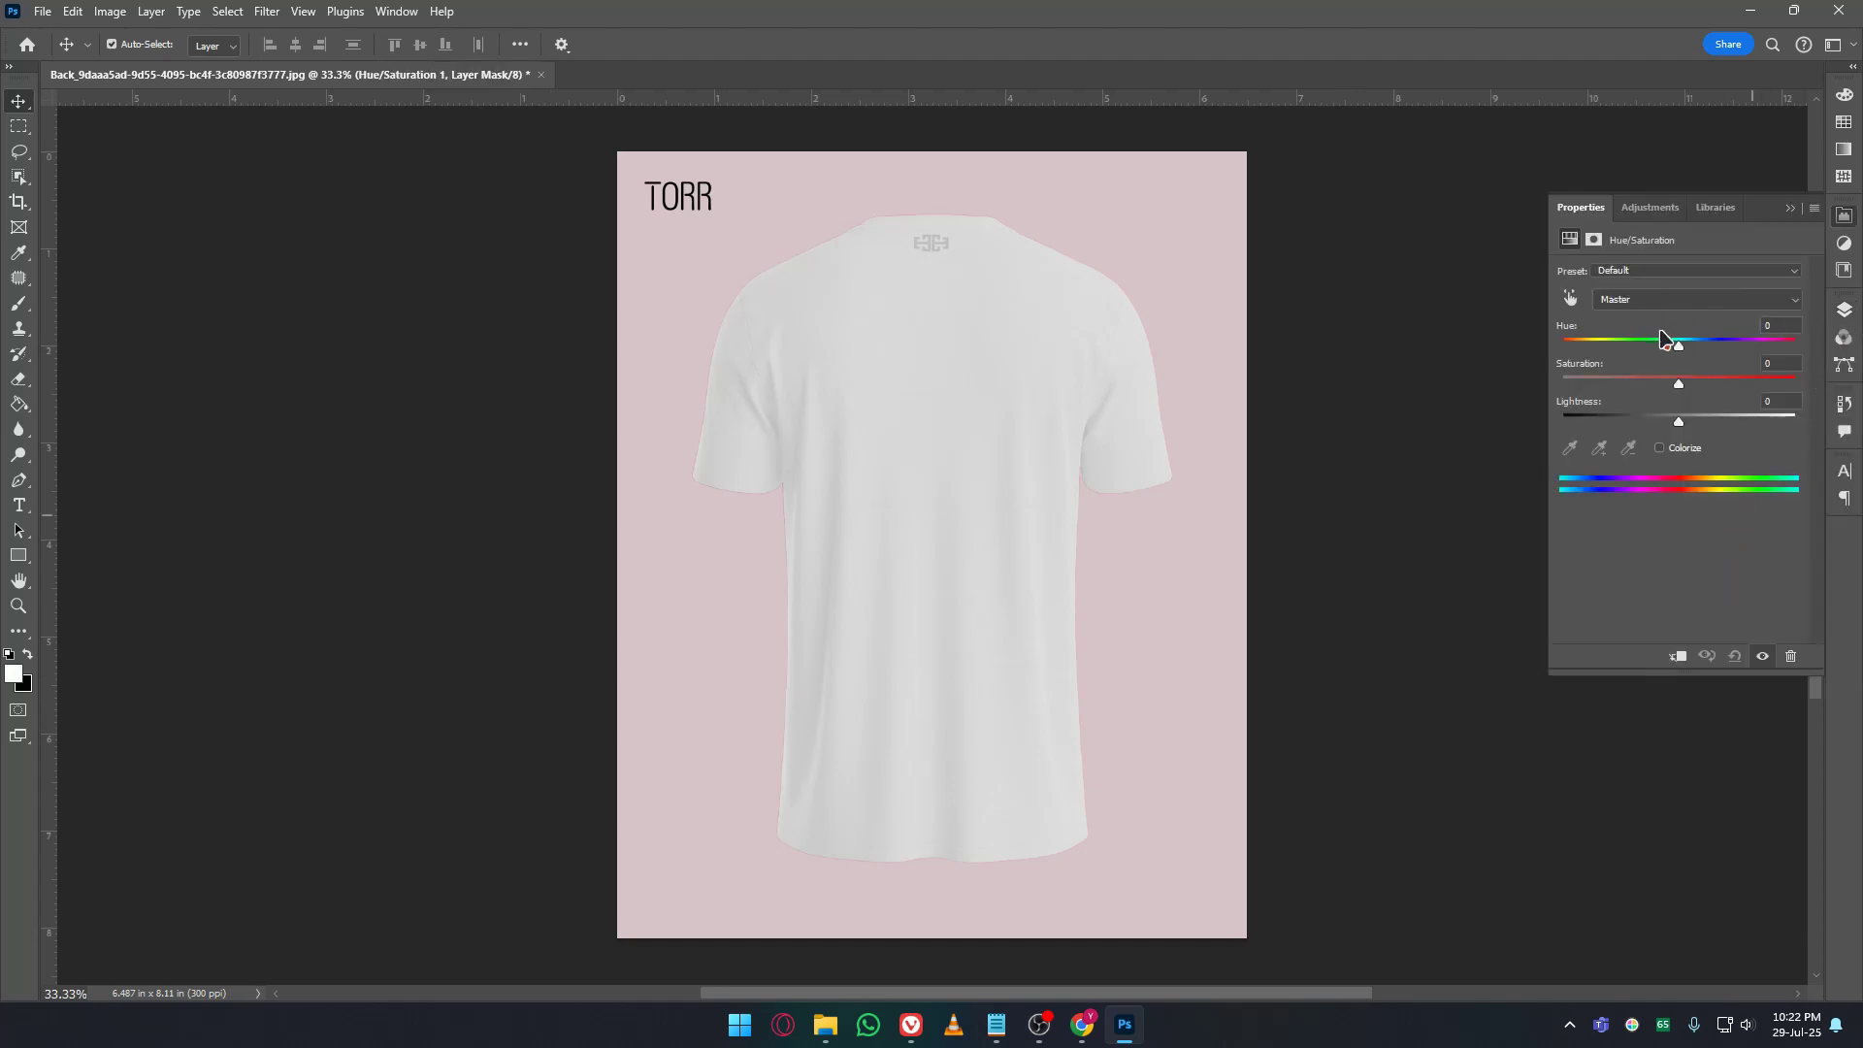
left_click(1677, 348)
left_click_drag(1736, 354, 1481, 353)
mouse_move(1656, 355)
left_mouse_down()
mouse_move(1800, 355)
mouse_move(1591, 355)
mouse_move(1799, 357)
mouse_move(1548, 357)
mouse_move(1640, 357)
left_mouse_up()
left_click(1662, 449)
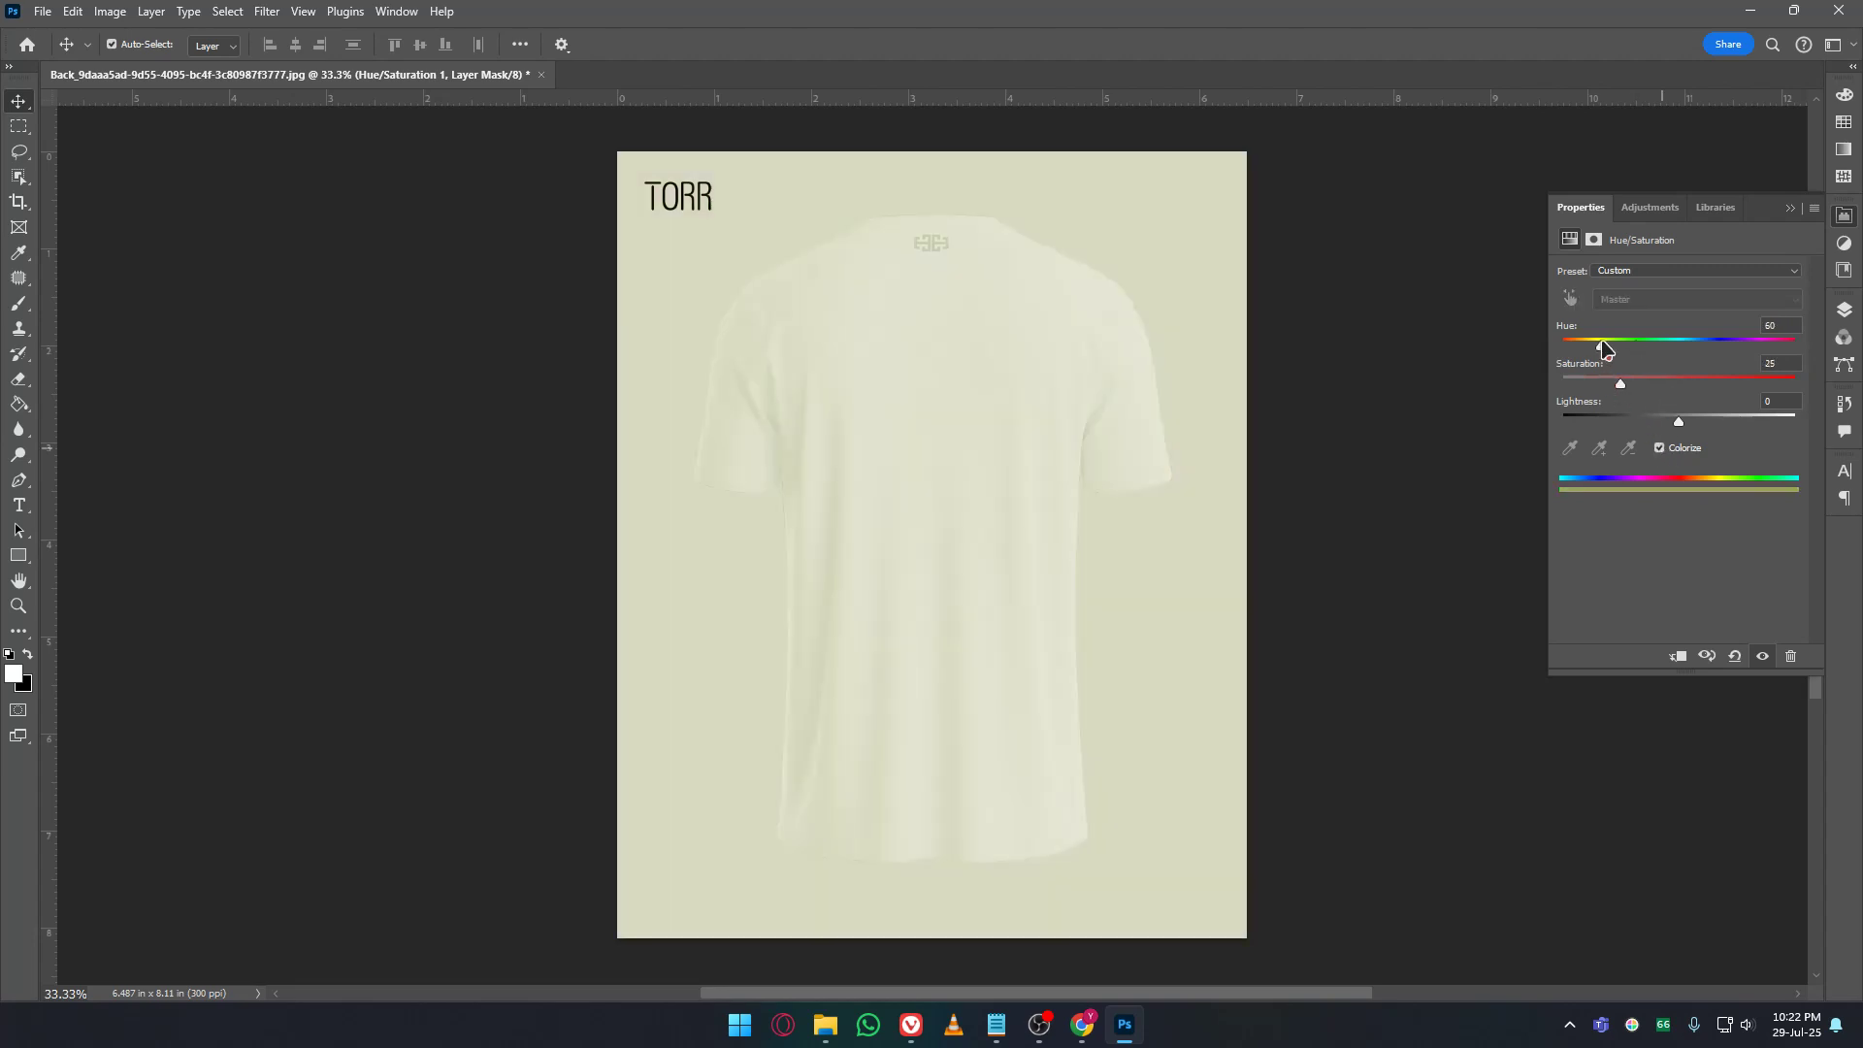
left_click_drag(1601, 348, 1667, 350)
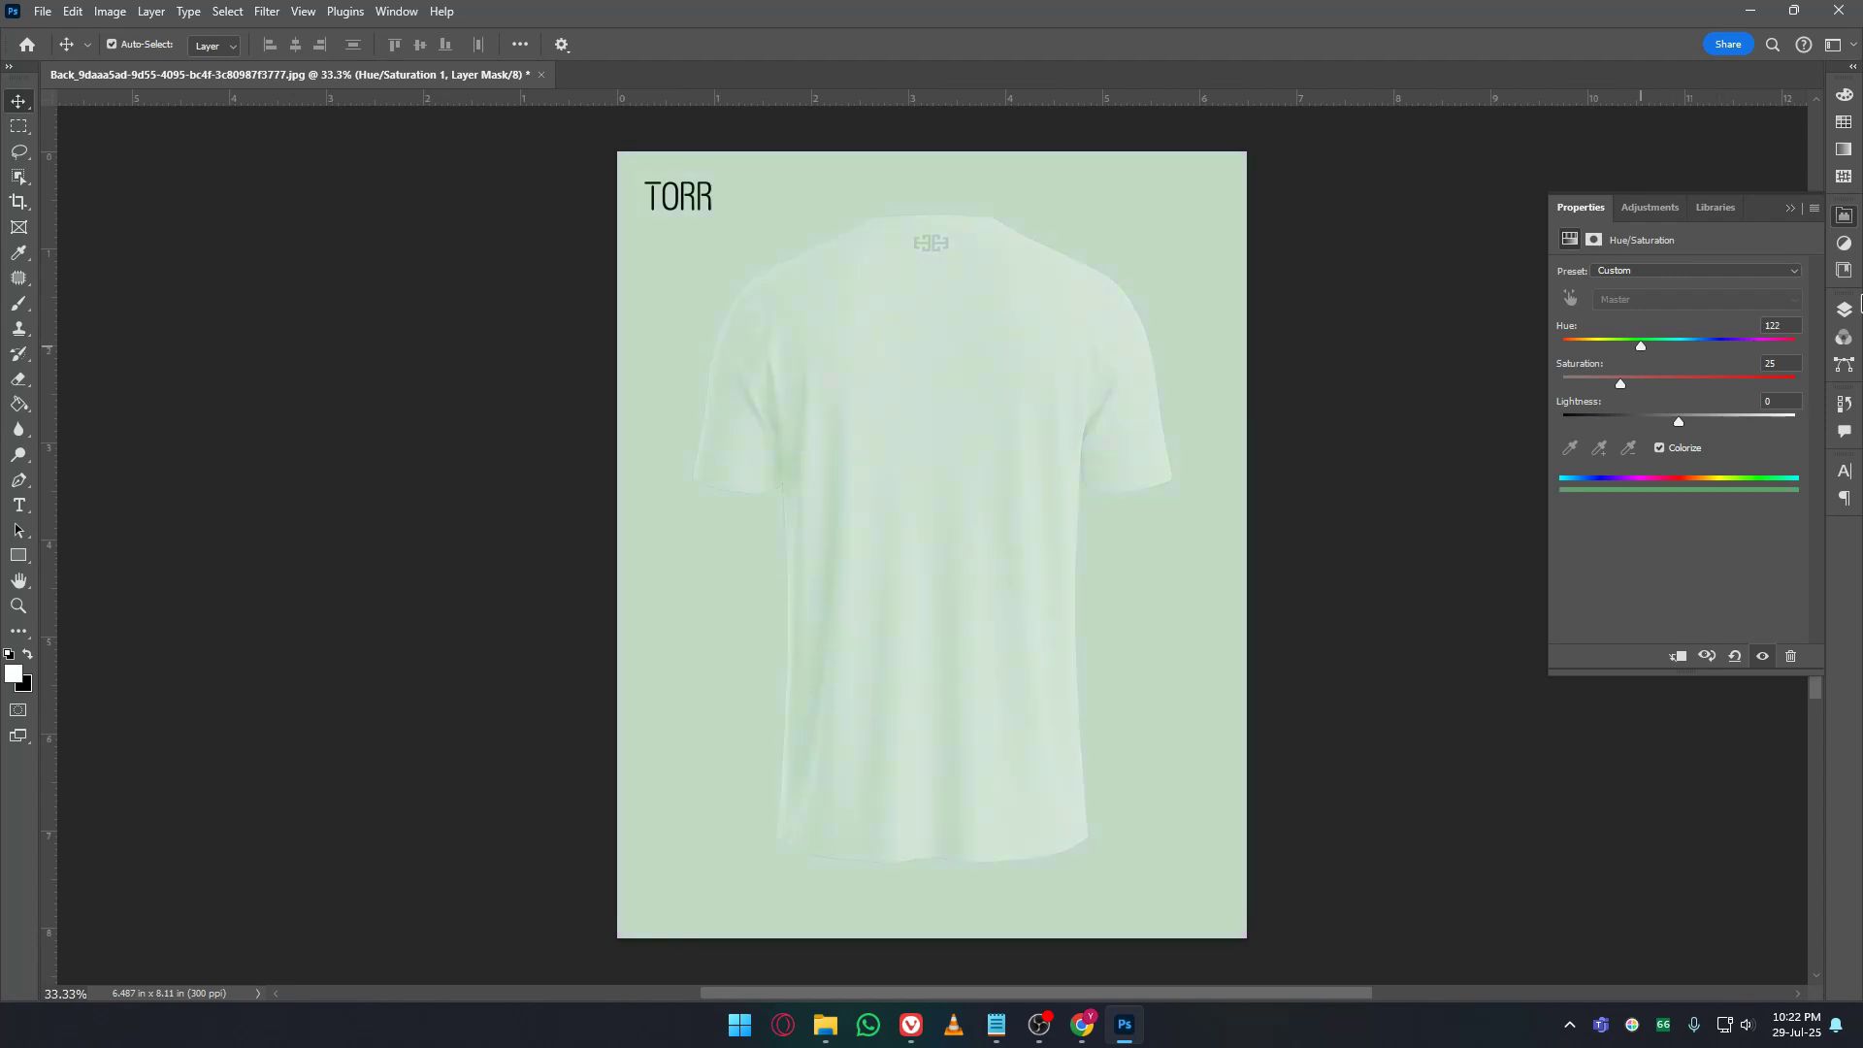
Replace the Hue/Saturation layer's blank mask with the T-shirt mask from the Color Fill 1 layer.
left_click(1843, 309)
left_click(1686, 465)
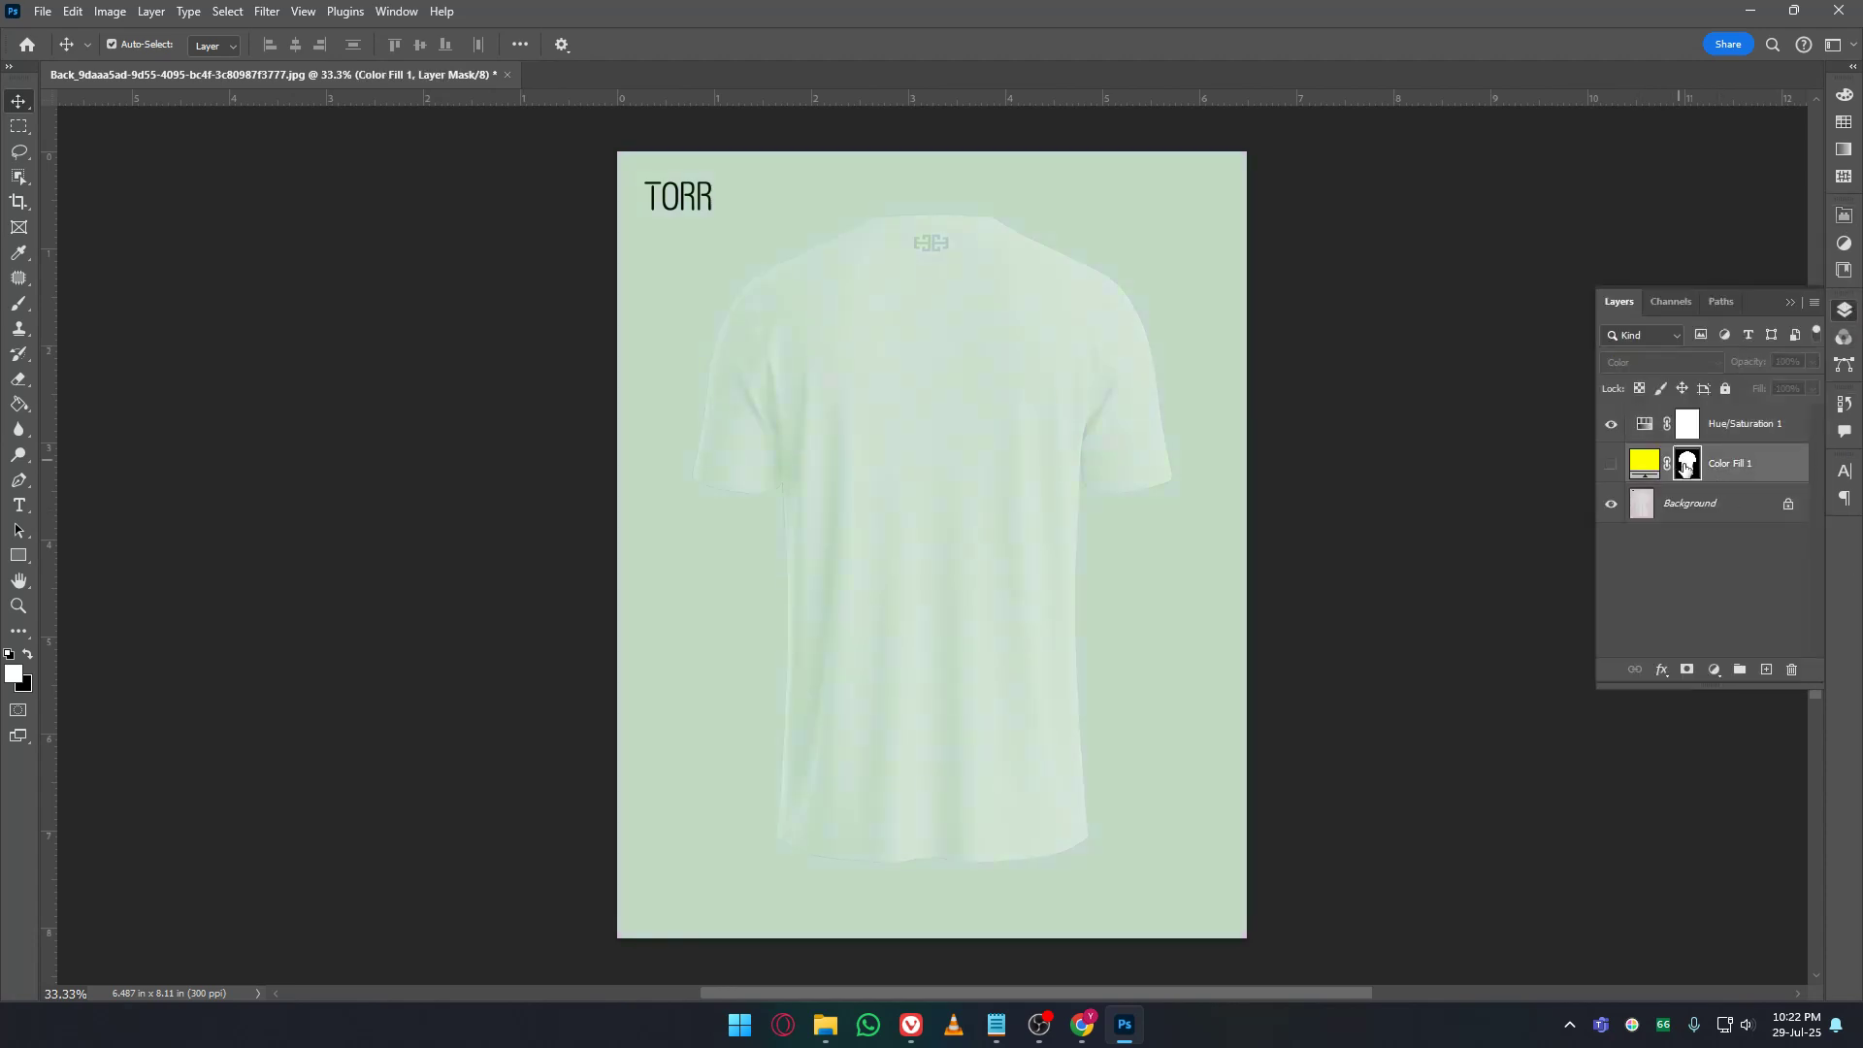
left_click_drag(1686, 467, 1688, 424)
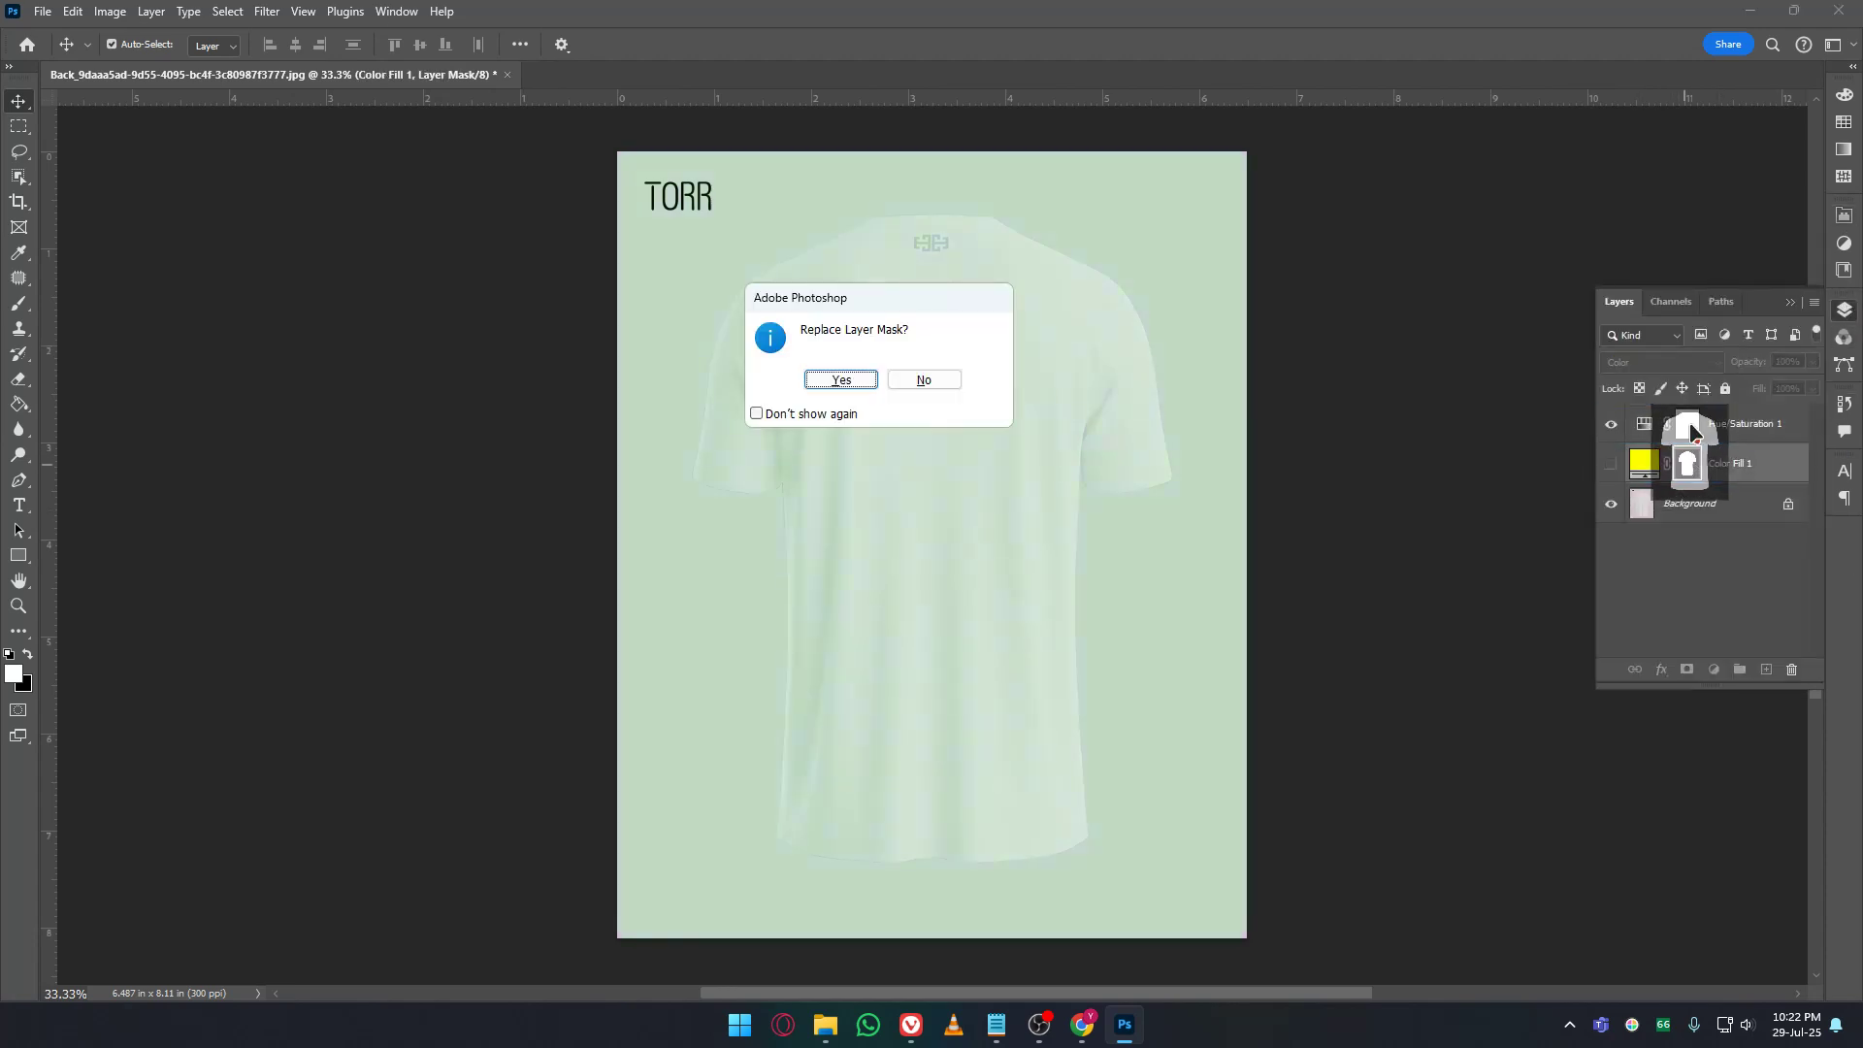
left_click(834, 381)
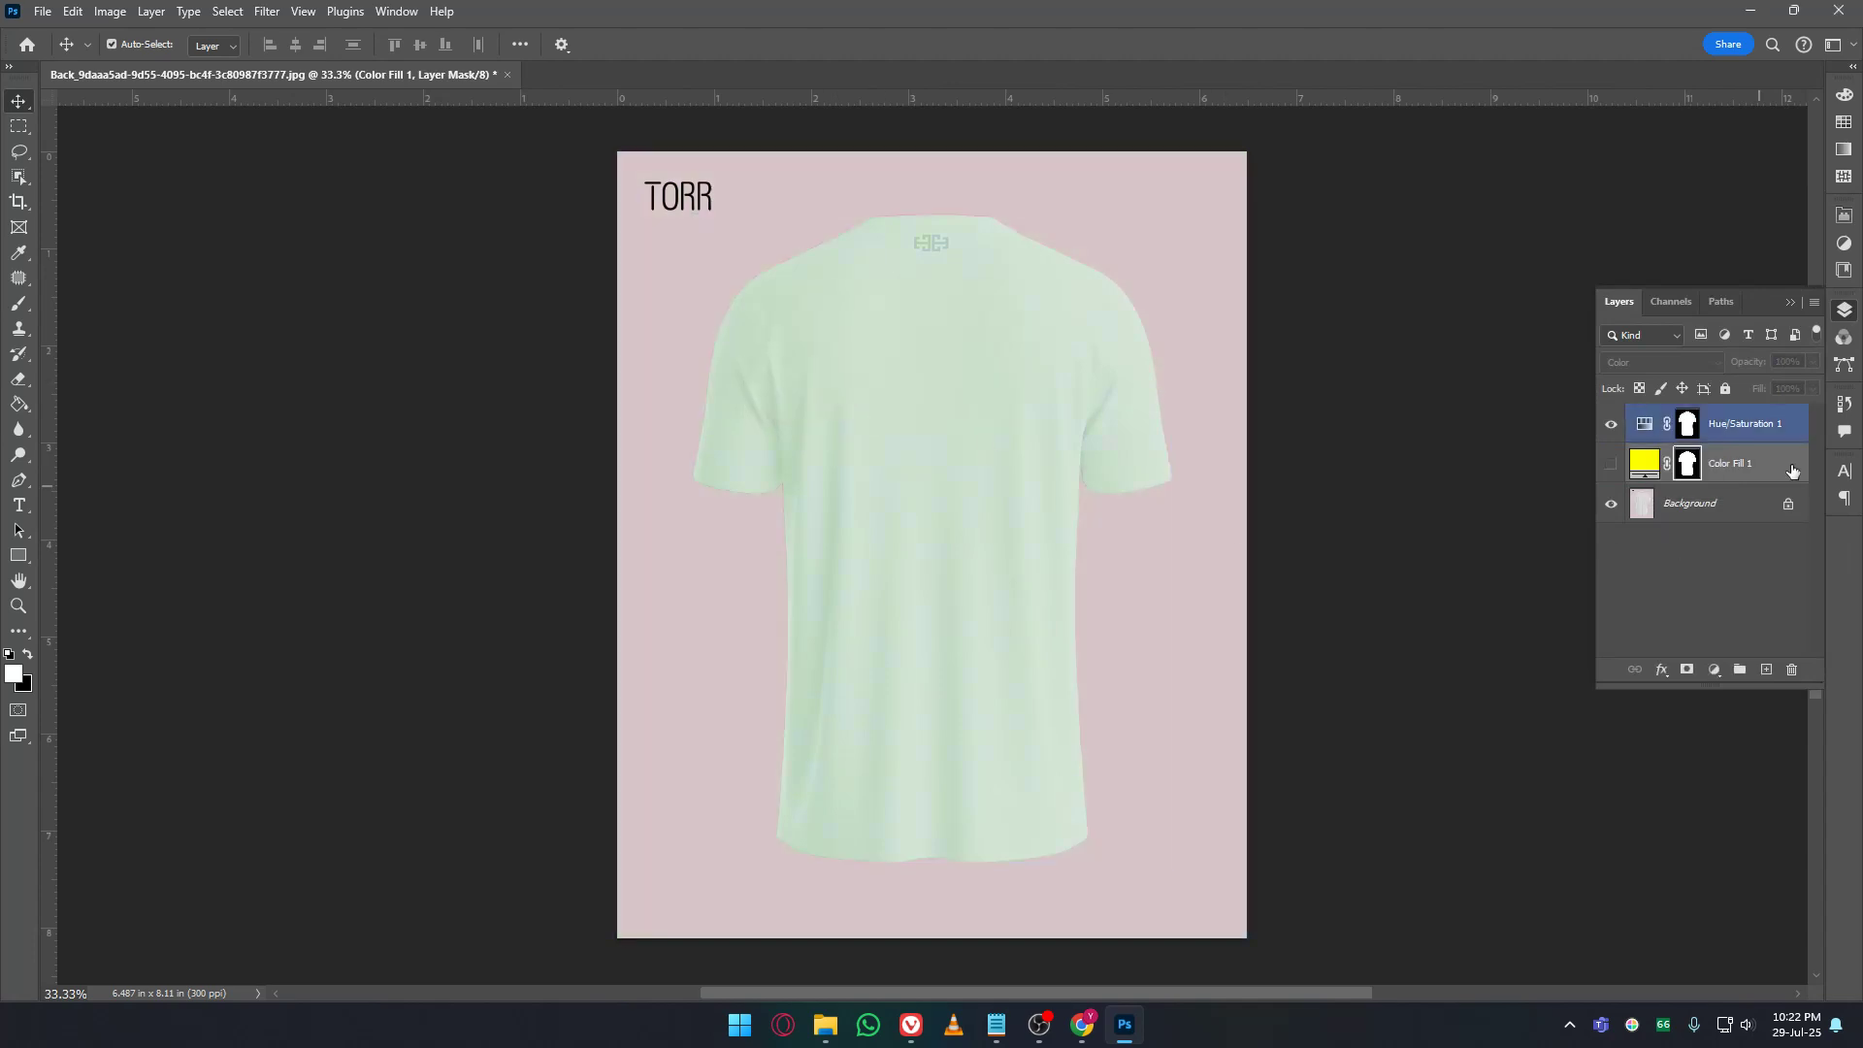
Recolor the T-shirt orange by setting the Hue/Saturation layer's Hue to 17 and Saturation to 74.
left_click(1843, 312)
left_click(1844, 313)
left_click(1645, 425)
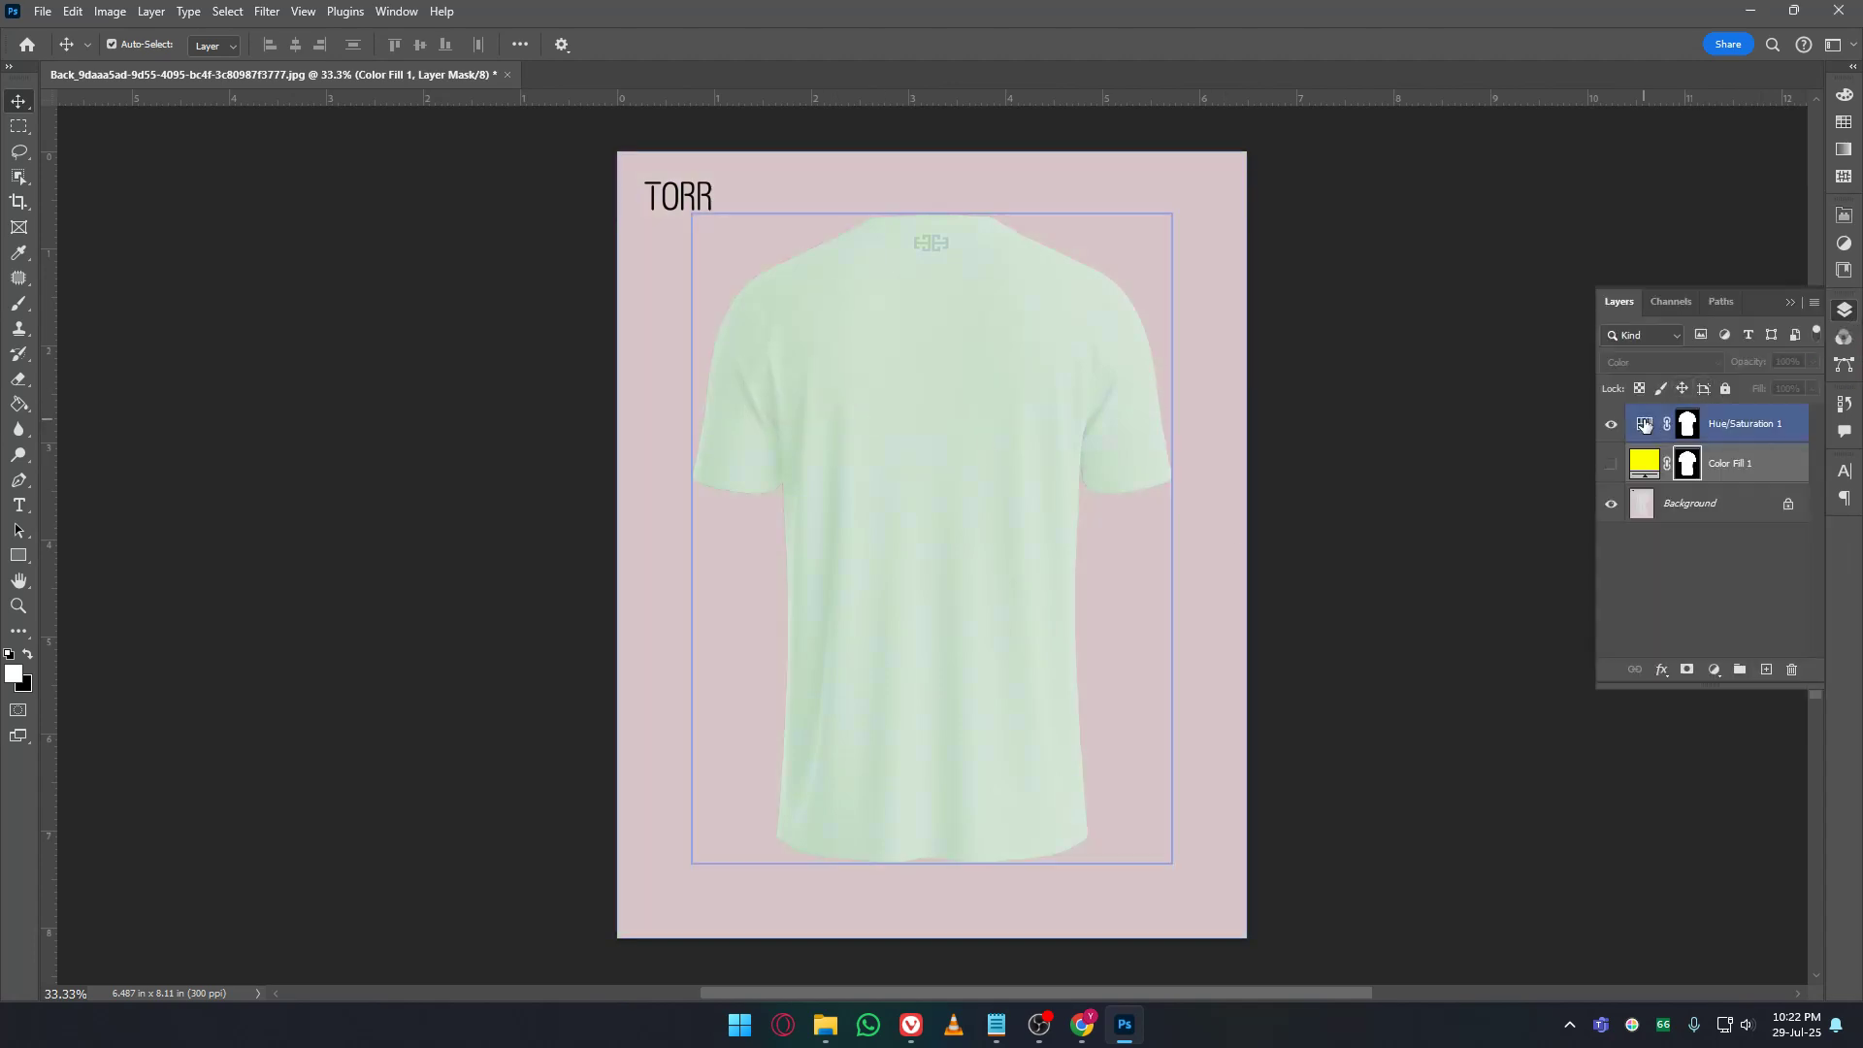
left_click_drag(1645, 346, 1736, 386)
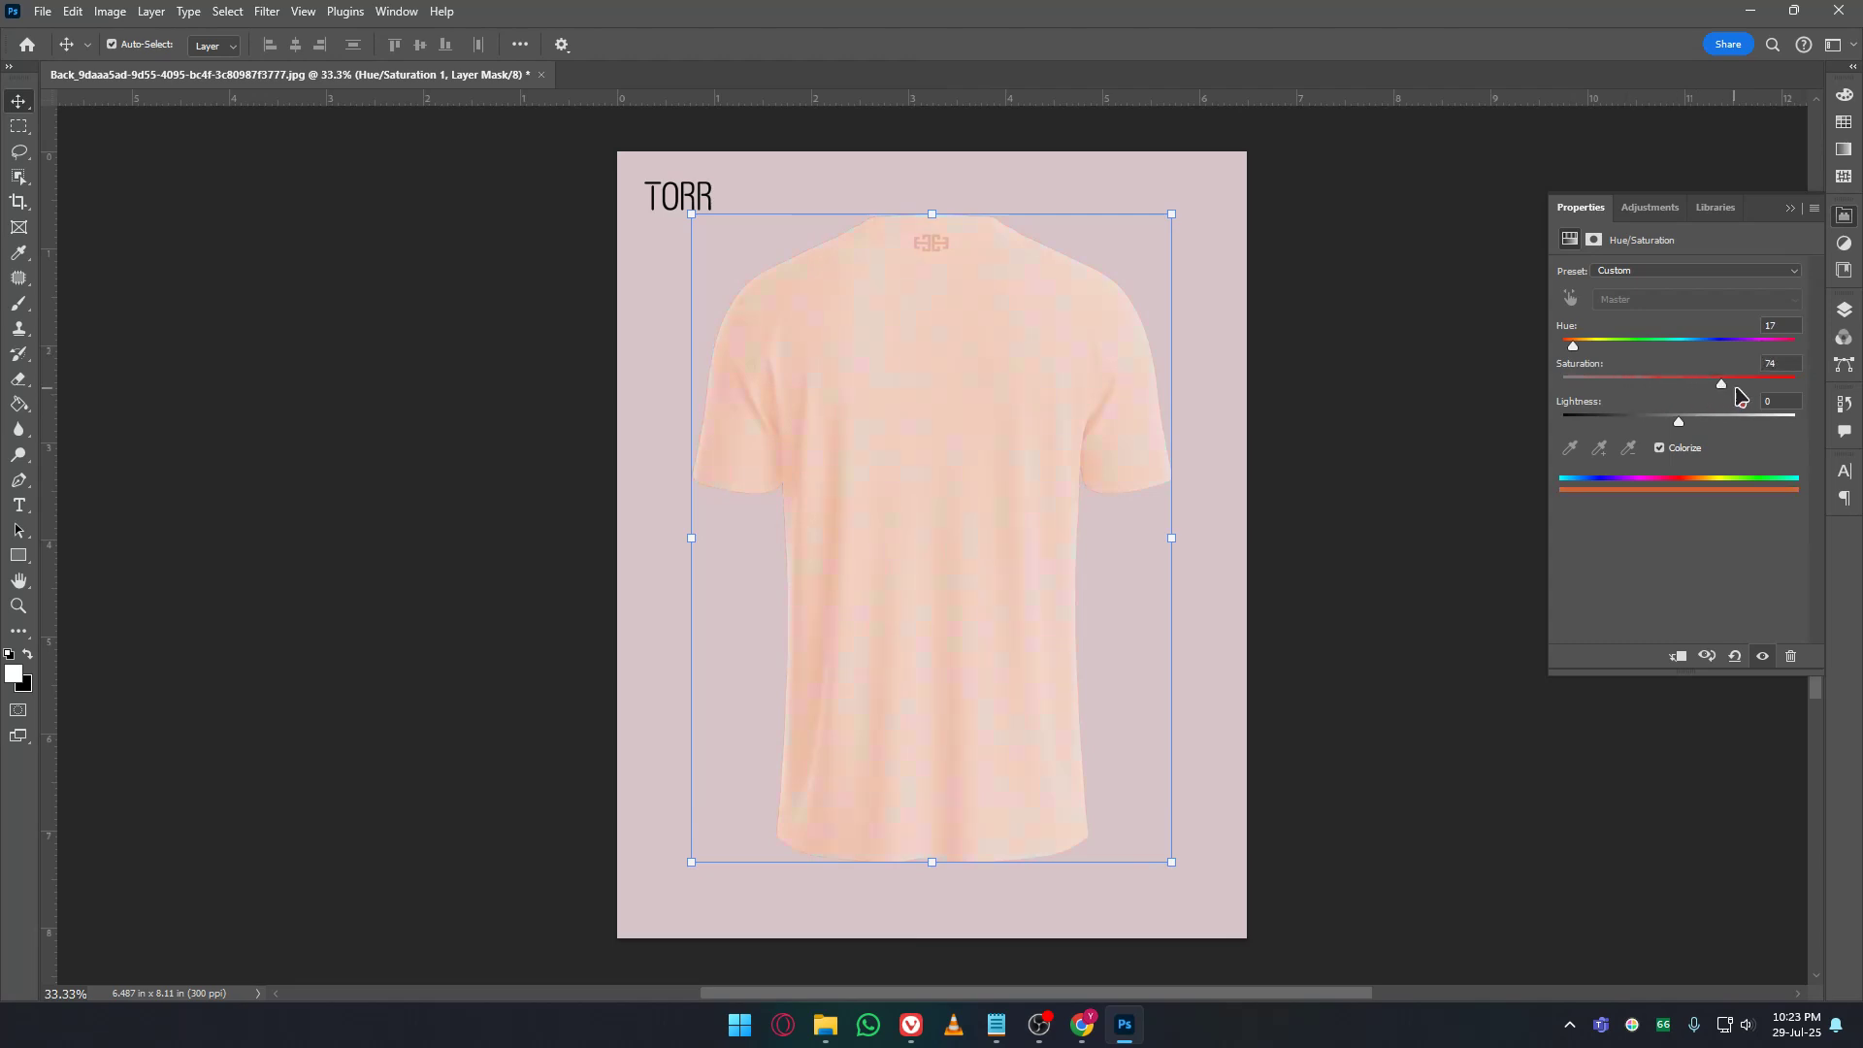
Hide the Hue/Saturation 1 layer and show the yellow Color Fill 1 layer over the light gray T-shirt.
left_click(1843, 309)
left_click(1610, 424)
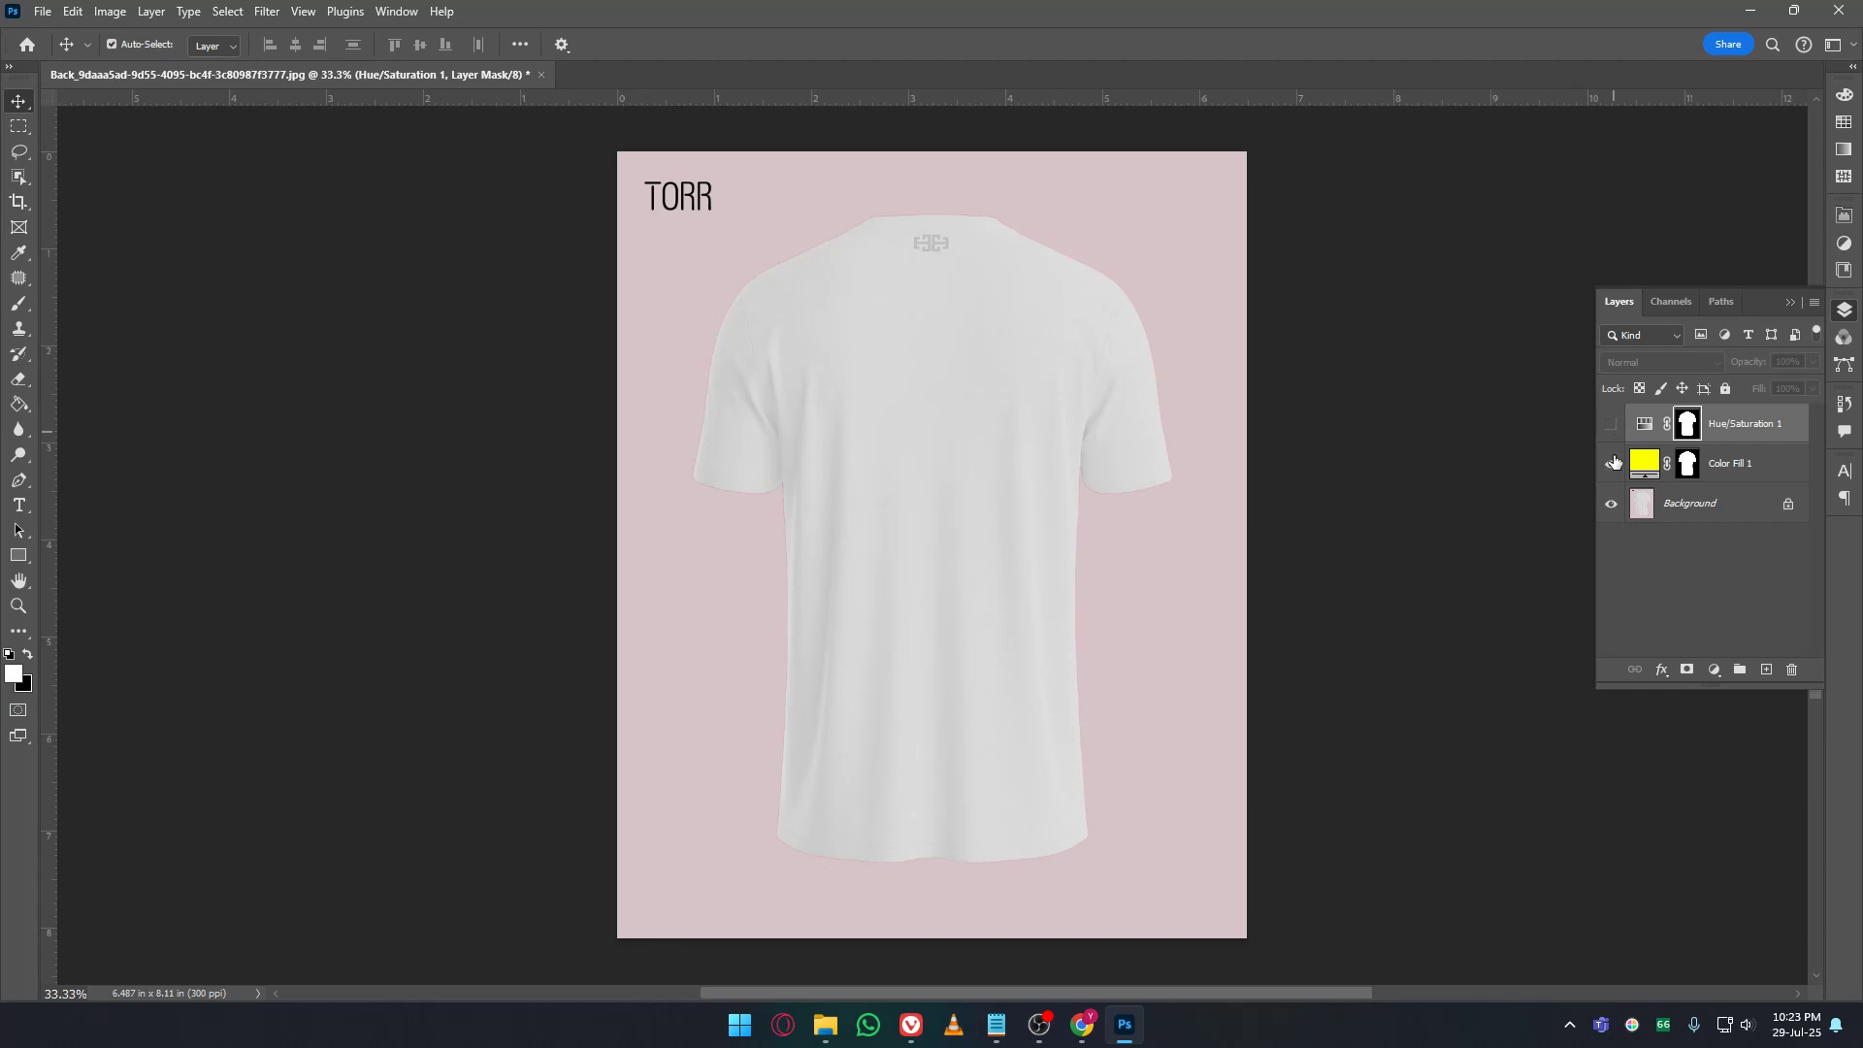
left_click(1613, 463)
left_click(1715, 466)
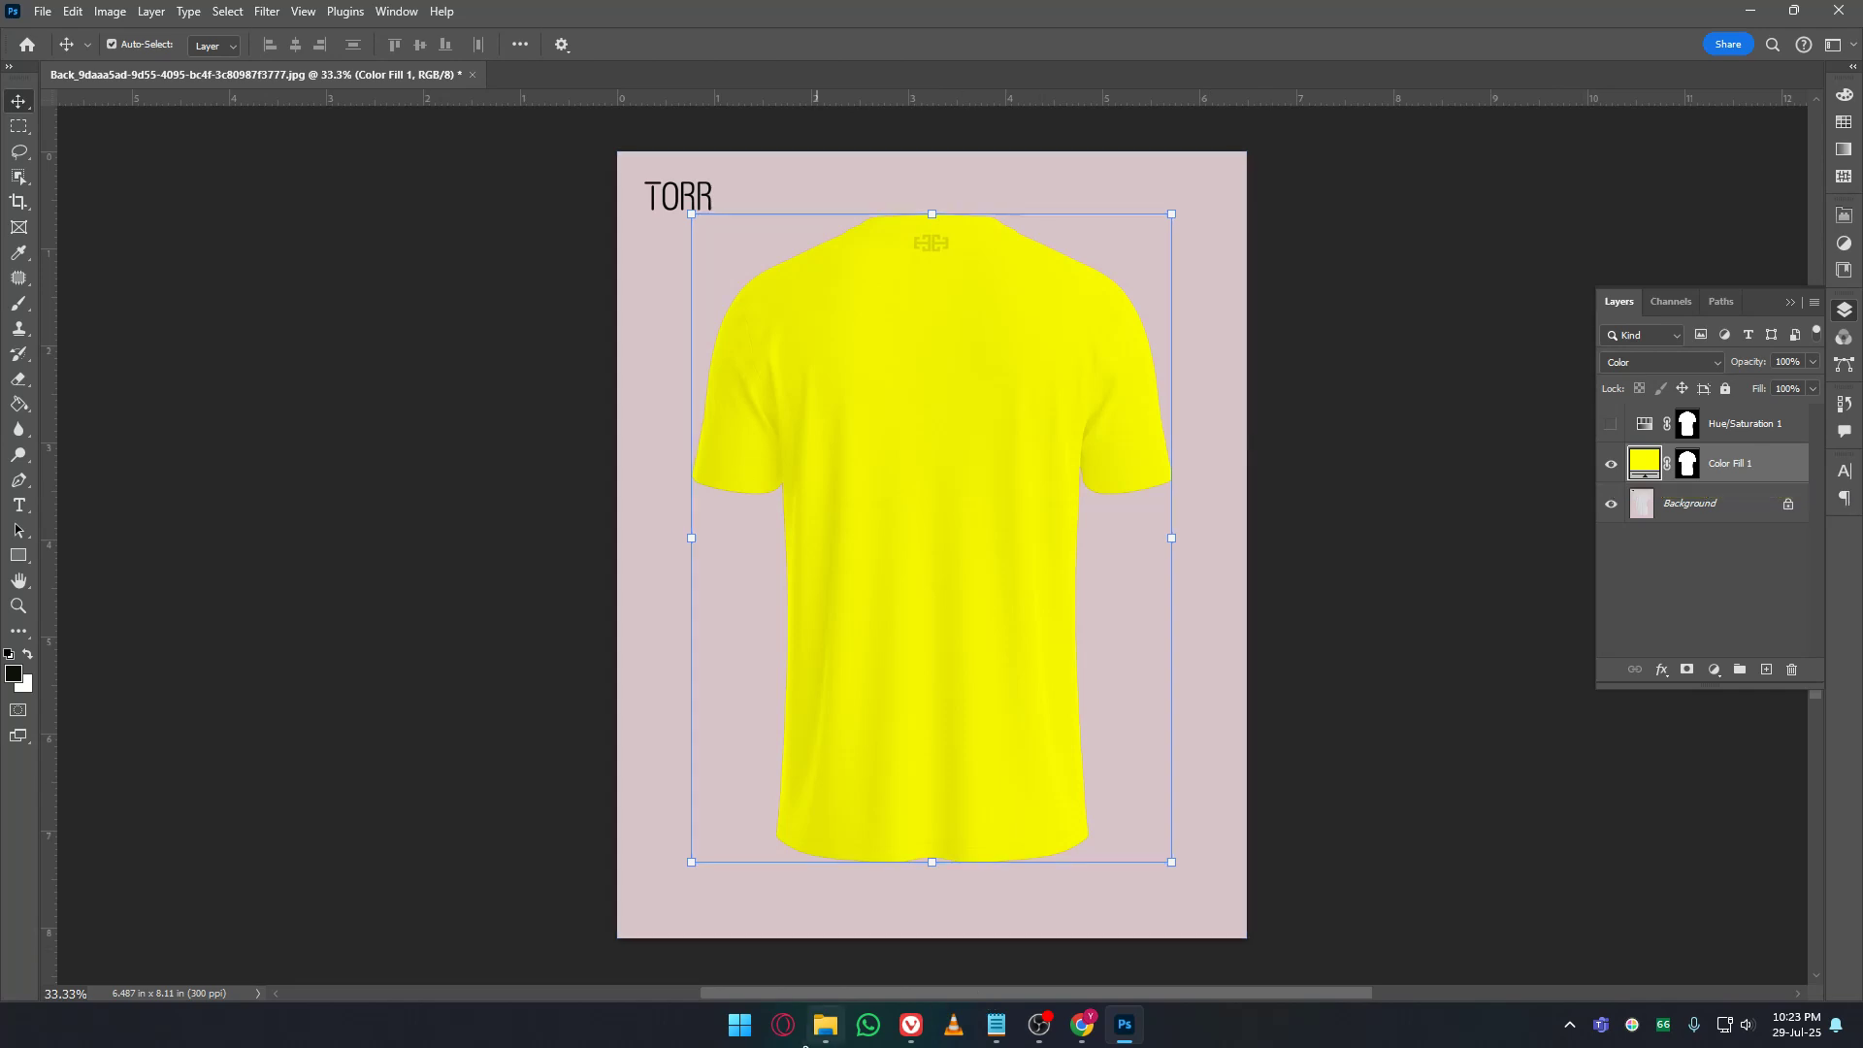
mouse_move(826, 1040)
Change the Color Fill 1 layer's color to a vivid turquoise green with hue 164.
left_click(1722, 582)
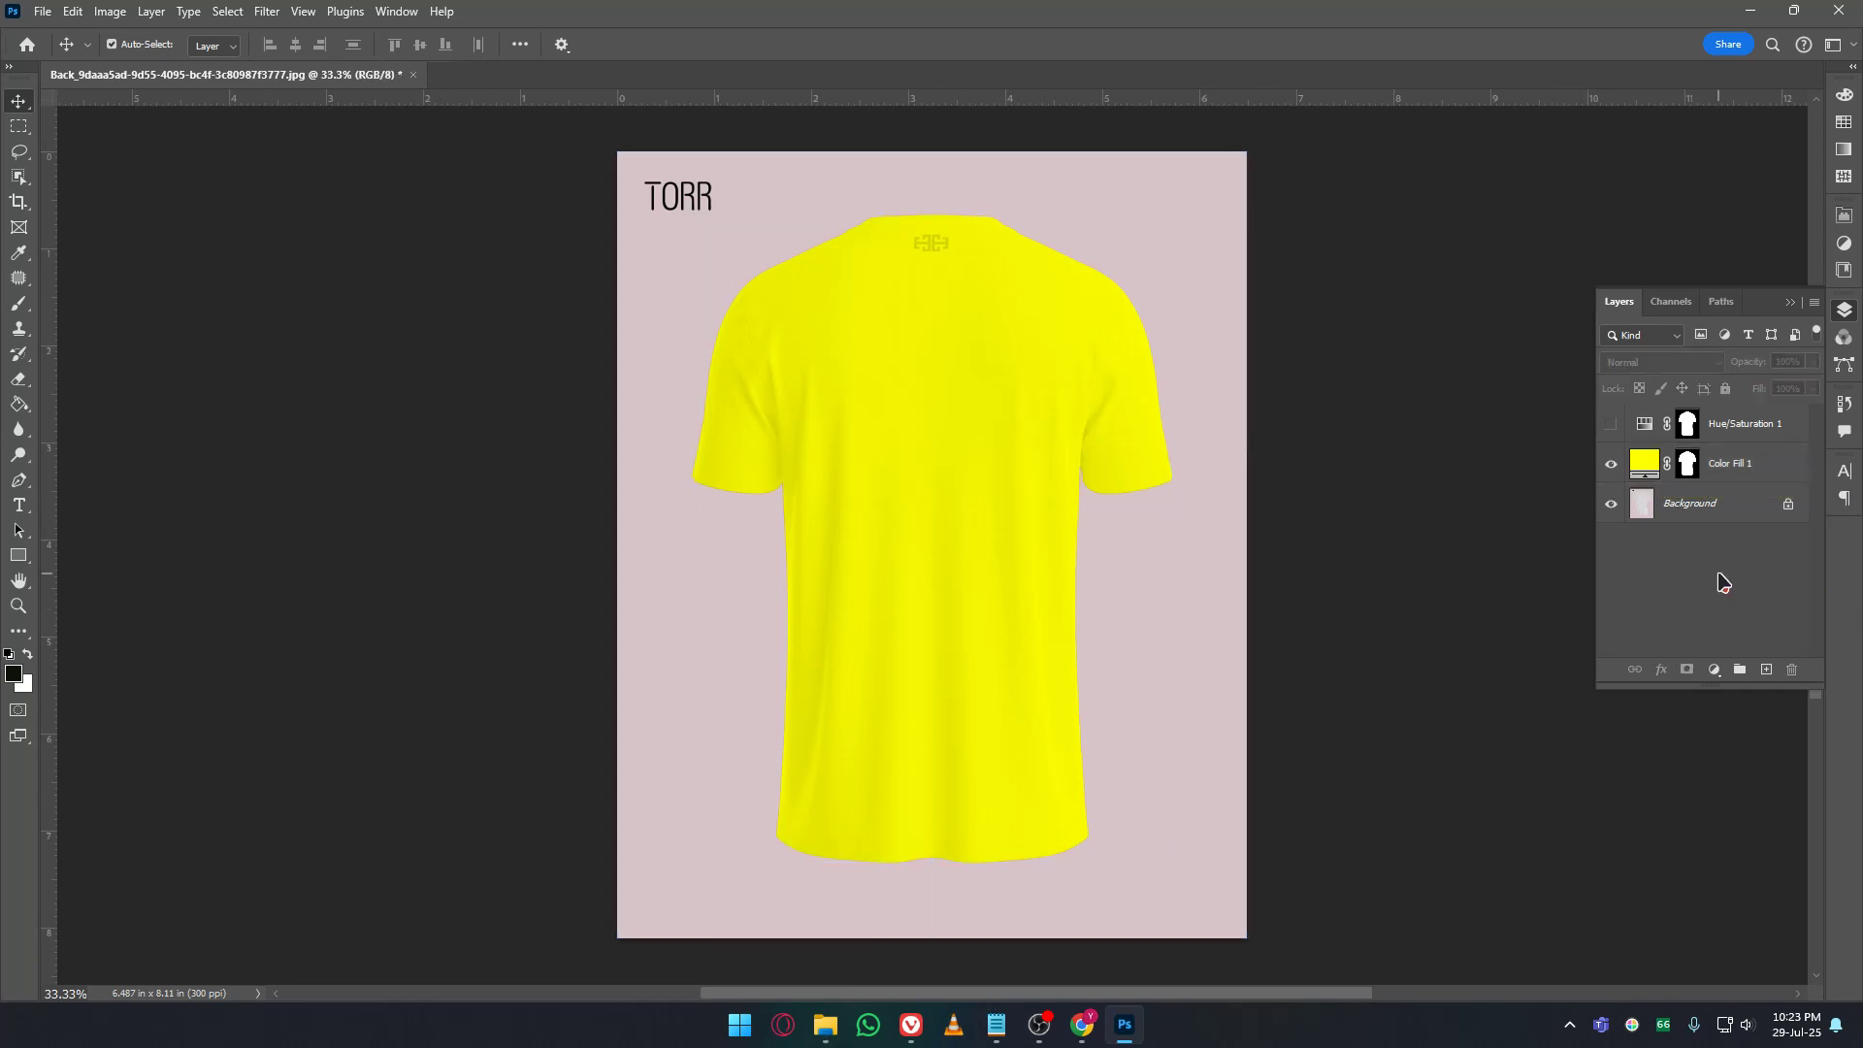
double_click(1643, 464)
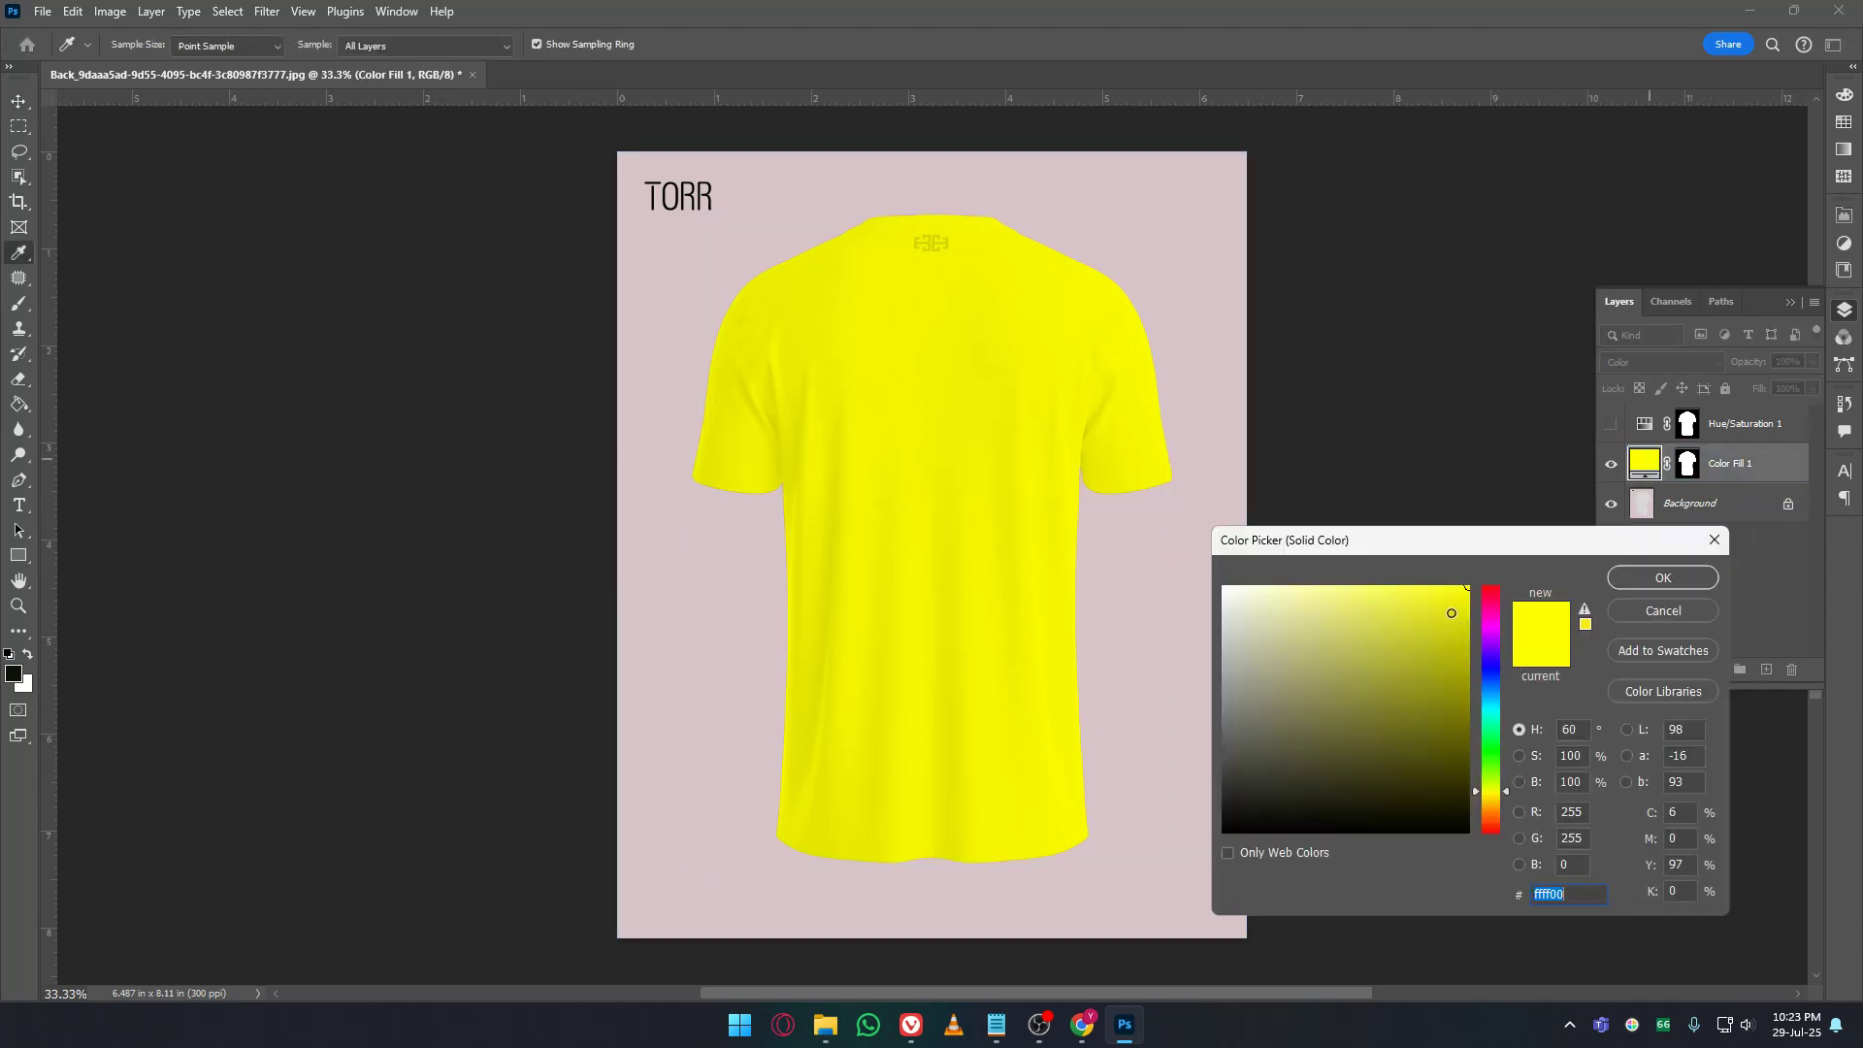
left_click(1449, 612)
mouse_move(1468, 647)
left_mouse_down()
mouse_move(1476, 579)
mouse_move(1412, 596)
mouse_move(1427, 618)
mouse_move(1415, 573)
left_mouse_up()
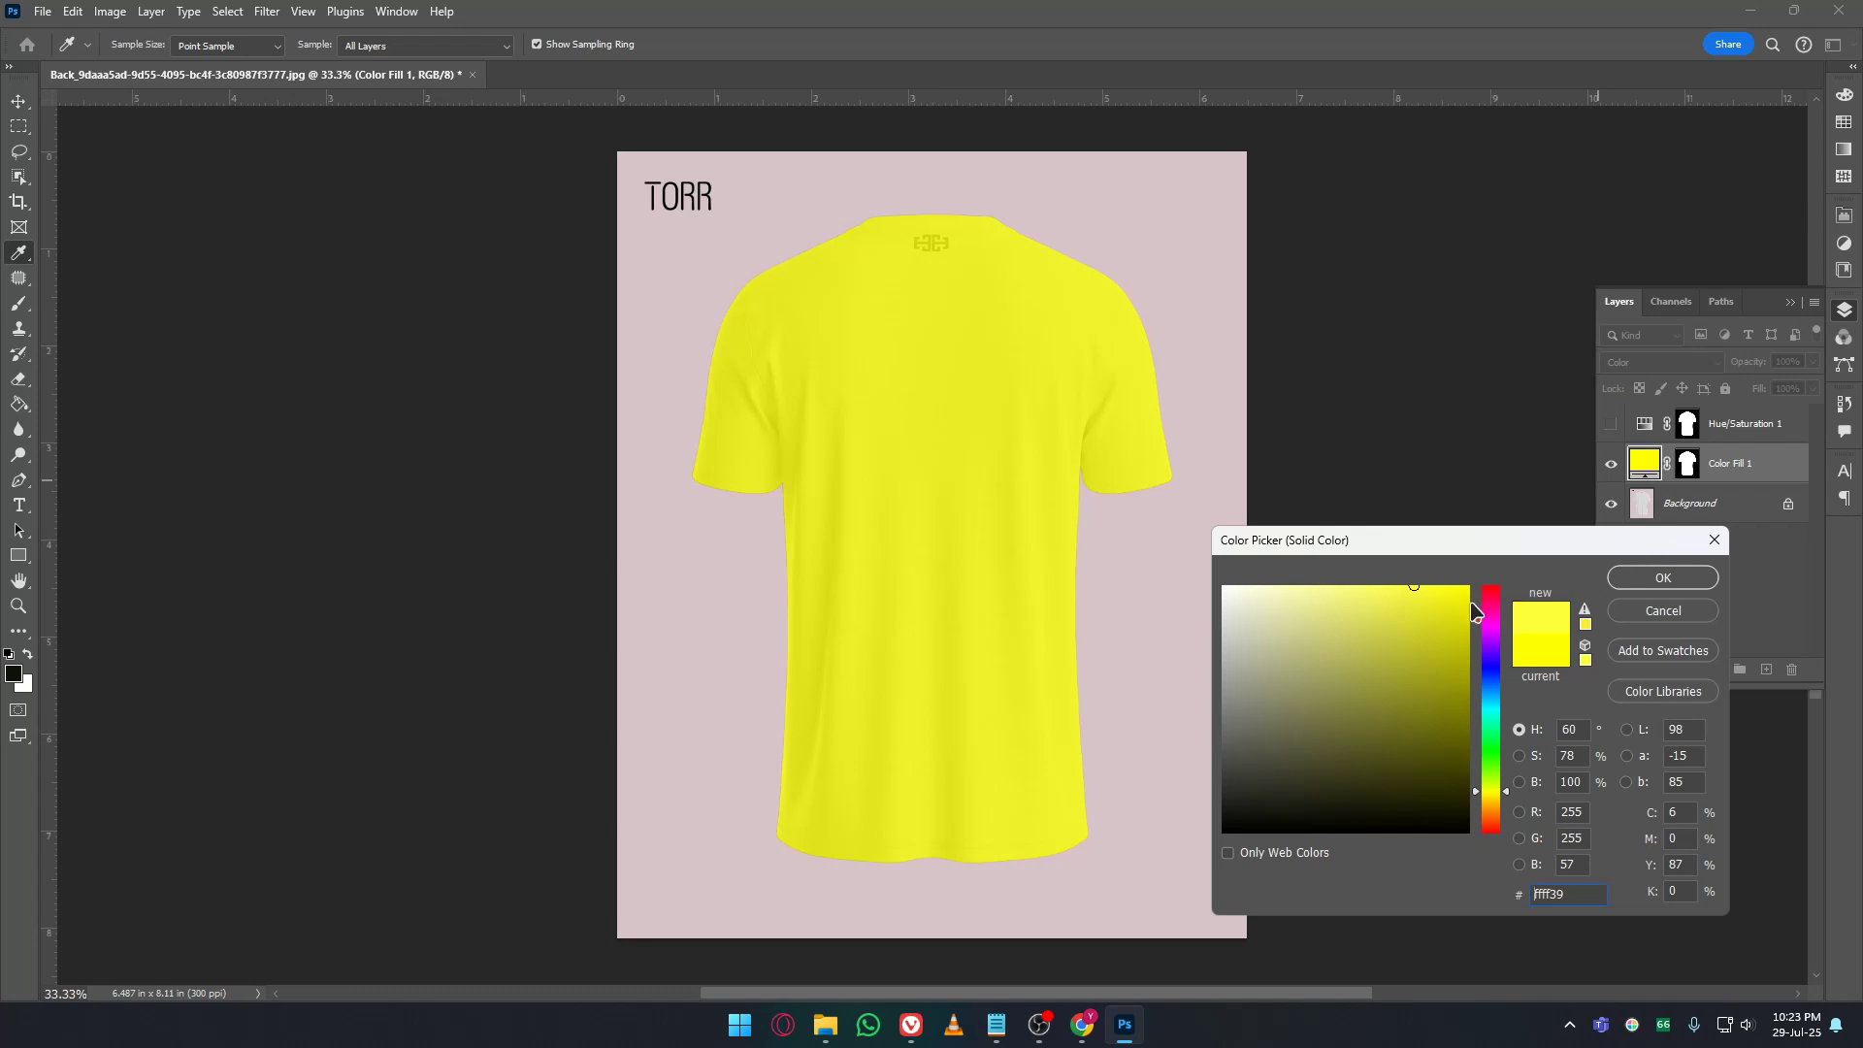
left_click(1484, 669)
left_click_drag(1497, 679, 1494, 720)
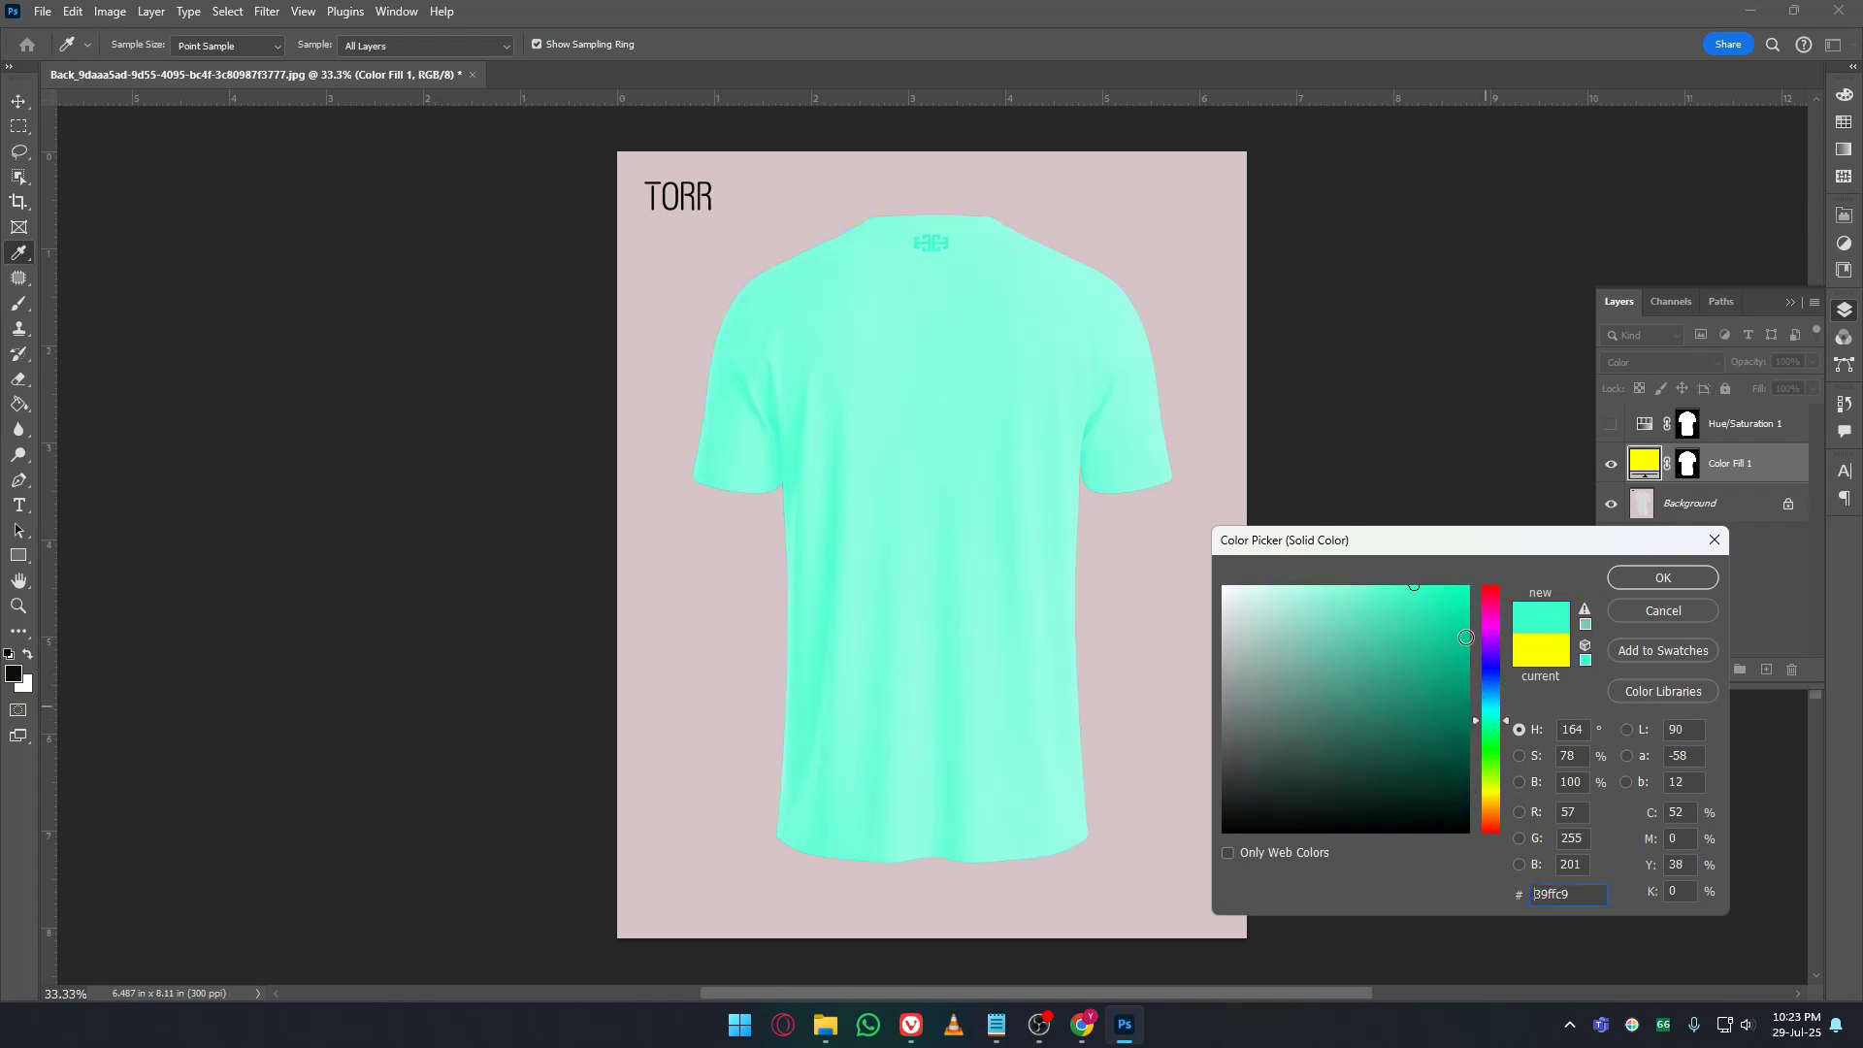
left_click_drag(1459, 615, 1475, 572)
left_click(1625, 576)
key("v")
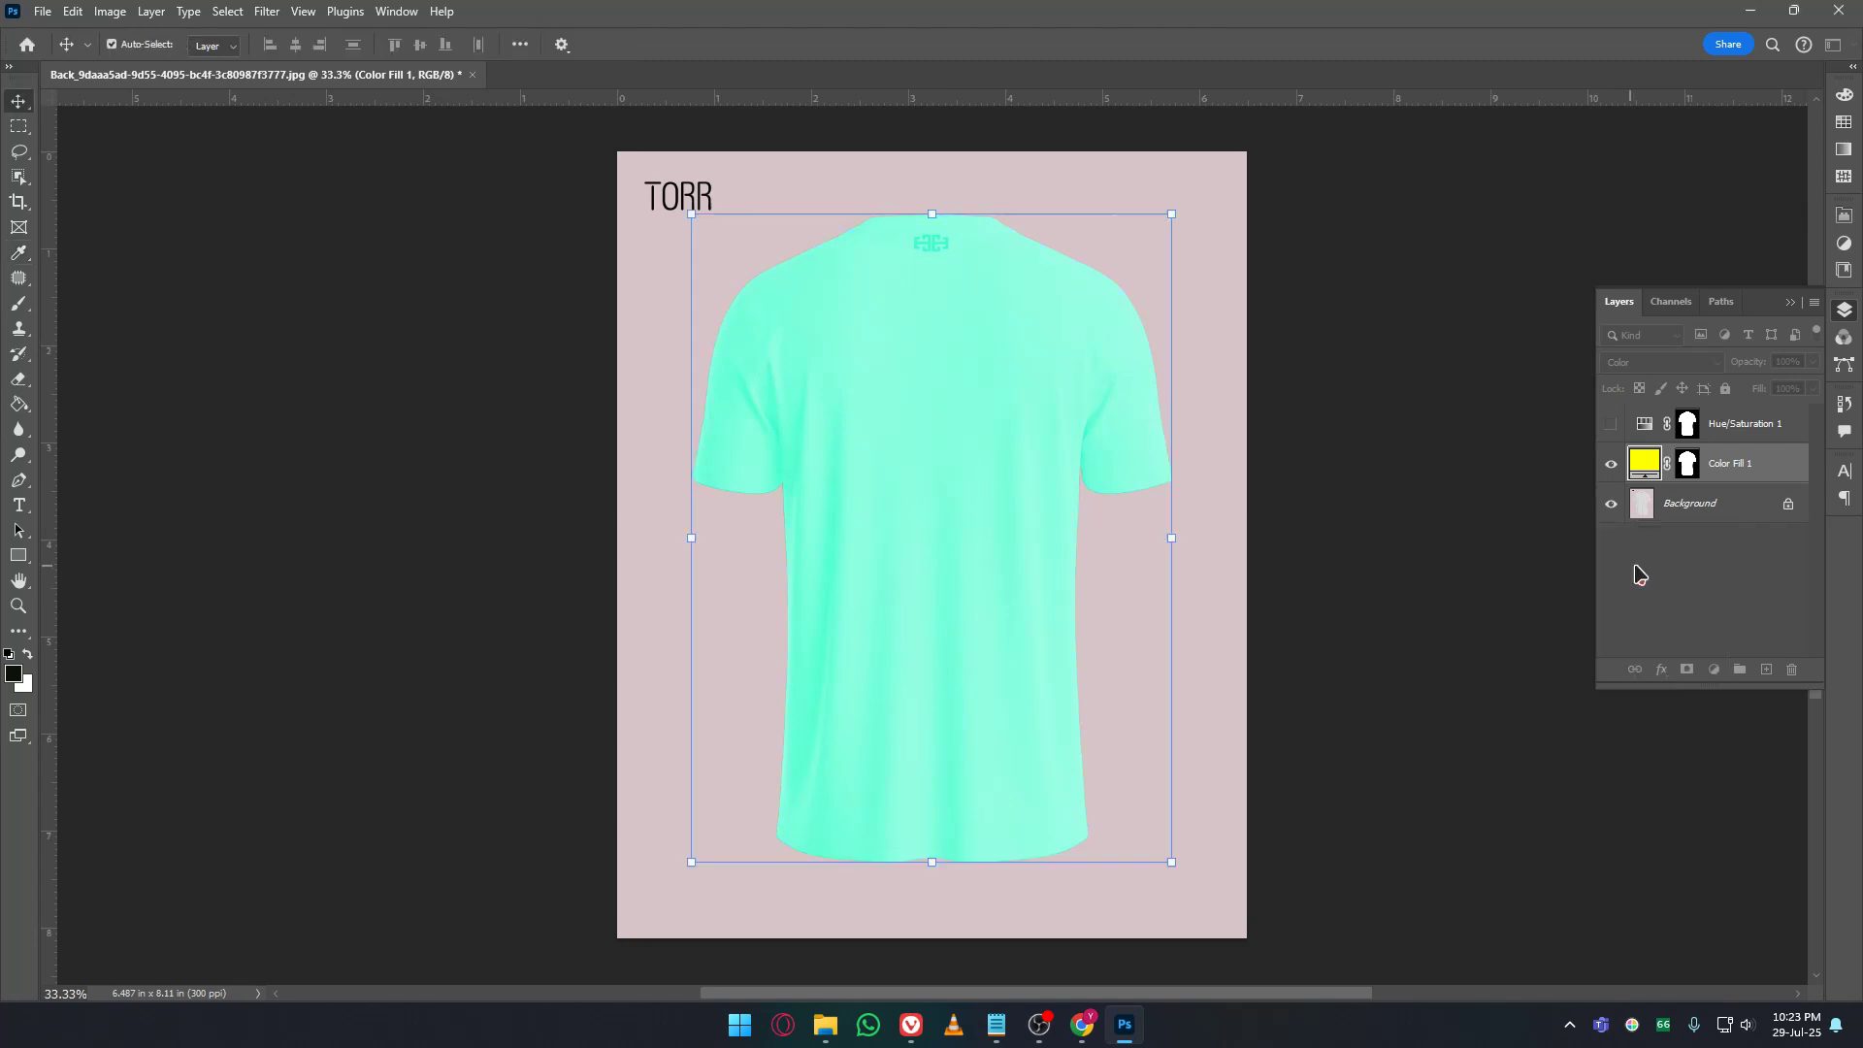
left_click(1601, 601)
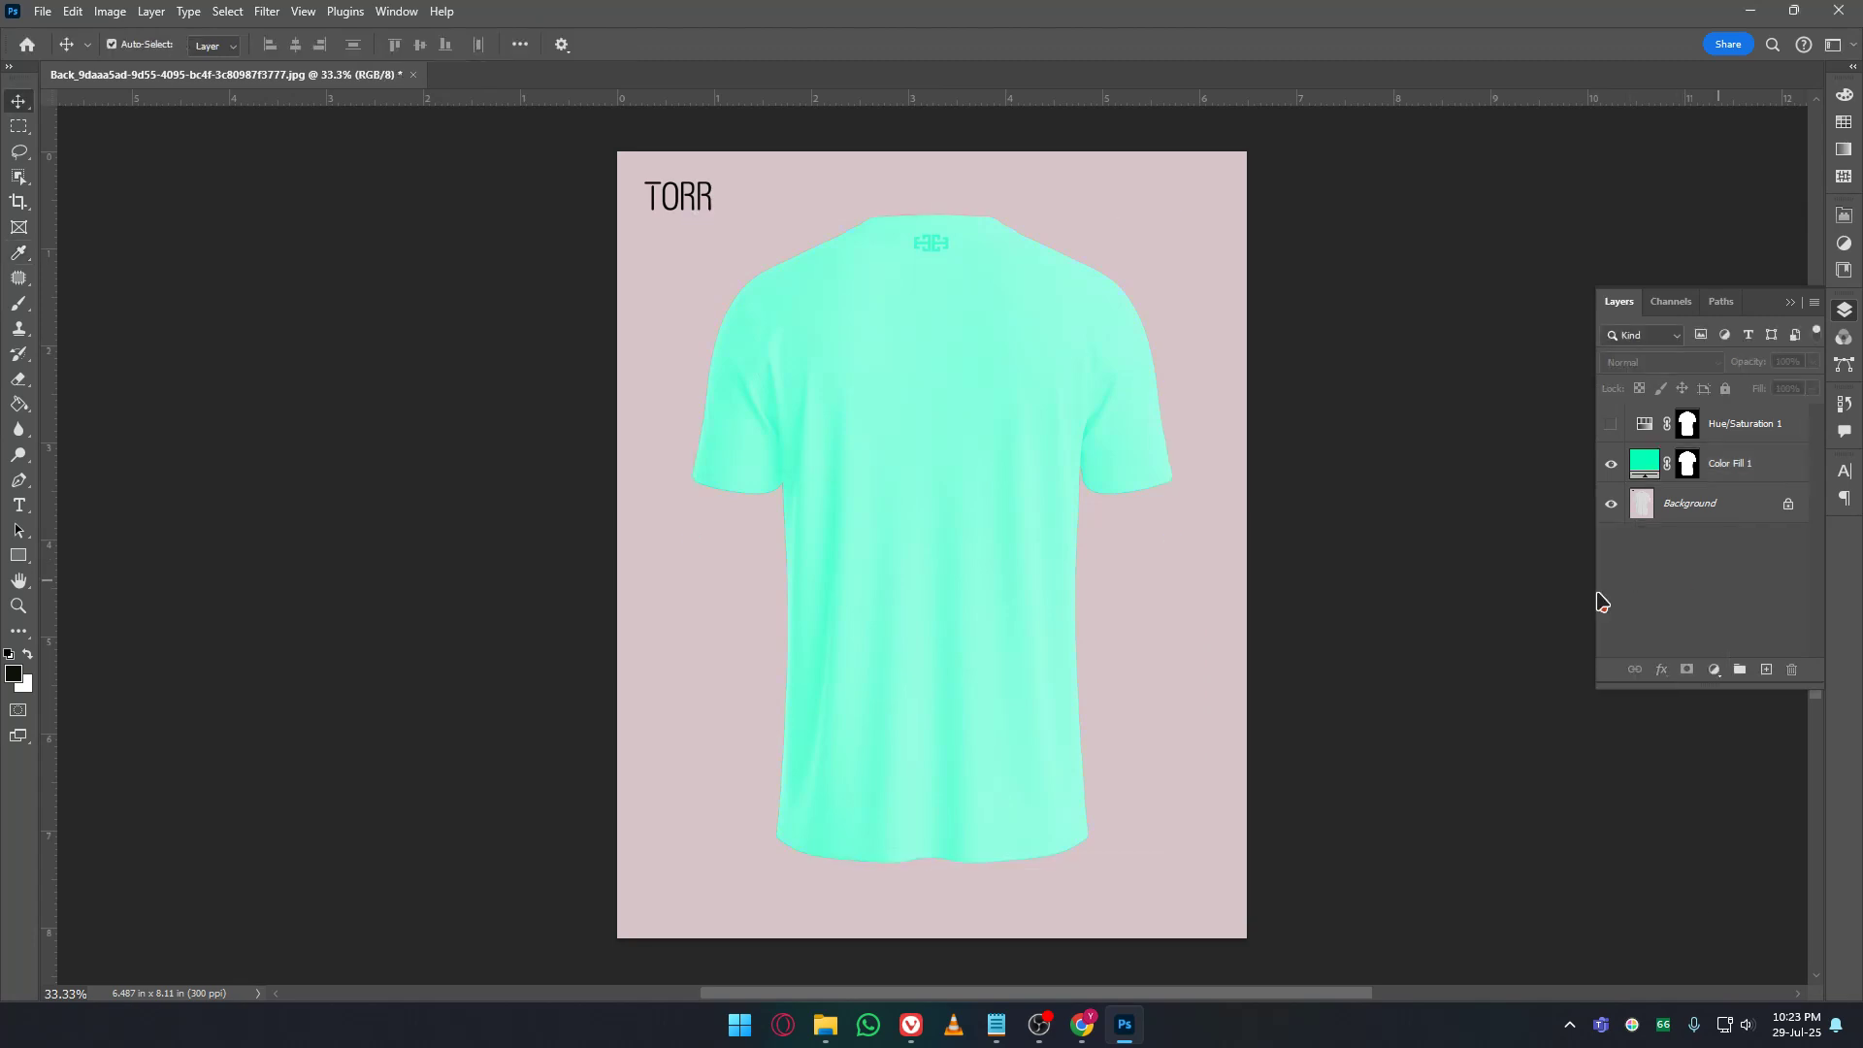
left_click(1710, 478)
left_click(1720, 599)
left_click(1743, 466)
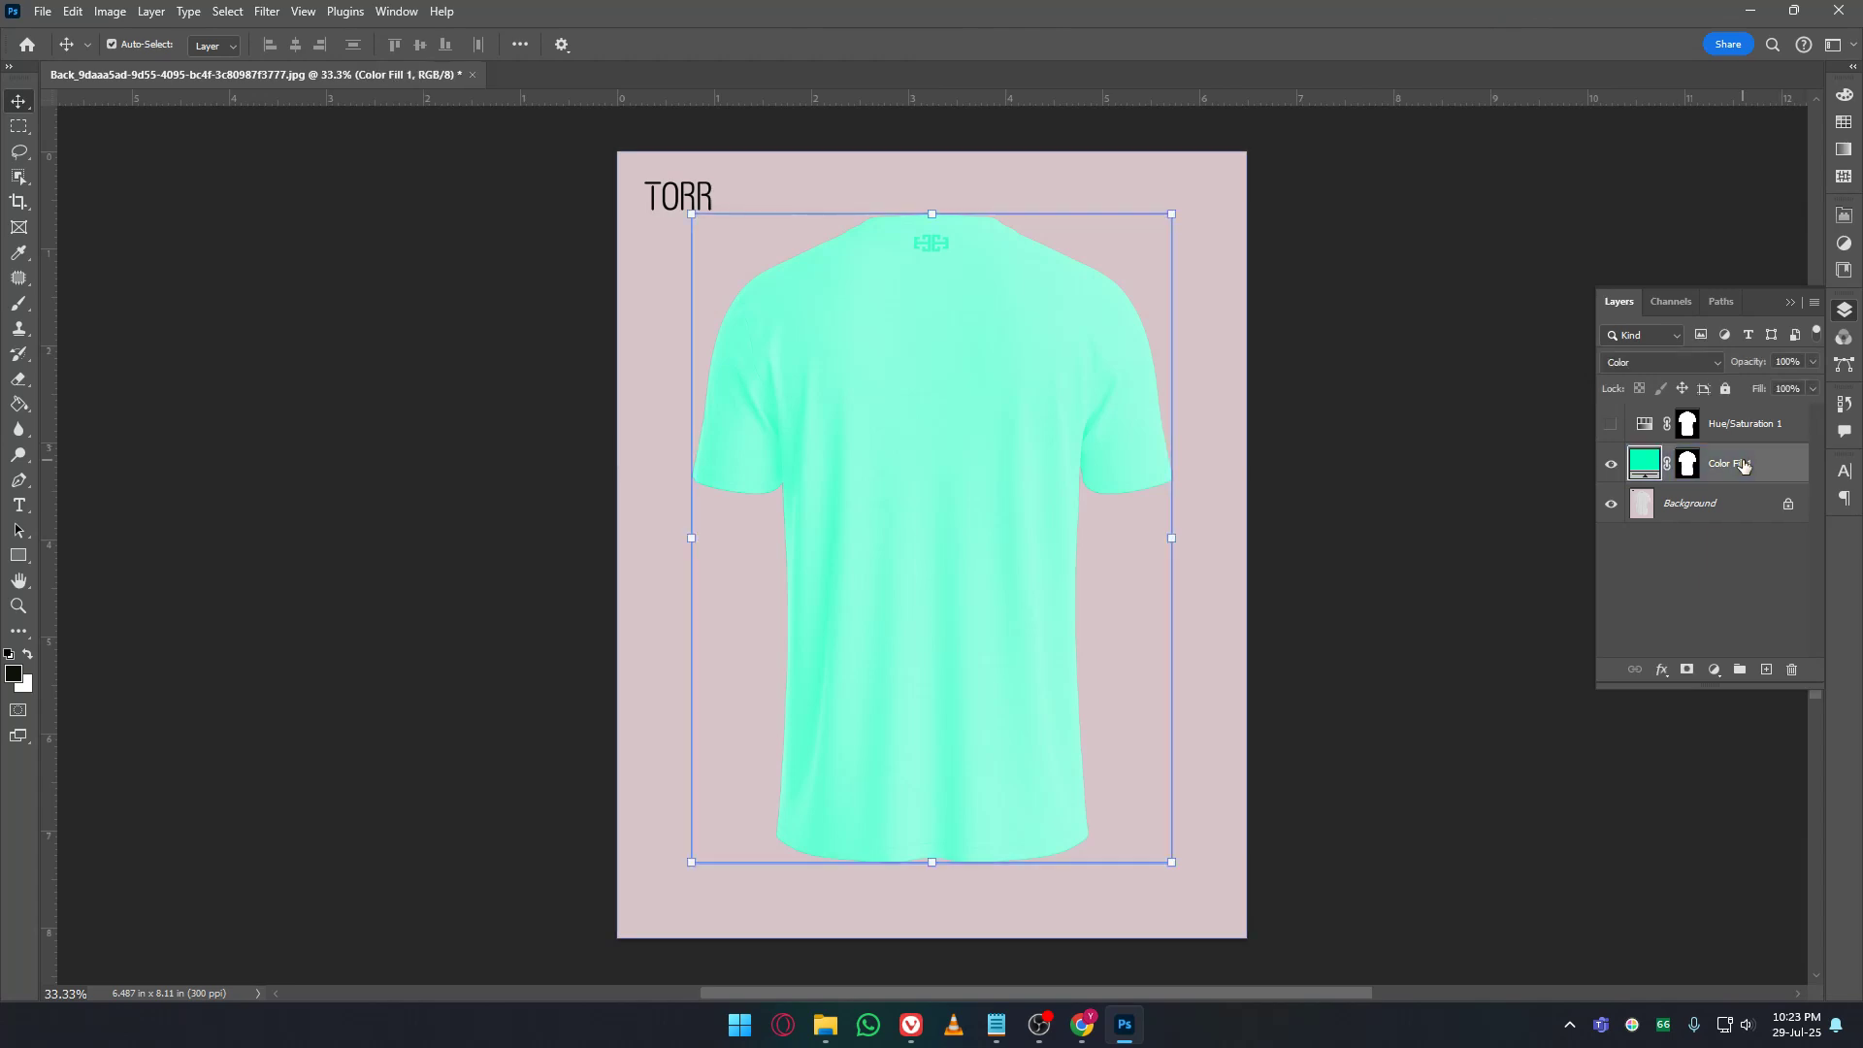
left_click(1426, 659)
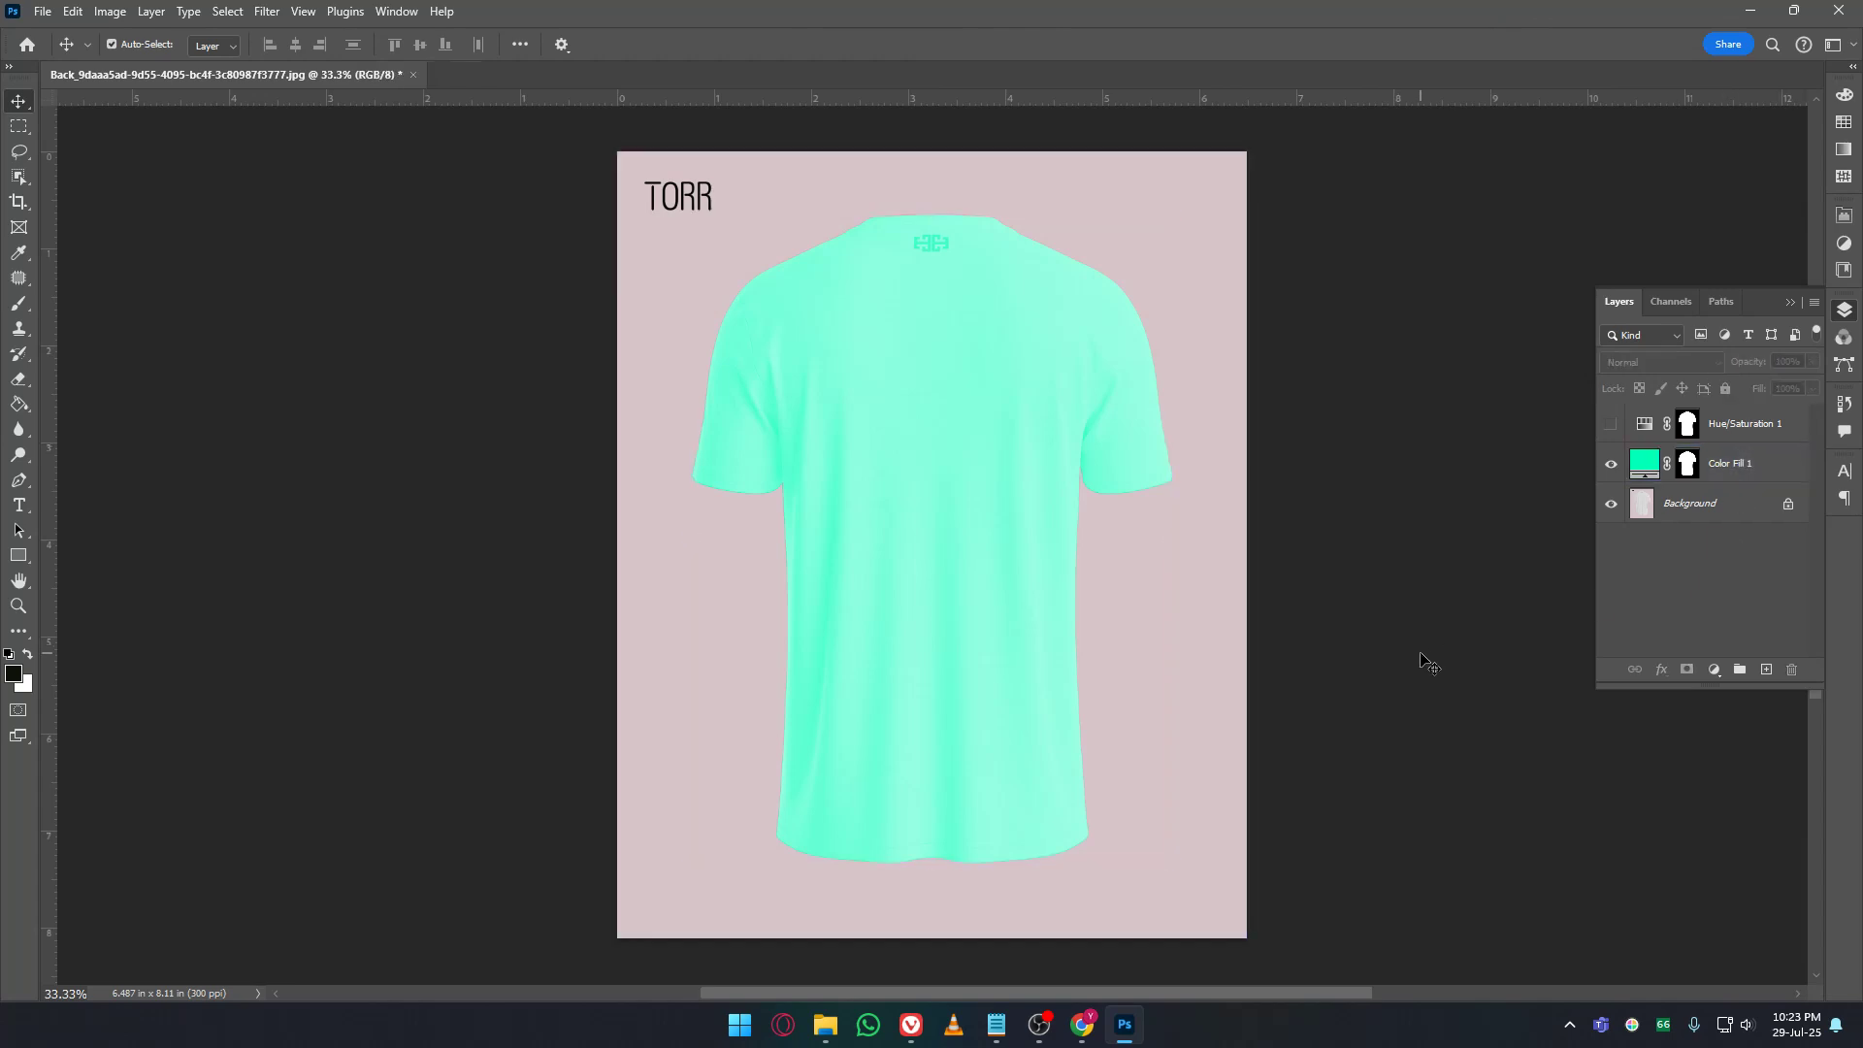
left_click(1733, 470)
Hide the Color Fill 1 layer and briefly show Hue/Saturation 1 to compare it with the gray T-shirt.
left_click(1611, 465)
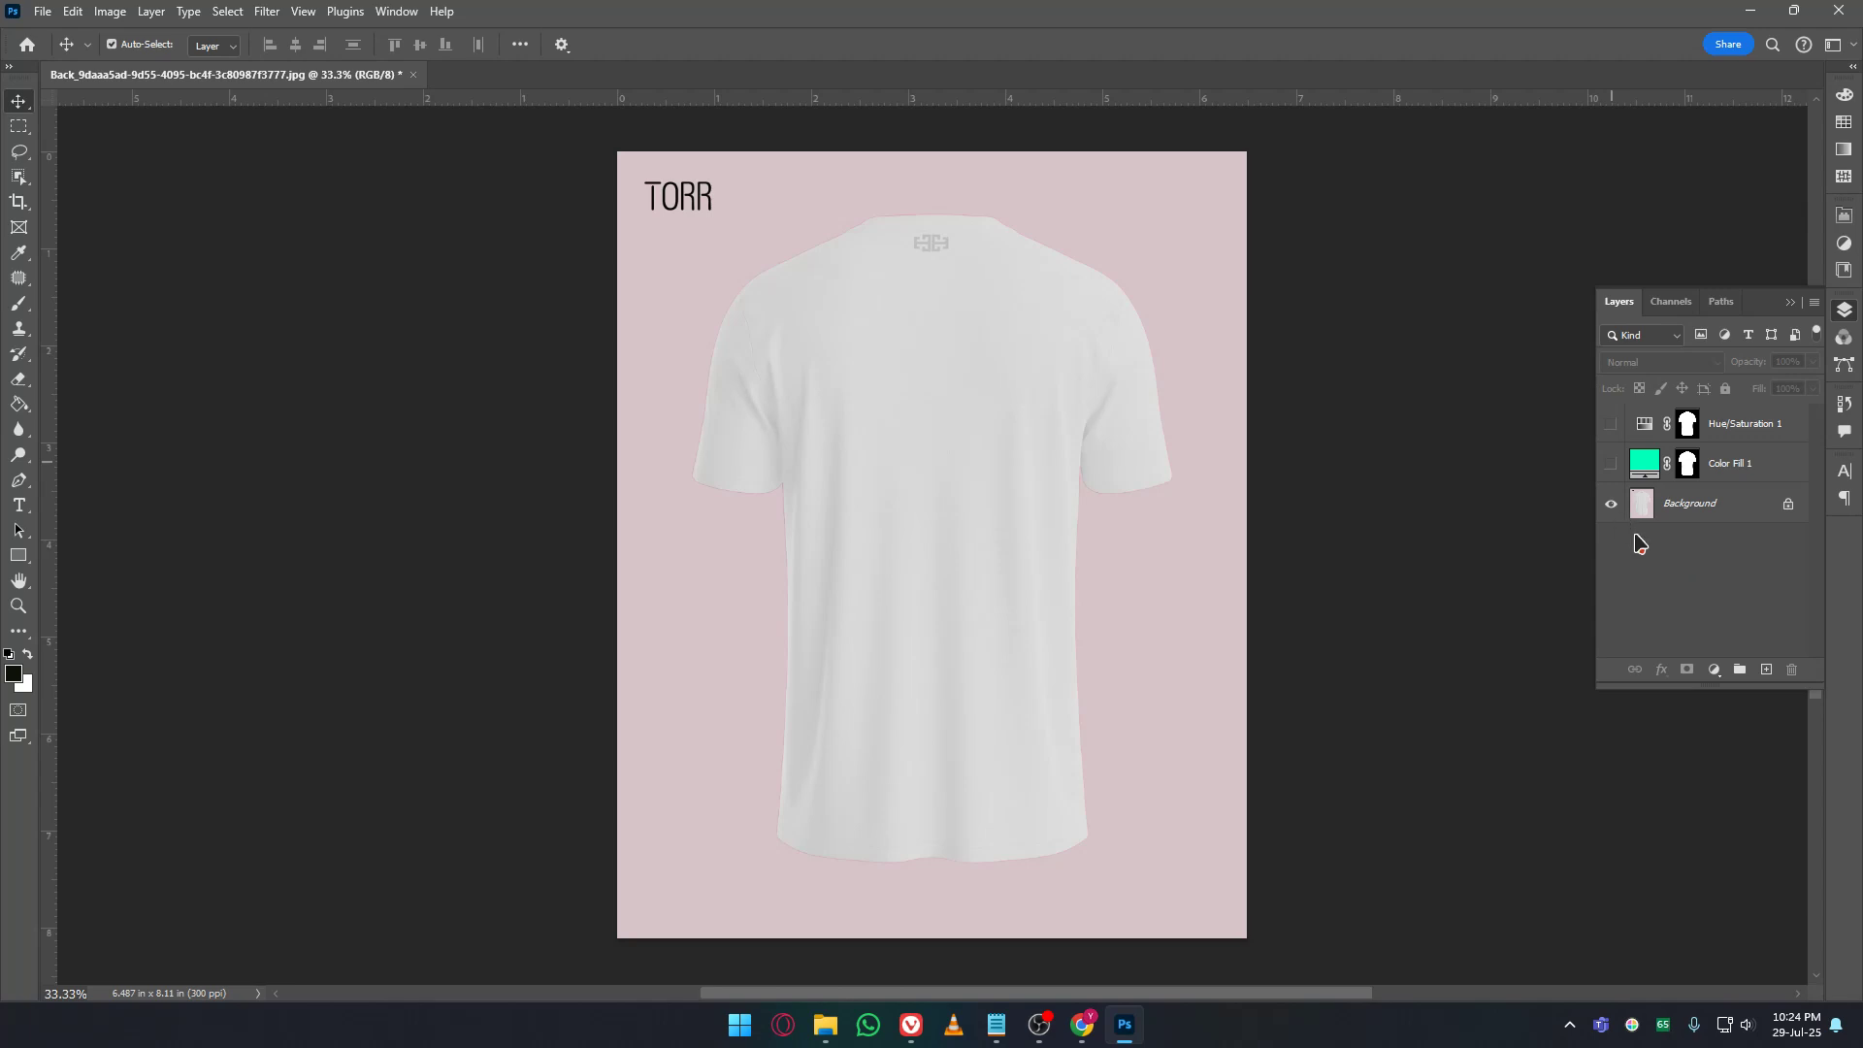
left_click(1611, 505)
left_click(1612, 425)
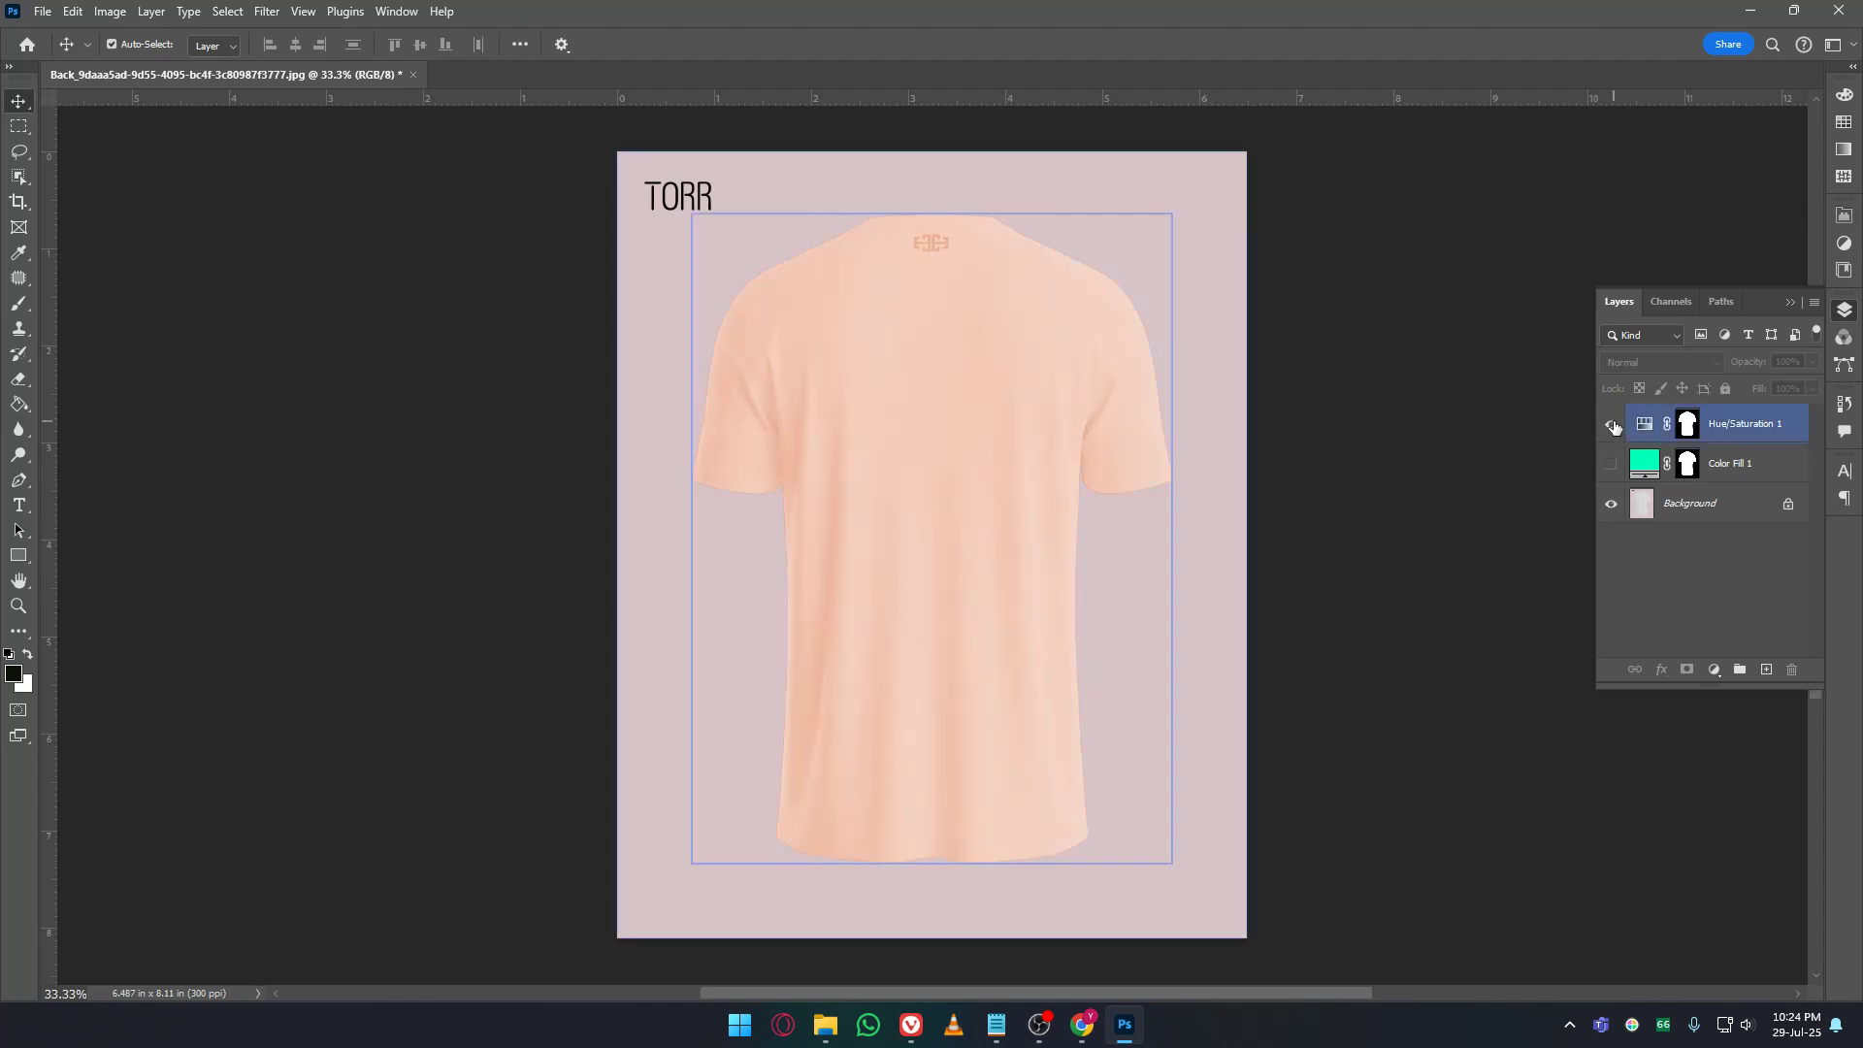
left_click(1611, 425)
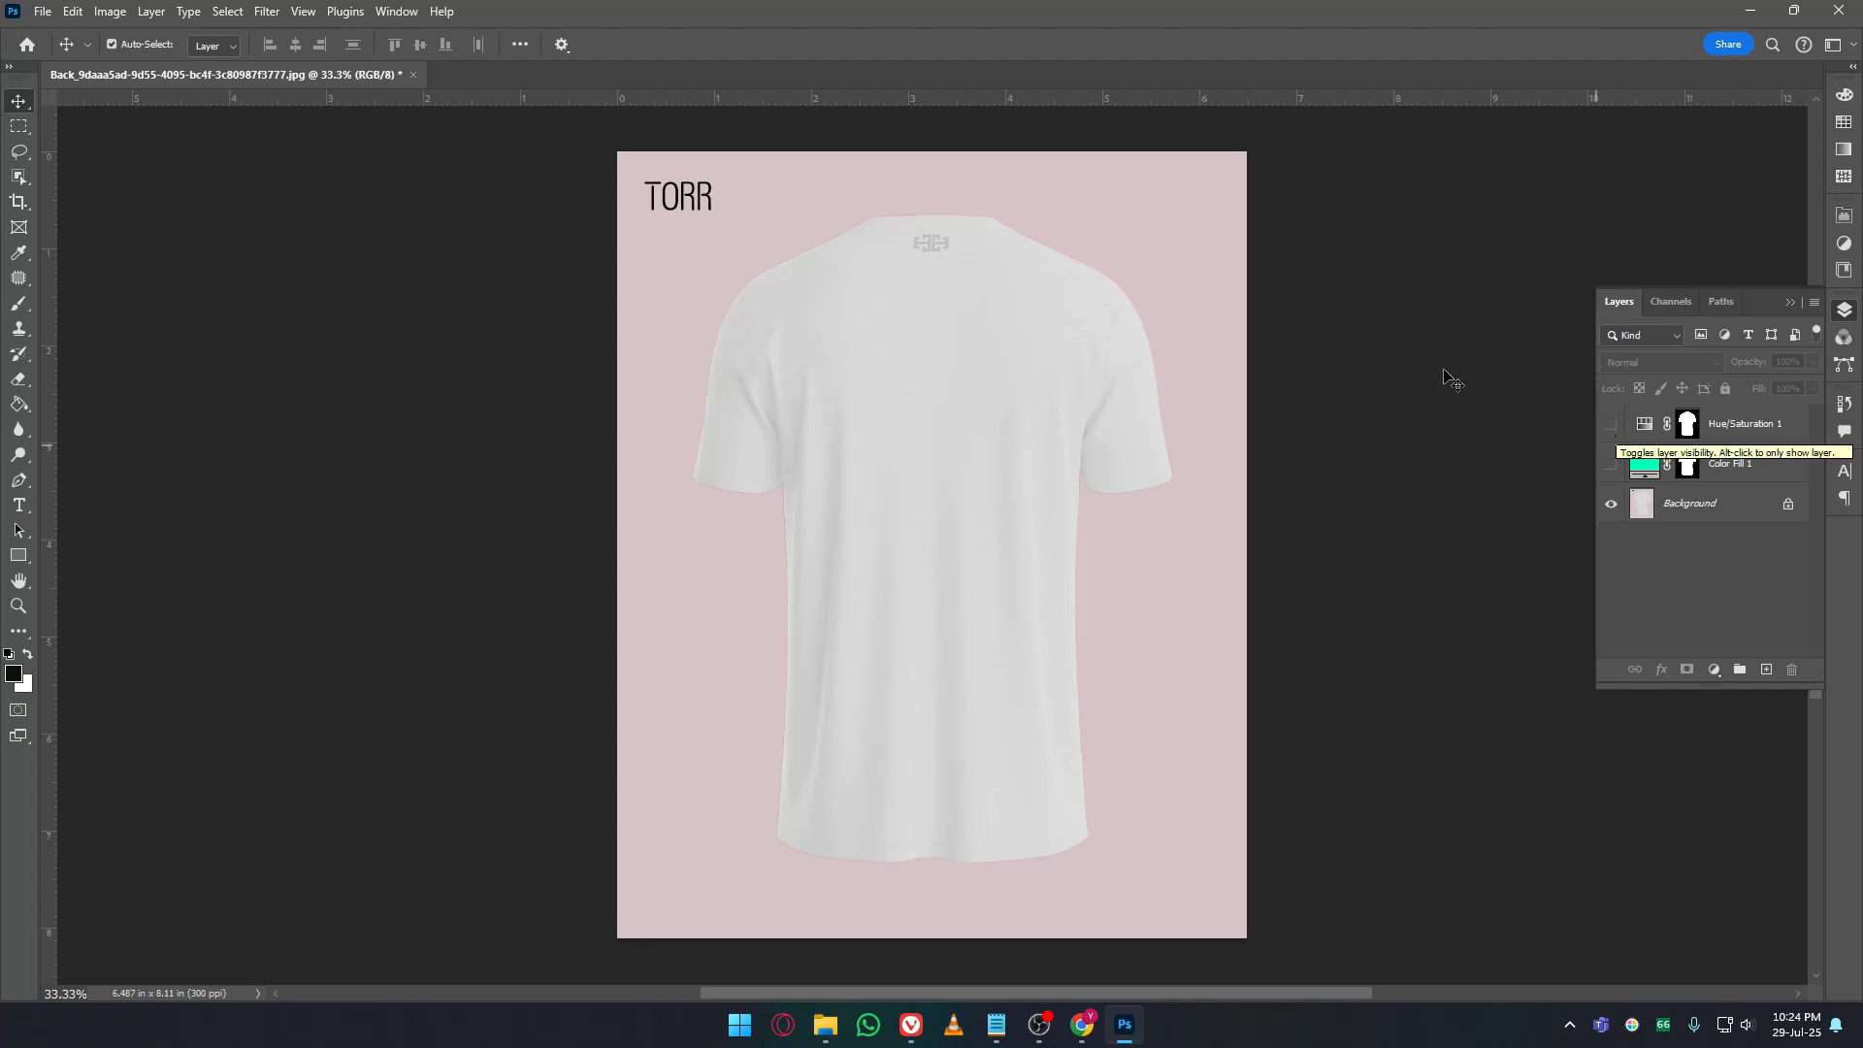
Close the edited T-shirt document without saving and reopen the original red T-shirt photo from the Downloads folder.
left_click(413, 74)
left_click(941, 379)
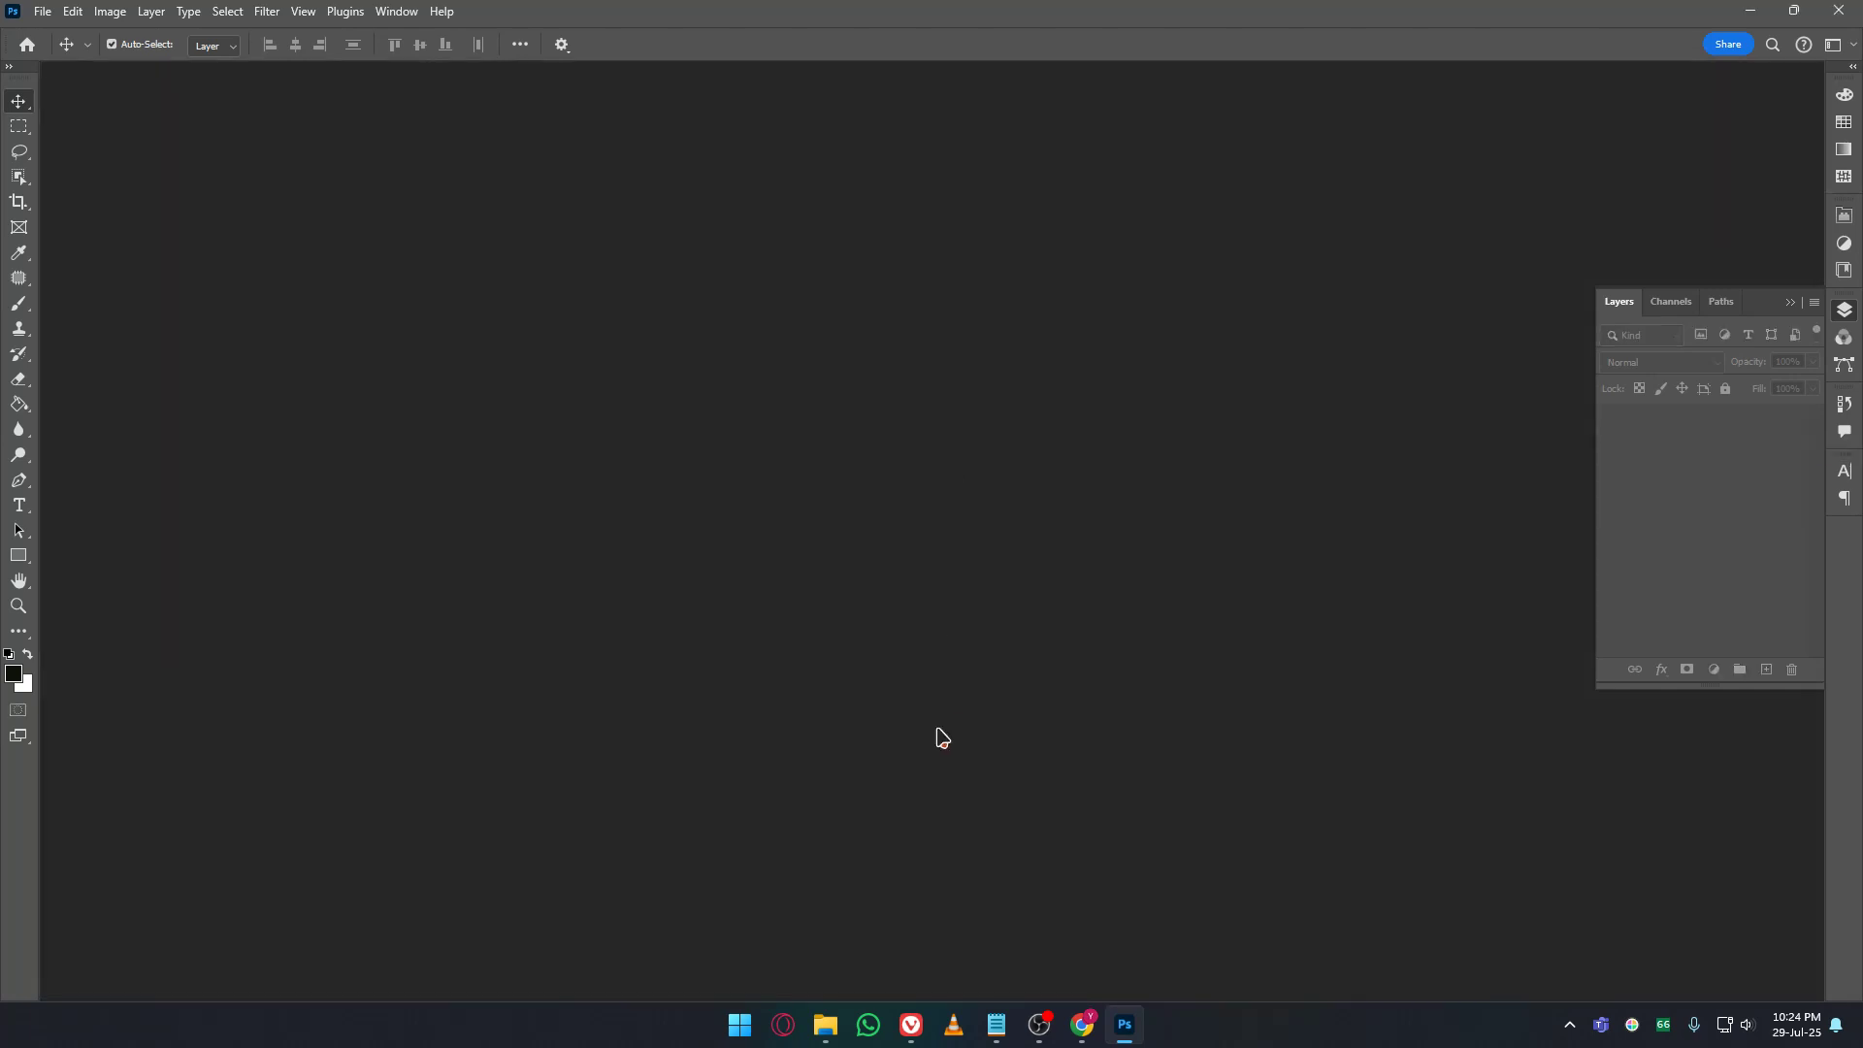
left_click(824, 1024)
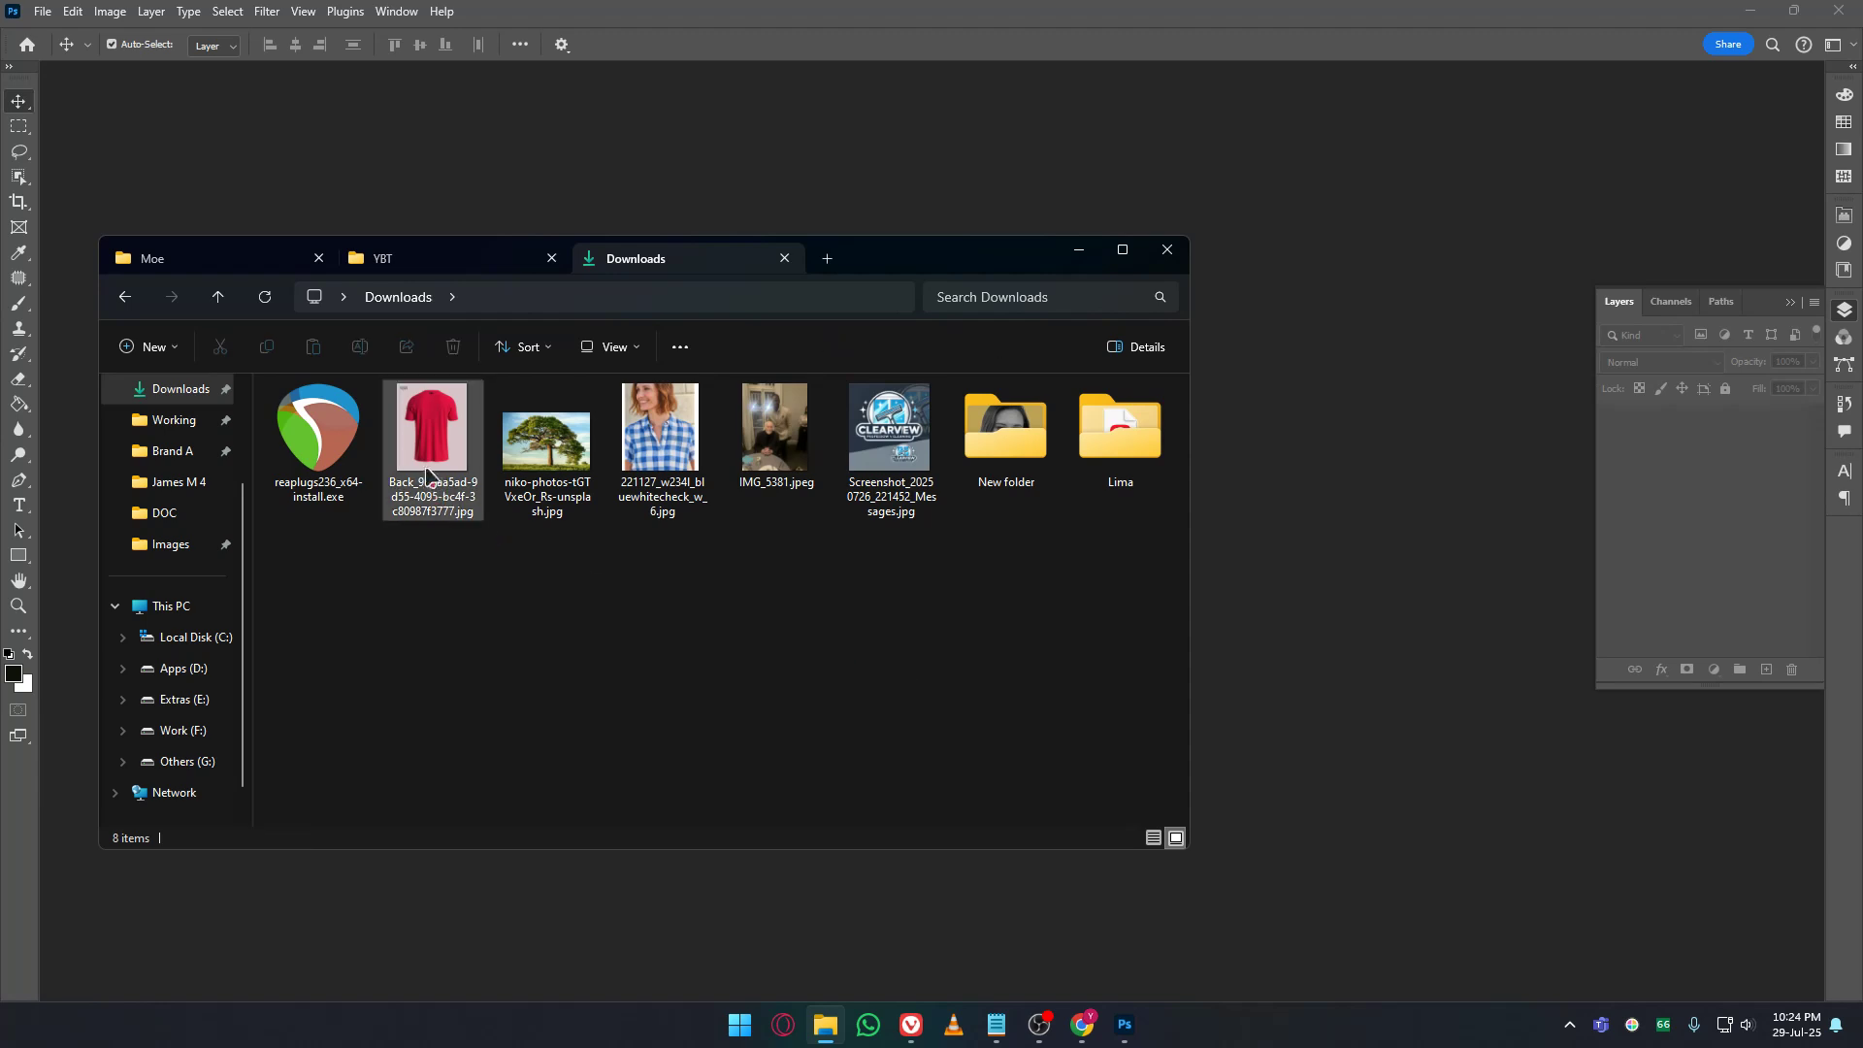
left_click_drag(460, 475, 1397, 682)
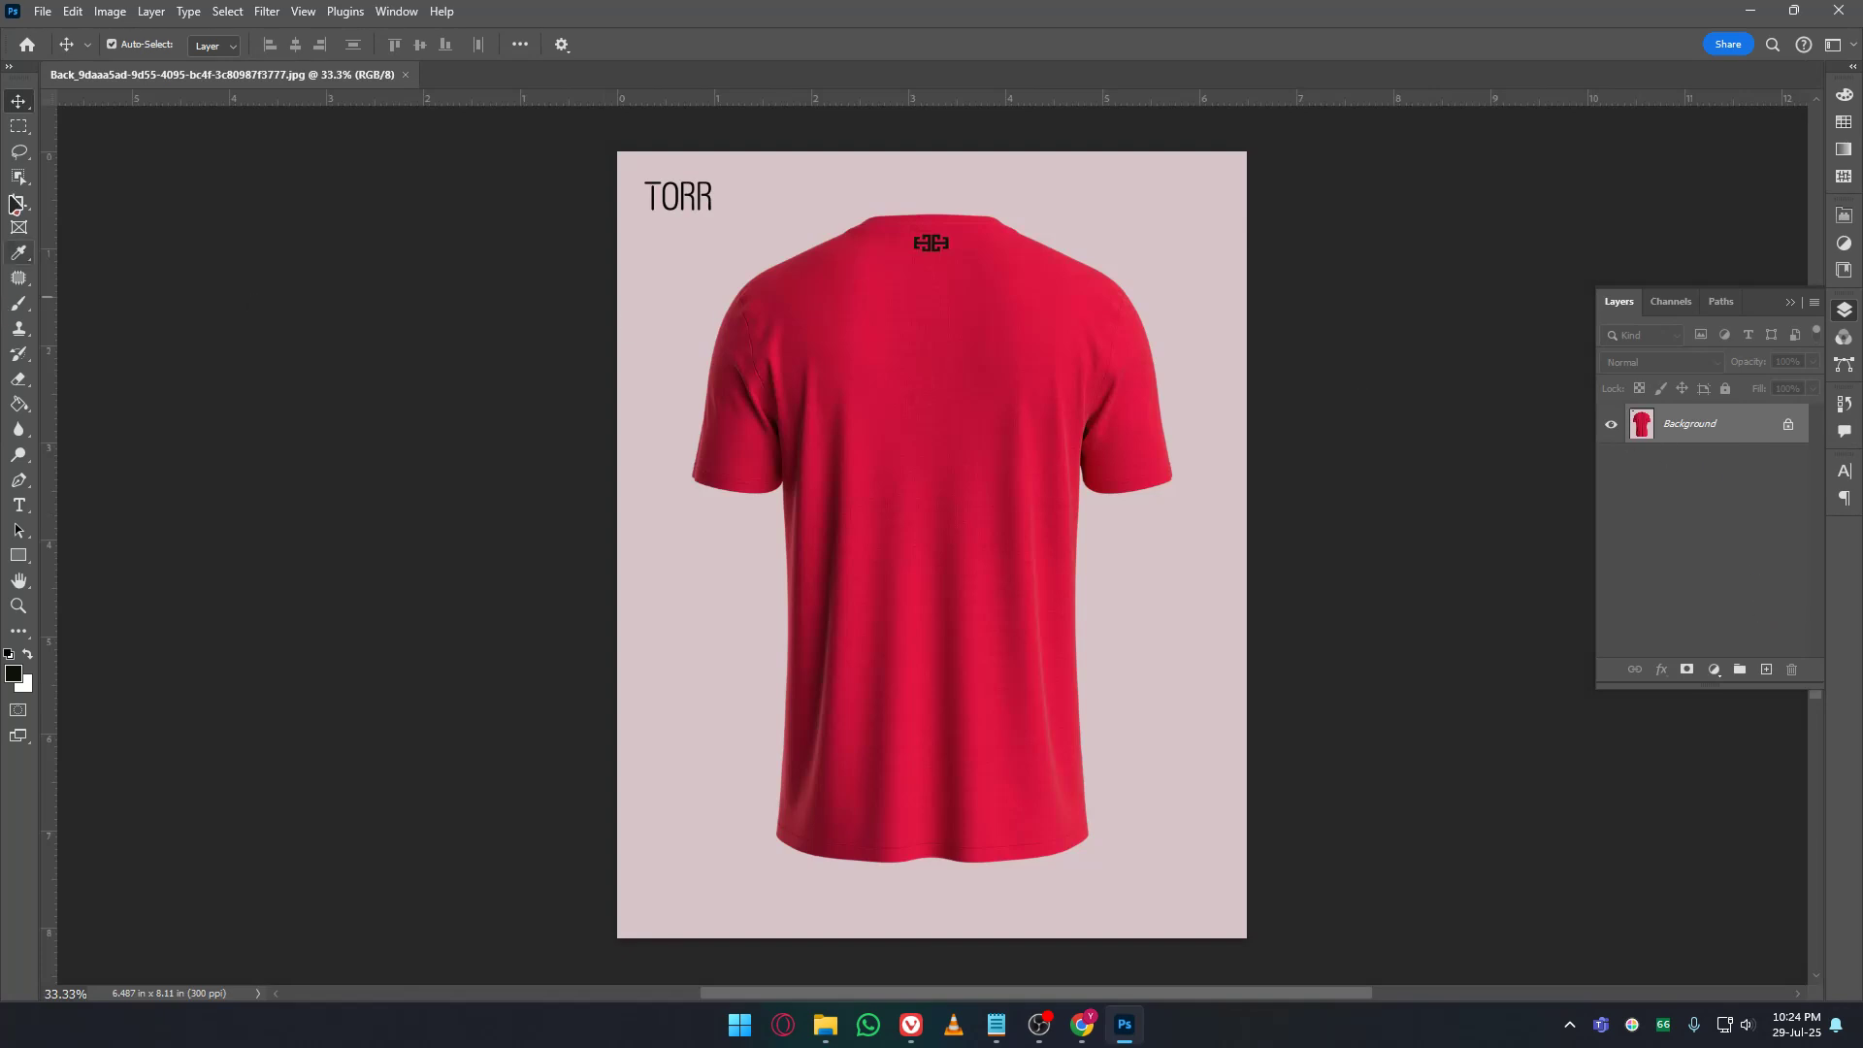
Select the whole red T-shirt with the Object Selection tool in Lasso mode by outlining it loosely.
left_click(18, 151)
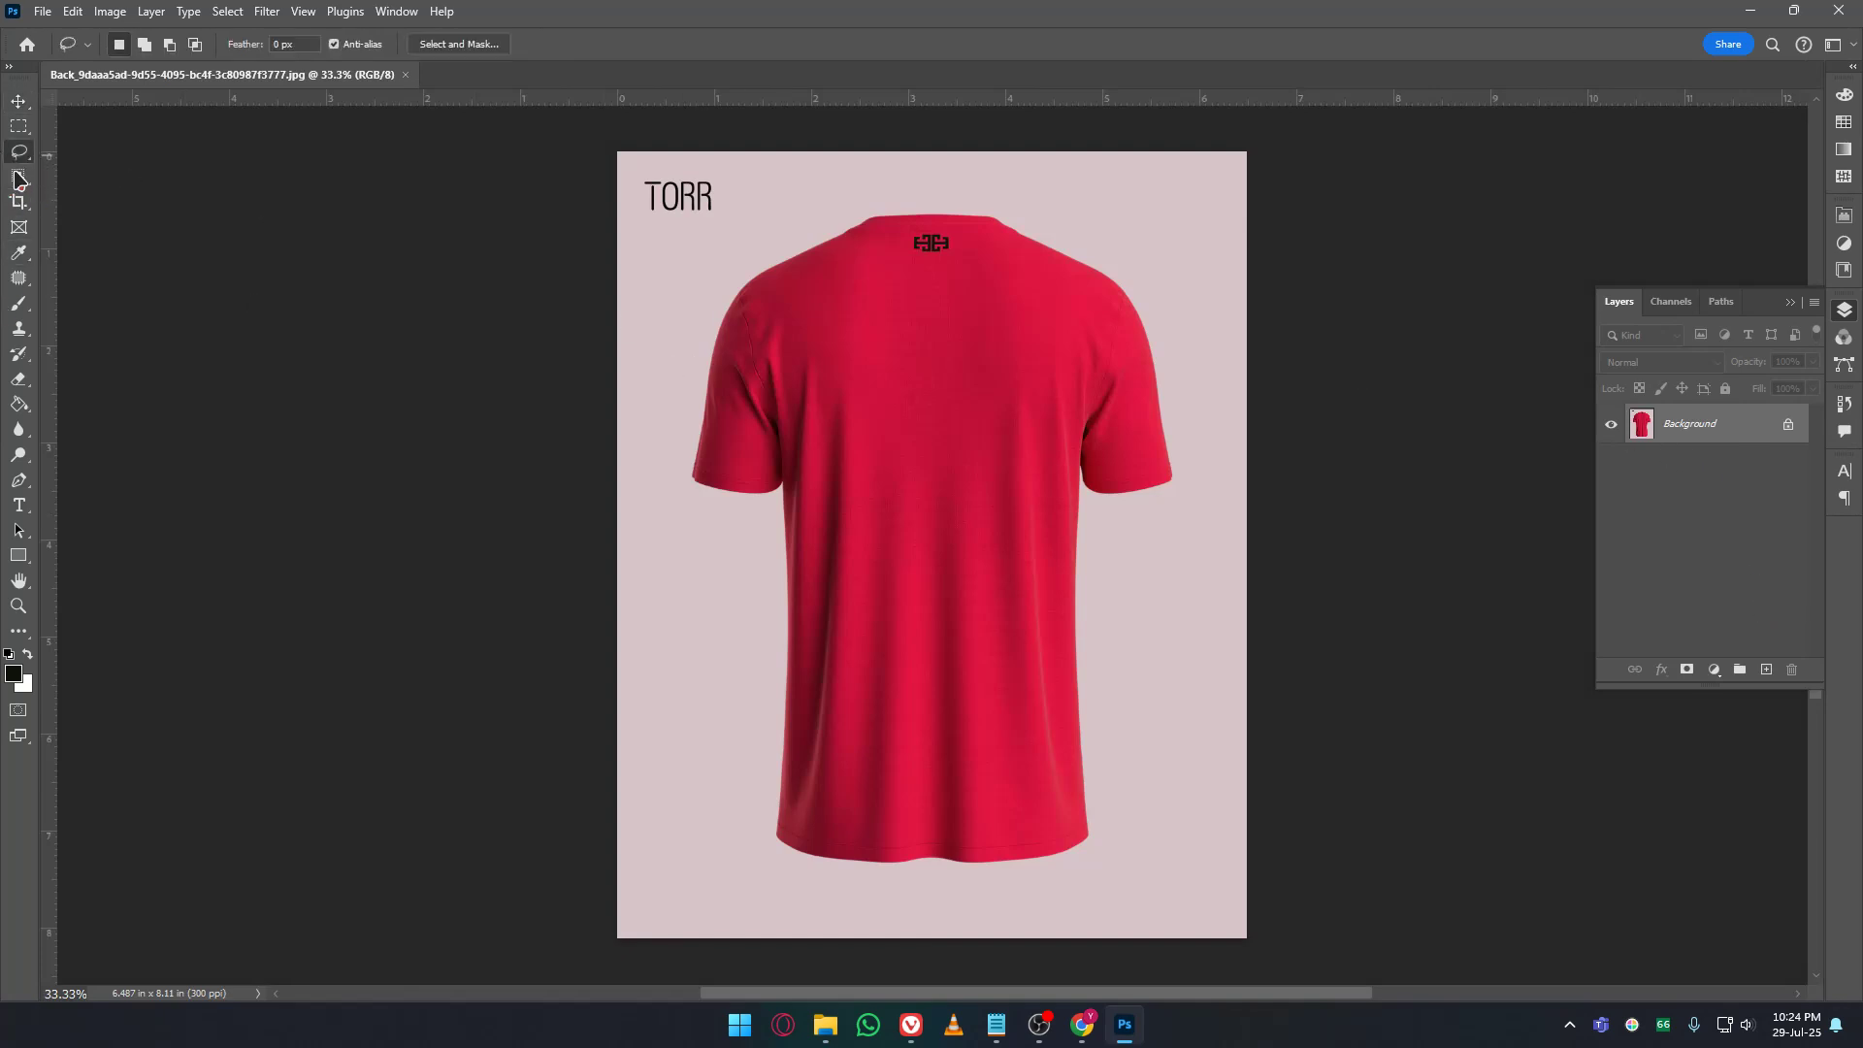
left_click(17, 178)
mouse_move(700, 322)
left_mouse_down()
mouse_move(759, 249)
mouse_move(926, 194)
left_mouse_up()
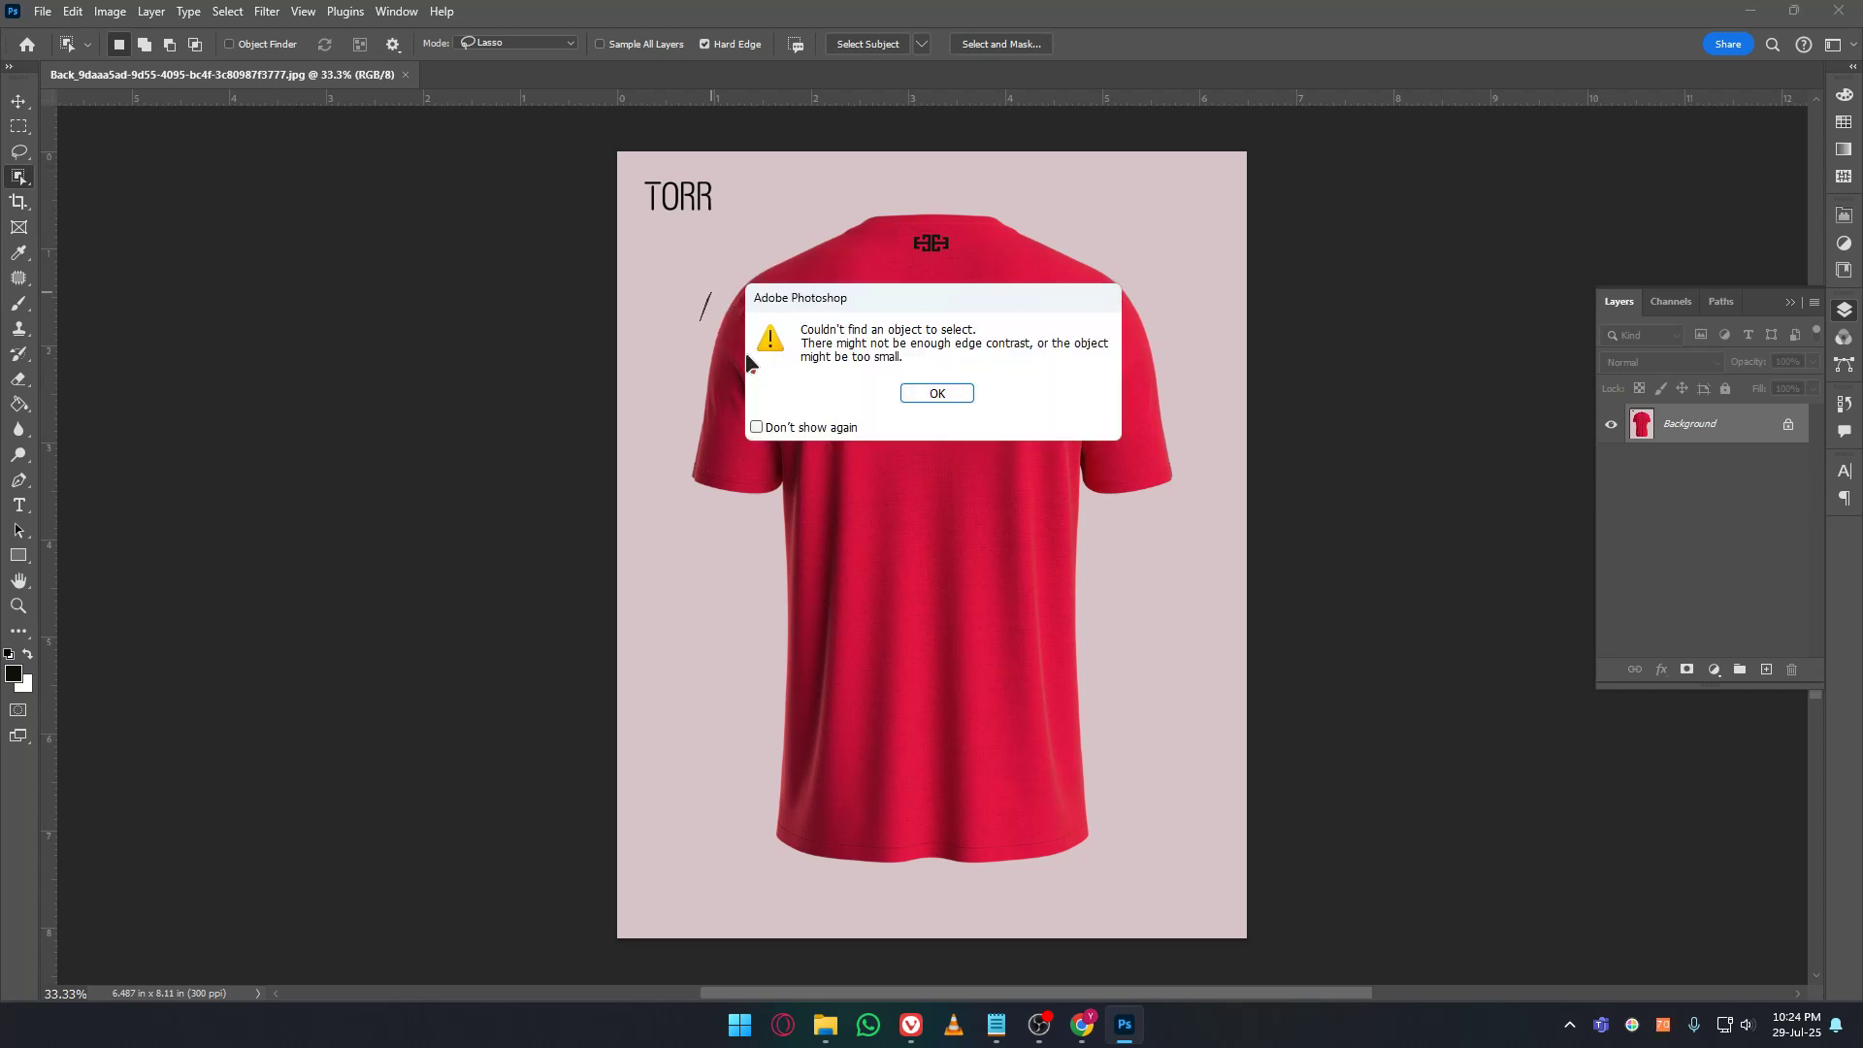
left_click(946, 399)
mouse_move(668, 381)
left_mouse_down()
mouse_move(721, 248)
mouse_move(906, 193)
mouse_move(1044, 200)
mouse_move(1243, 552)
mouse_move(1188, 591)
mouse_move(1120, 582)
mouse_move(1166, 842)
mouse_move(1040, 952)
mouse_move(748, 862)
left_mouse_up()
left_click_drag(659, 391, 660, 394)
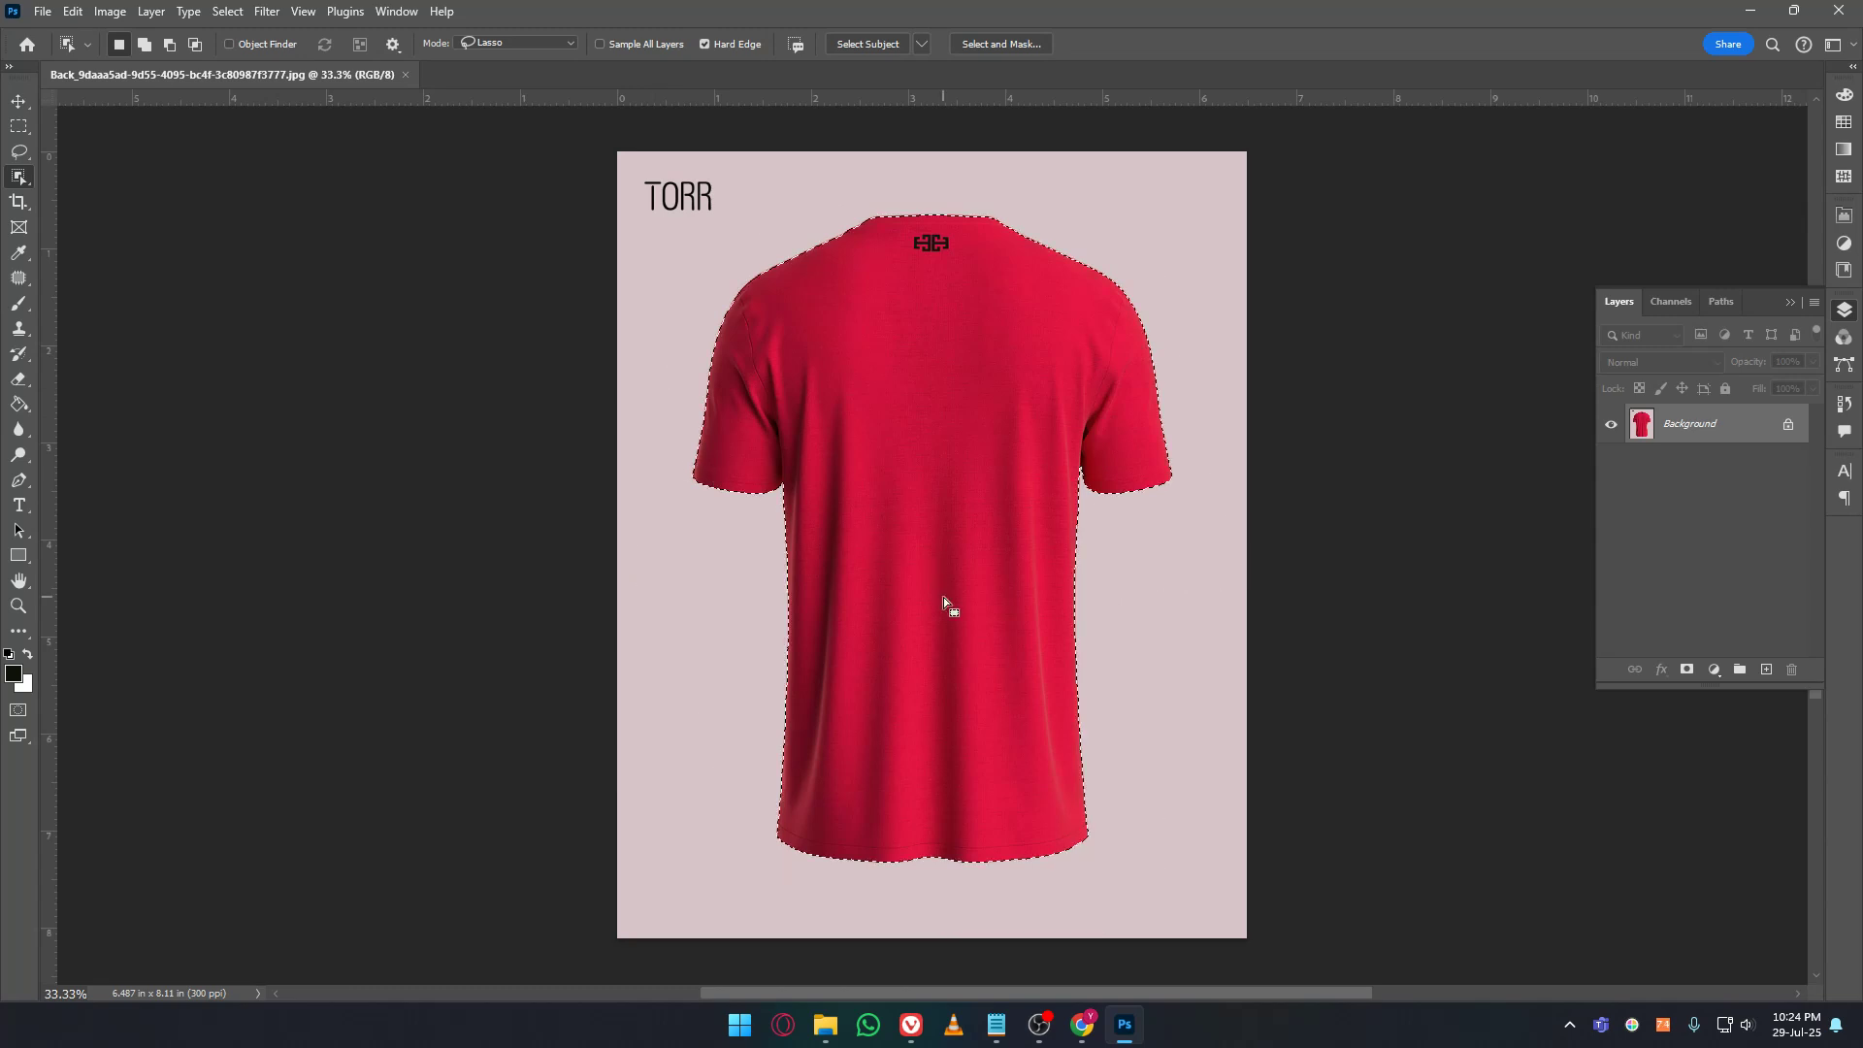
Add a Hue/Saturation layer masked to the T-shirt with Saturation -100 and Lightness +62.
left_click(1713, 669)
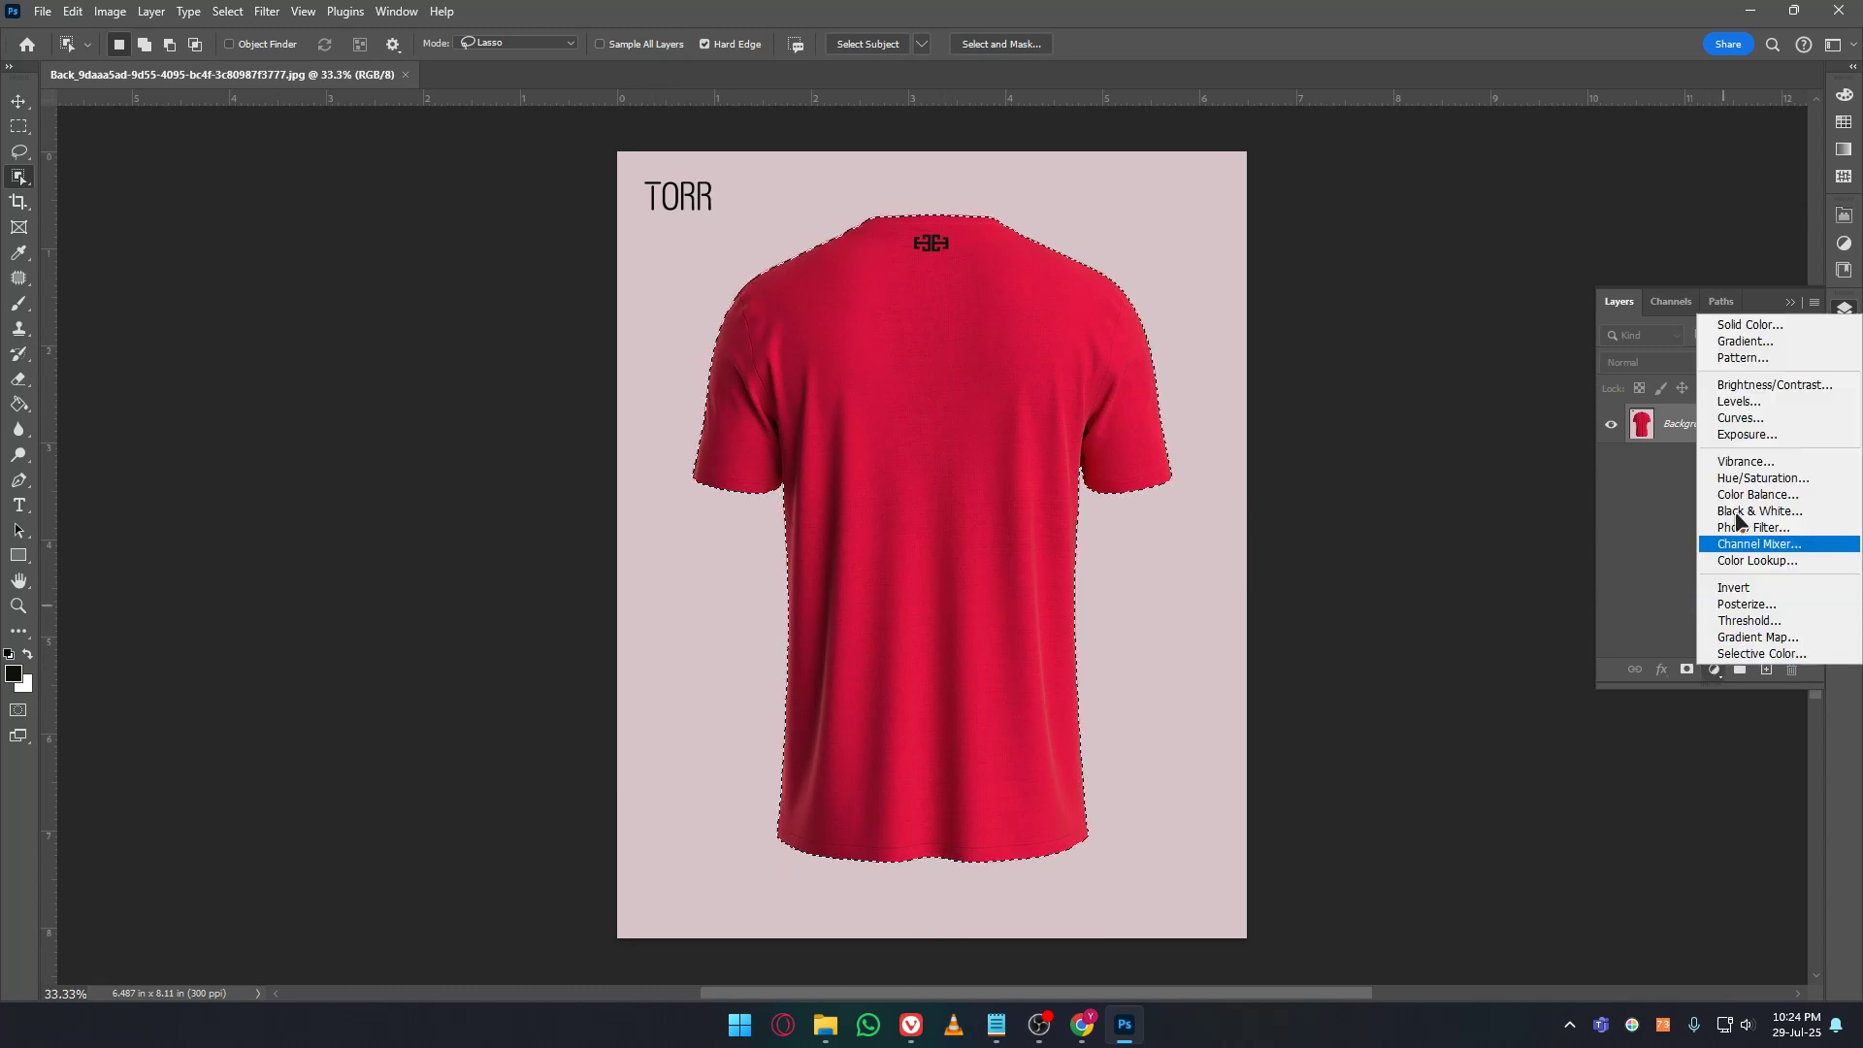
left_click(1808, 477)
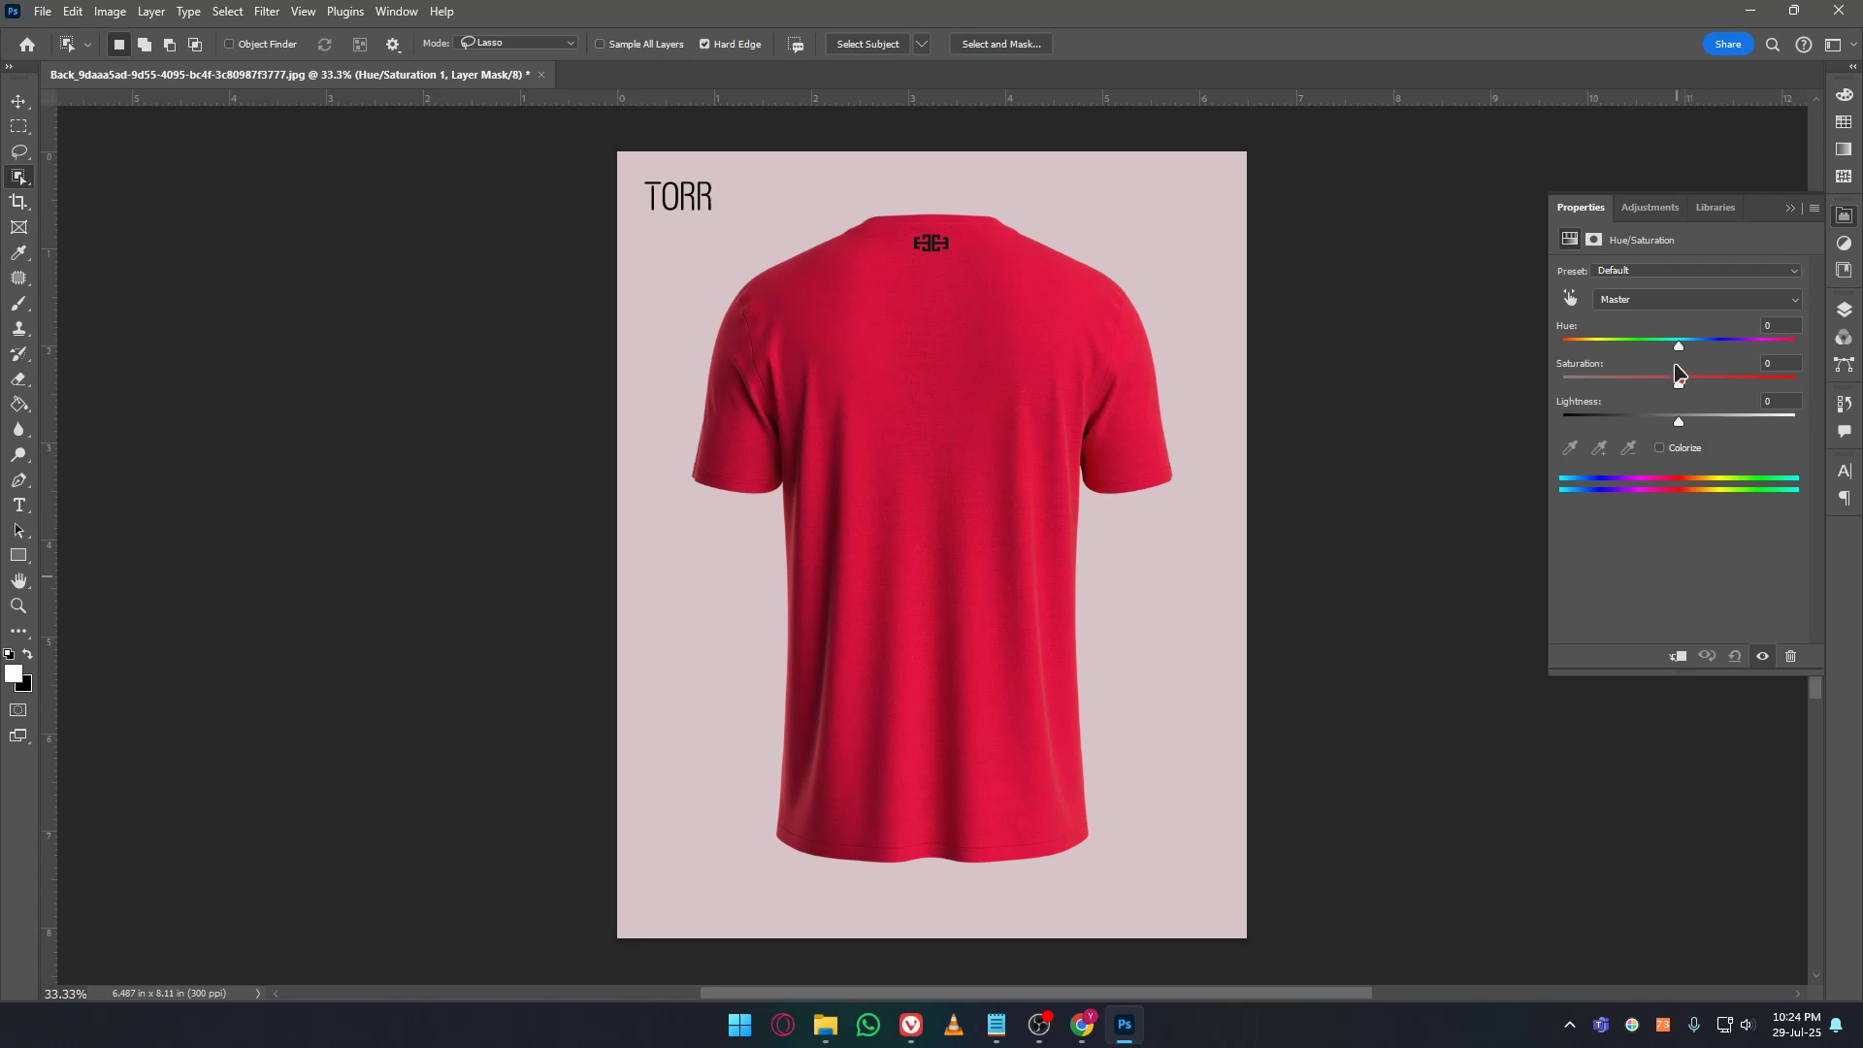
left_click_drag(1680, 388, 1544, 388)
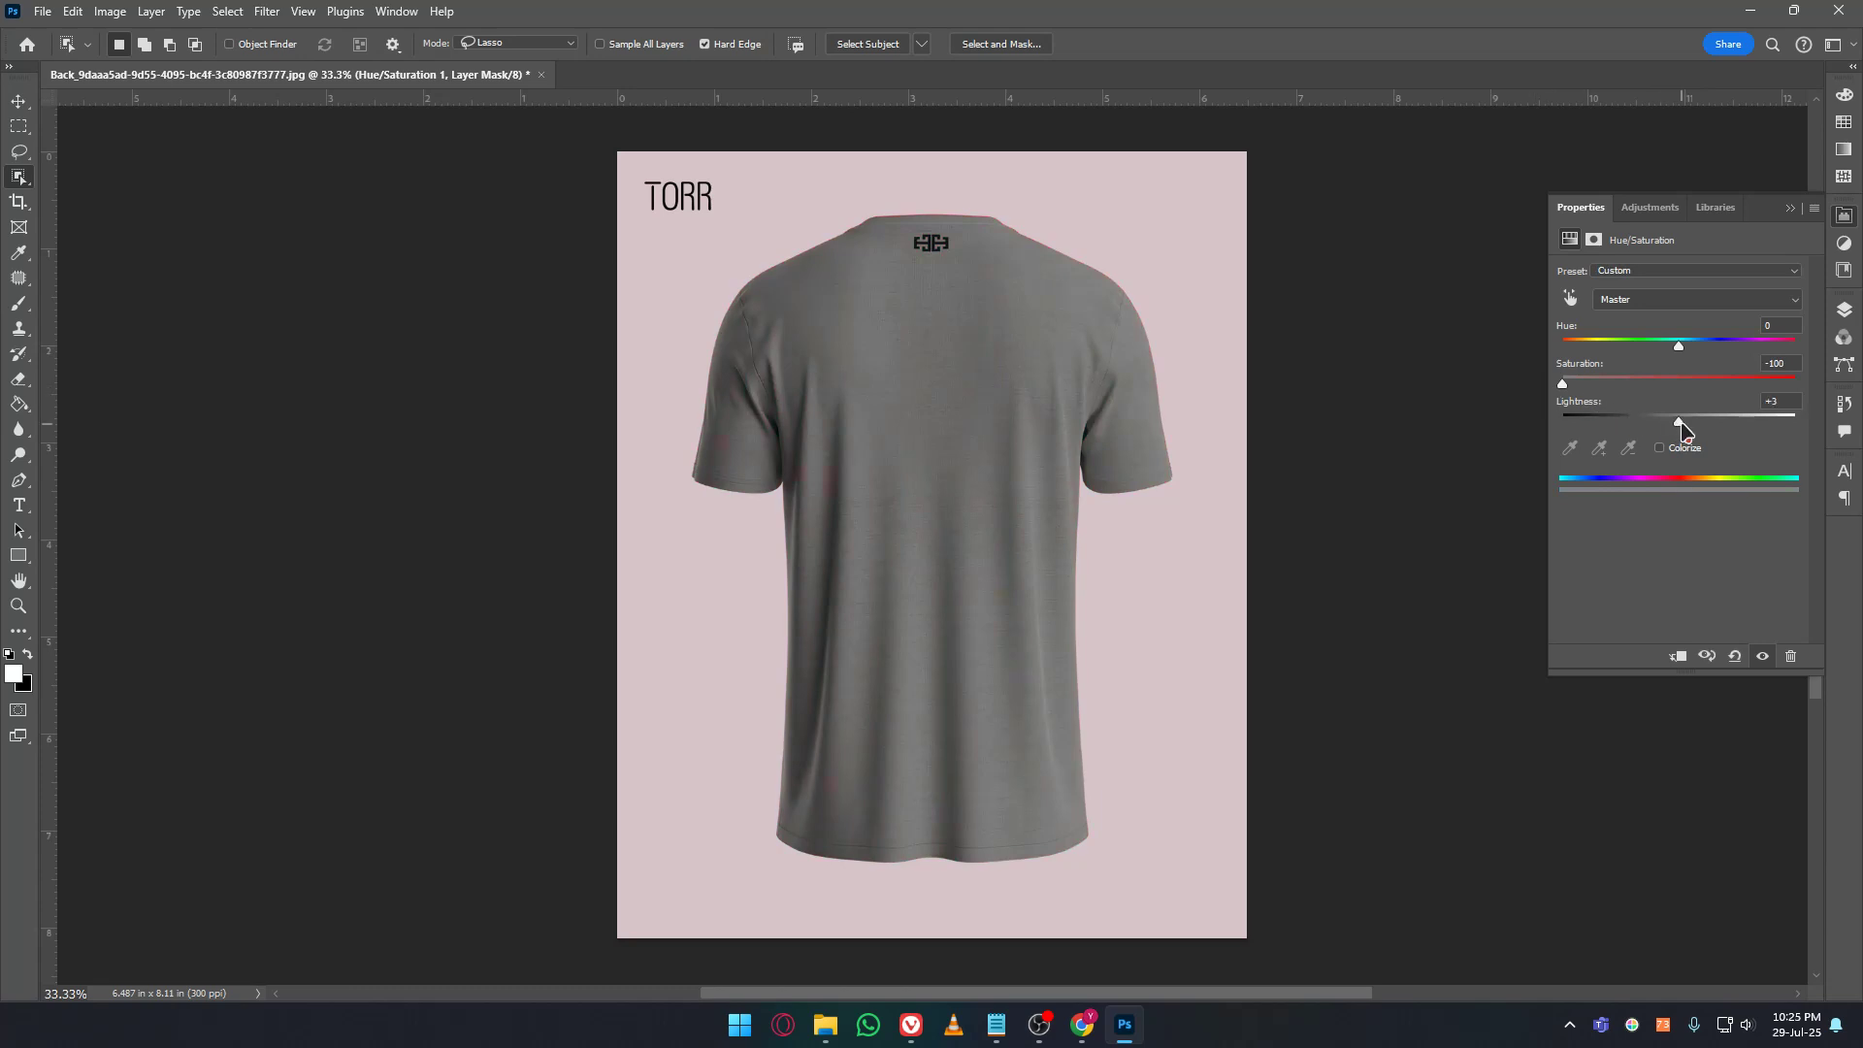
left_click_drag(1681, 430, 1757, 433)
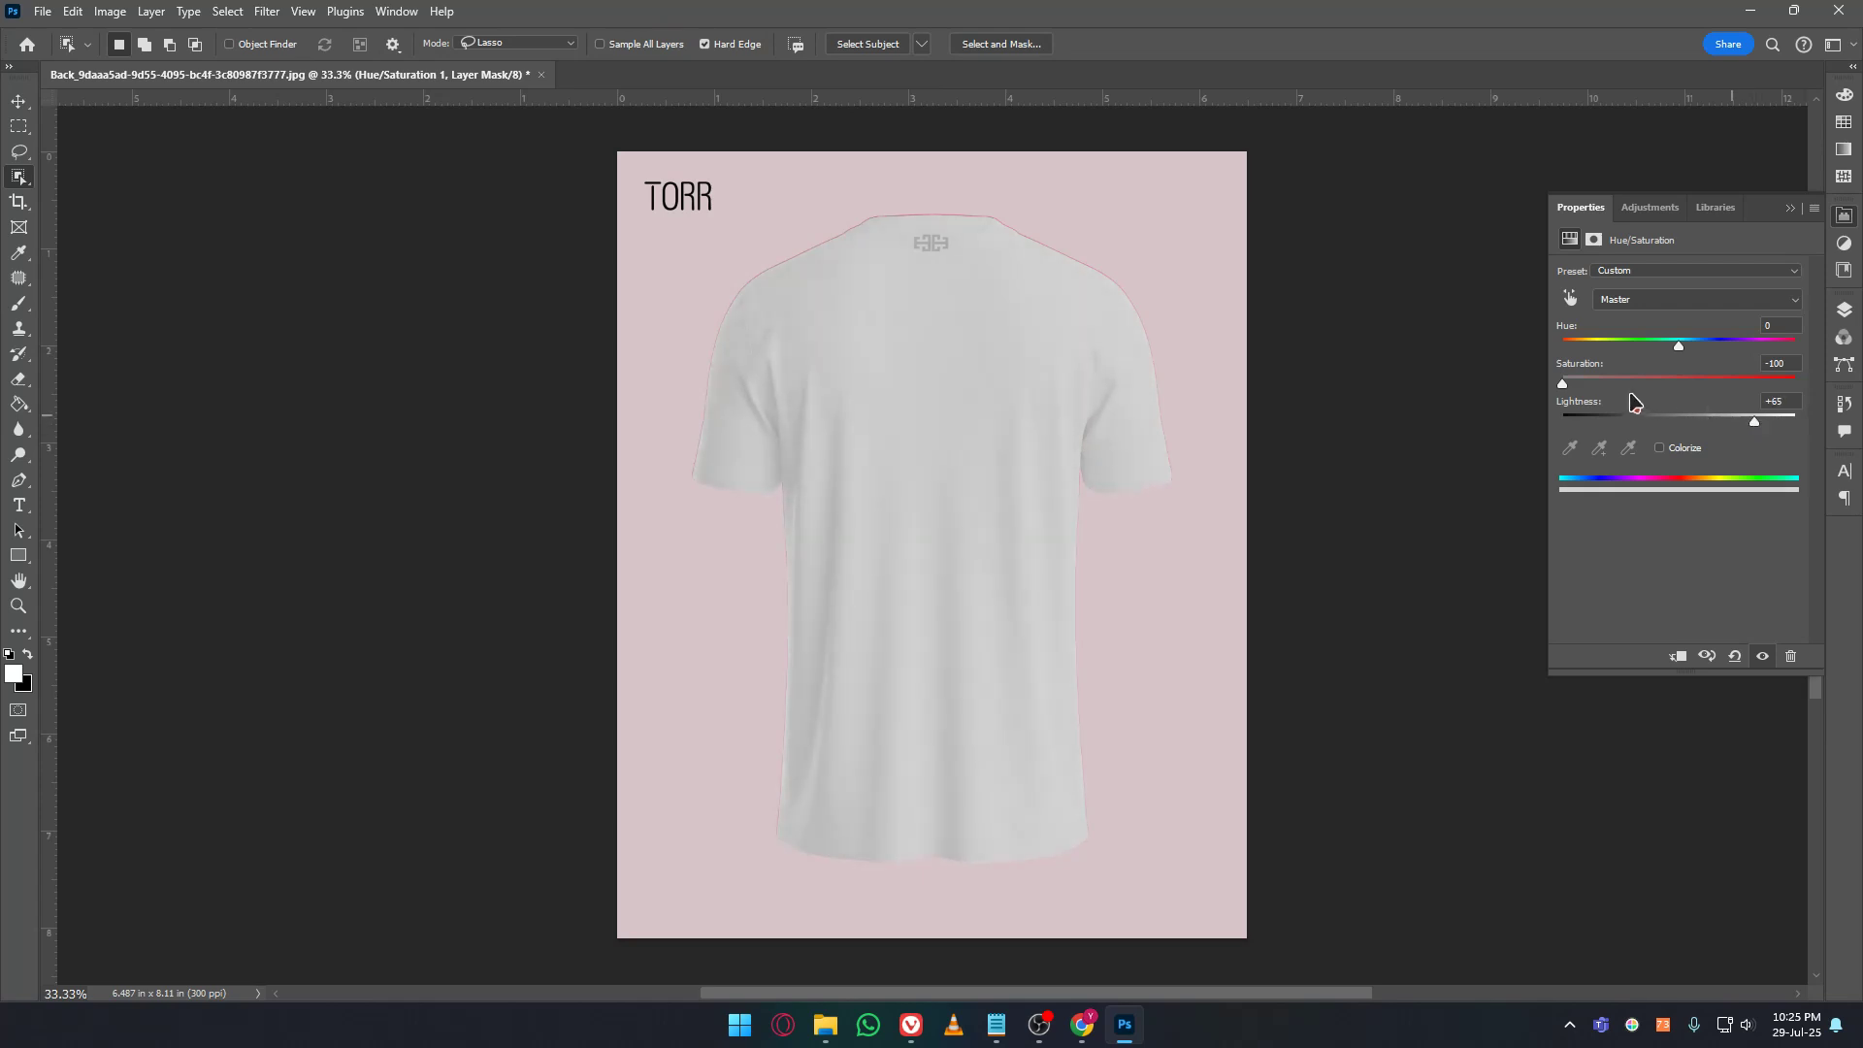
mouse_move(1563, 385)
left_mouse_down()
mouse_move(1581, 388)
mouse_move(1559, 384)
left_mouse_up()
left_click_drag(1759, 434, 1754, 434)
Try the Darker Color blend mode on the Hue/Saturation 1 layer and set it back to Normal.
left_click(1844, 214)
left_click(1845, 309)
left_click(1693, 365)
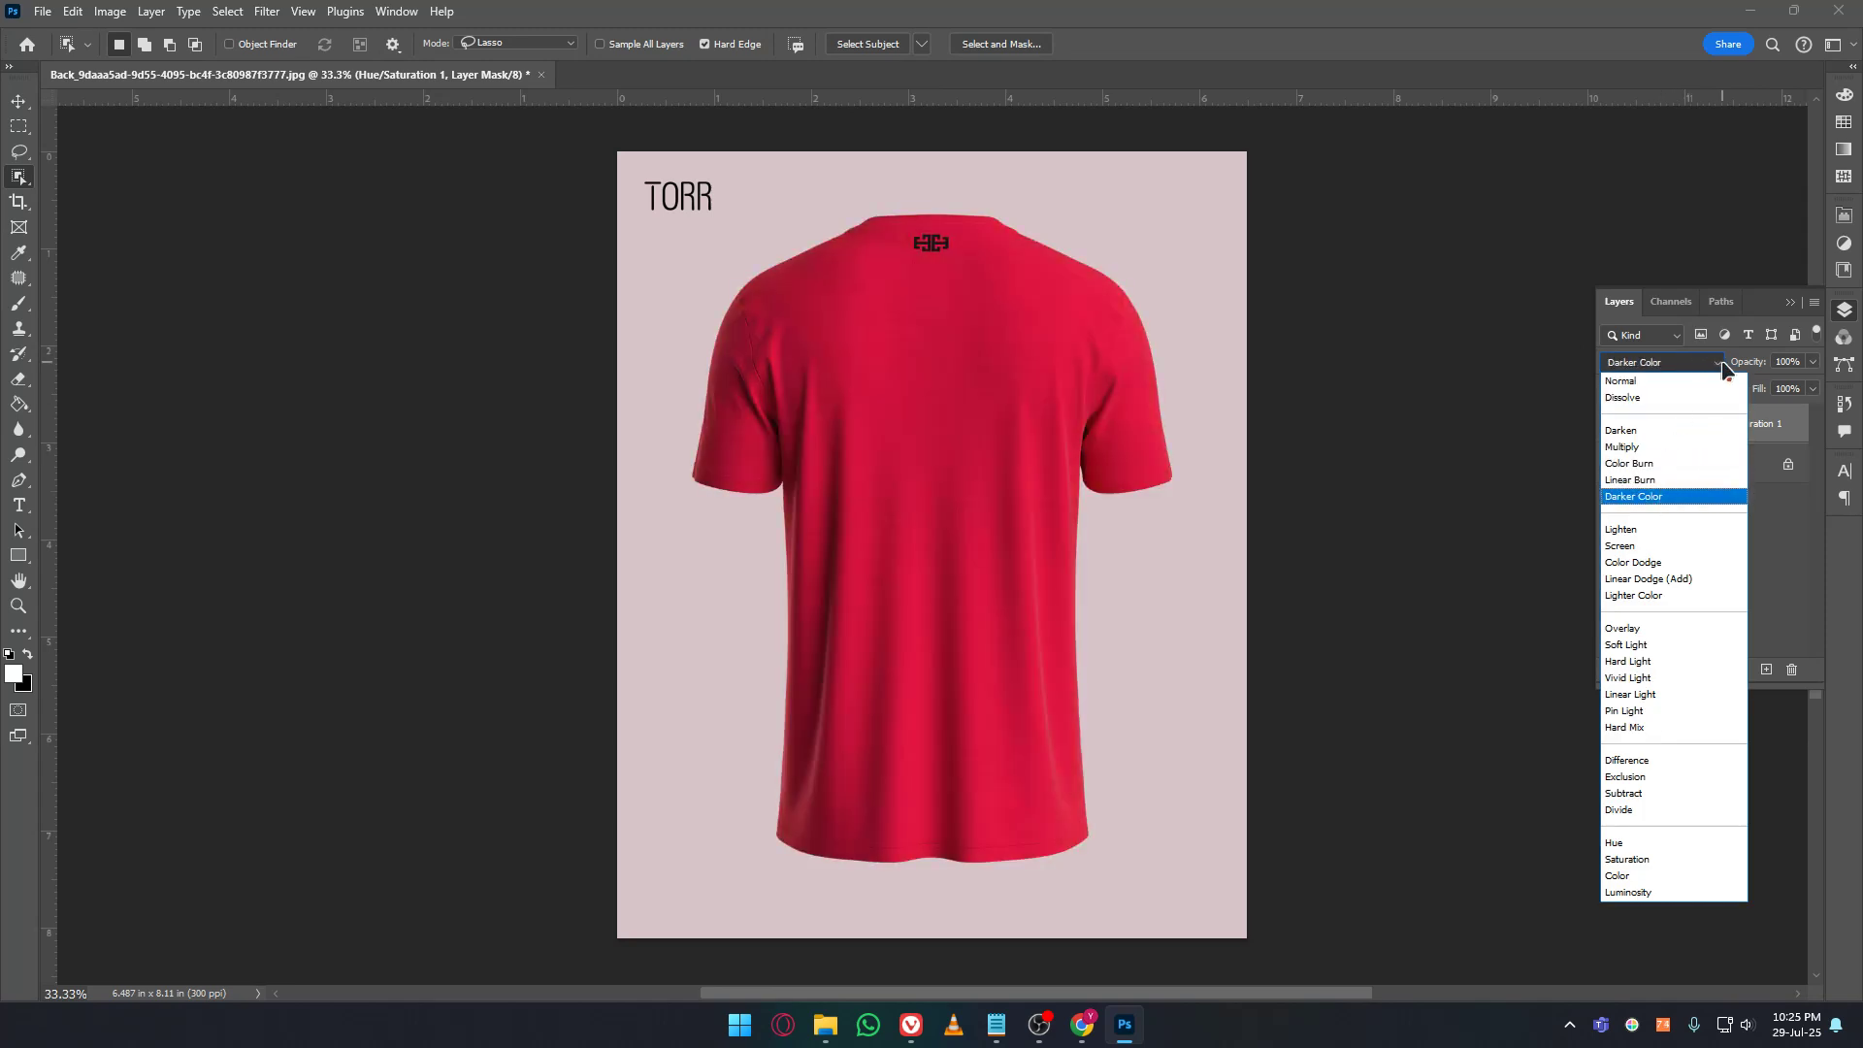
left_click(1671, 382)
left_click(1680, 557)
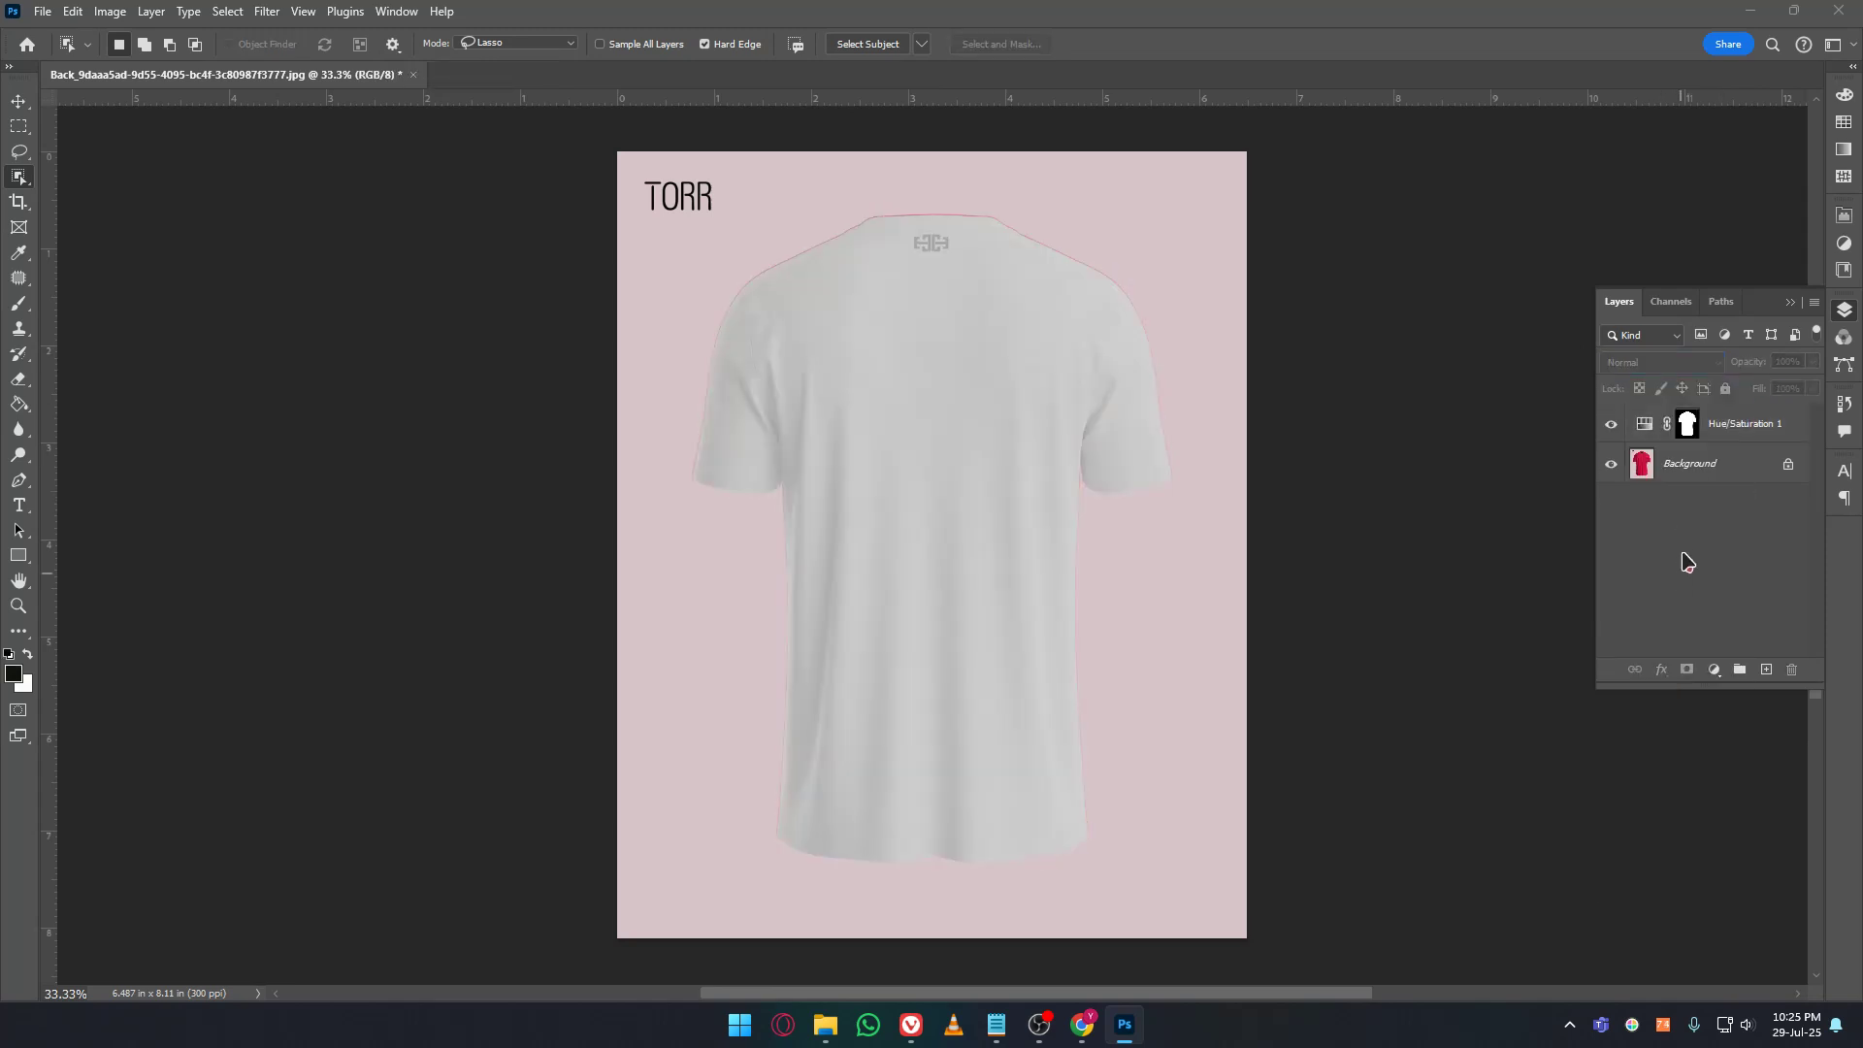
Compare the red and light gray T-shirt by toggling the Hue/Saturation 1 layer's visibility, leaving it shown.
left_click(1736, 431)
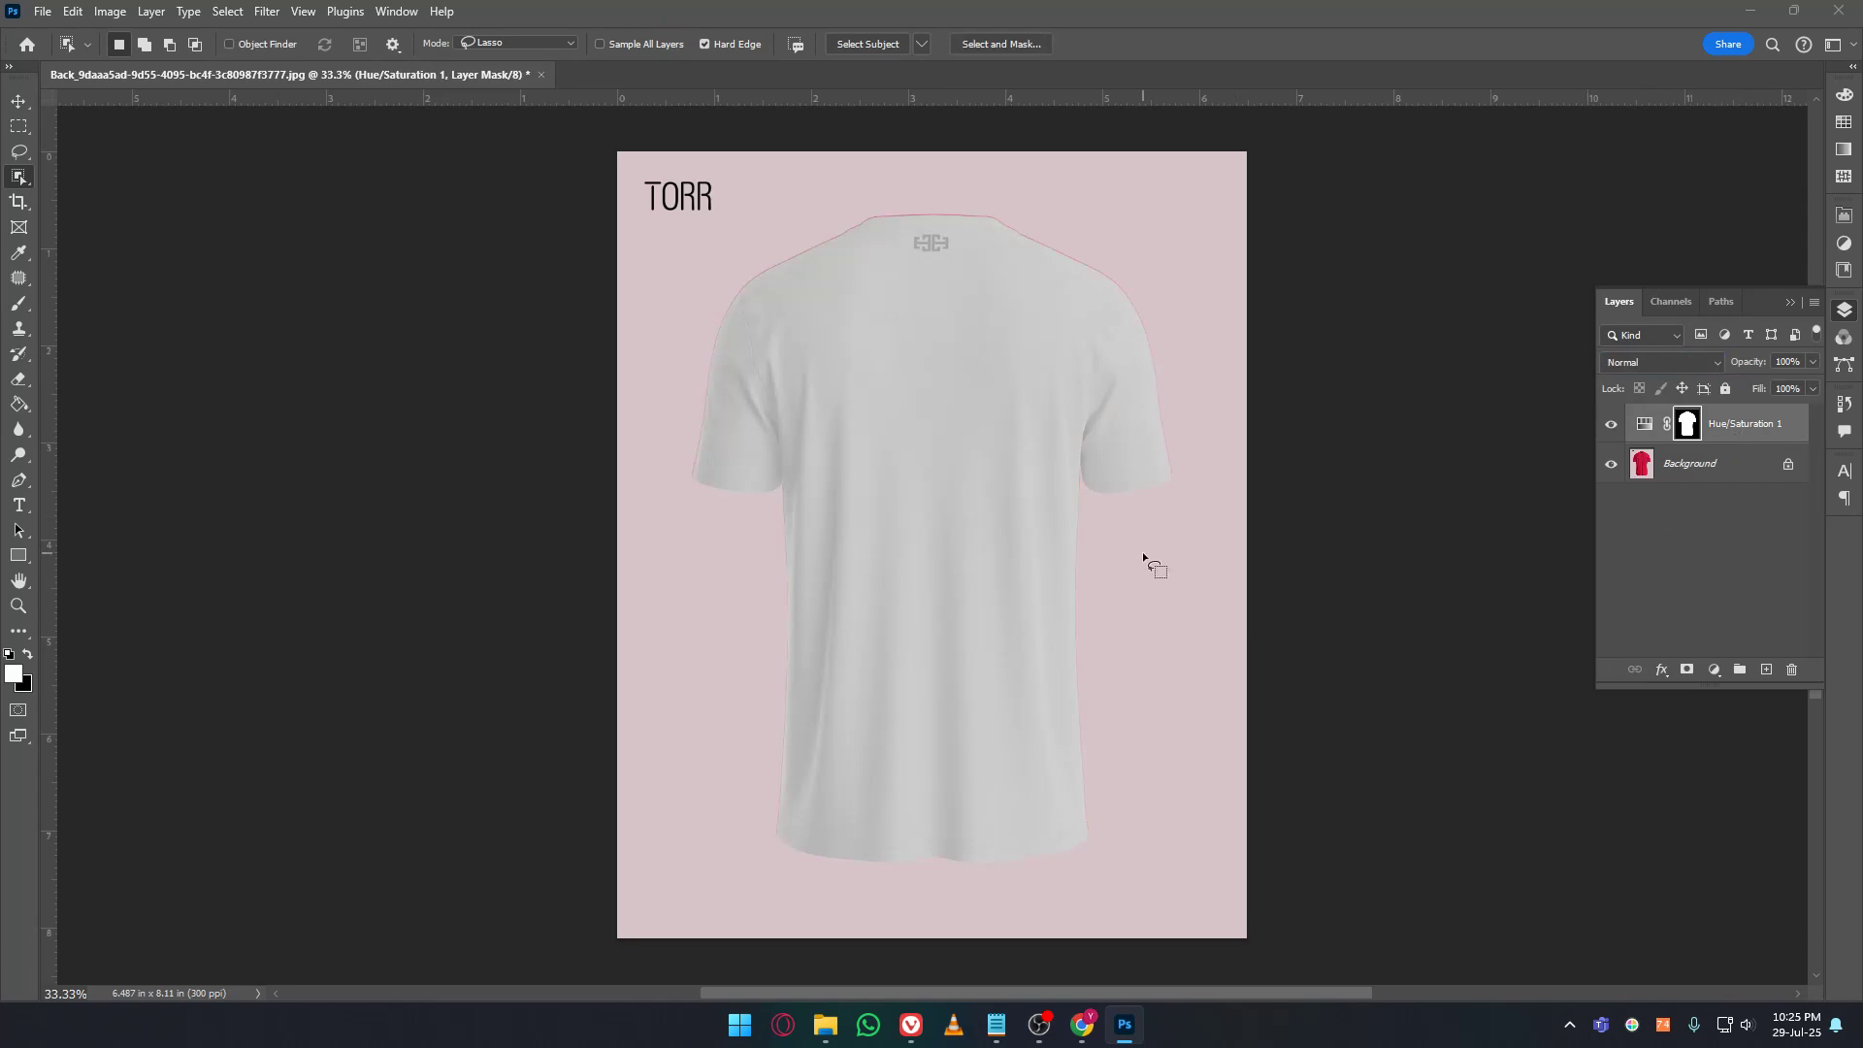
left_click(1610, 429)
left_click(1611, 427)
left_click(1610, 427)
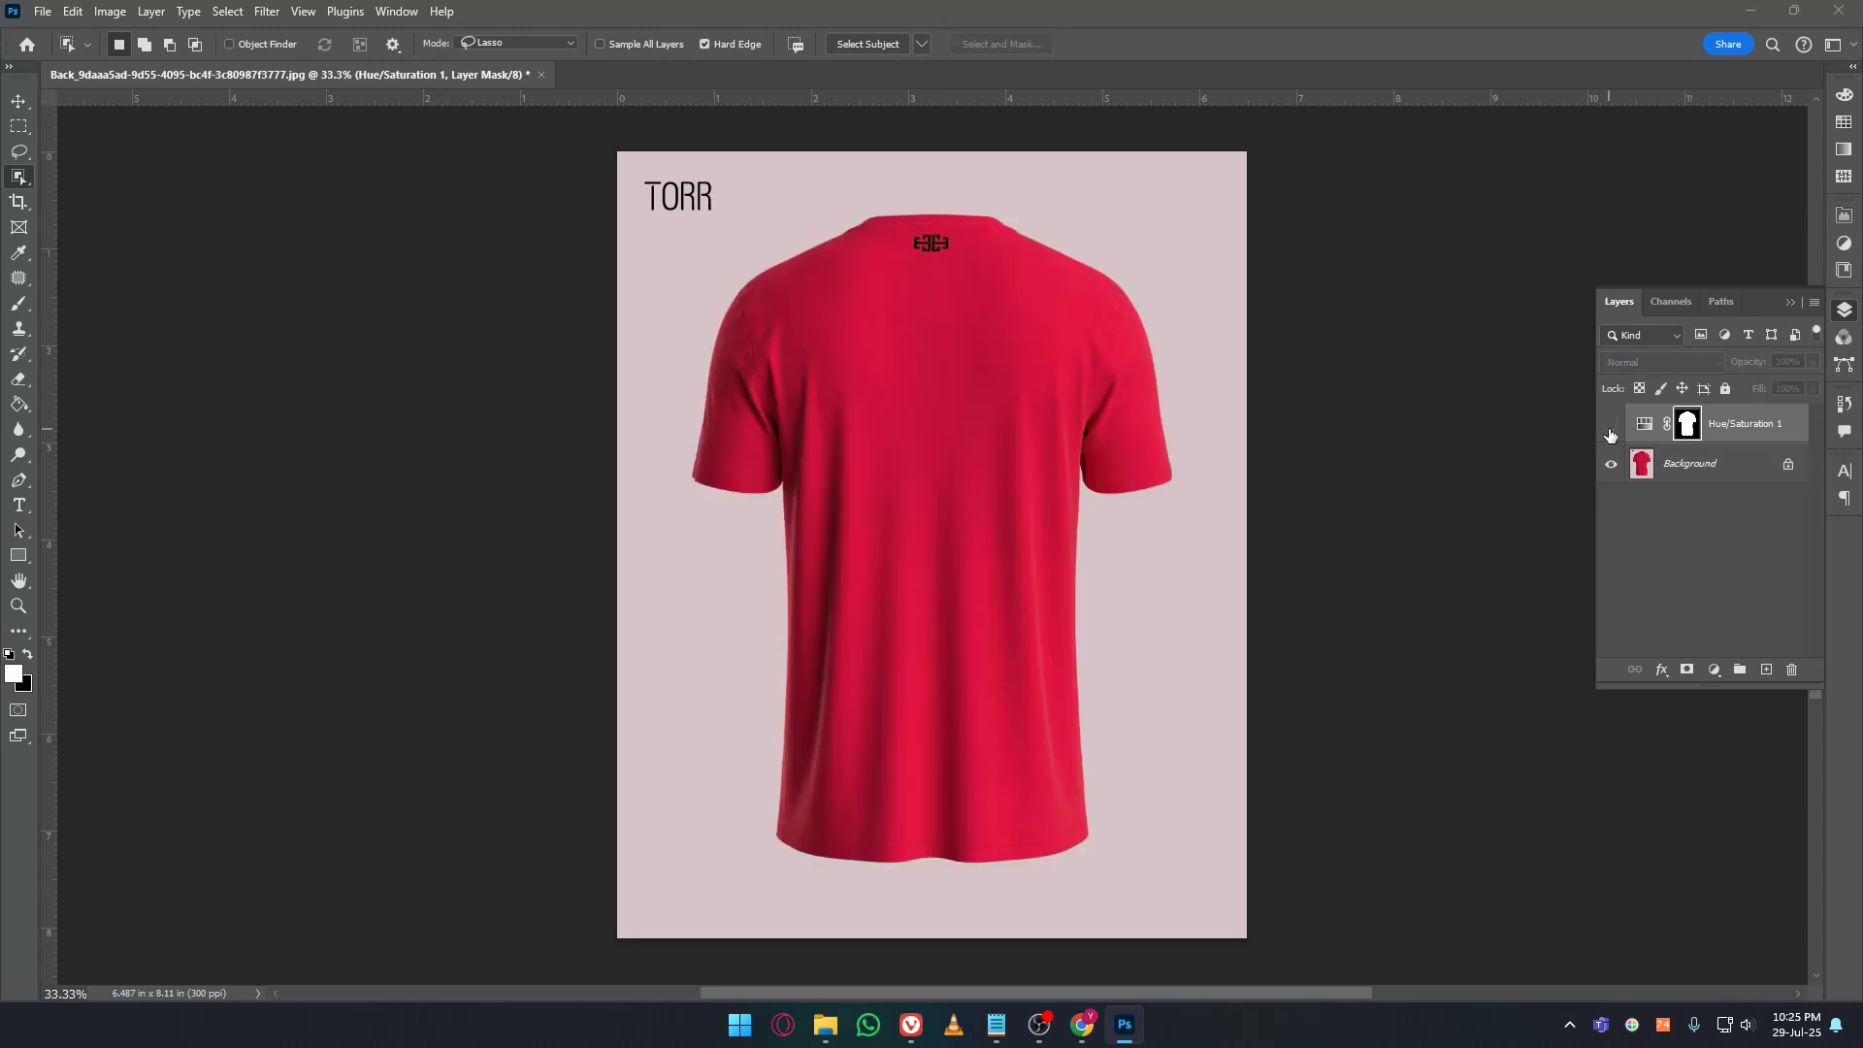
left_click(1611, 432)
left_click(1668, 584)
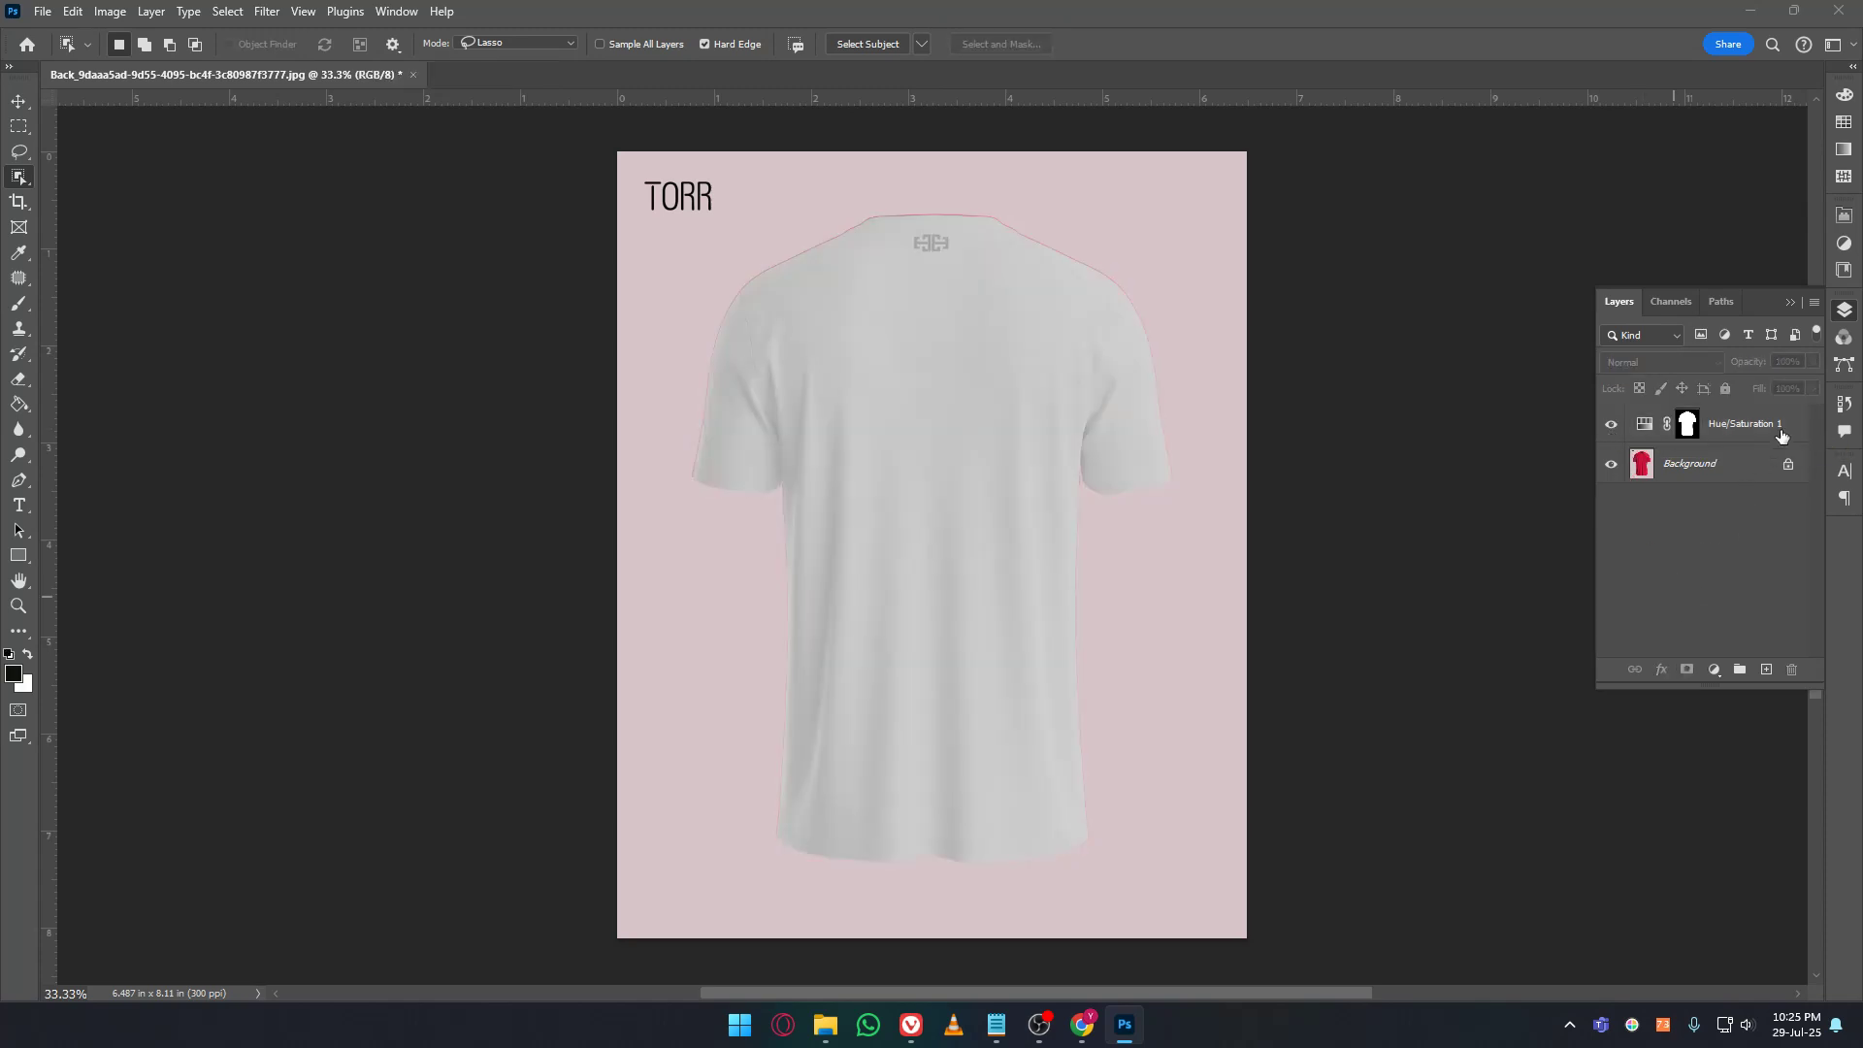
Reset the Hue/Saturation 1 layer's Saturation and Lightness to 0.
double_click(1638, 424)
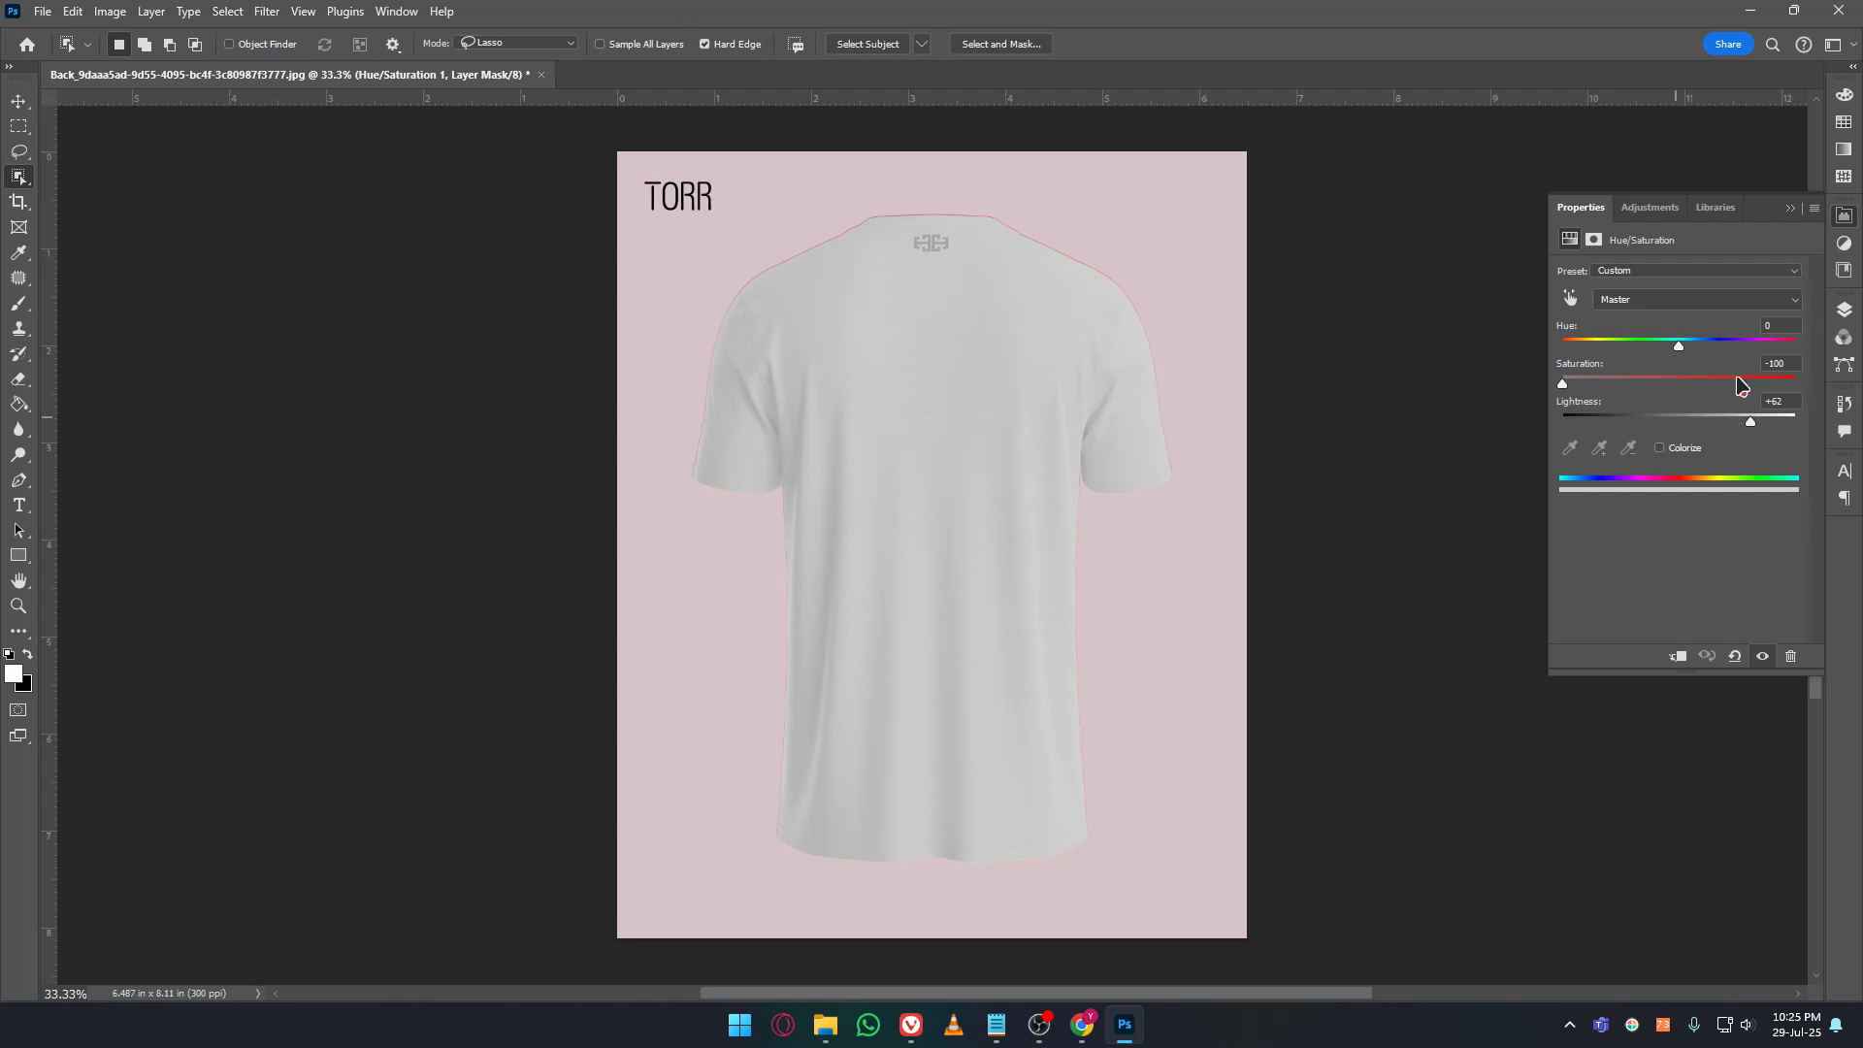
left_click(1785, 364)
type("0")
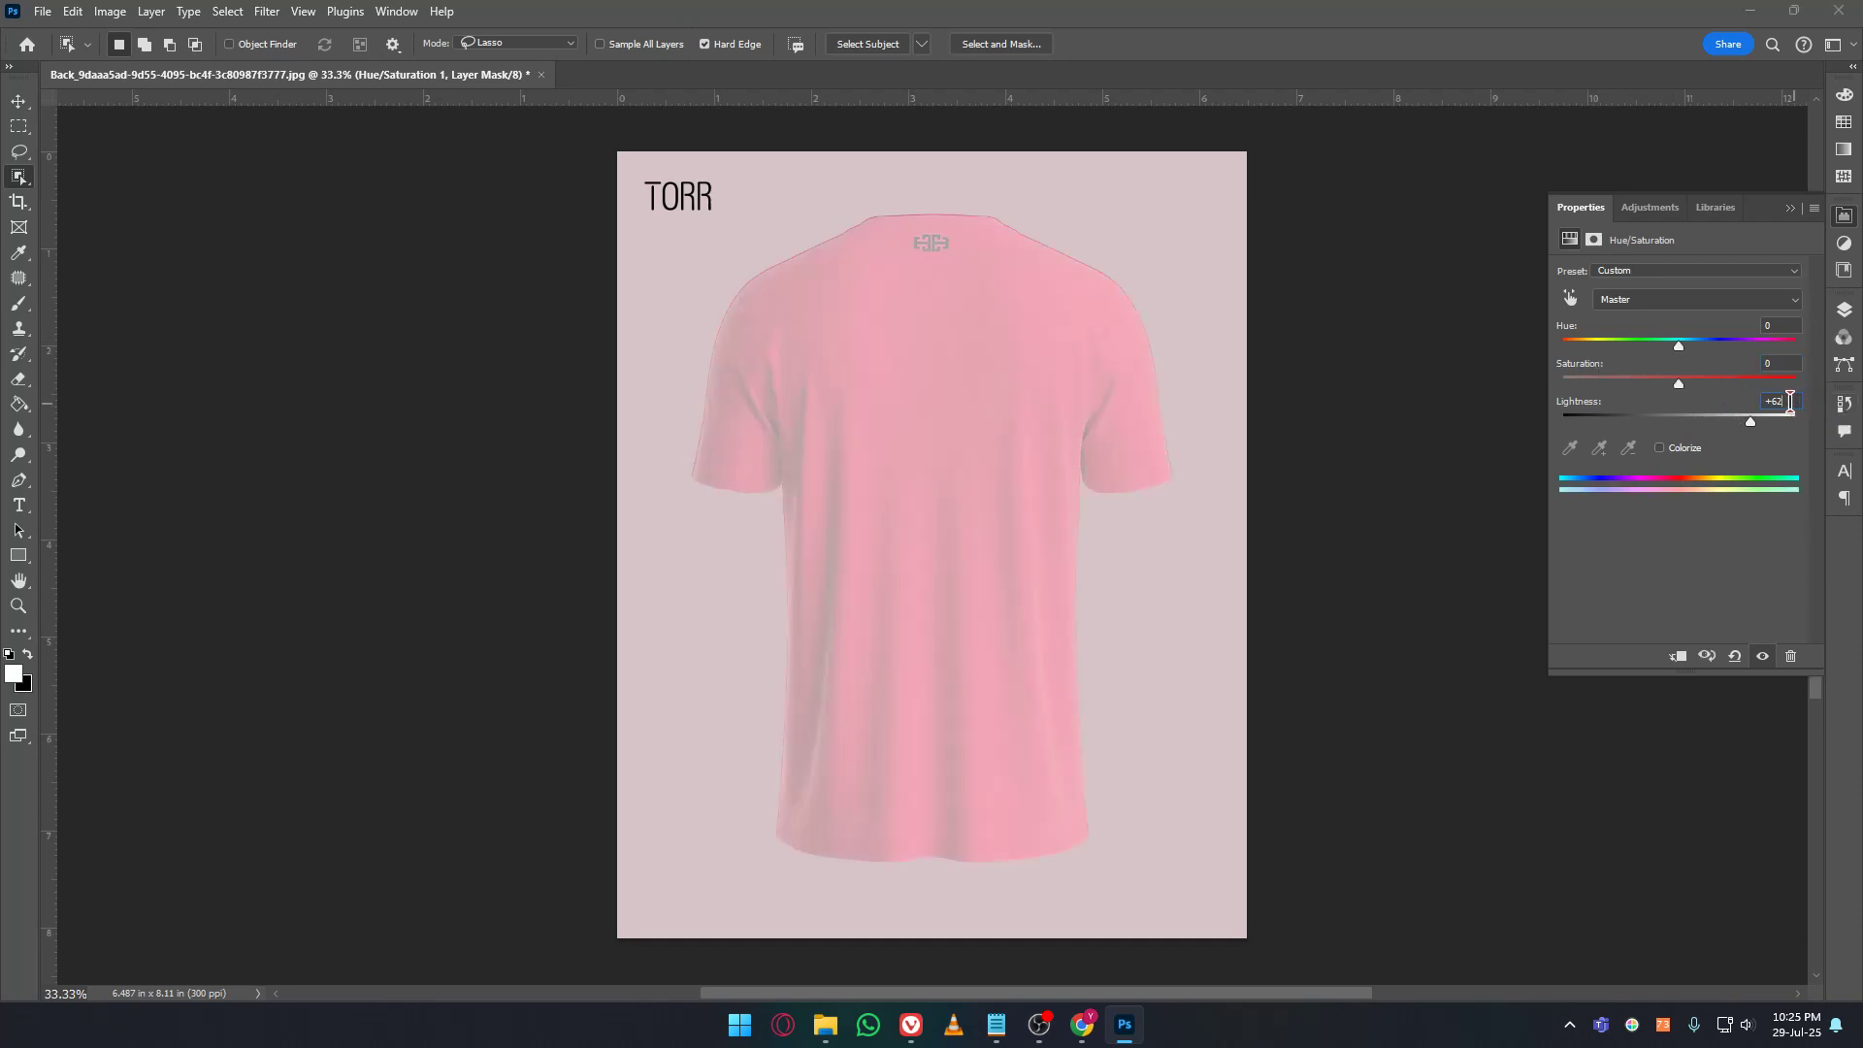
left_click_drag(1792, 402, 1743, 401)
type("0")
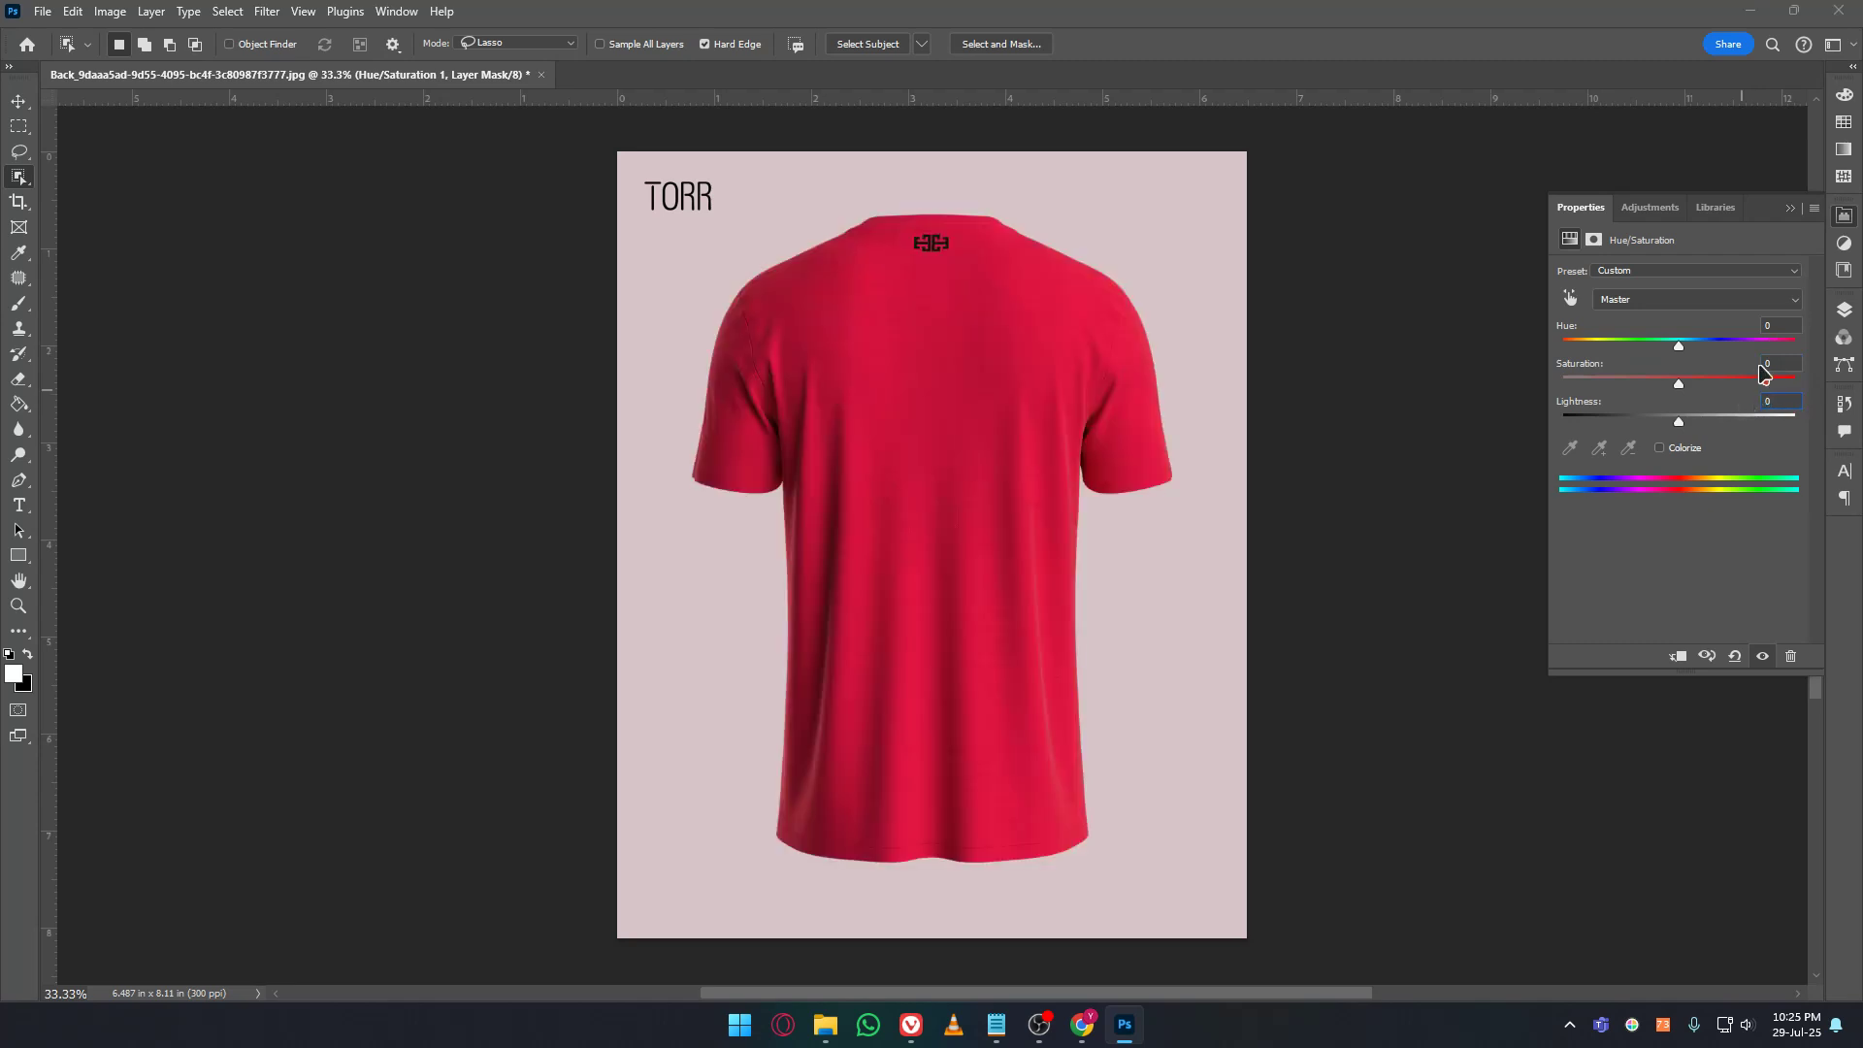
left_click(1848, 217)
left_click(1848, 310)
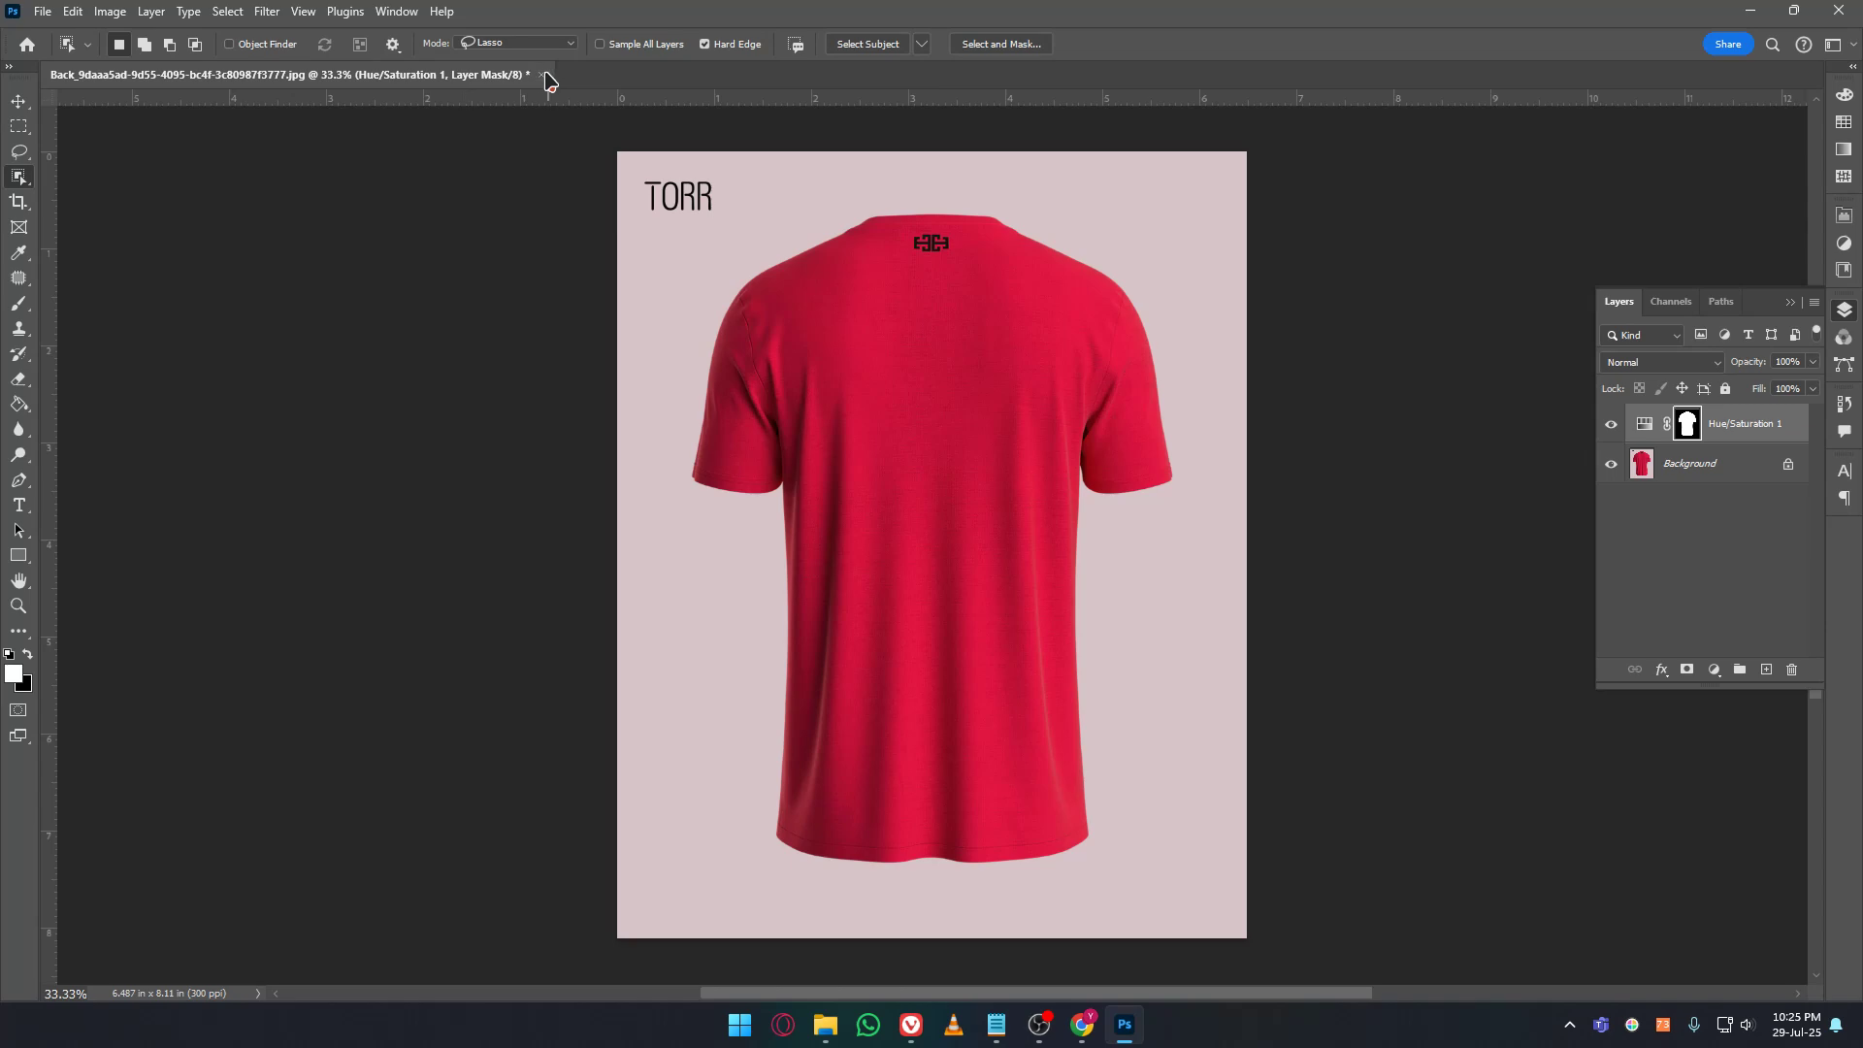
Close the T-shirt document without saving and open the checked shirt photo 221127_w234l_bluewhitecheck_w_6.jpg from the Downloads folder.
left_click(541, 75)
left_click(924, 380)
left_click(825, 1025)
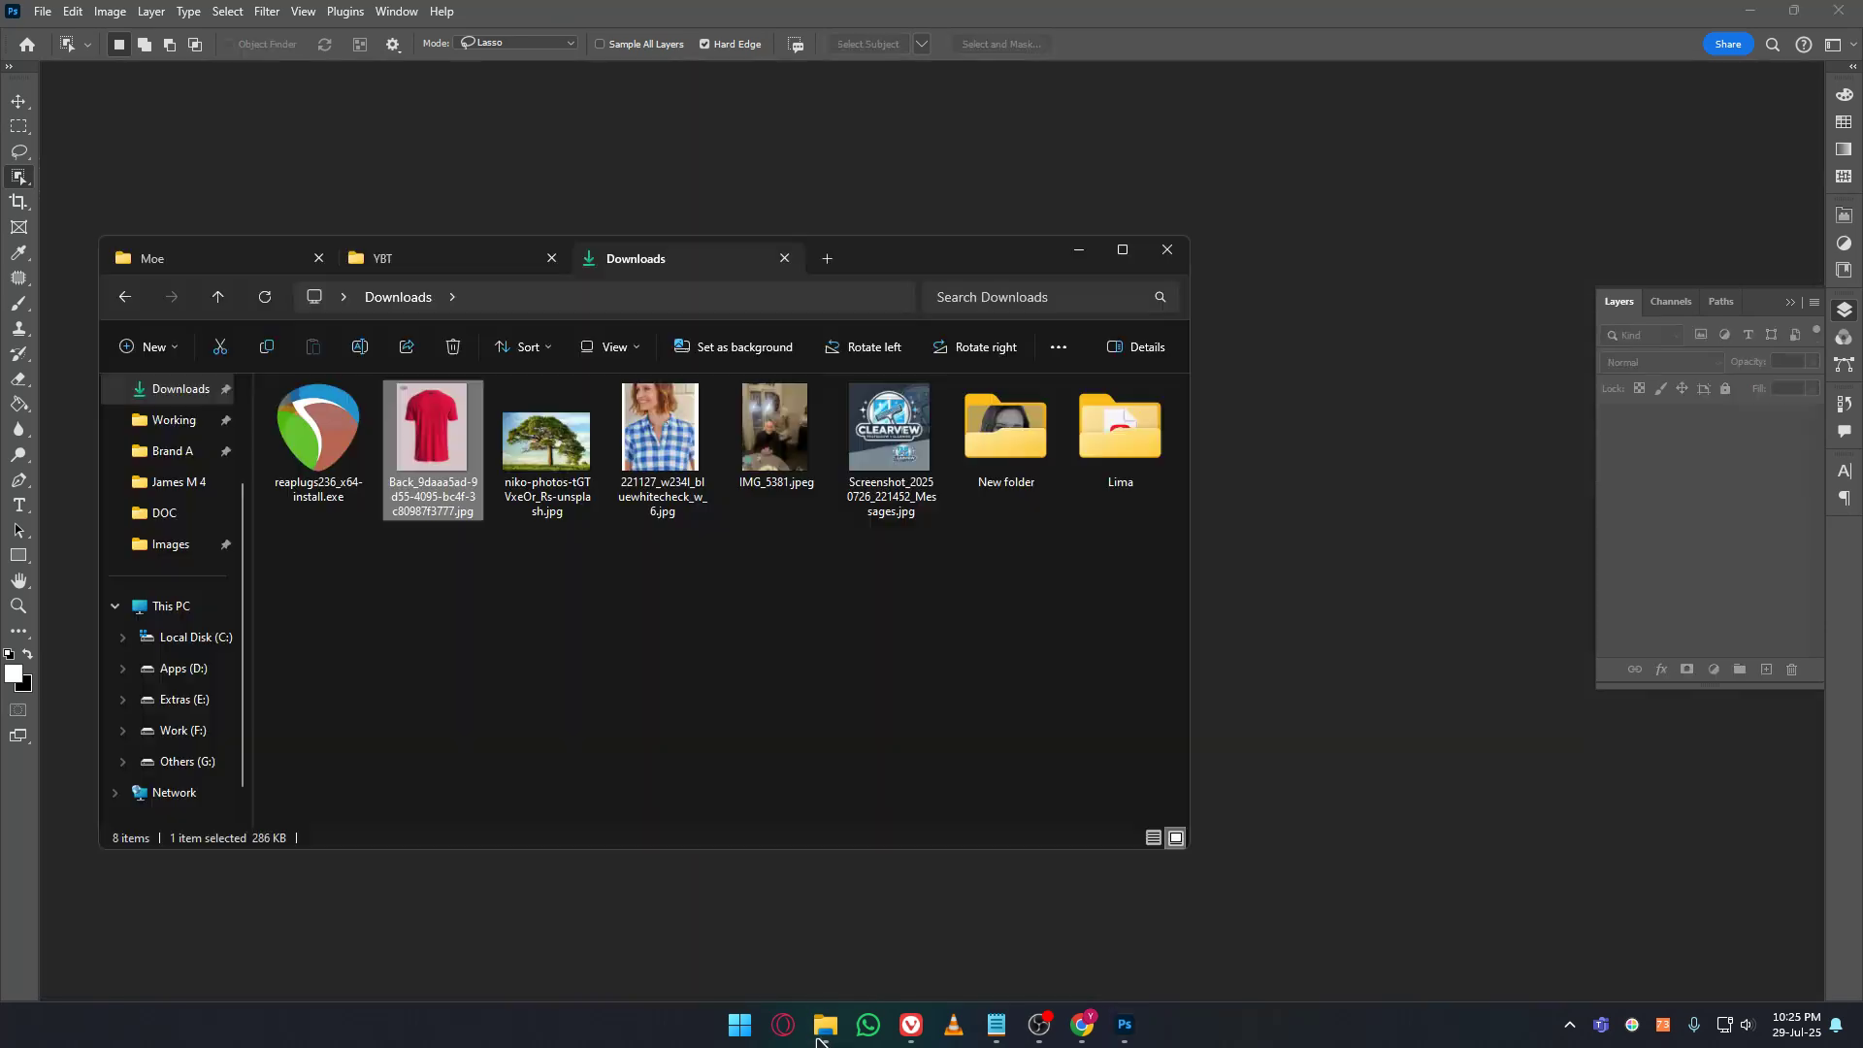
left_click(652, 432)
left_click_drag(652, 432, 1276, 567)
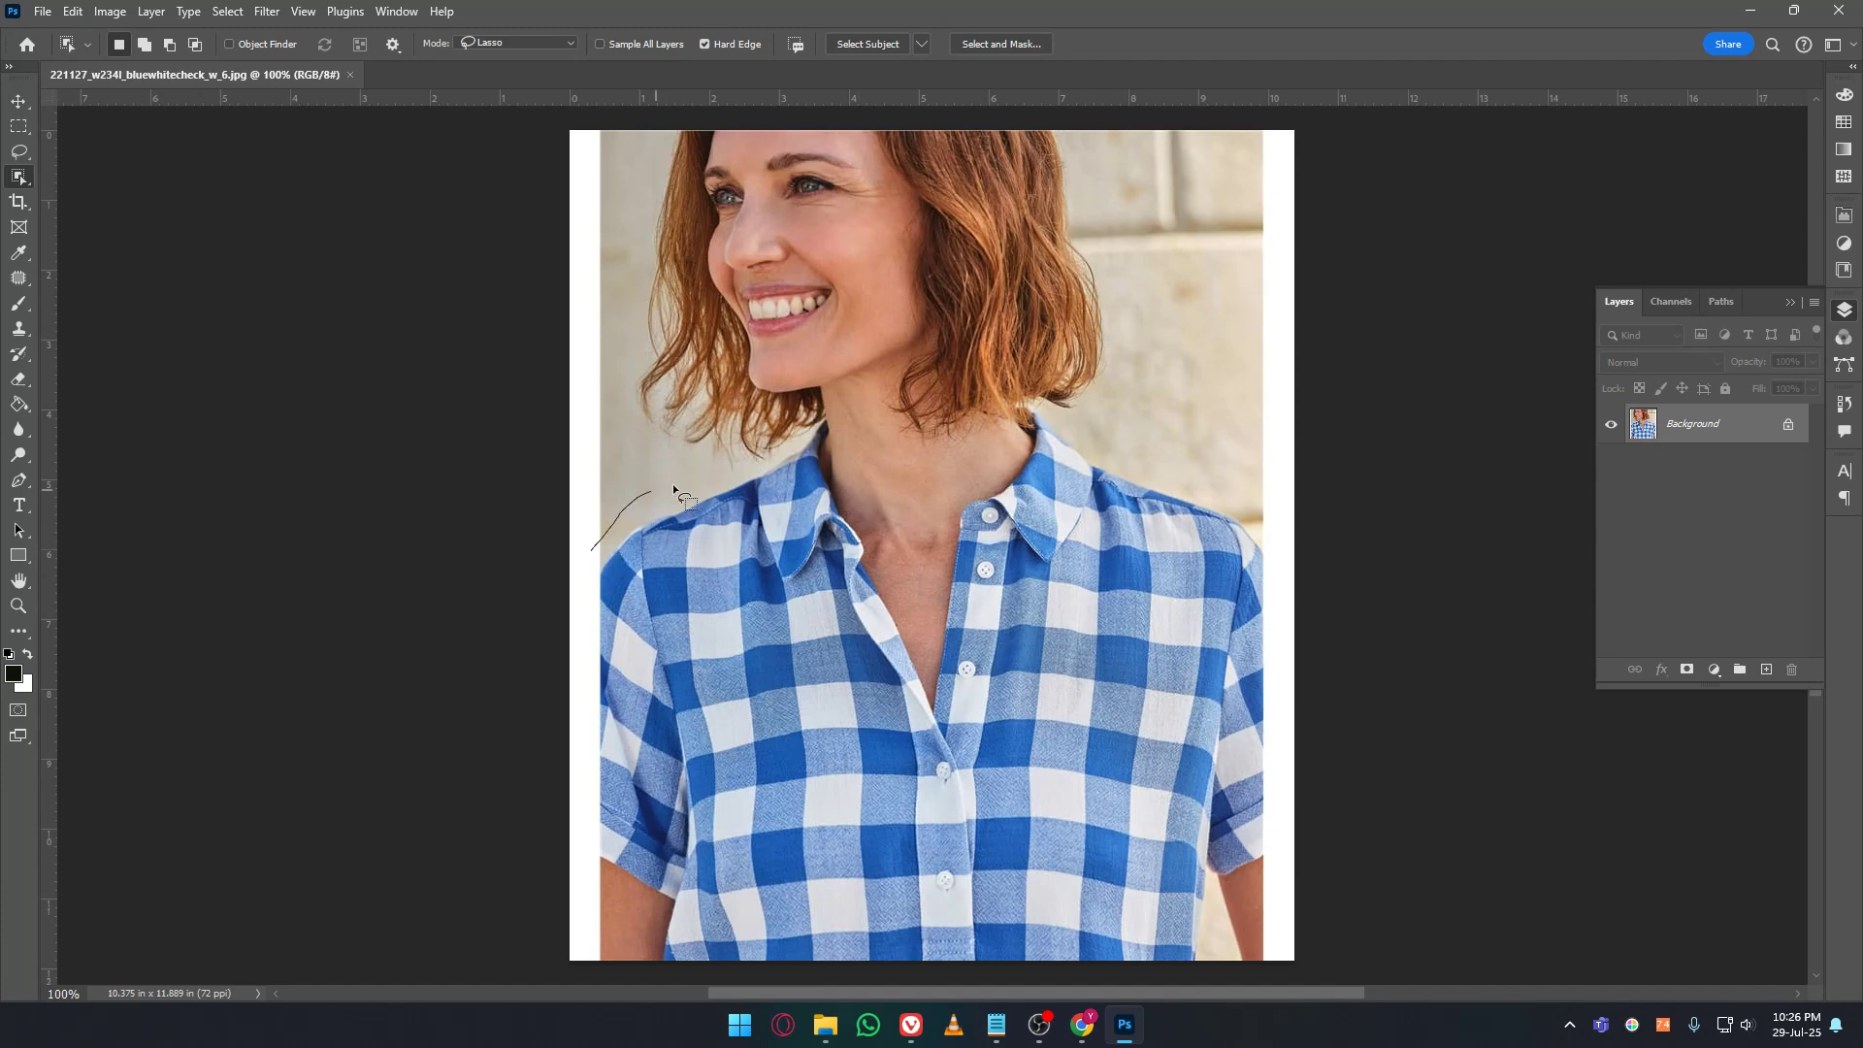
Select the blue checked shirt with a loose Object Selection lasso and recolor it purple using a Hue/Saturation layer with Hue +80.
mouse_move(672, 483)
left_mouse_down()
mouse_move(762, 432)
mouse_move(919, 439)
left_mouse_up()
mouse_move(1036, 393)
left_mouse_down()
mouse_move(1279, 558)
mouse_move(1305, 814)
mouse_move(1278, 955)
mouse_move(597, 970)
mouse_move(580, 873)
mouse_move(588, 559)
left_mouse_up()
left_click(1714, 669)
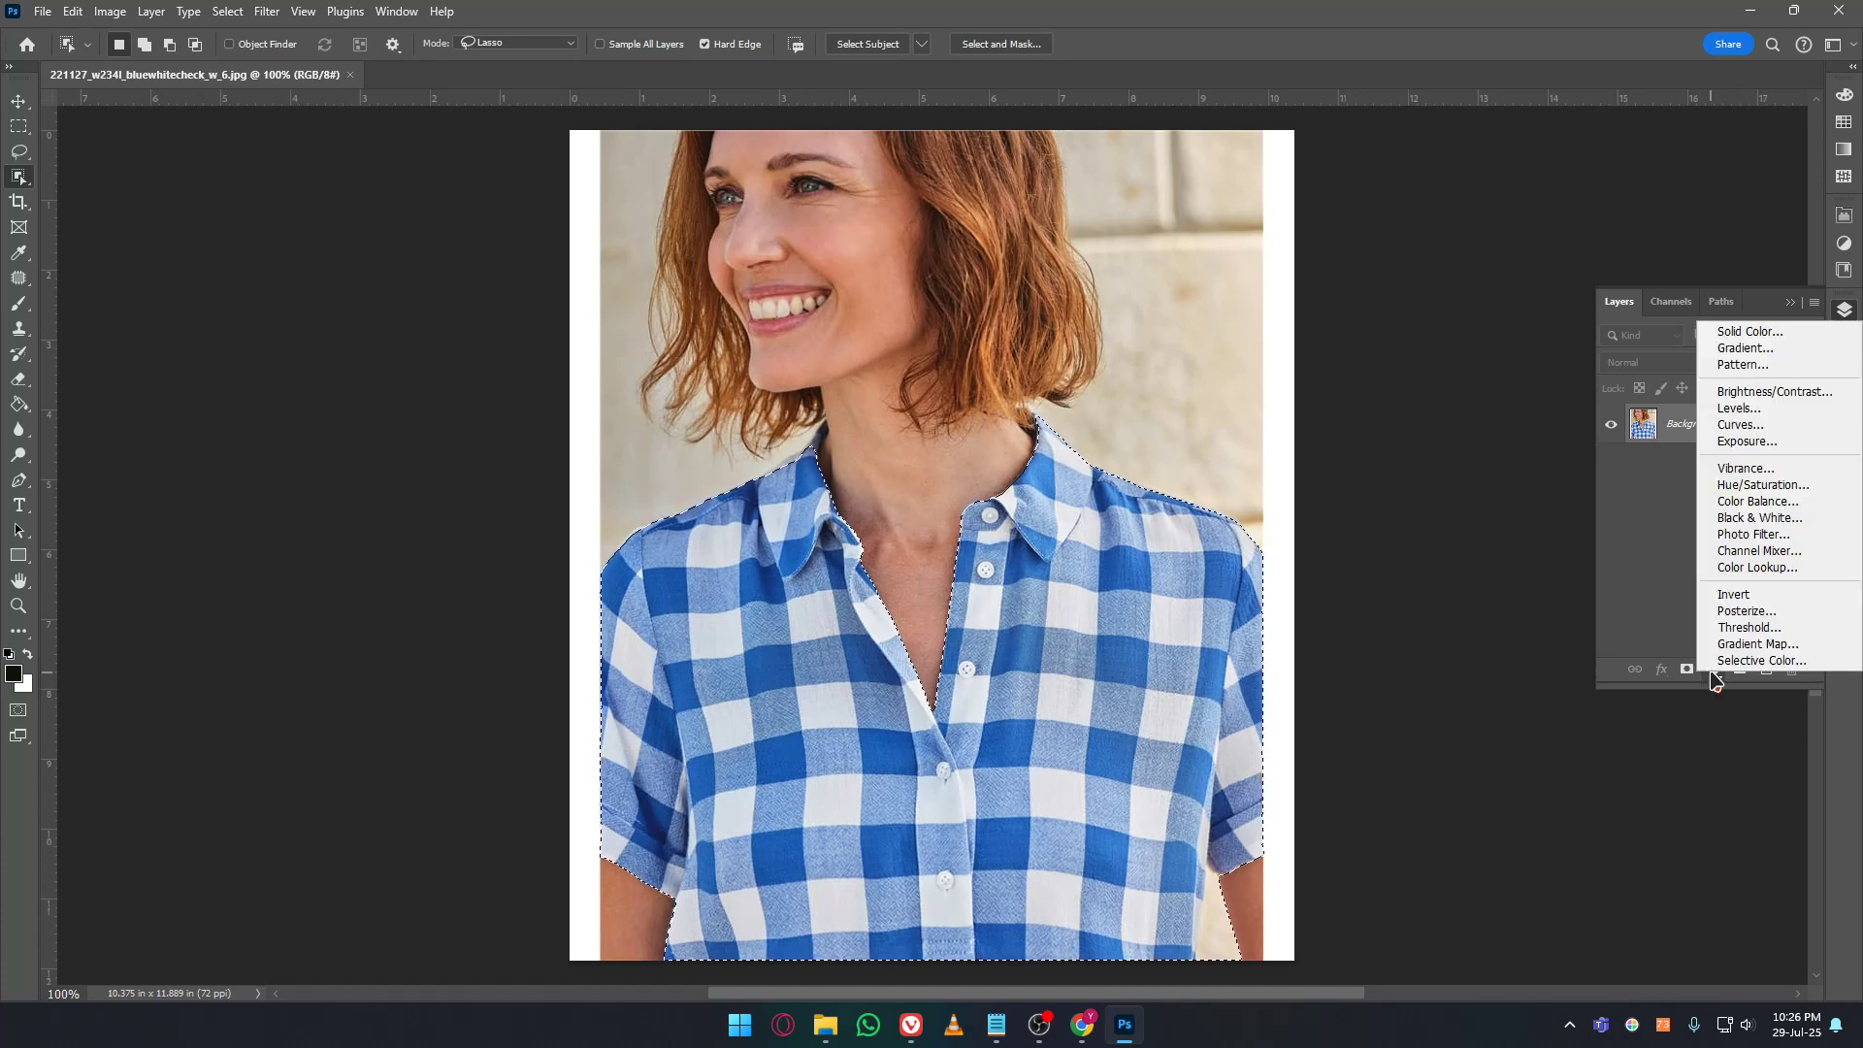
left_click(1771, 493)
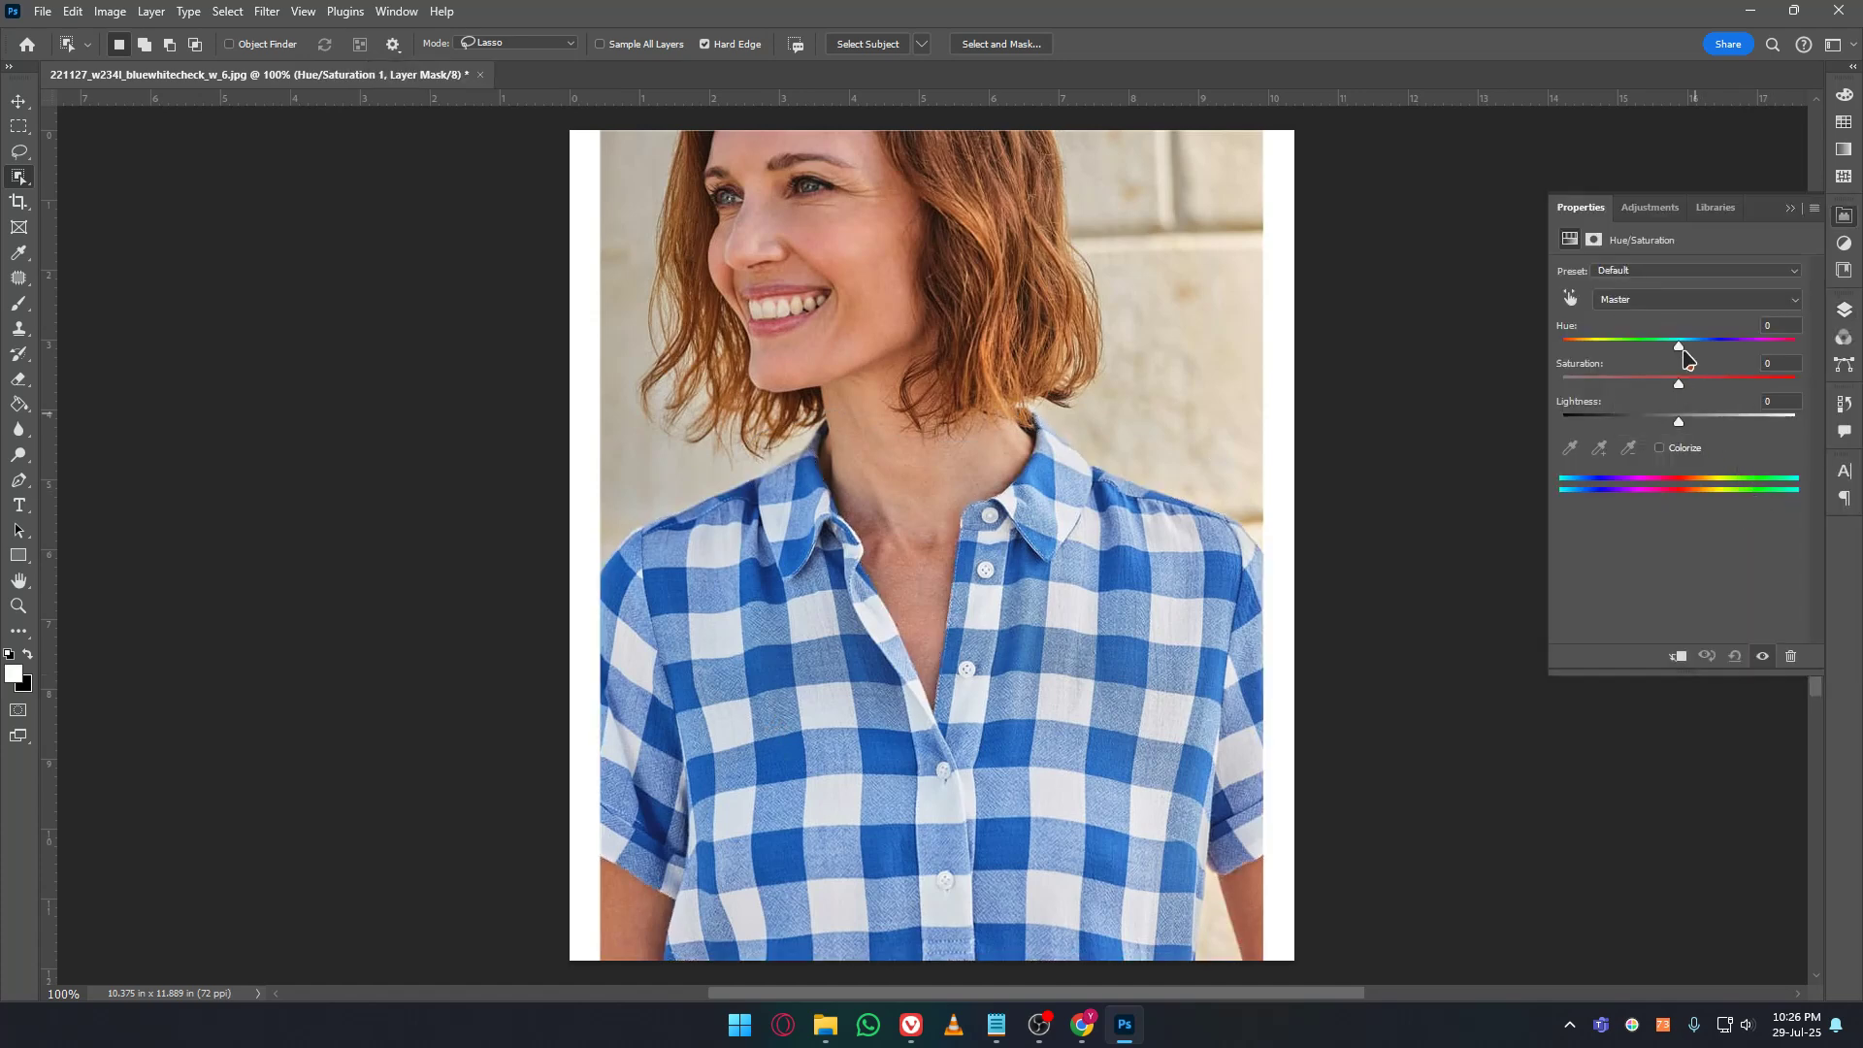
left_click_drag(1682, 347, 1789, 344)
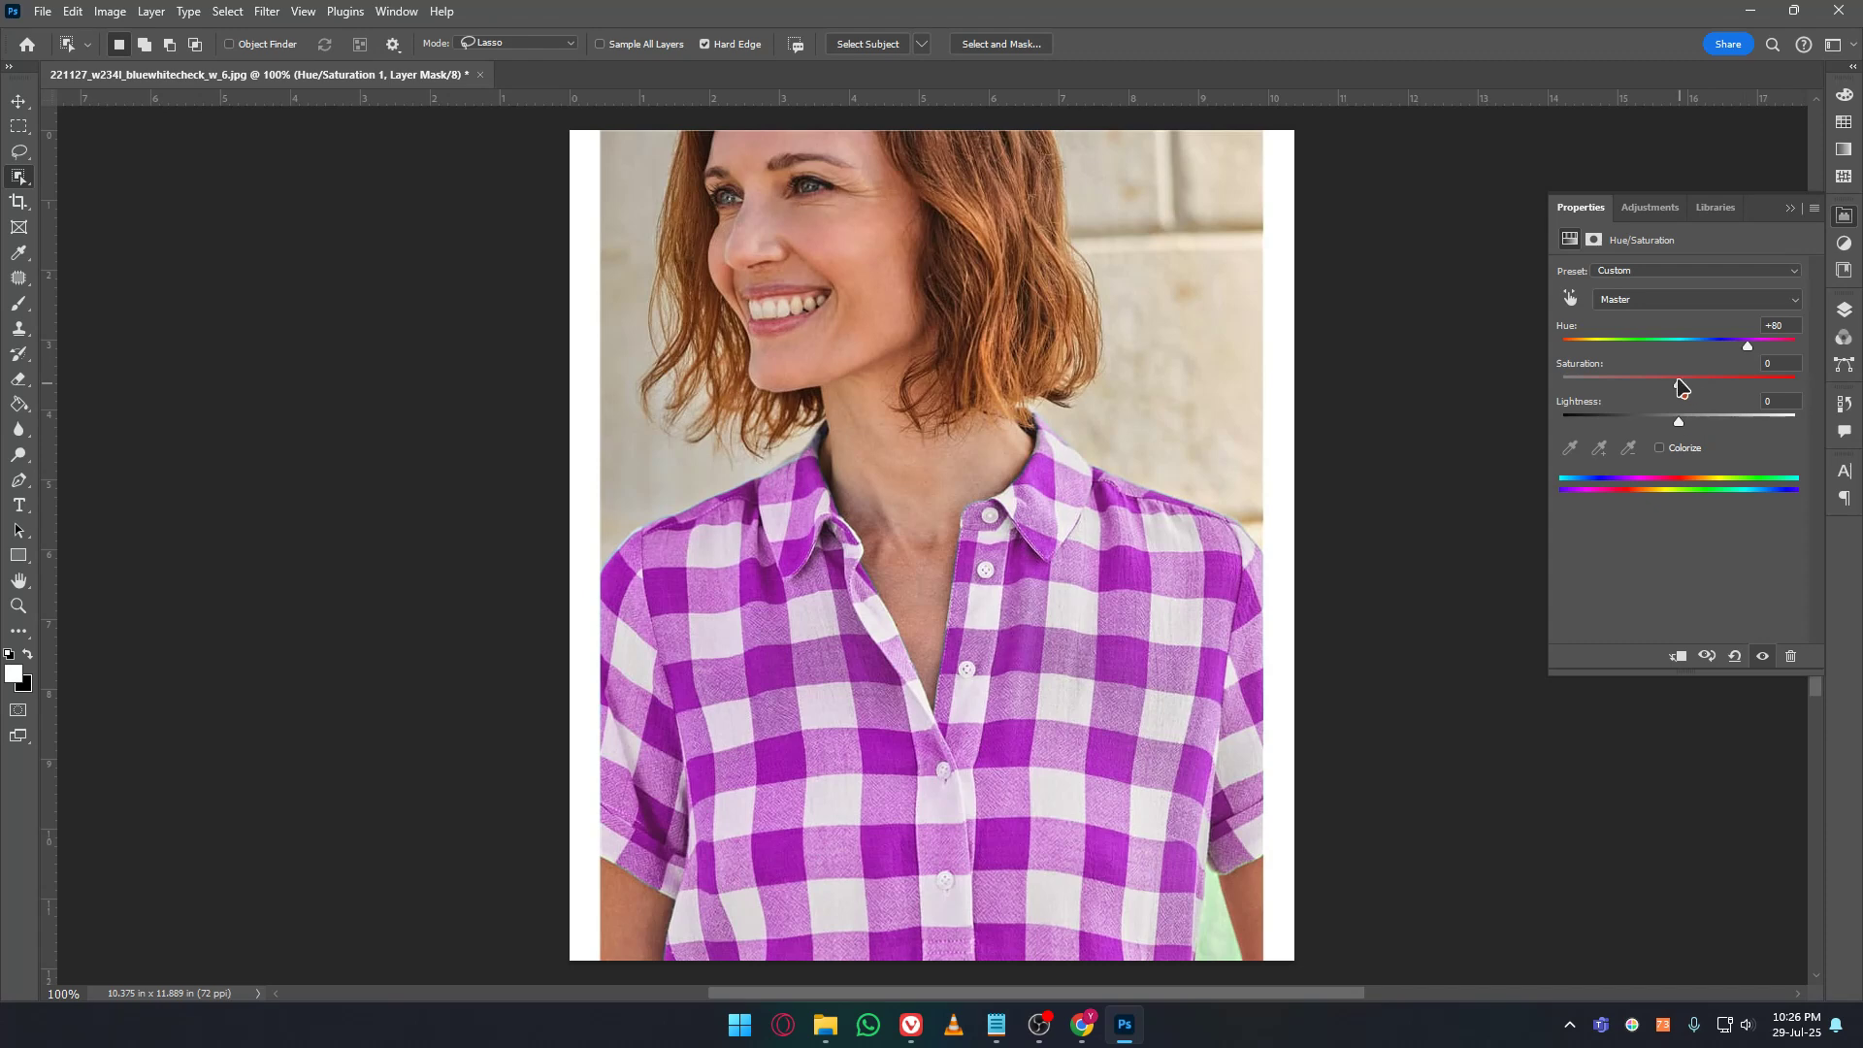
Raise the Hue/Saturation 1 layer's Saturation to +46 and Lightness to +9, and inspect its layer mask on its own.
left_click_drag(1679, 385, 1689, 424)
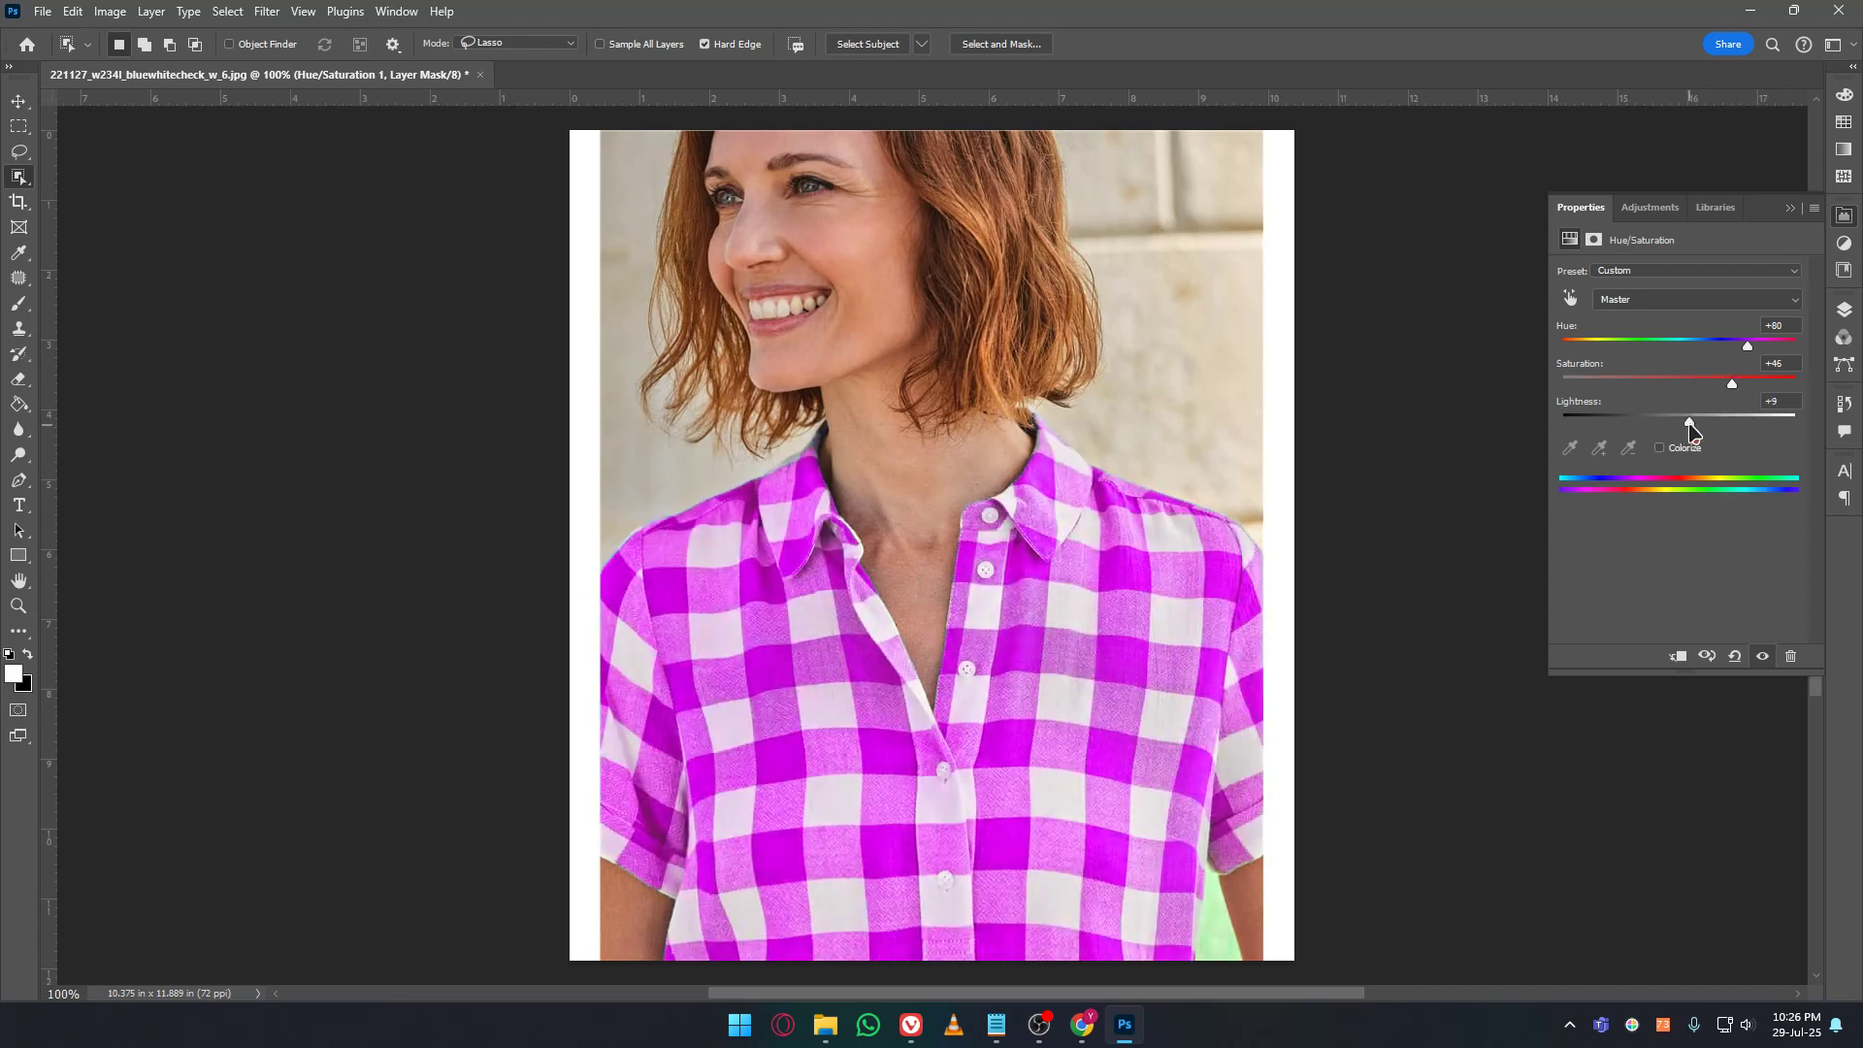
left_click(1843, 309)
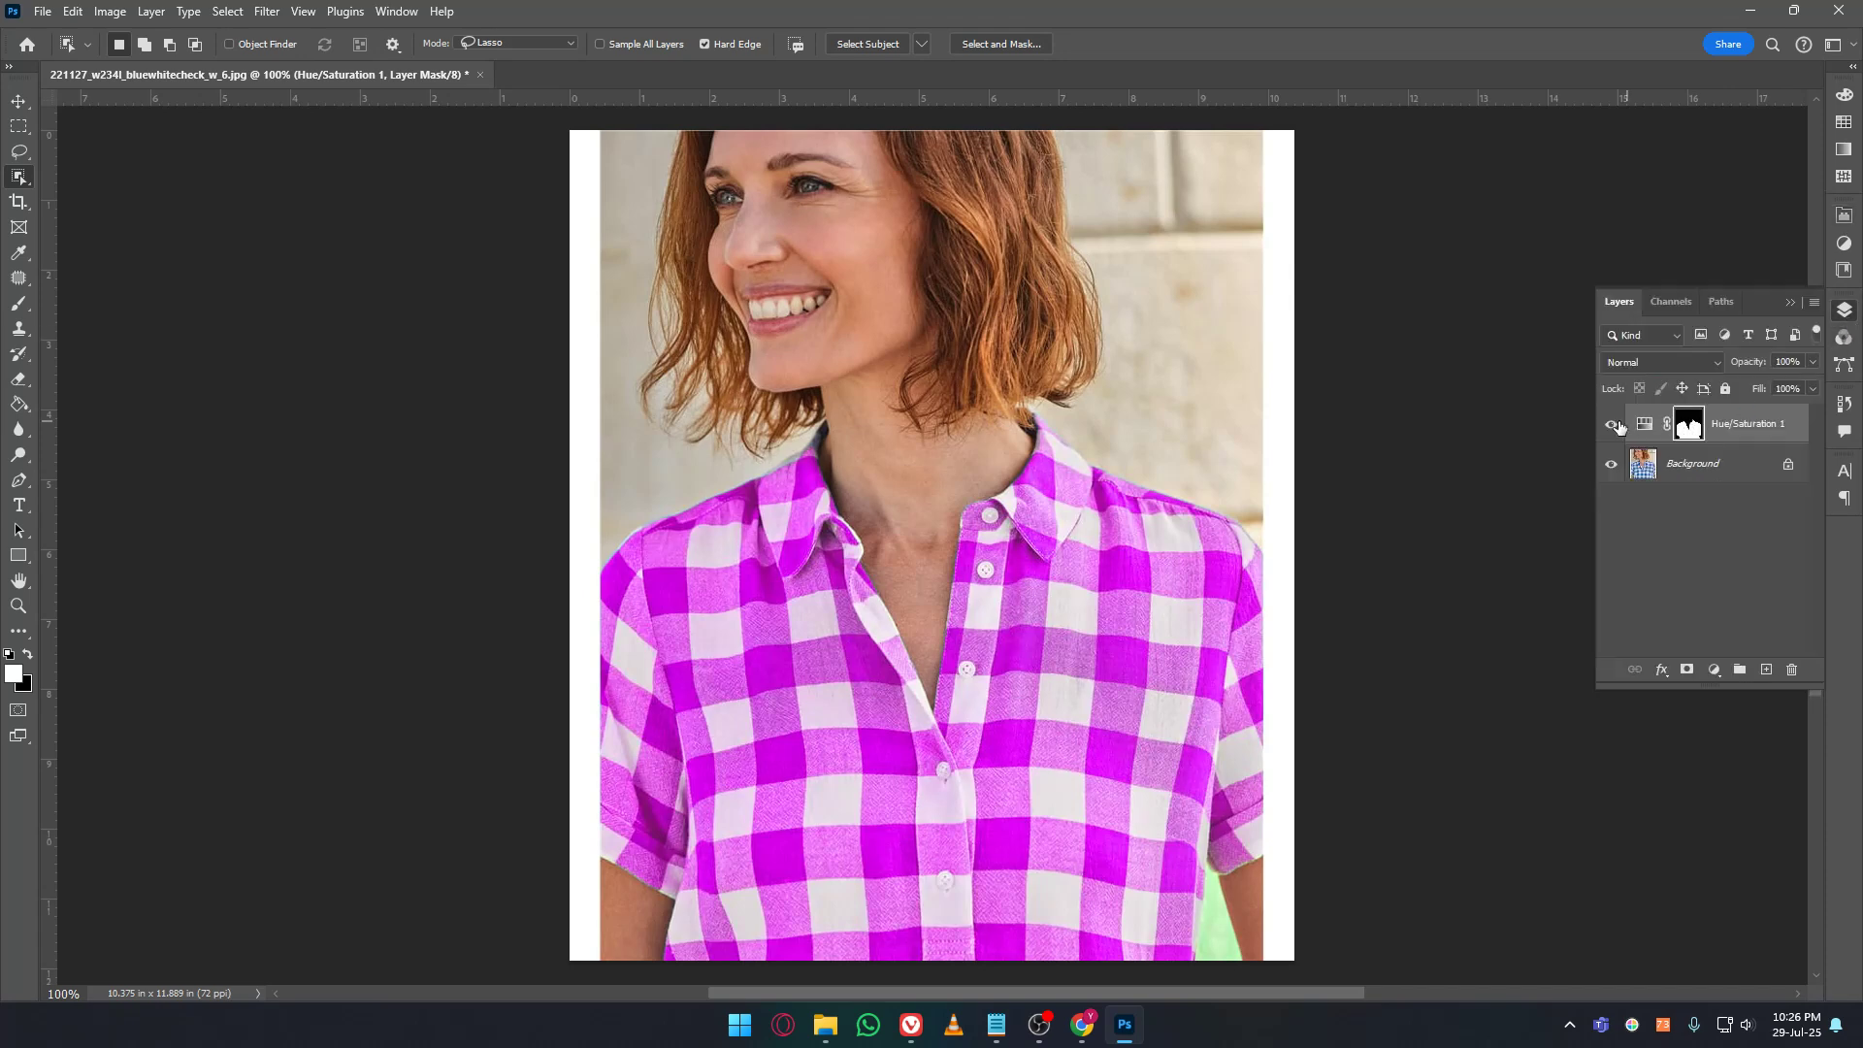
left_click(1688, 429, "alt")
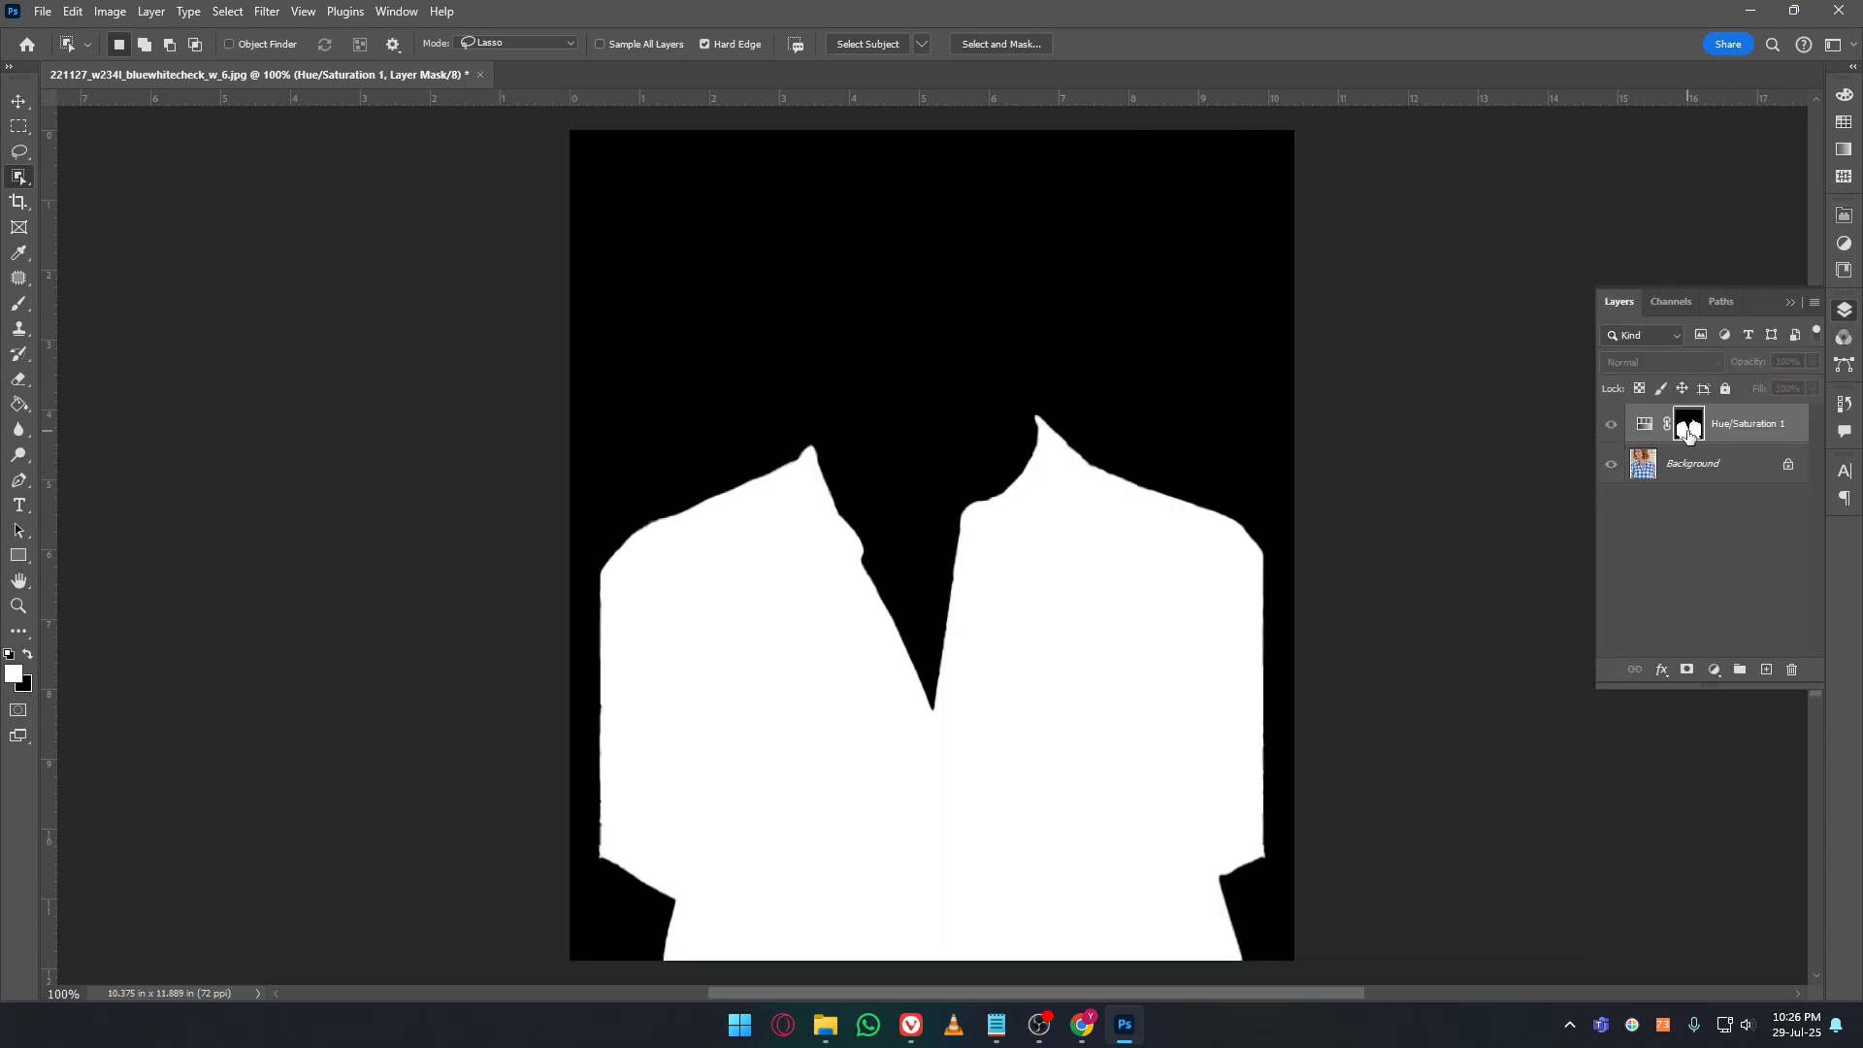
left_click(1688, 429, "alt")
Load the Hue/Saturation 1 mask as a selection, disable the mask so the adjustment covers the whole photo, and deselect.
left_click(1688, 433, "ctrl")
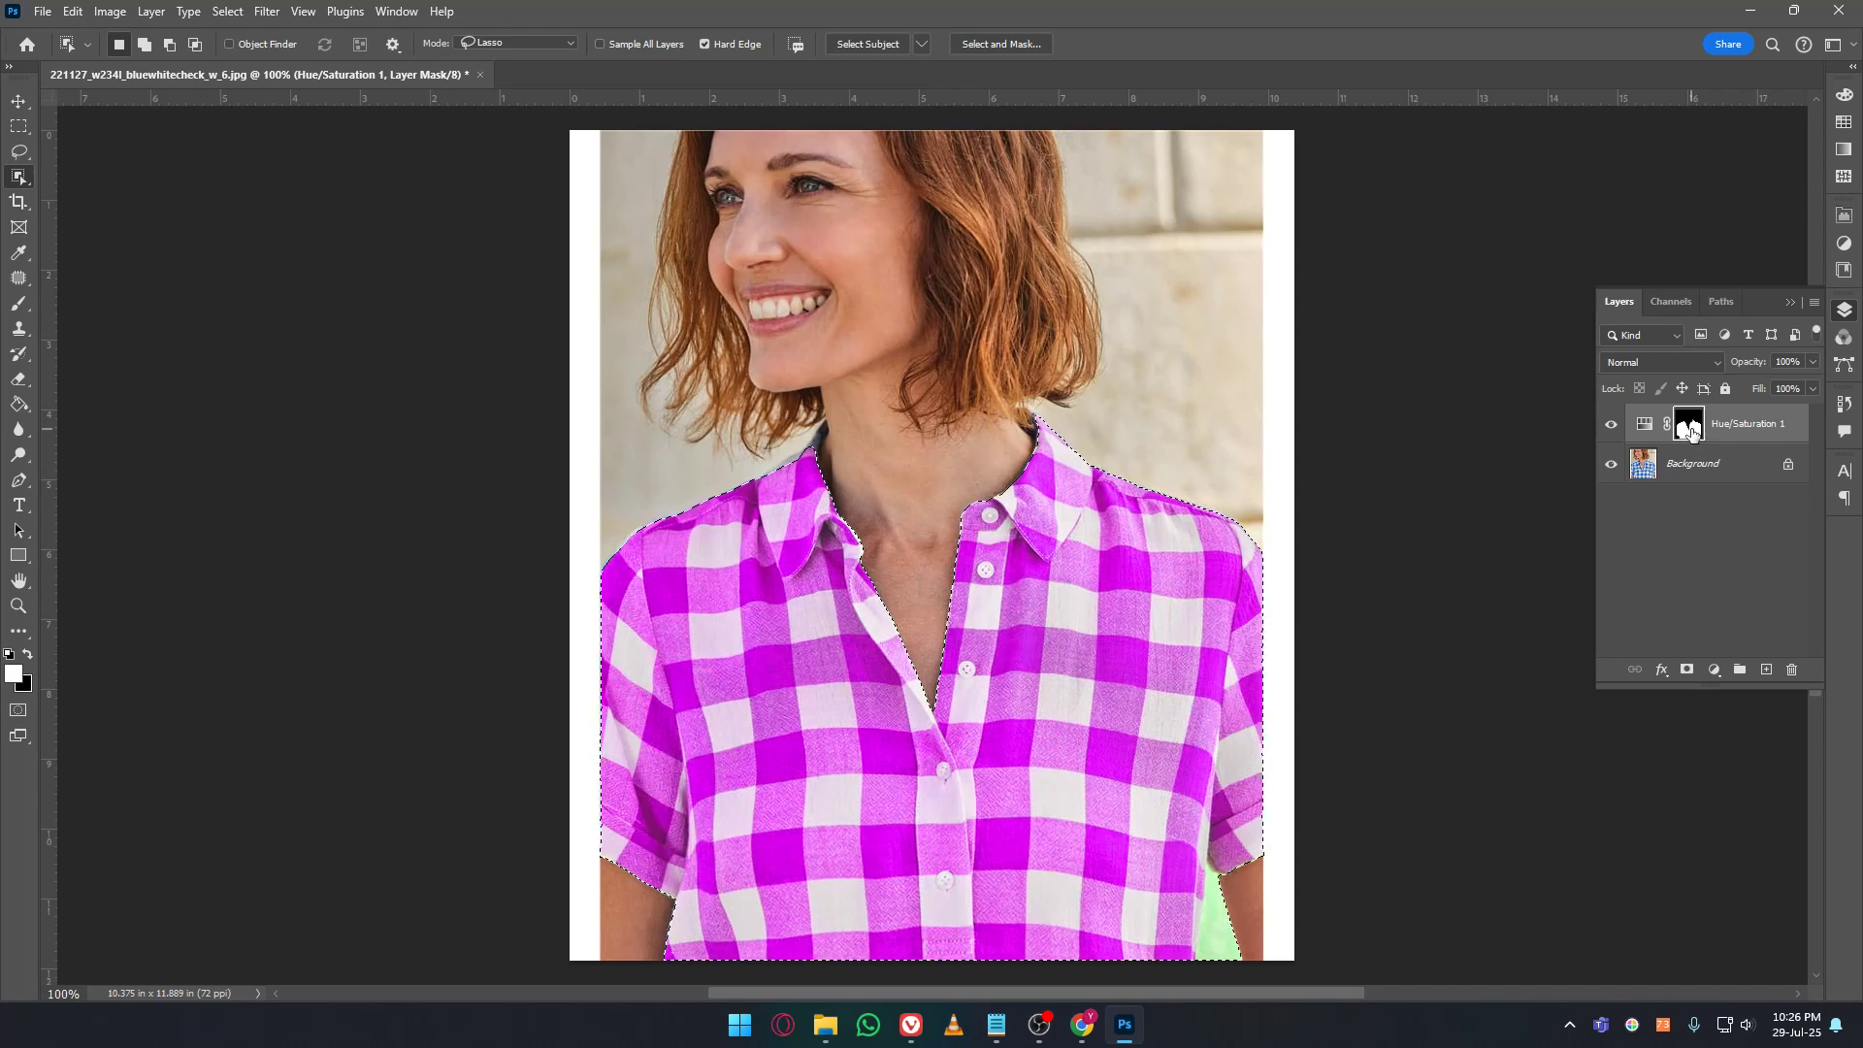
left_click(1691, 432, "shift")
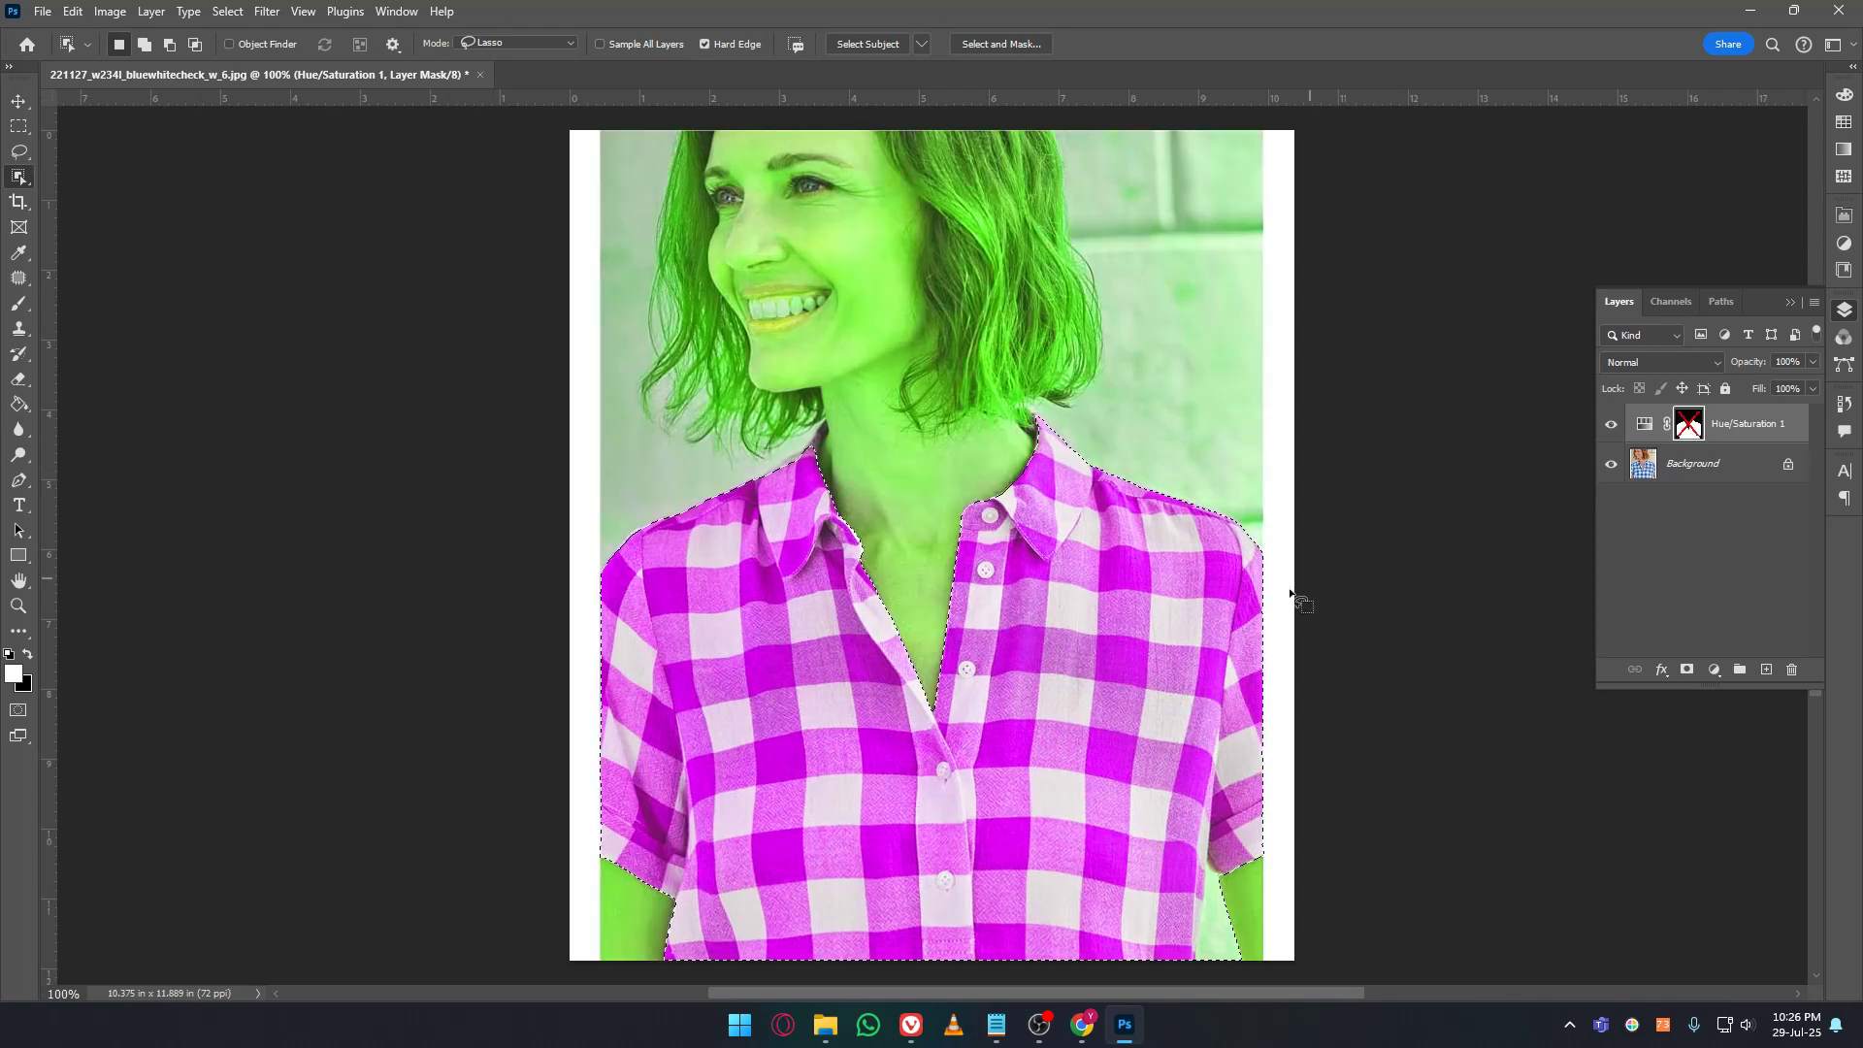
left_click(1255, 629)
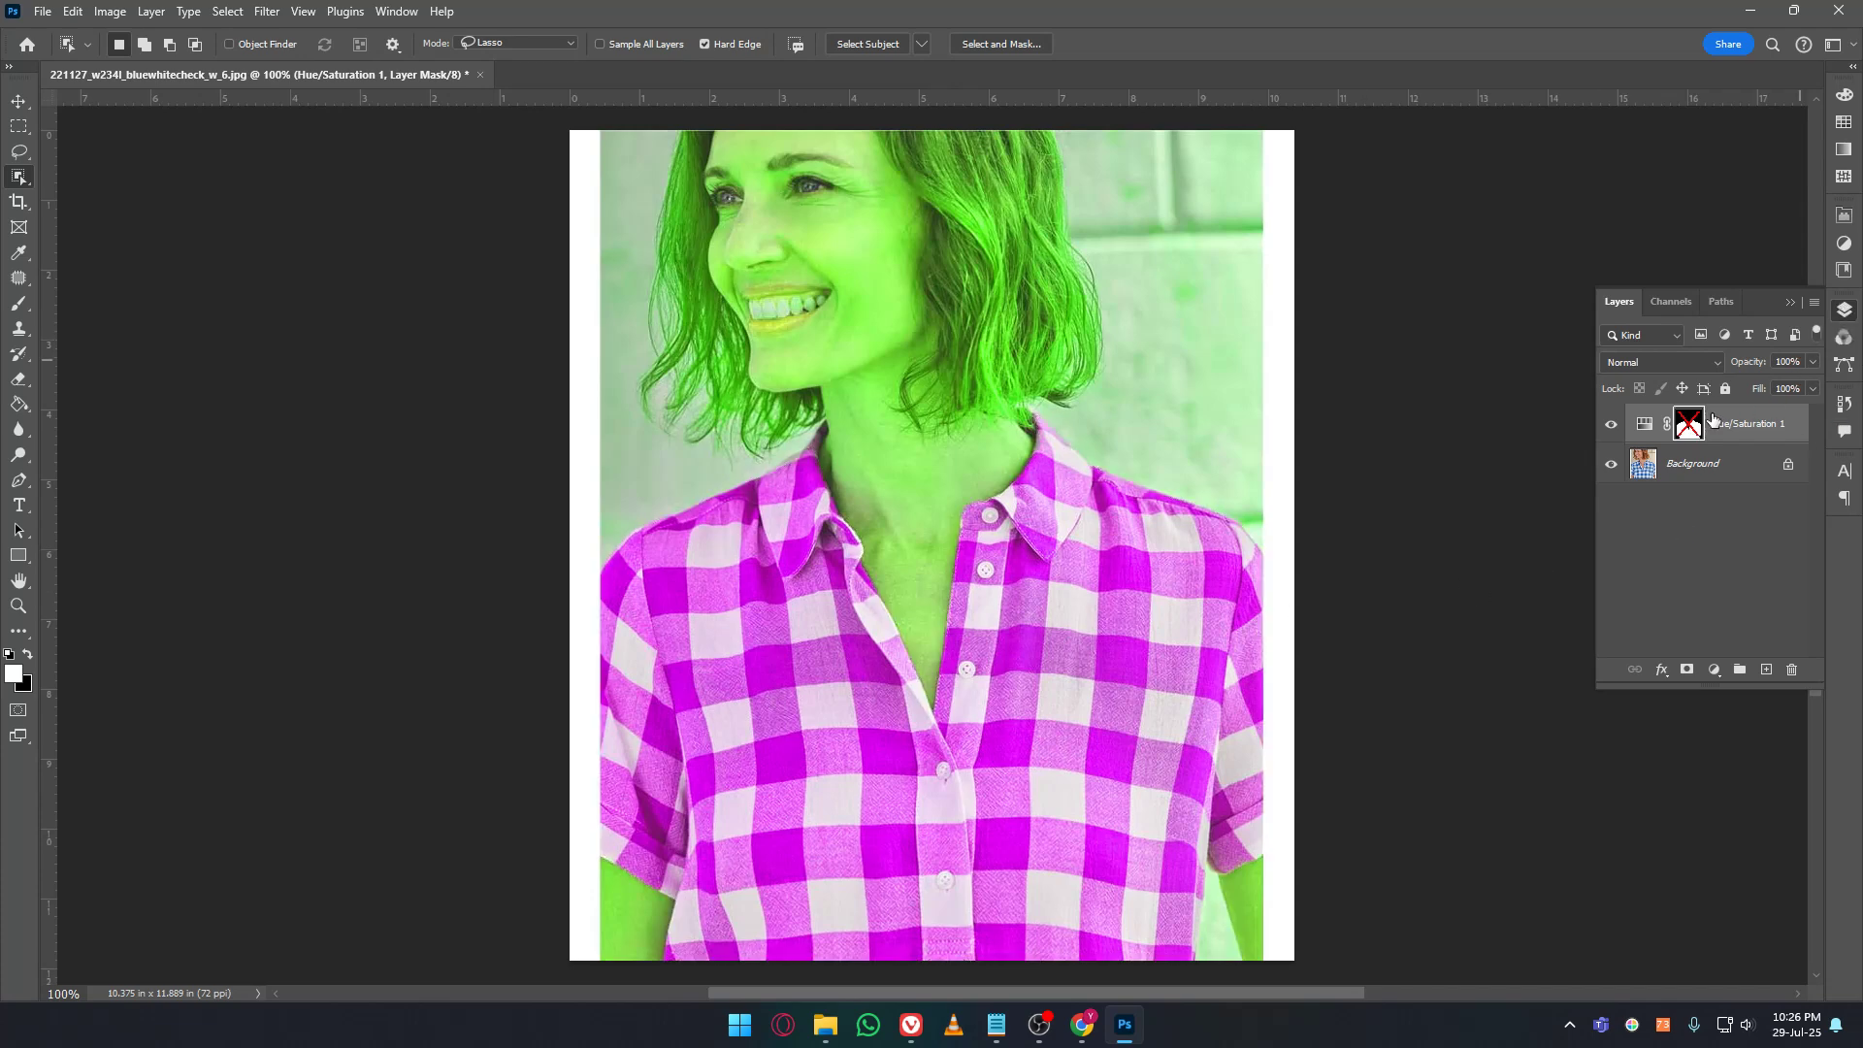
Try Master Hue shifts of +43 and -74 on the unmasked photo in the Hue/Saturation 1 layer.
double_click(1643, 424)
left_click_drag(1638, 363, 1728, 363)
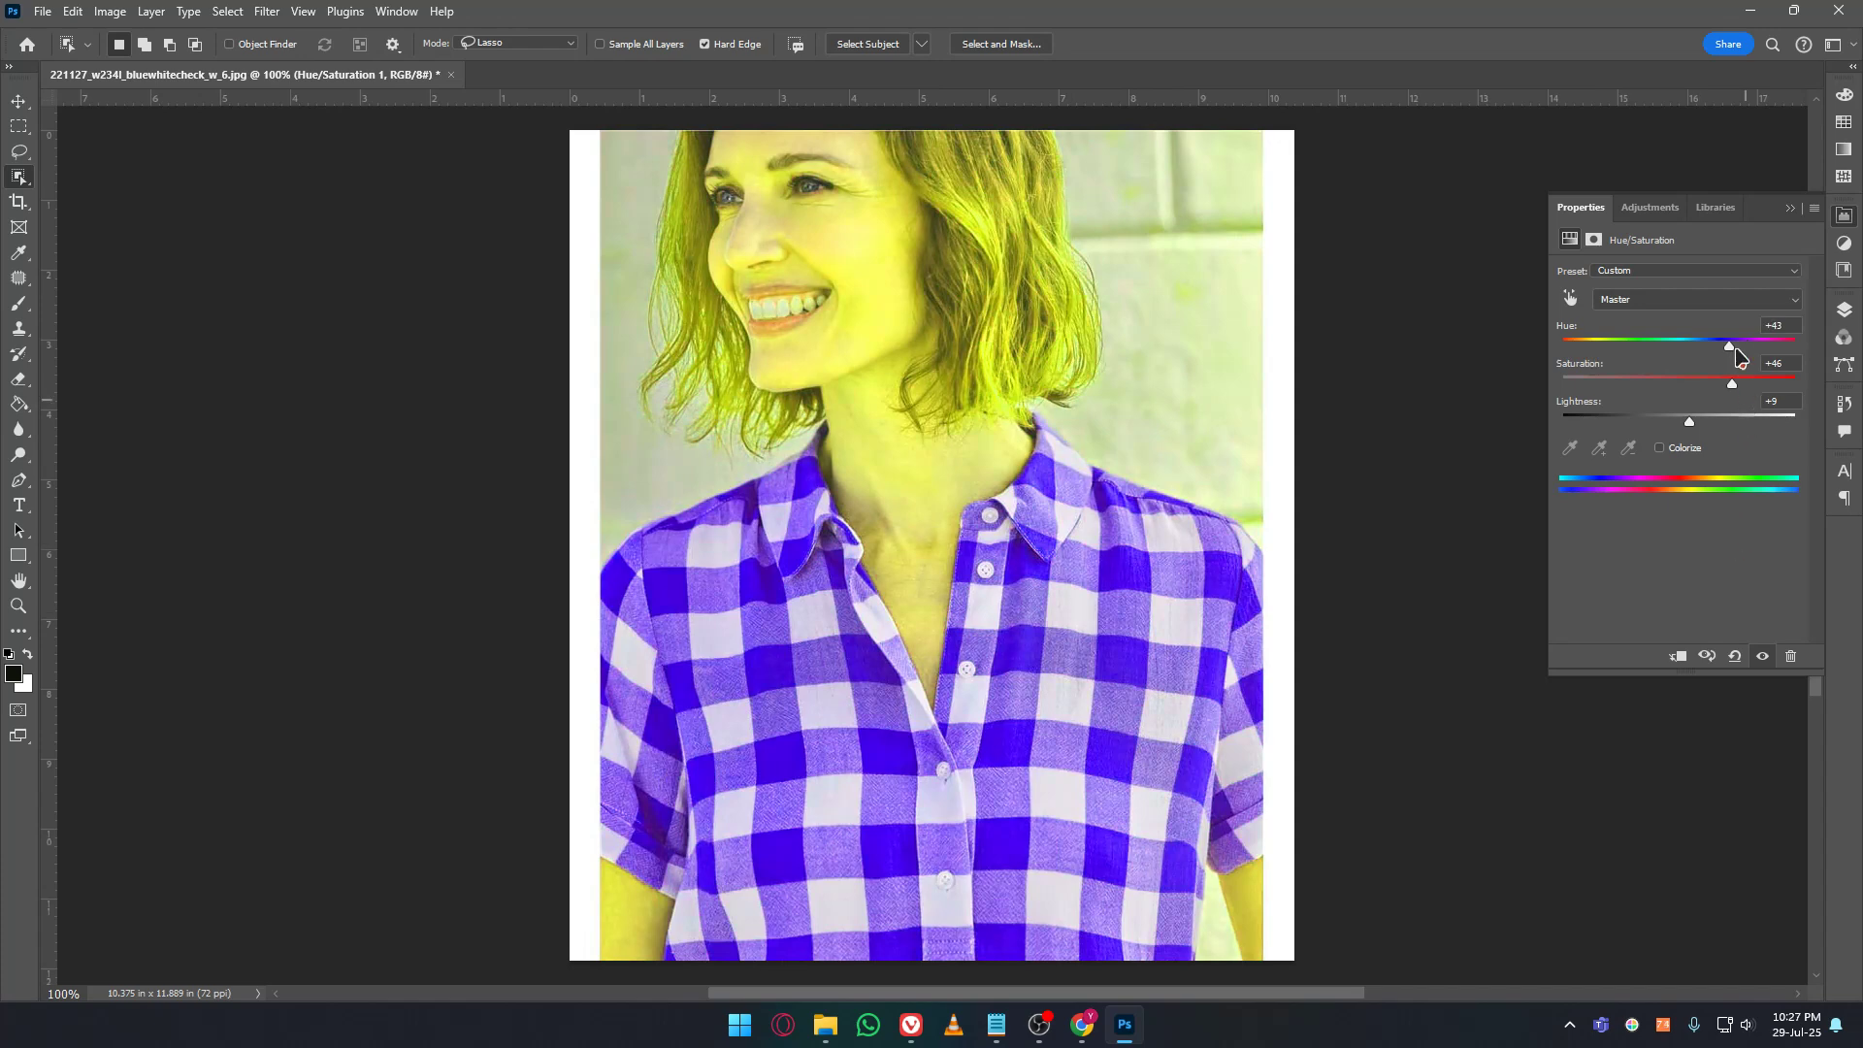
left_click_drag(1732, 349, 1616, 360)
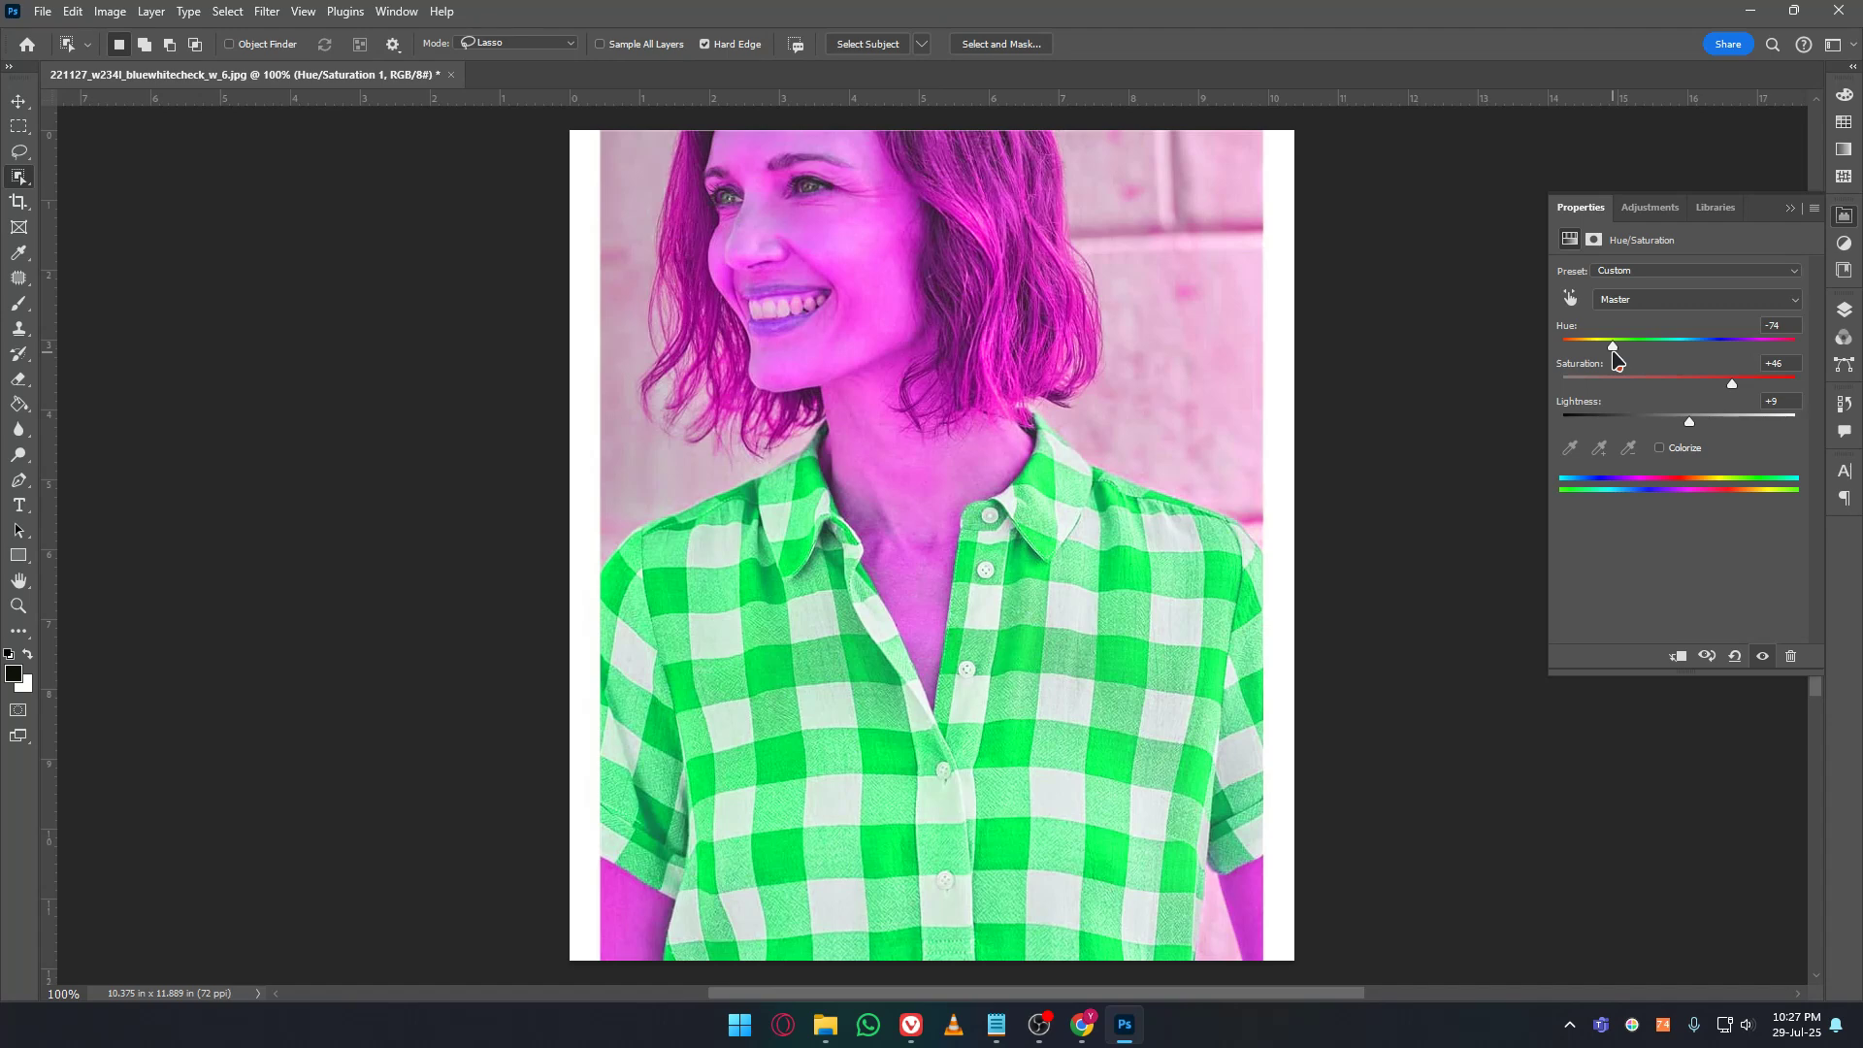
Reset the Hue/Saturation 1 layer's Master Hue, Saturation and Lightness to 0.
left_click(1790, 326)
type("0")
key("Tab")
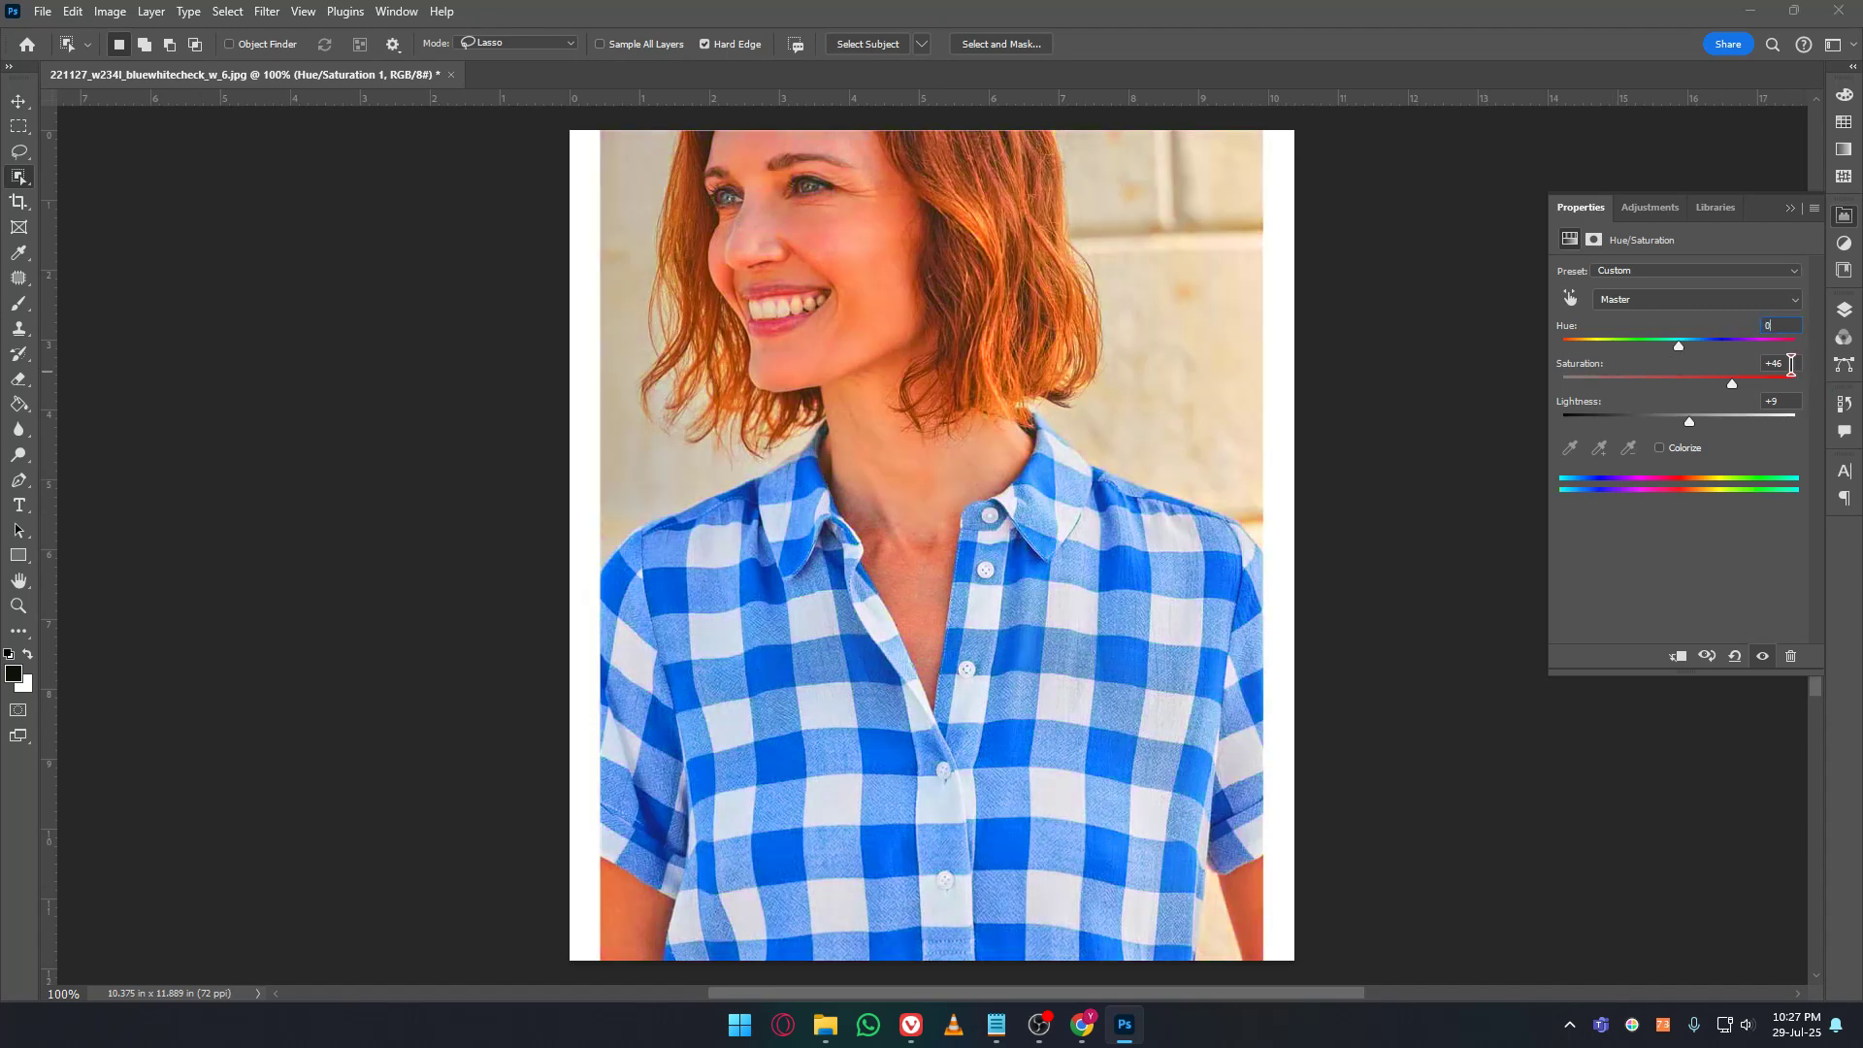
type("0")
key("Return")
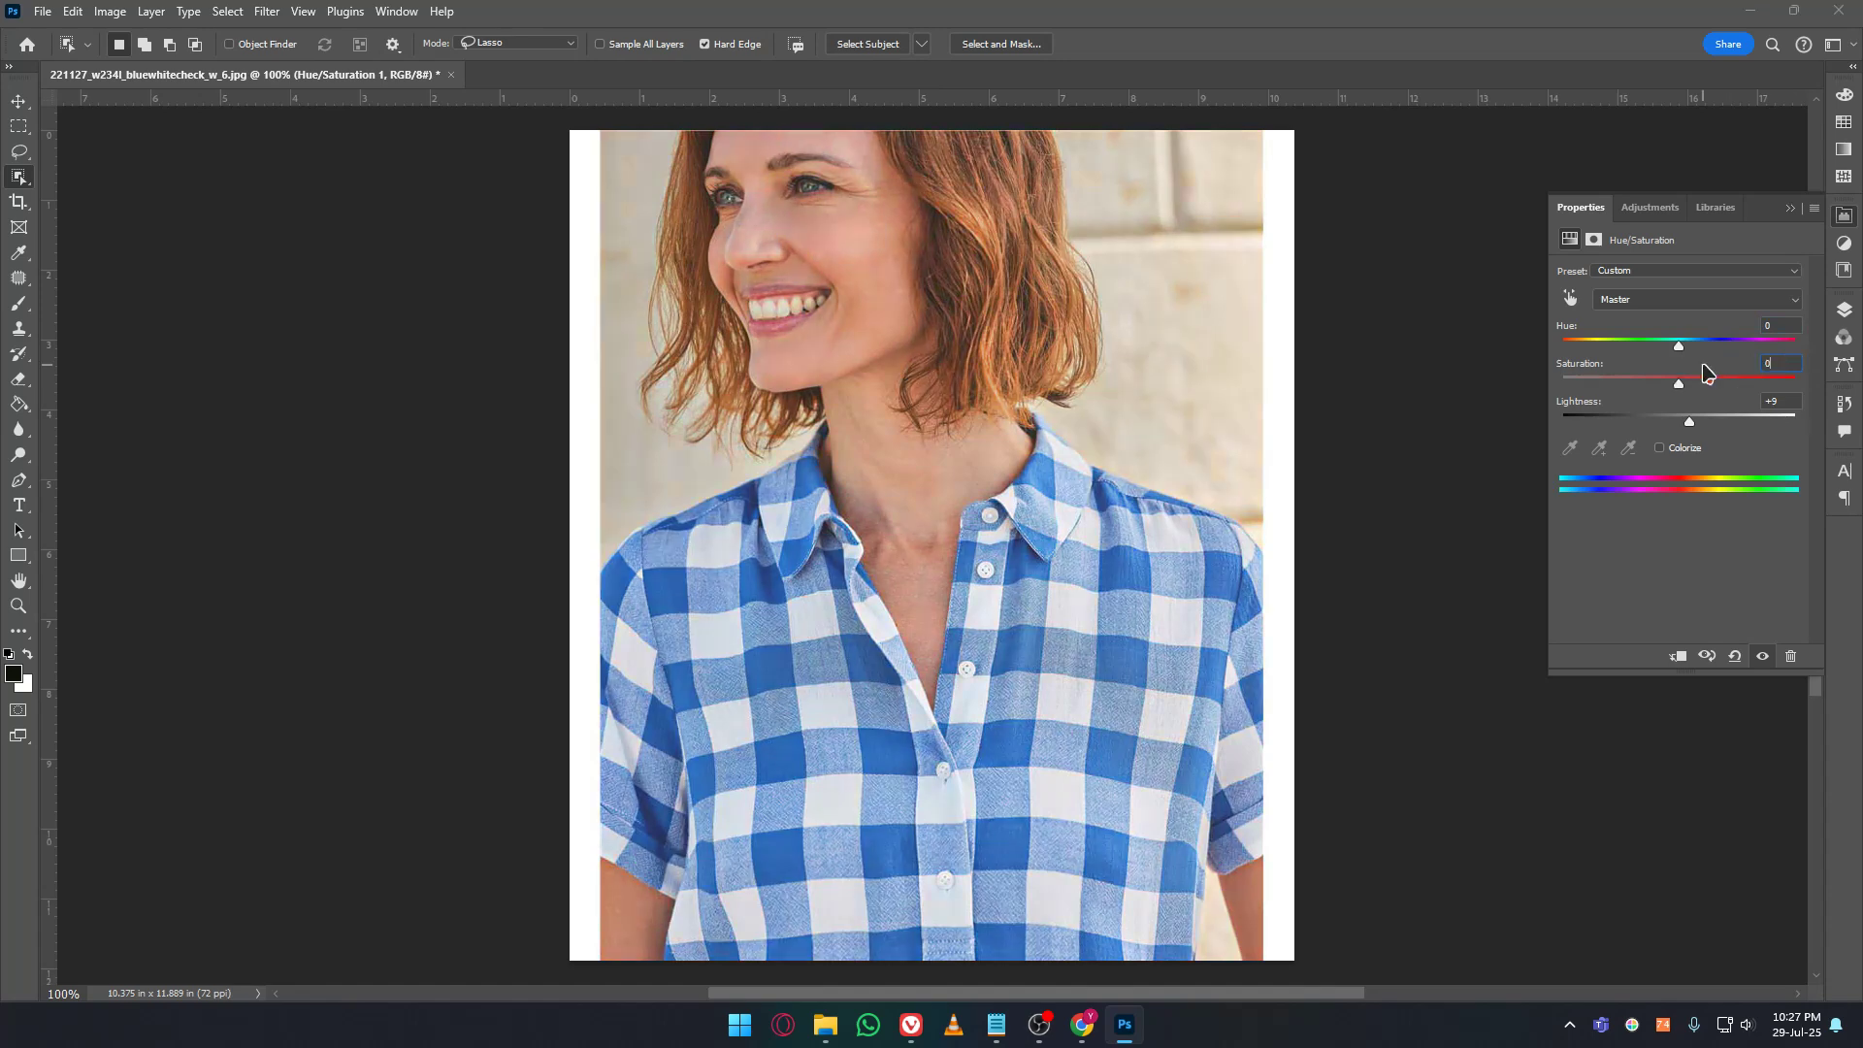
left_click(1788, 401)
type("0")
key("Return")
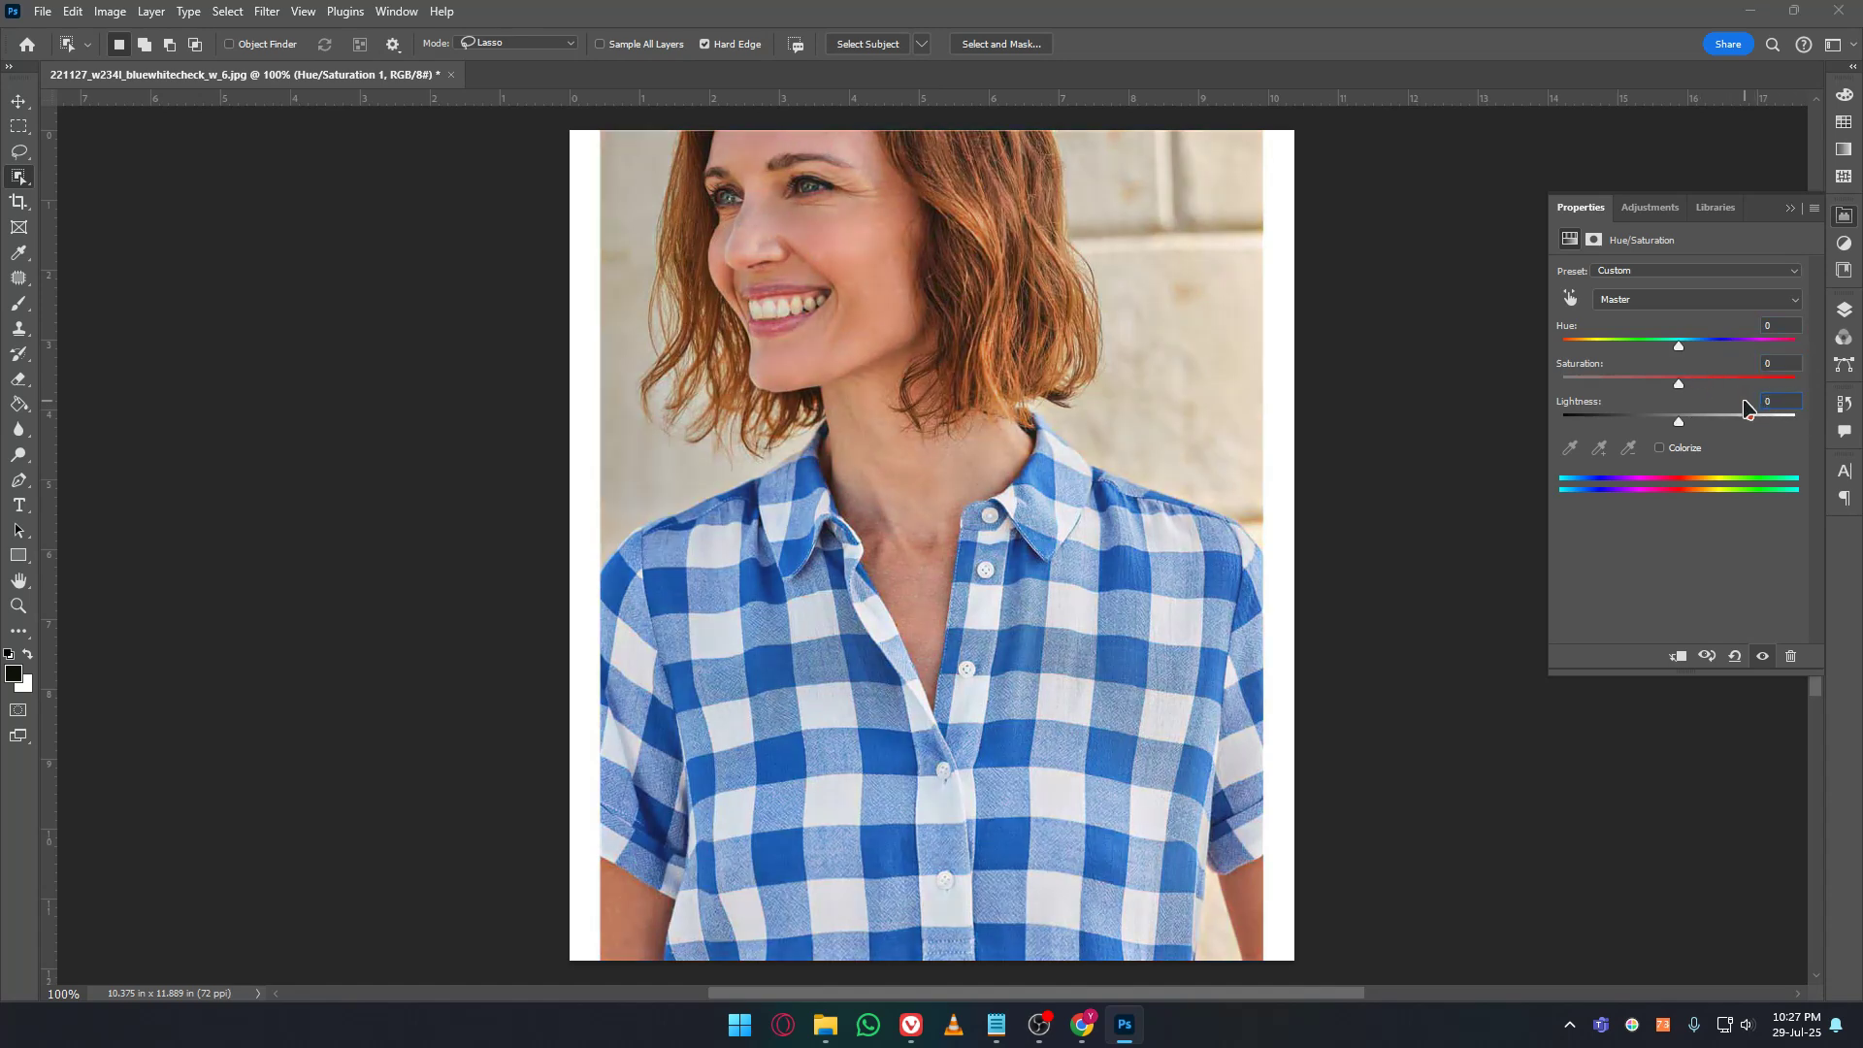
Limit the Hue/Saturation adjustment to the Blues range and shift its Hue to +41.
left_click(1655, 303)
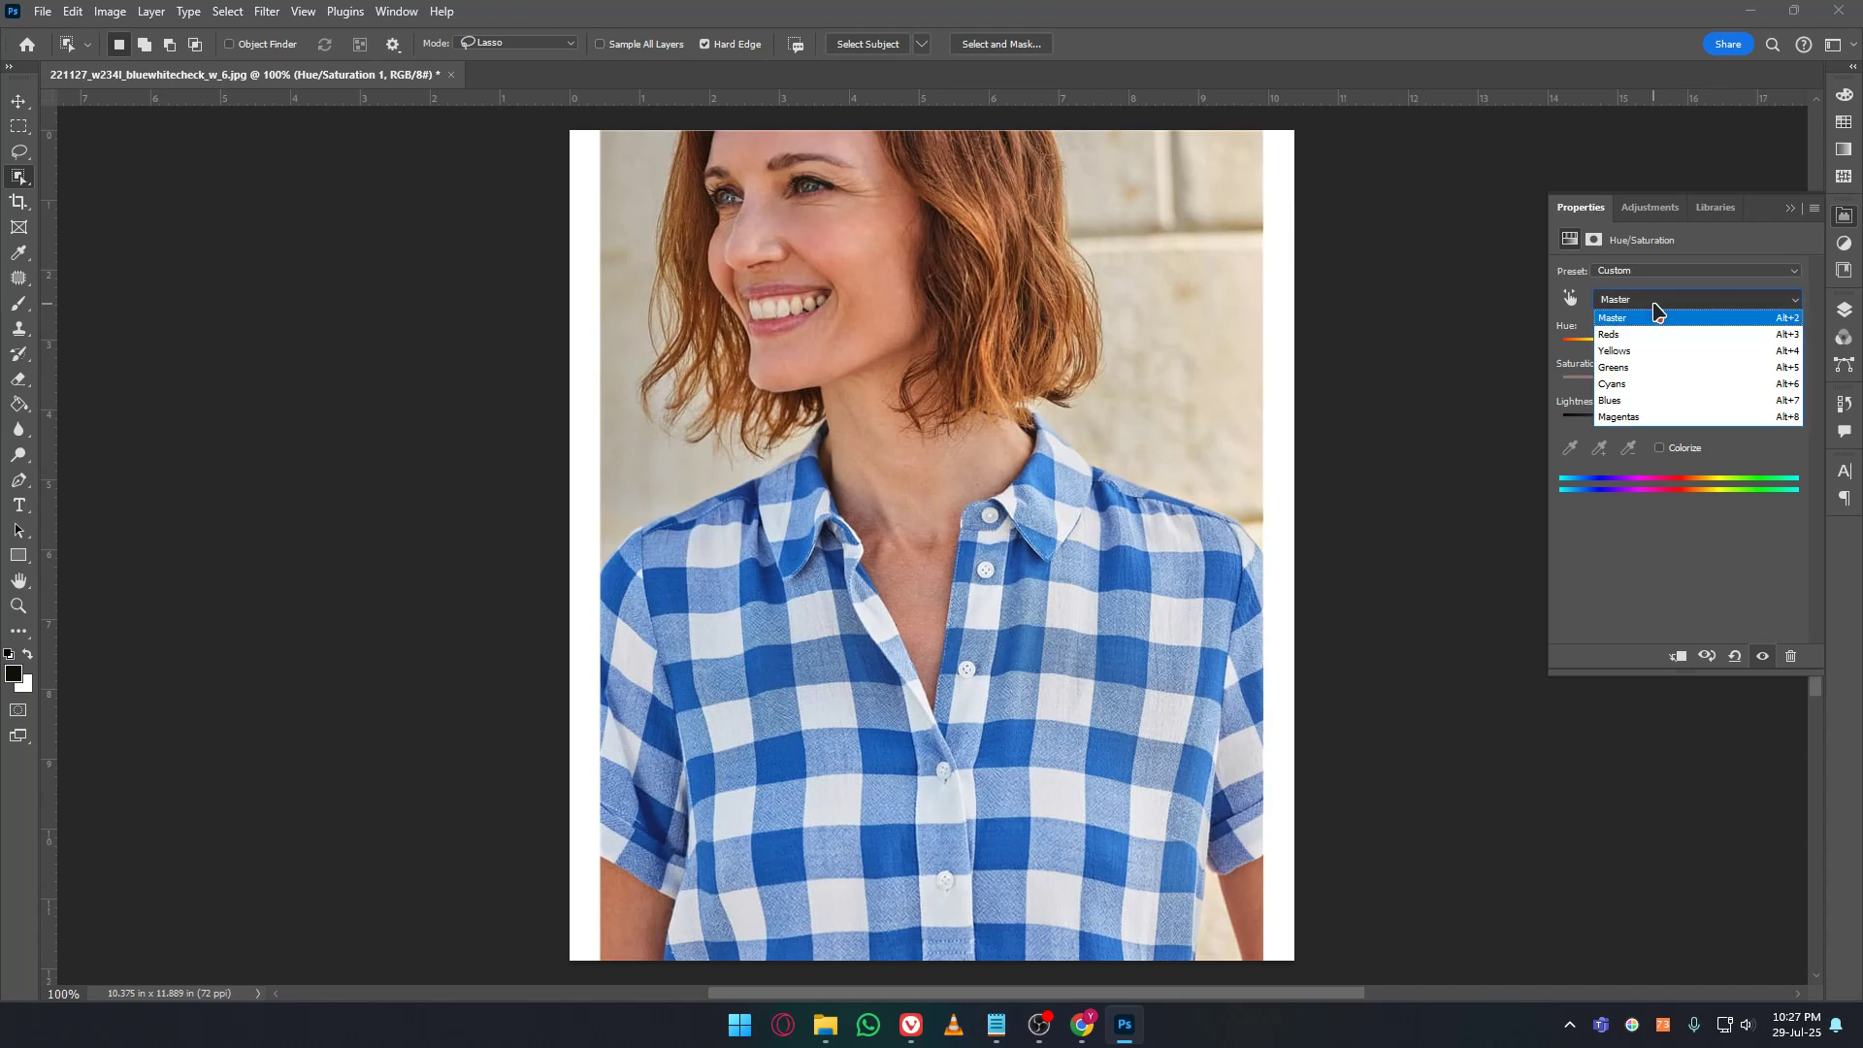
left_click(1655, 317)
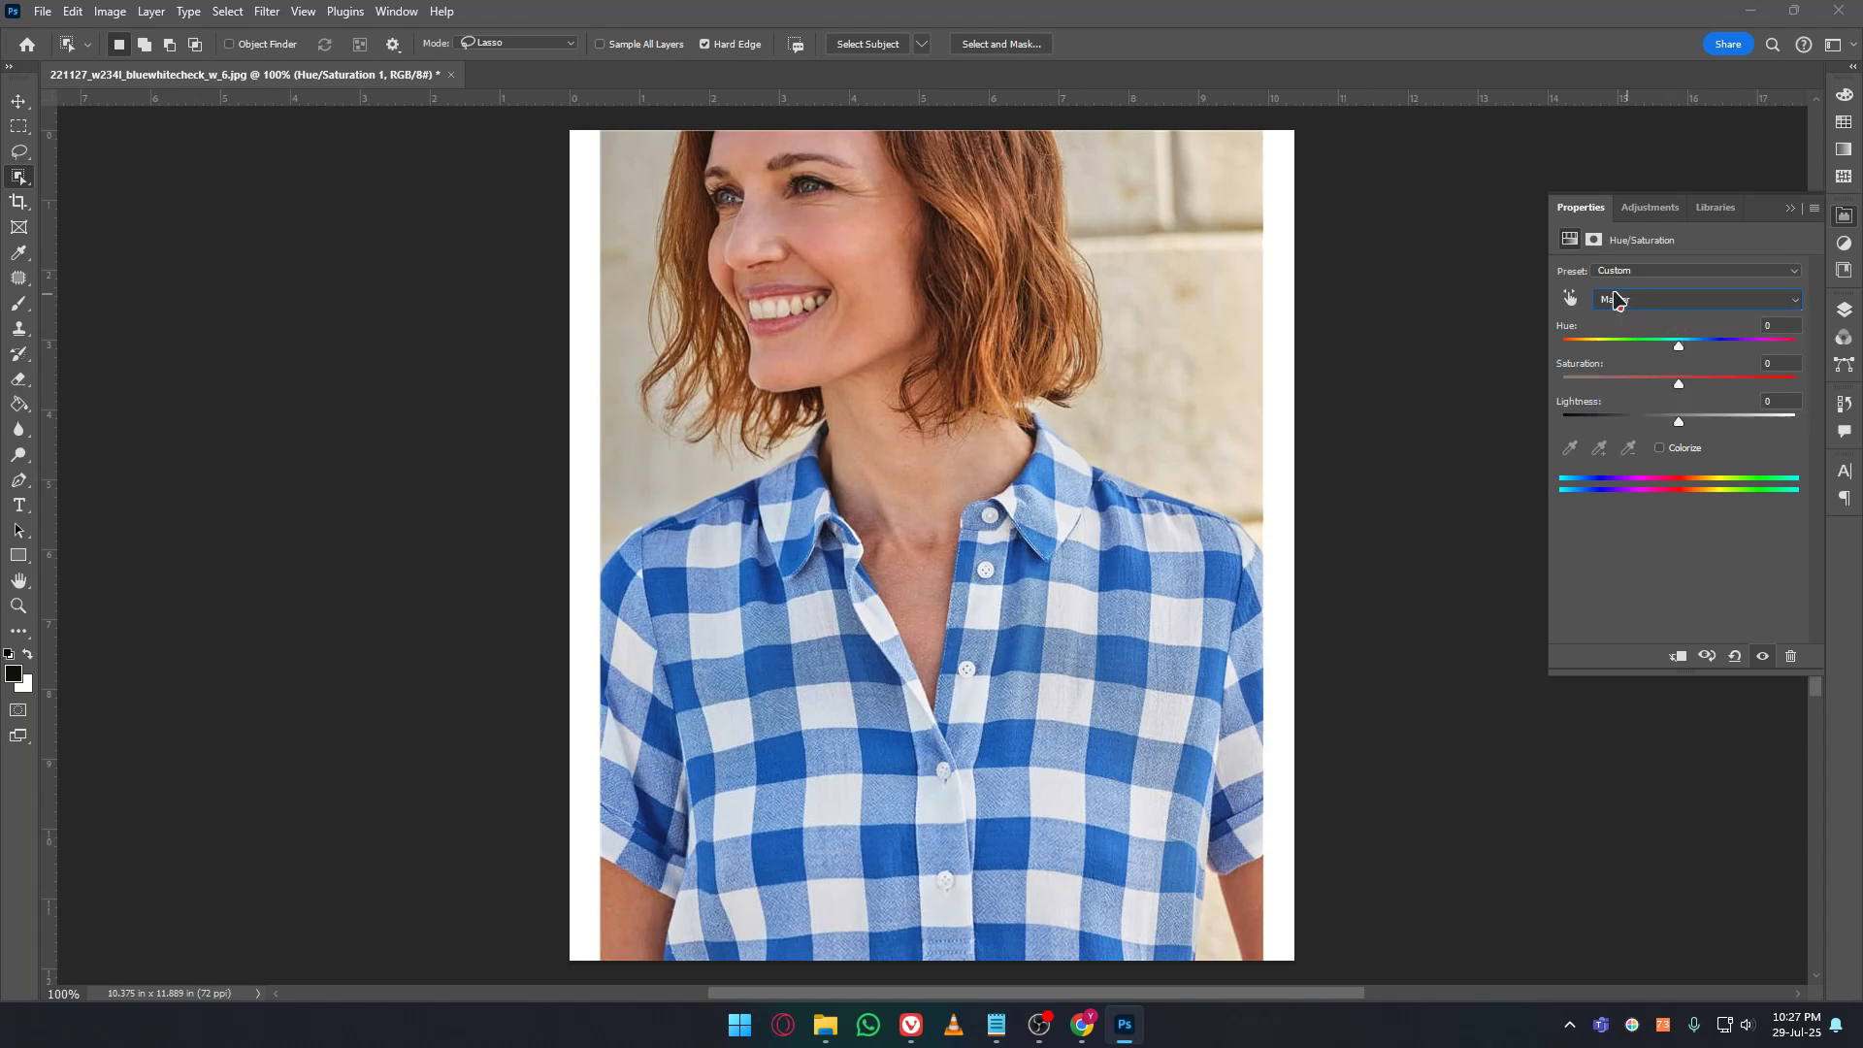
left_click(1655, 303)
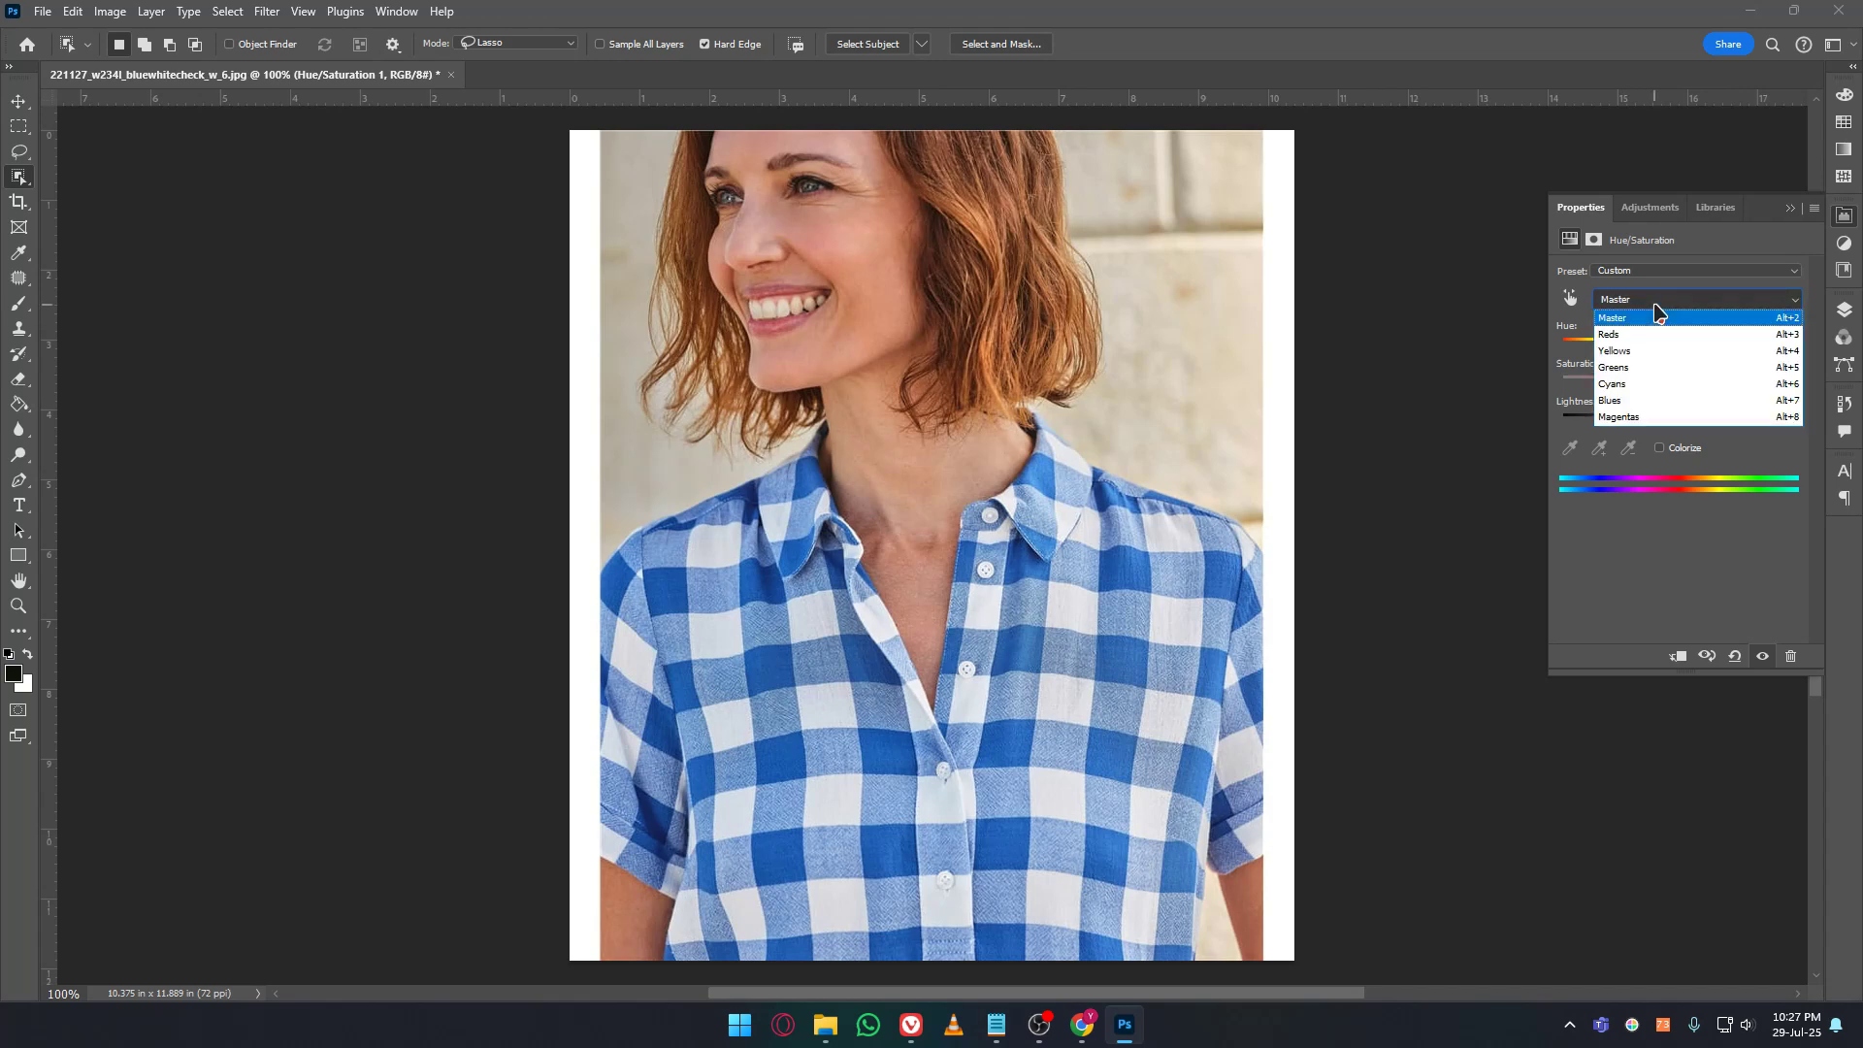
left_click(1648, 399)
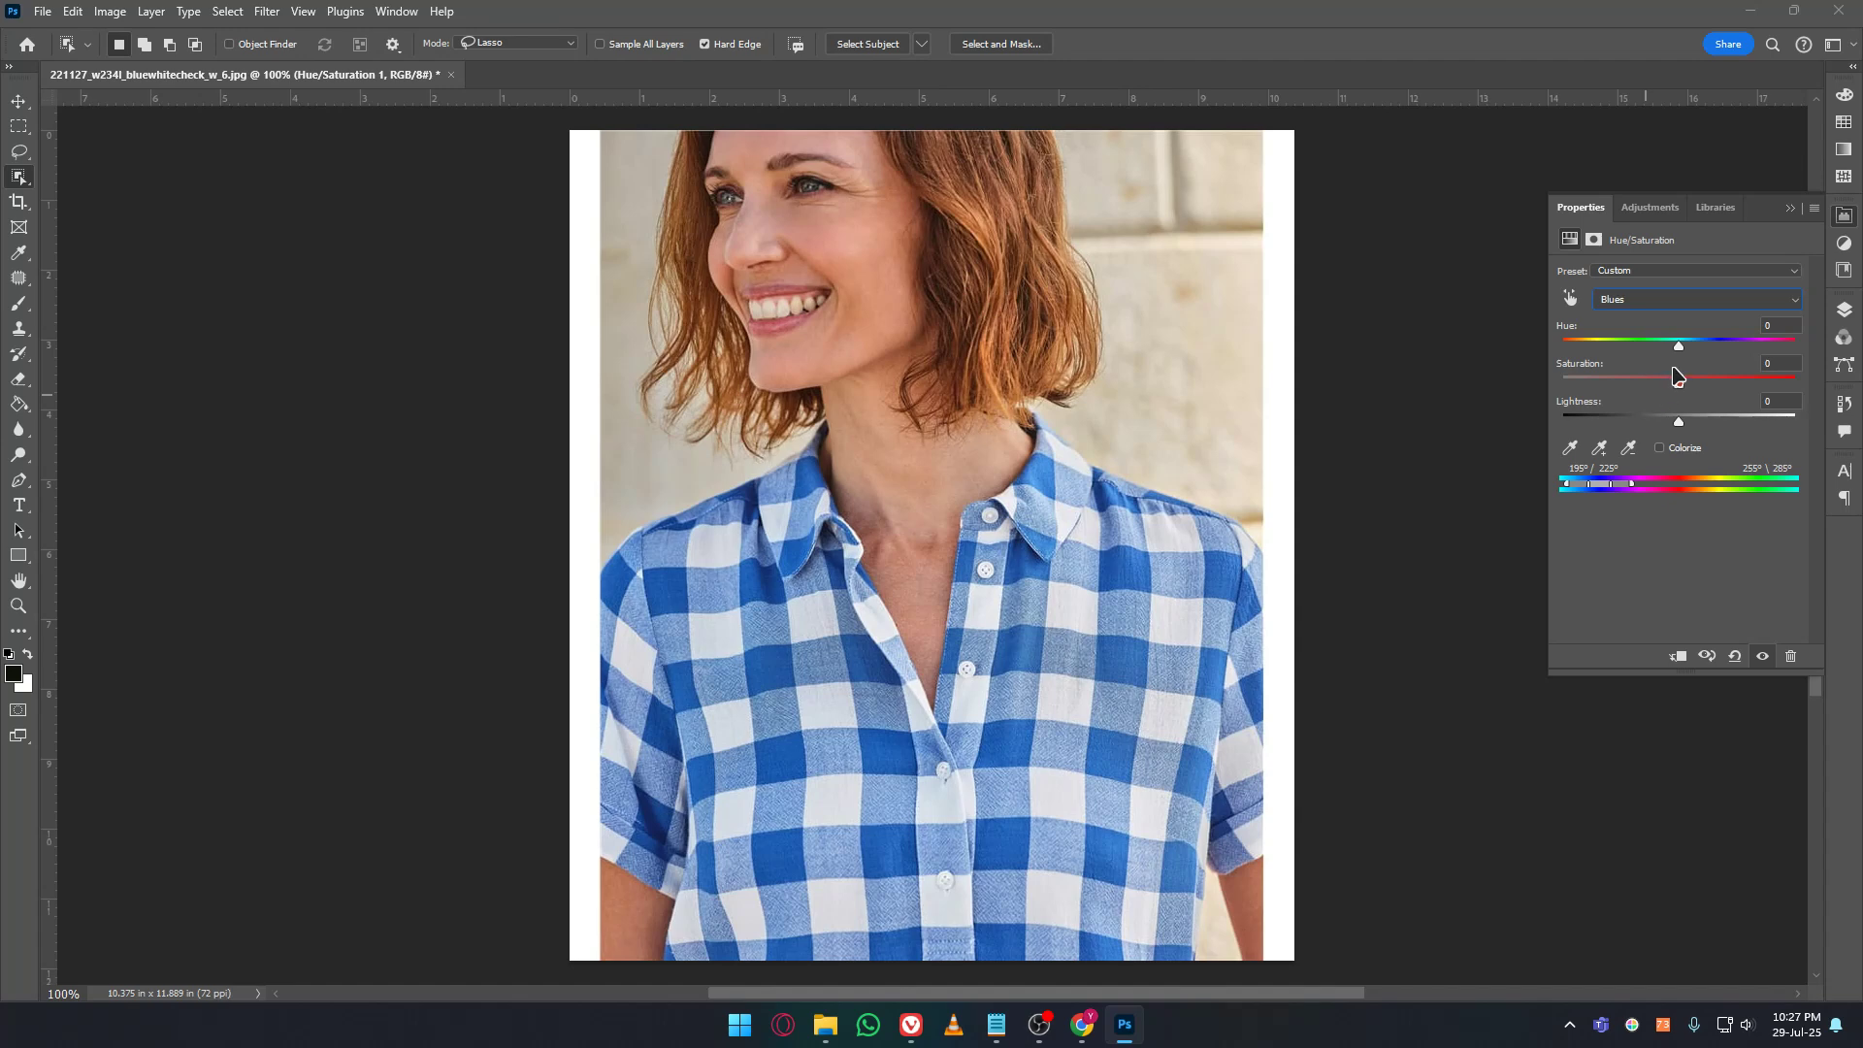
left_click_drag(1677, 350, 1729, 359)
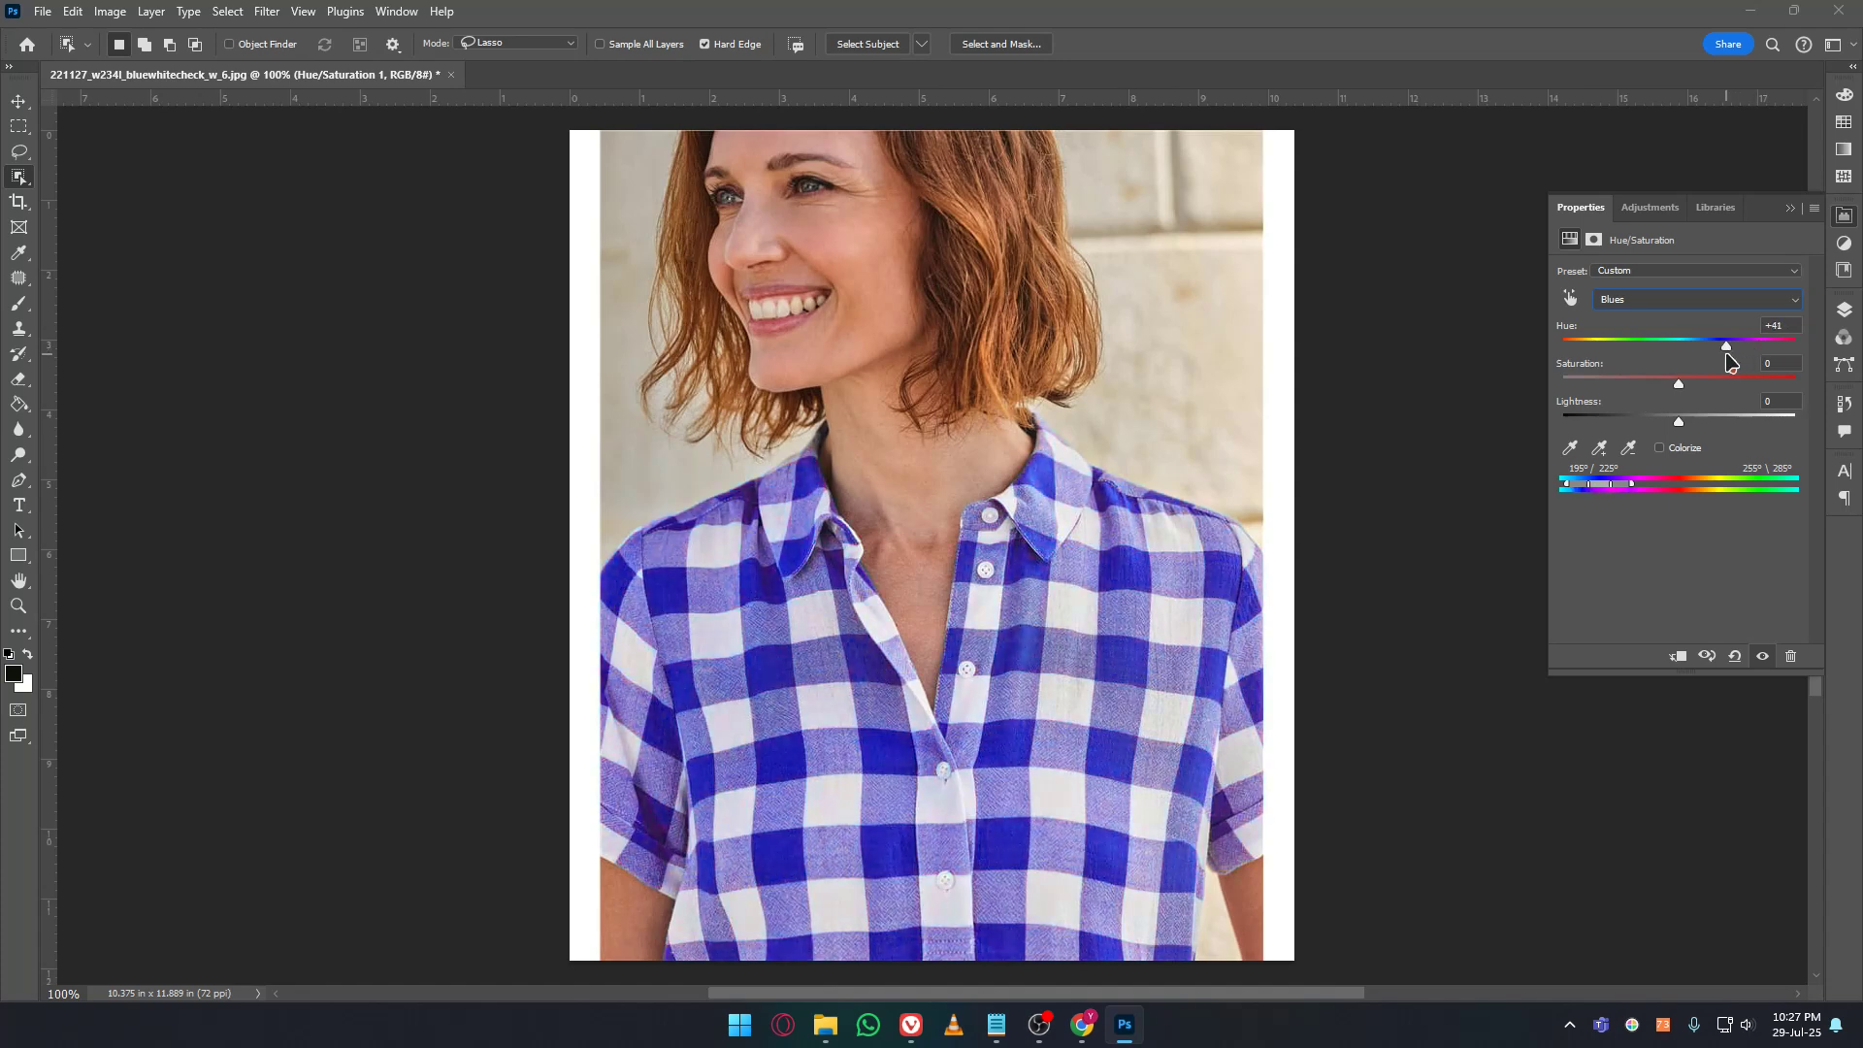
Check the Master and Reds ranges of the adjustment, and reset the Blues Hue to 0.
left_click(1736, 301)
left_click(1663, 320)
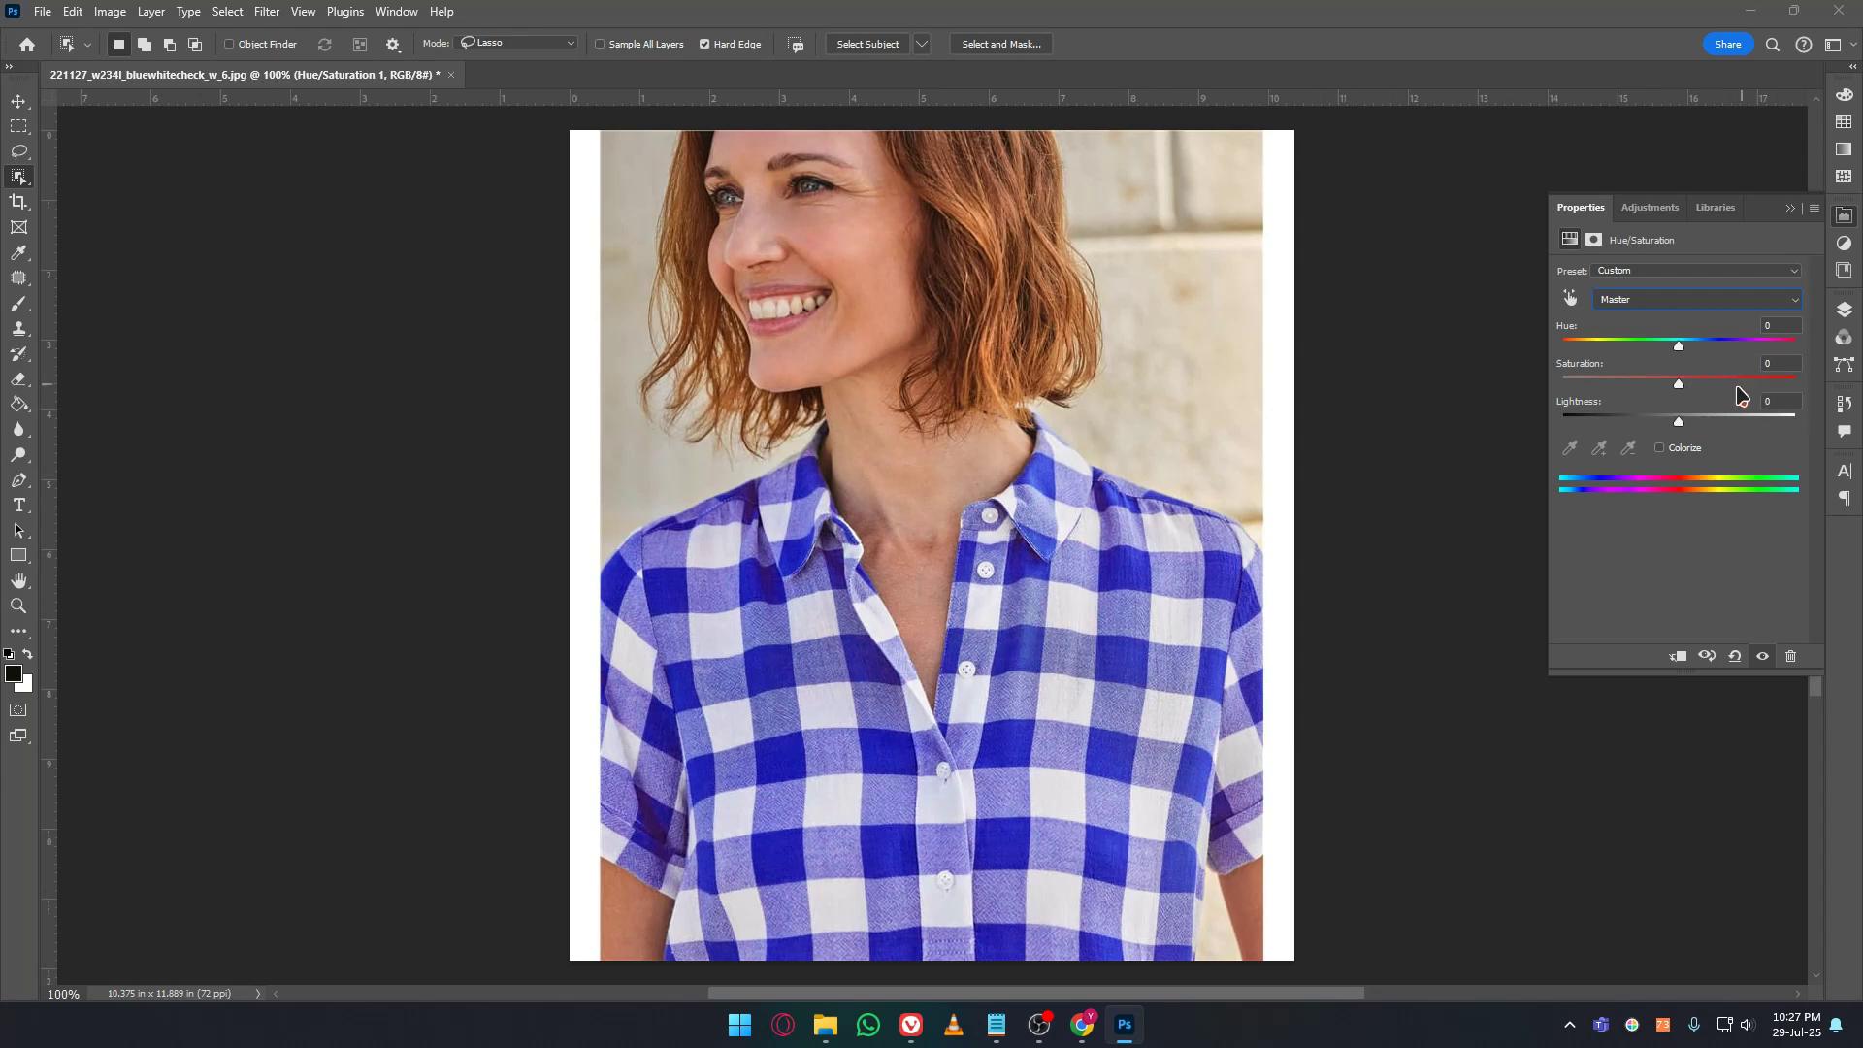
left_click(1717, 300)
left_click(1668, 334)
left_click(1665, 307)
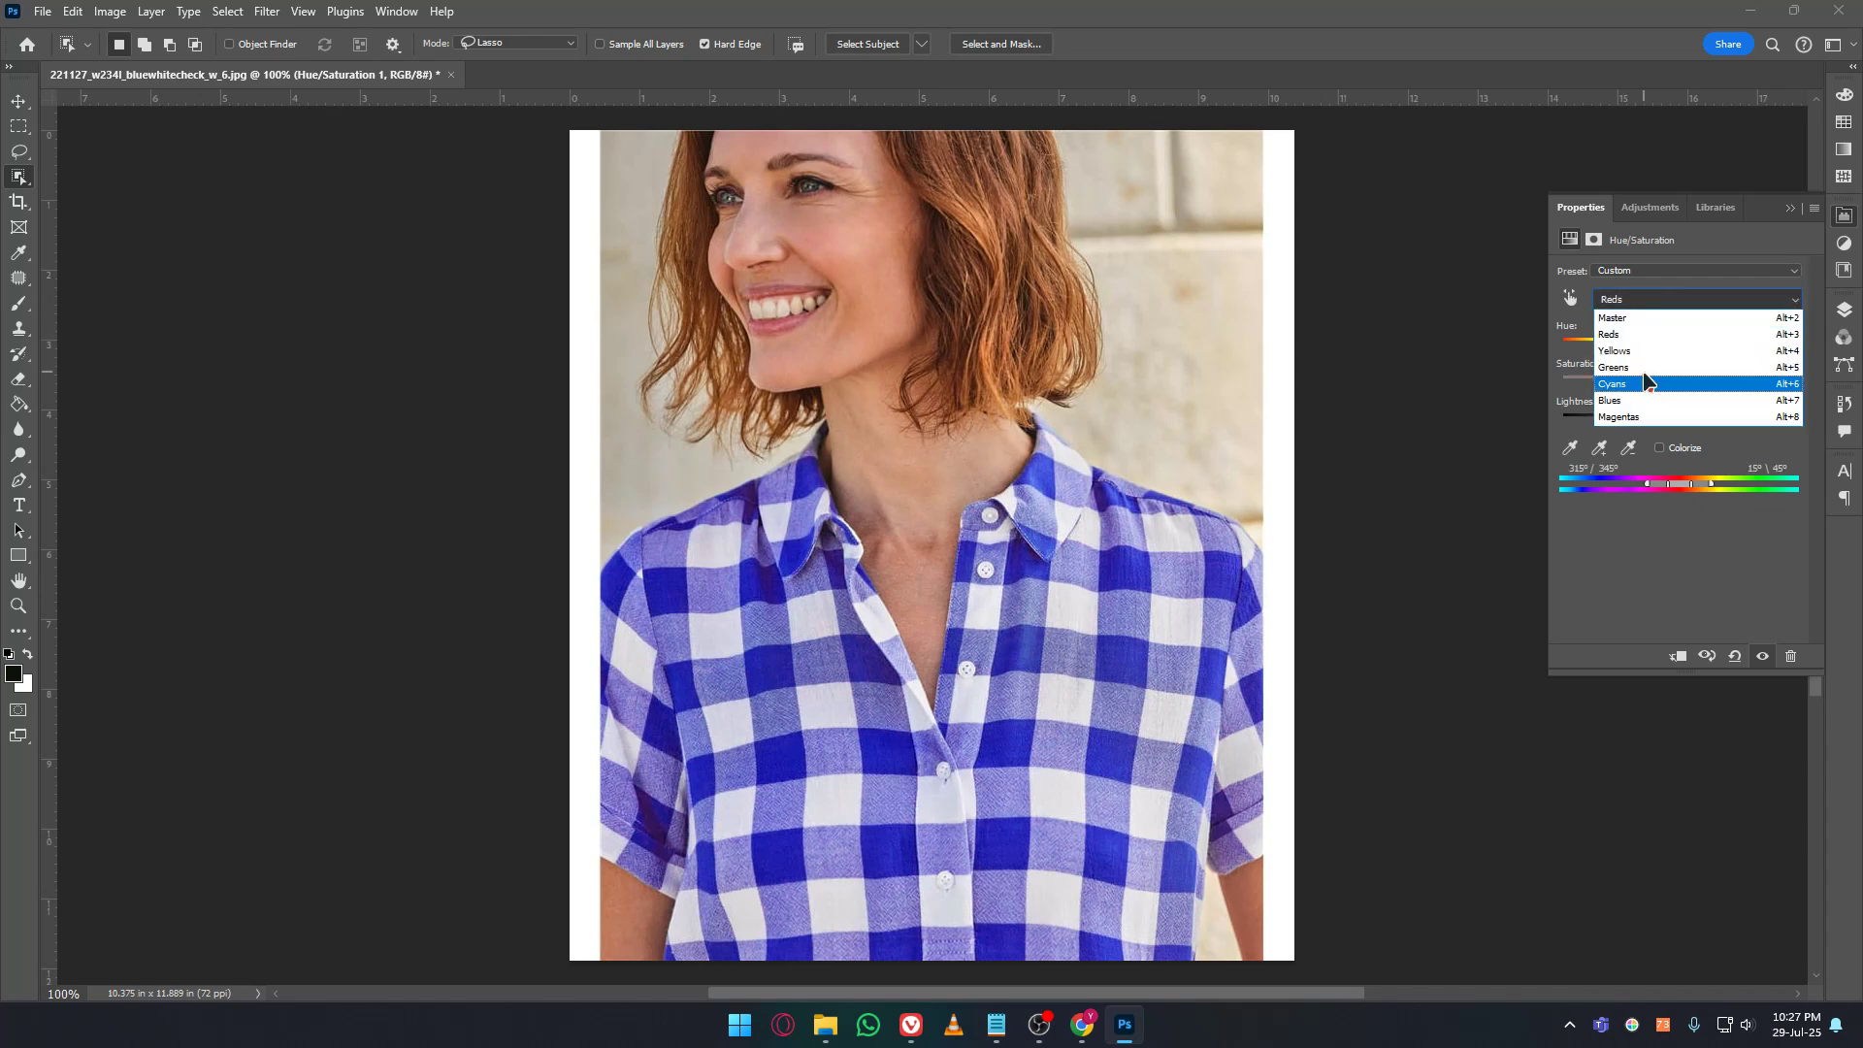
left_click(1661, 400)
left_click(1781, 326)
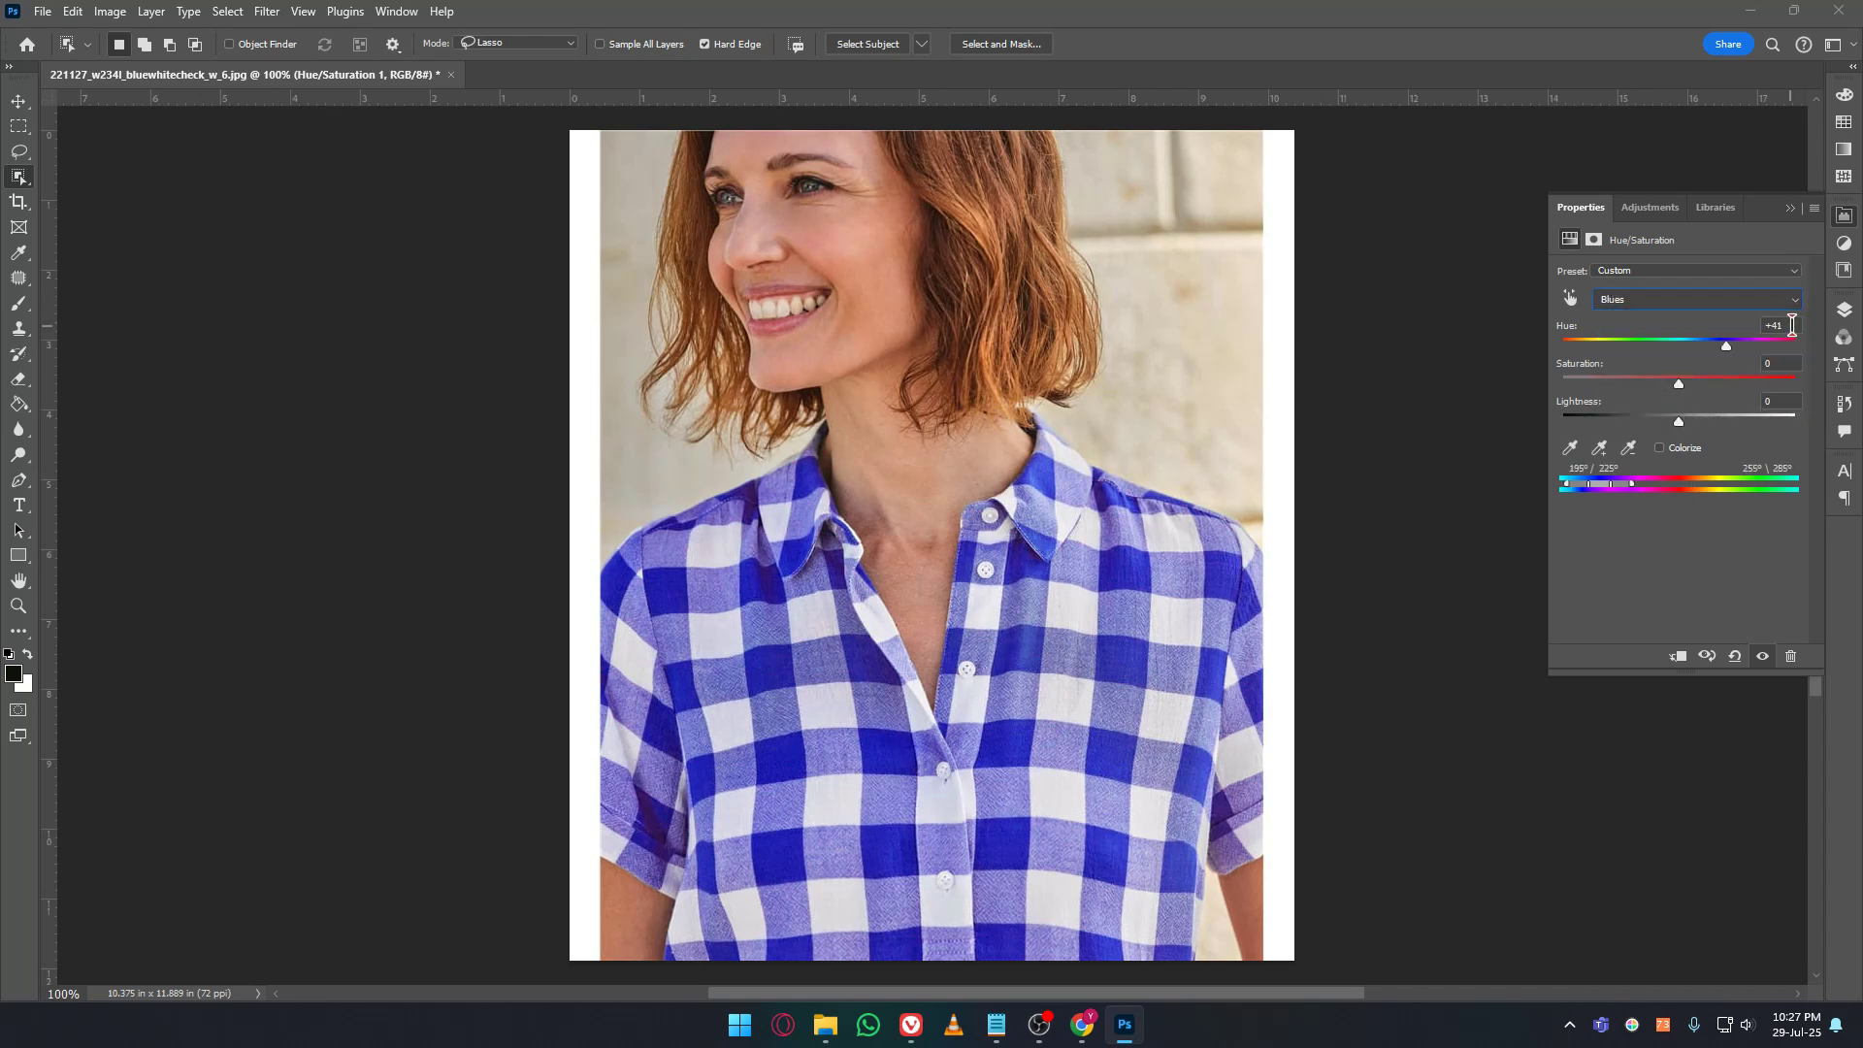
type("0")
key("Return")
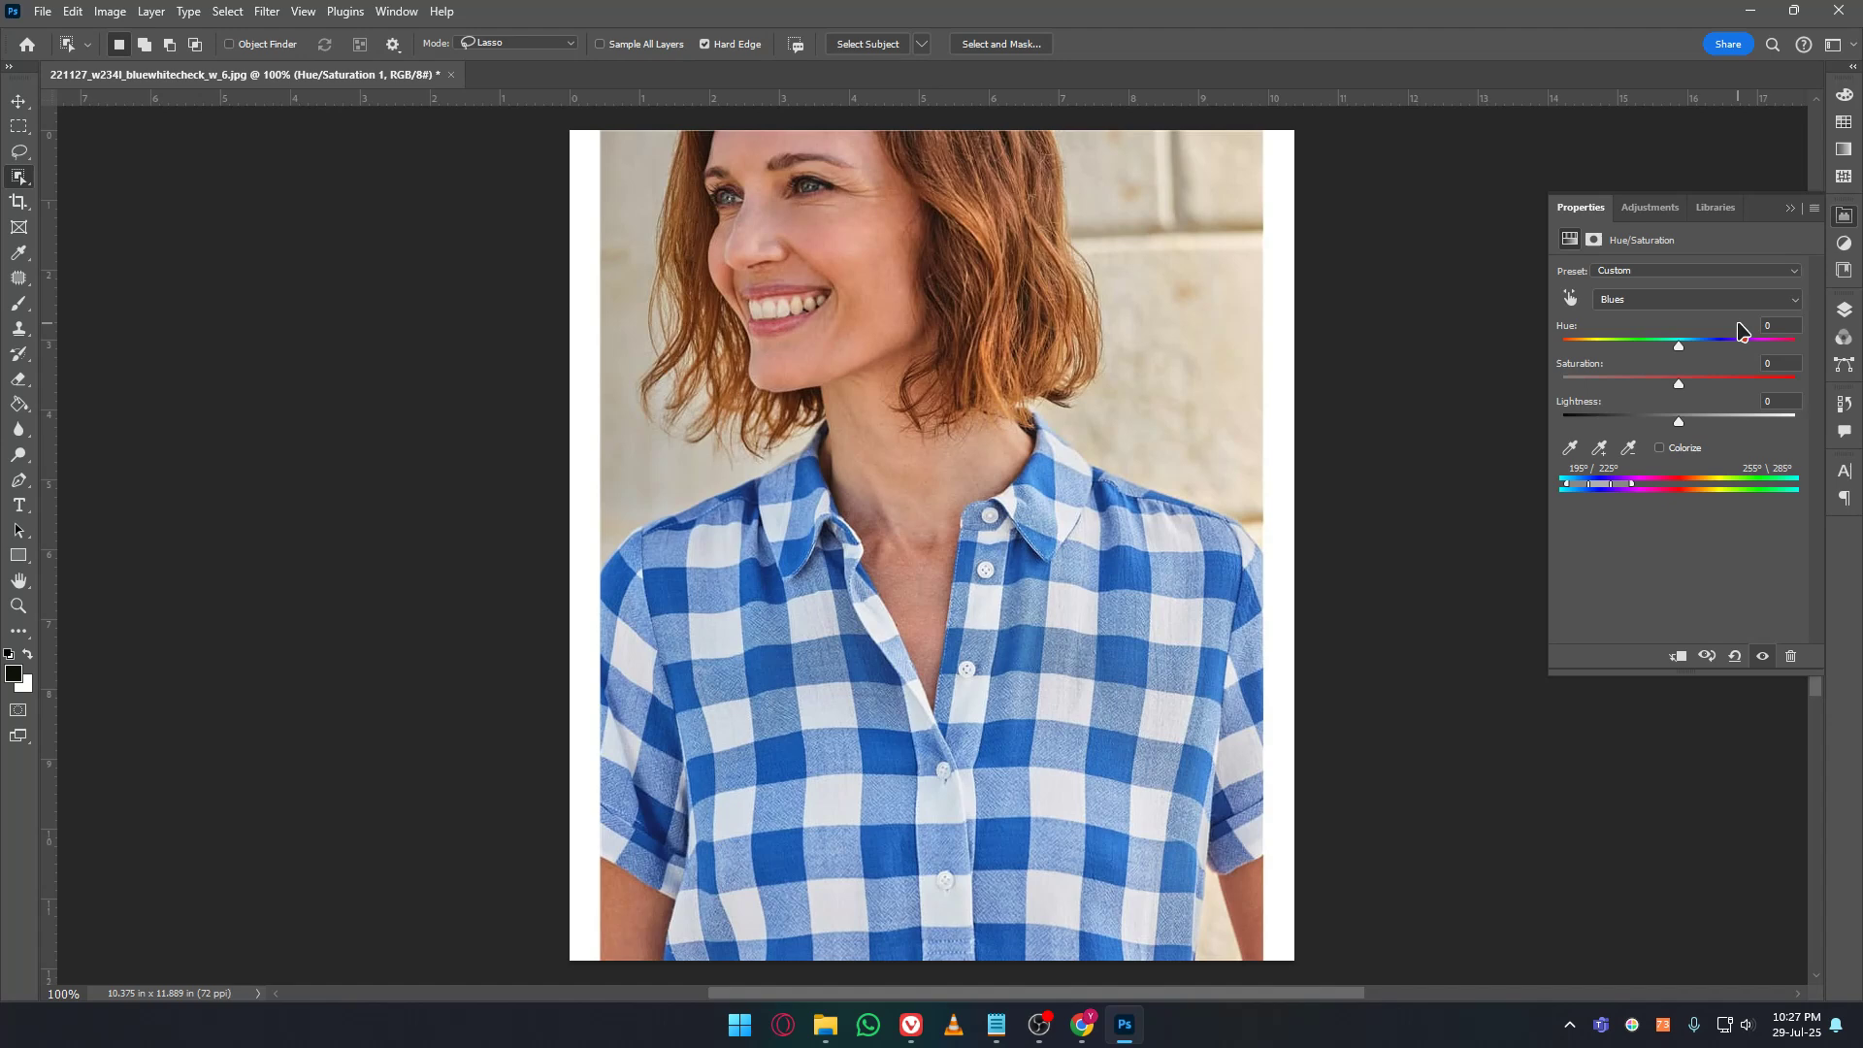
Target the shirt's blue with the on-image adjustment tool and add paler shirt samples to the Blues range.
left_click(1672, 302)
left_click(1668, 306)
left_click(1693, 301)
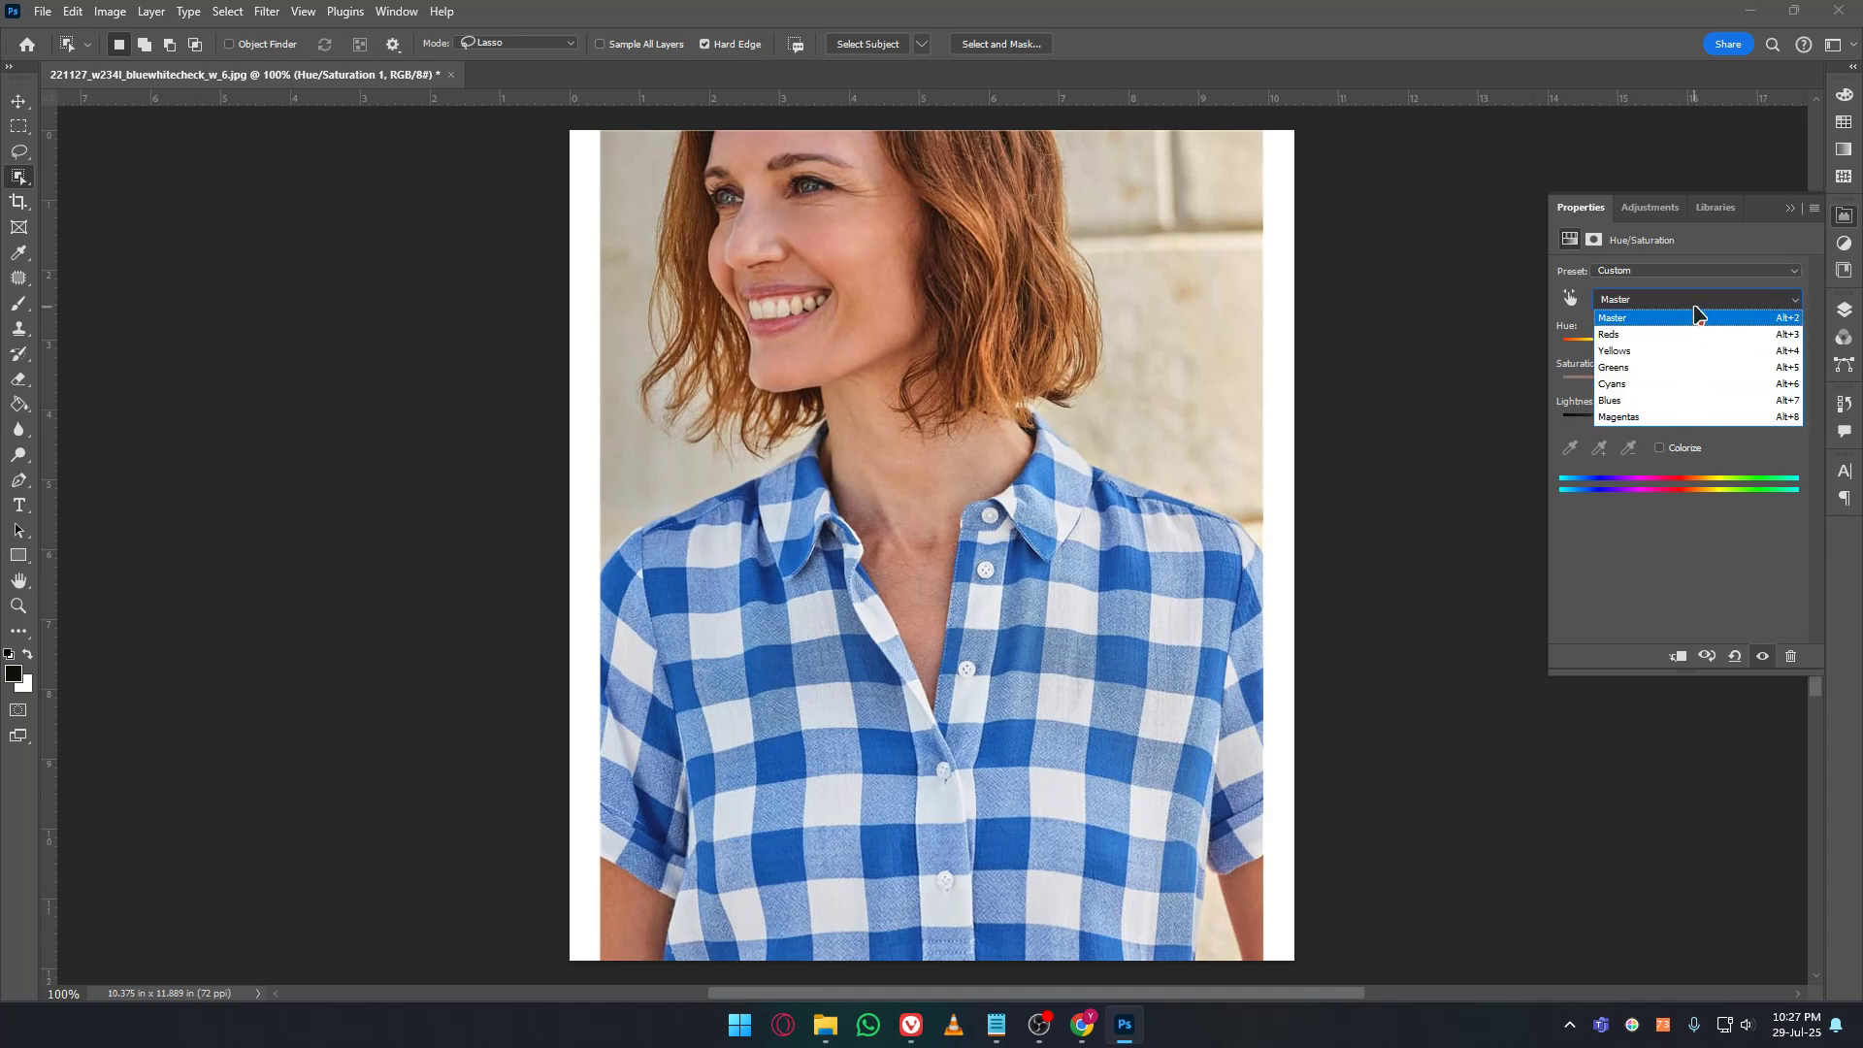
left_click(1693, 316)
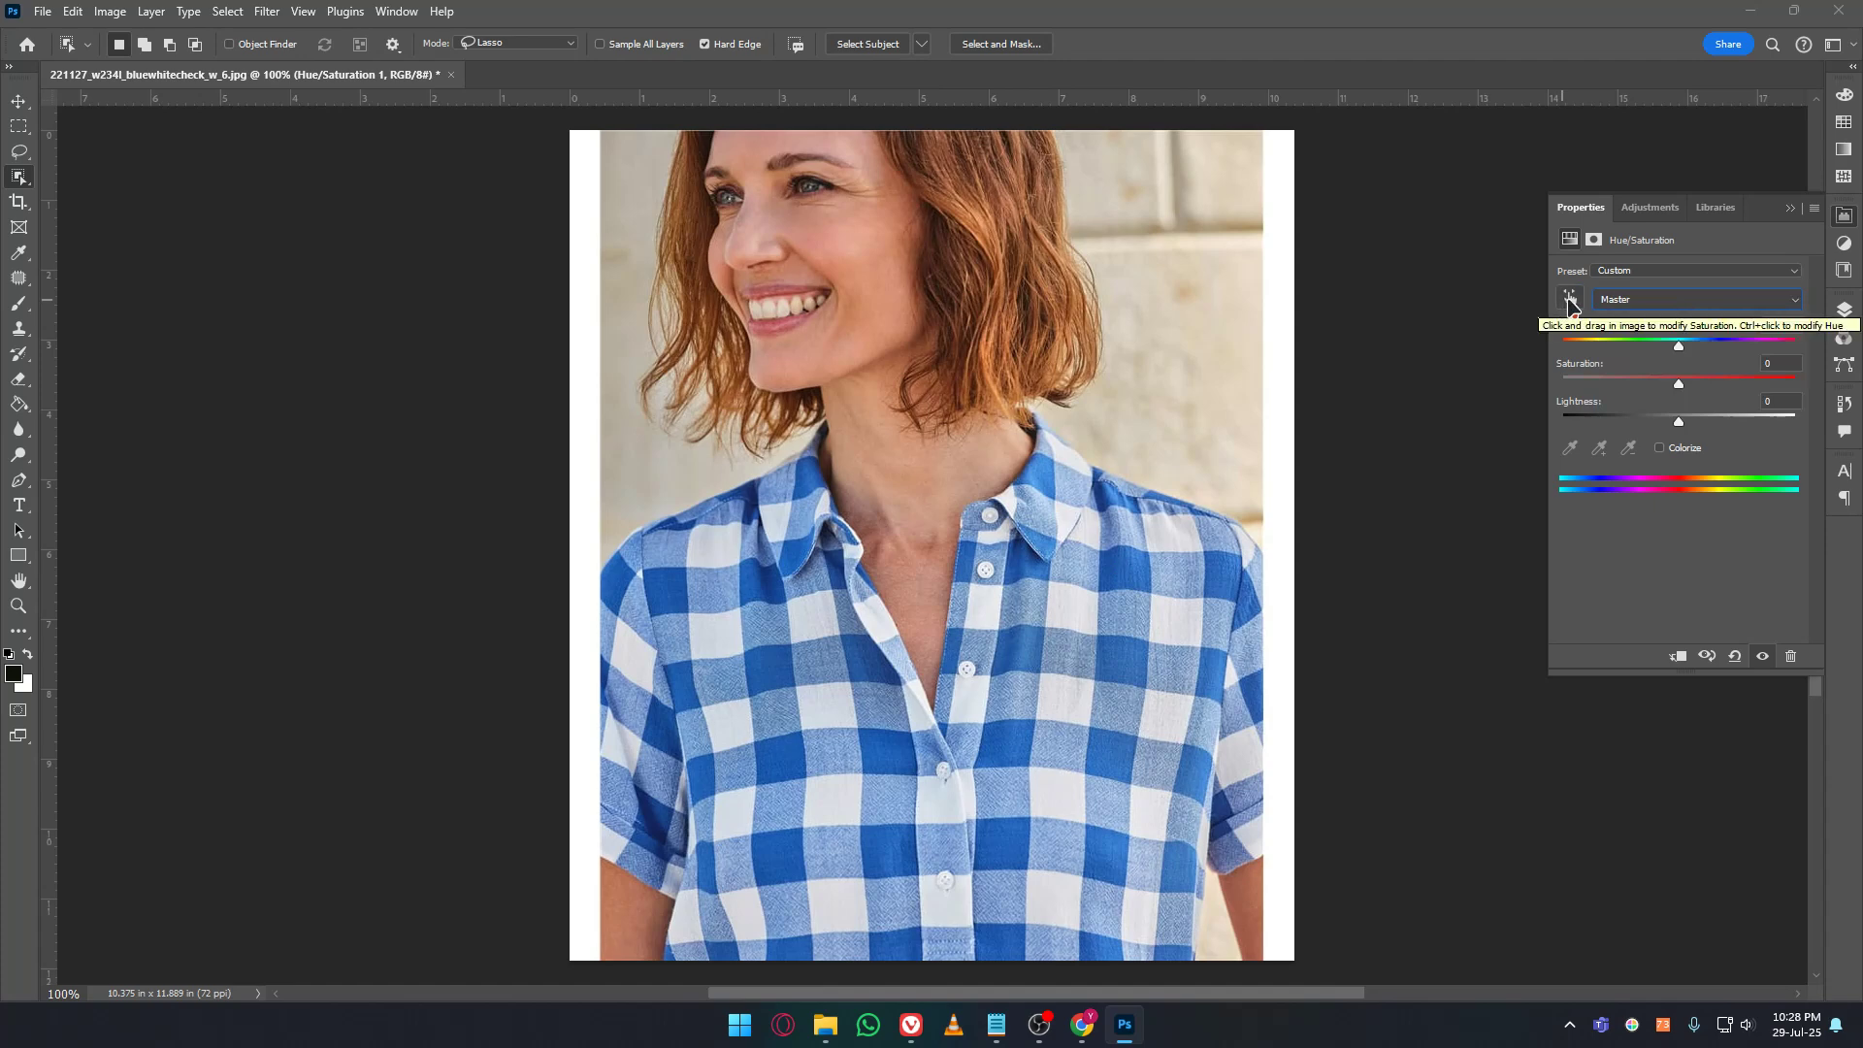
left_click(1571, 302)
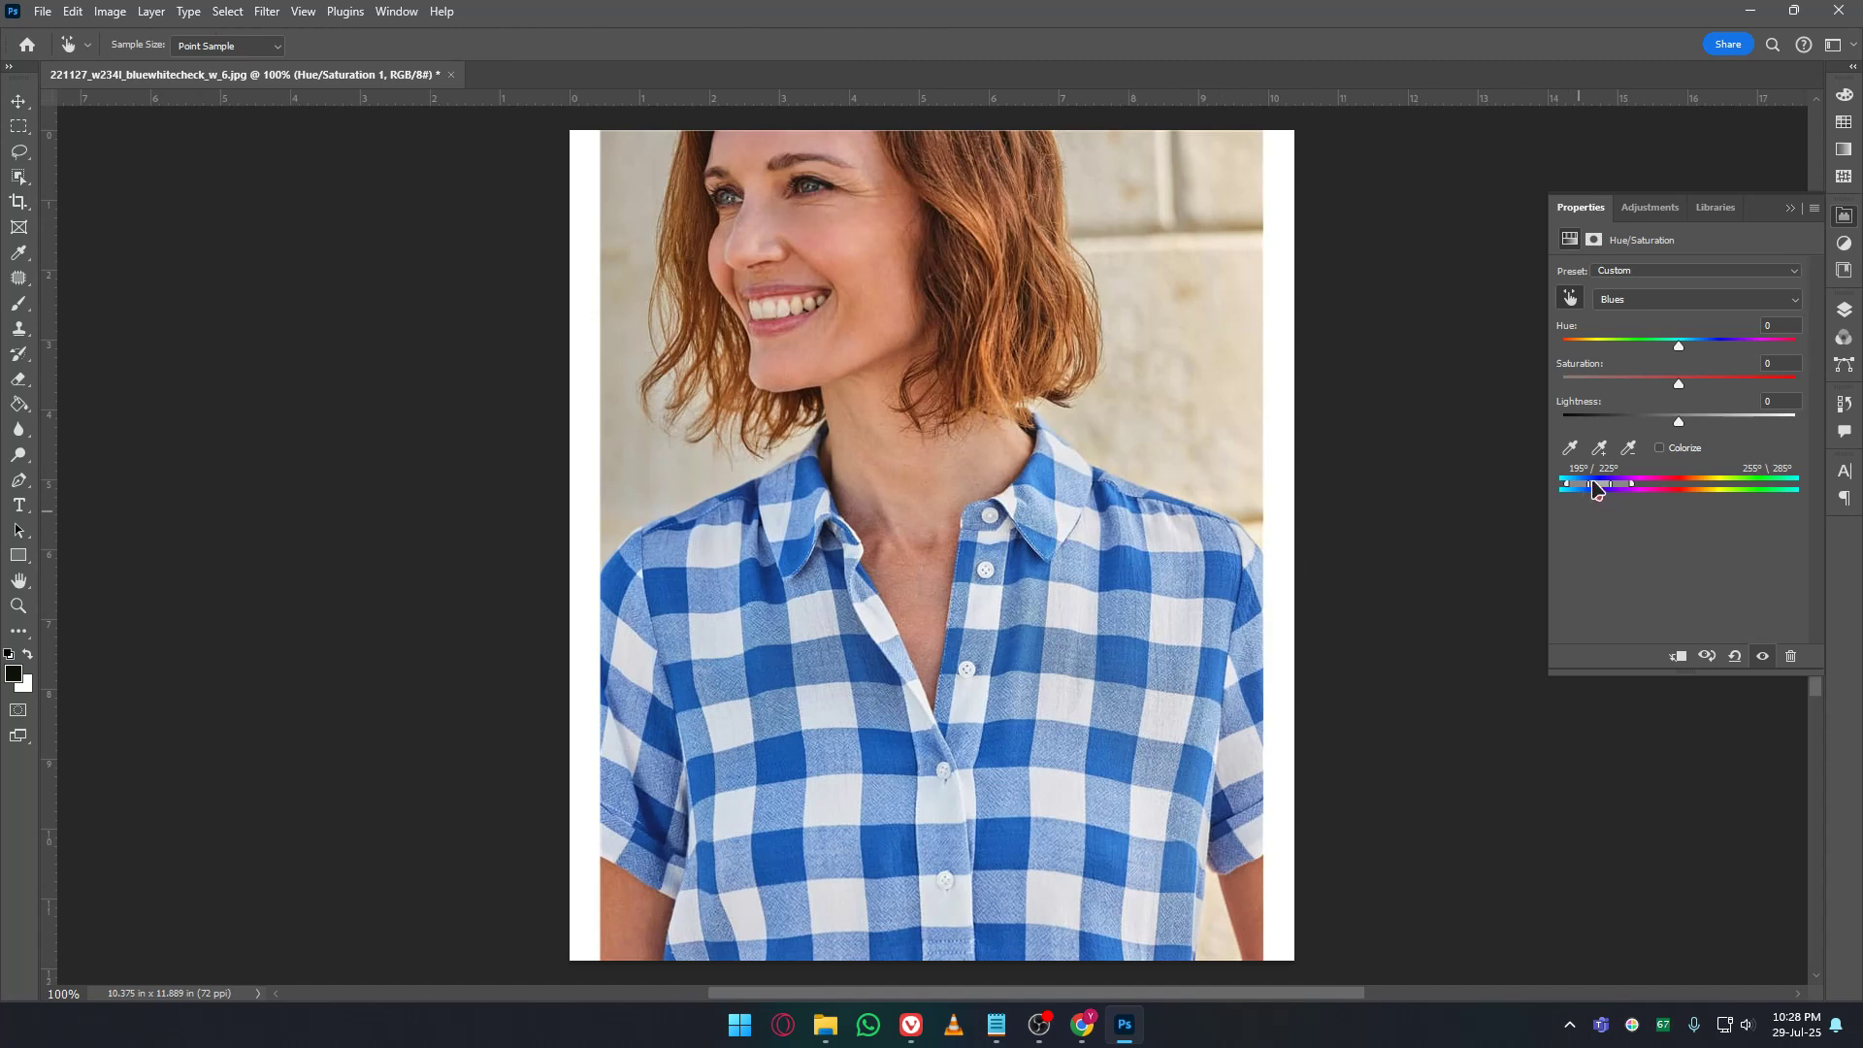
left_click(1598, 447)
left_click(1099, 563)
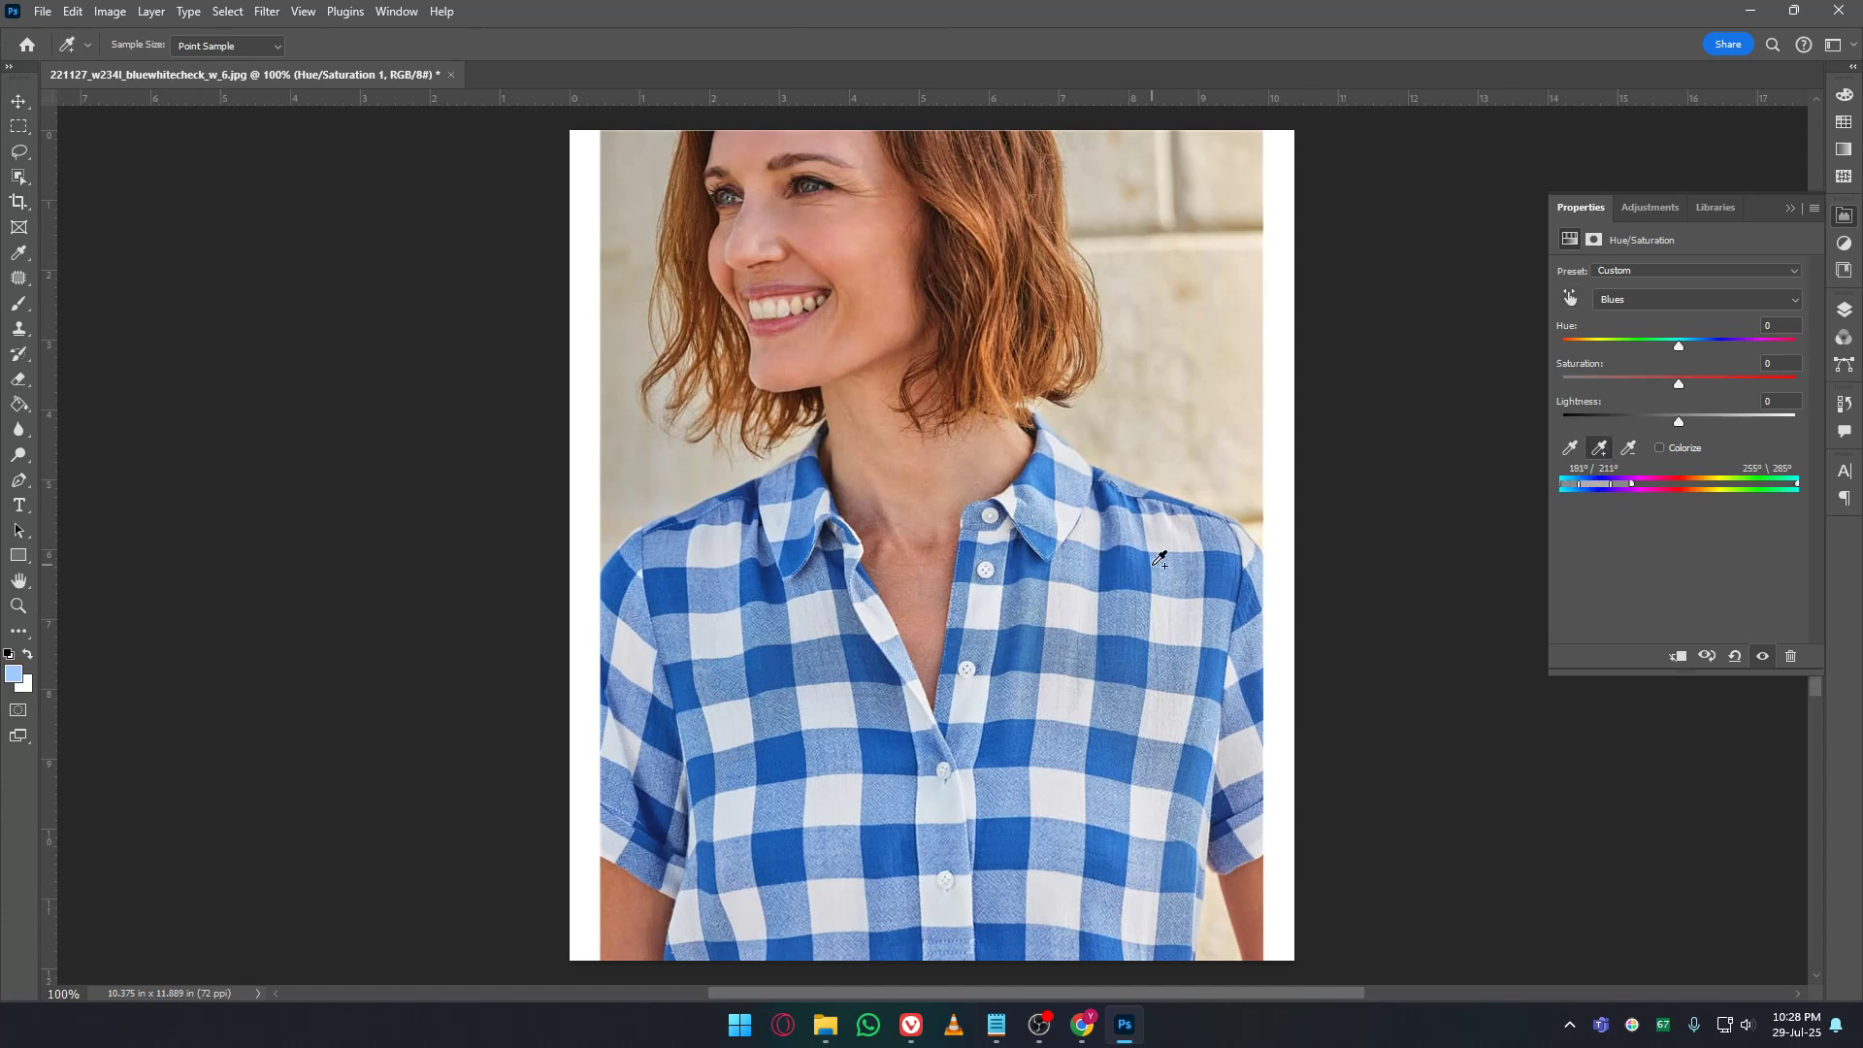
left_click(1228, 528)
Recolor the shirt's sampled blues magenta with Hue +96 and lower their Saturation slightly.
left_click_drag(1682, 356, 1751, 357)
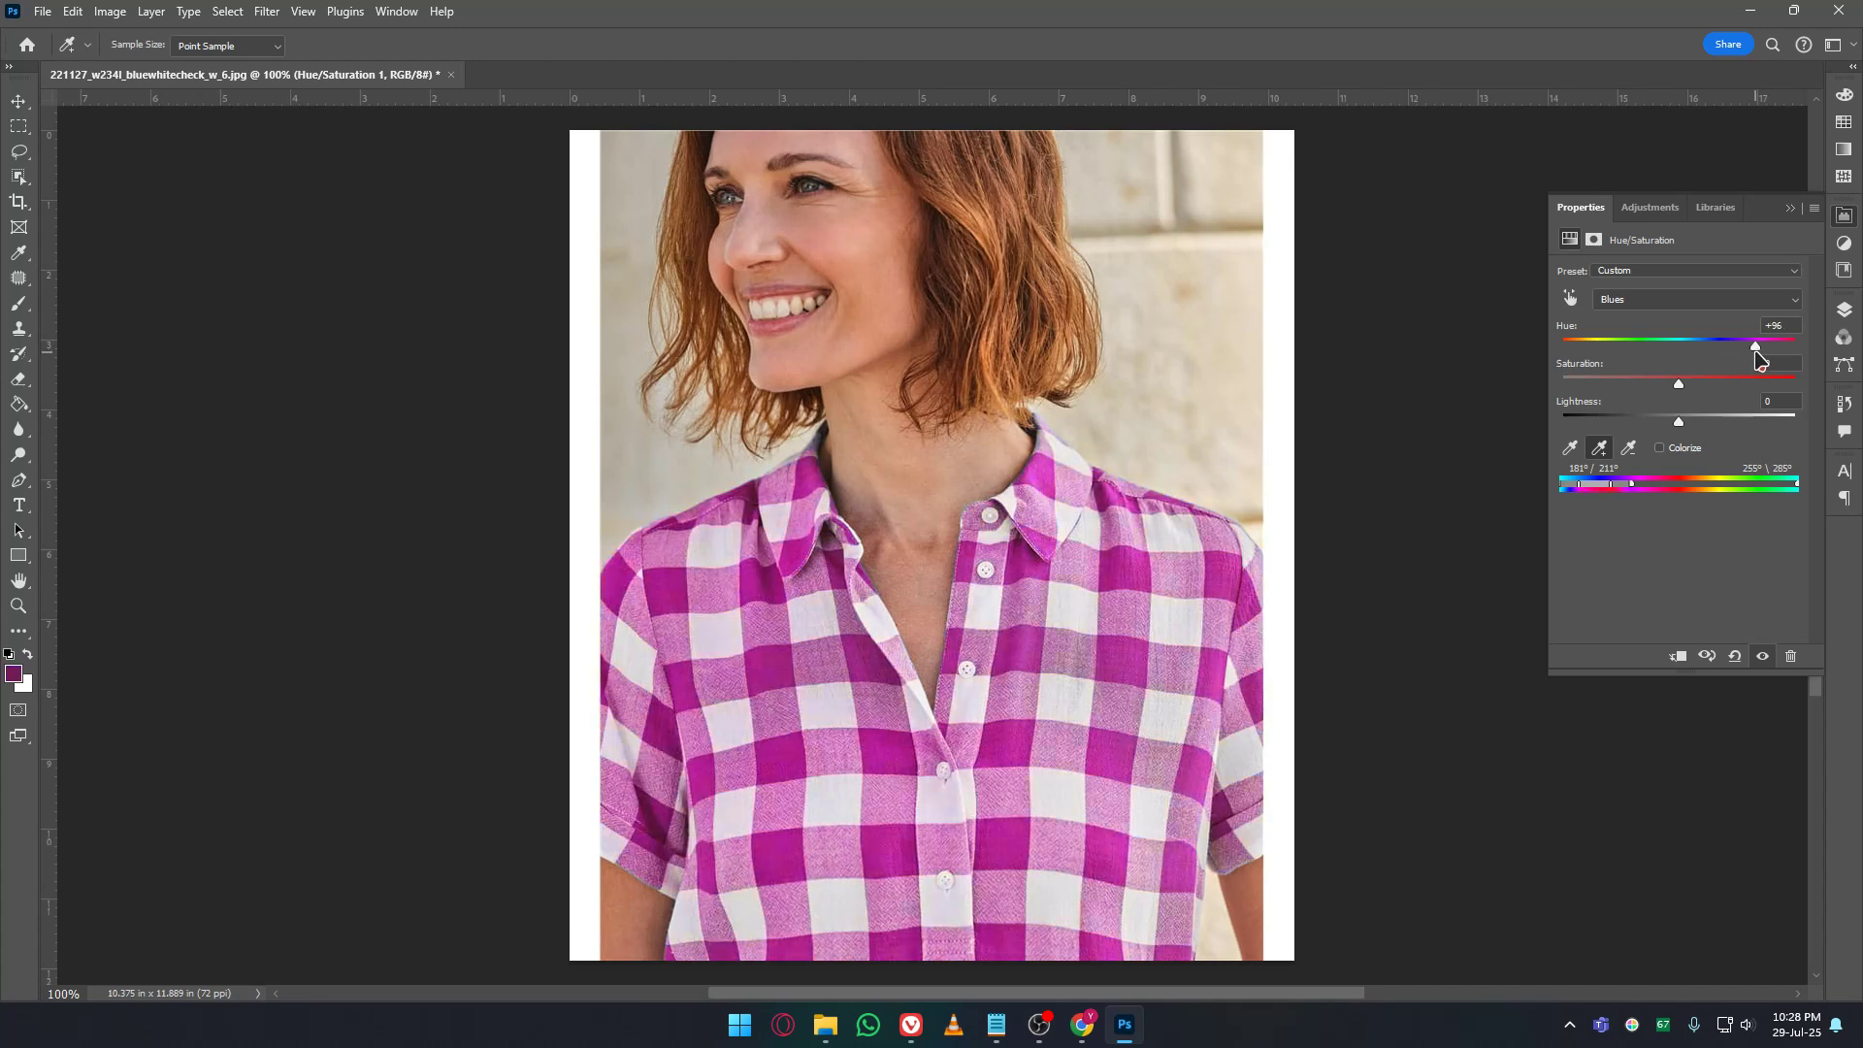
left_click_drag(1678, 384, 1664, 386)
left_click(1843, 309)
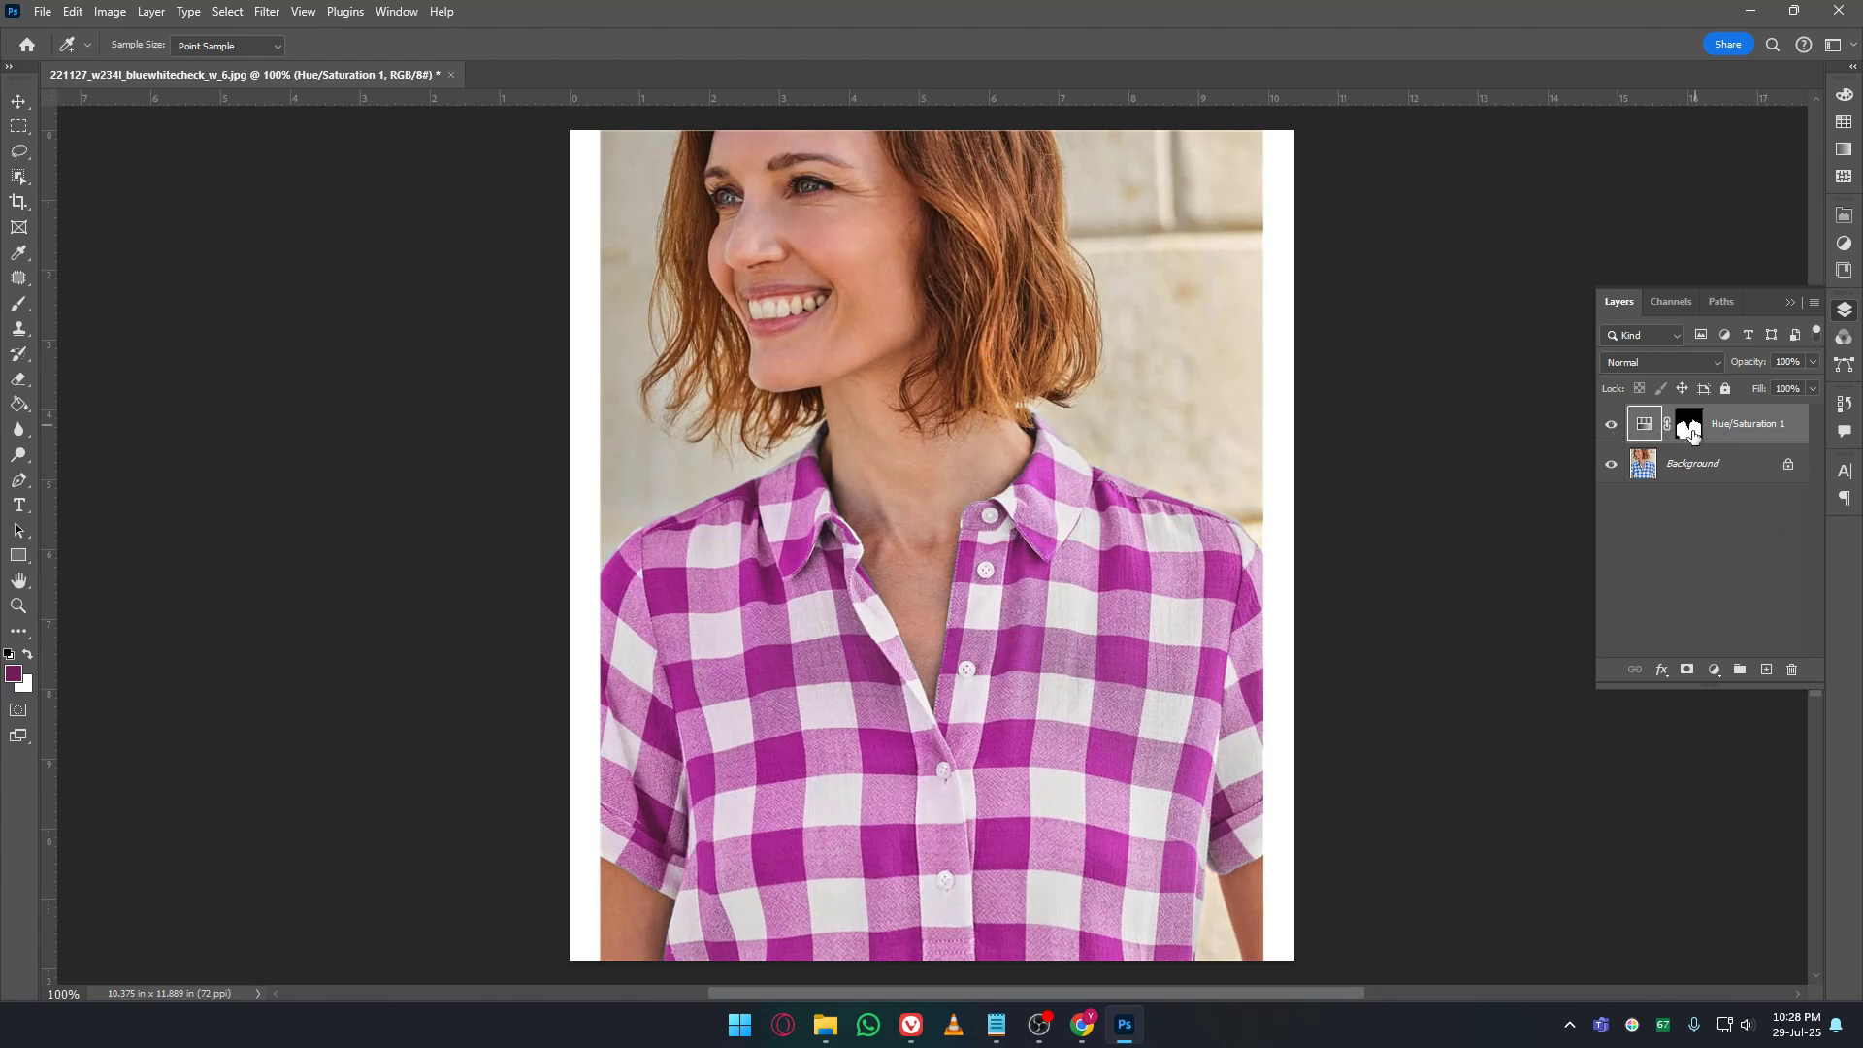
left_click(1844, 311)
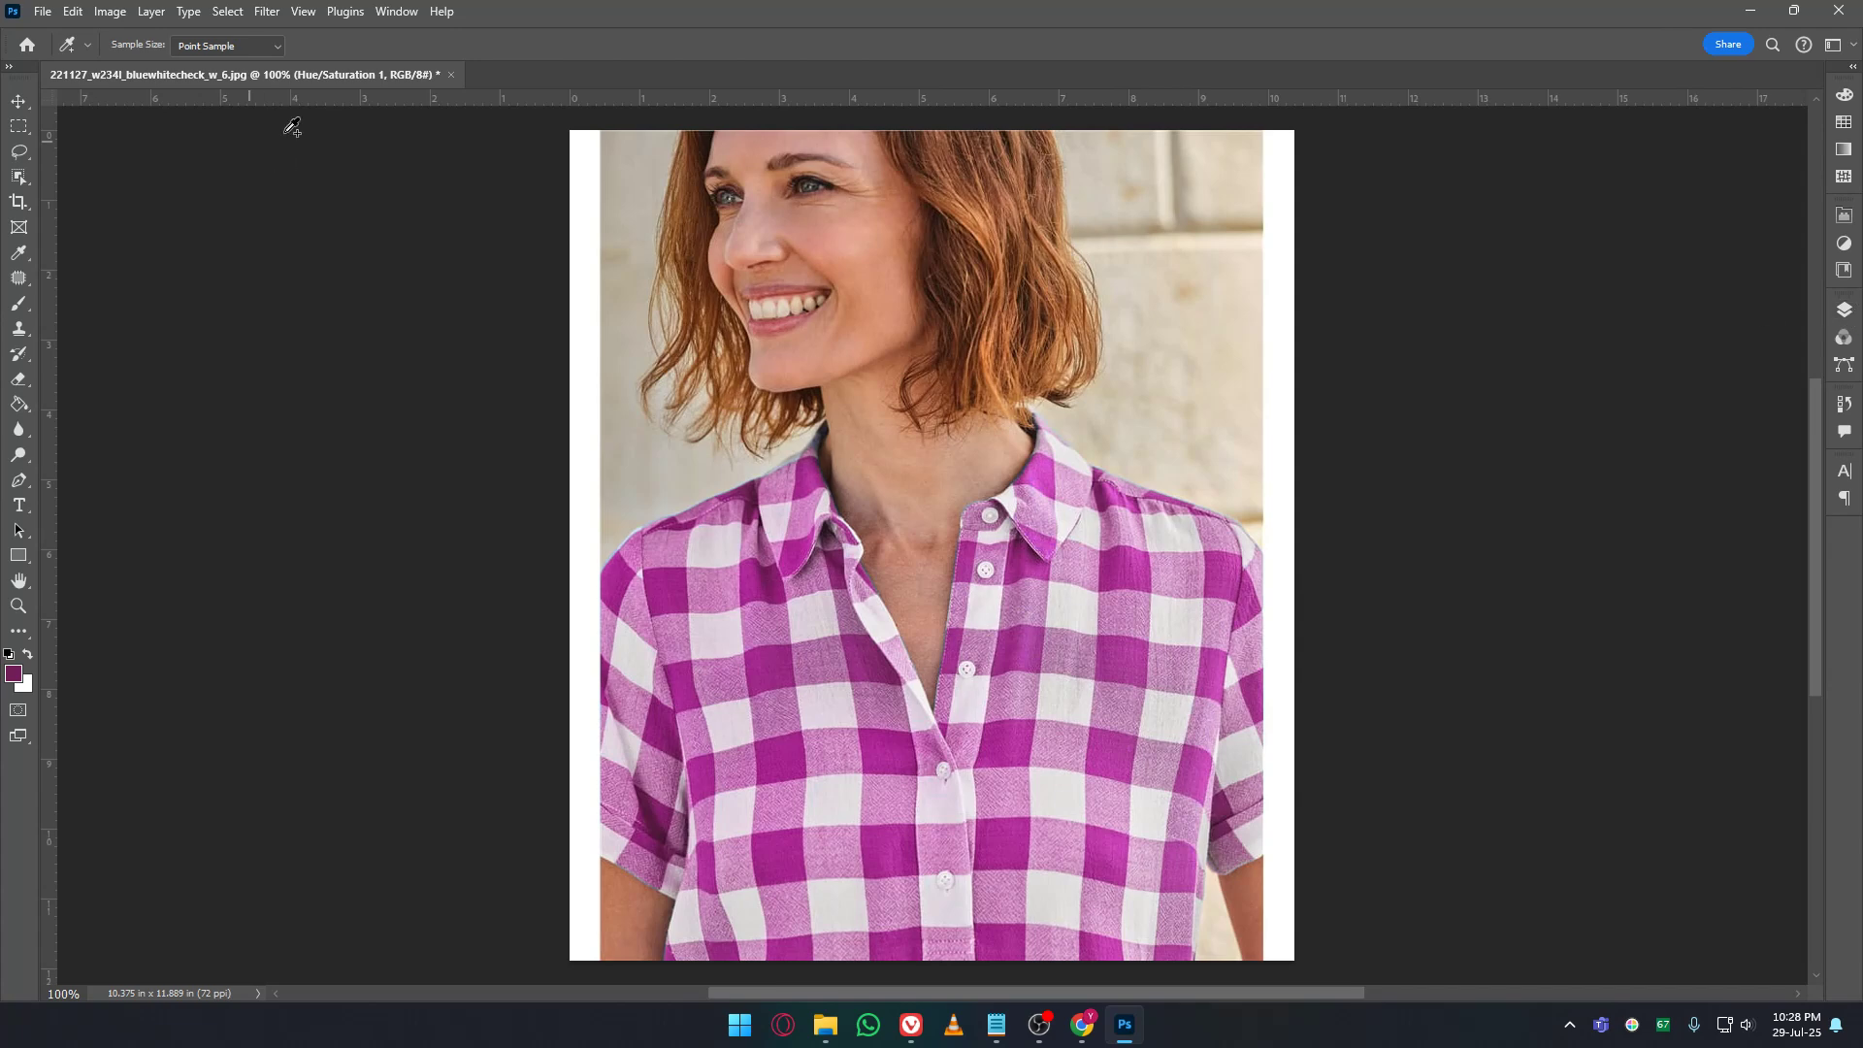
Close the checked shirt document without saving and open the tree photo niko-photos-tGTVxeOr_Rs-unsplash.jpg from the Downloads folder.
left_click(452, 76)
left_click(923, 392)
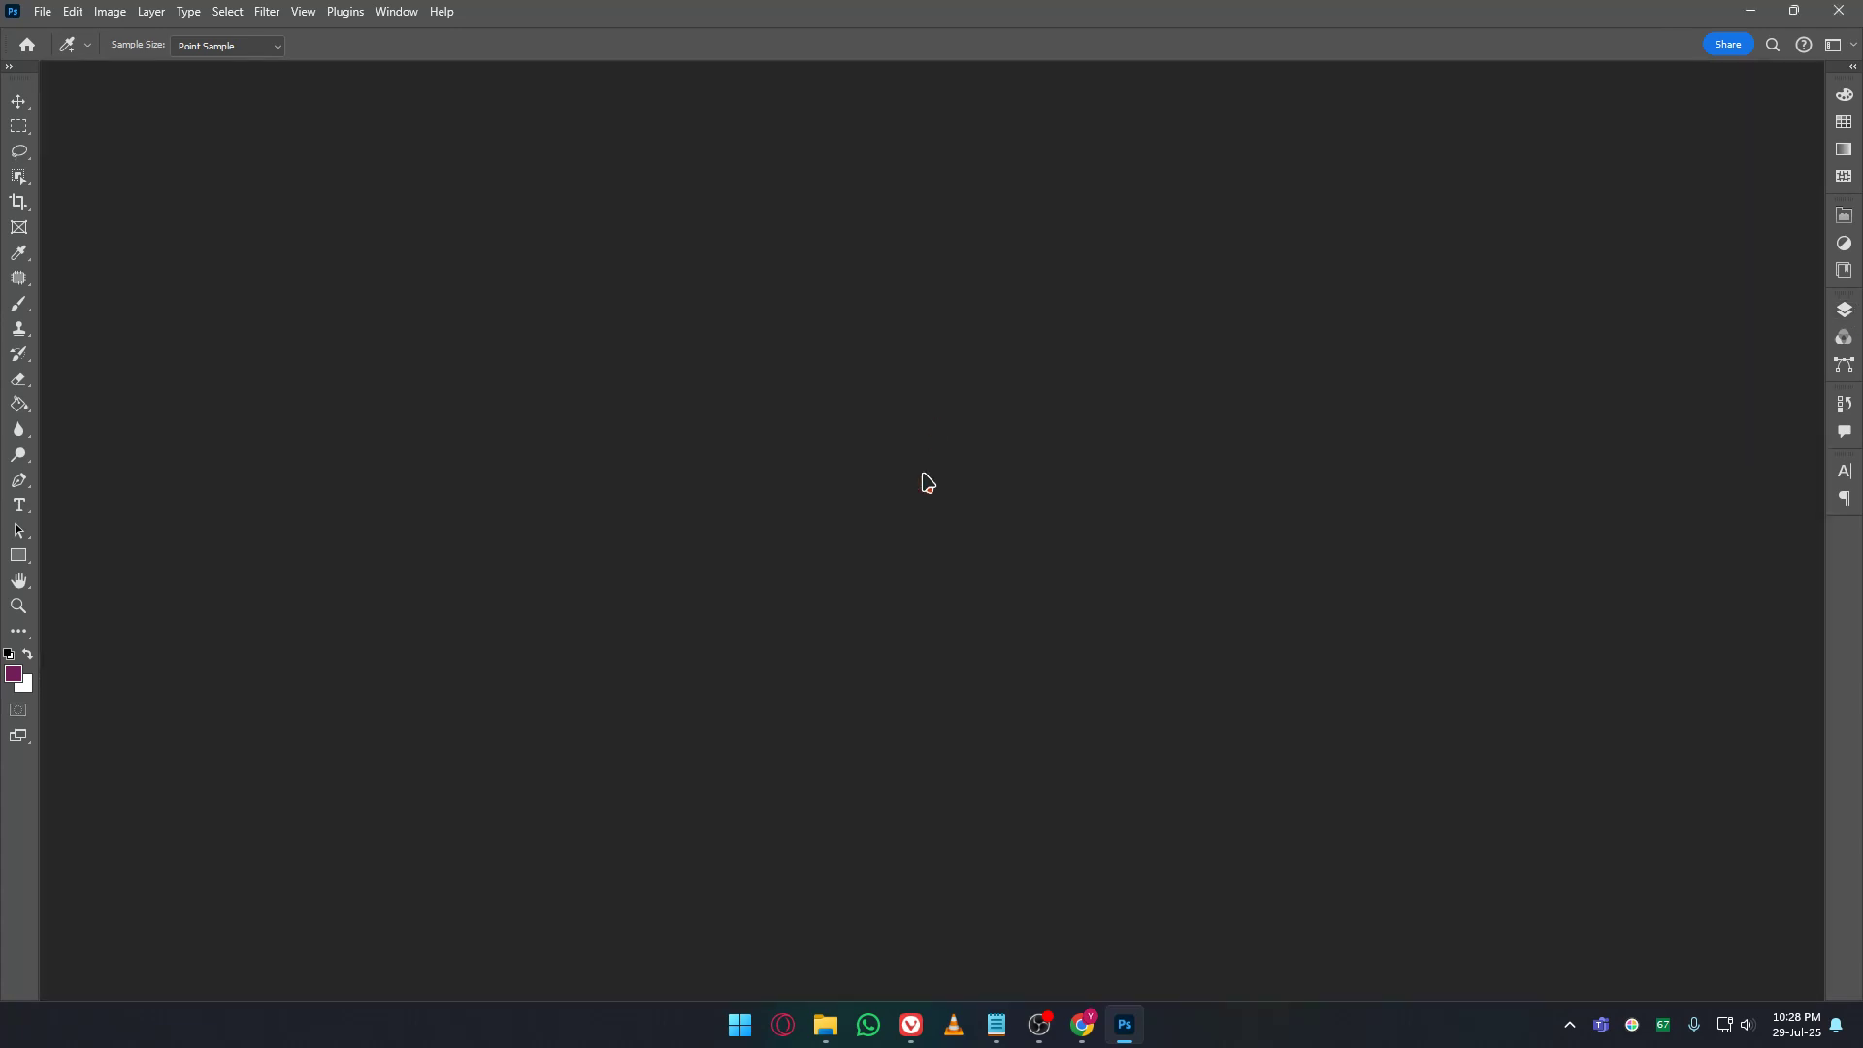
left_click(826, 1025)
left_click(539, 448)
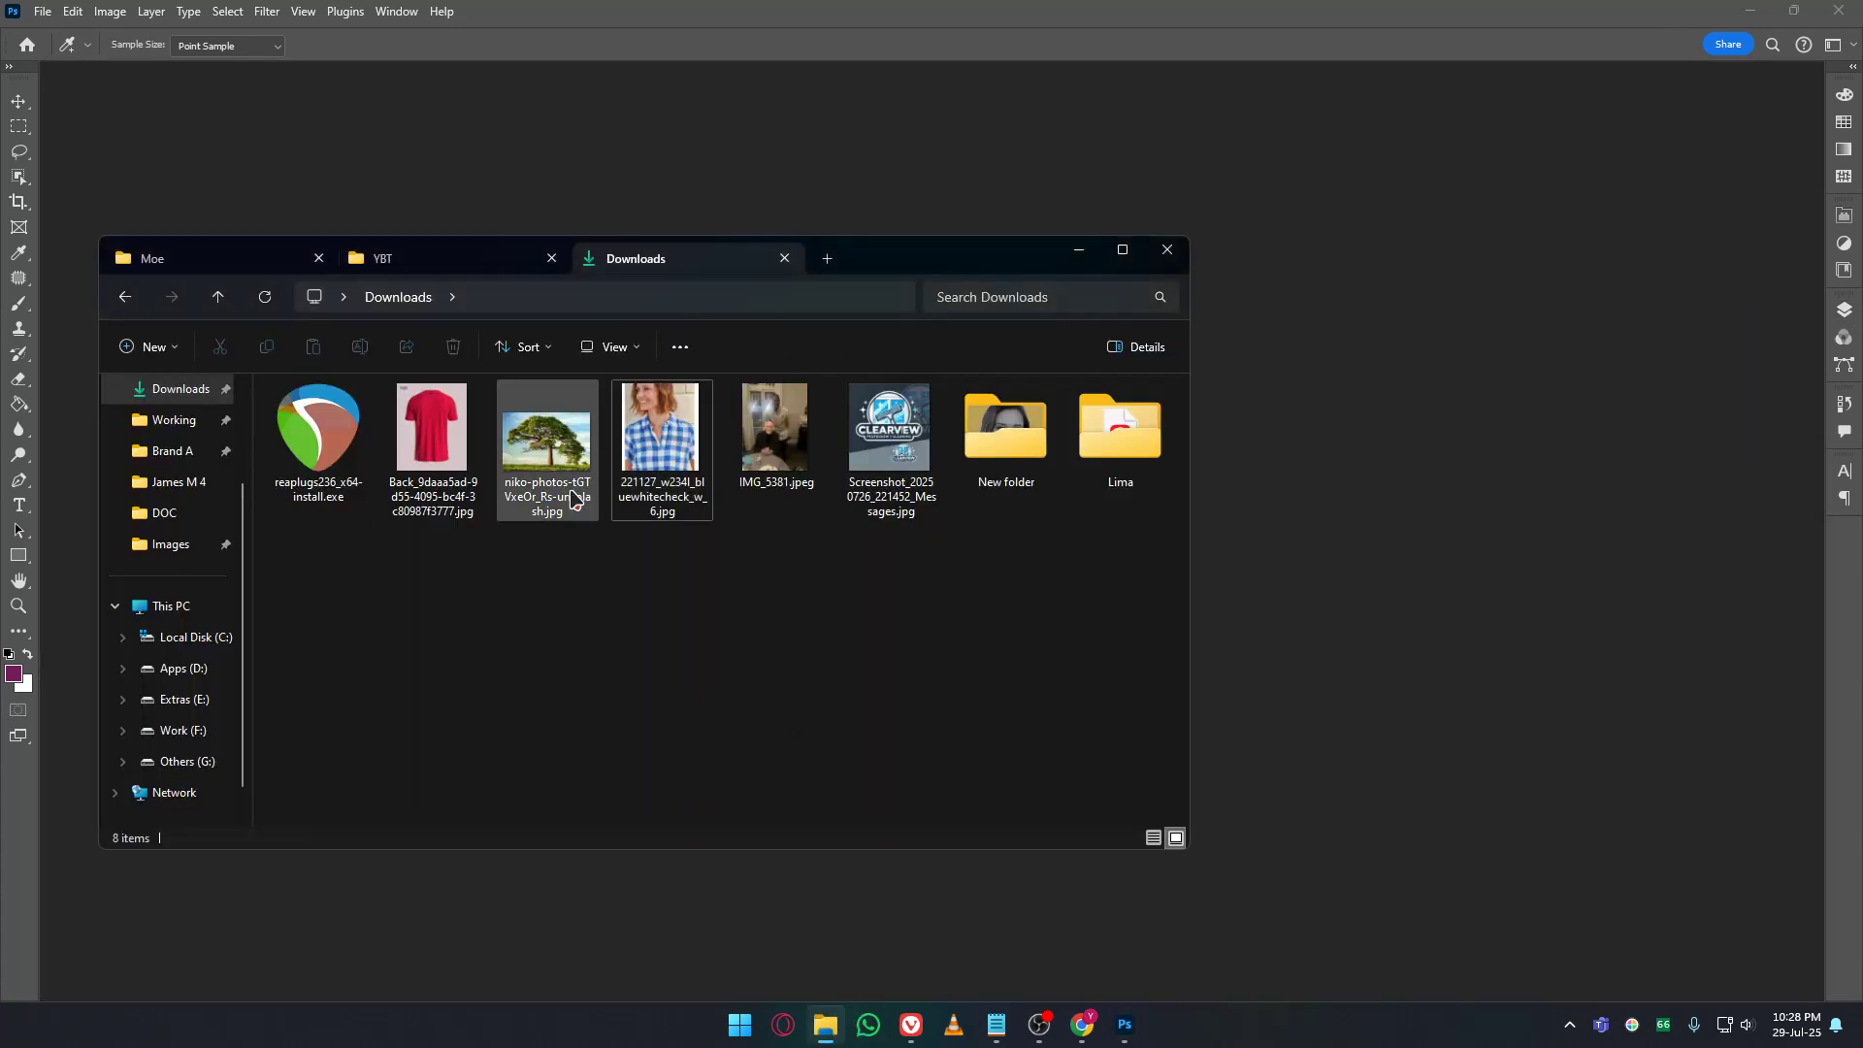
left_click_drag(539, 449, 1455, 694)
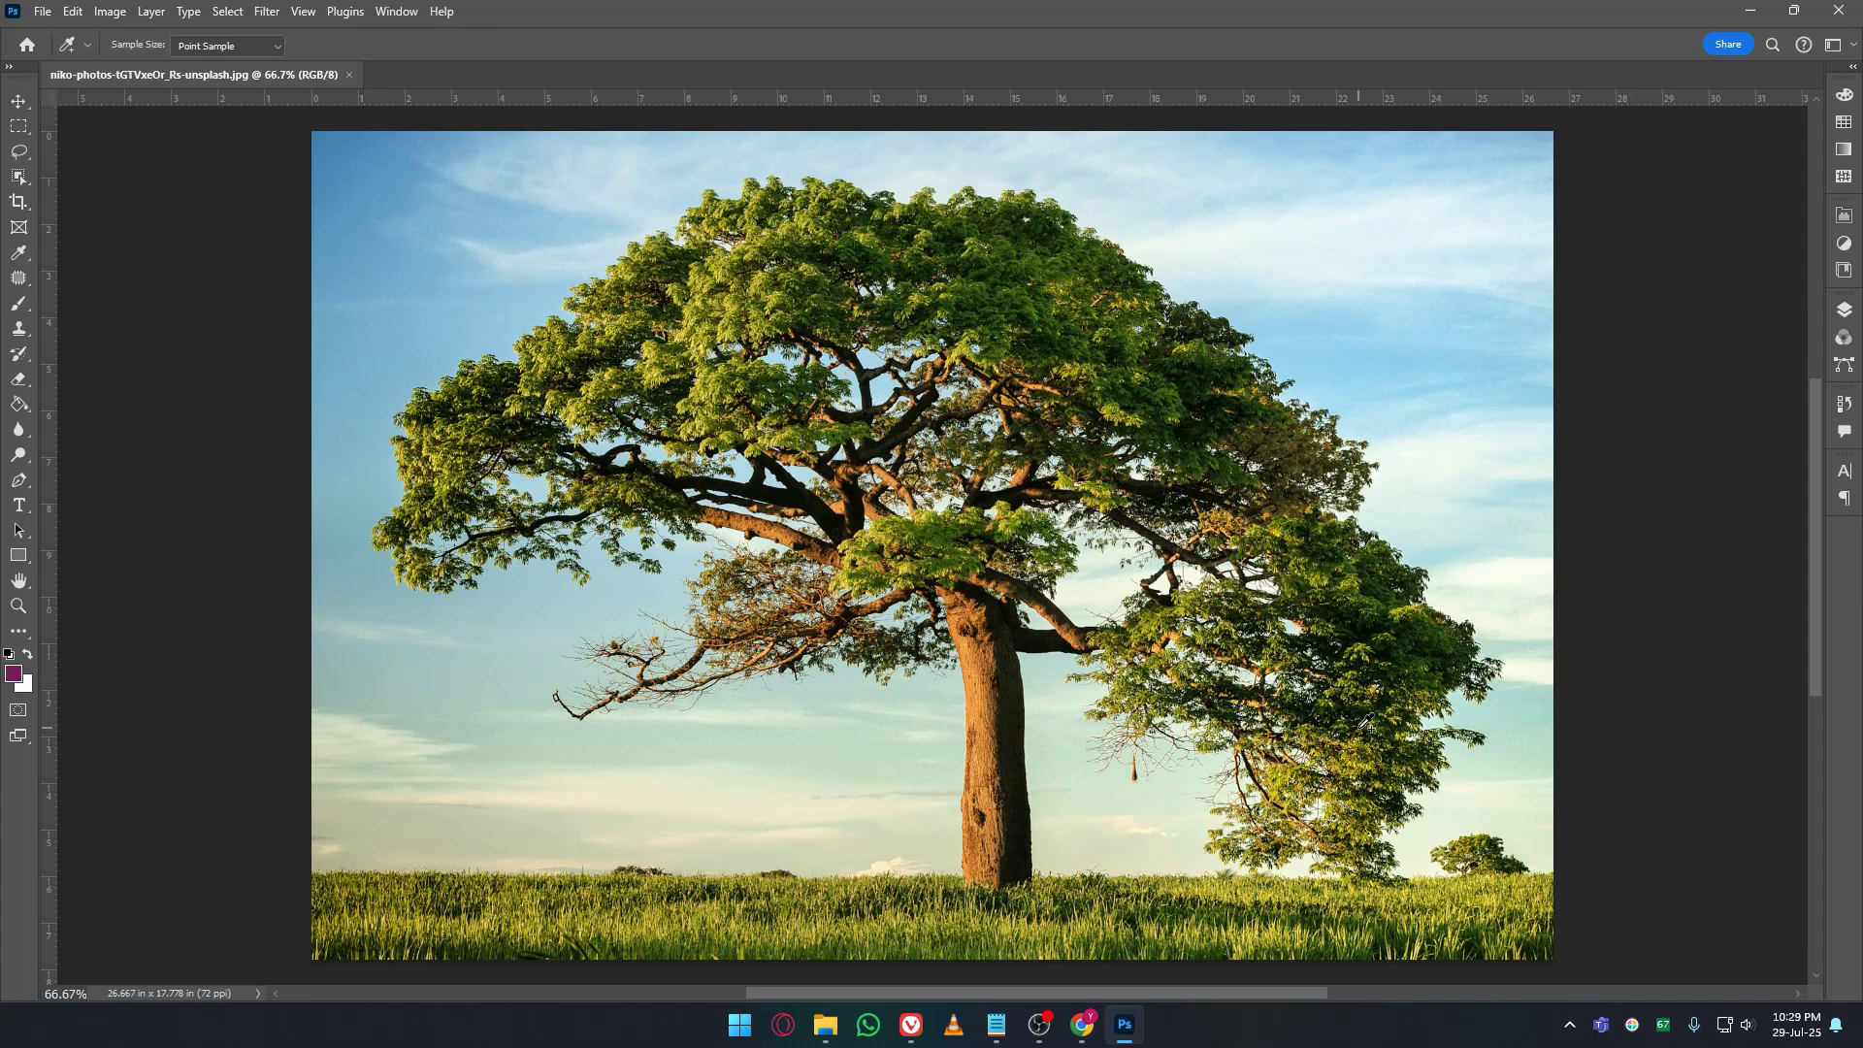
Switch to the Vivaldi browser and search Google for "purple sky" in a new tab.
left_click(910, 1026)
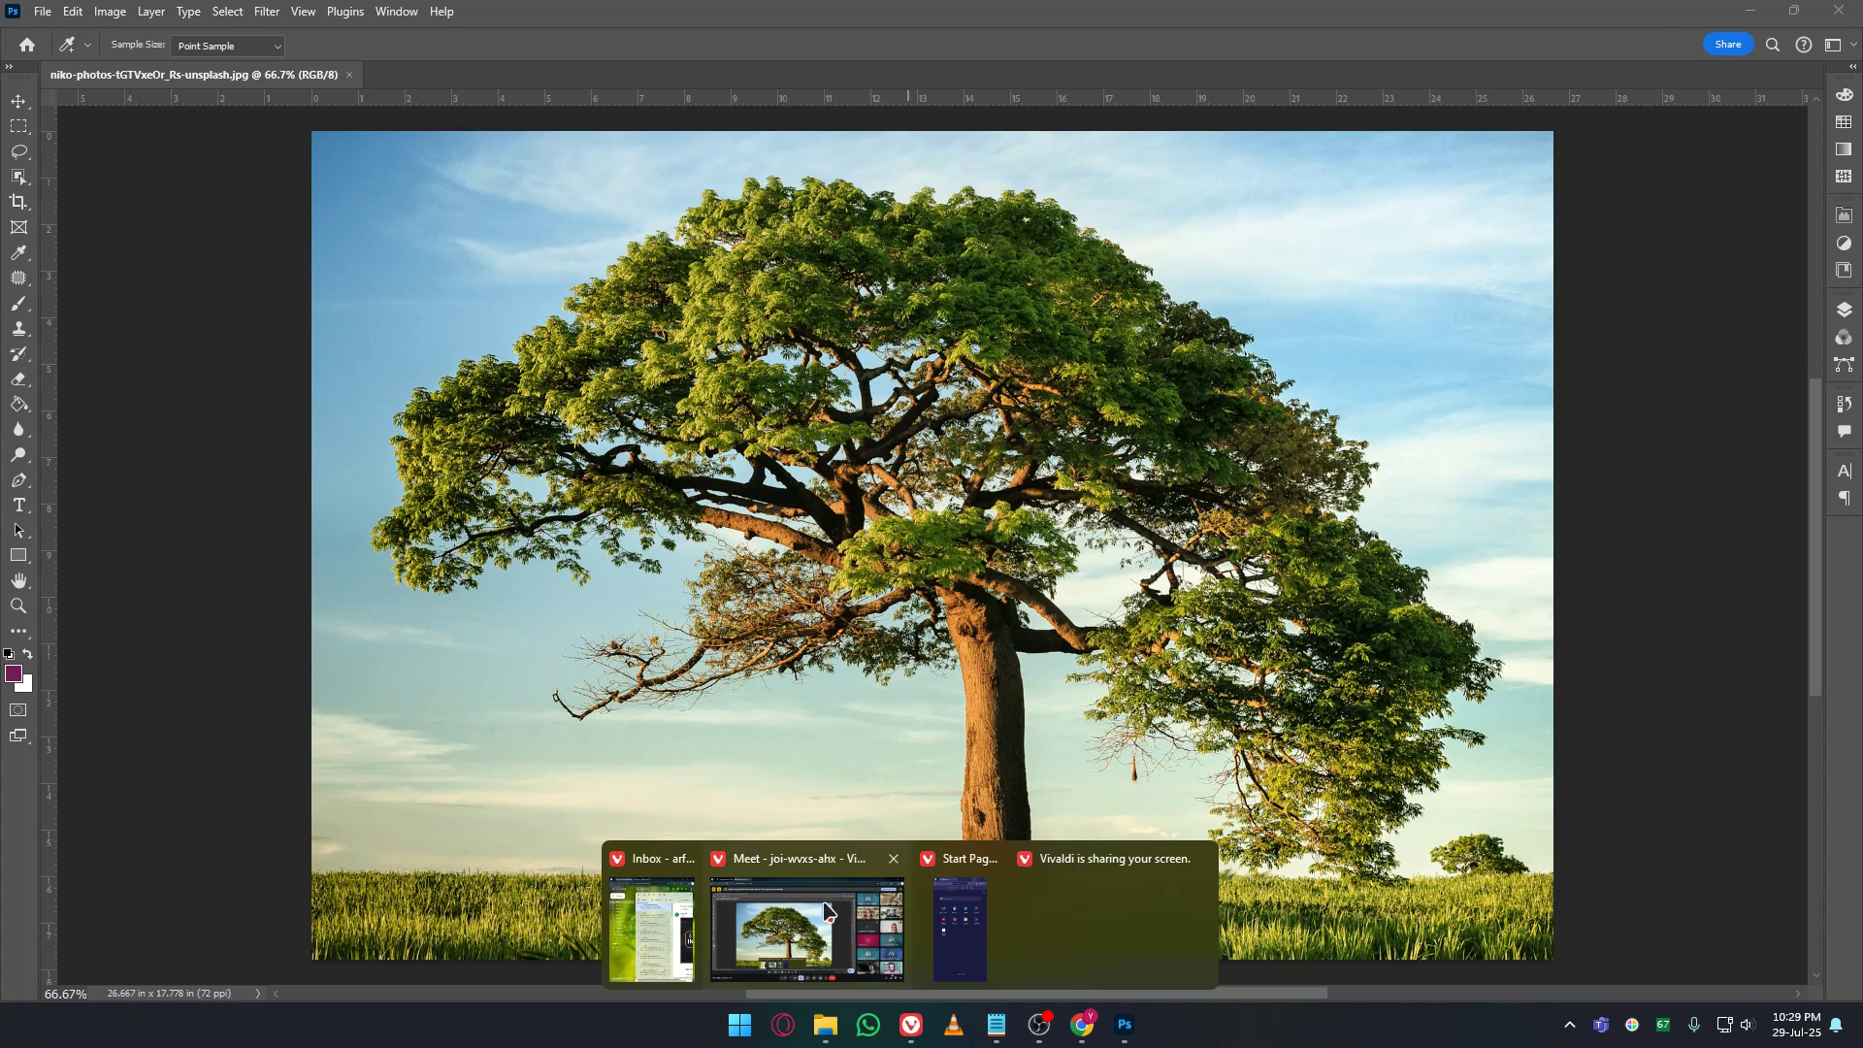
left_click(795, 915)
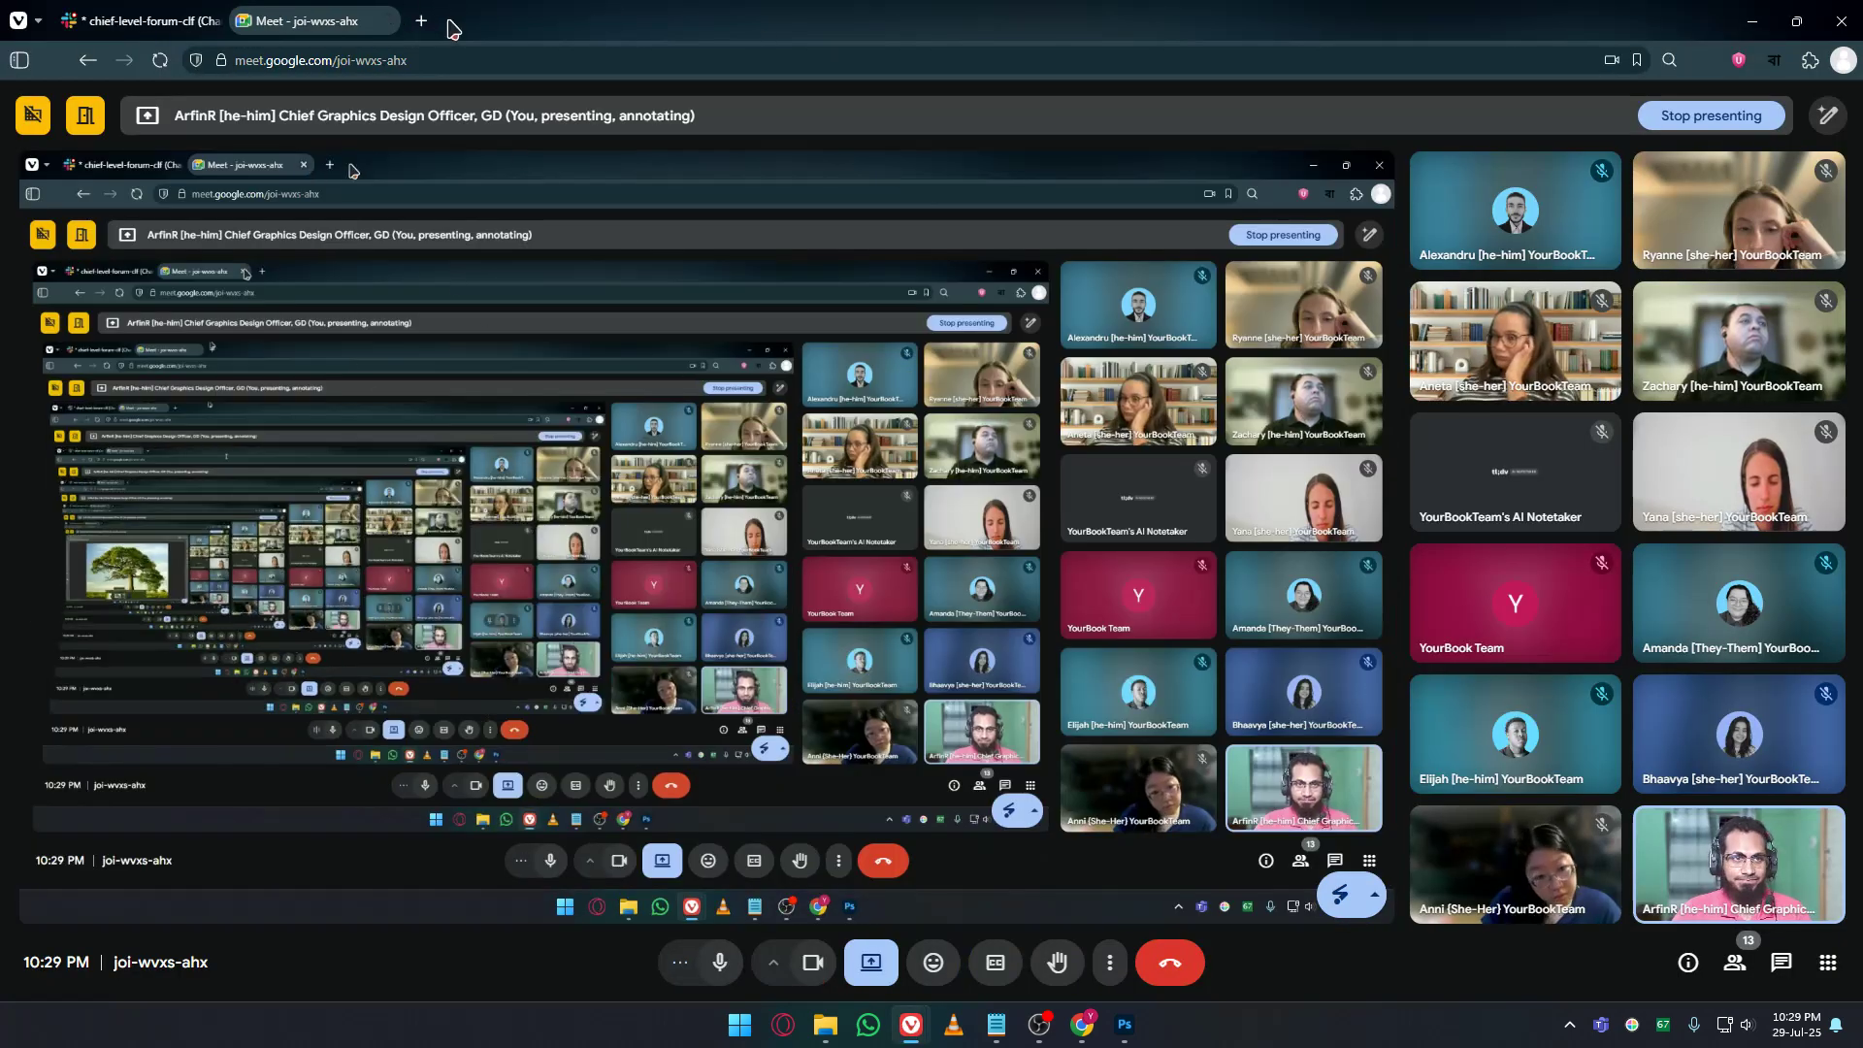
key("ctrl+t")
type("pr")
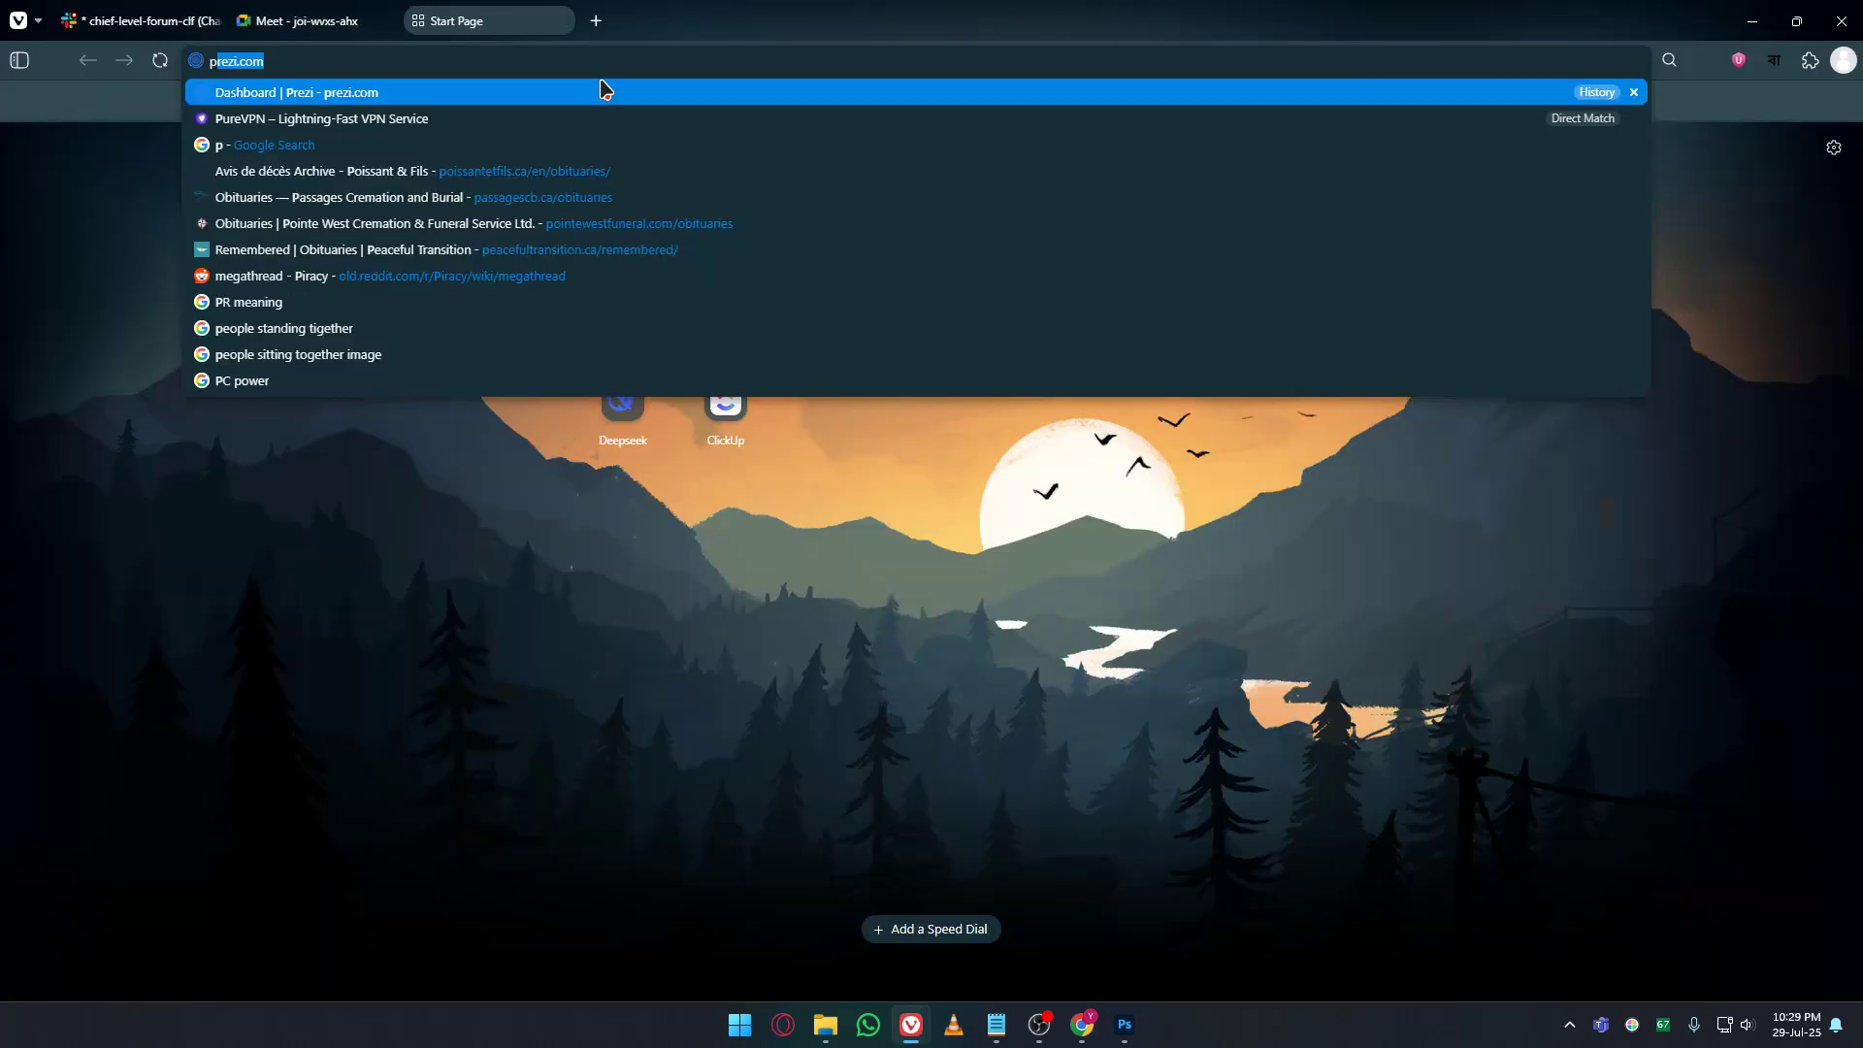
key("BackSpace")
key("BackSpace")
key("BackSpace")
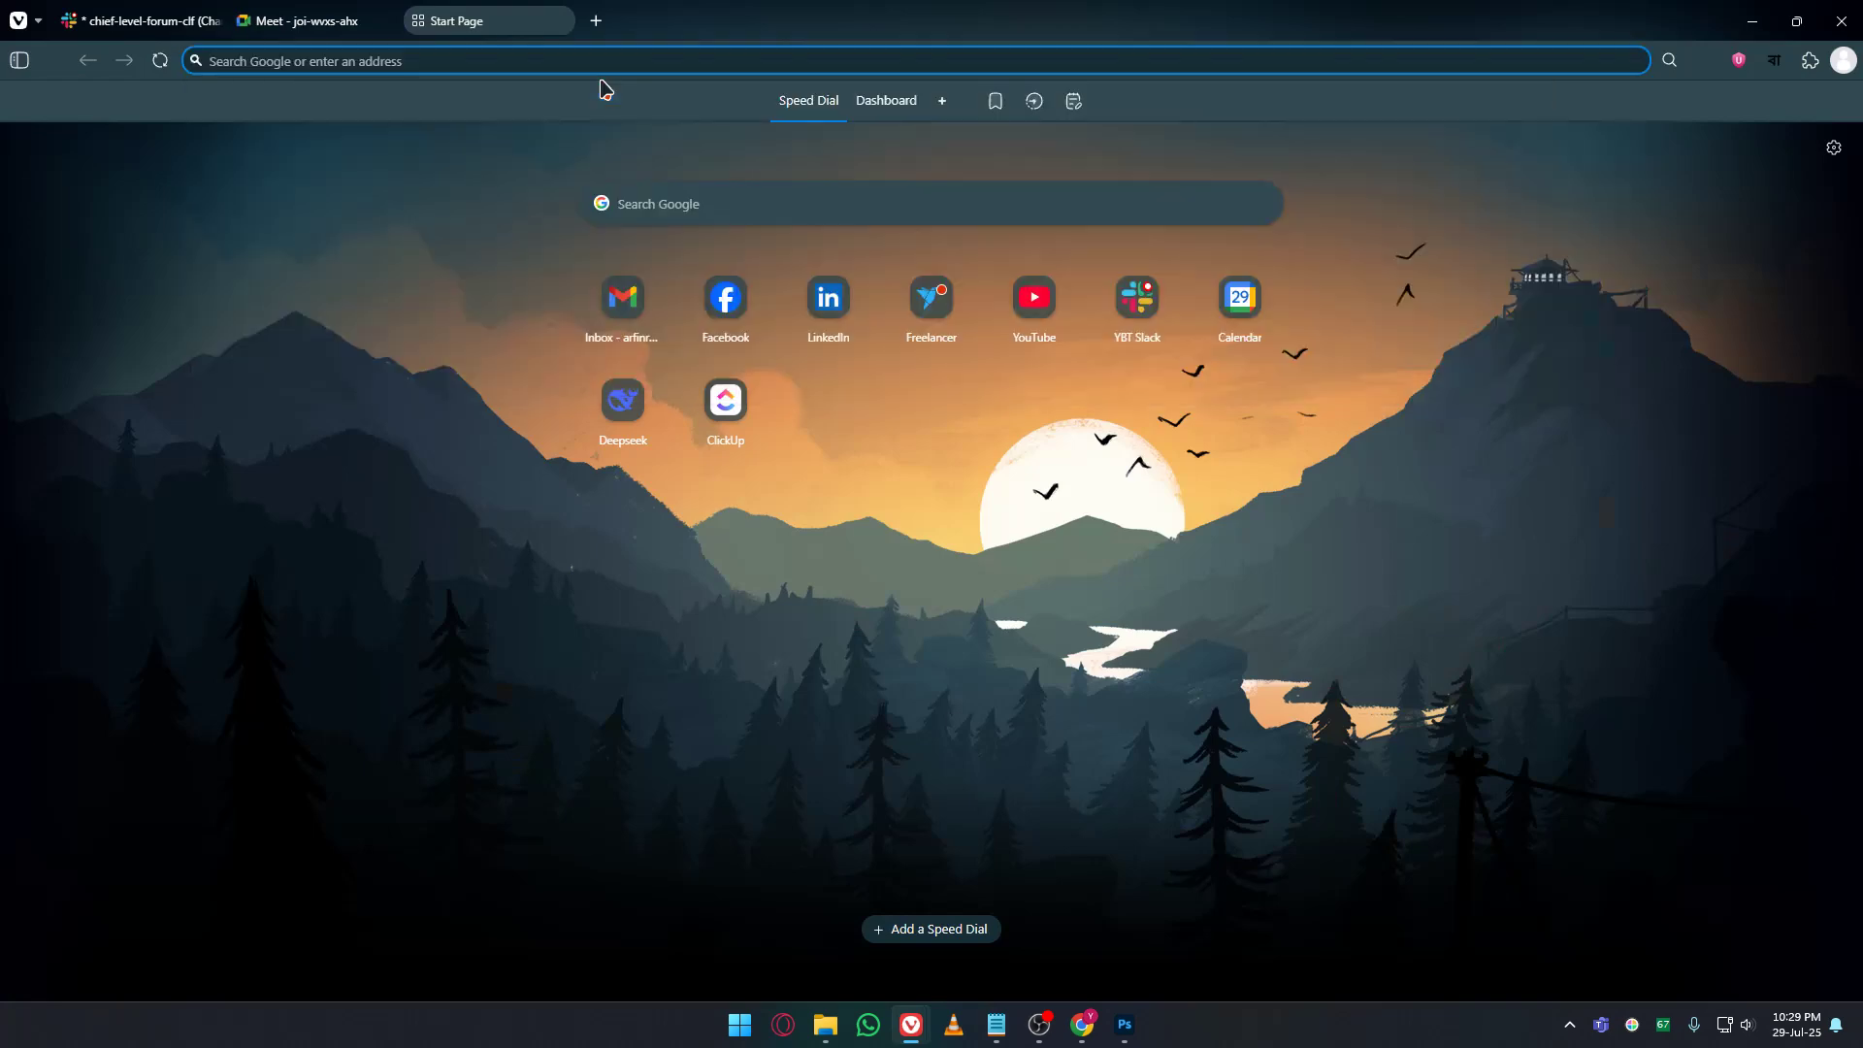
type("purp")
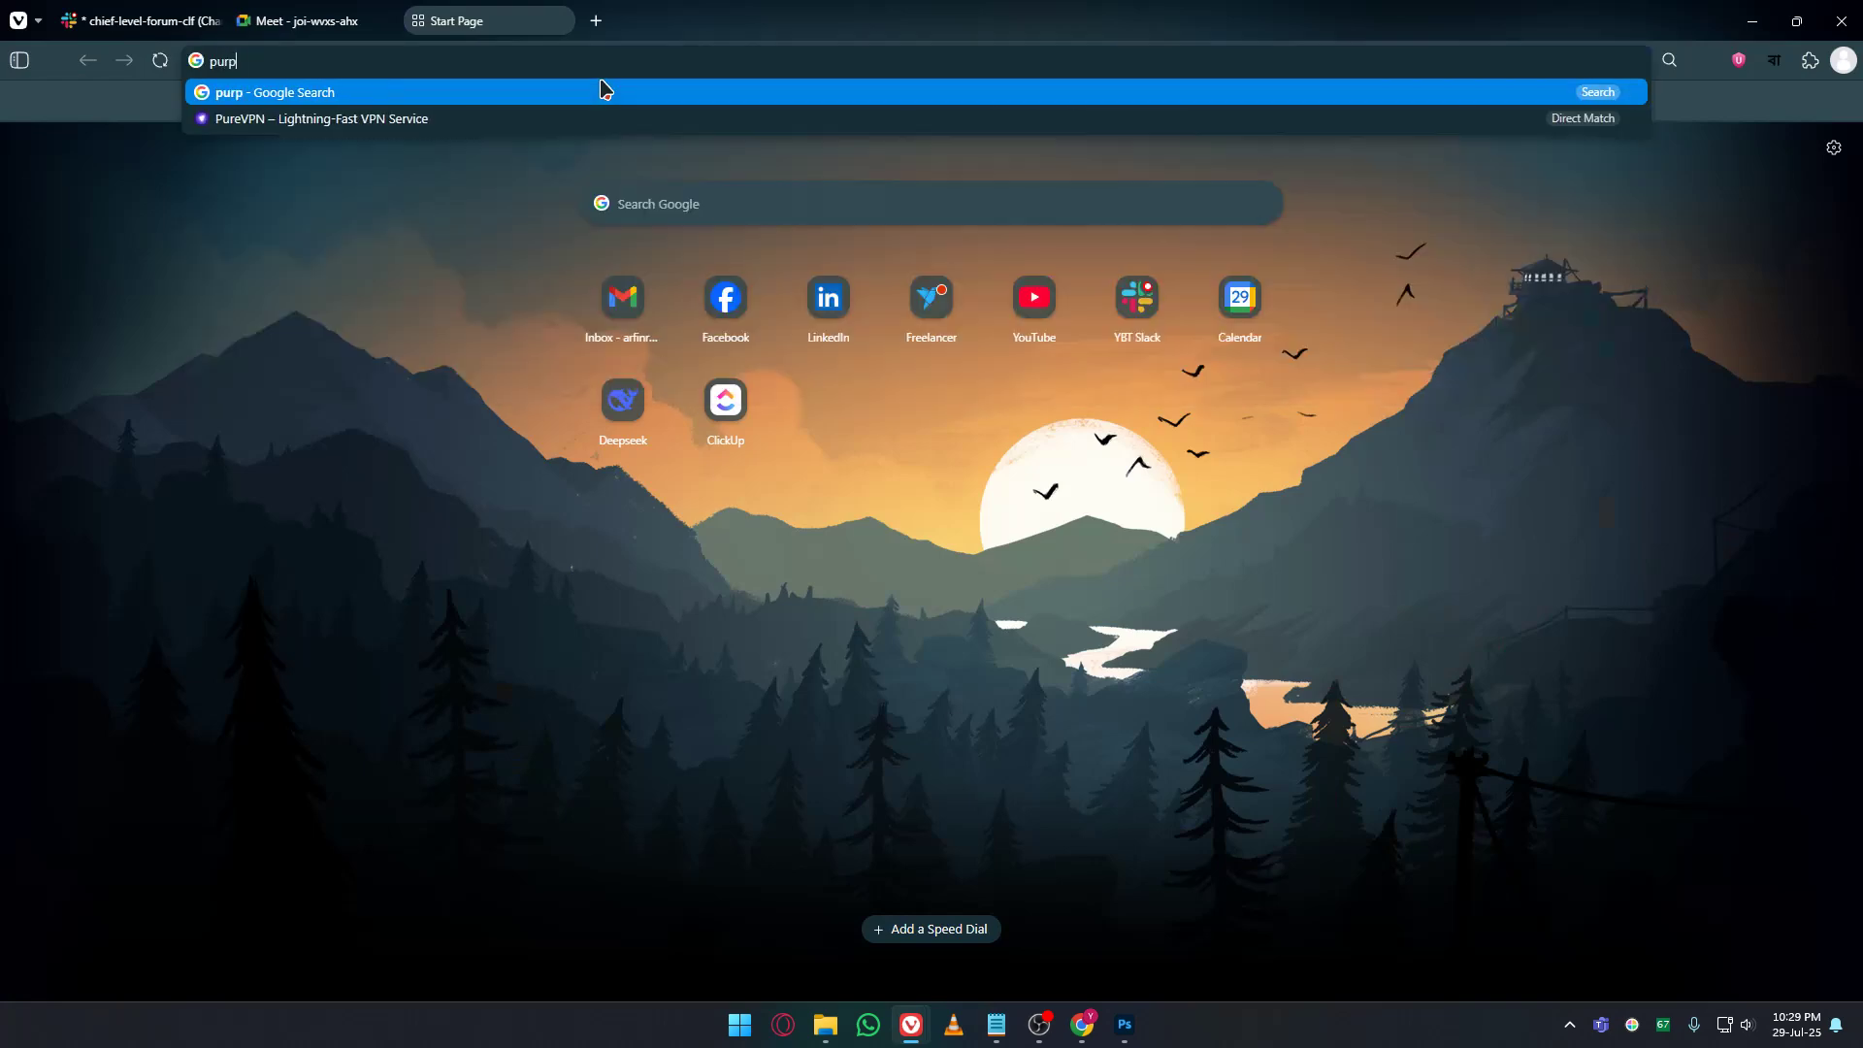
type("le sky")
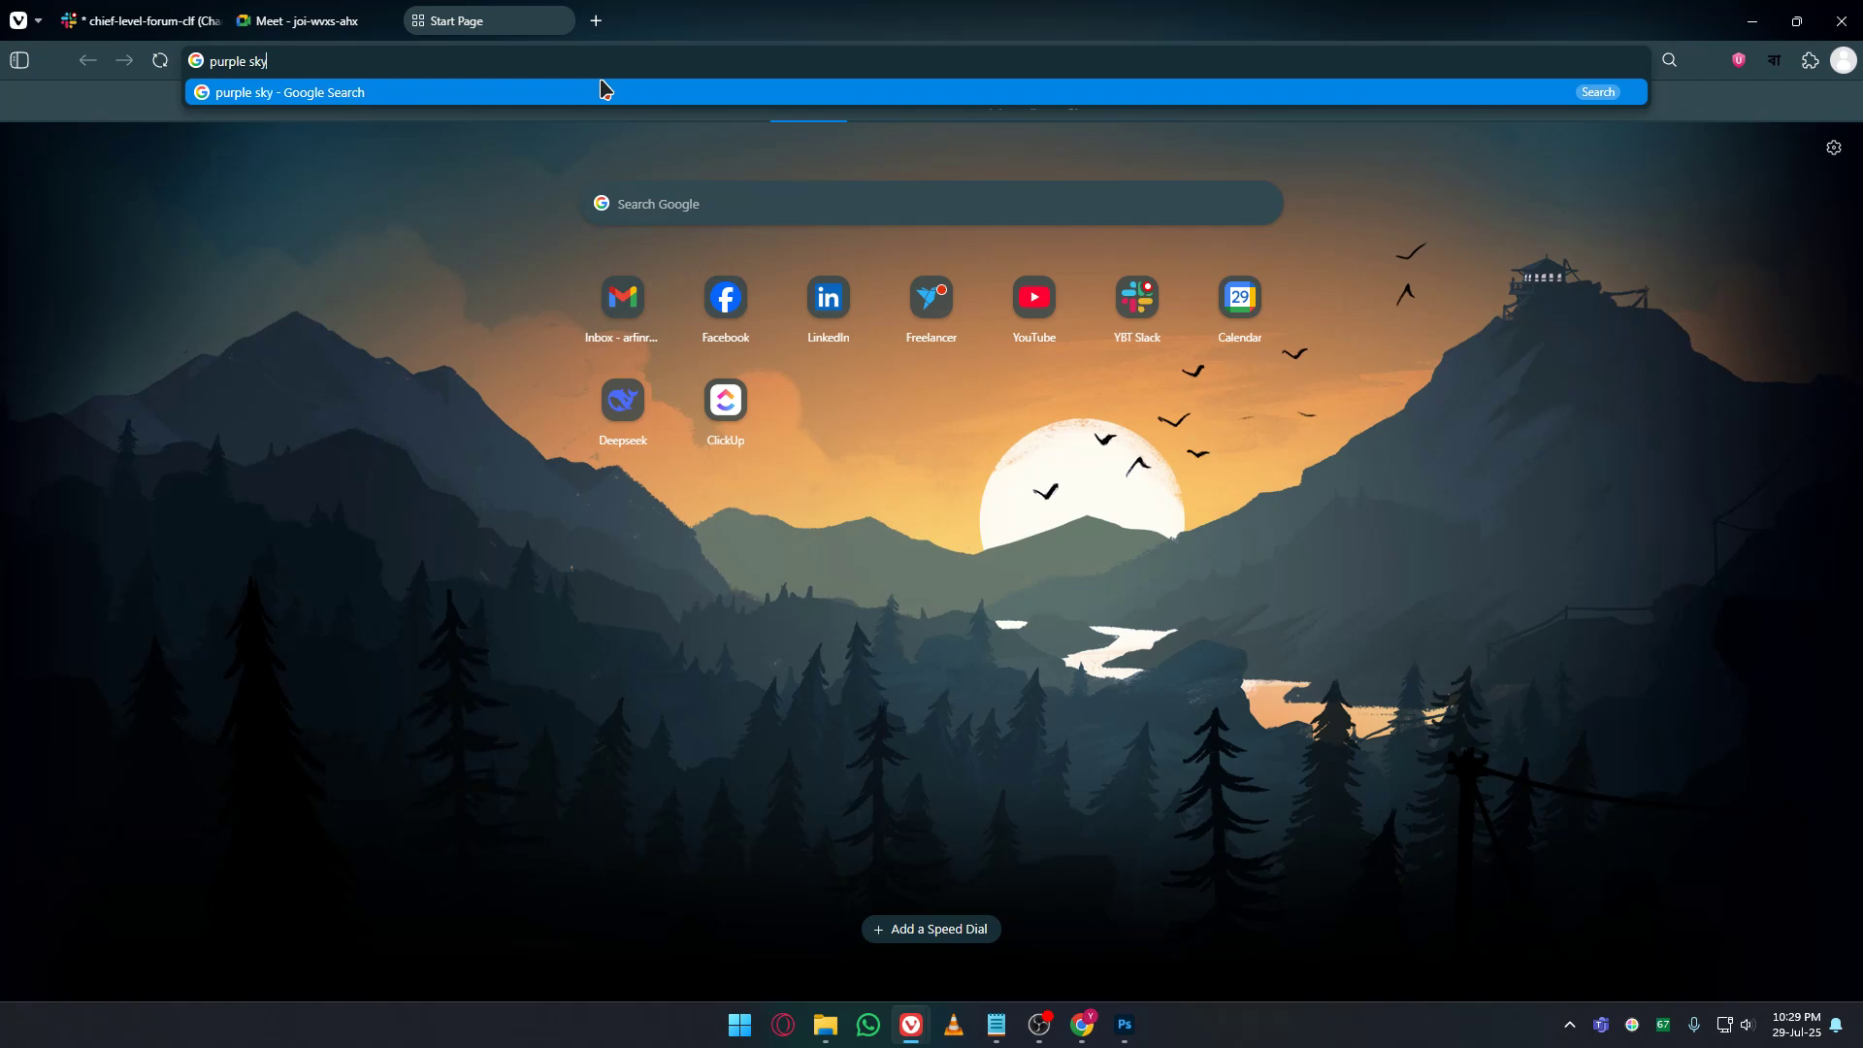
key("Return")
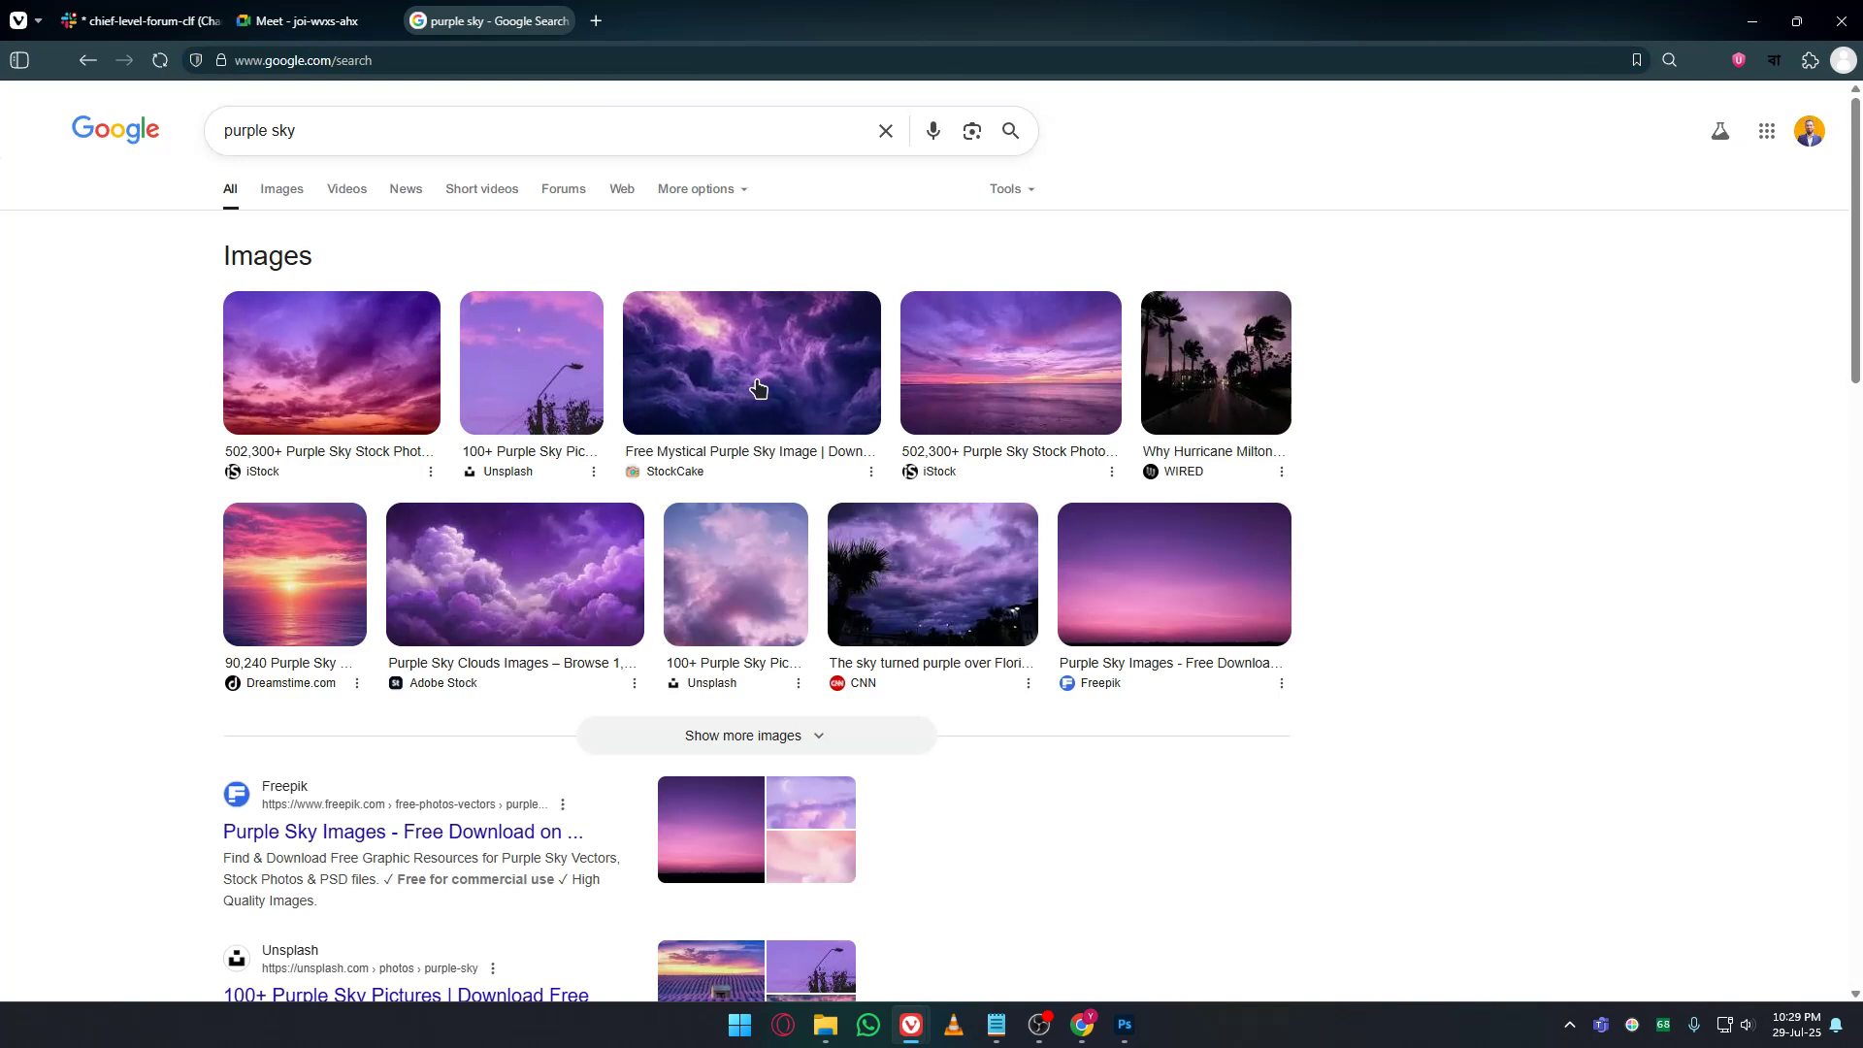
Open the Freepik page of the purple-pink sky image above a dark horizon from the search results.
left_click(1208, 584)
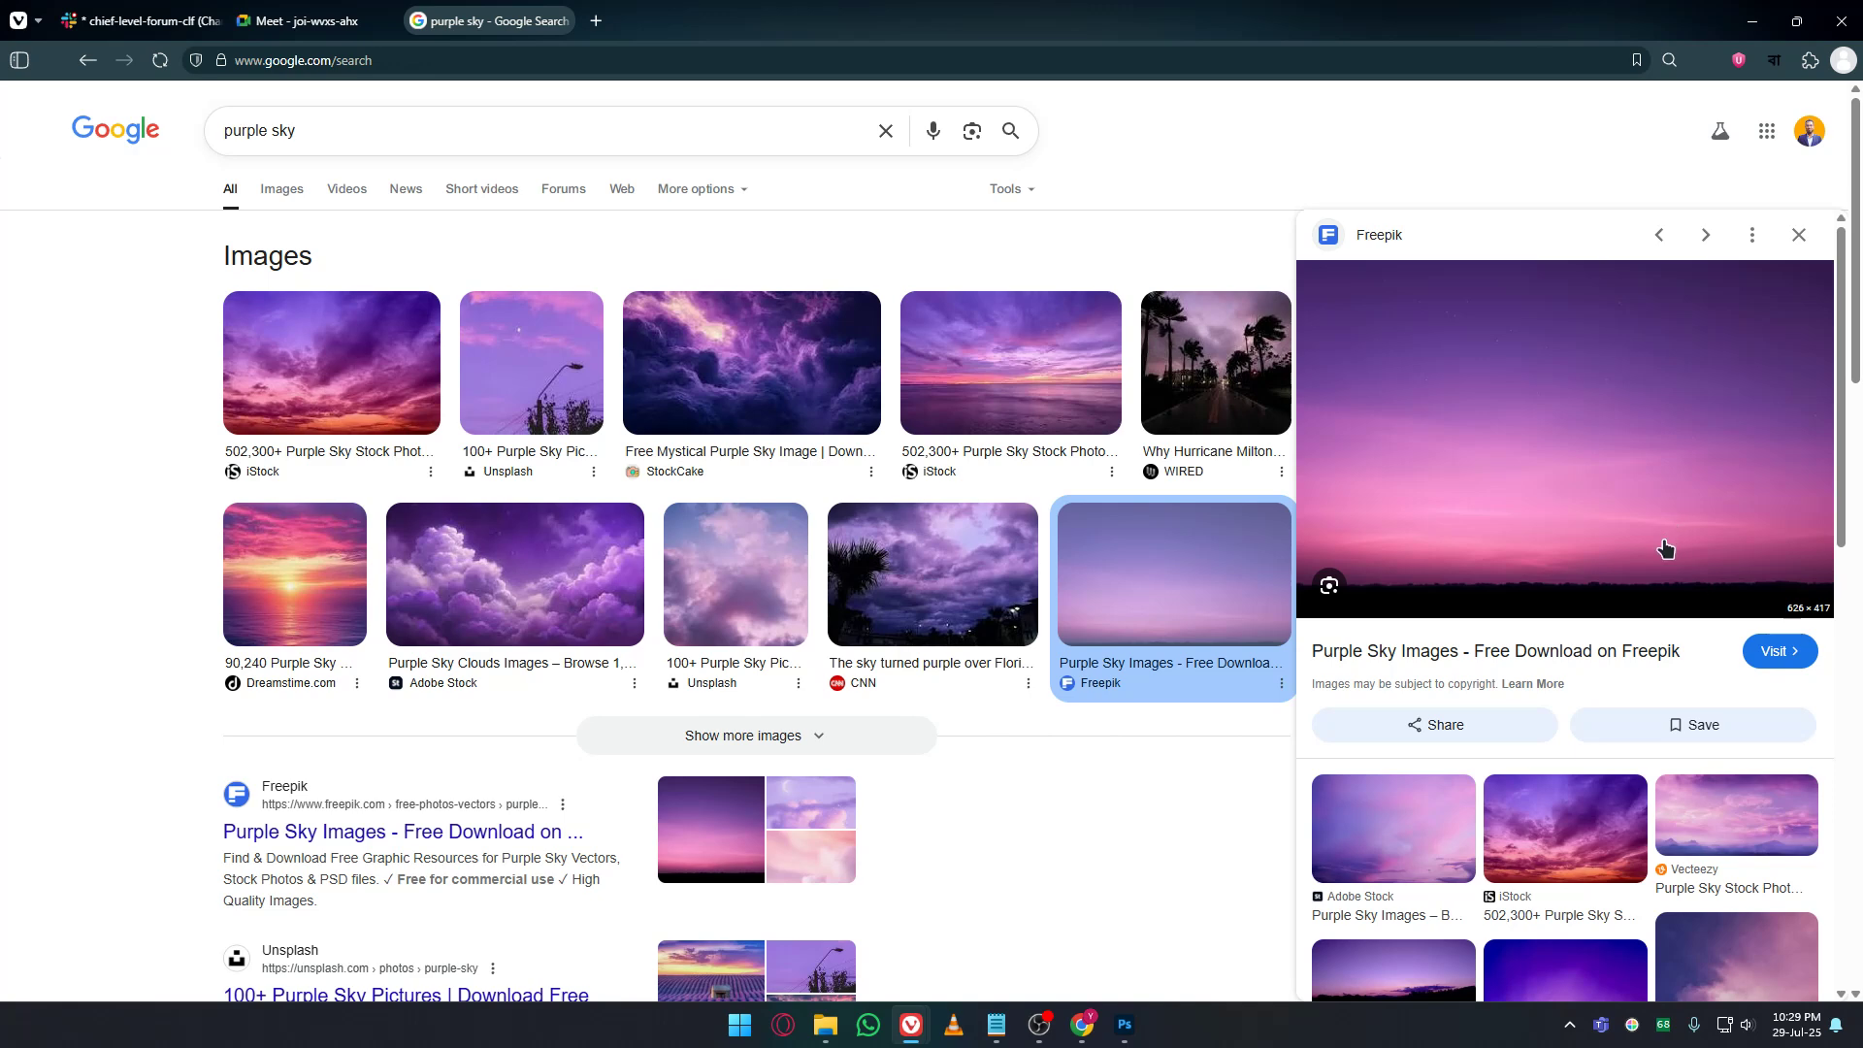
scroll(1644, 737, "down", 2)
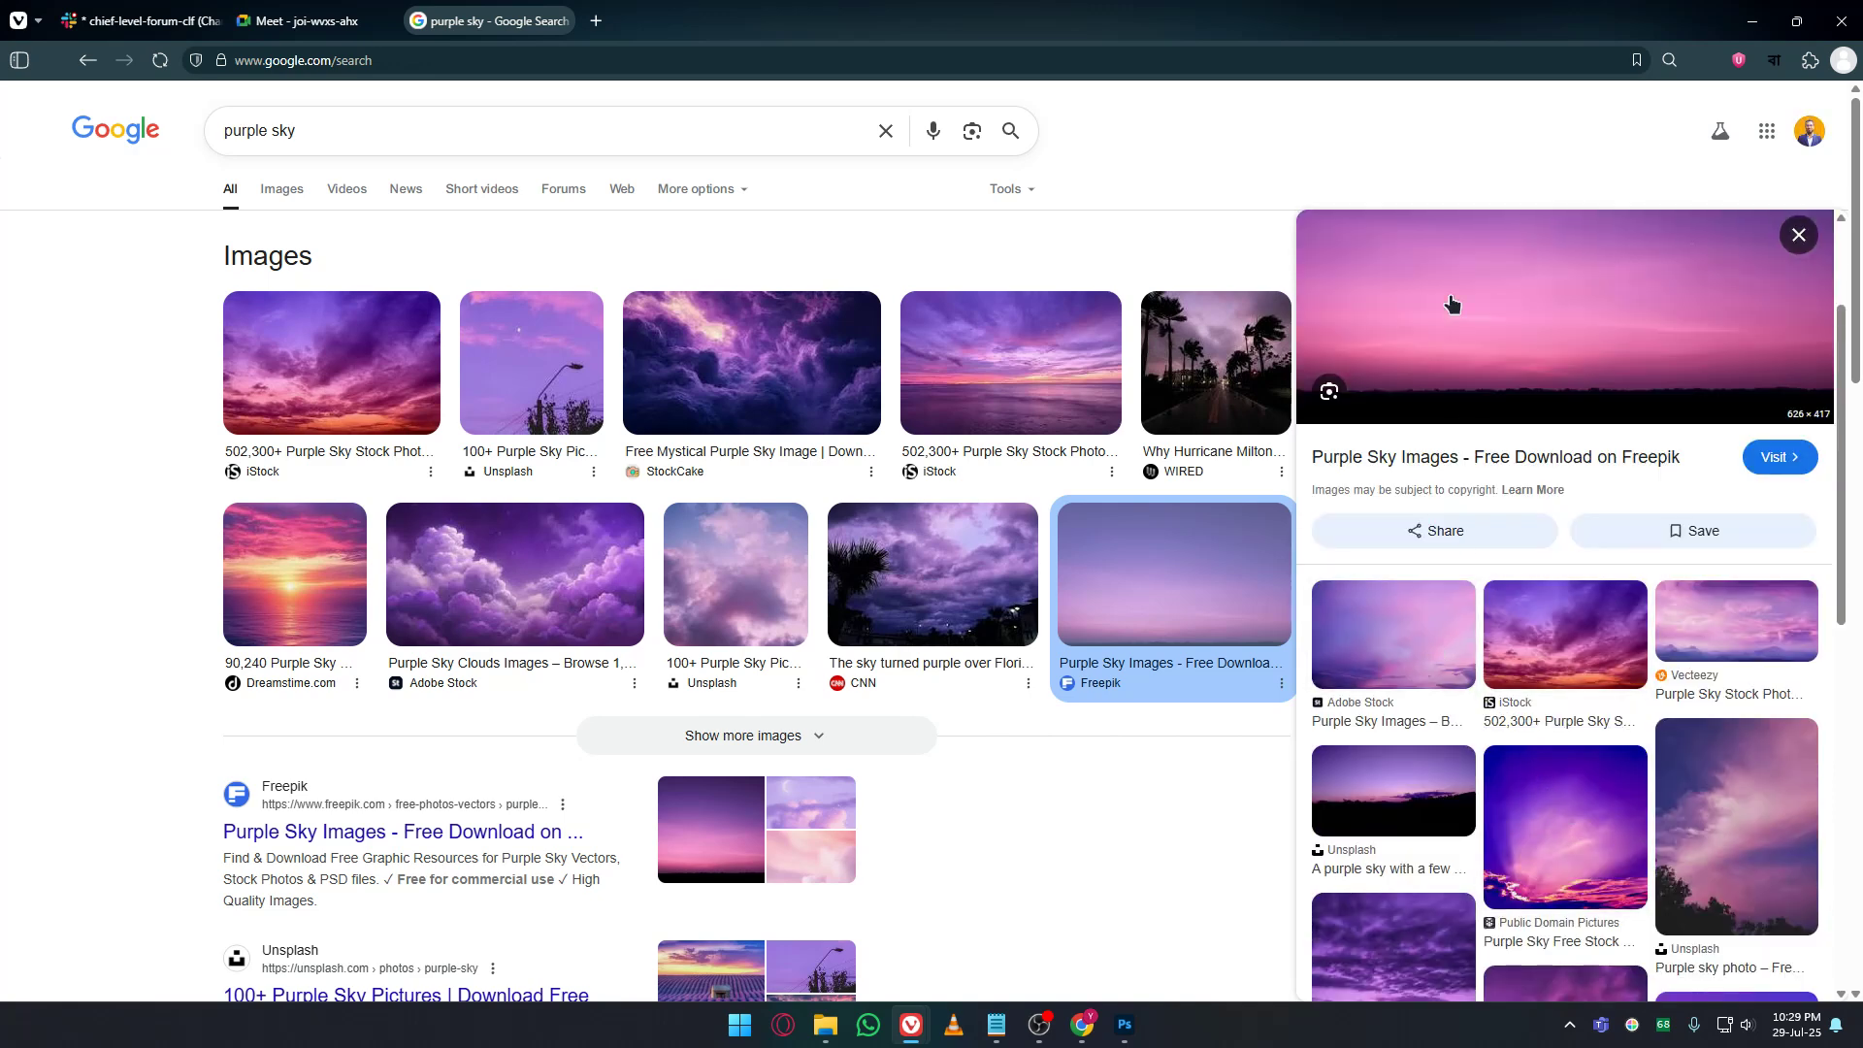
left_click(1495, 333)
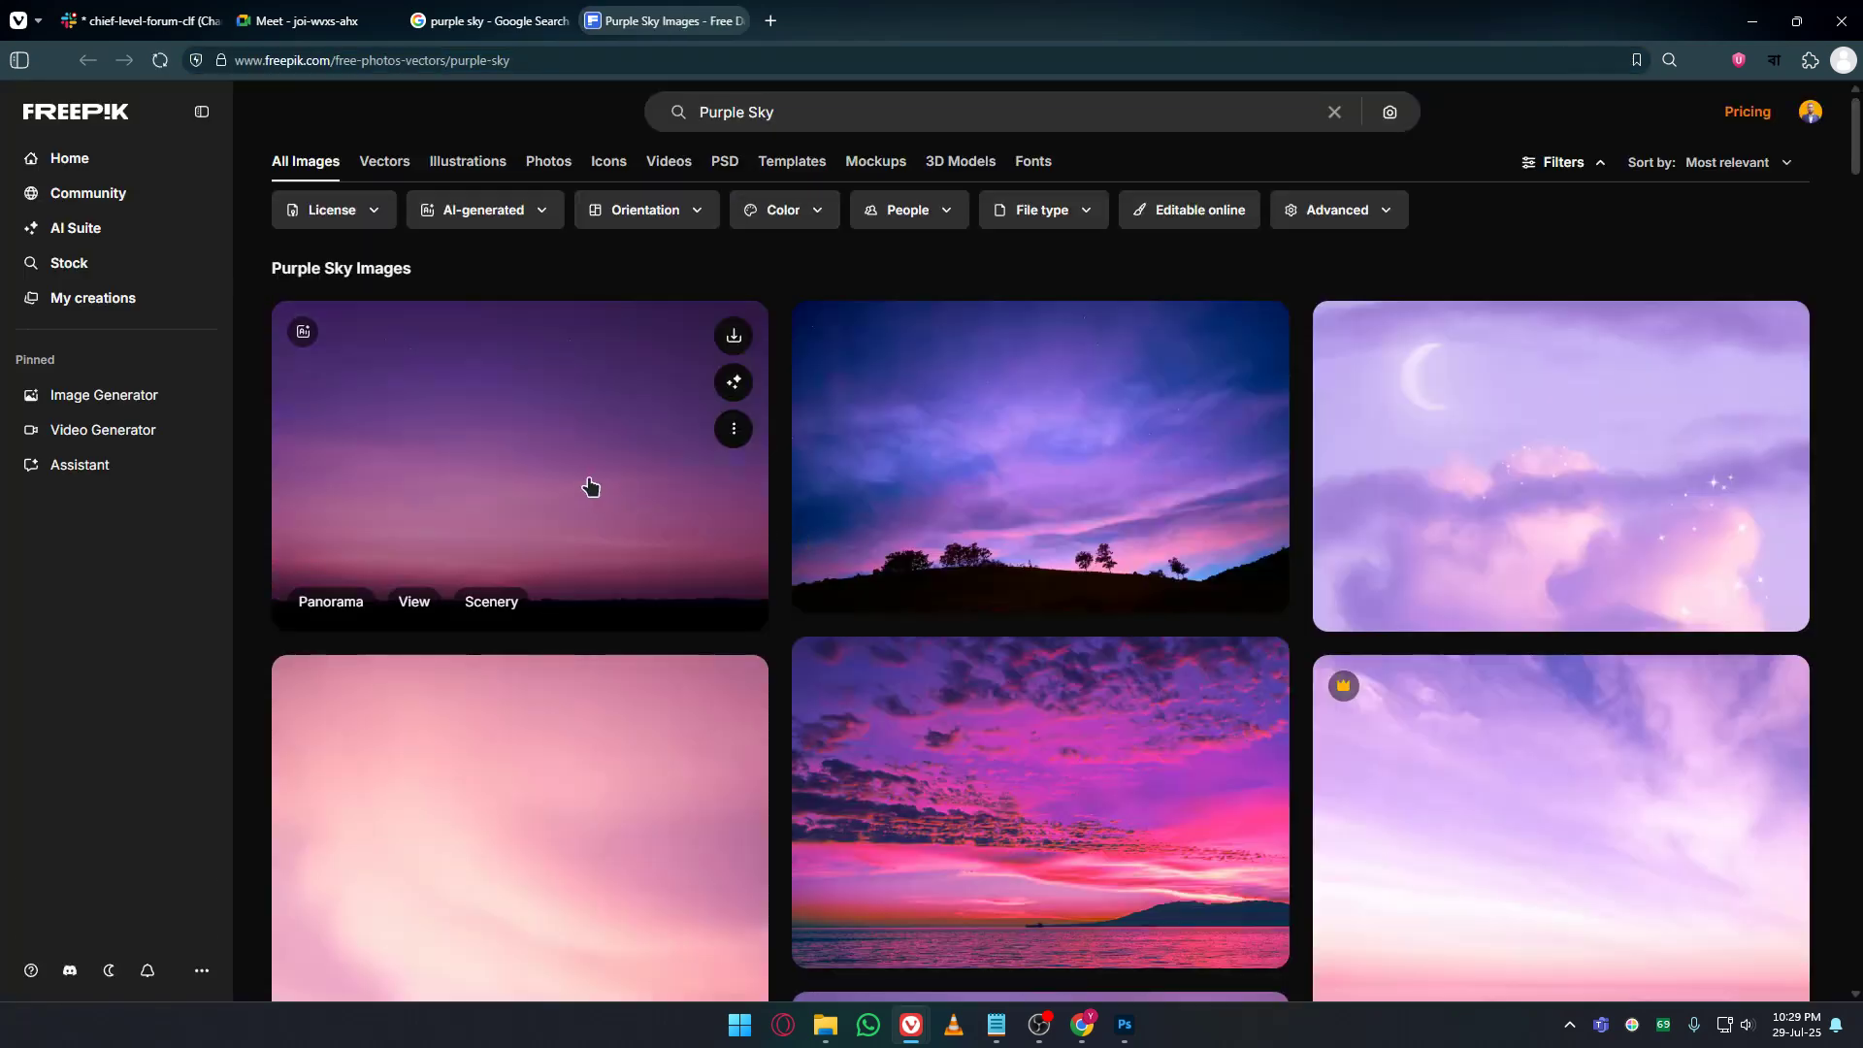
left_click(593, 485)
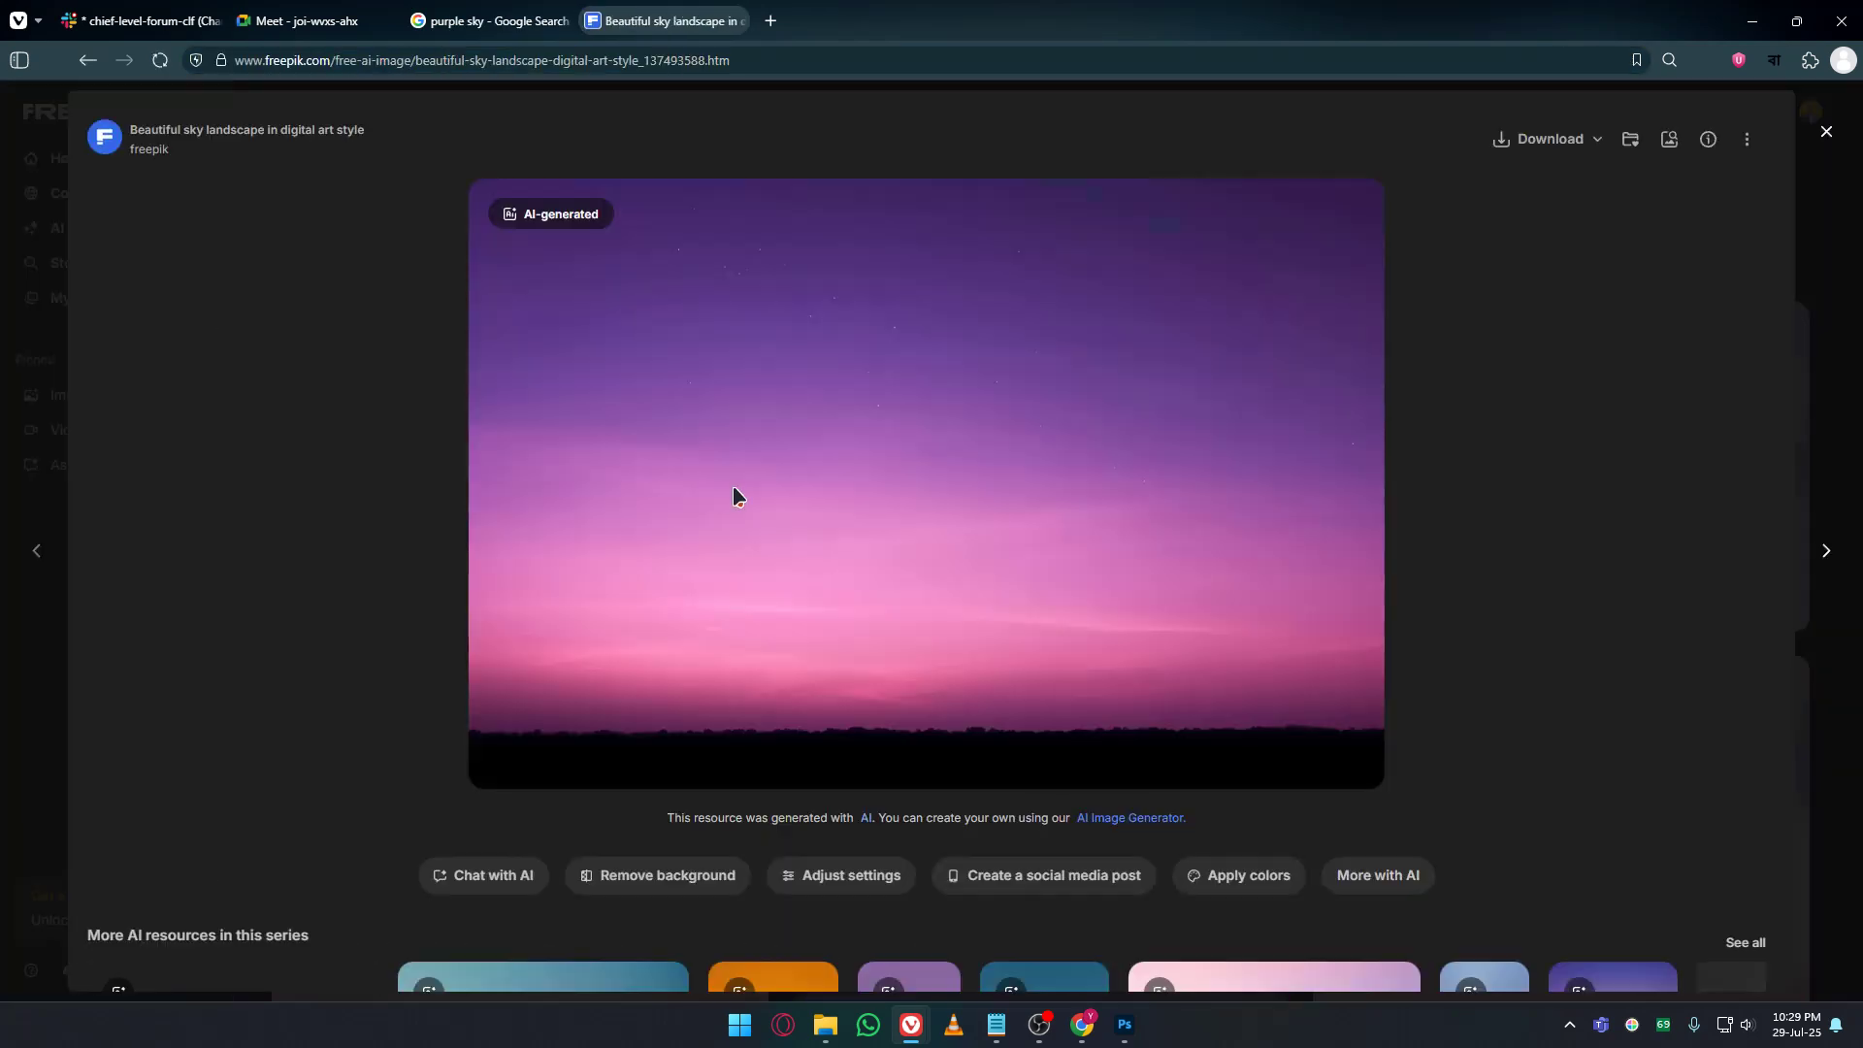
Download the sky image as beautiful-sky-landscape-digital-art-style.jpg to the Downloads folder and close the Freepik and search pages.
right_click(905, 399)
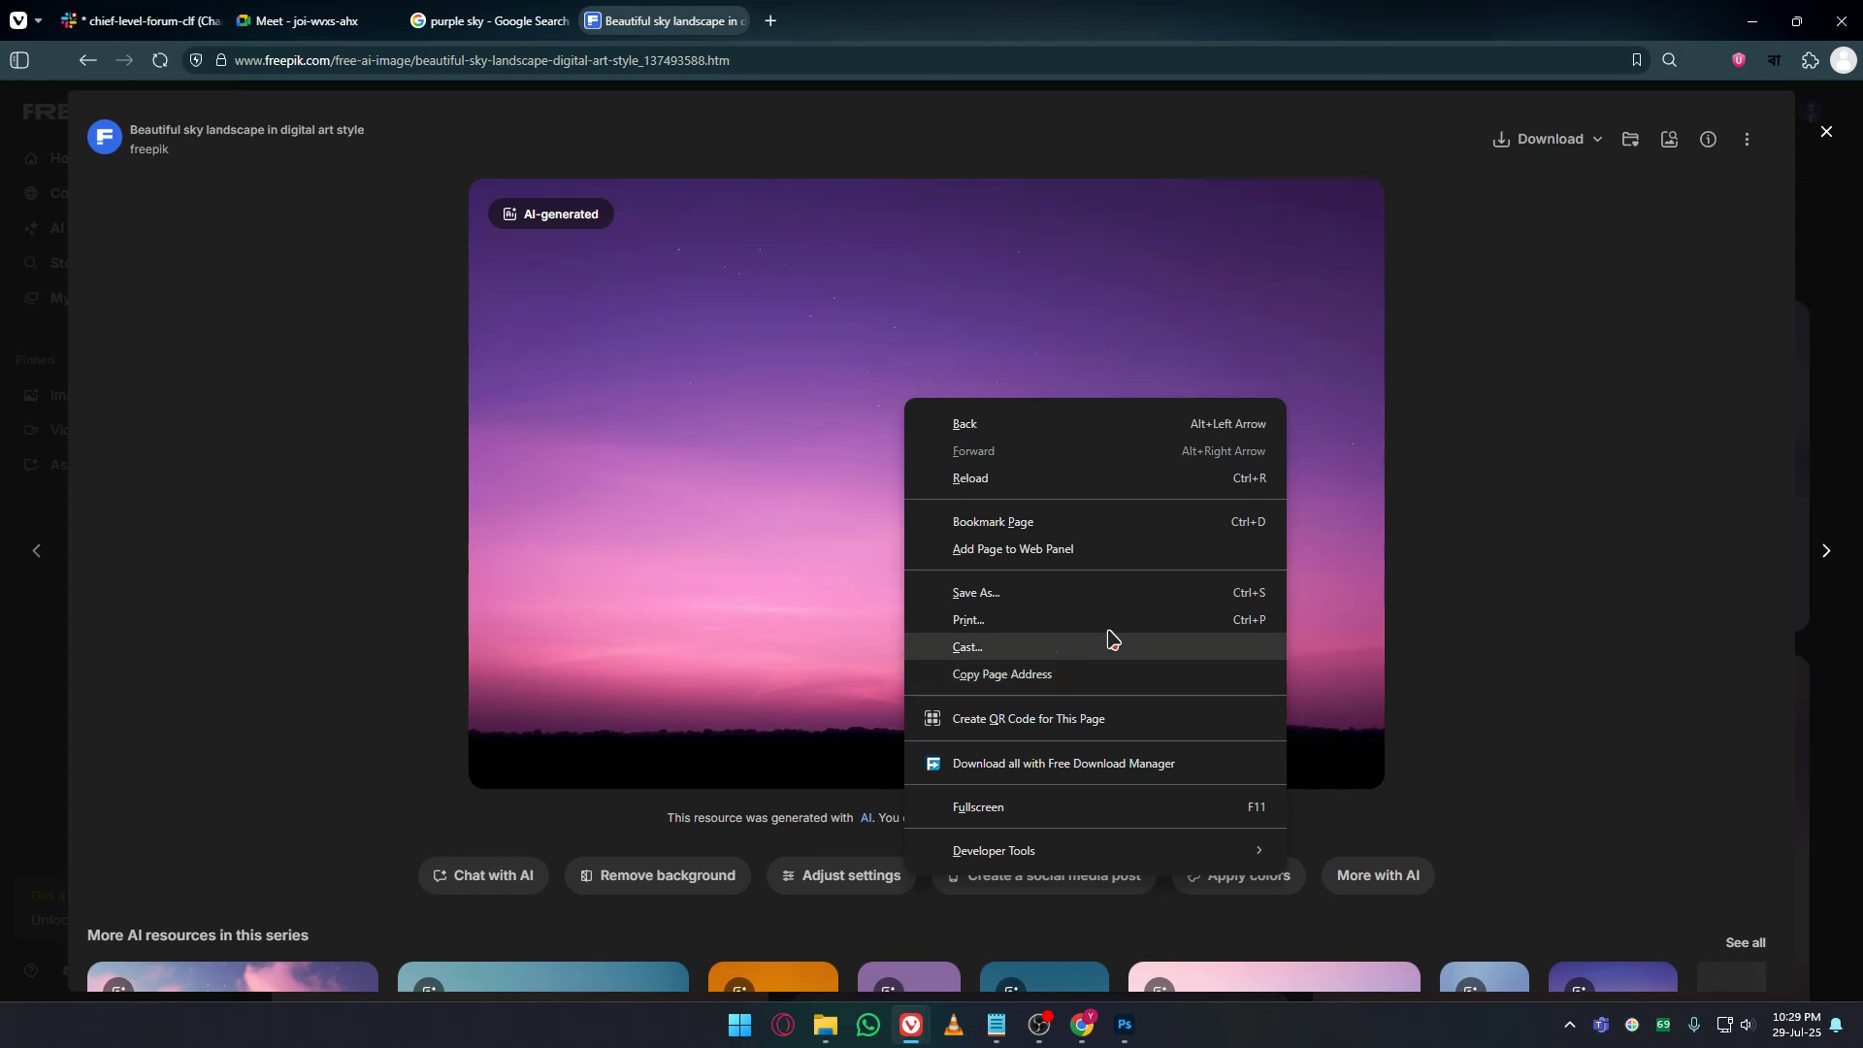
left_click(1469, 441)
left_click(1546, 145)
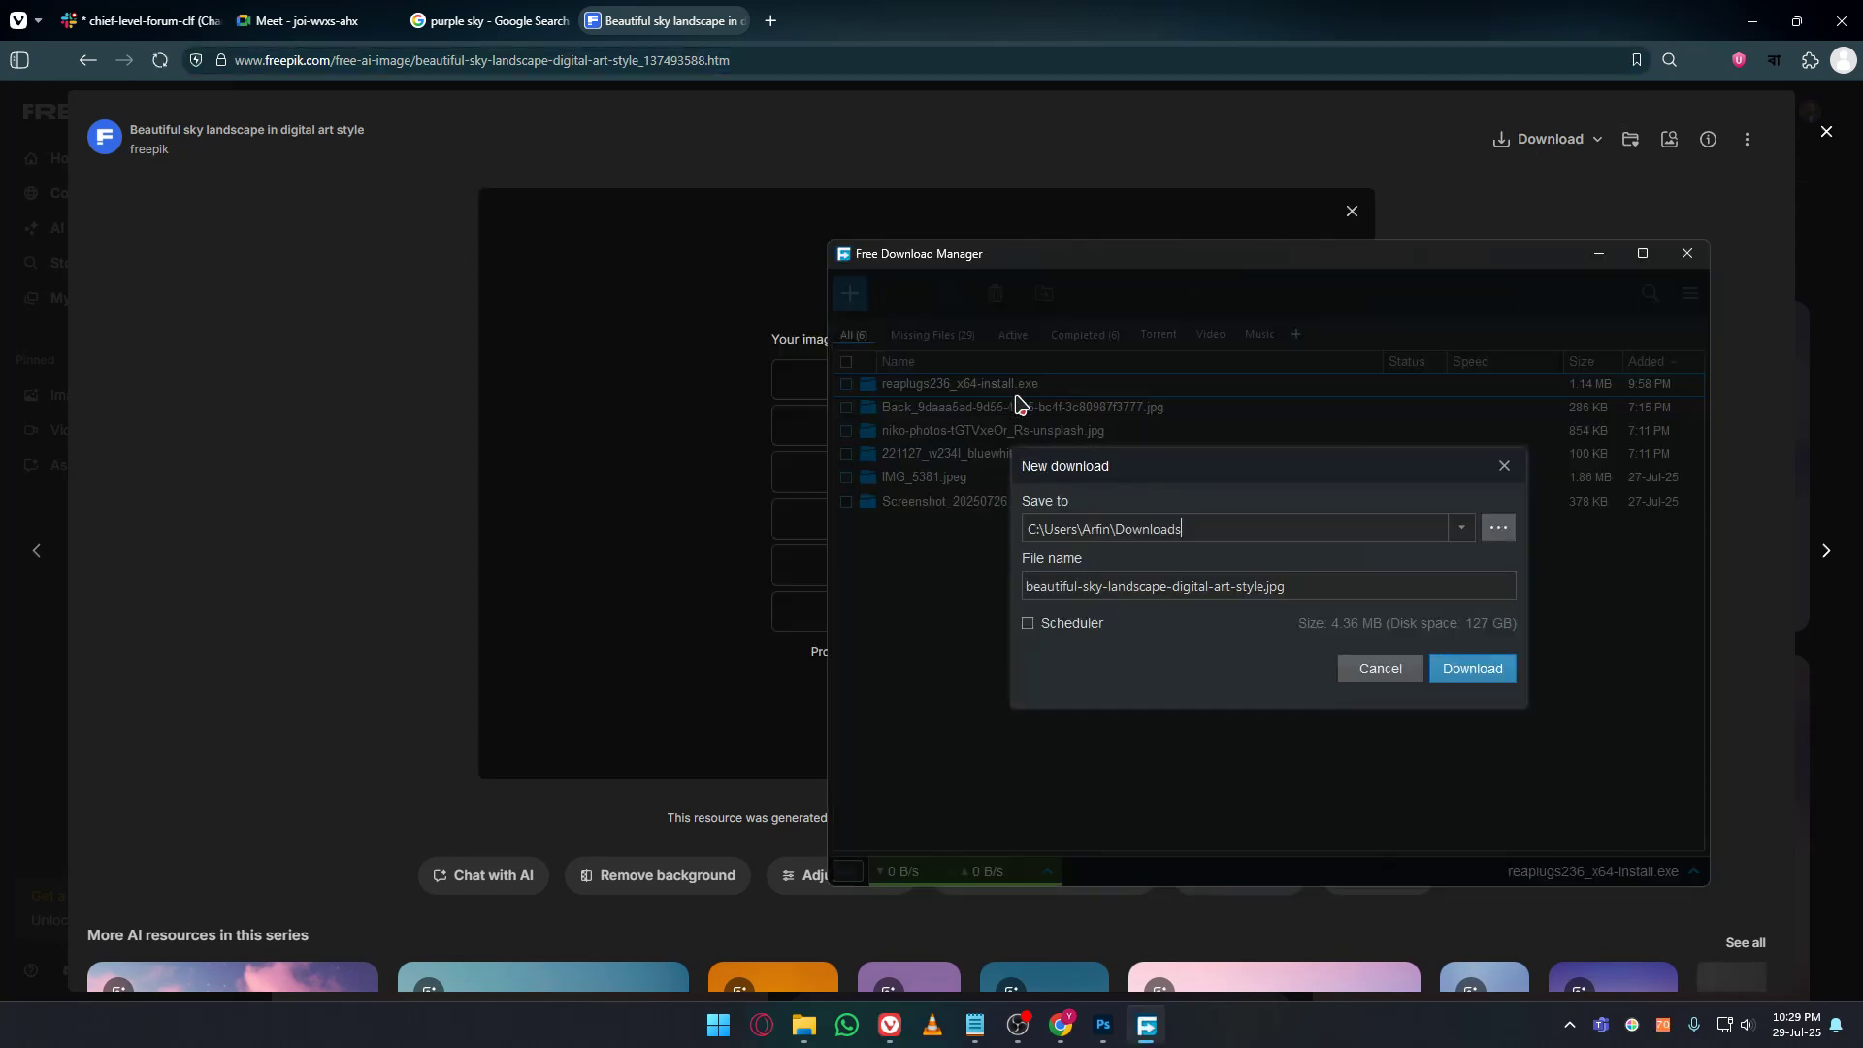
left_click(1450, 670)
left_click(1687, 254)
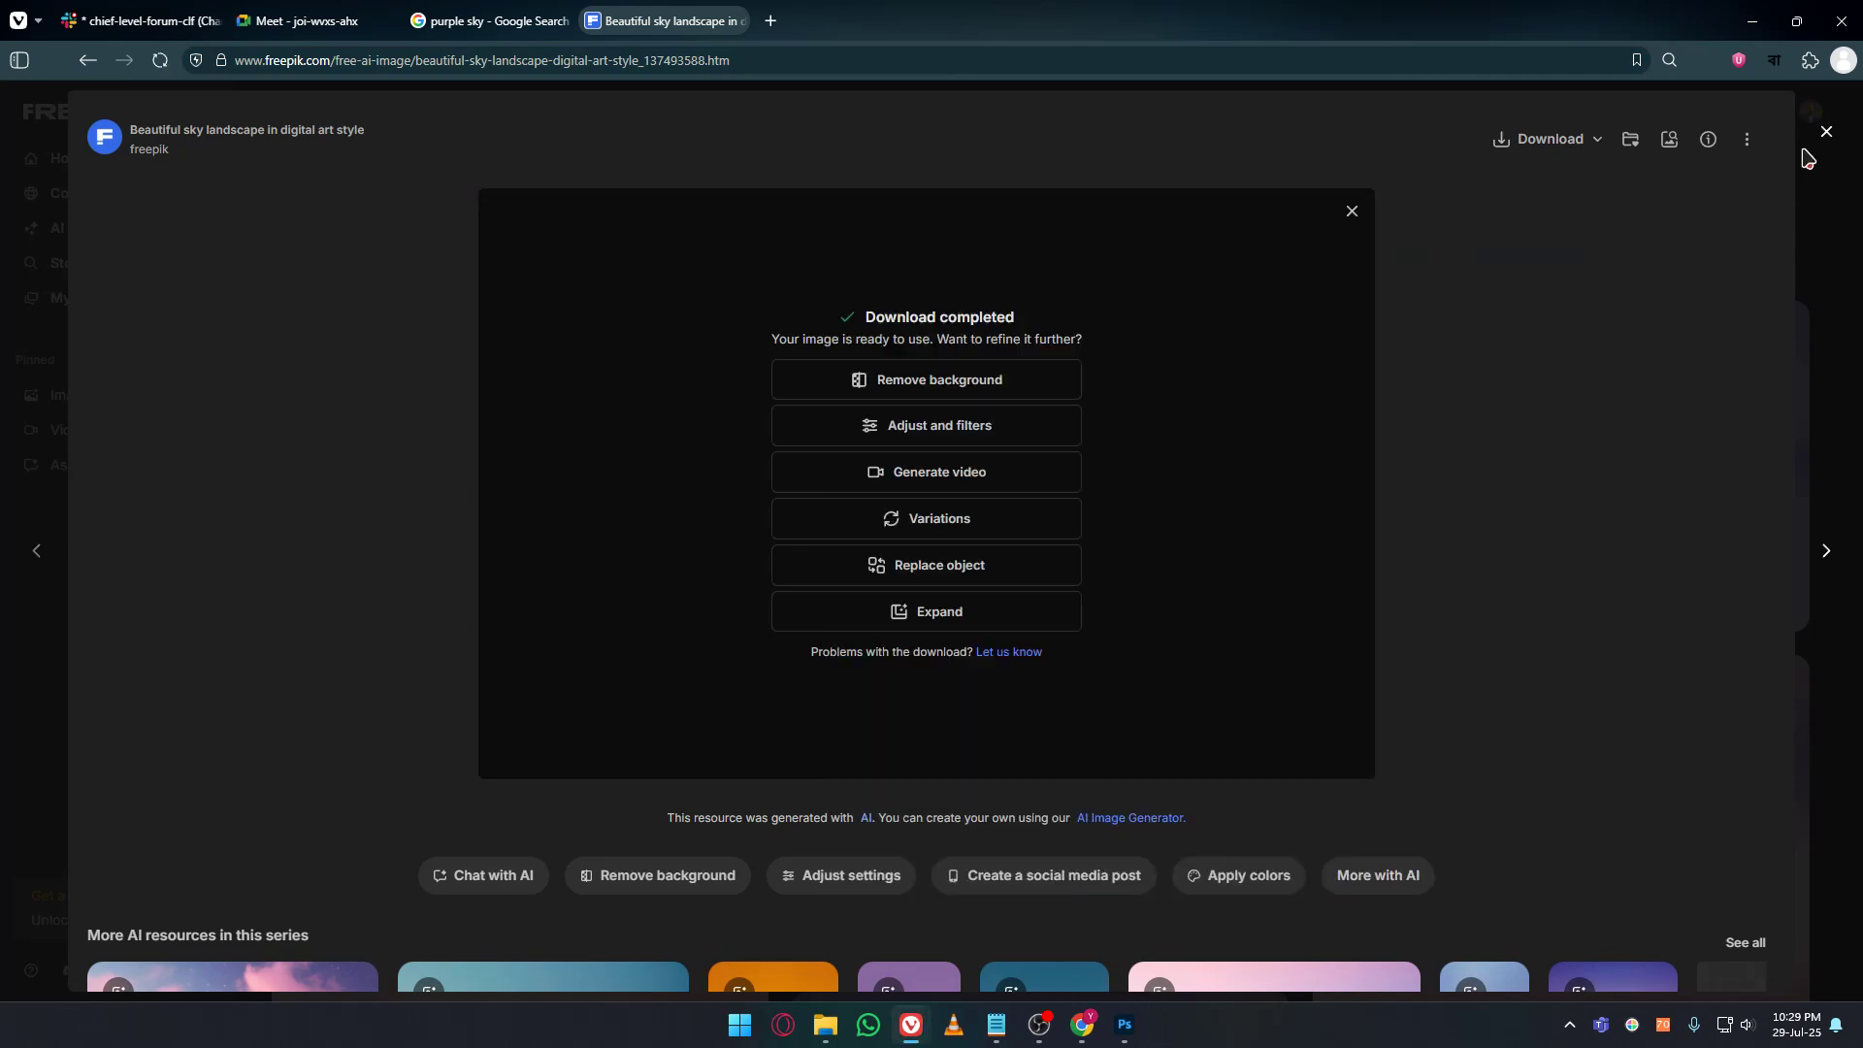
left_click(1824, 133)
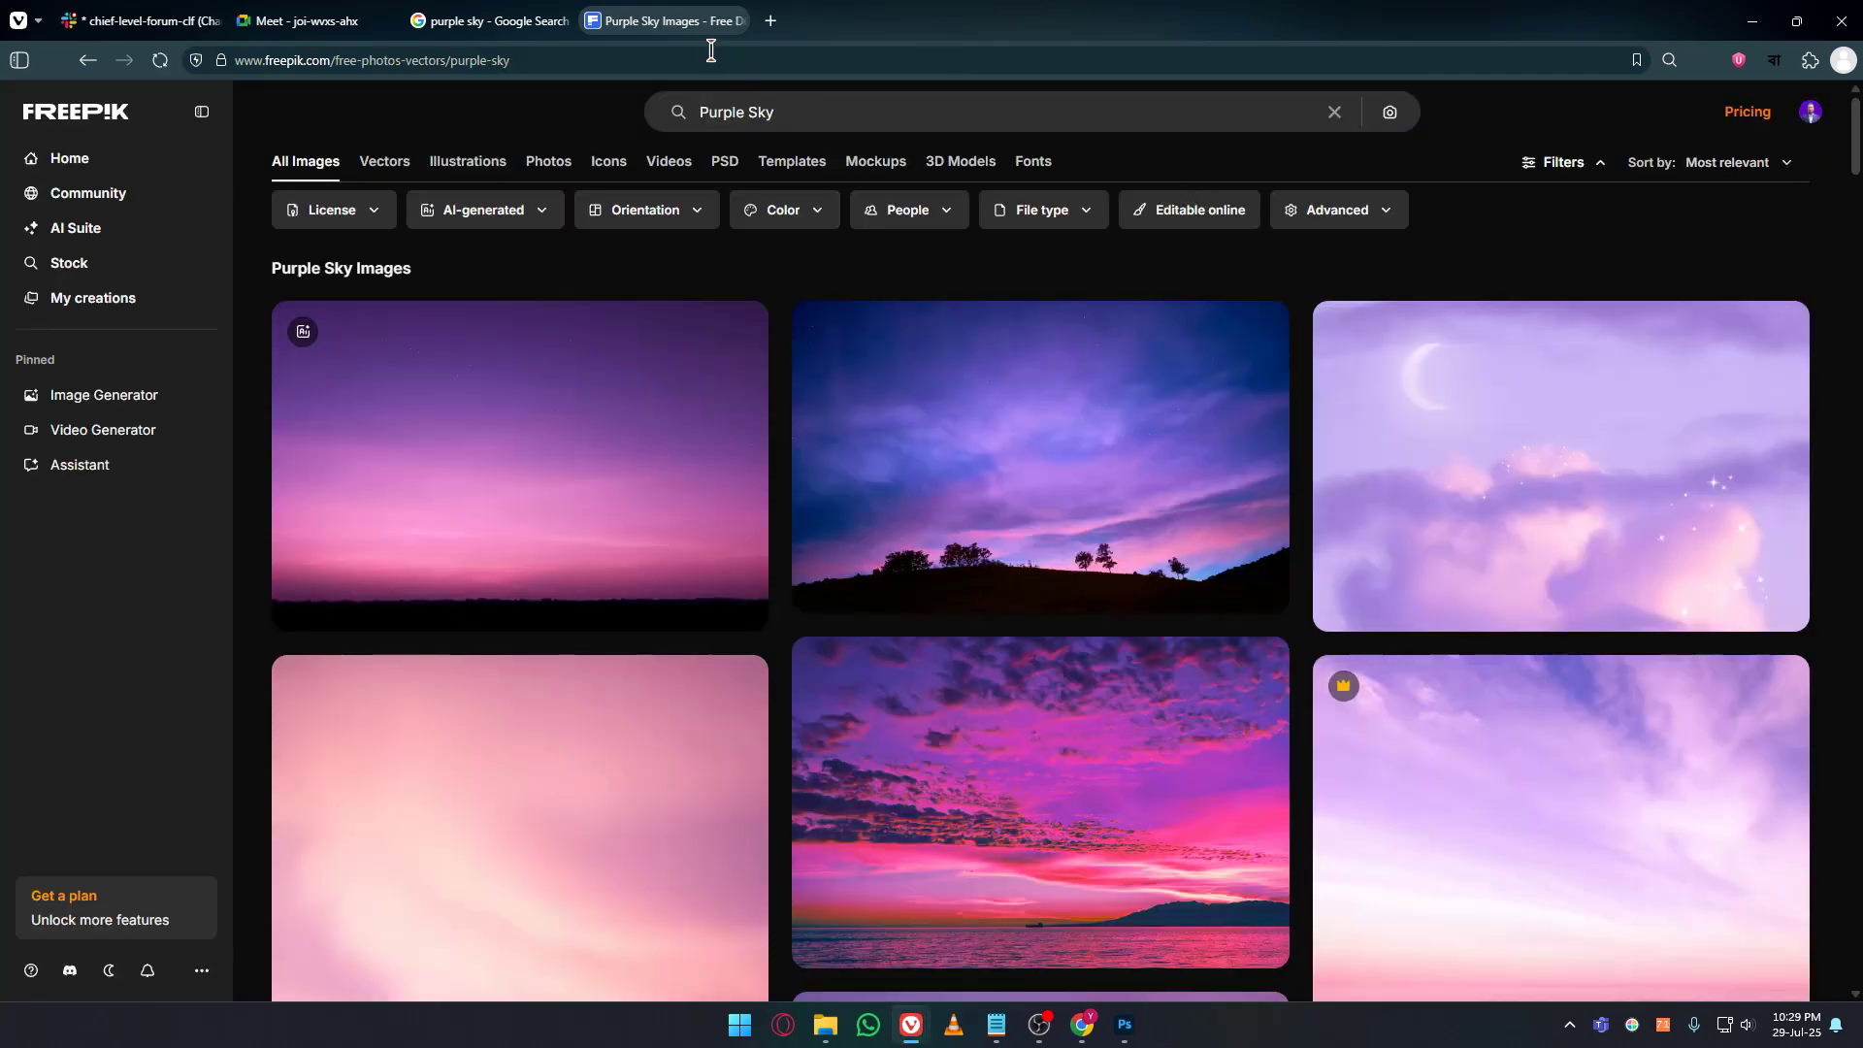
left_click(754, 20)
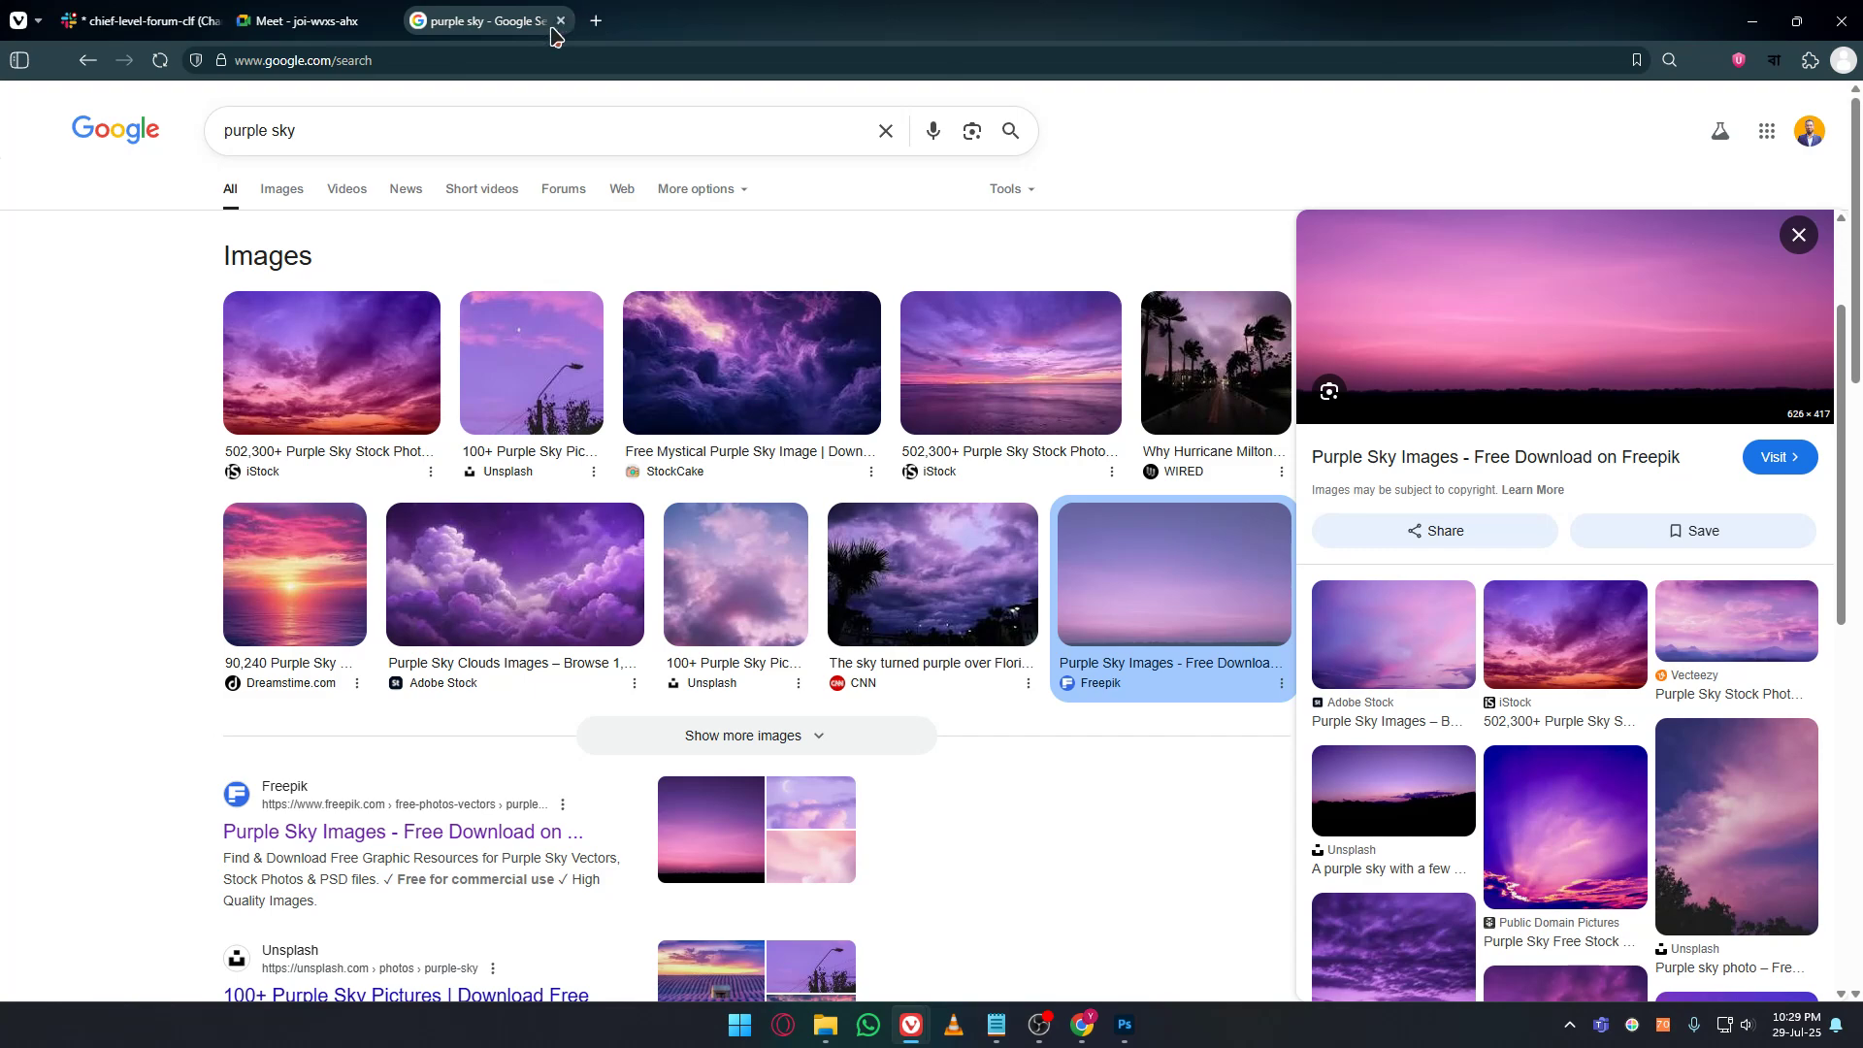
left_click(595, 20)
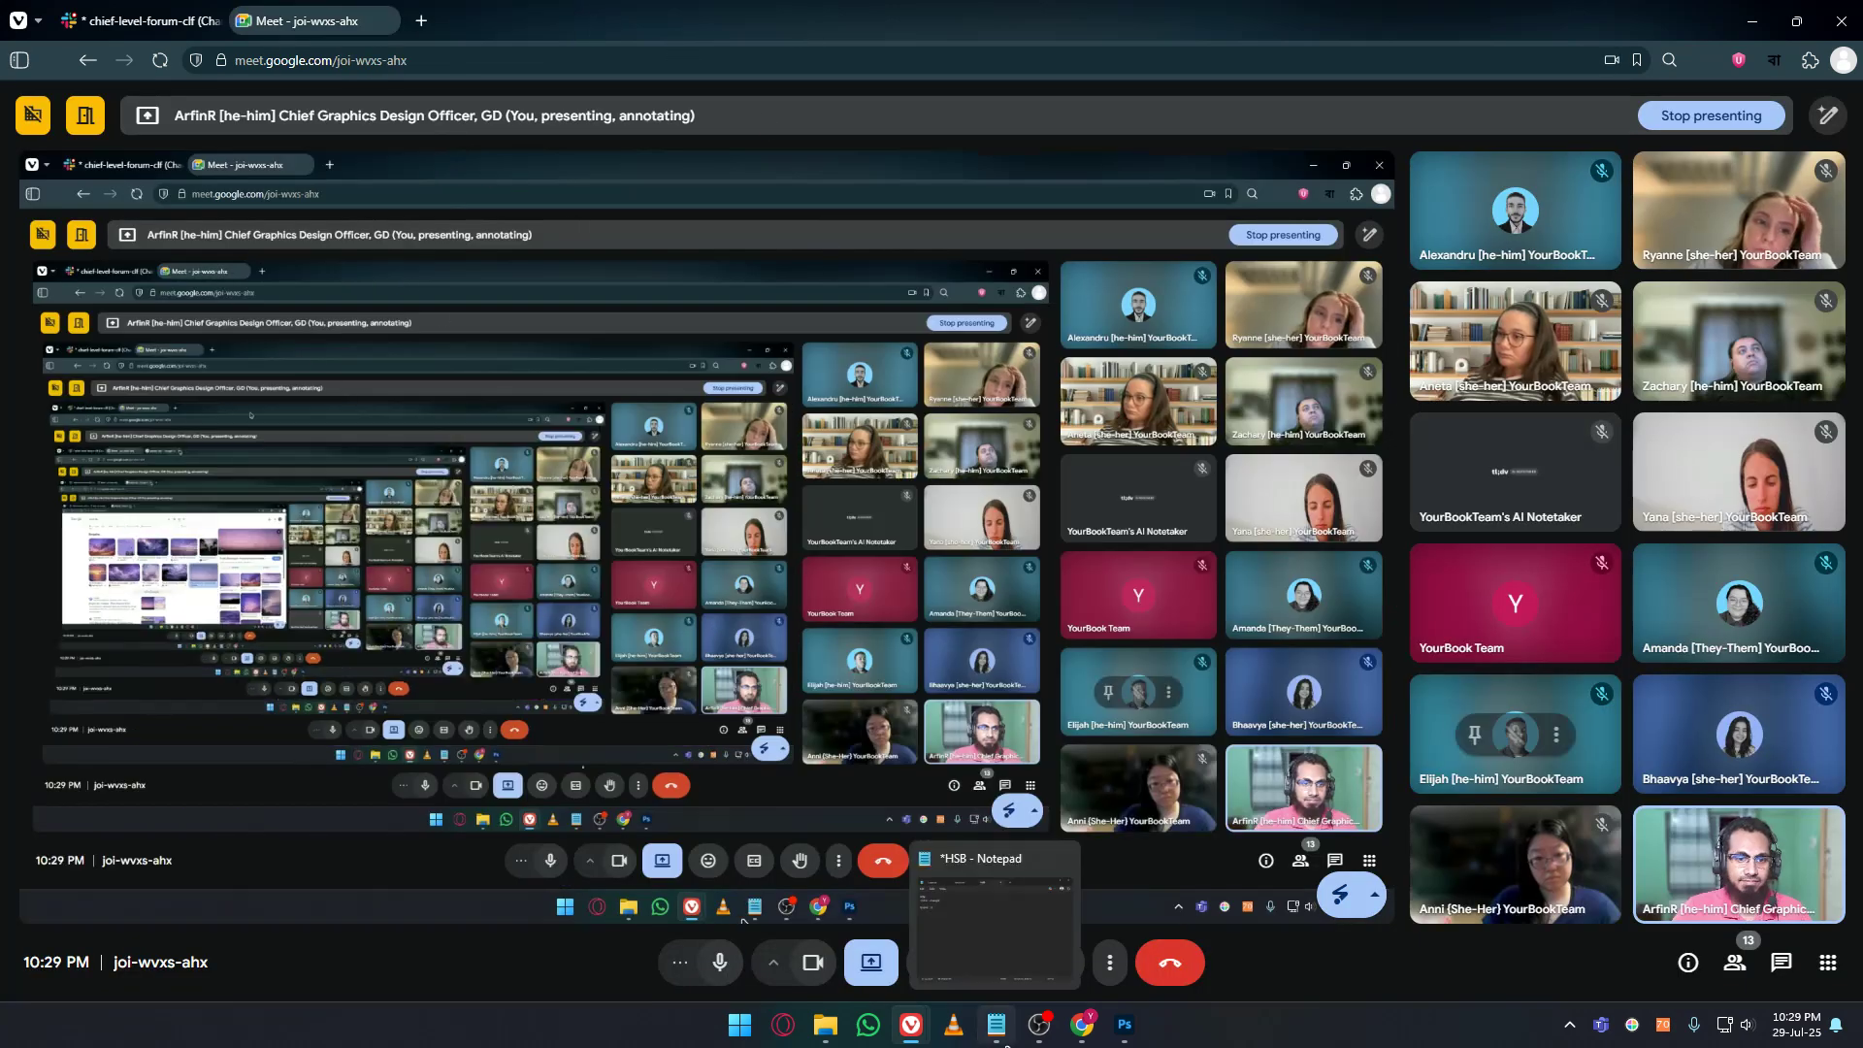
Return to Photoshop, place beautiful-sky-landscape-digital-art-style.jpg from Downloads into the tree document and scale it to about 150% to cover the canvas.
left_click(1125, 1024)
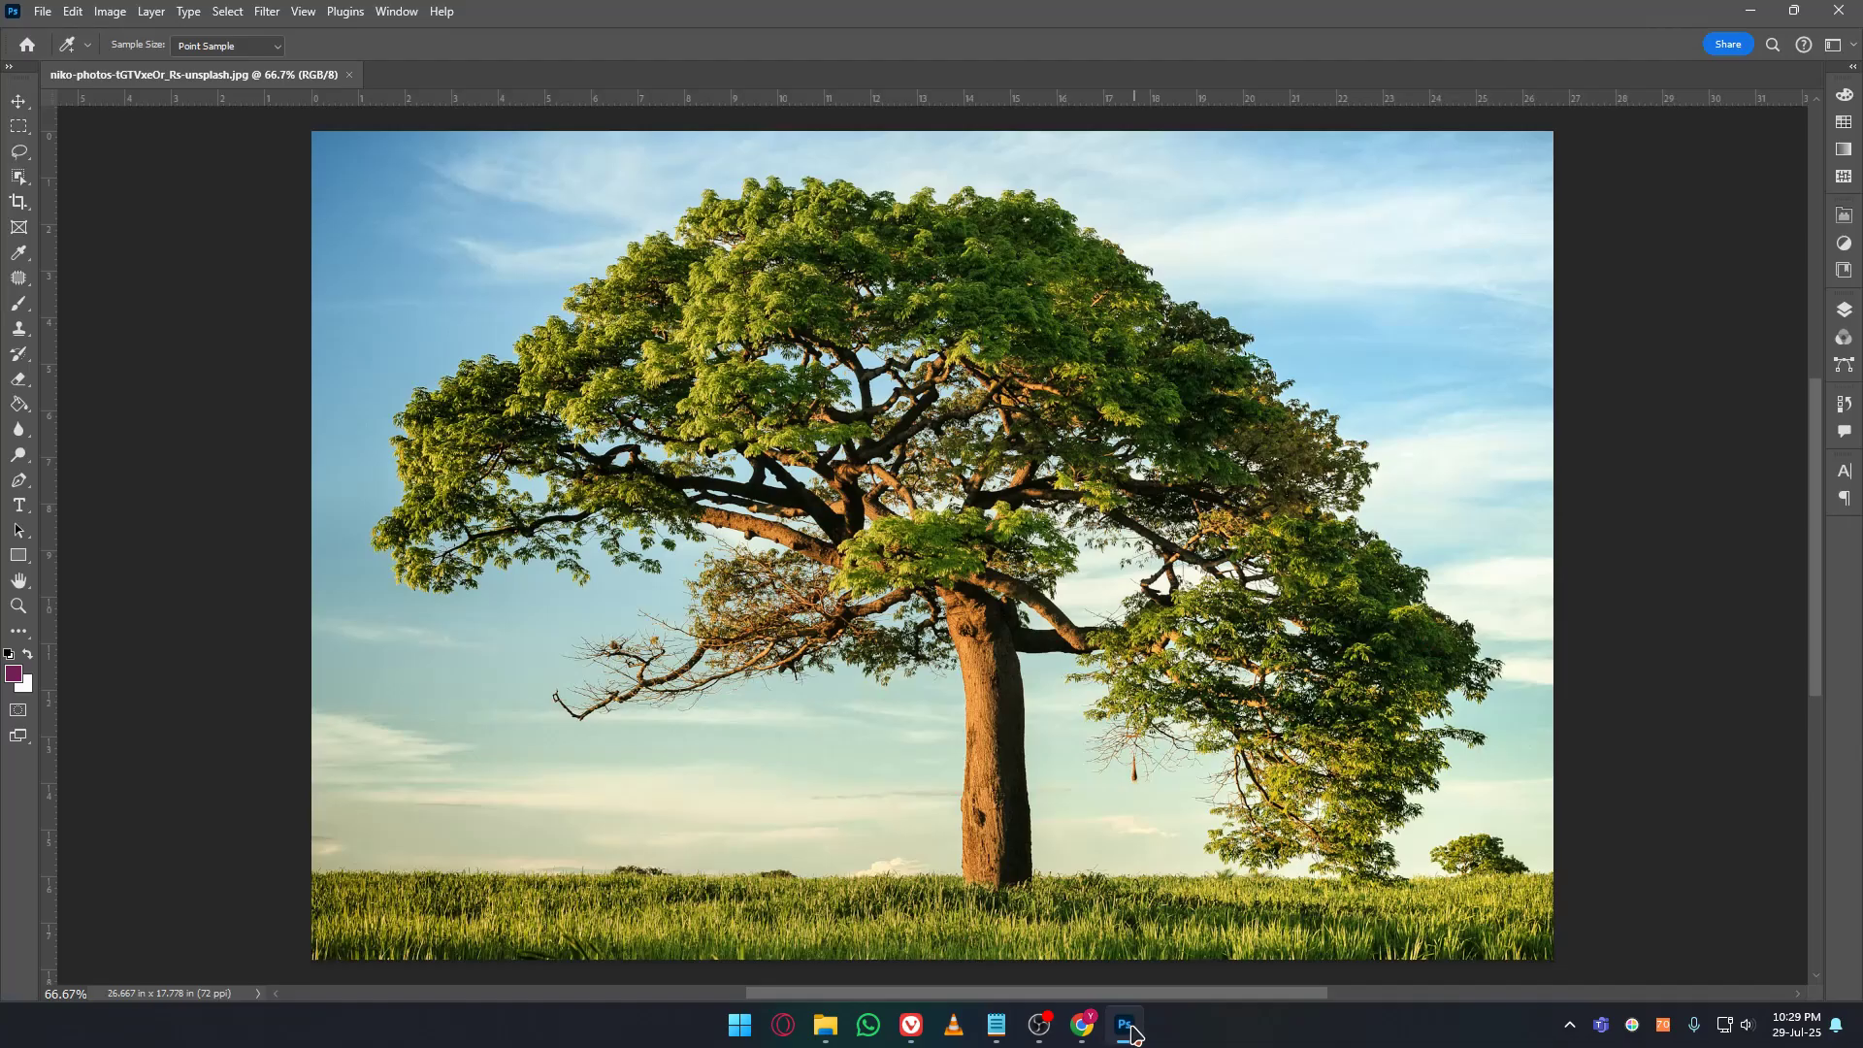
left_click(816, 1025)
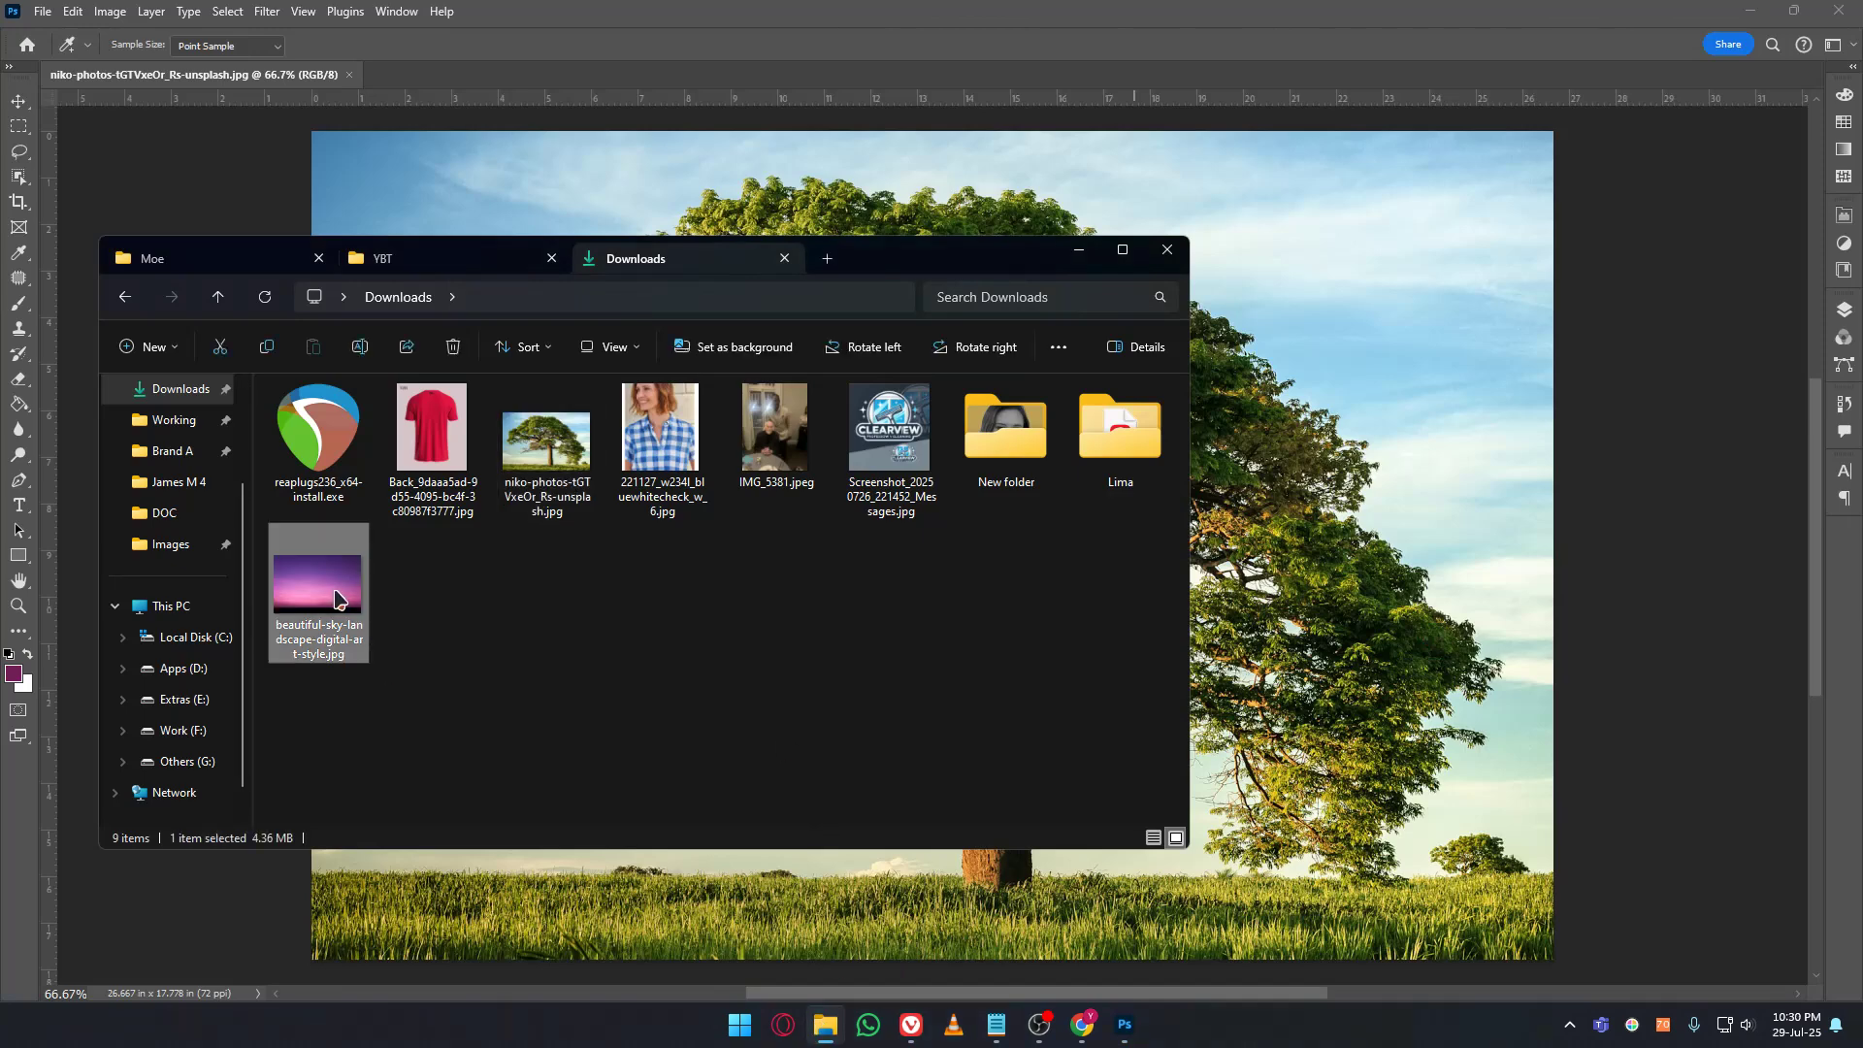
left_click_drag(330, 592, 1305, 703)
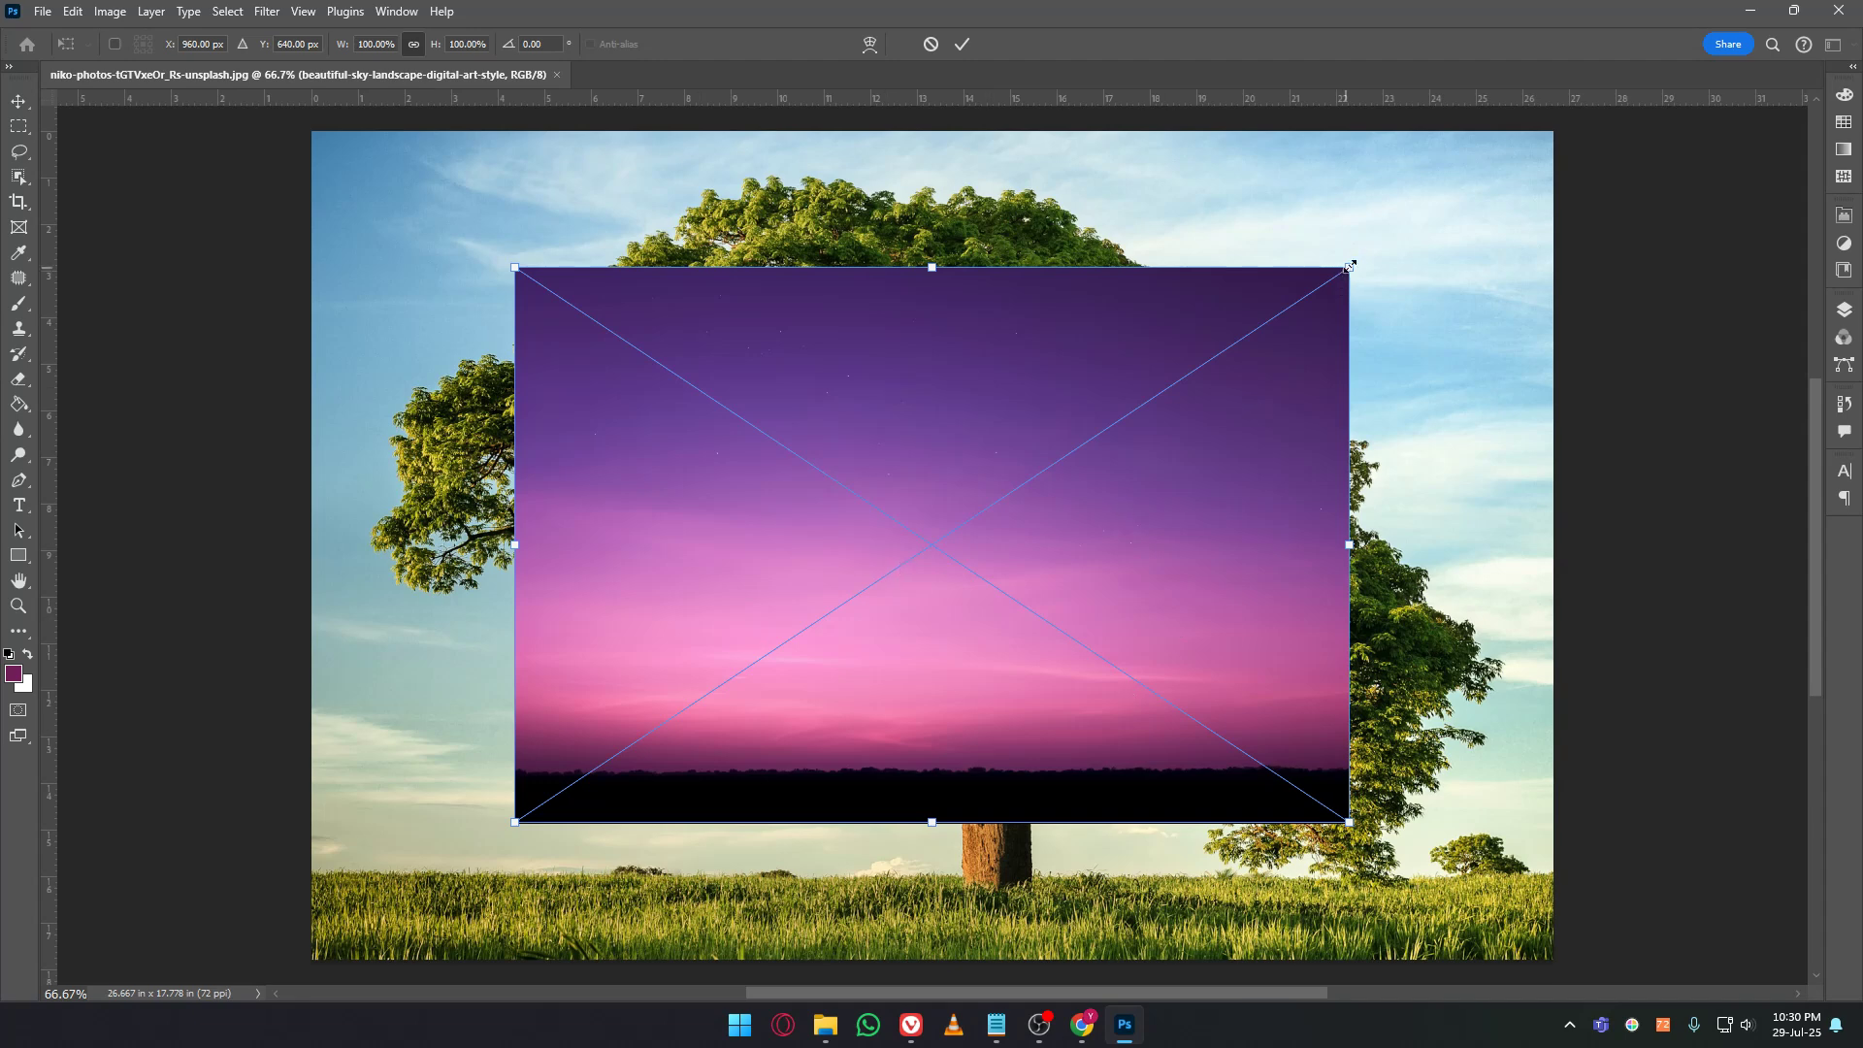
left_click_drag(1348, 266, 1557, 127)
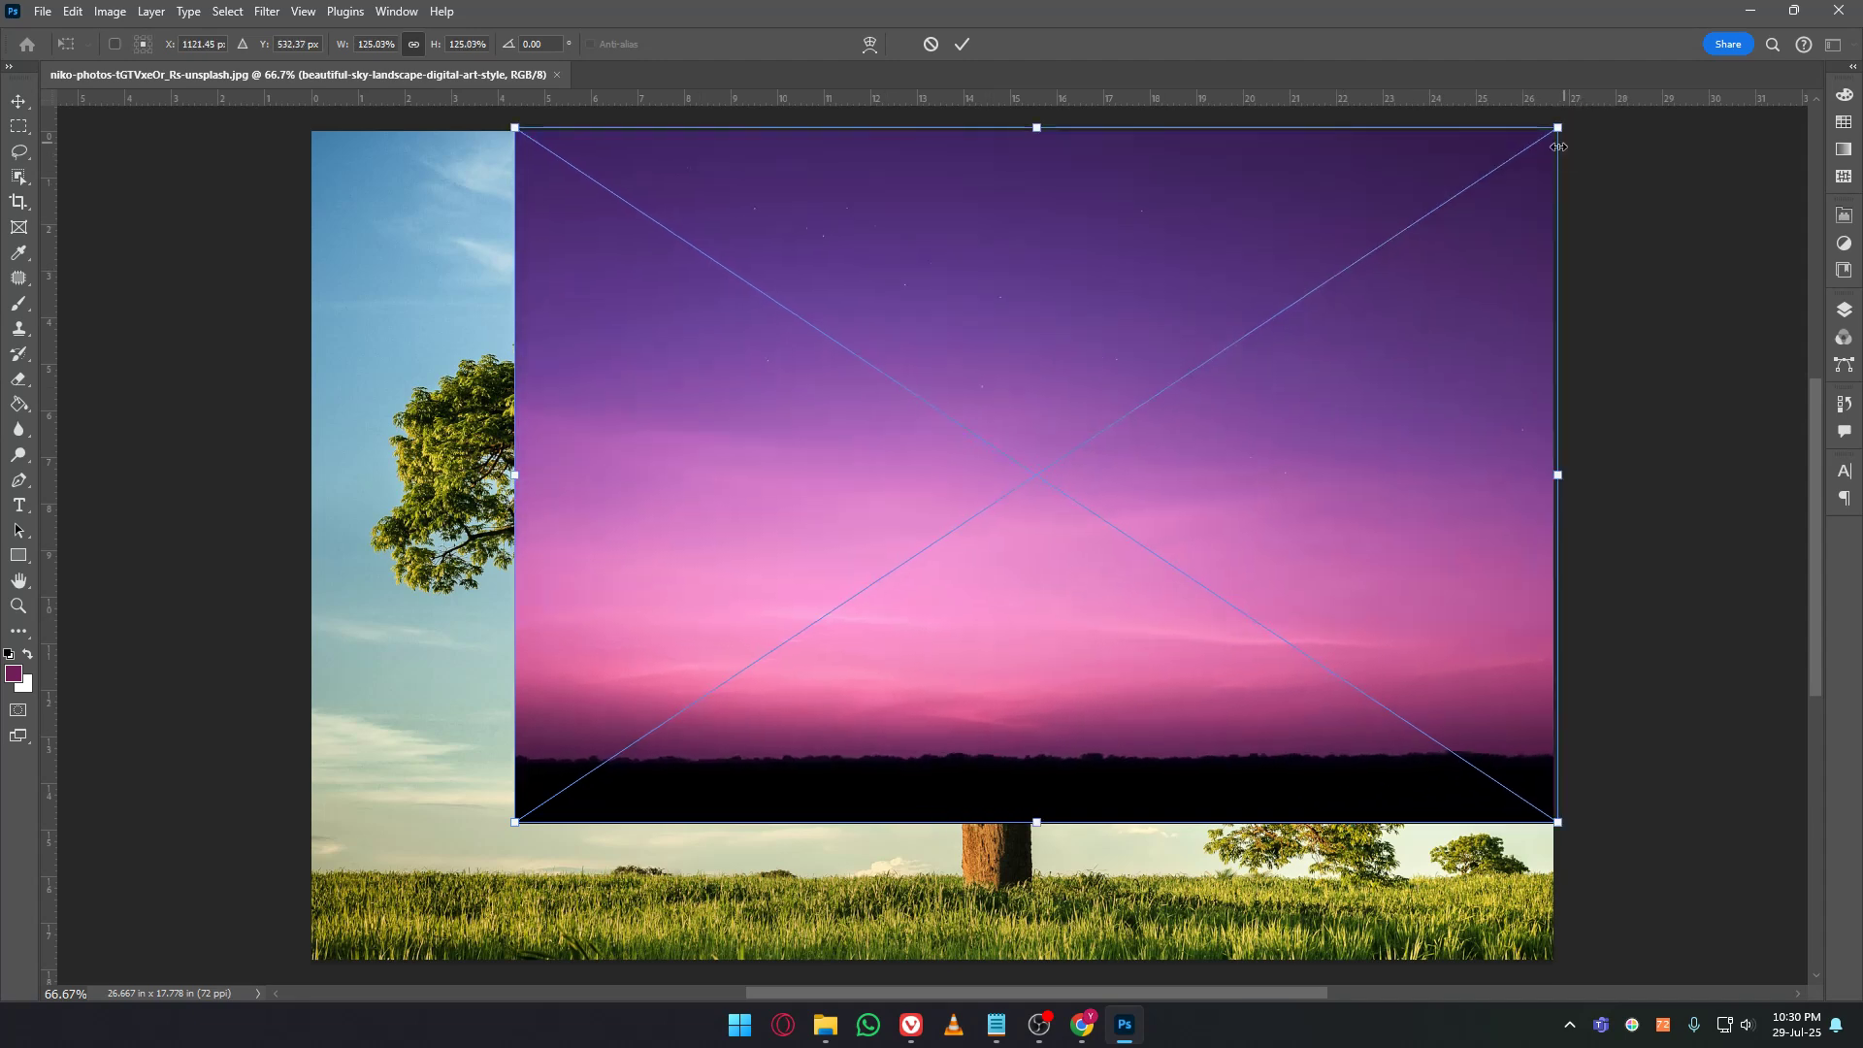
left_click_drag(514, 822, 293, 974)
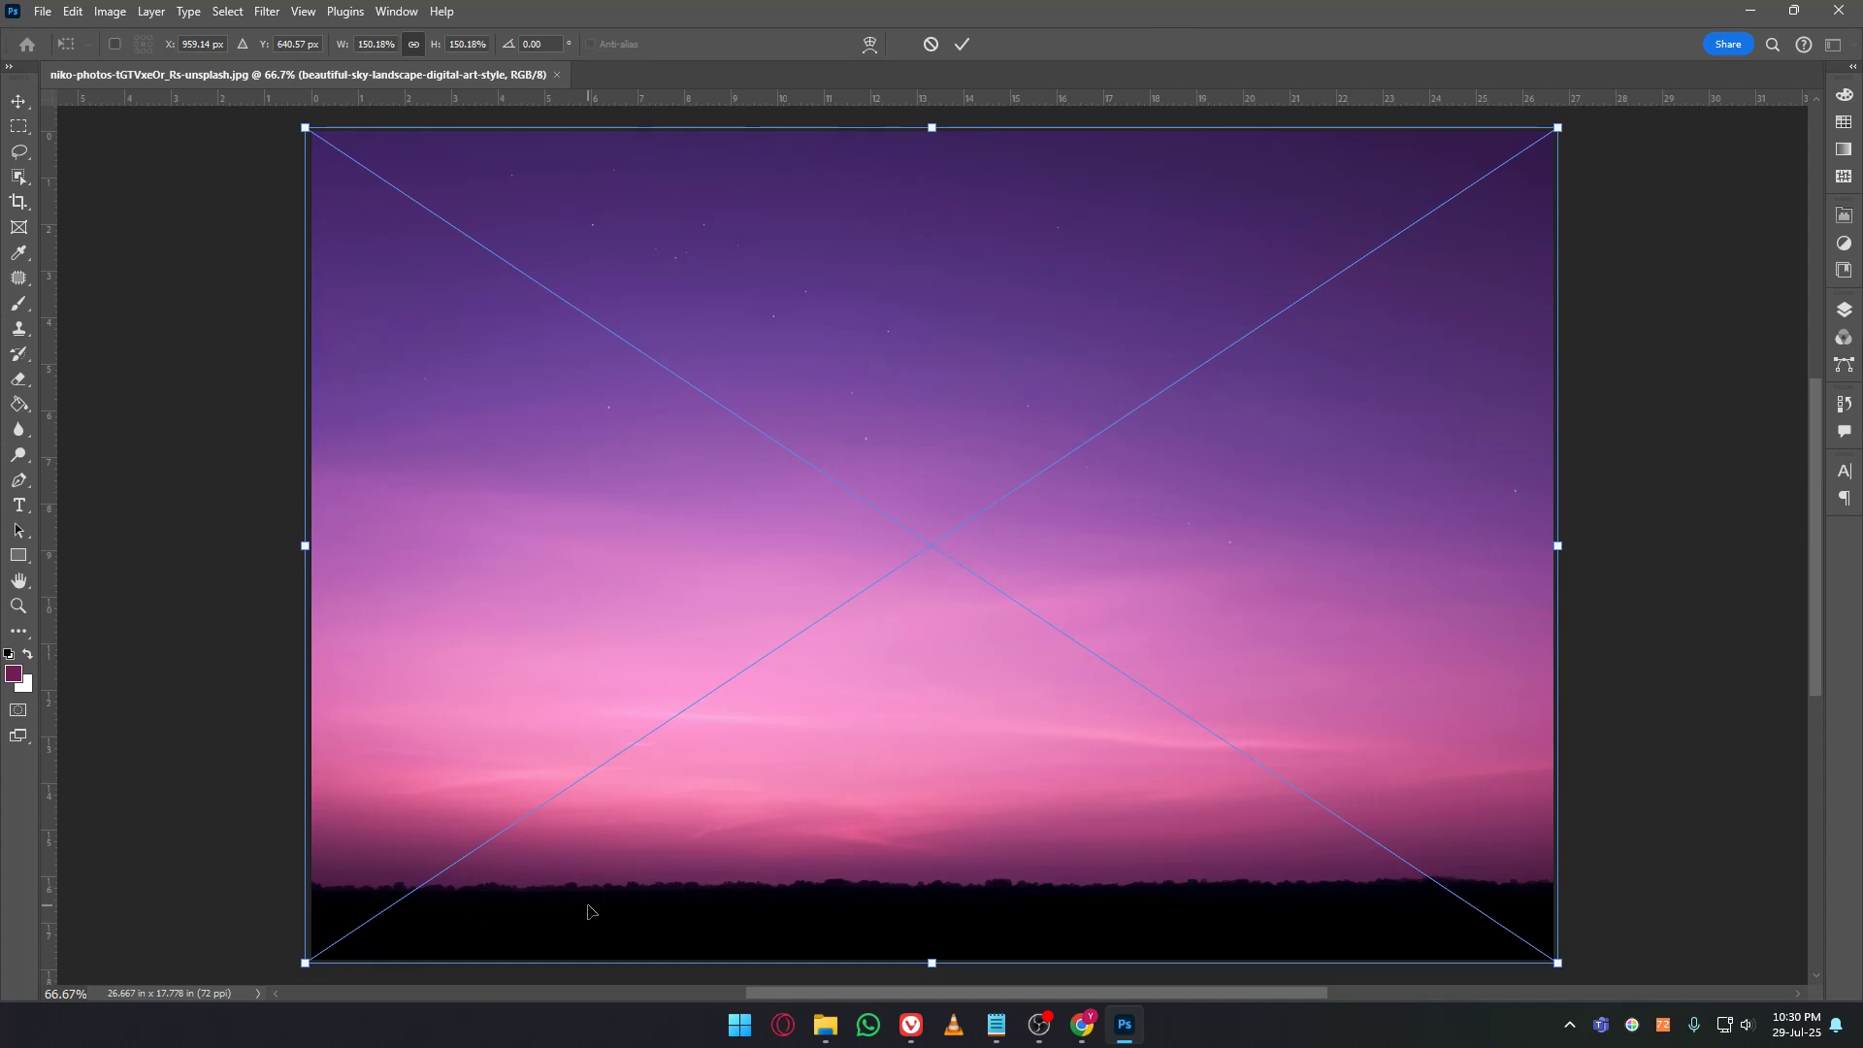
key("Return")
key("i")
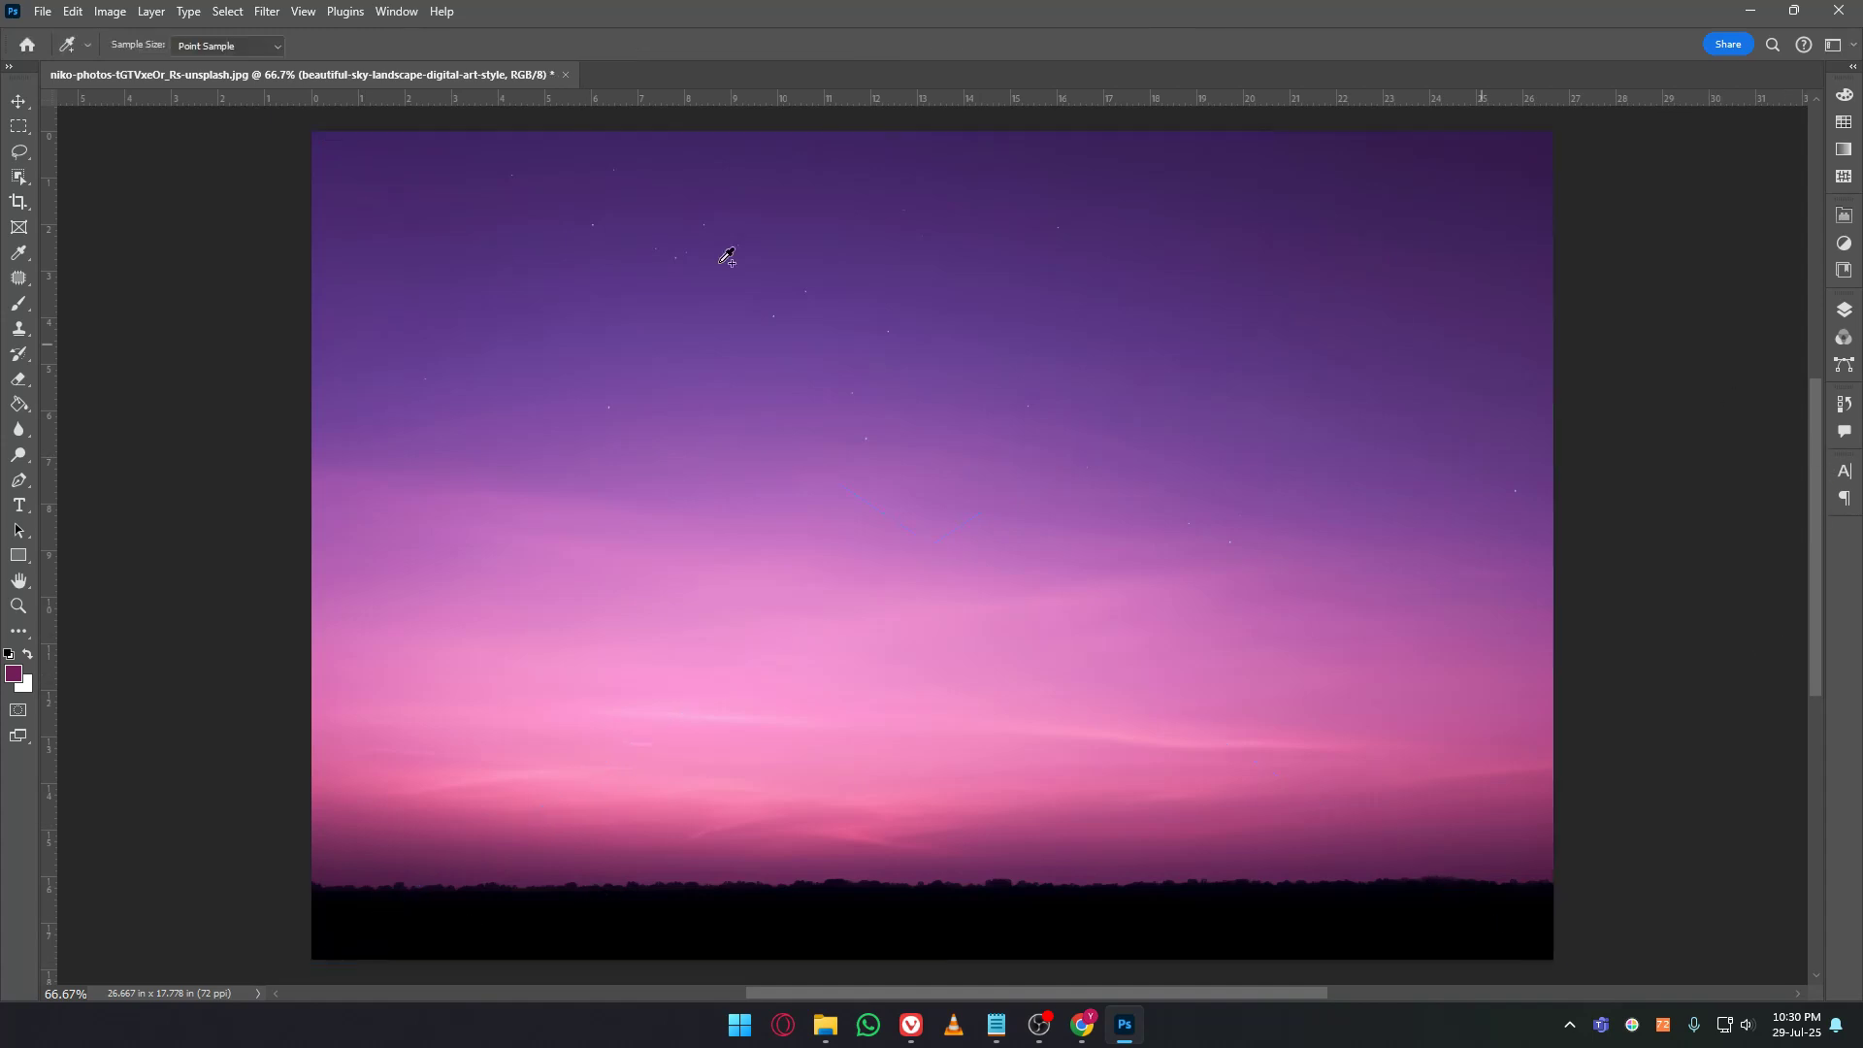
Duplicate the Background tree layer beneath the placed sky layer.
left_click(18, 101)
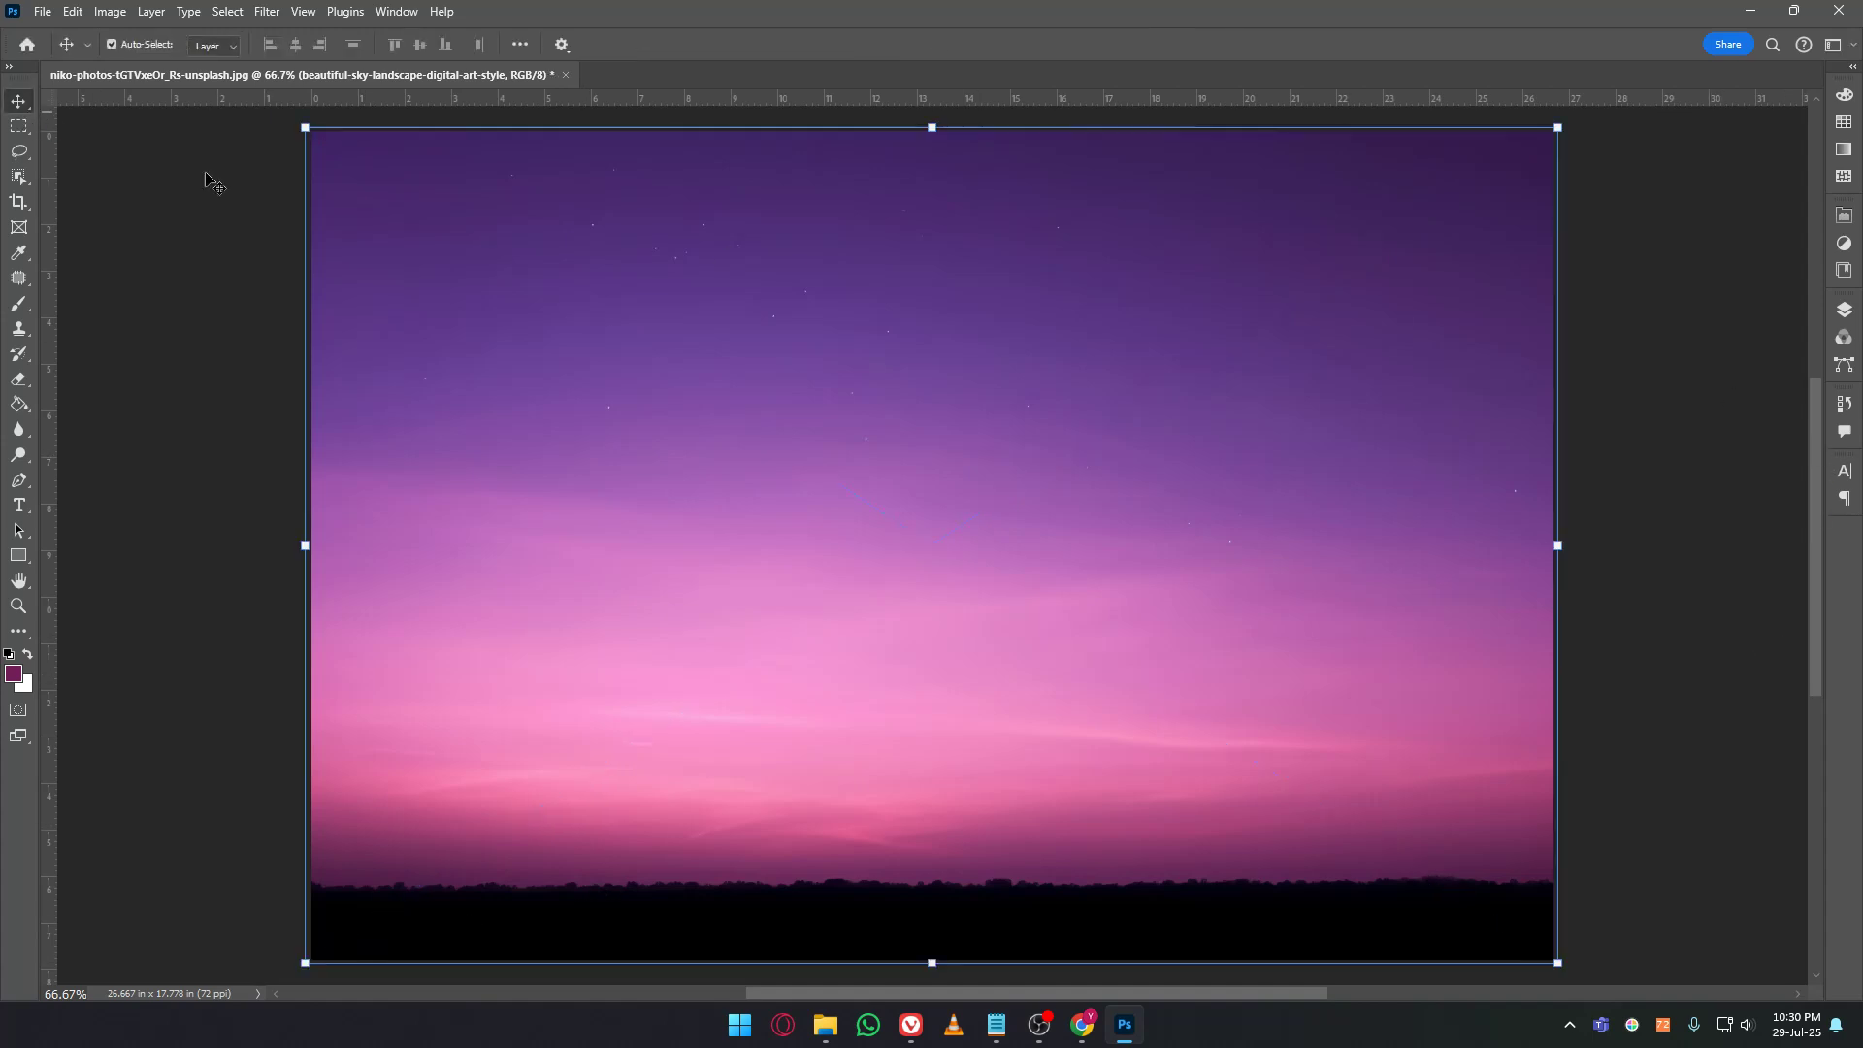
left_click(1843, 309)
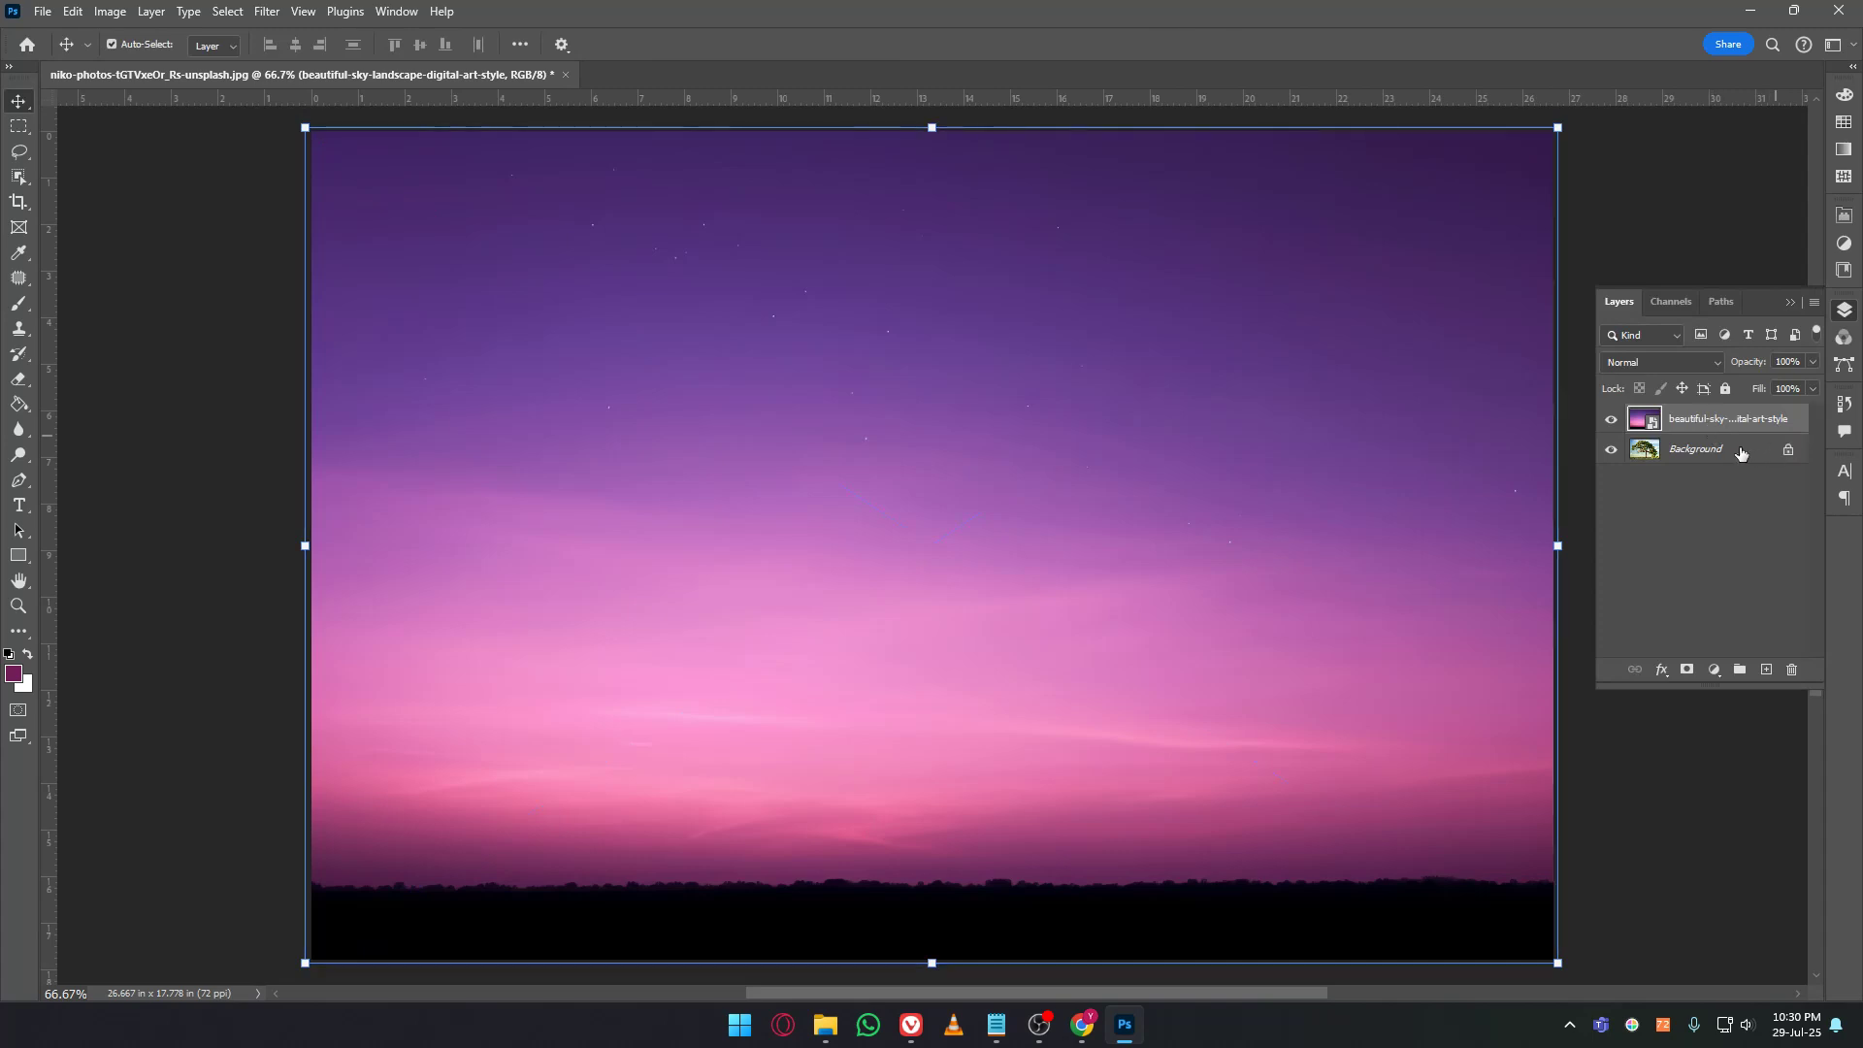
left_click(1742, 453)
key("ctrl+j")
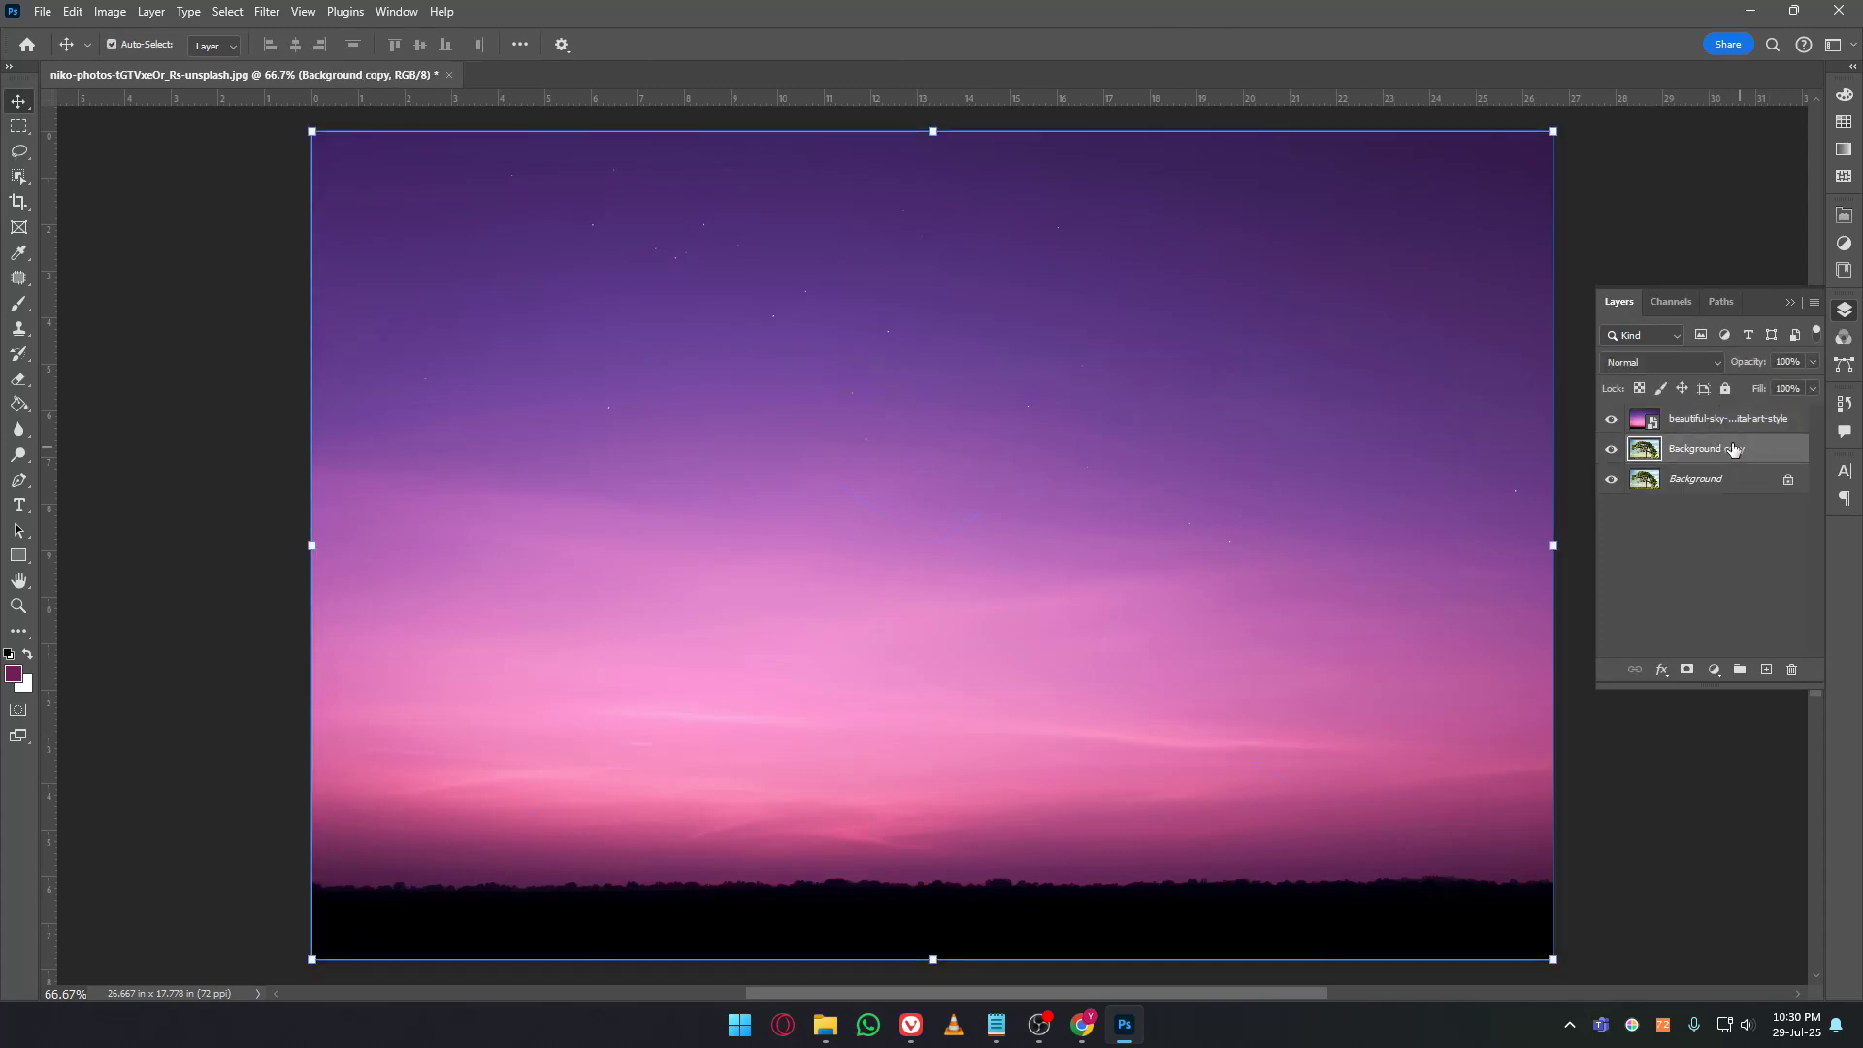
Move the sky layer below the Background copy and hide the original Background layer.
left_click(1712, 419)
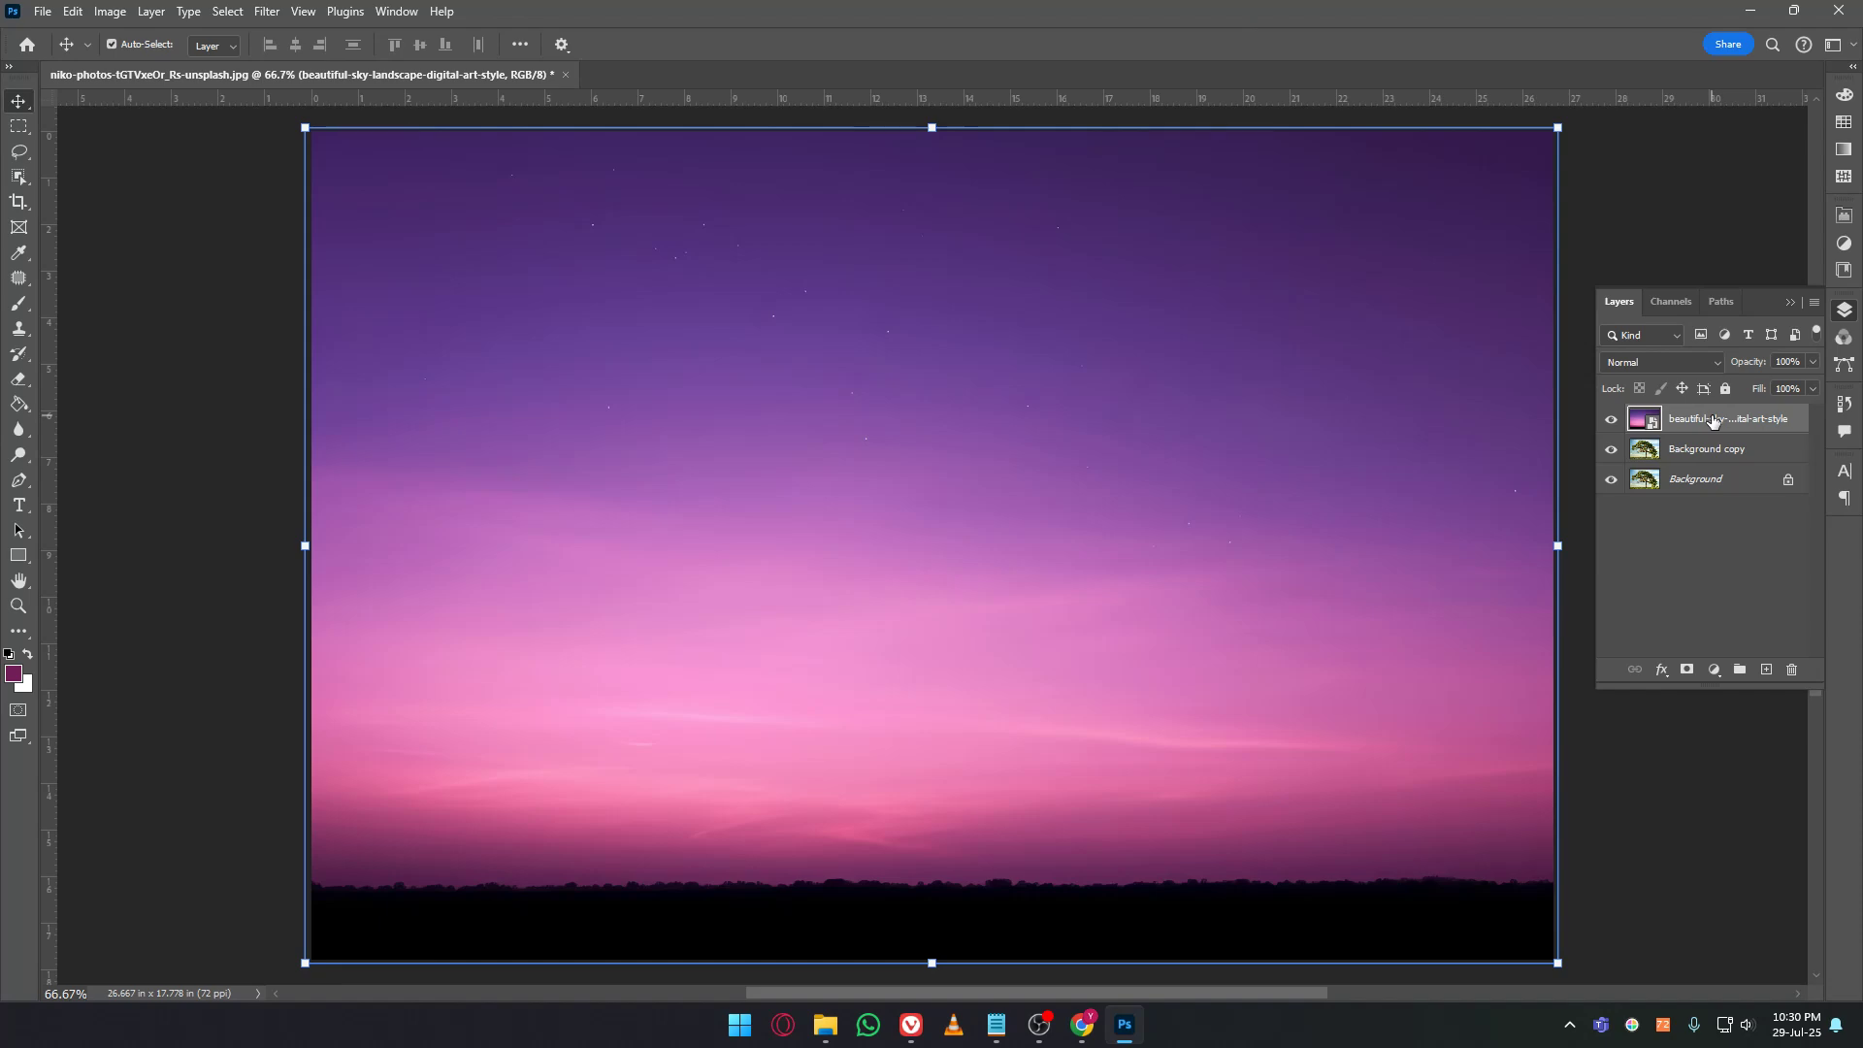
left_click_drag(1712, 419, 1714, 459)
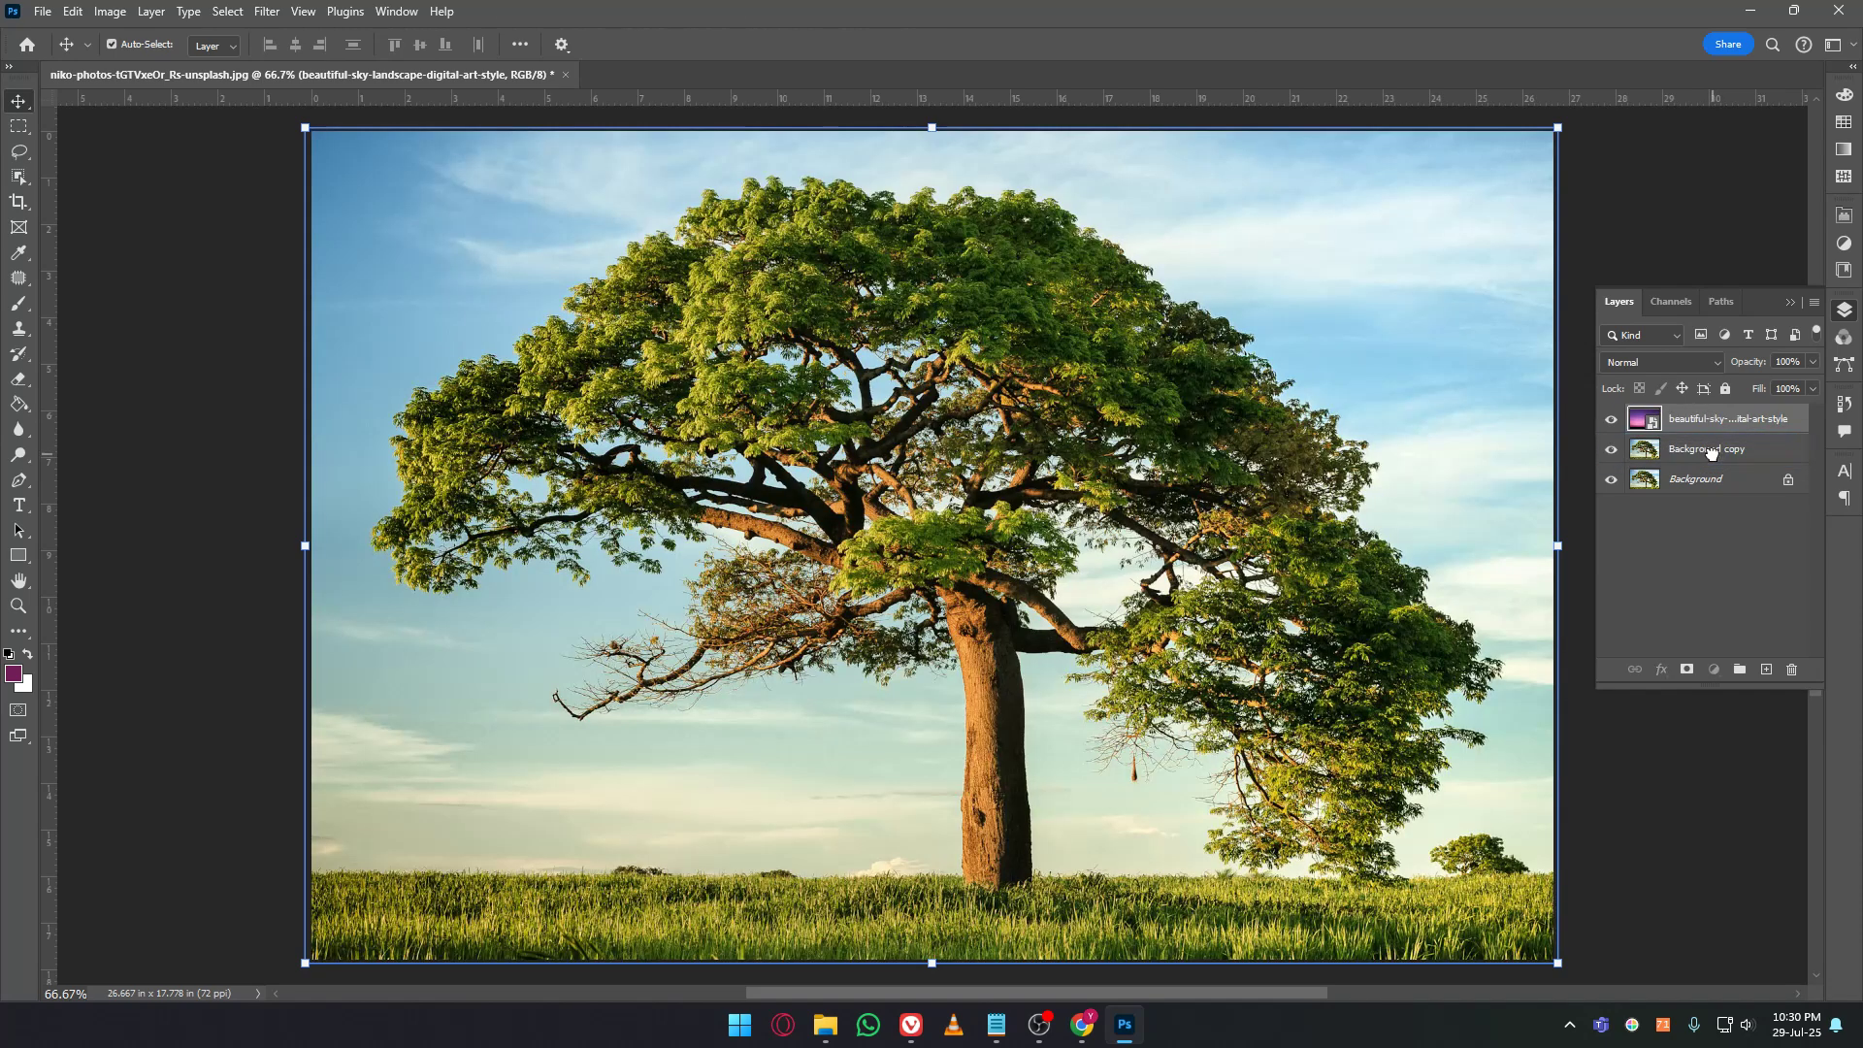
left_click(1612, 480)
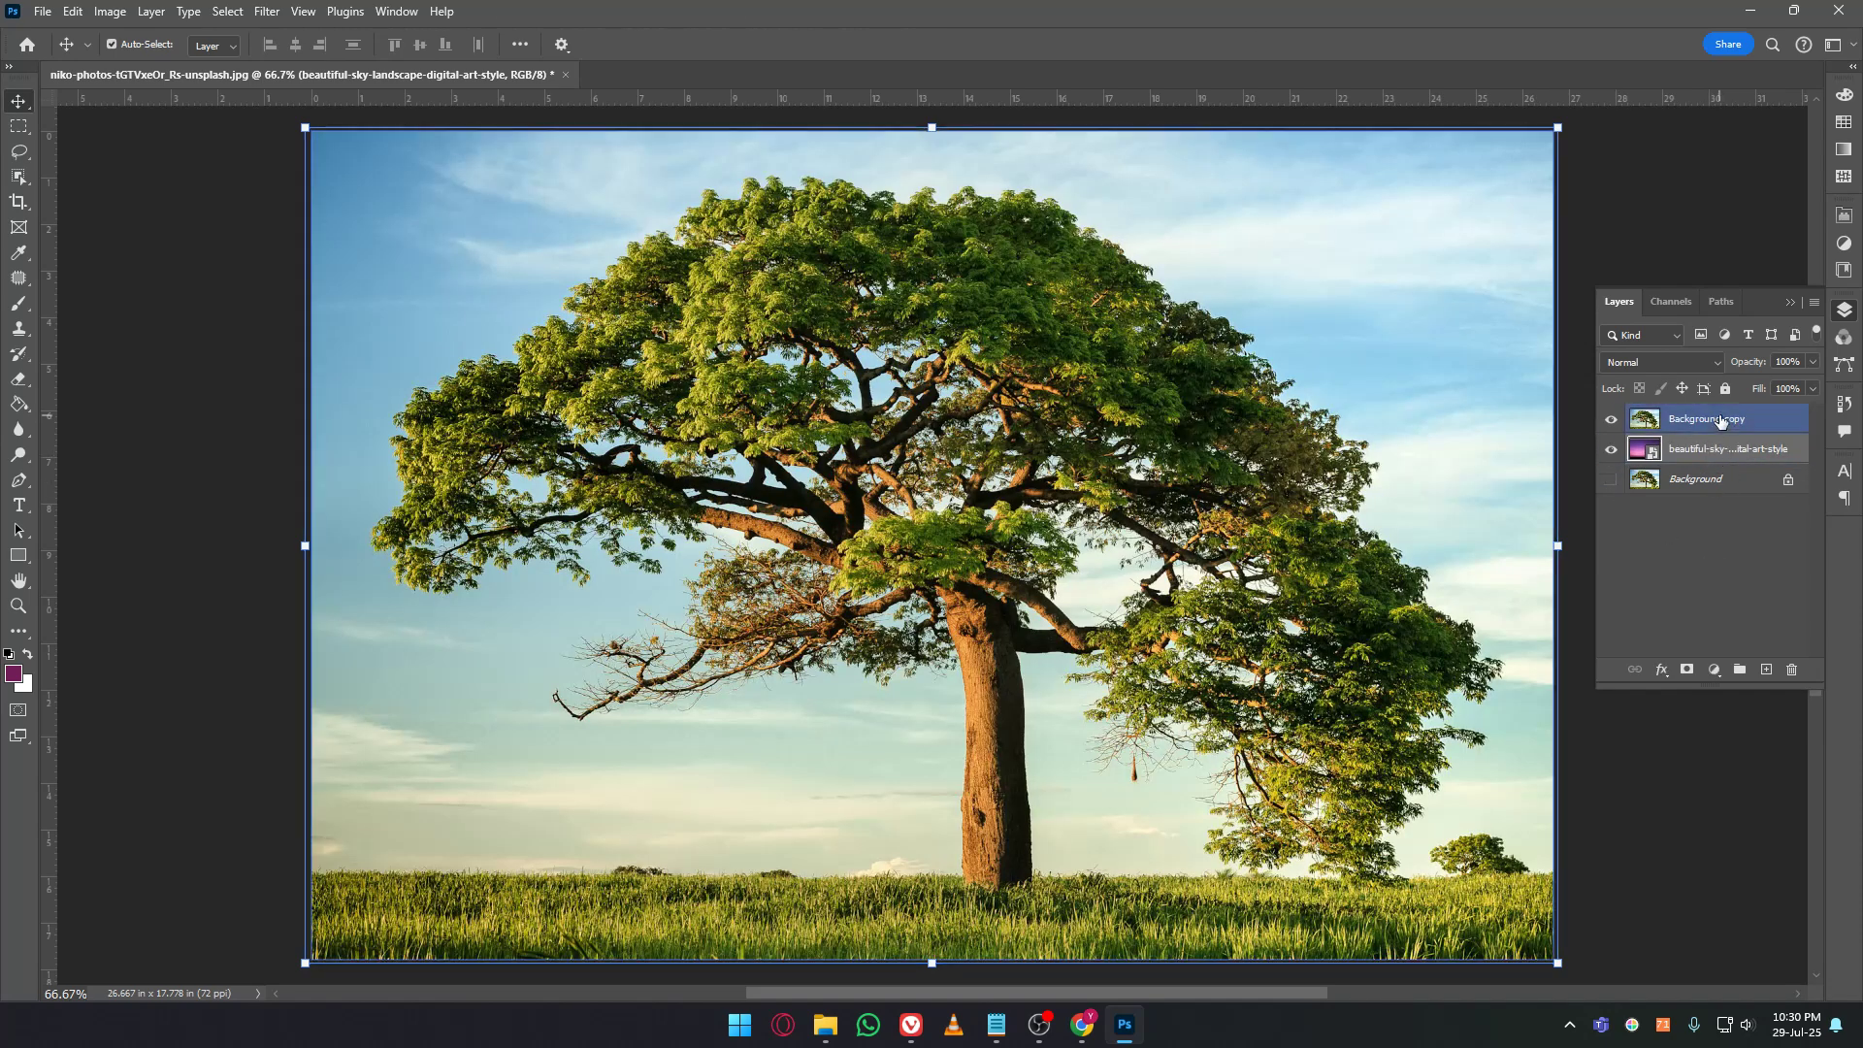
In the Background copy's blending options, lower the Current Layer white point of Blend If Gray to 95, keeping the tree in view.
left_click(1719, 419)
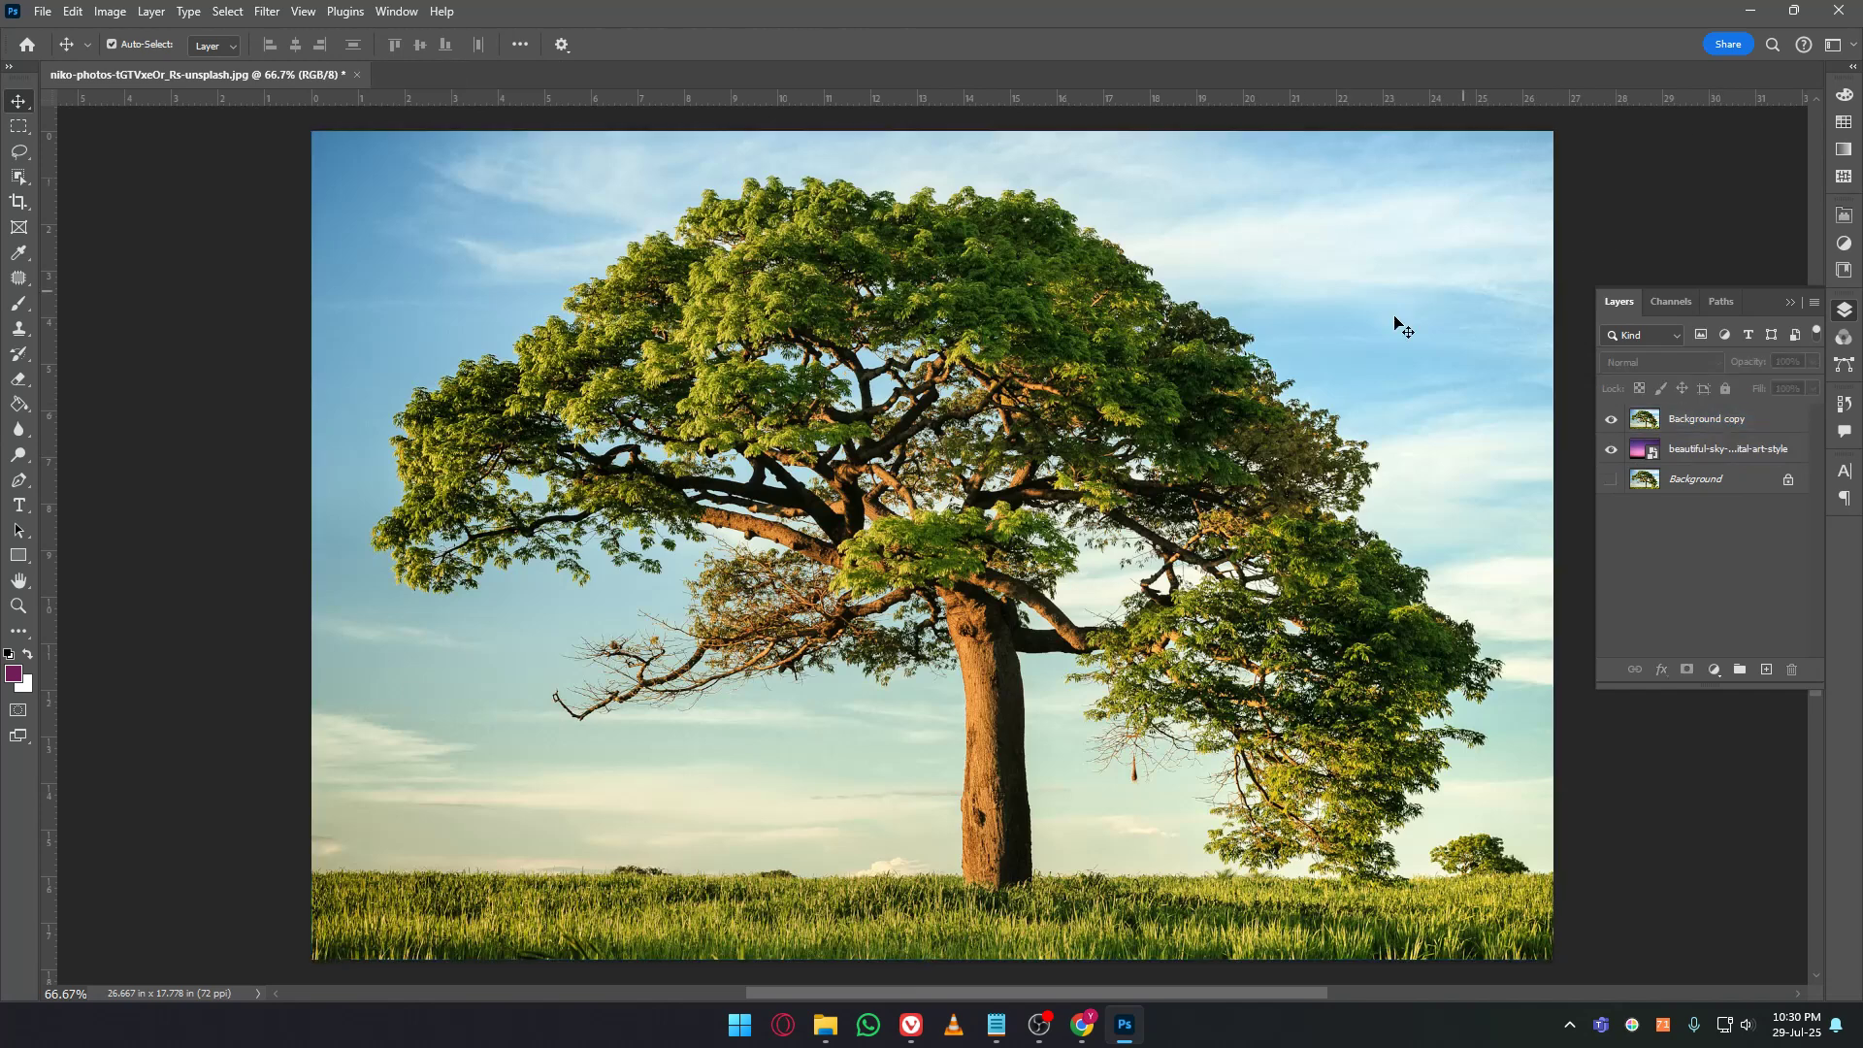
double_click(1791, 420)
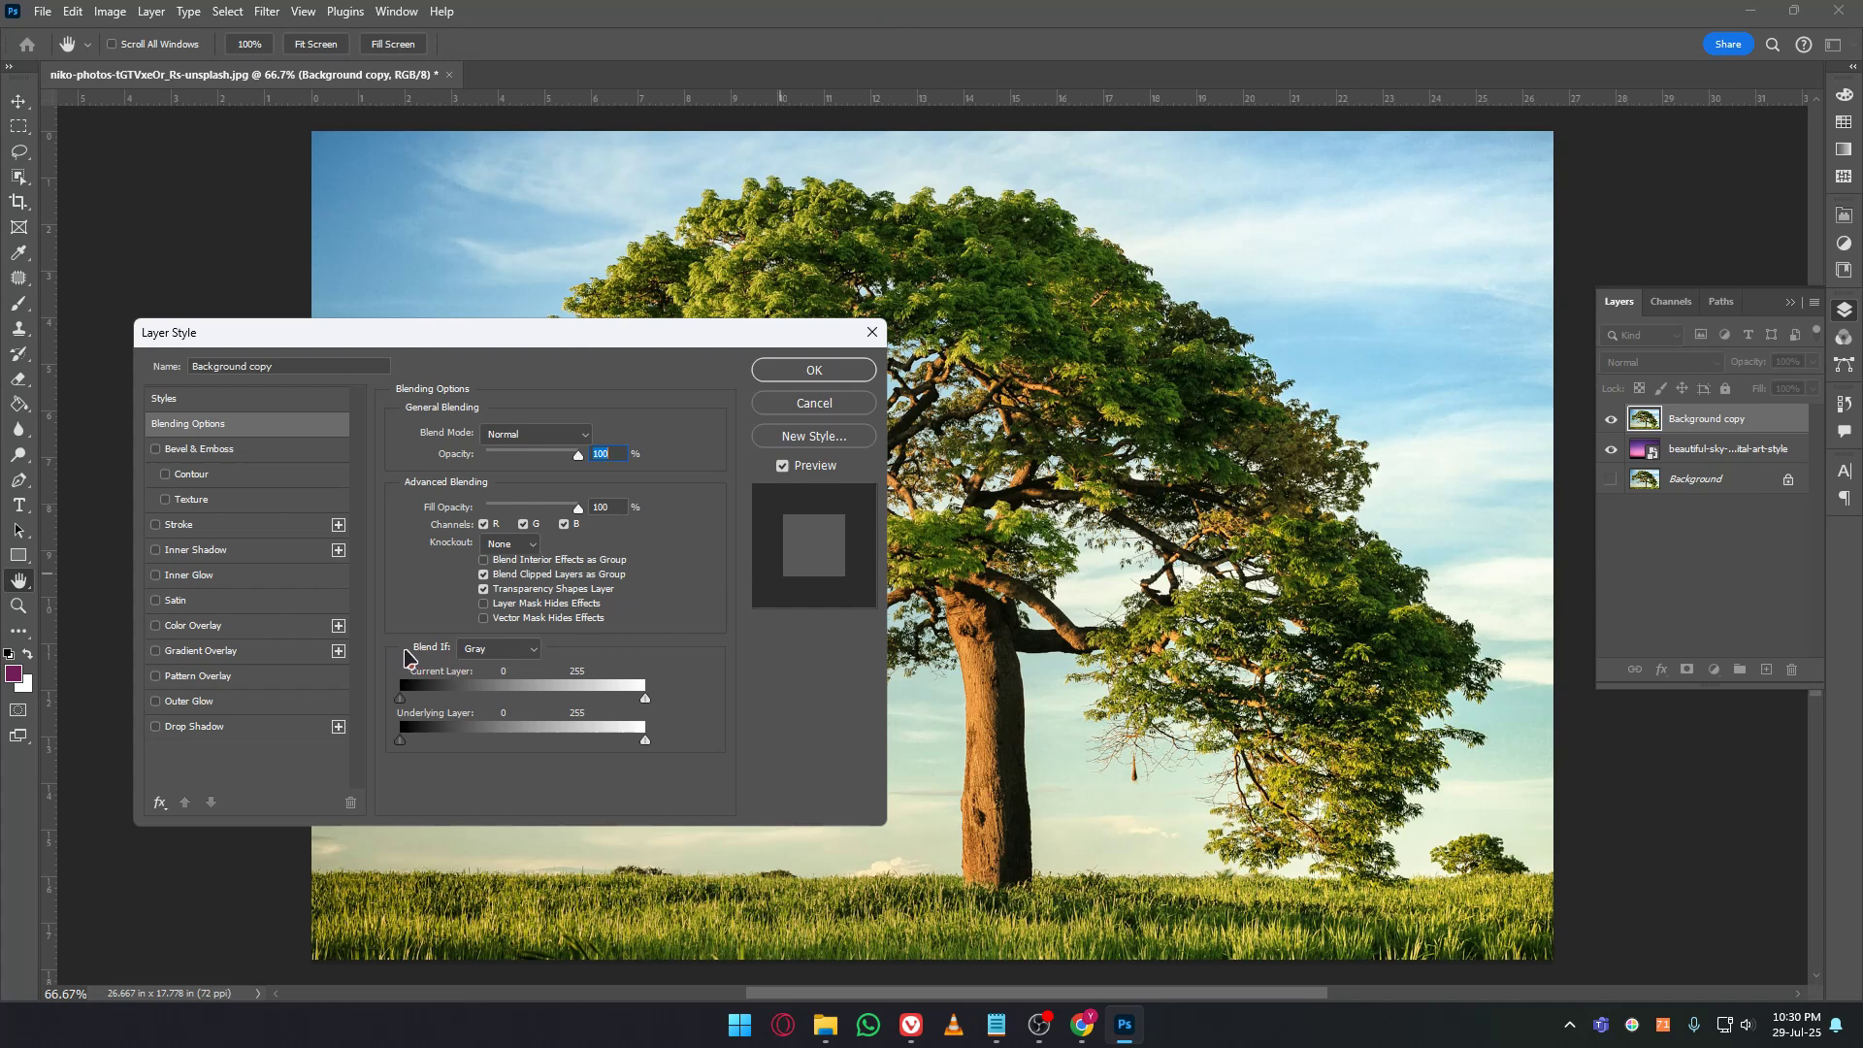
left_click_drag(519, 351, 1304, 468)
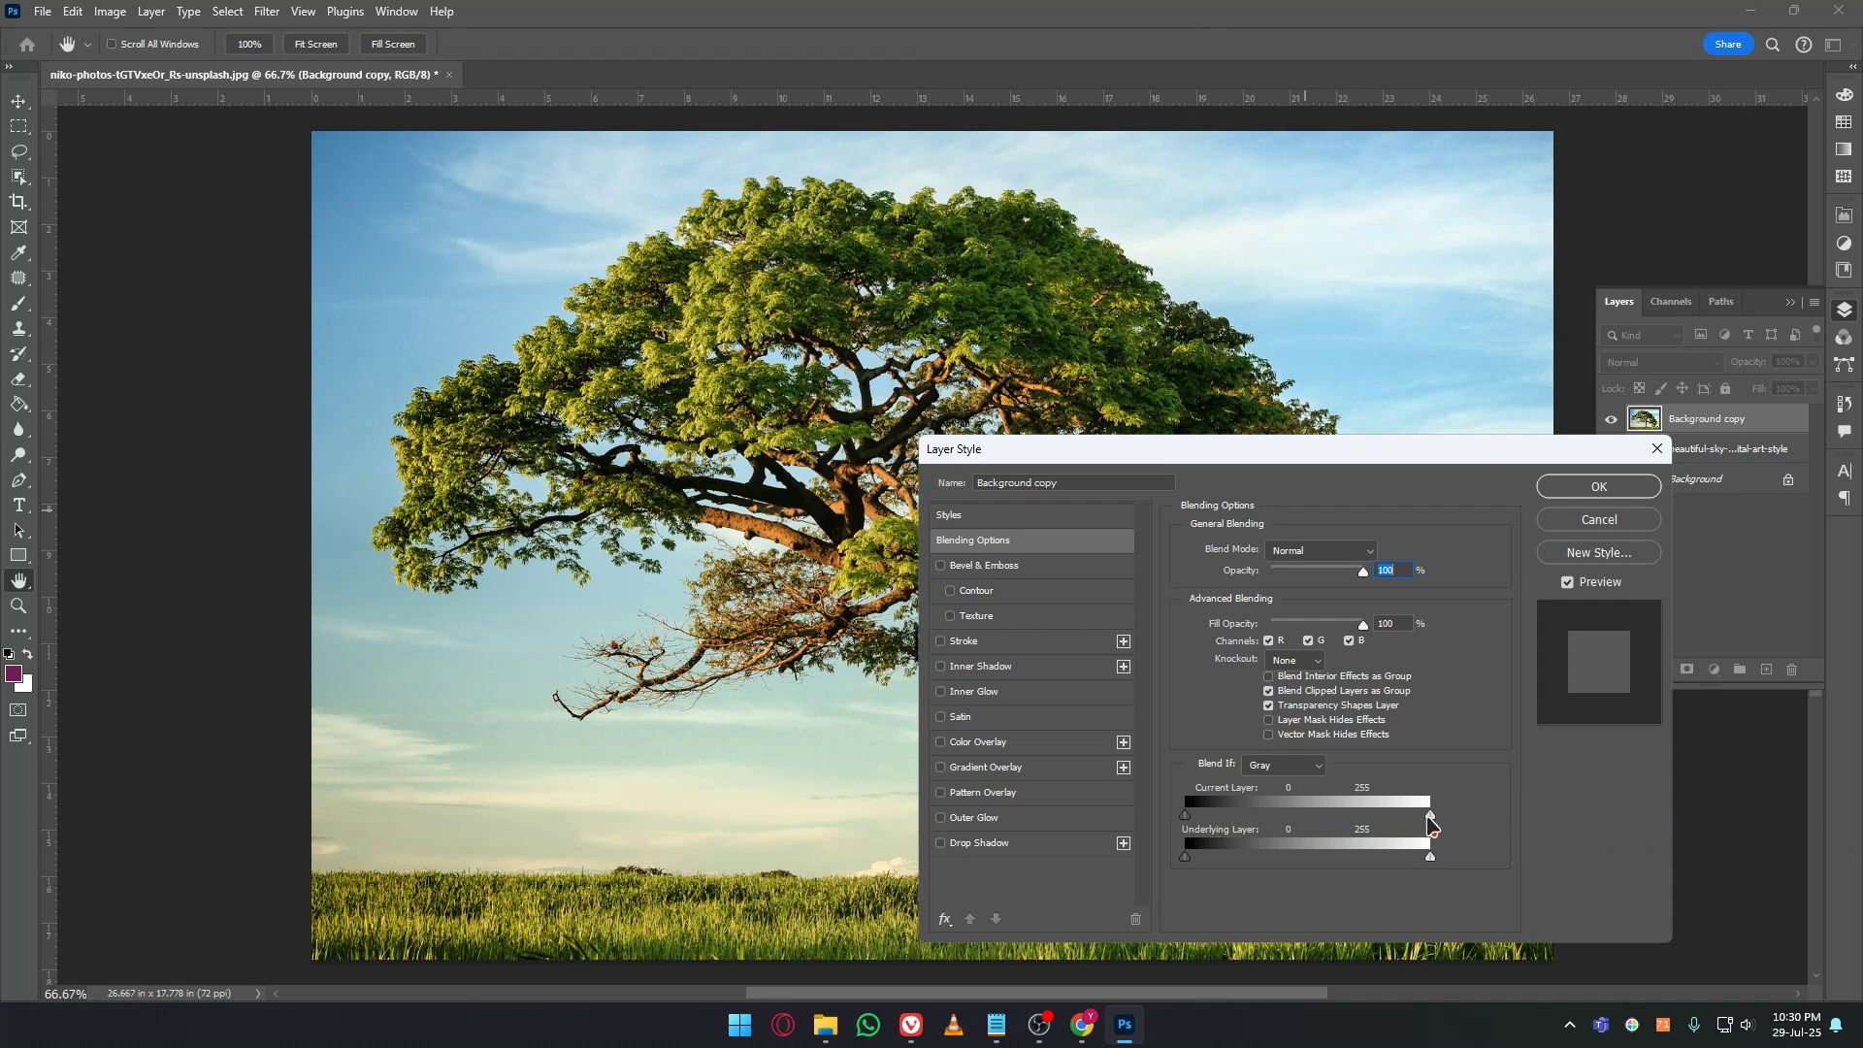
left_click_drag(1432, 821, 1280, 826)
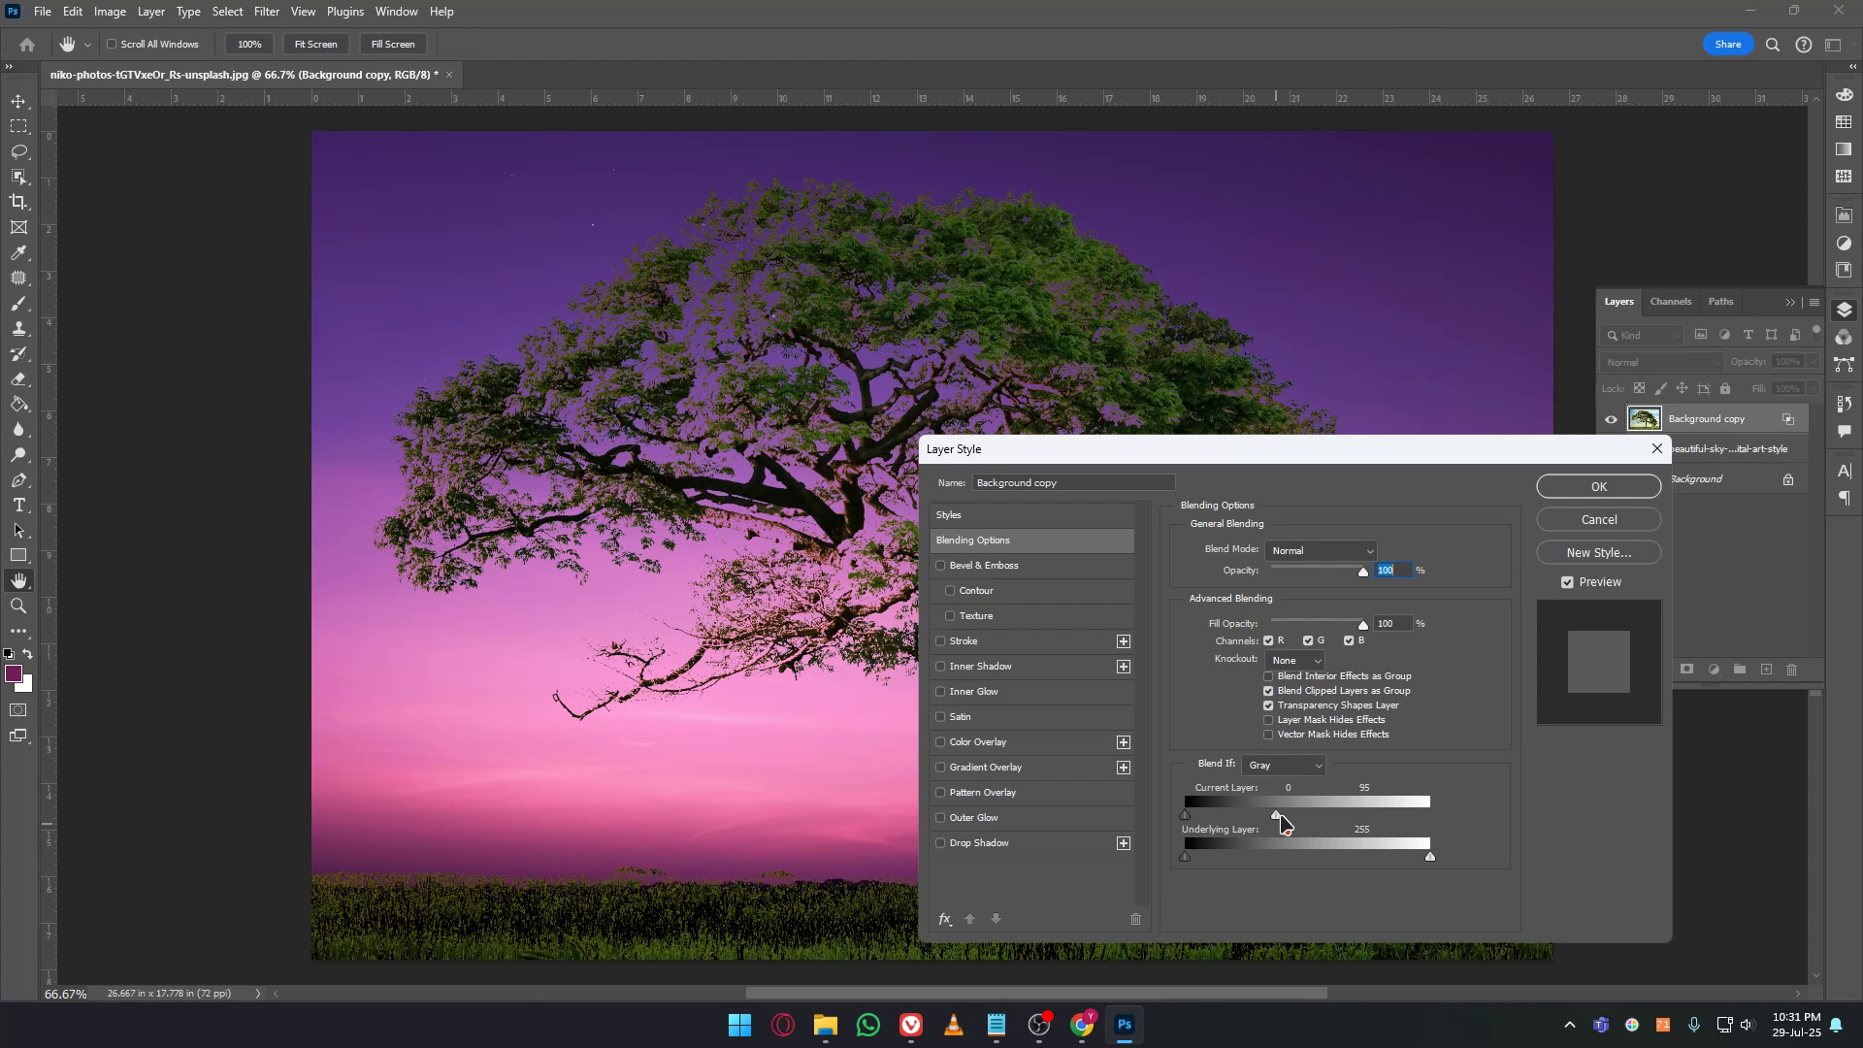
left_click_drag(1256, 455, 1686, 870)
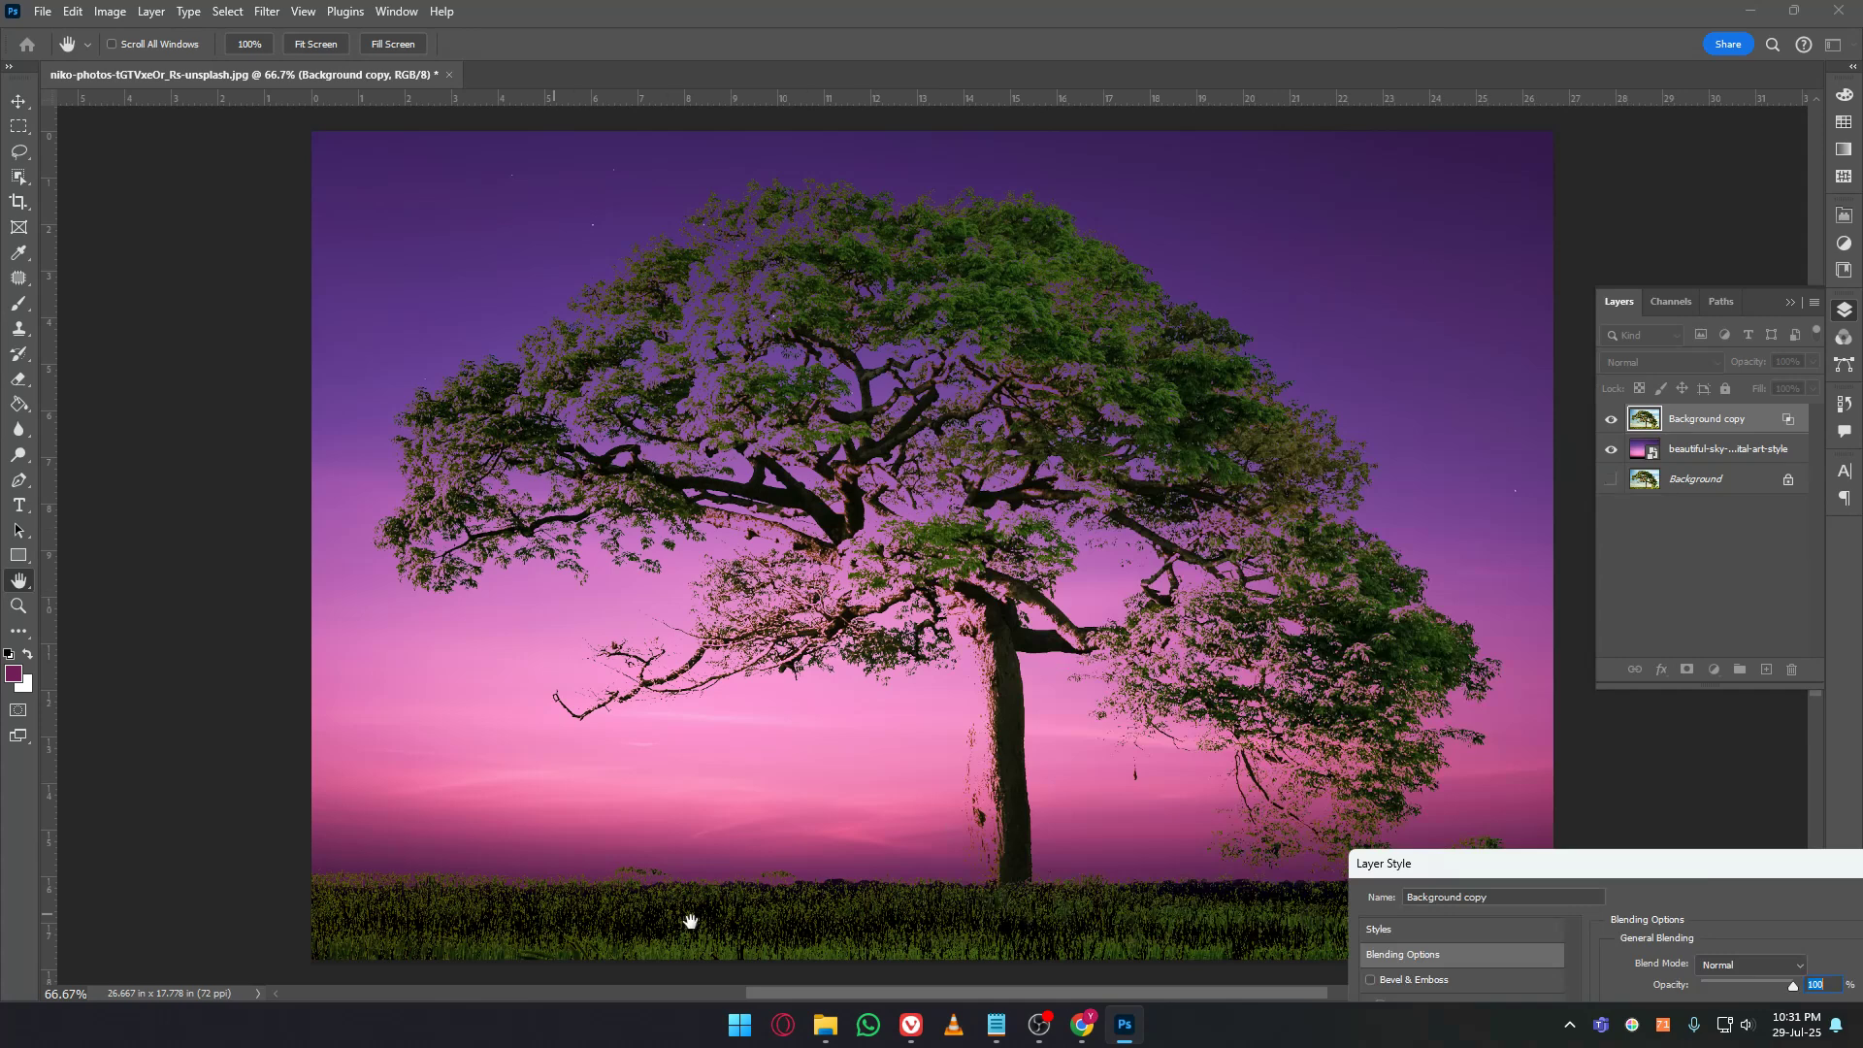
left_click_drag(1582, 873, 1298, 386)
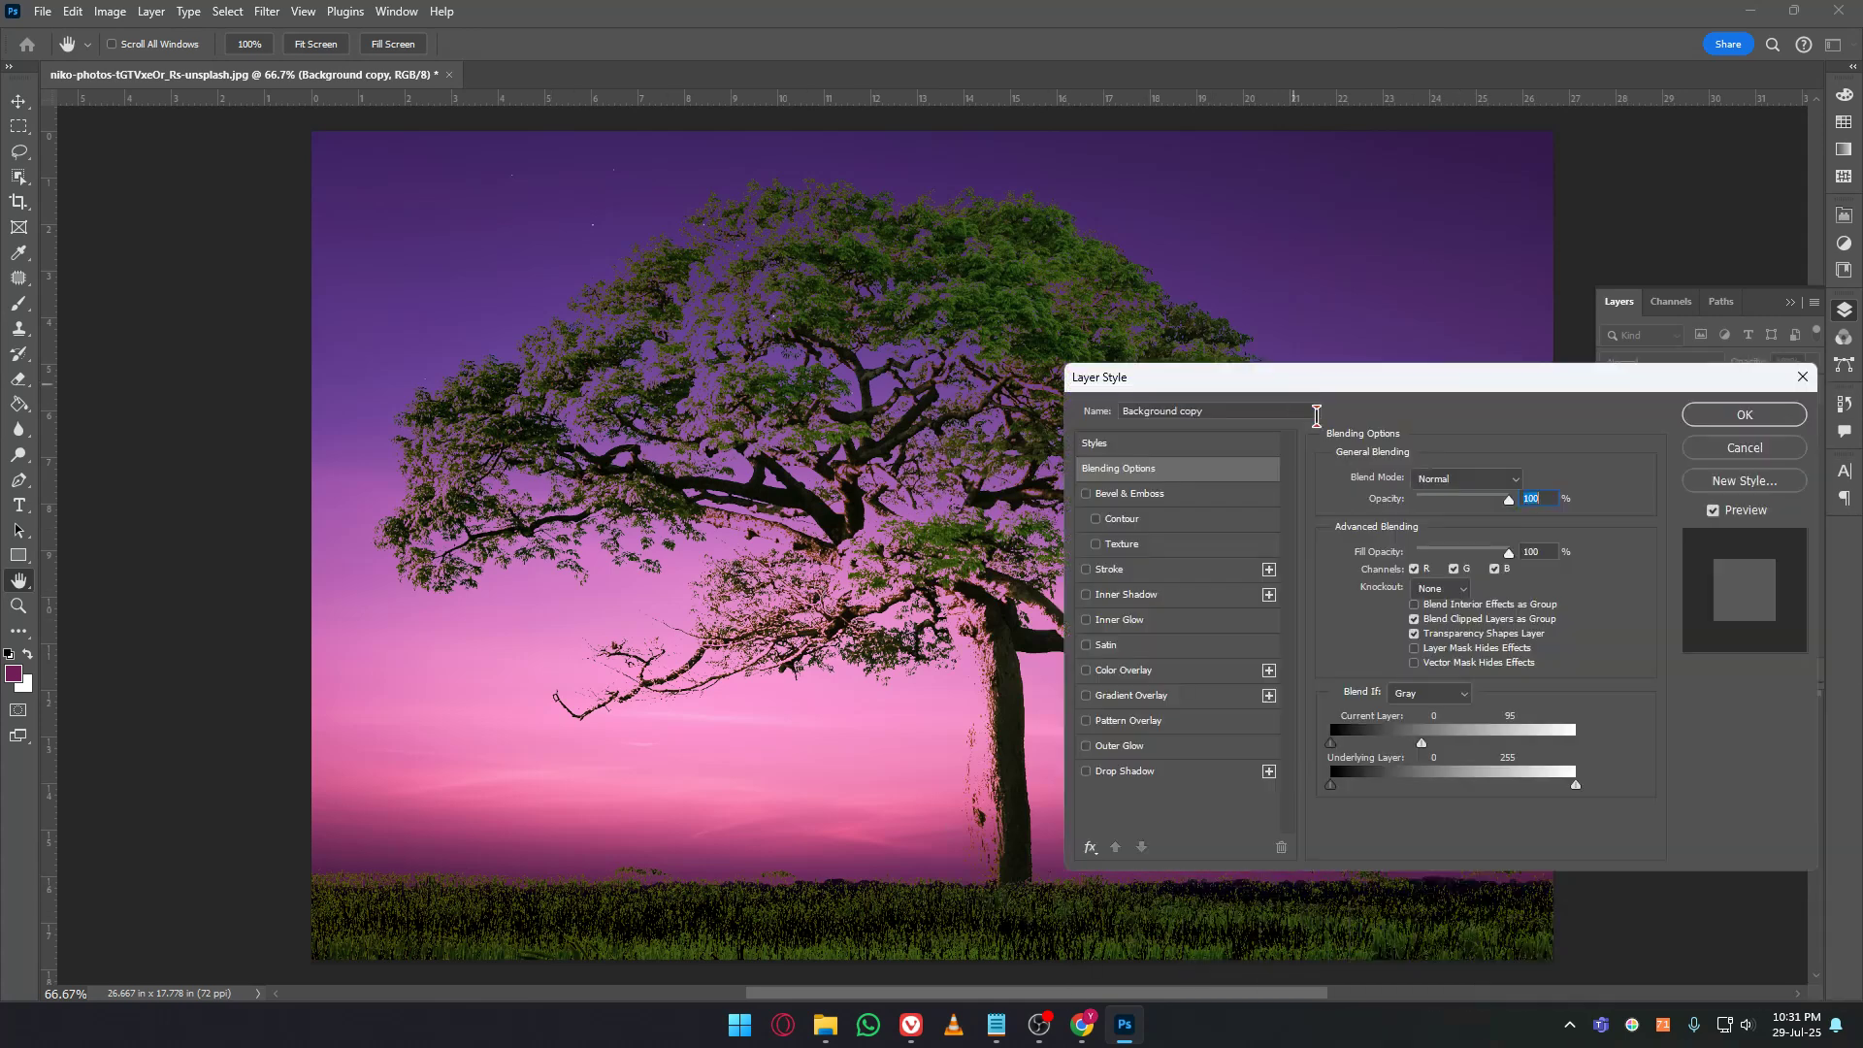
Return the Current Layer range of Blend If Gray to 0–255, testing a black point of 90 along the way.
left_click_drag(1423, 743, 1630, 759)
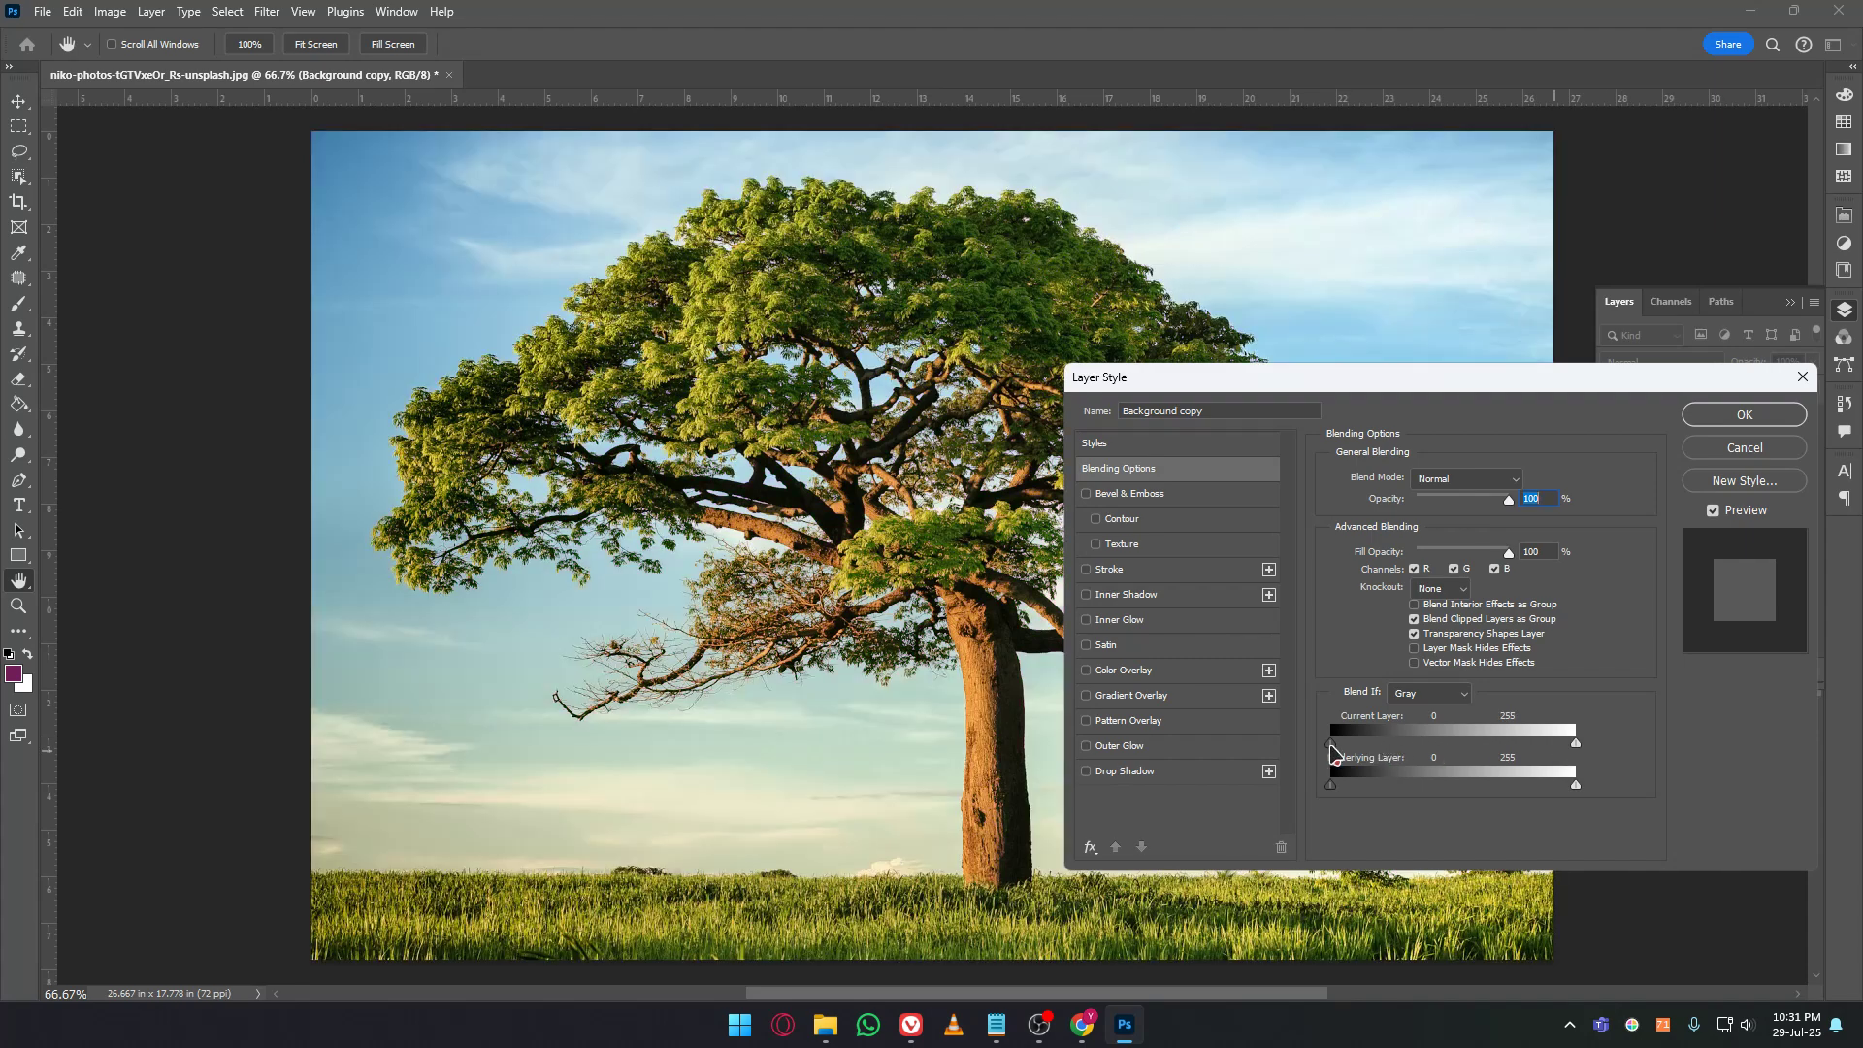
left_click_drag(1330, 749, 1419, 747)
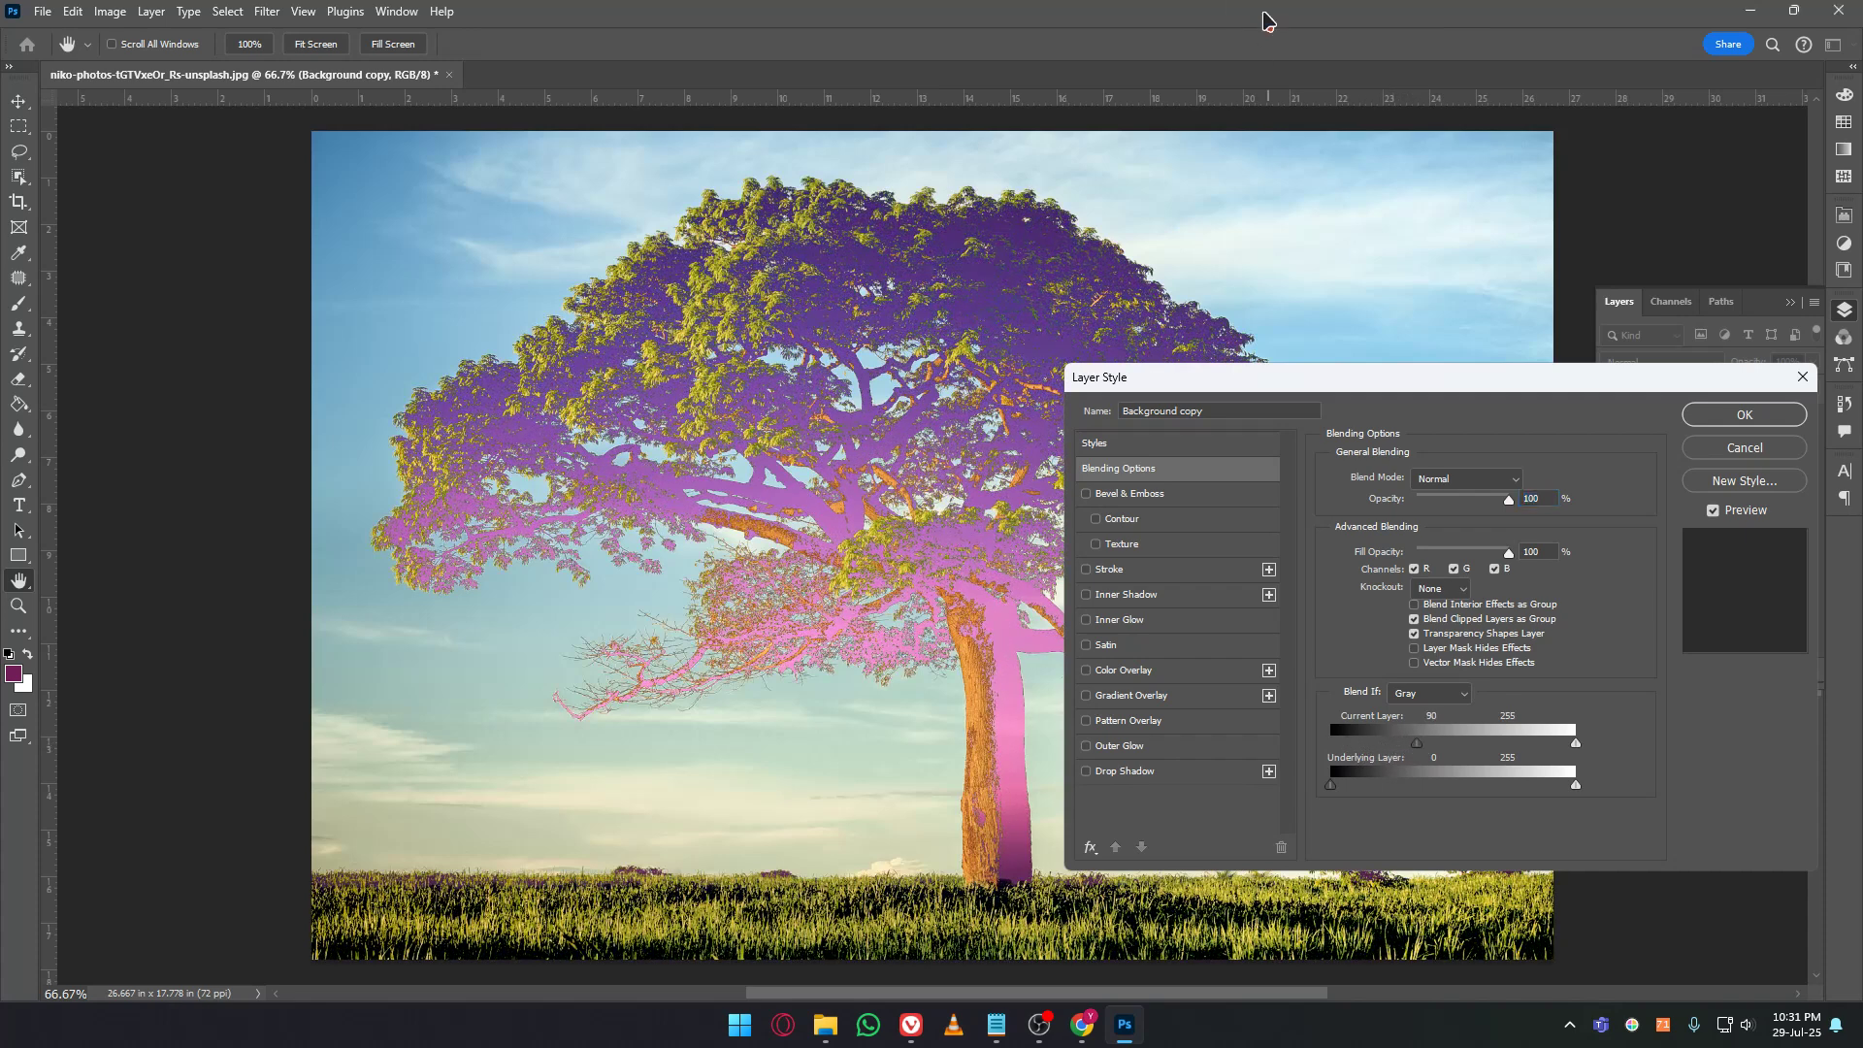
left_click_drag(1535, 389, 1780, 639)
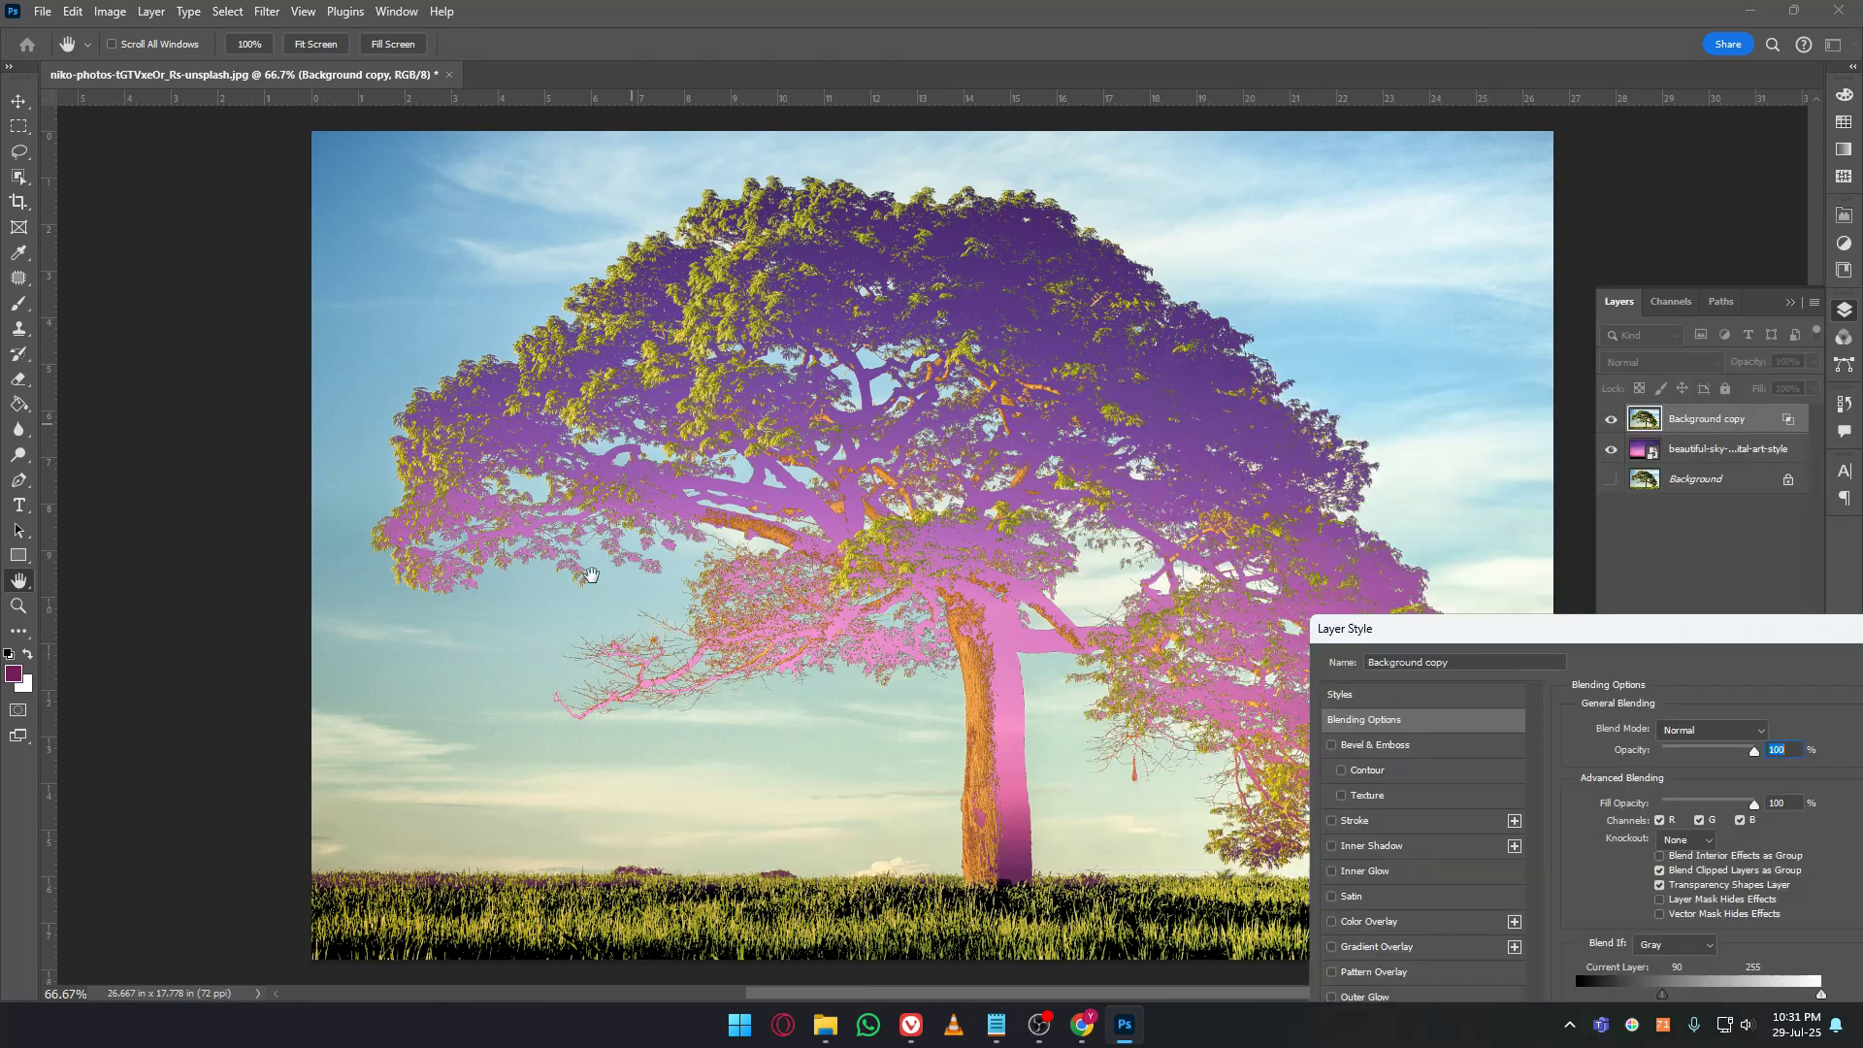
left_click_drag(1511, 629, 1153, 293)
left_click_drag(1303, 658, 1151, 677)
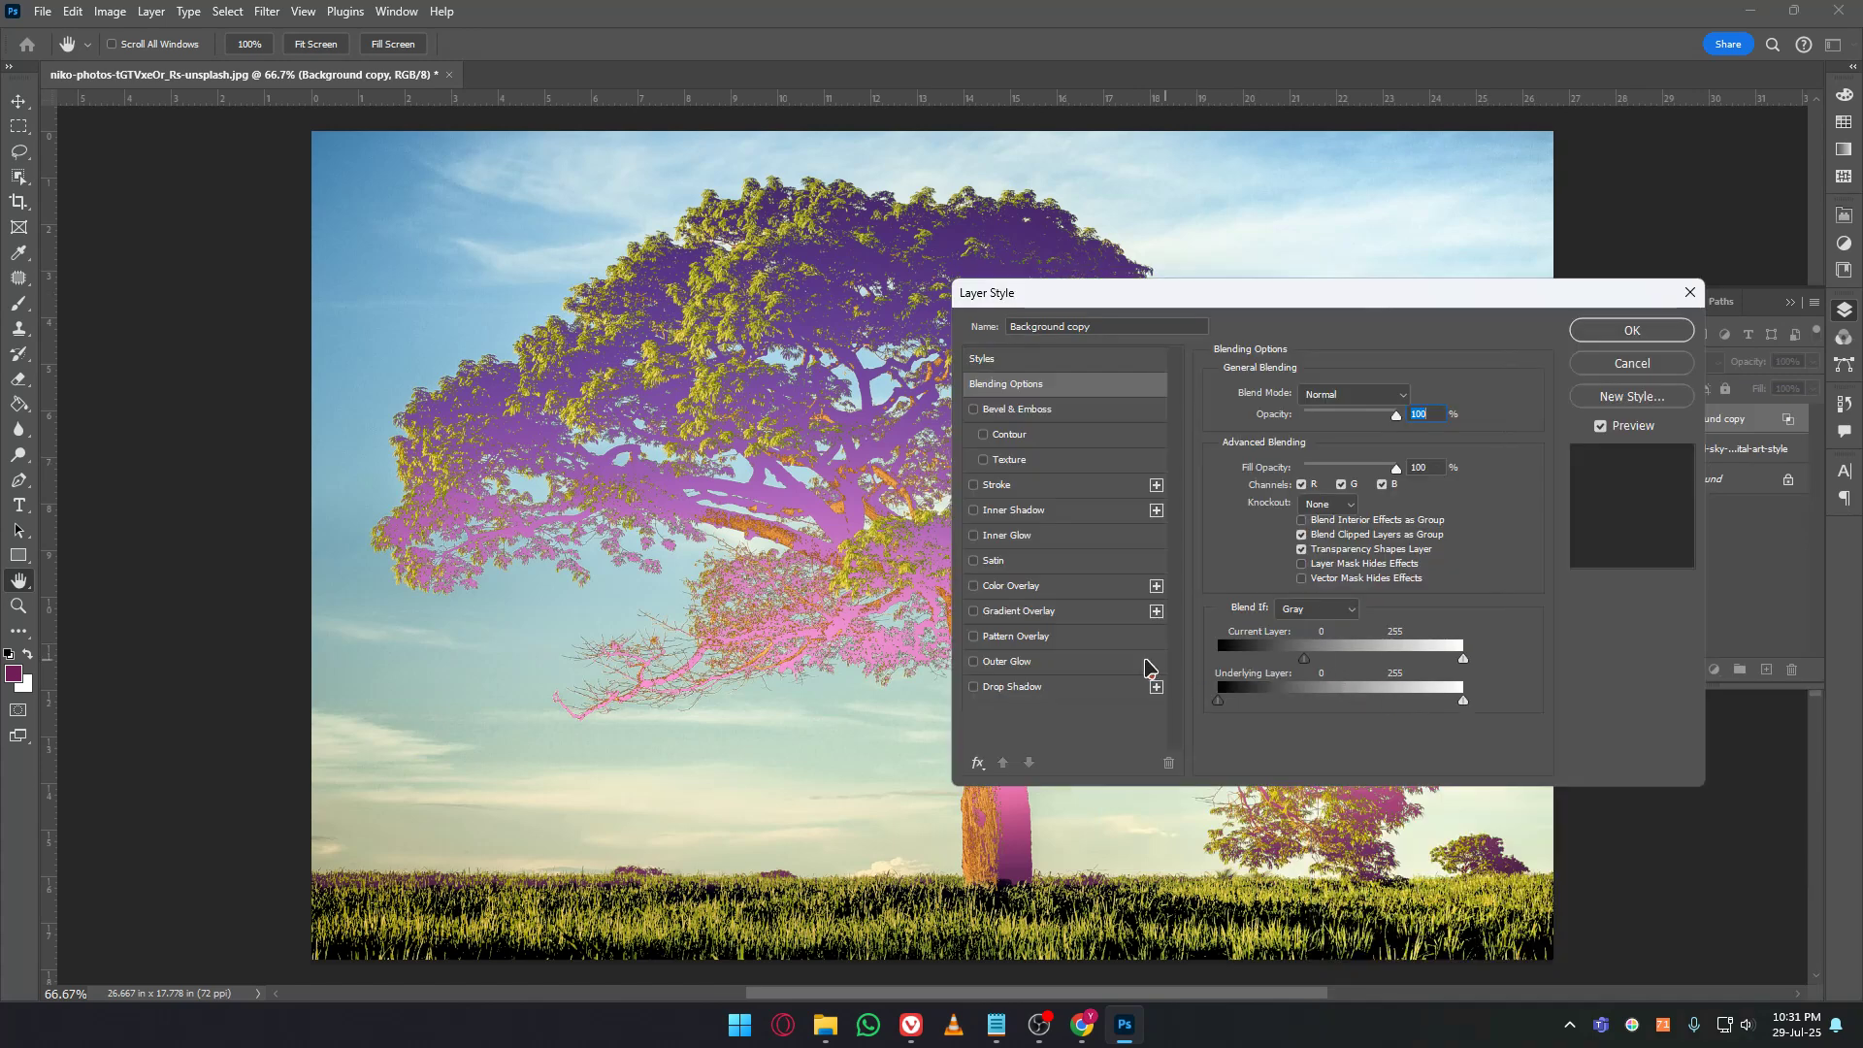
left_click_drag(1327, 294, 1508, 692)
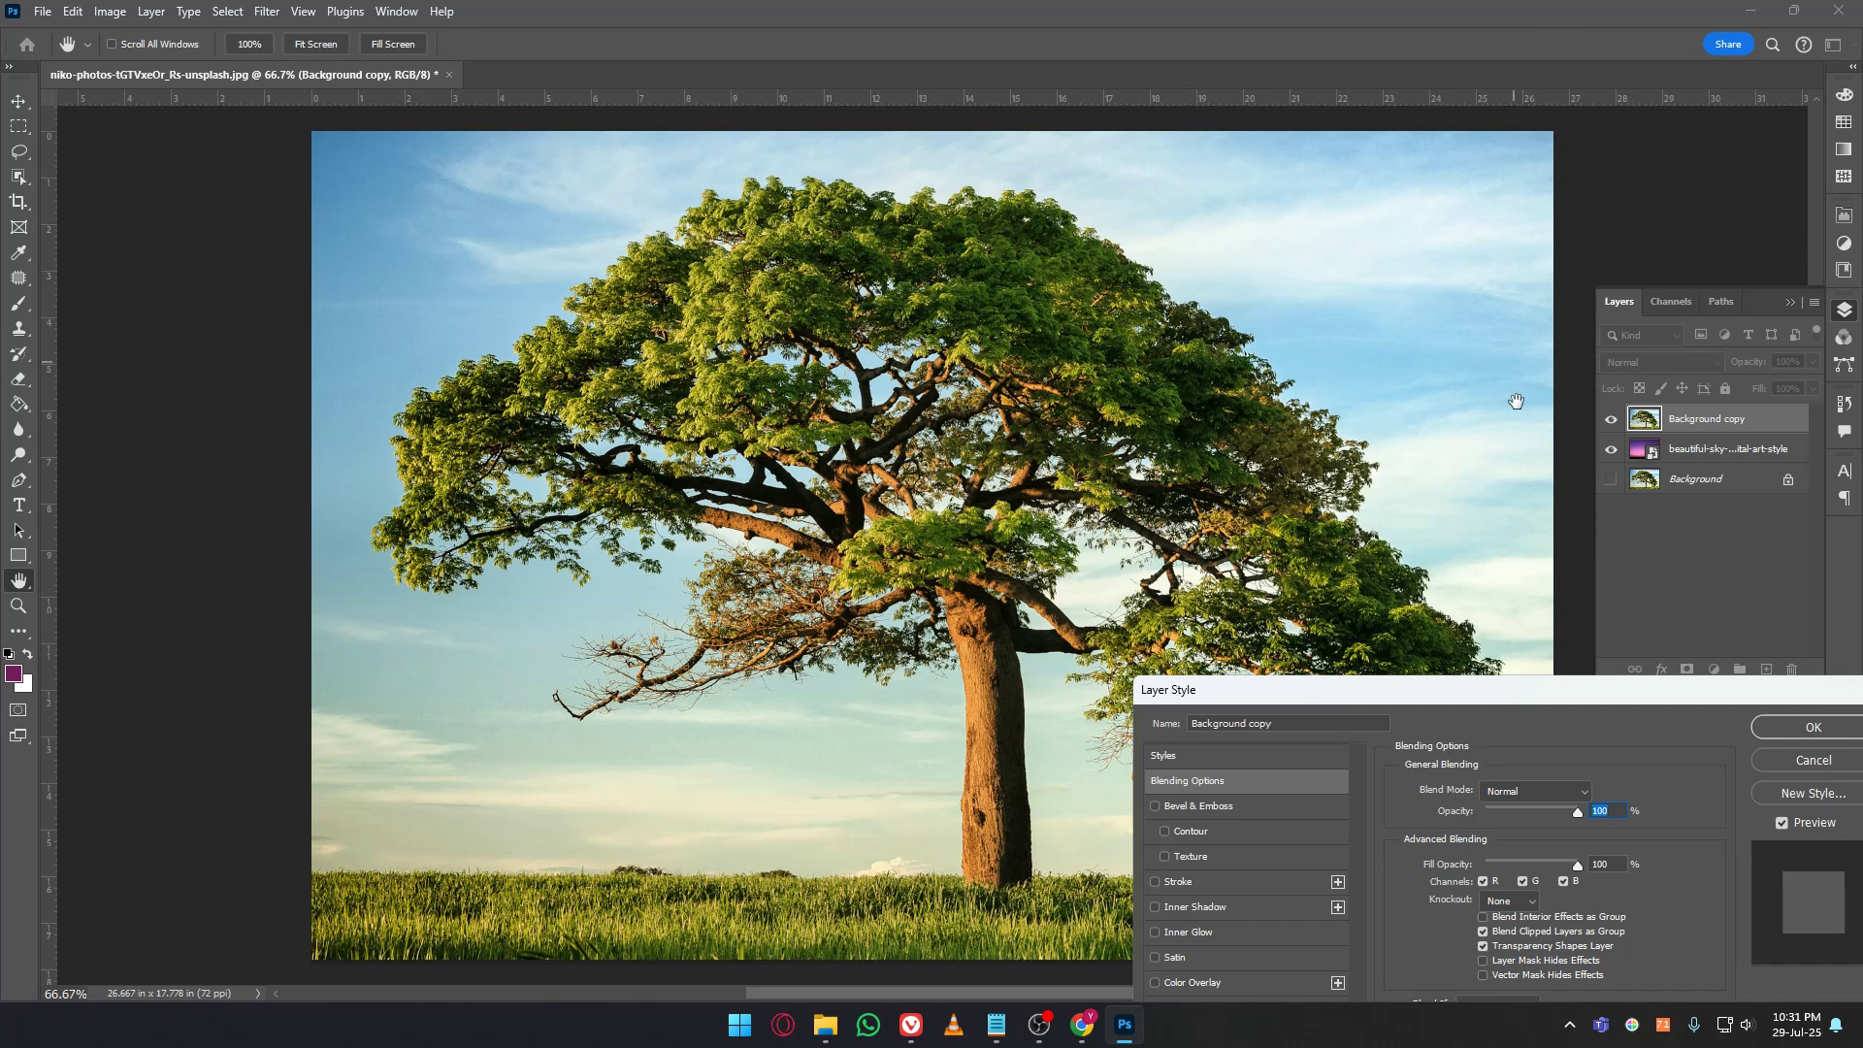
left_click_drag(1534, 690, 1358, 301)
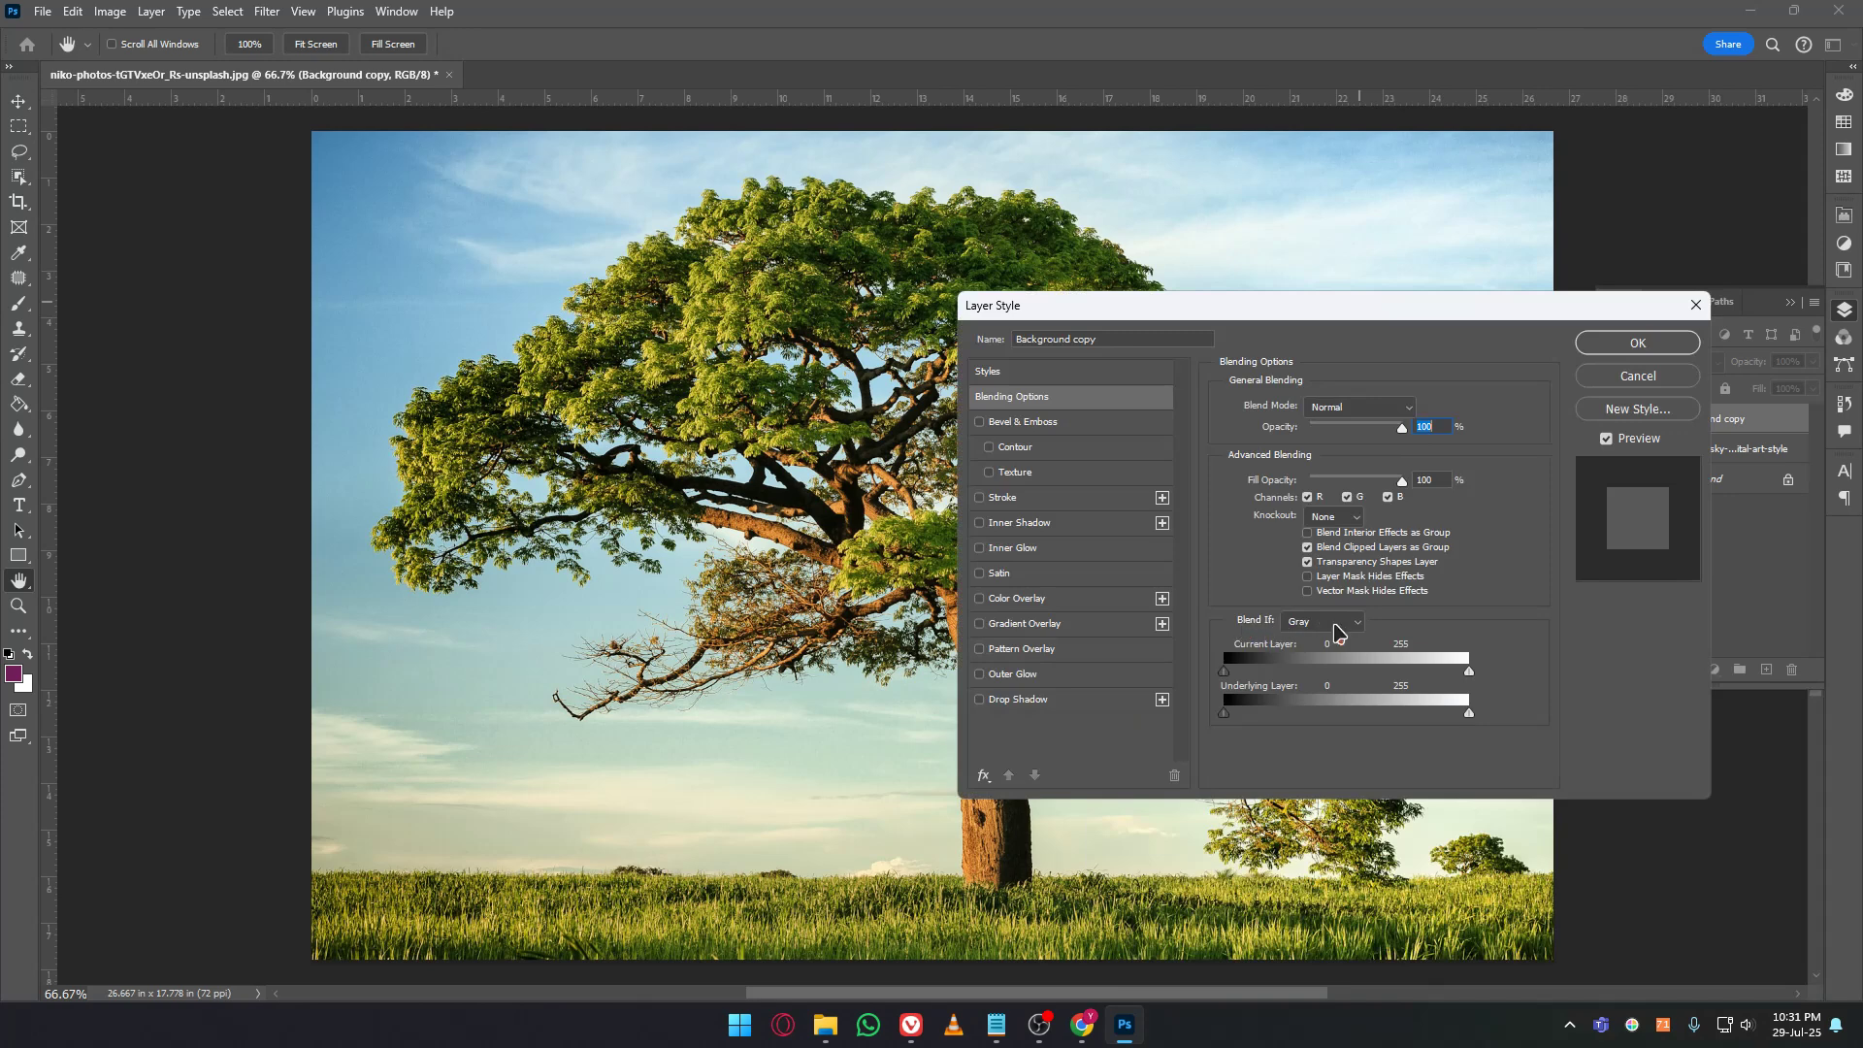
Set Blend If to Blue, lower the Current Layer white point to 126, split its slider slightly for a softer transition, and apply.
left_click(1303, 625)
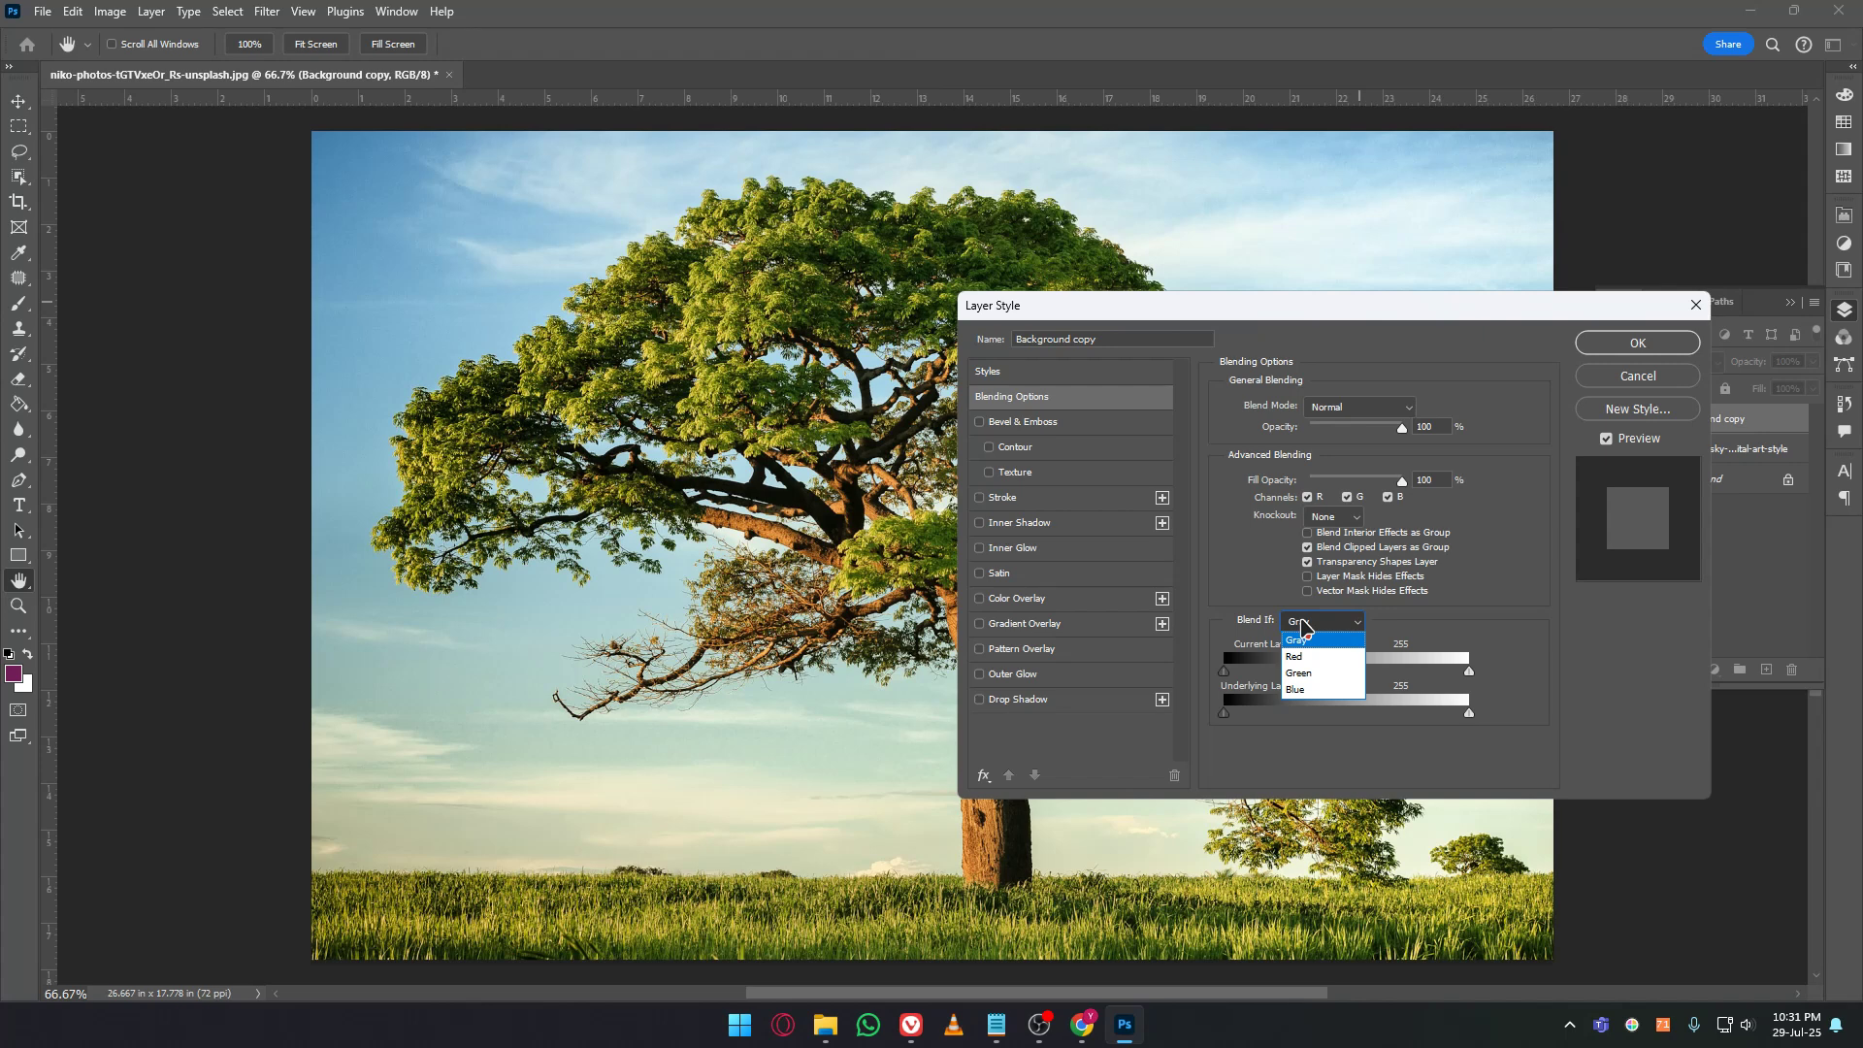
left_click(1328, 690)
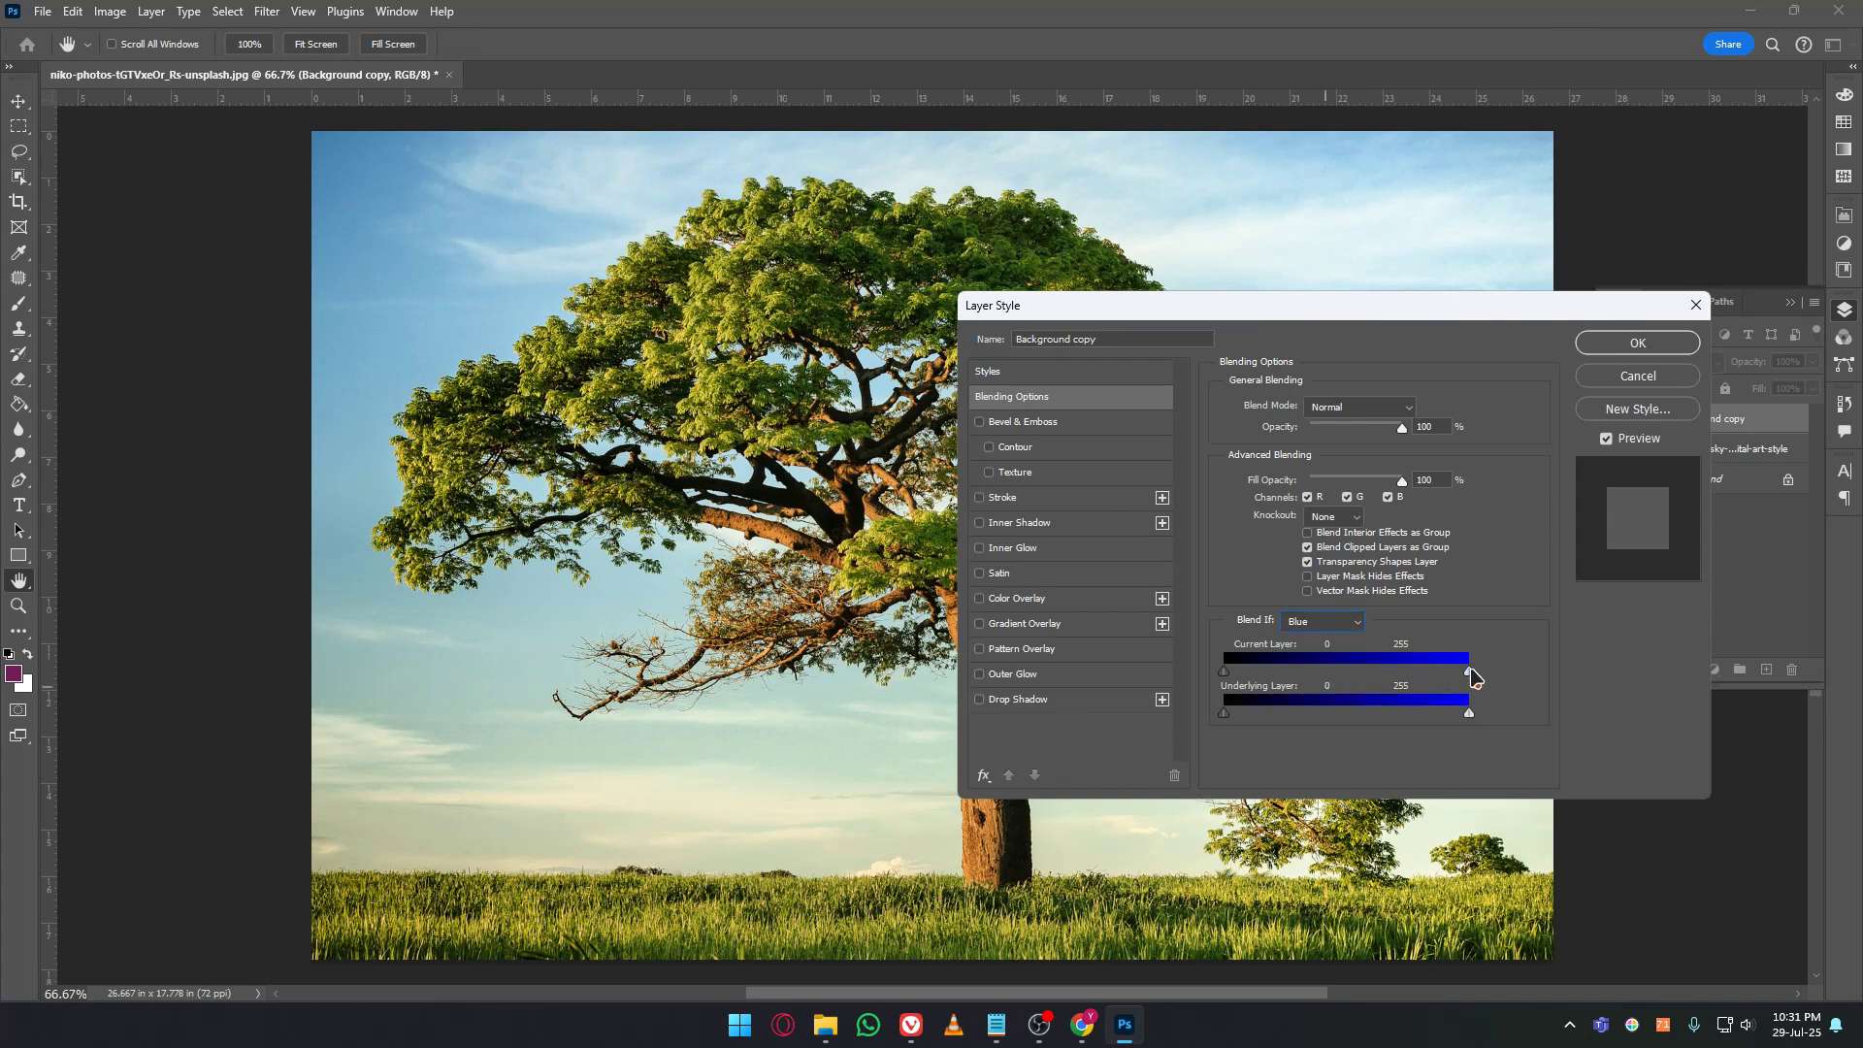
left_click_drag(1468, 672, 1347, 679)
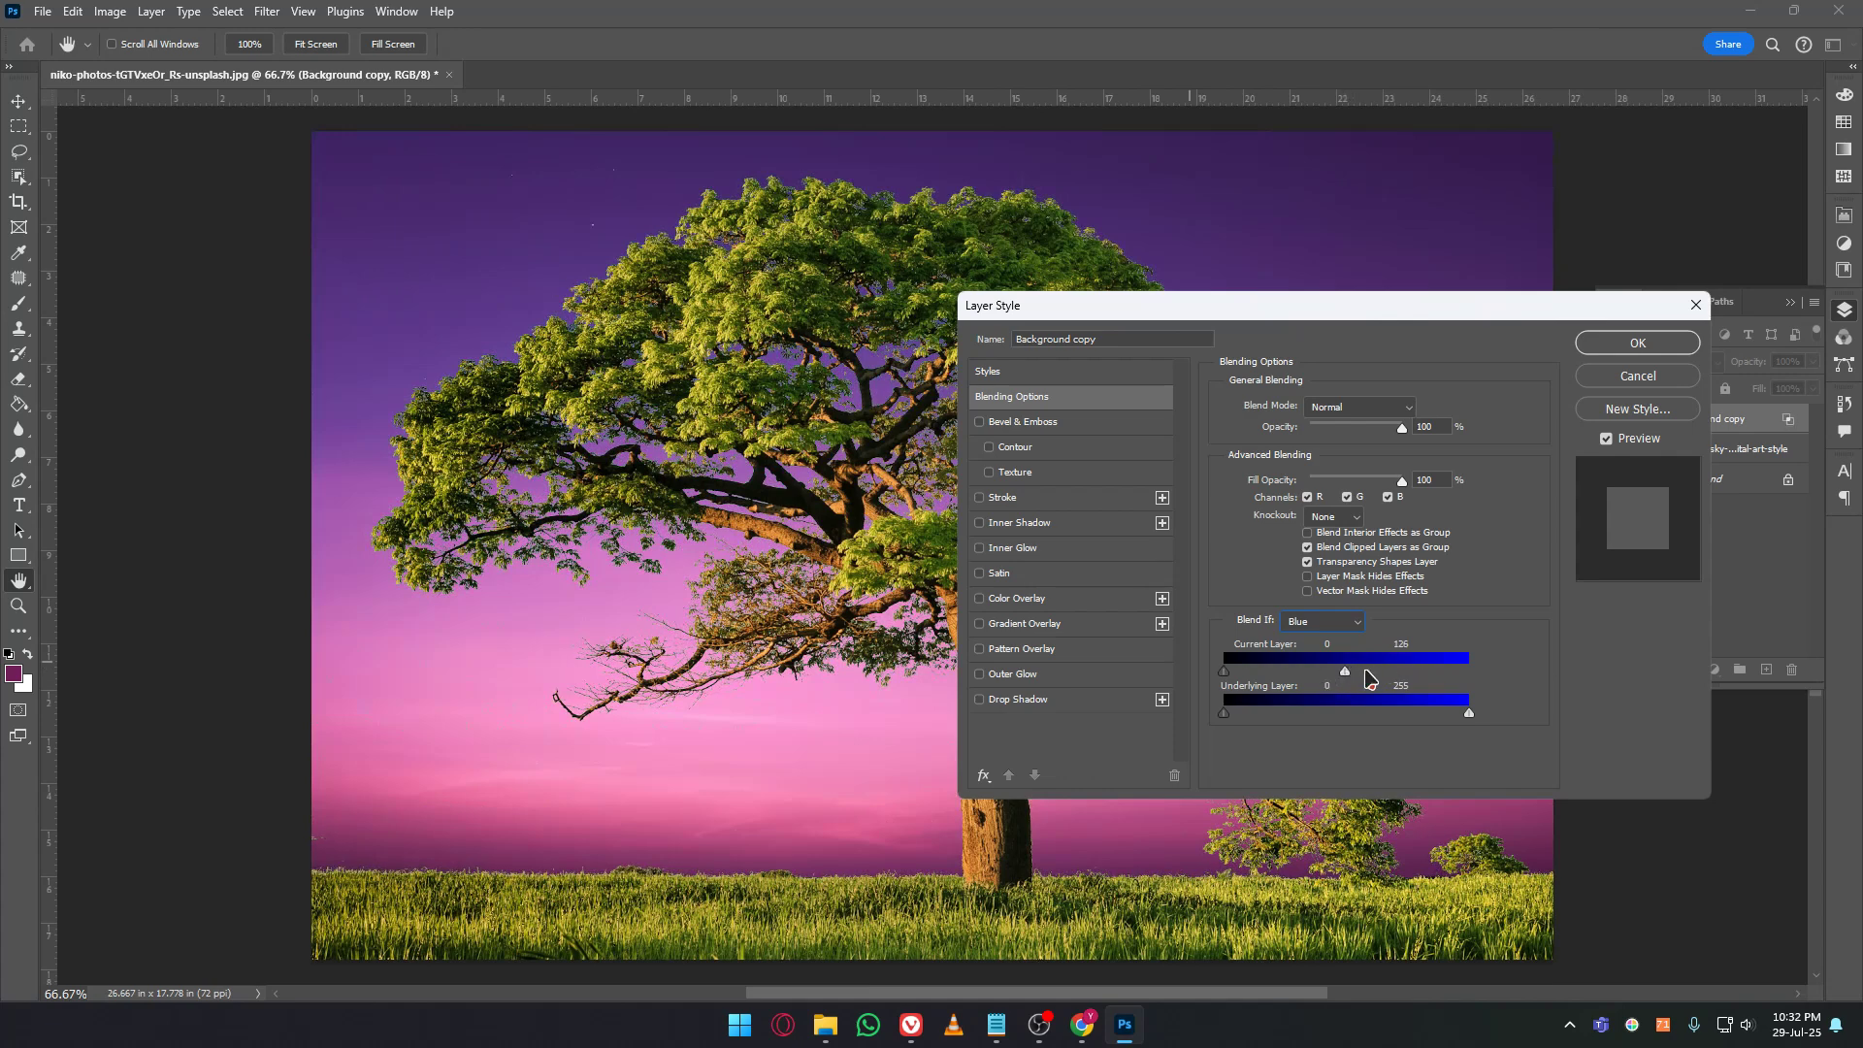
left_click(1344, 671, "alt")
key("alt")
mouse_move(1346, 671)
left_mouse_down()
mouse_move(1331, 681)
mouse_move(1364, 671)
left_mouse_up()
left_click(1636, 342)
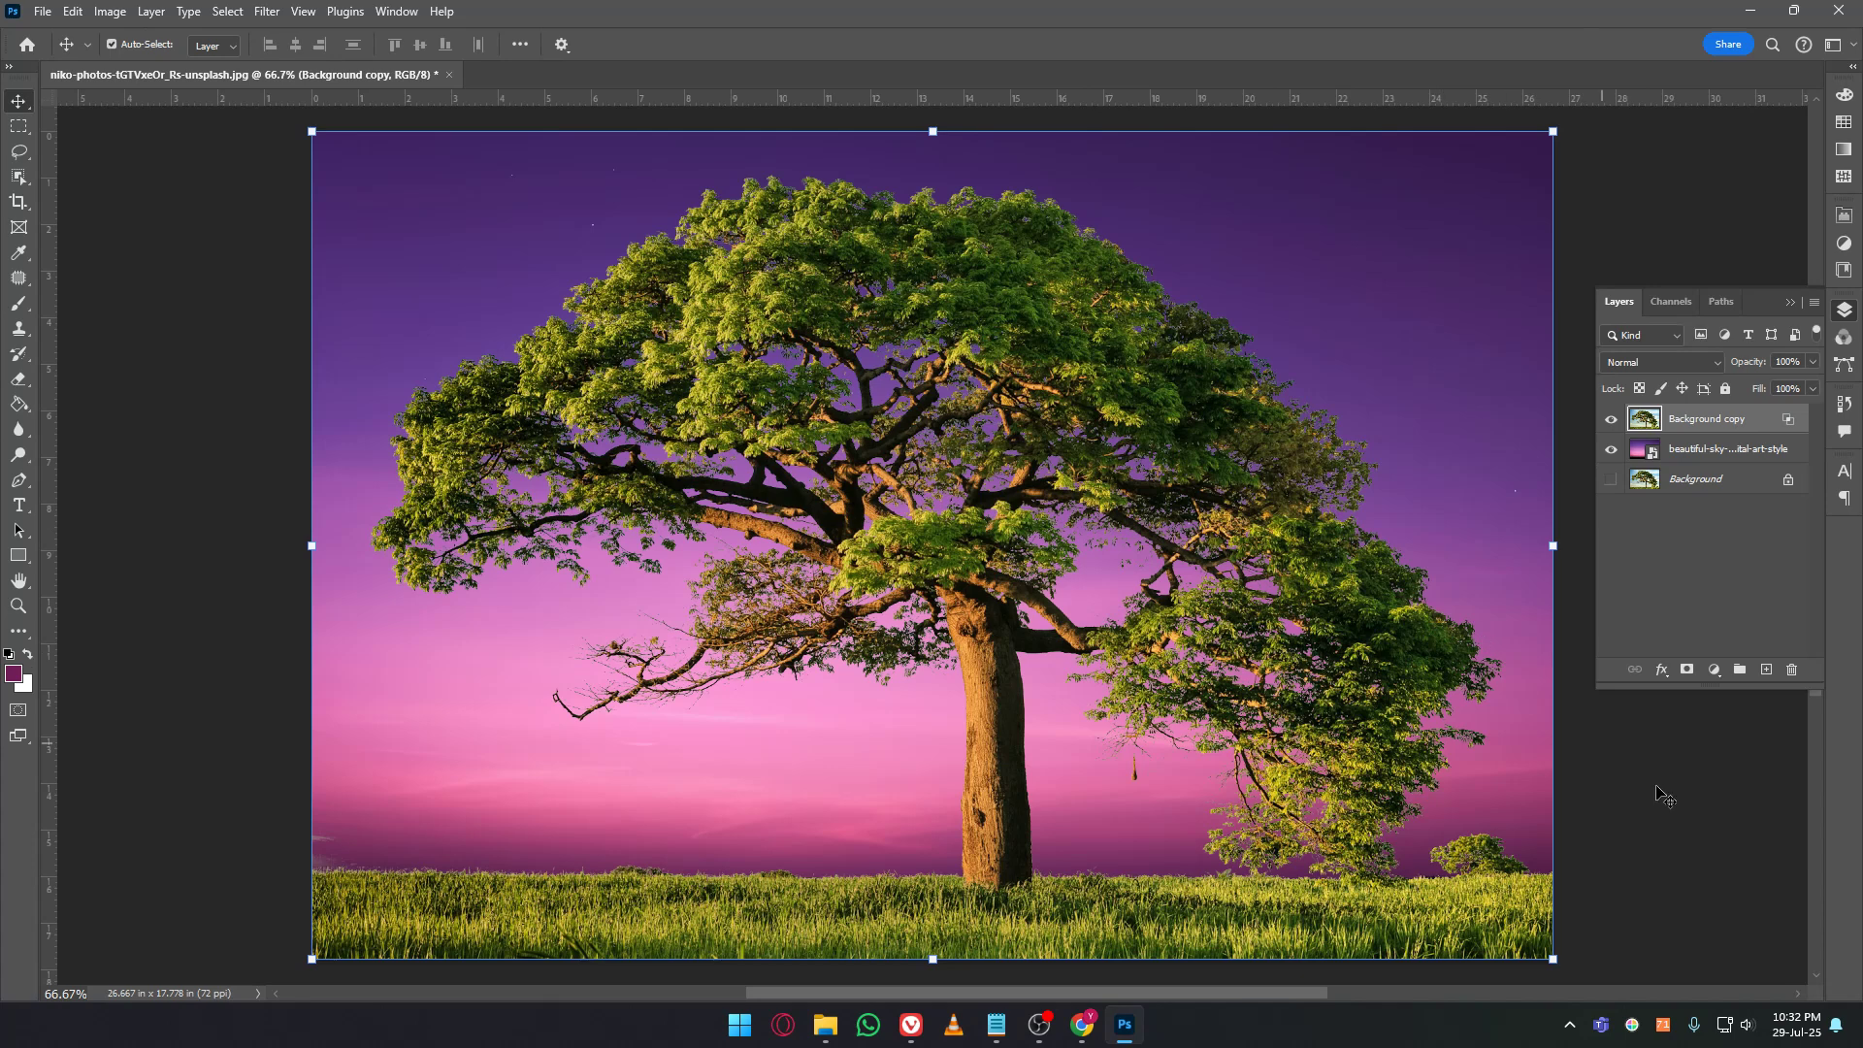
left_click(1692, 878)
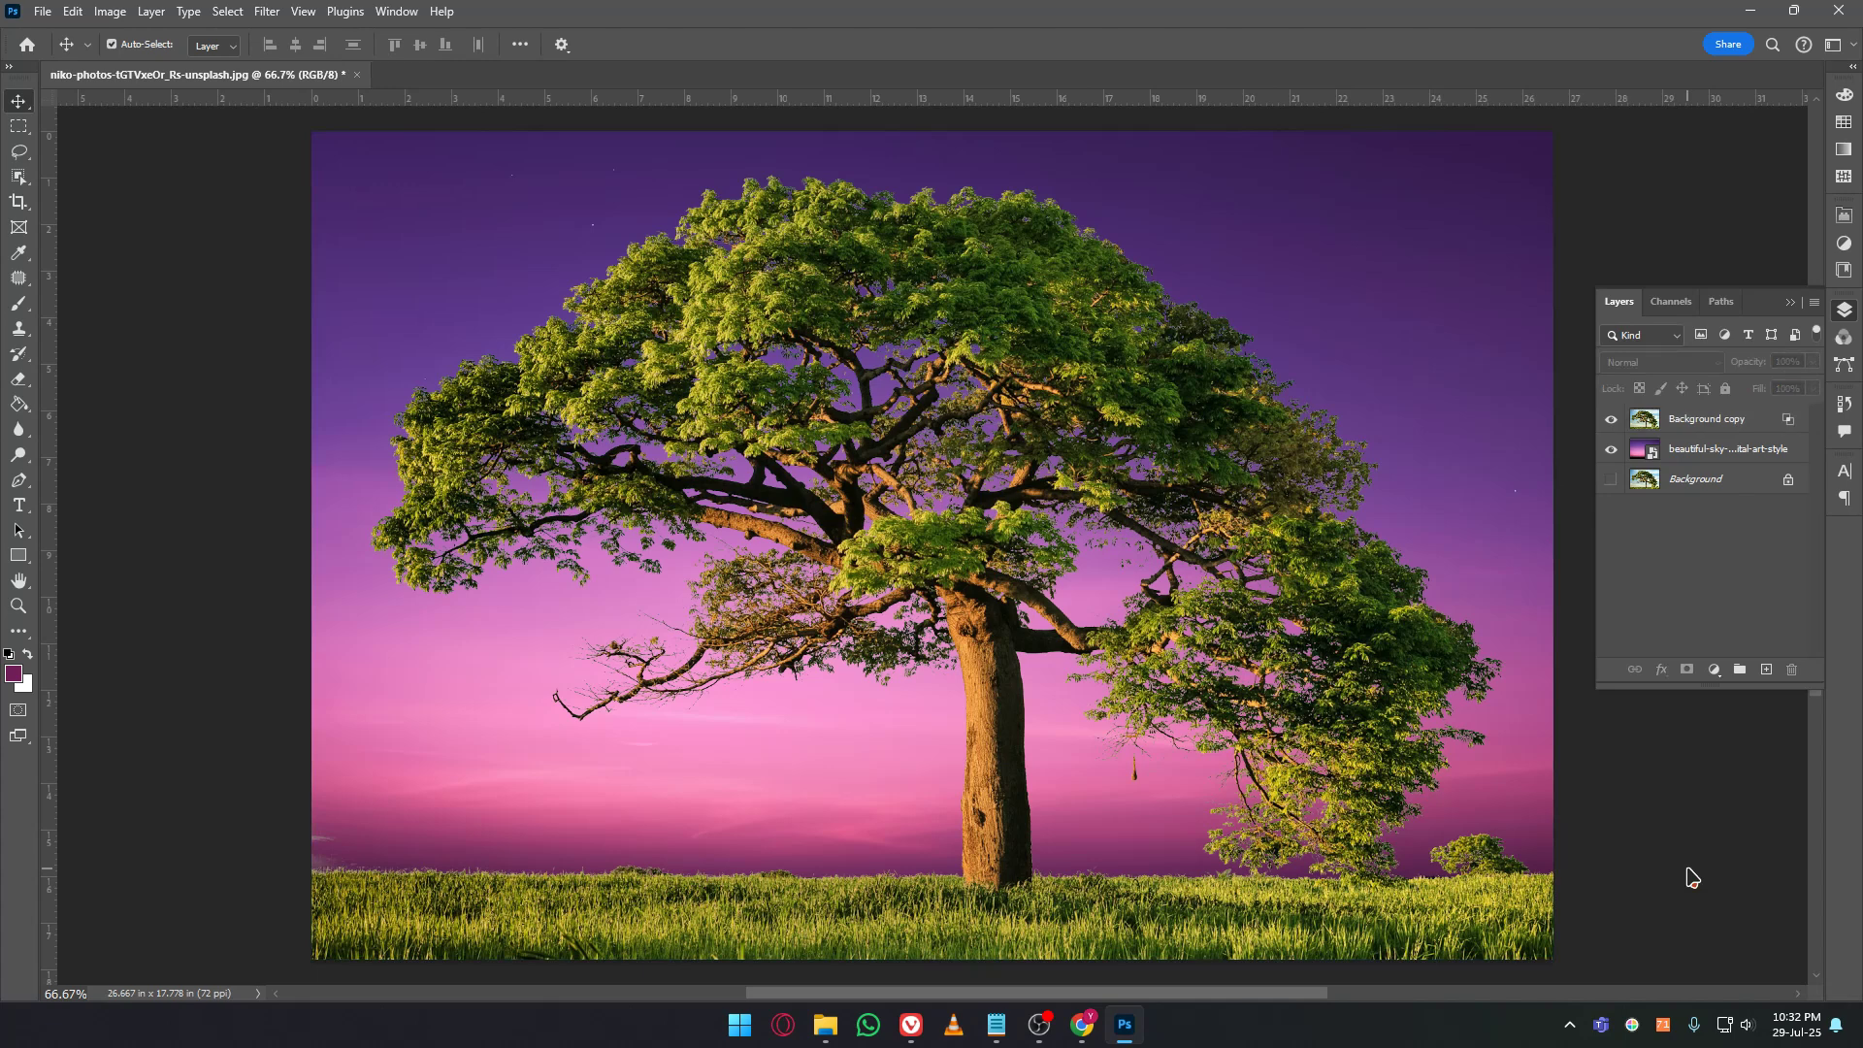
left_click(710, 920)
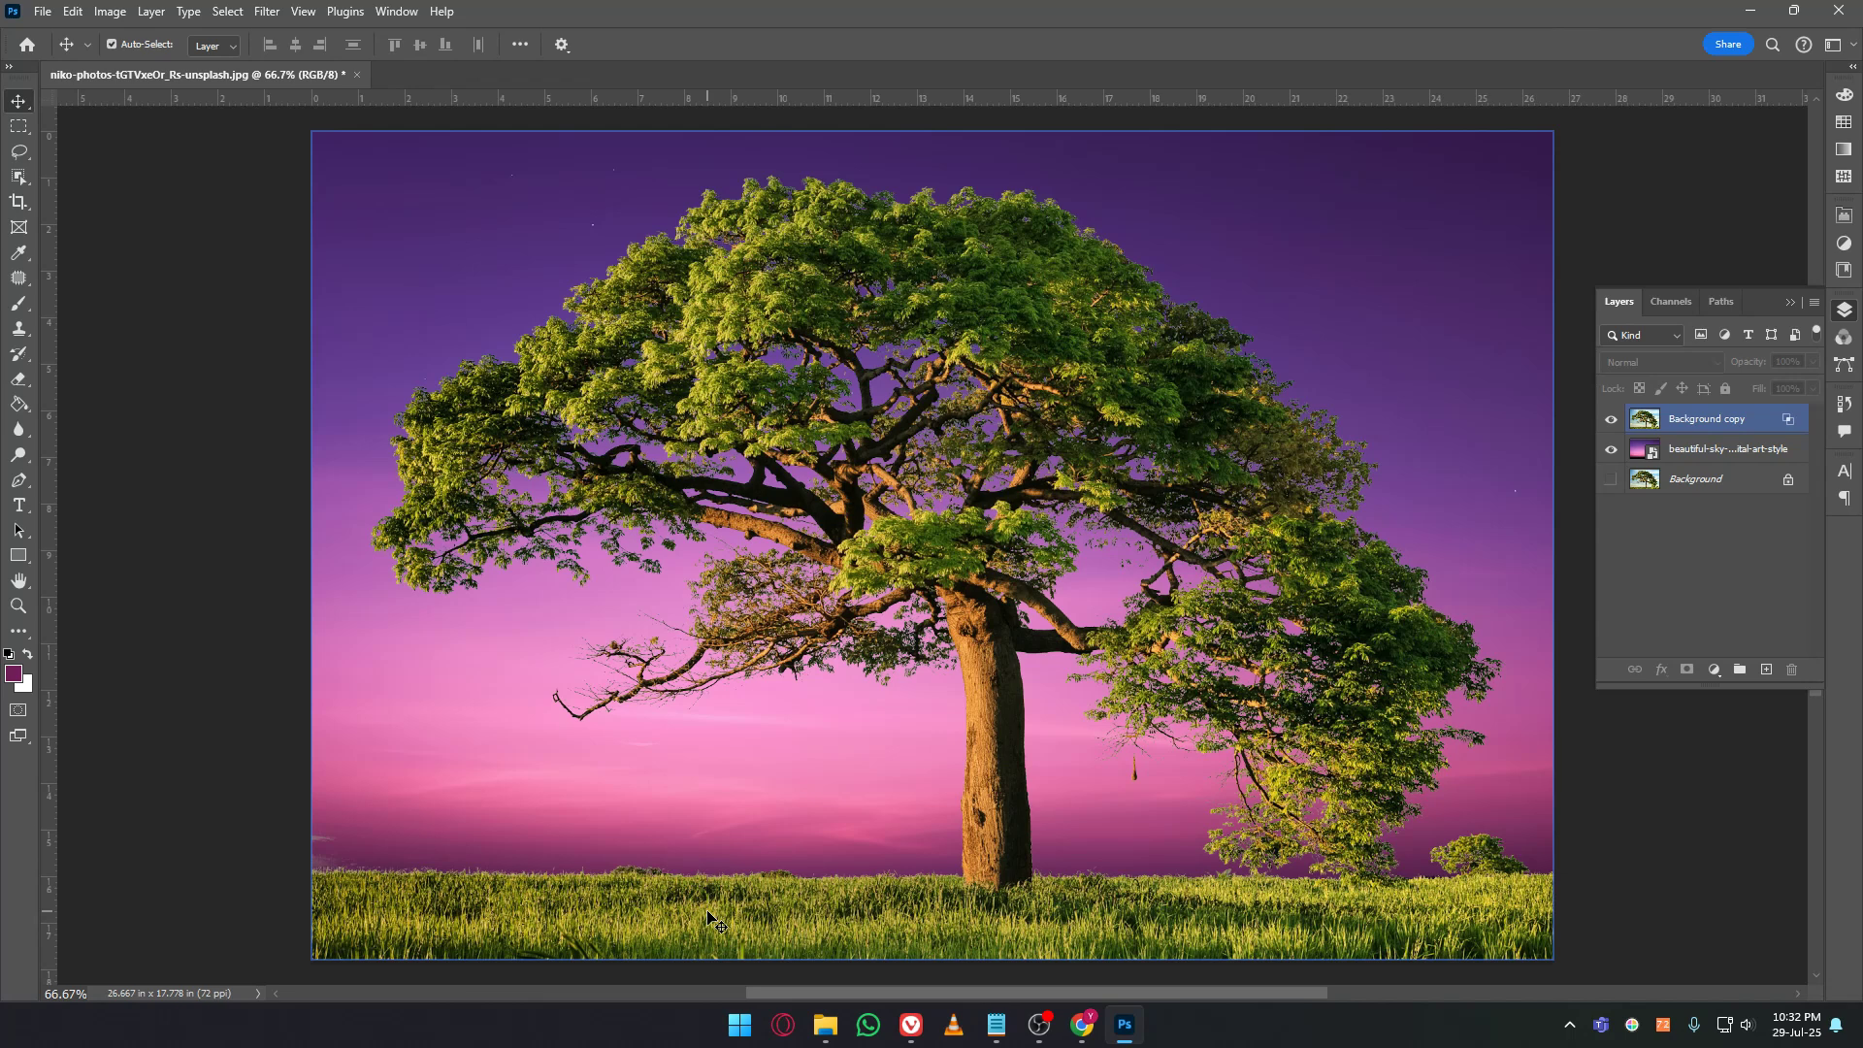
left_click(1747, 587)
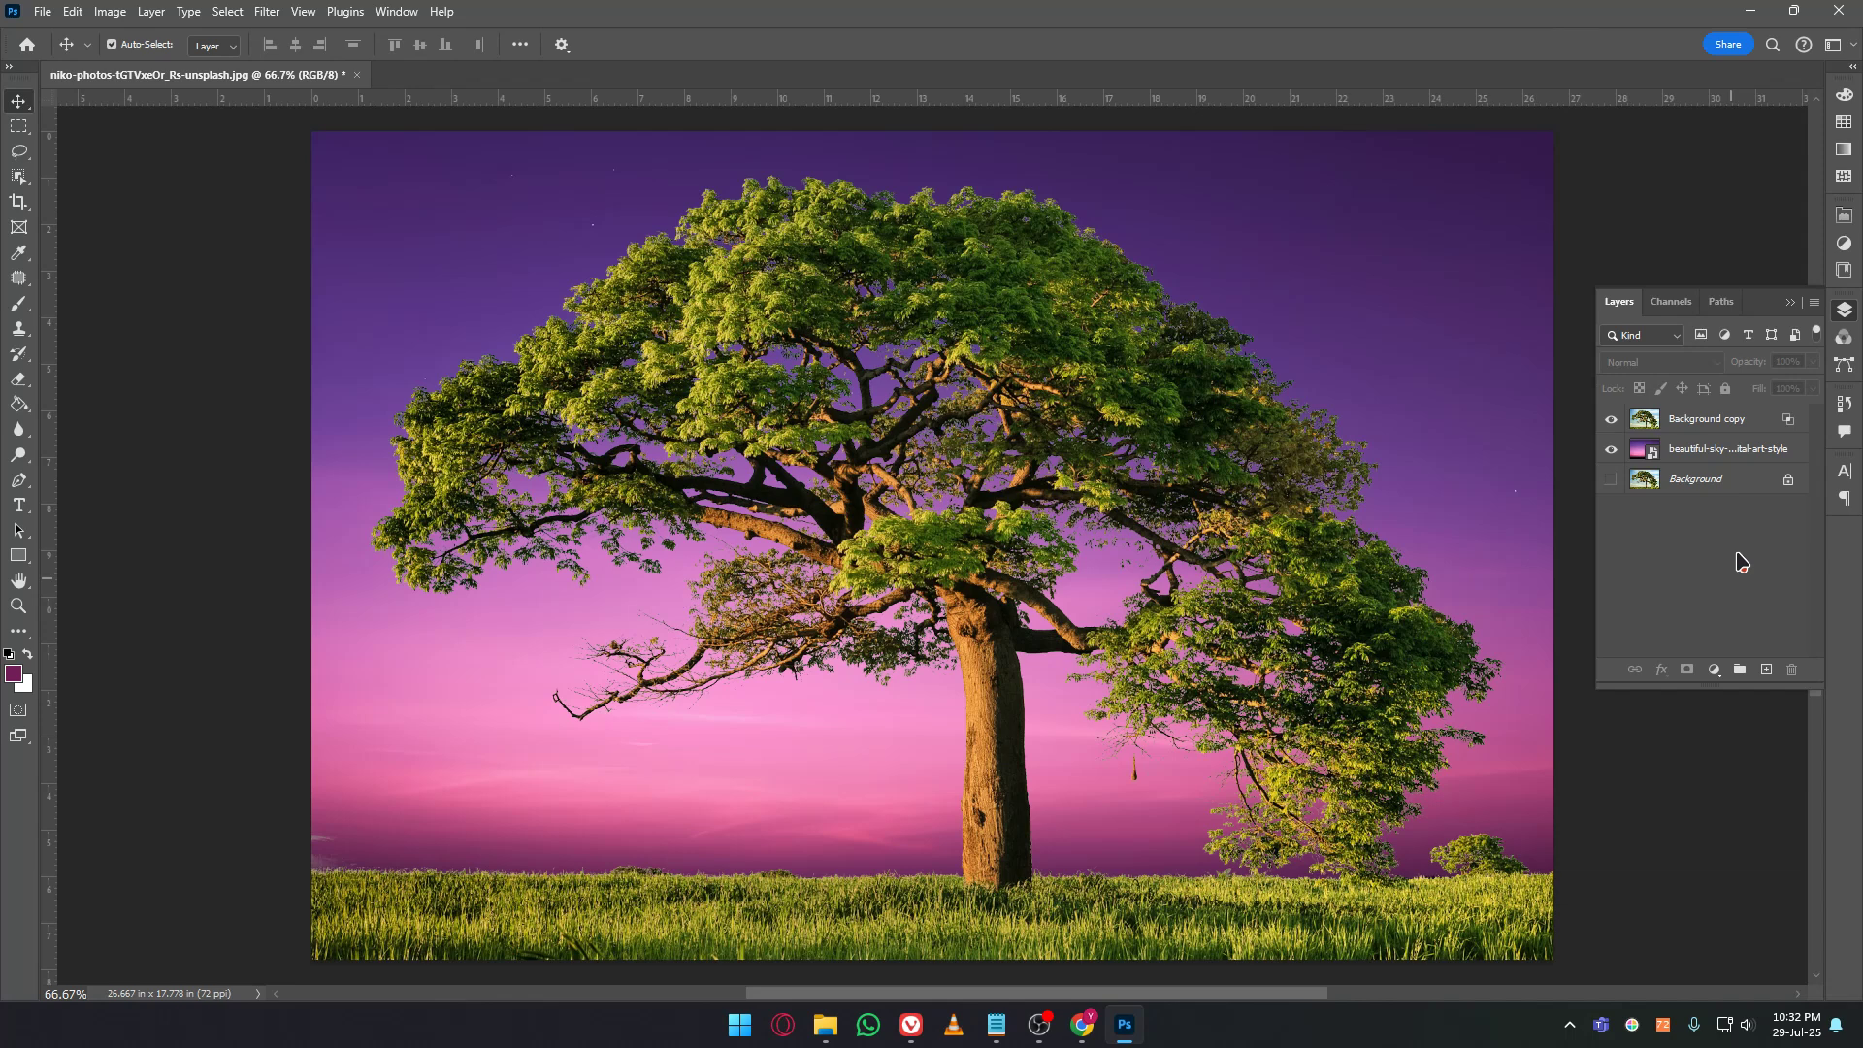
left_click(1724, 454)
left_click(1714, 420)
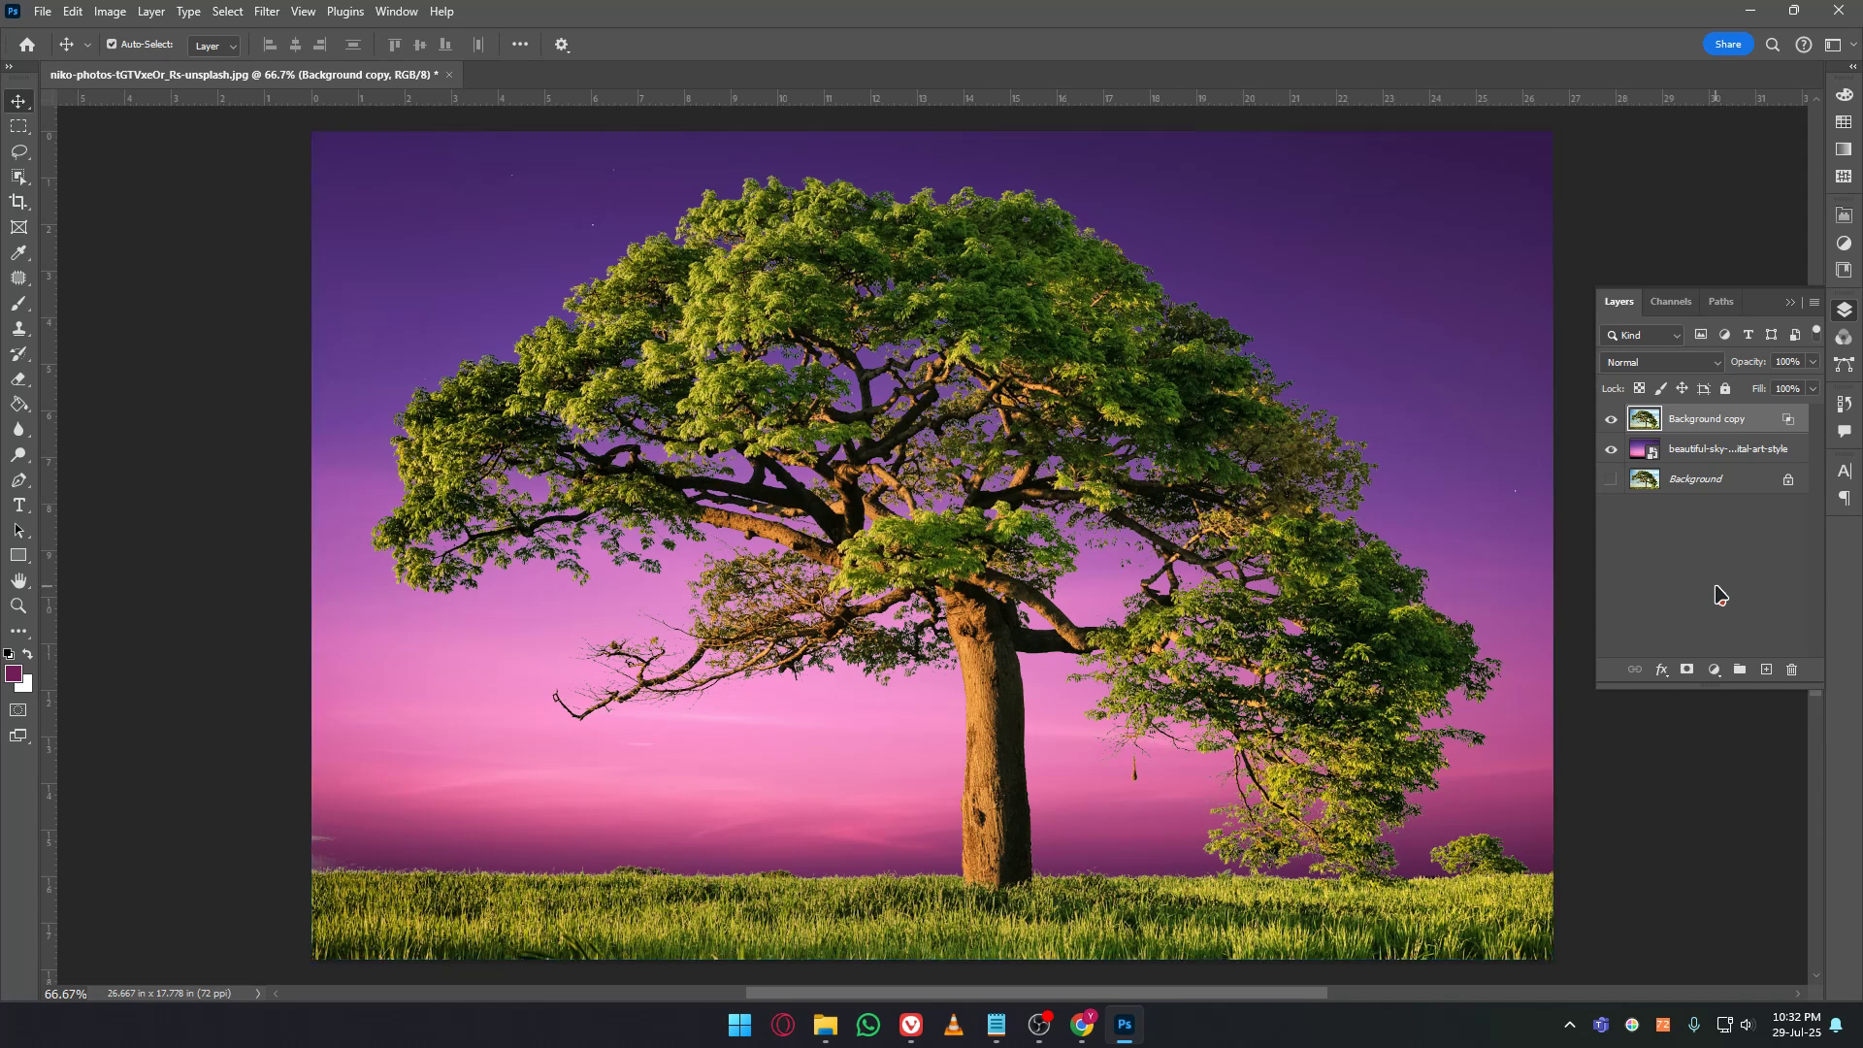
left_click(1717, 593)
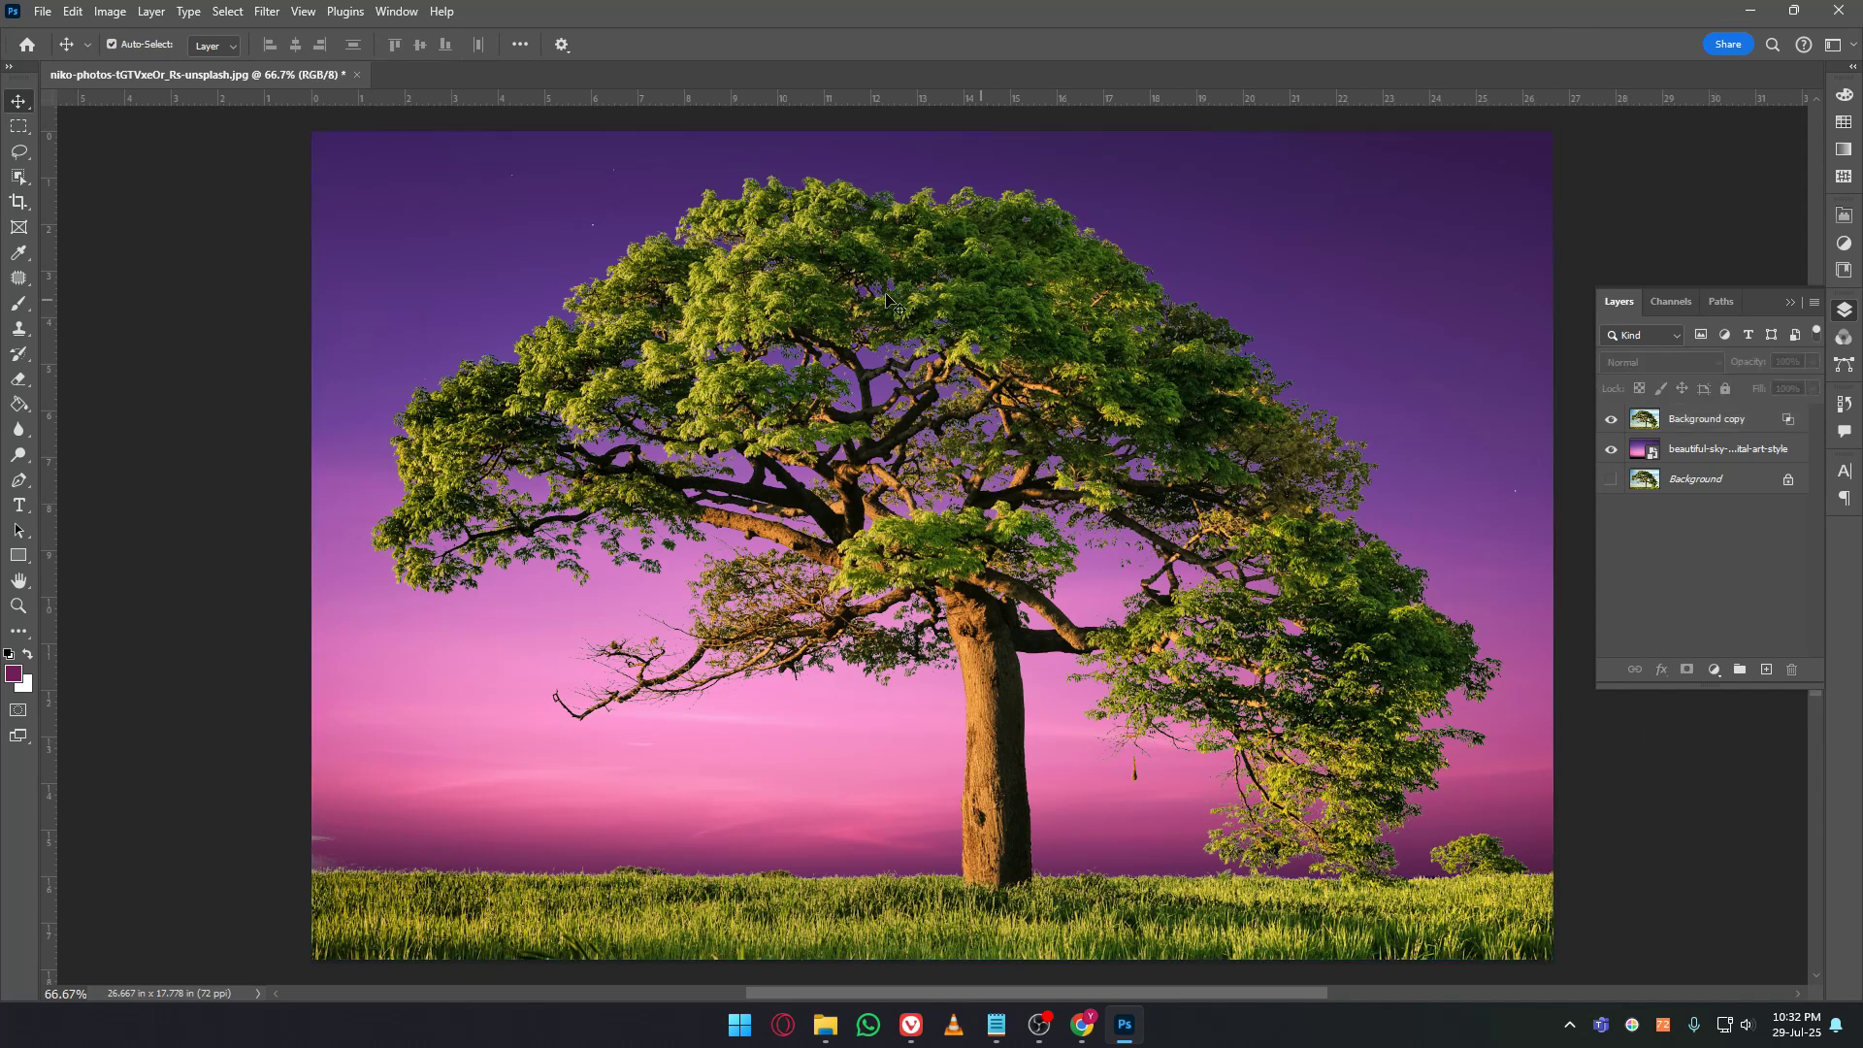
left_click(1076, 618)
Try to load the Background copy layer's contents as a selection, and deselect.
left_click(1707, 421)
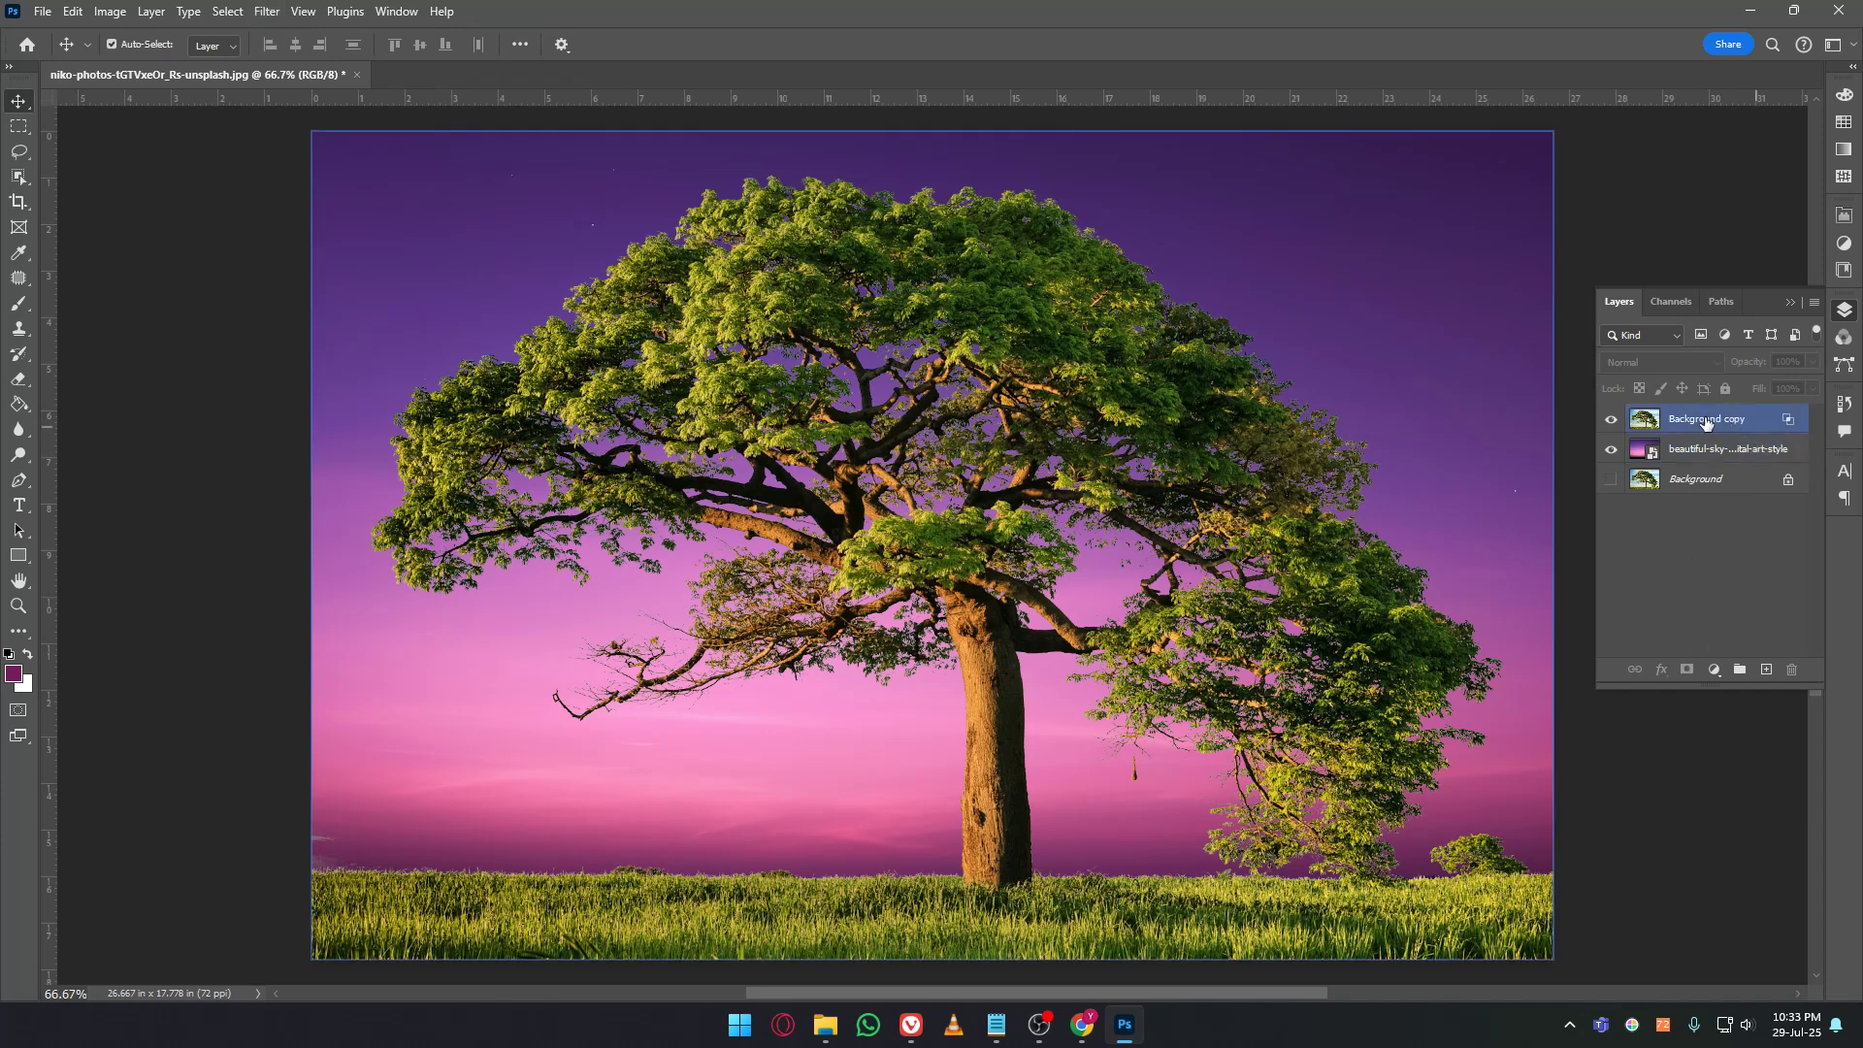
left_click(1647, 424, "ctrl")
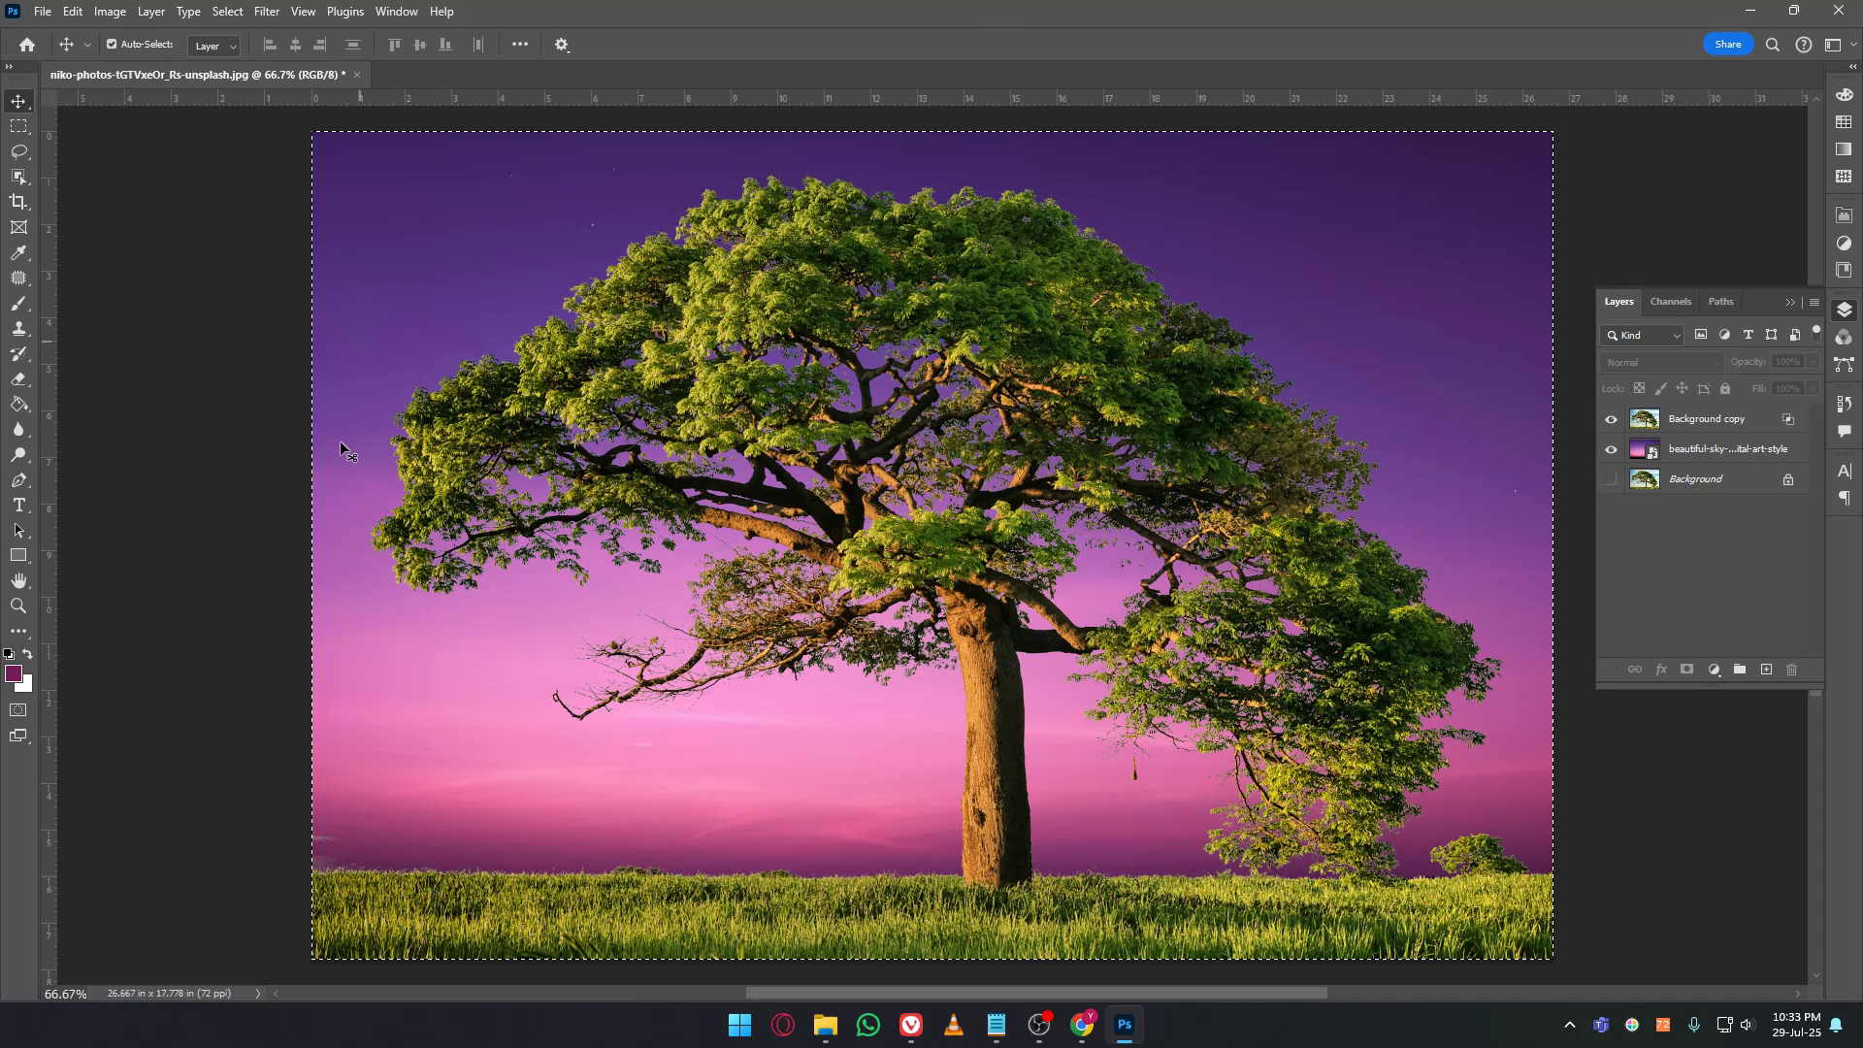
key("ctrl+d")
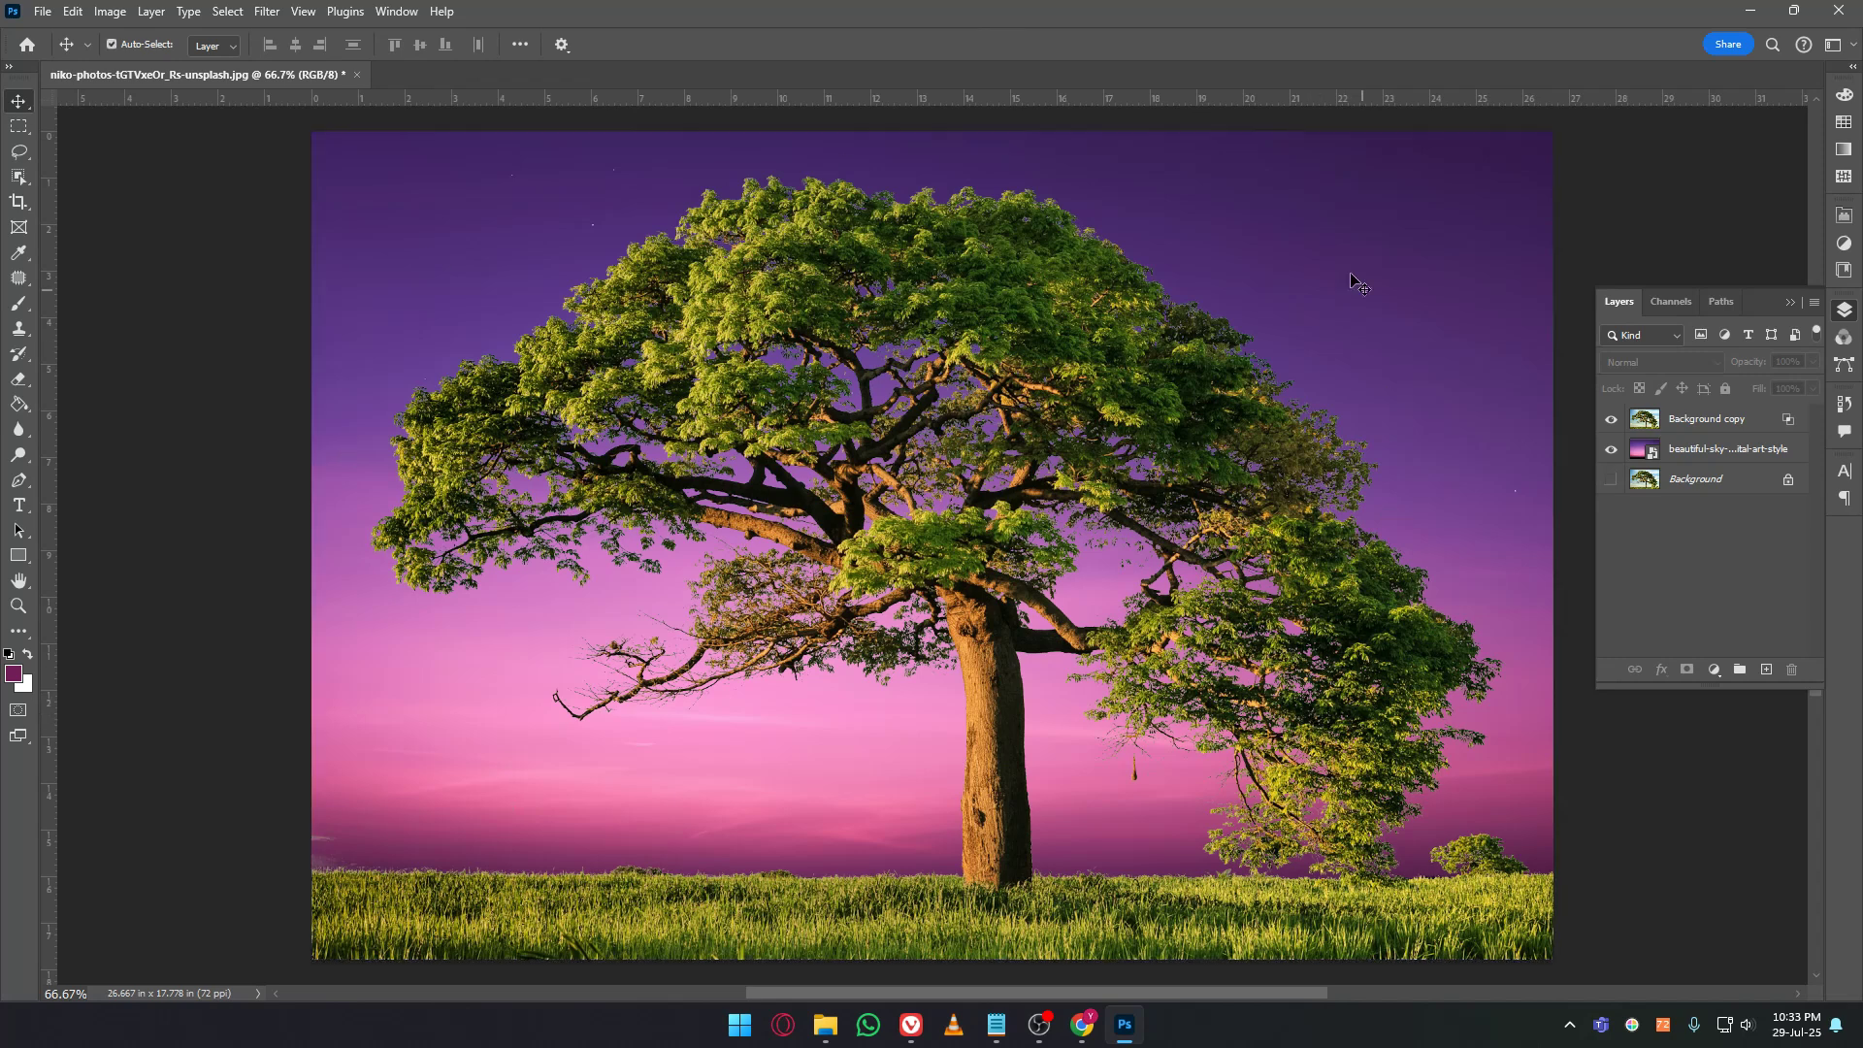
left_click(1418, 231)
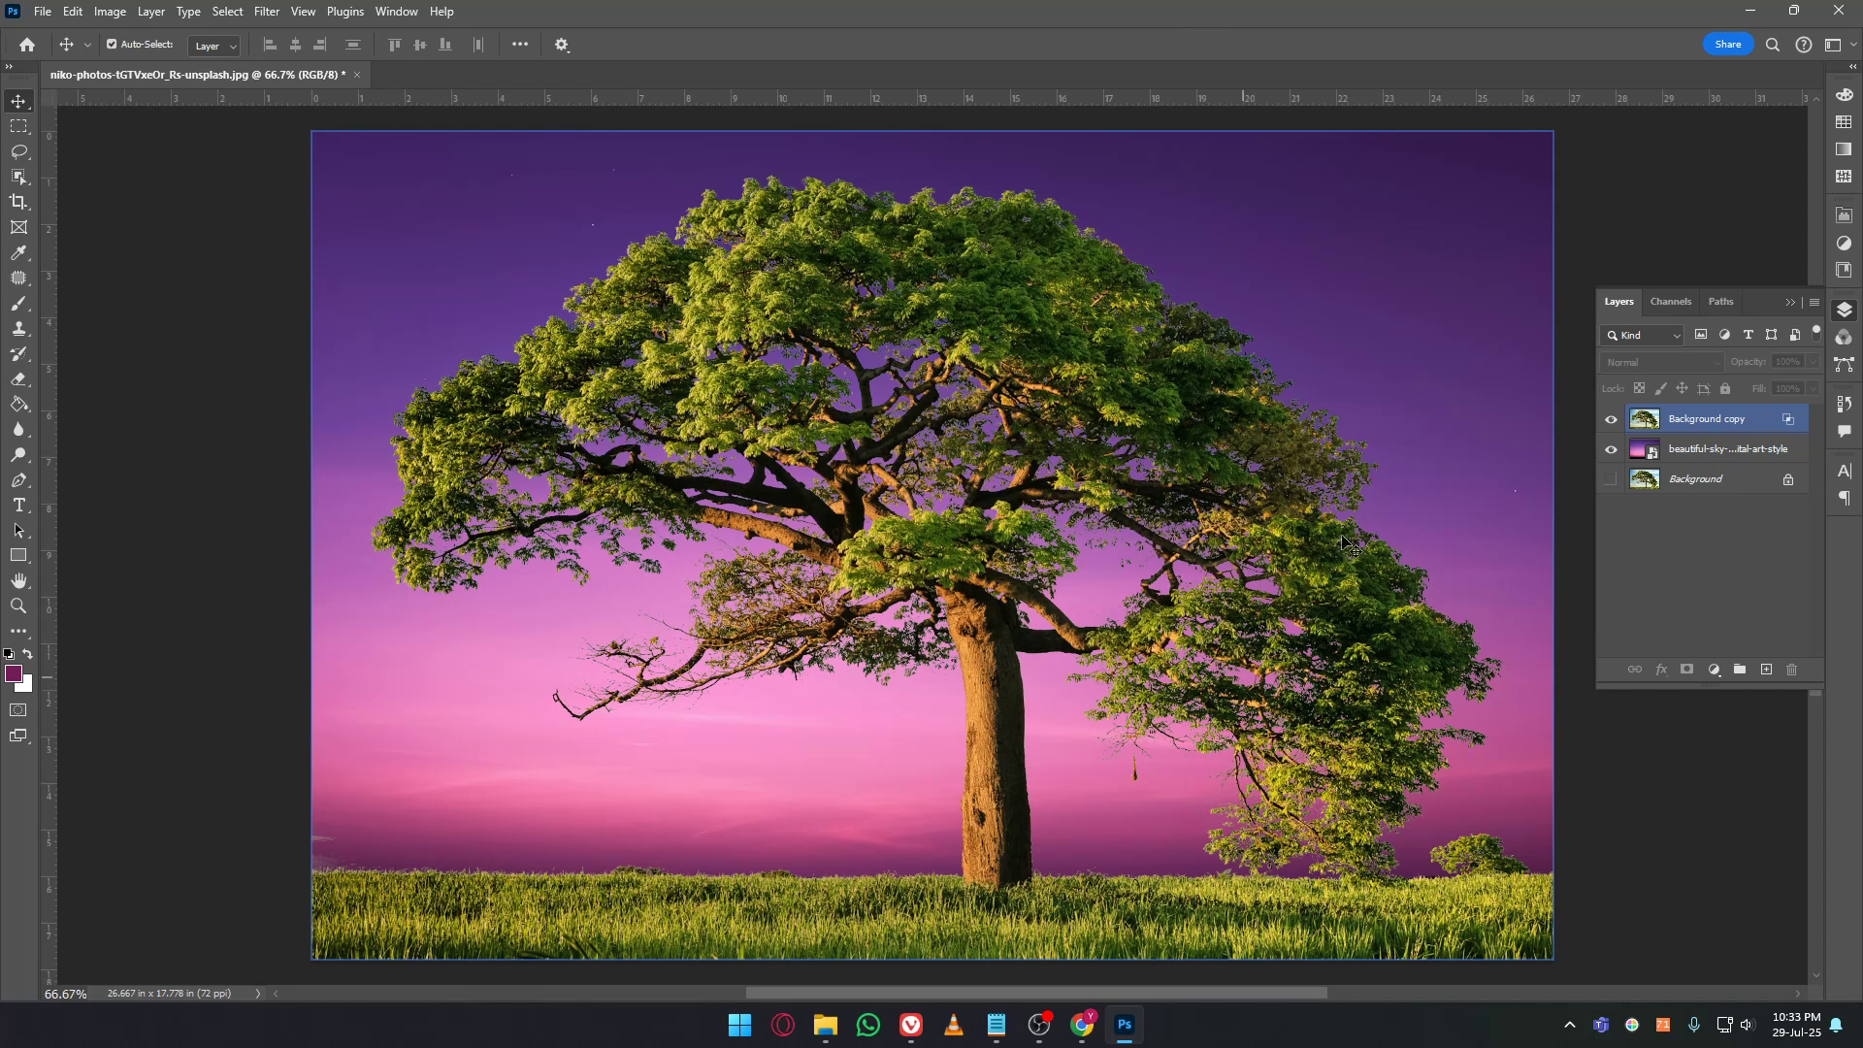
Convert the Background copy layer to a Smart Object.
left_click(1690, 425)
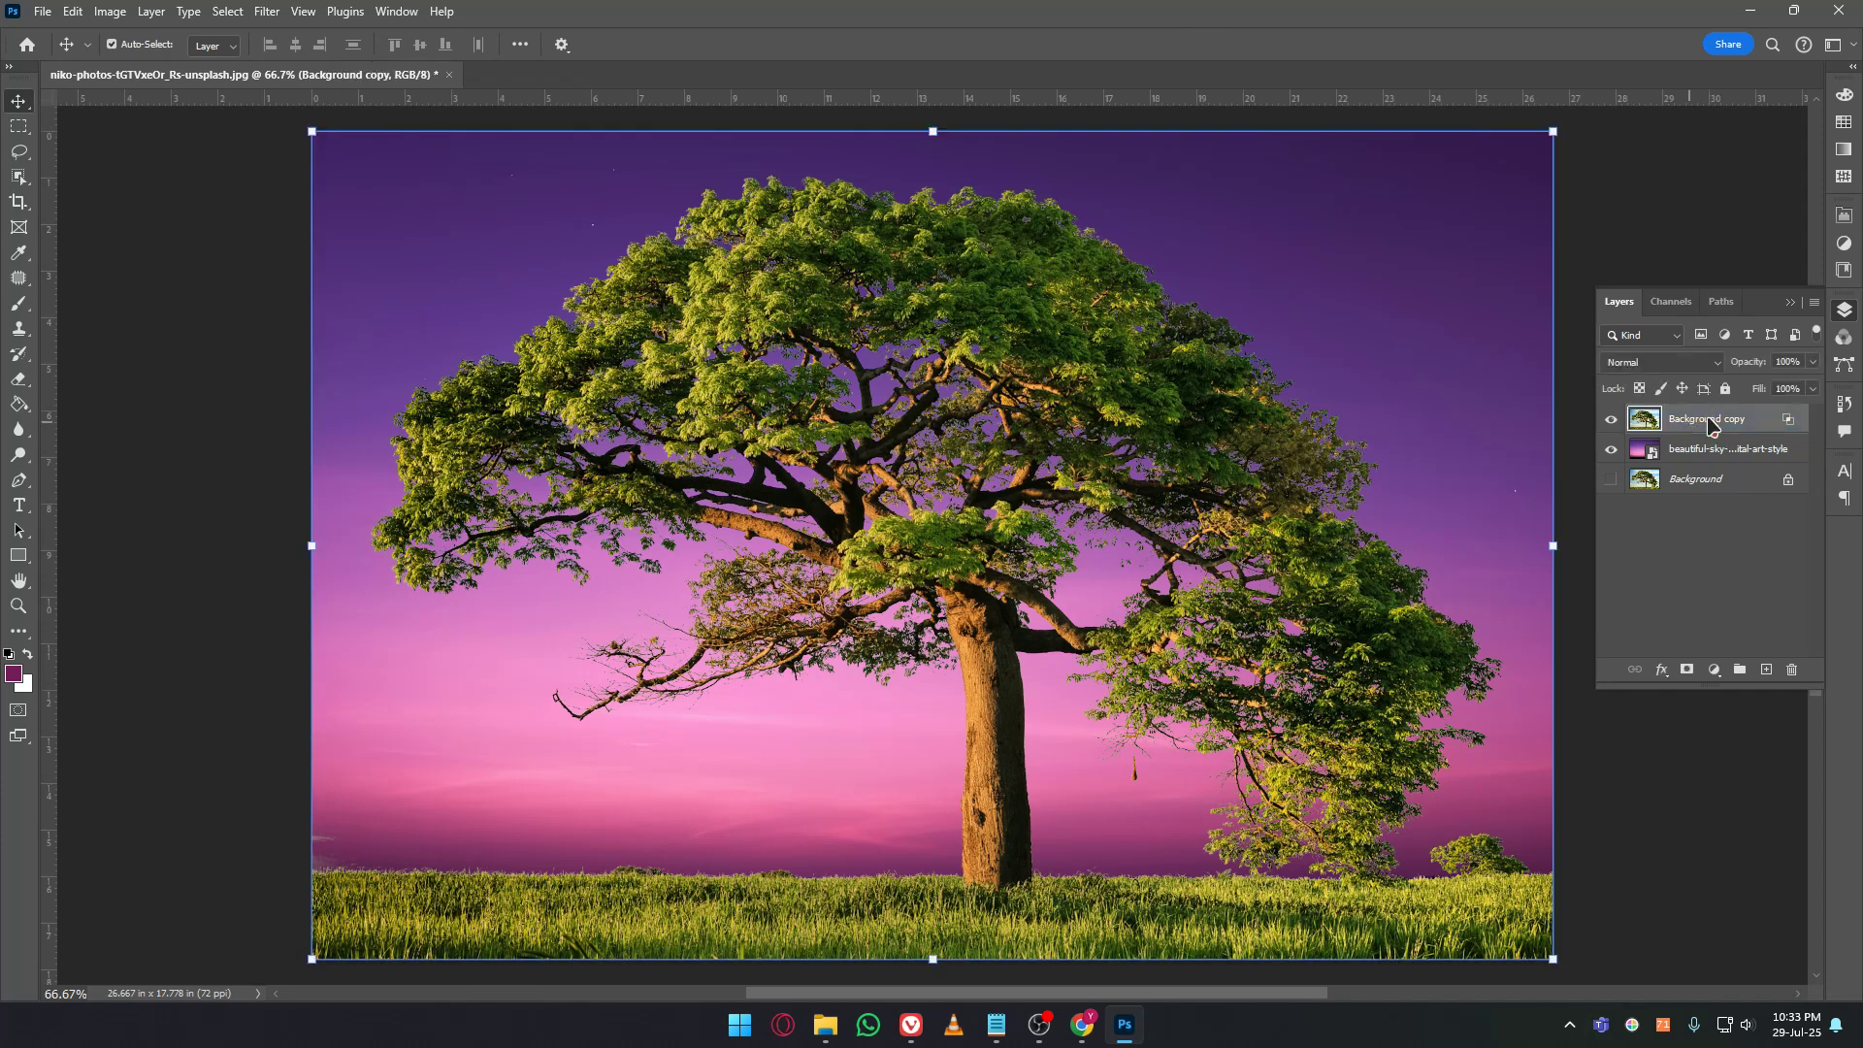
right_click(1710, 427)
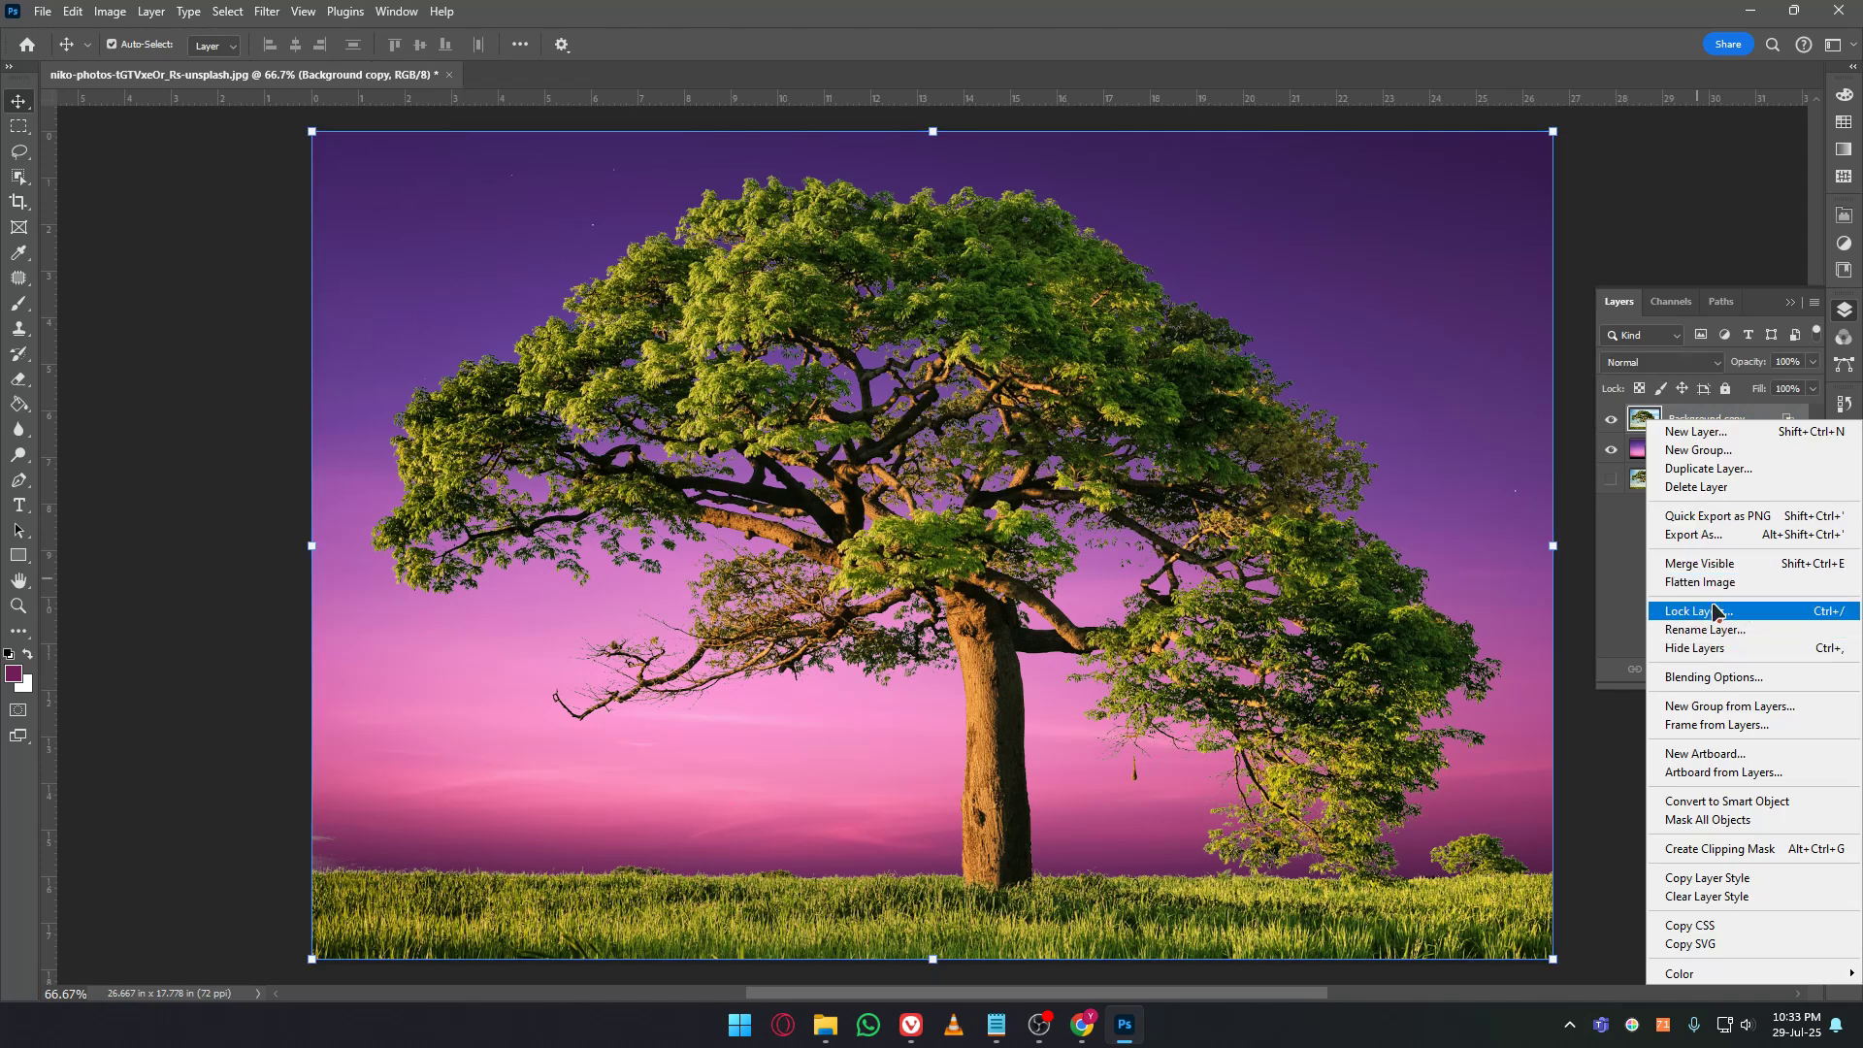
left_click(1791, 802)
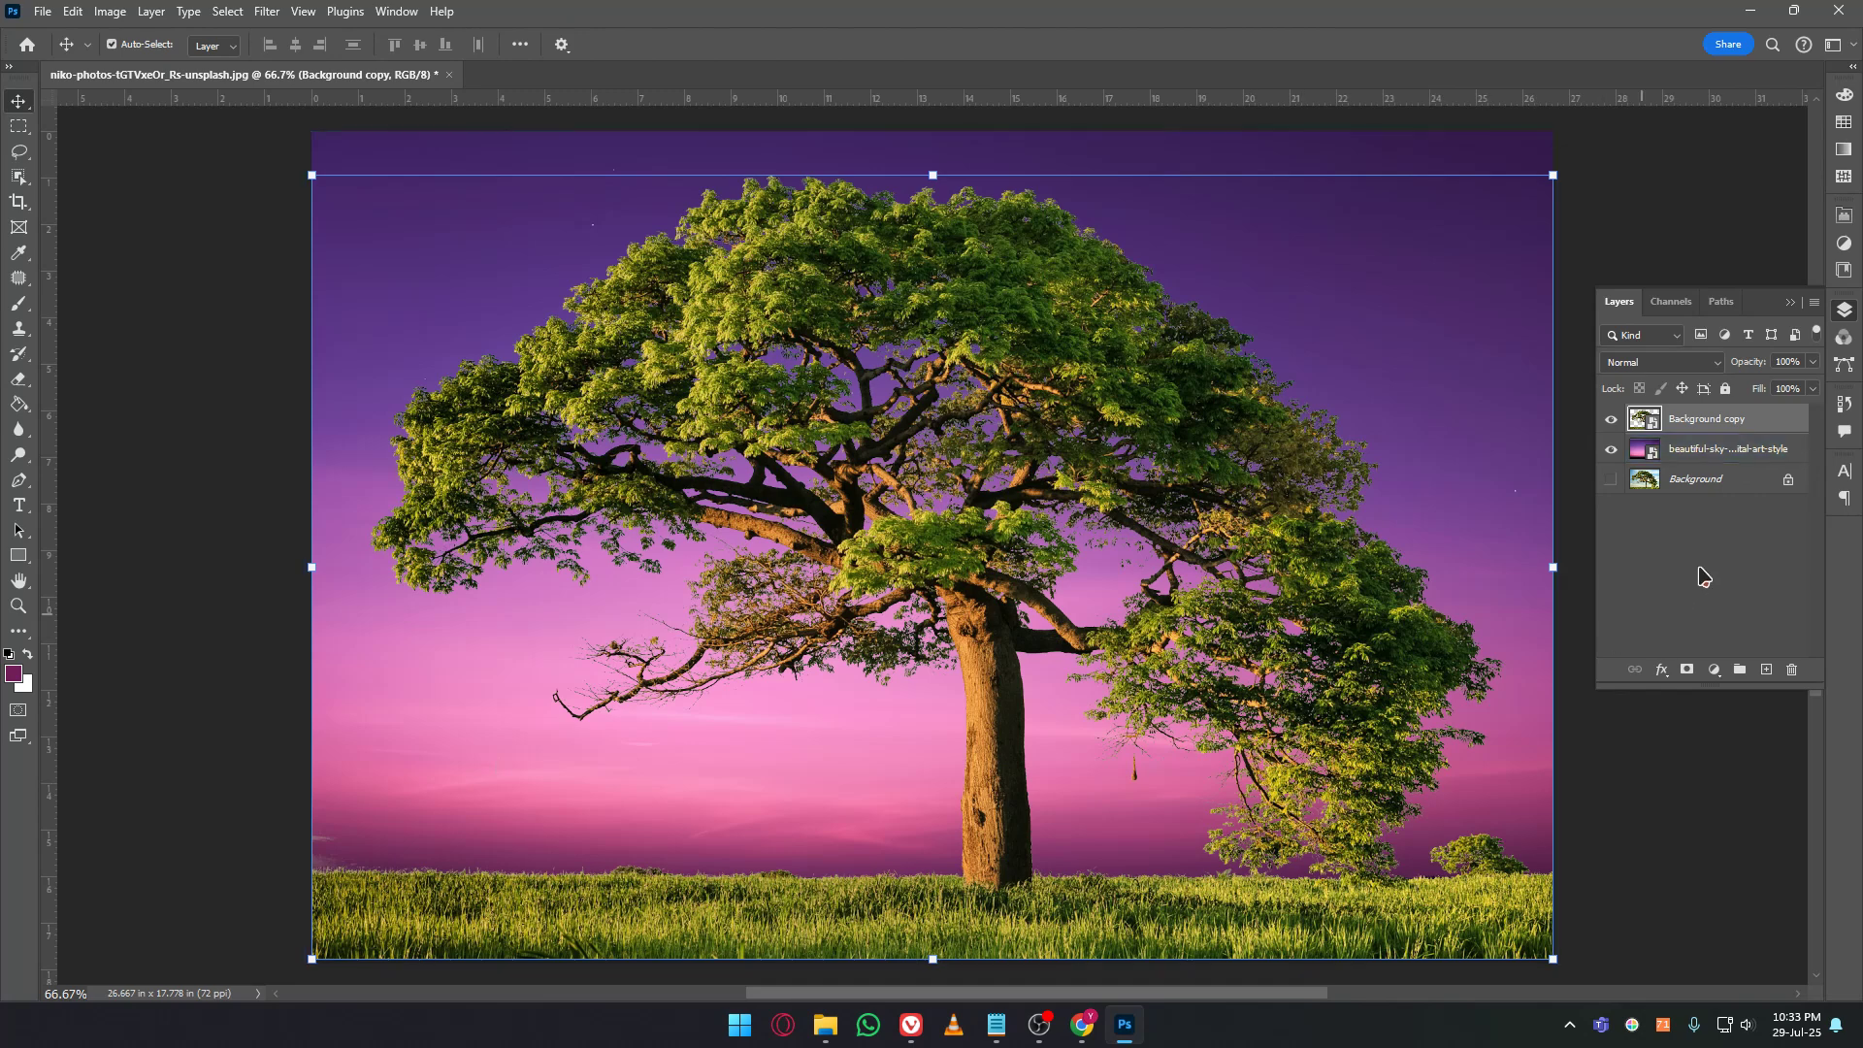
Load the Background copy's tree and grass as a selection and recolor them with a Hue/Saturation adjustment layer at hue -162.
left_click(1644, 418, "ctrl")
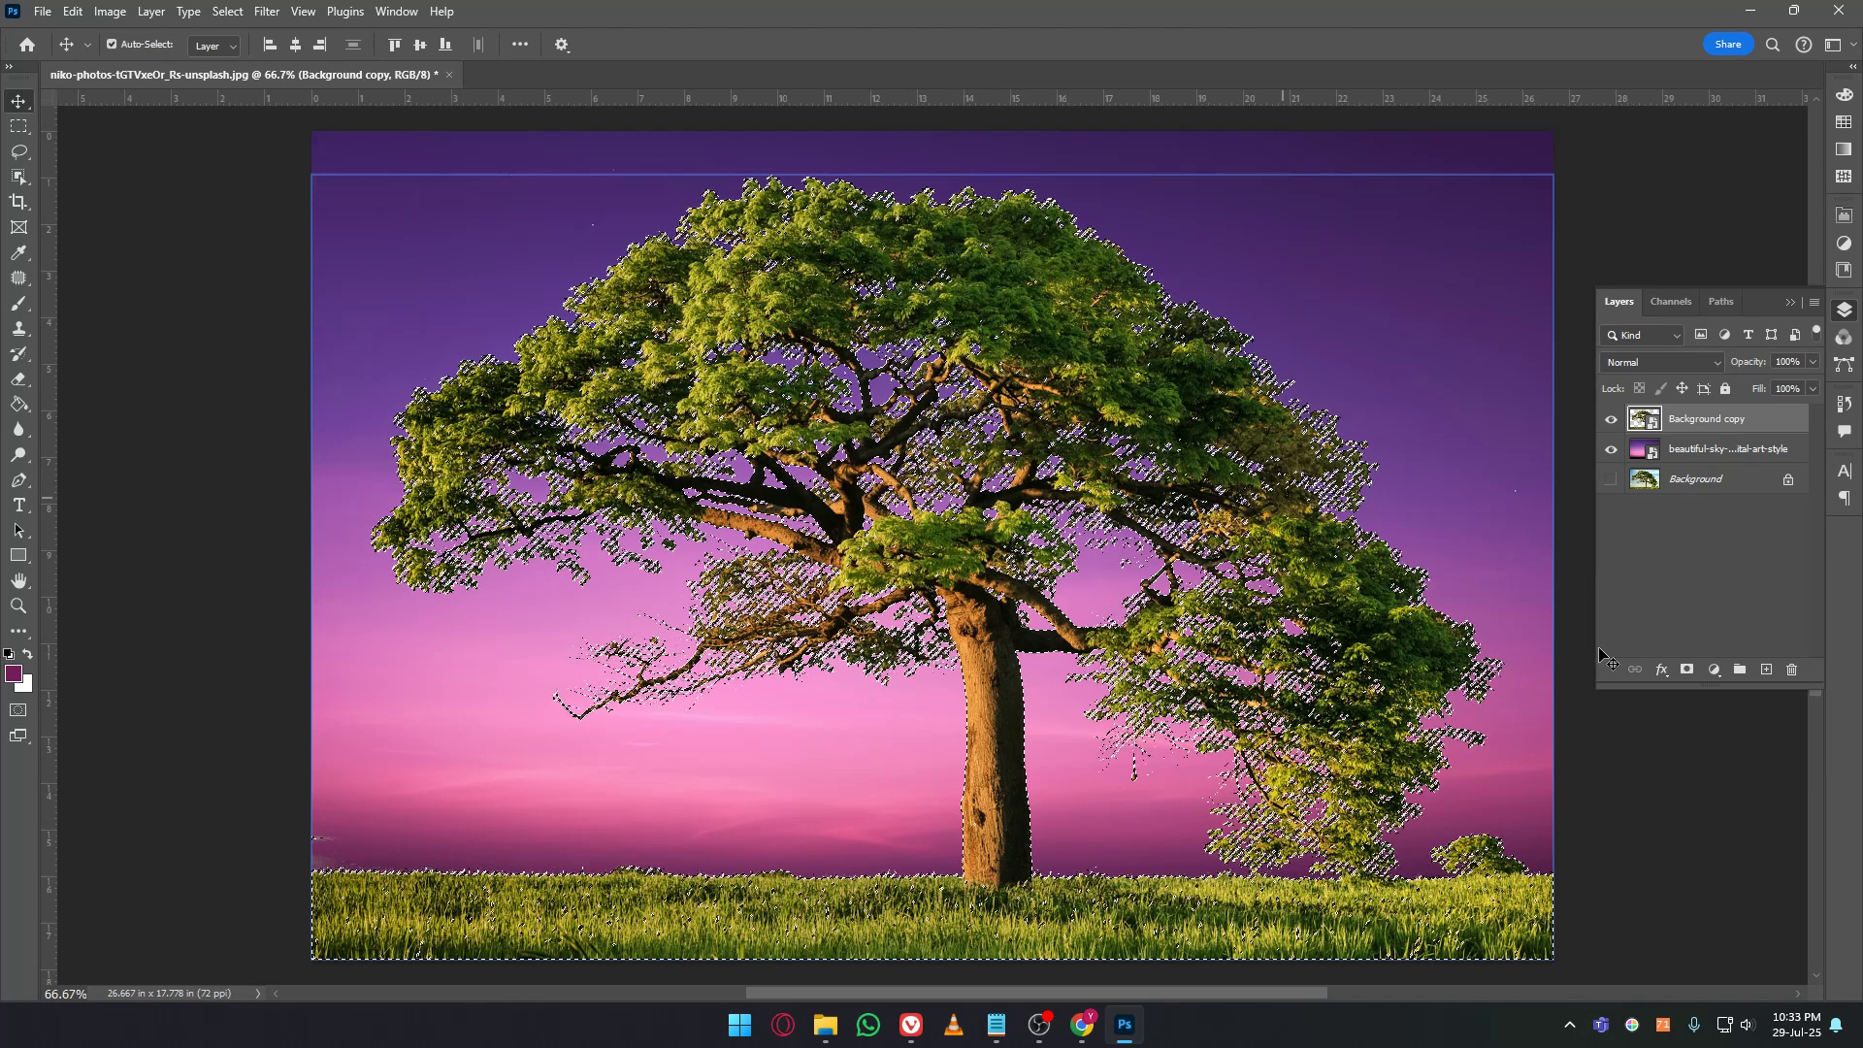
left_click(1714, 669)
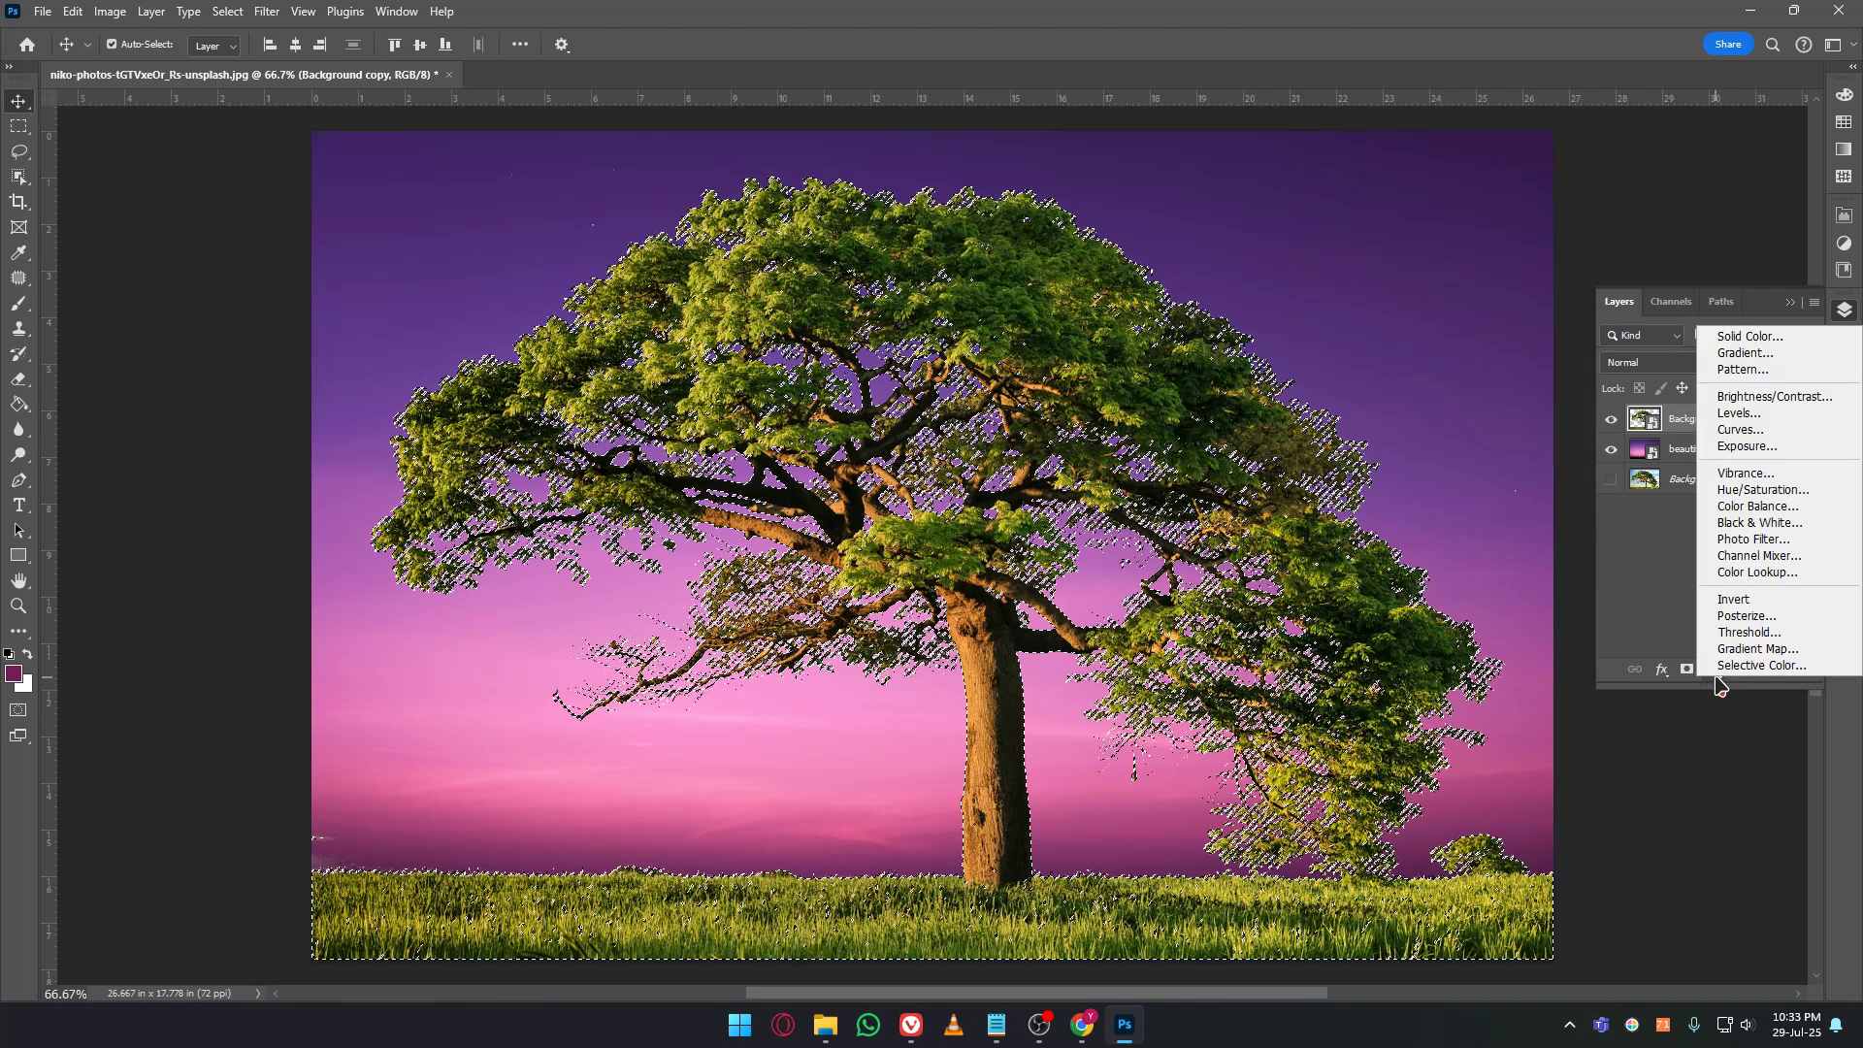
left_click(1779, 500)
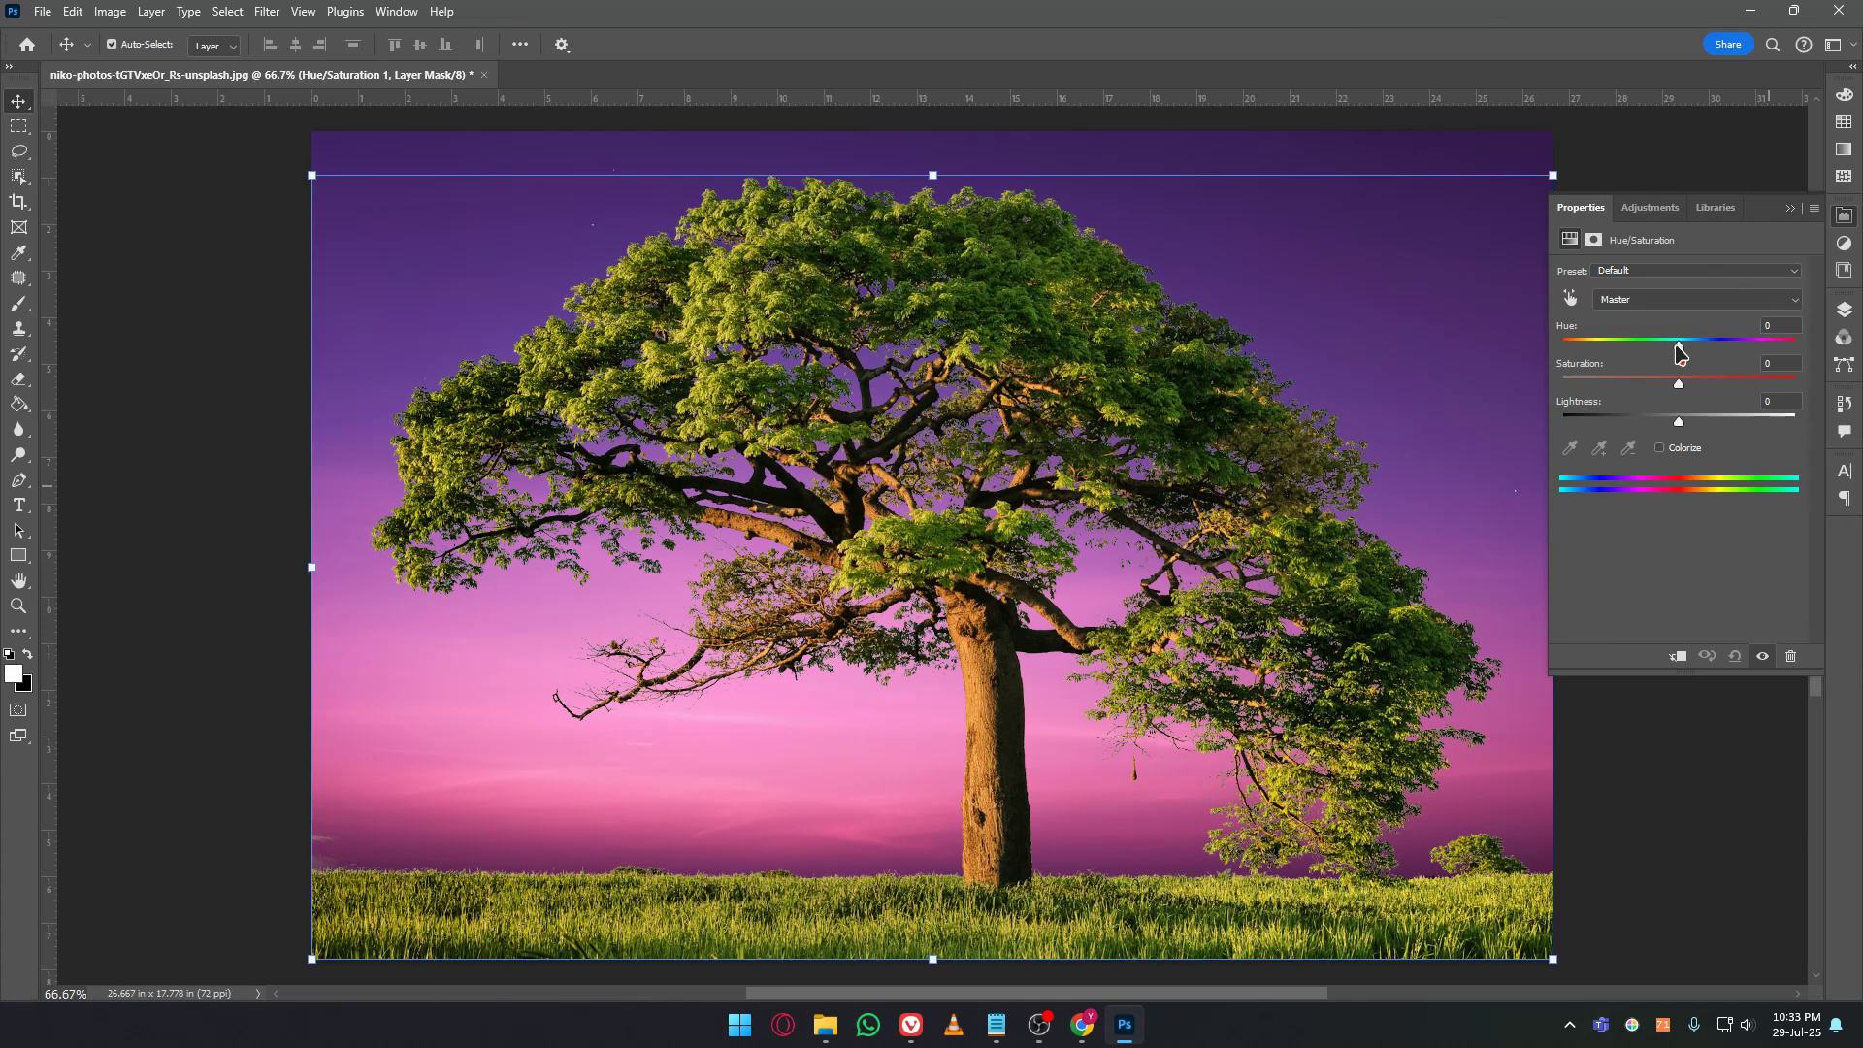
left_click_drag(1678, 346, 1572, 369)
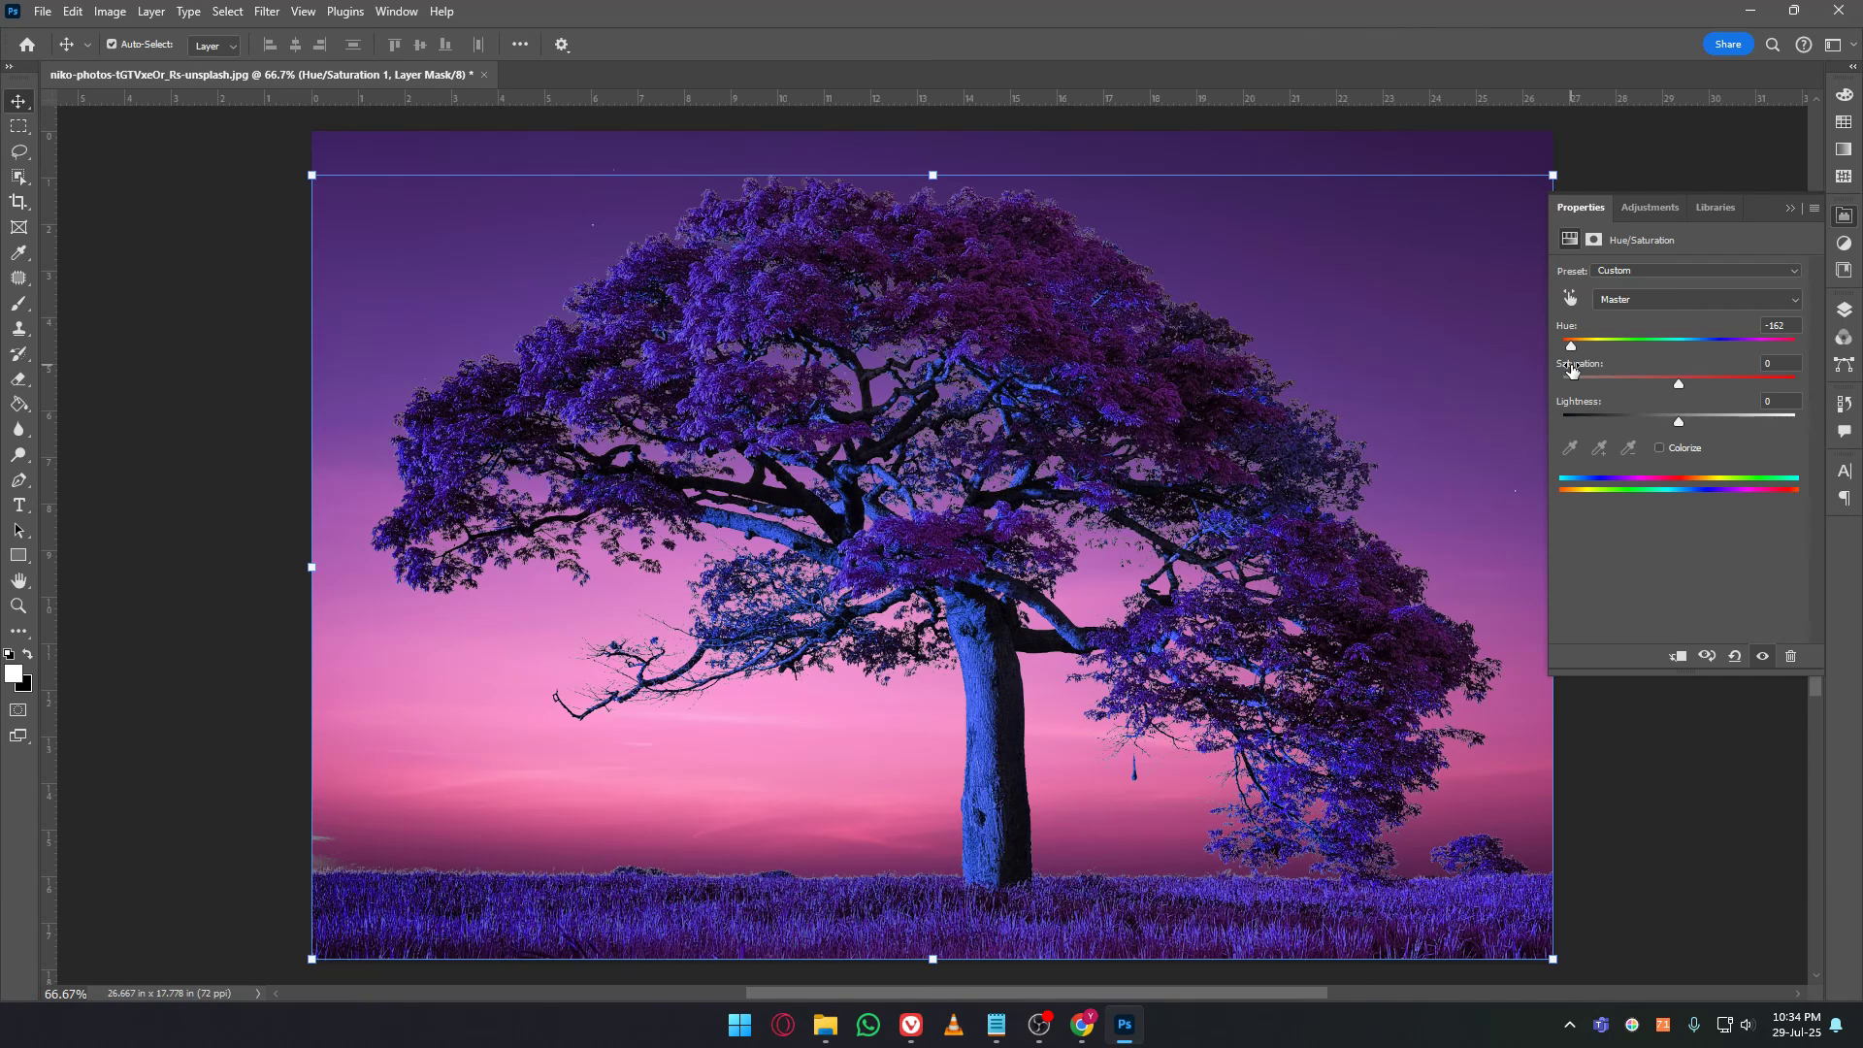
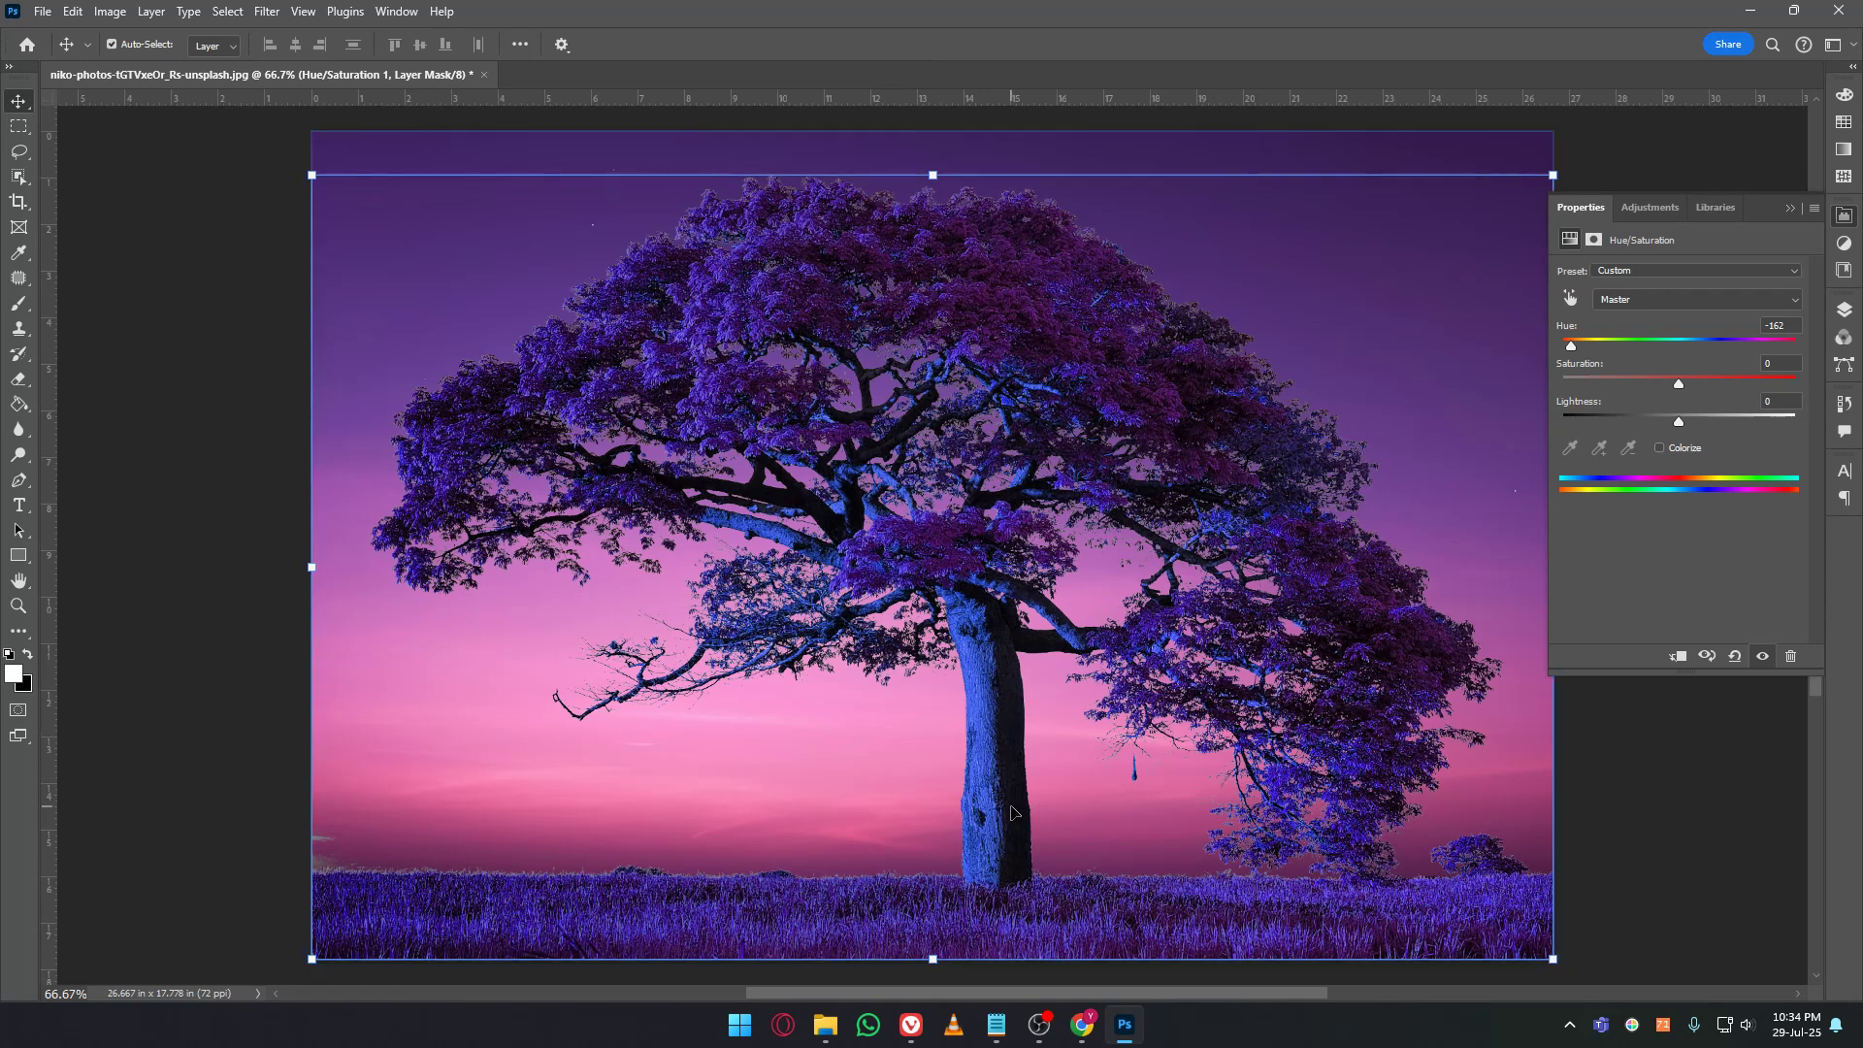
Hide the Hue/Saturation adjustment layer above the Background copy.
left_click(1637, 856)
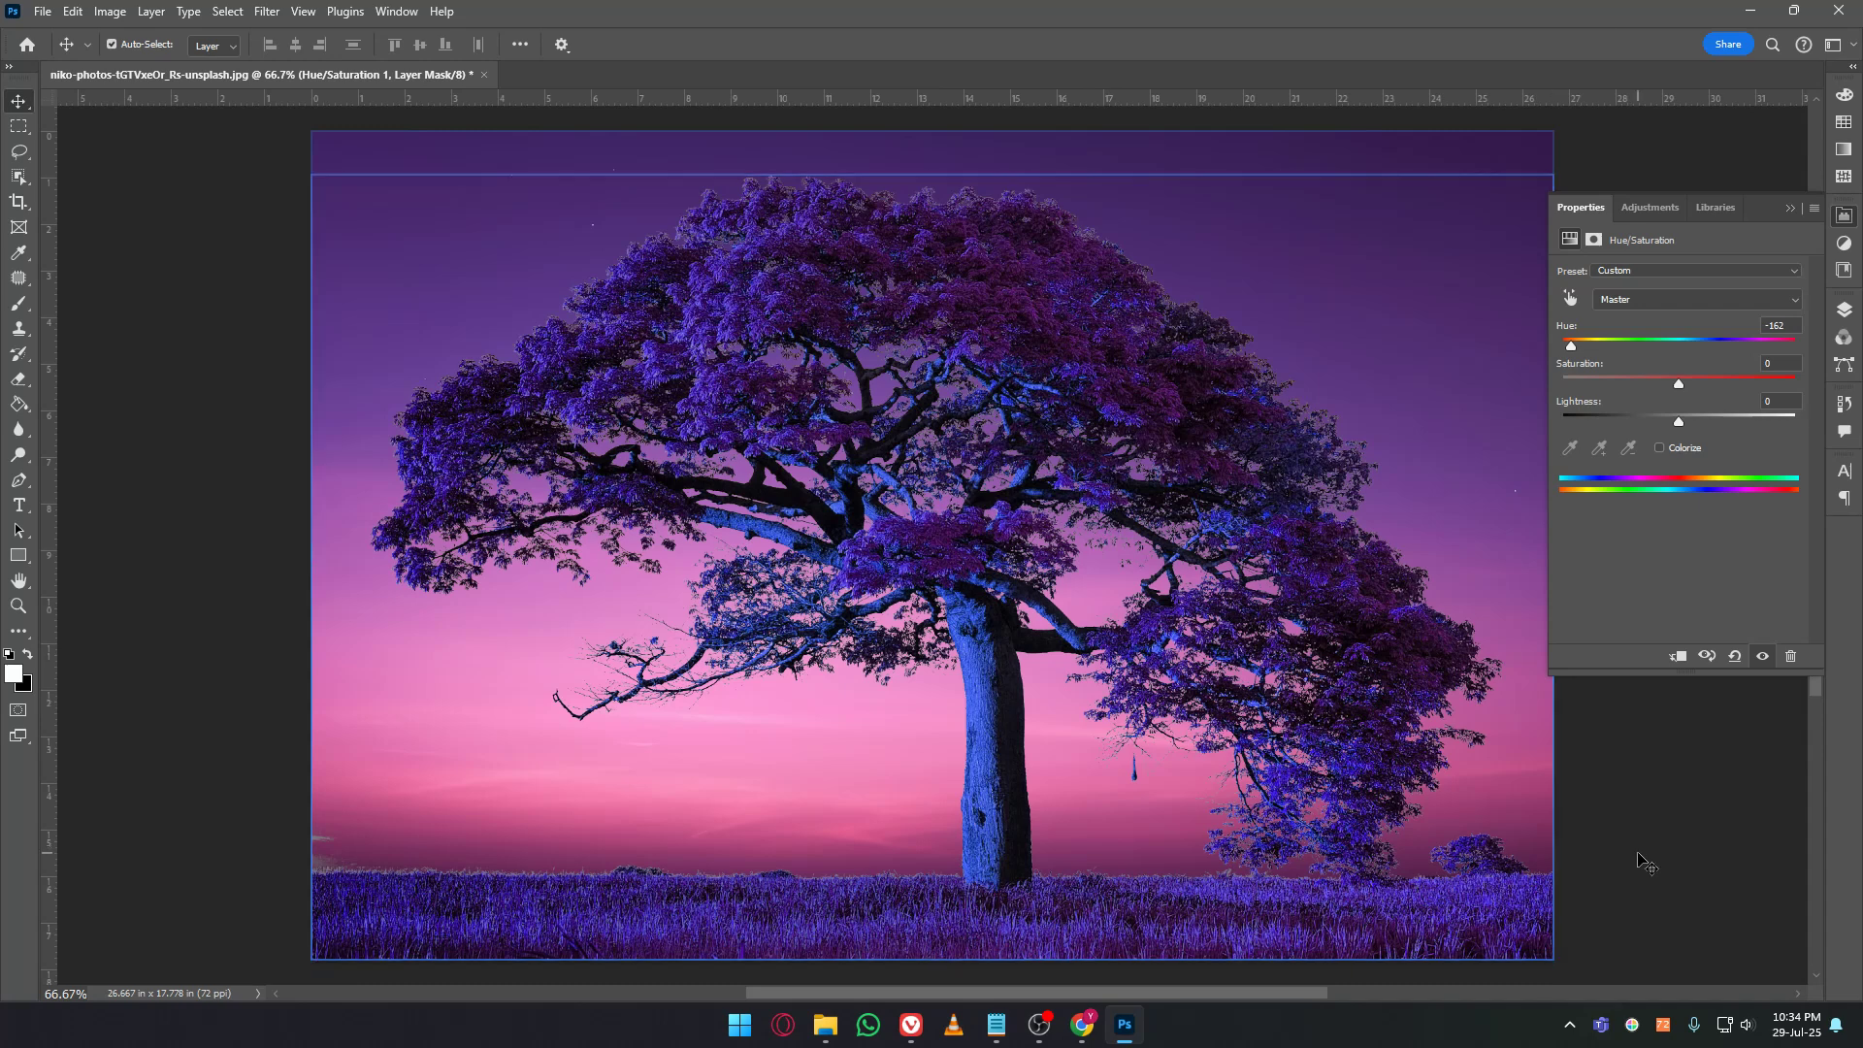
left_click(1841, 216)
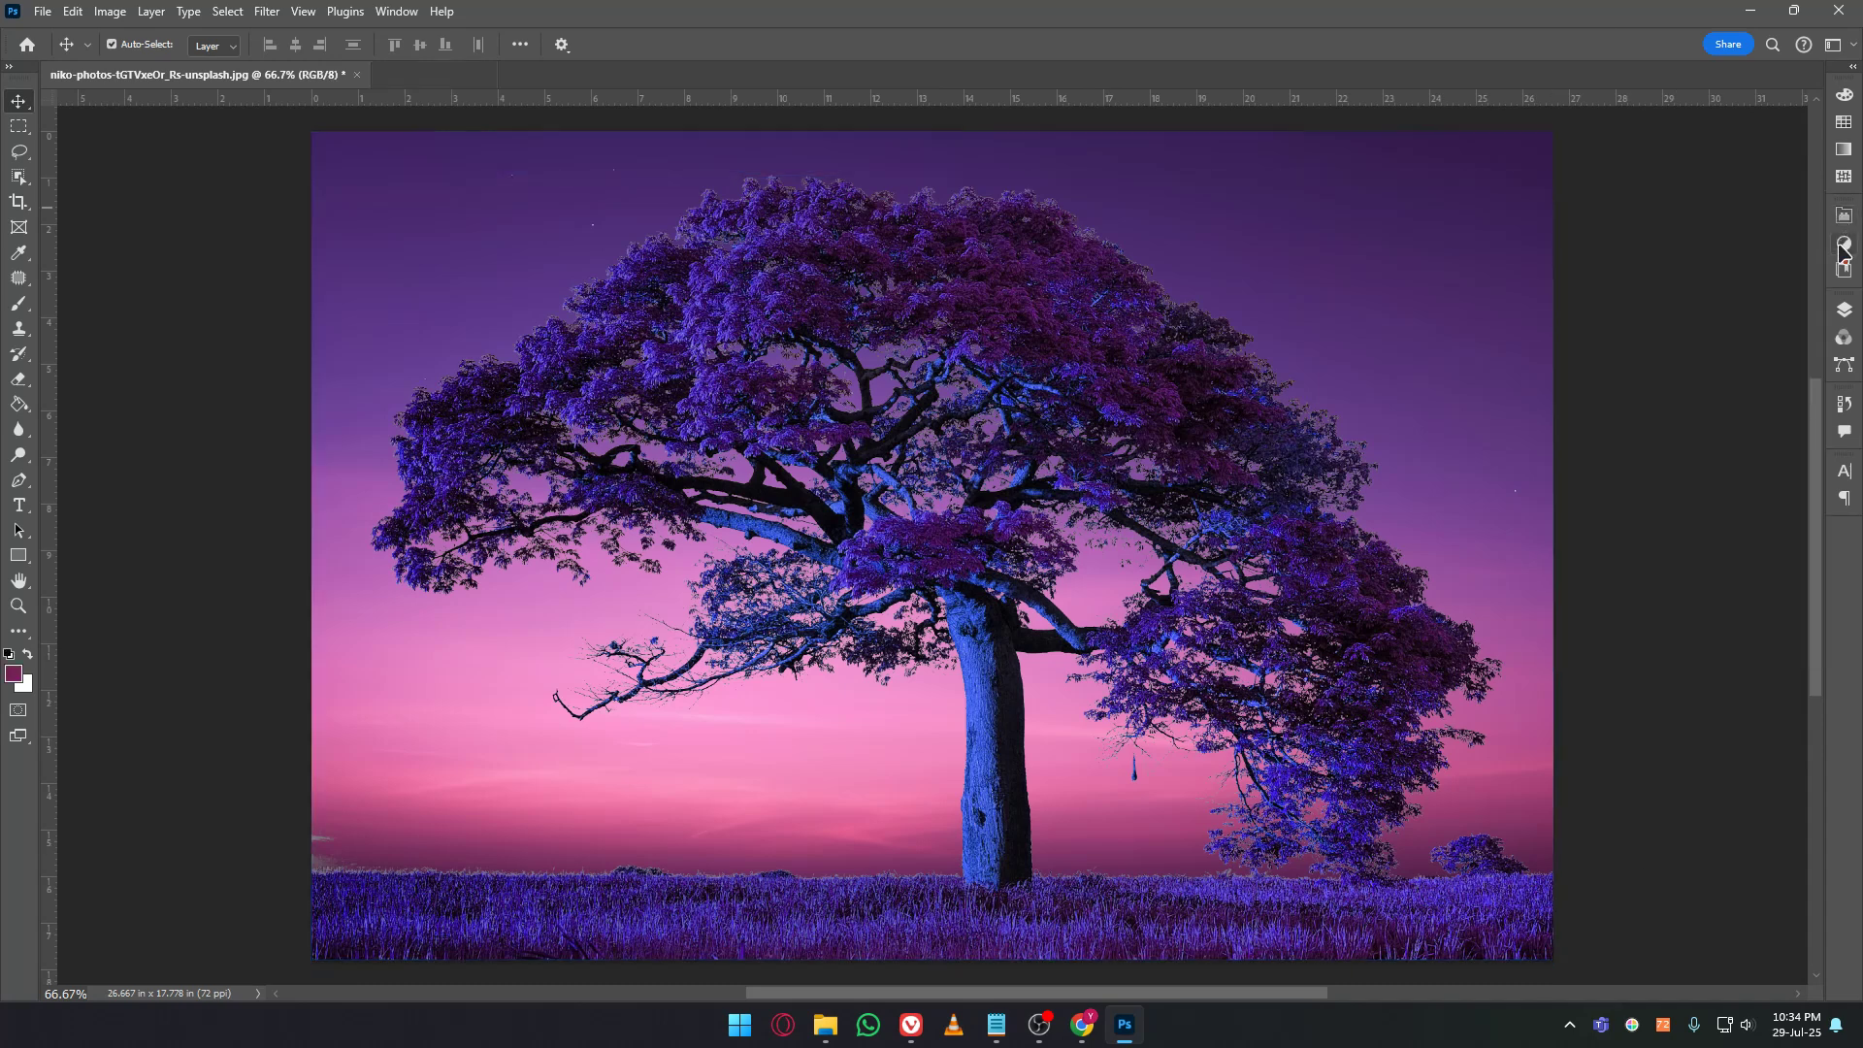
left_click(1844, 310)
left_click(1620, 425)
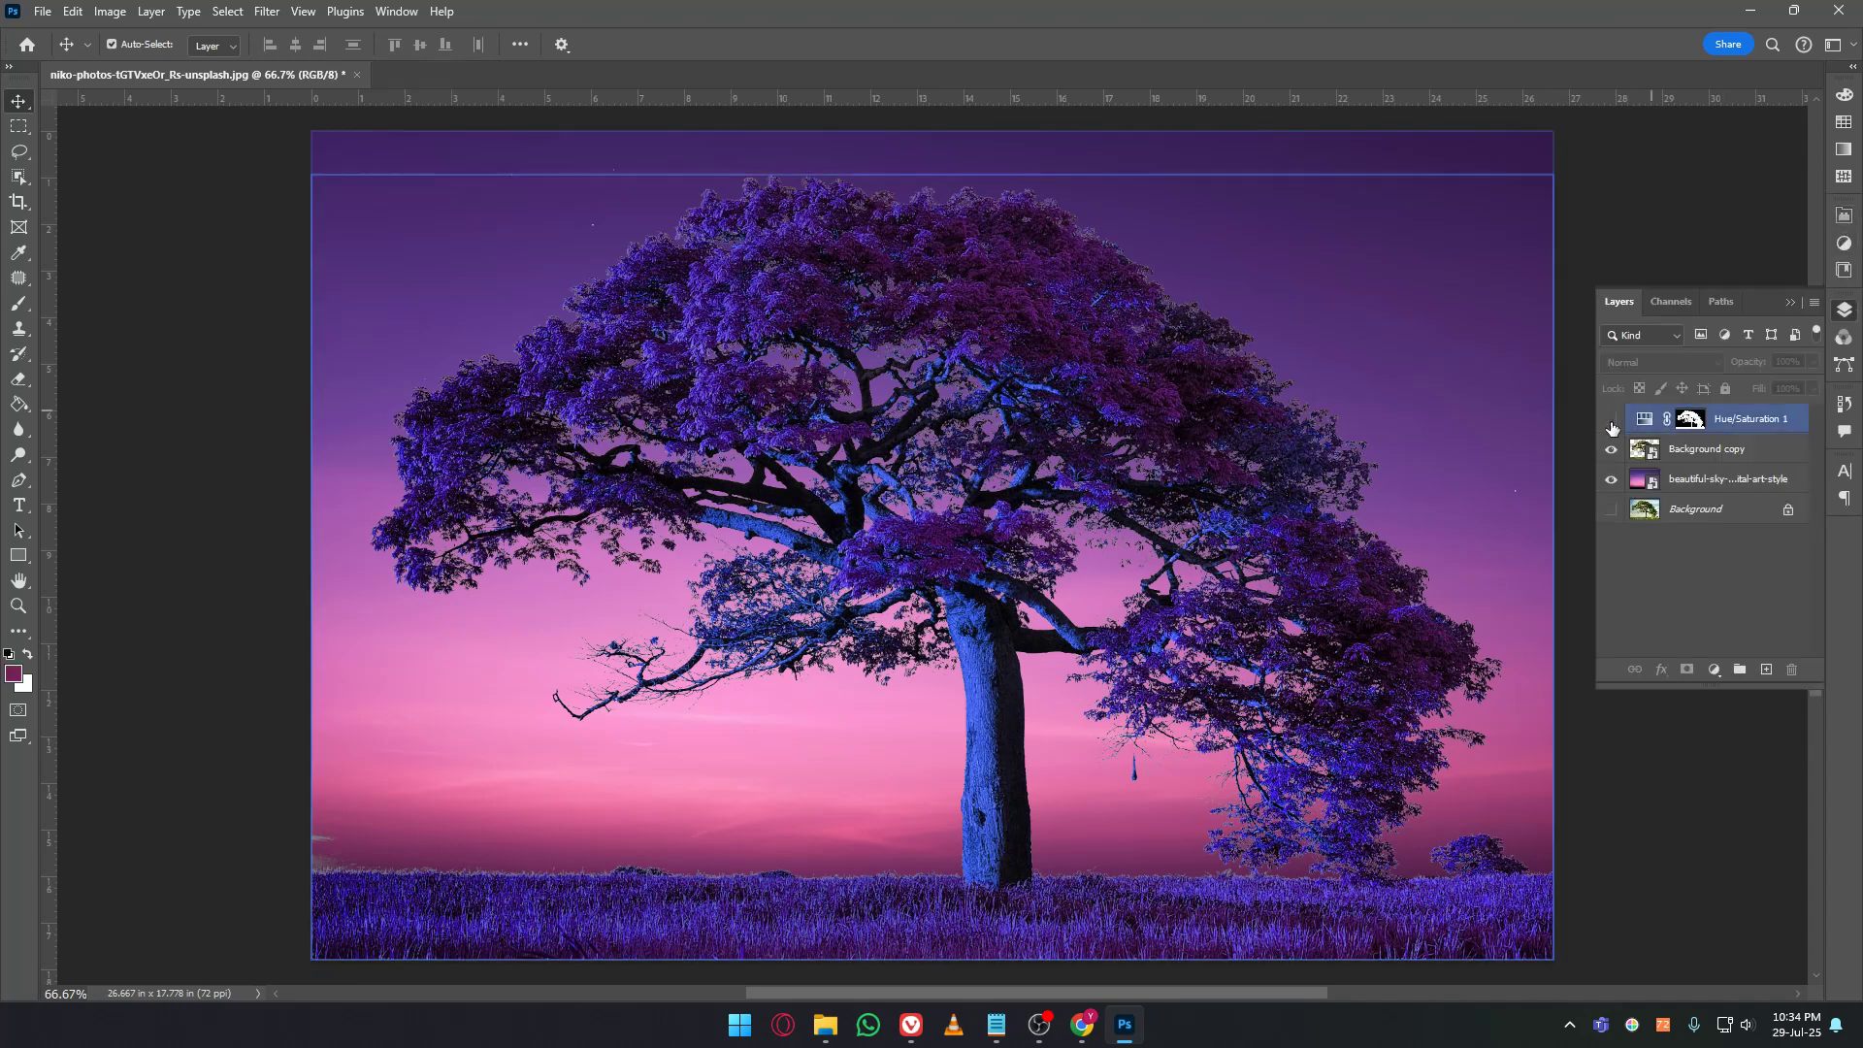
left_click(1611, 419)
left_click(1630, 448)
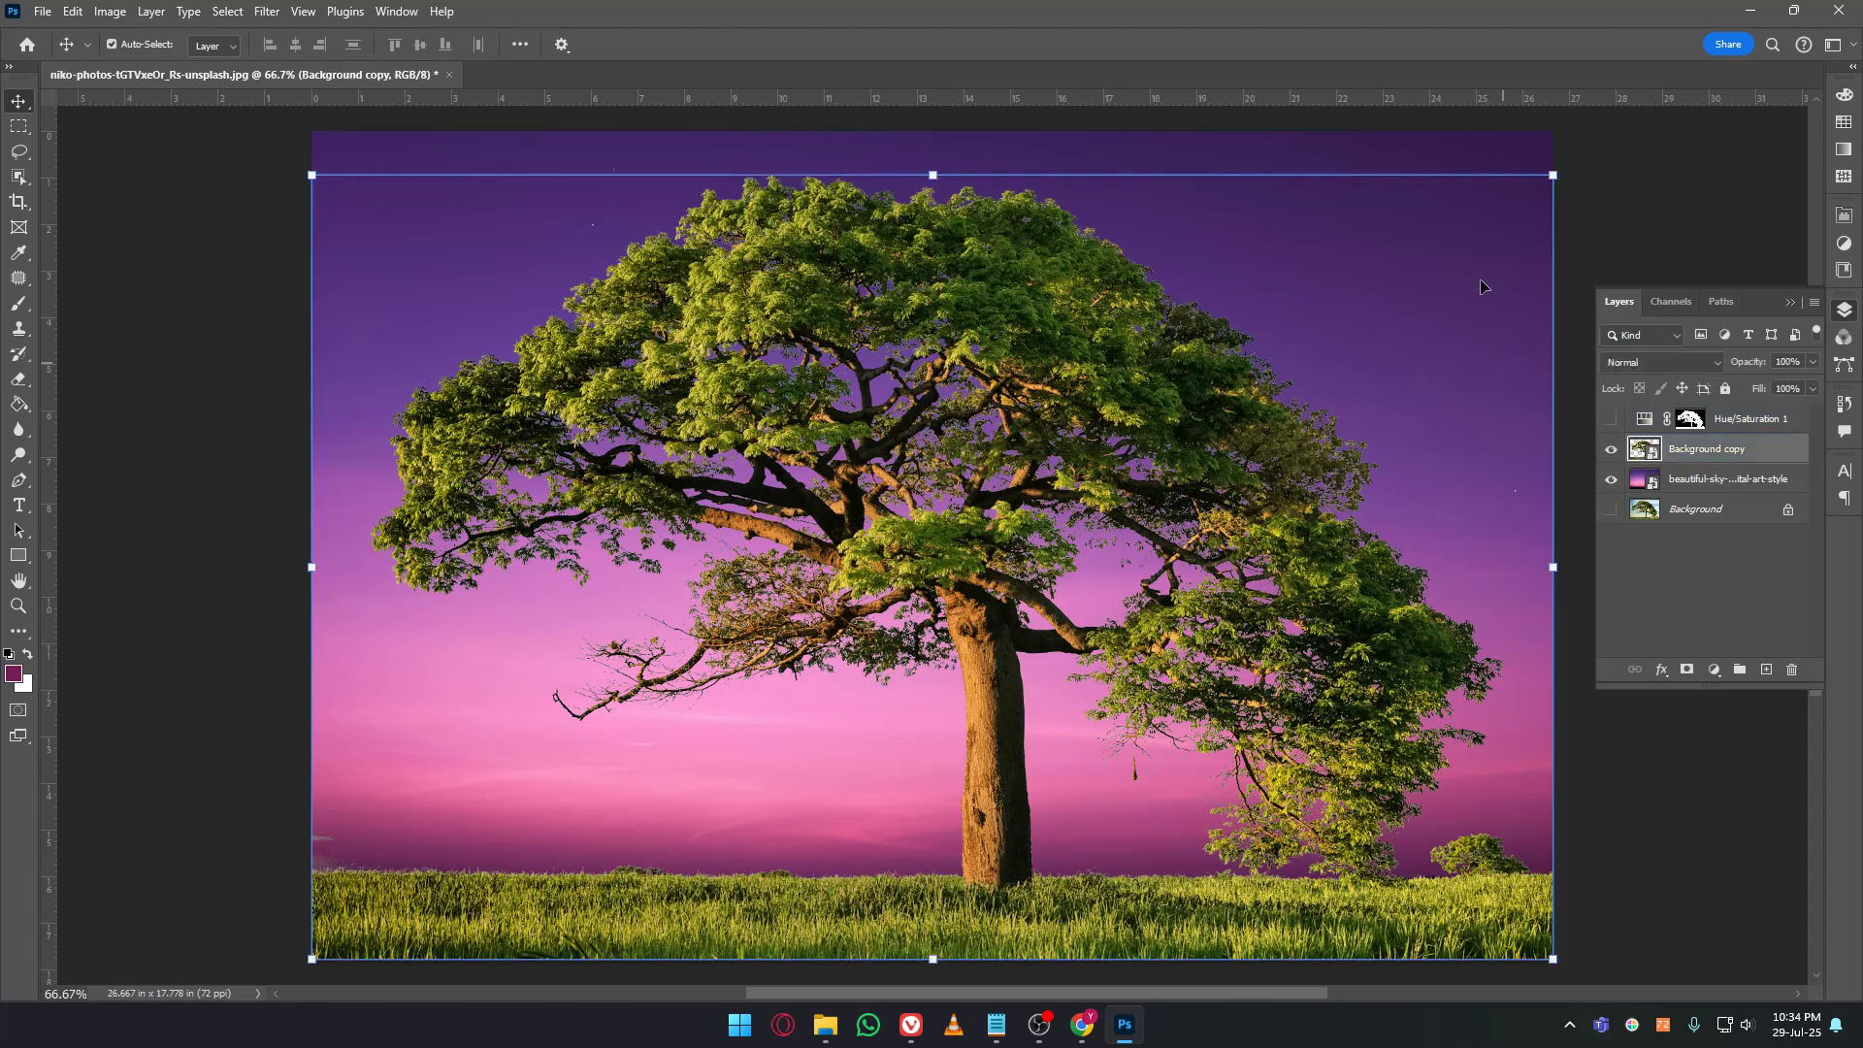
left_click(1566, 200)
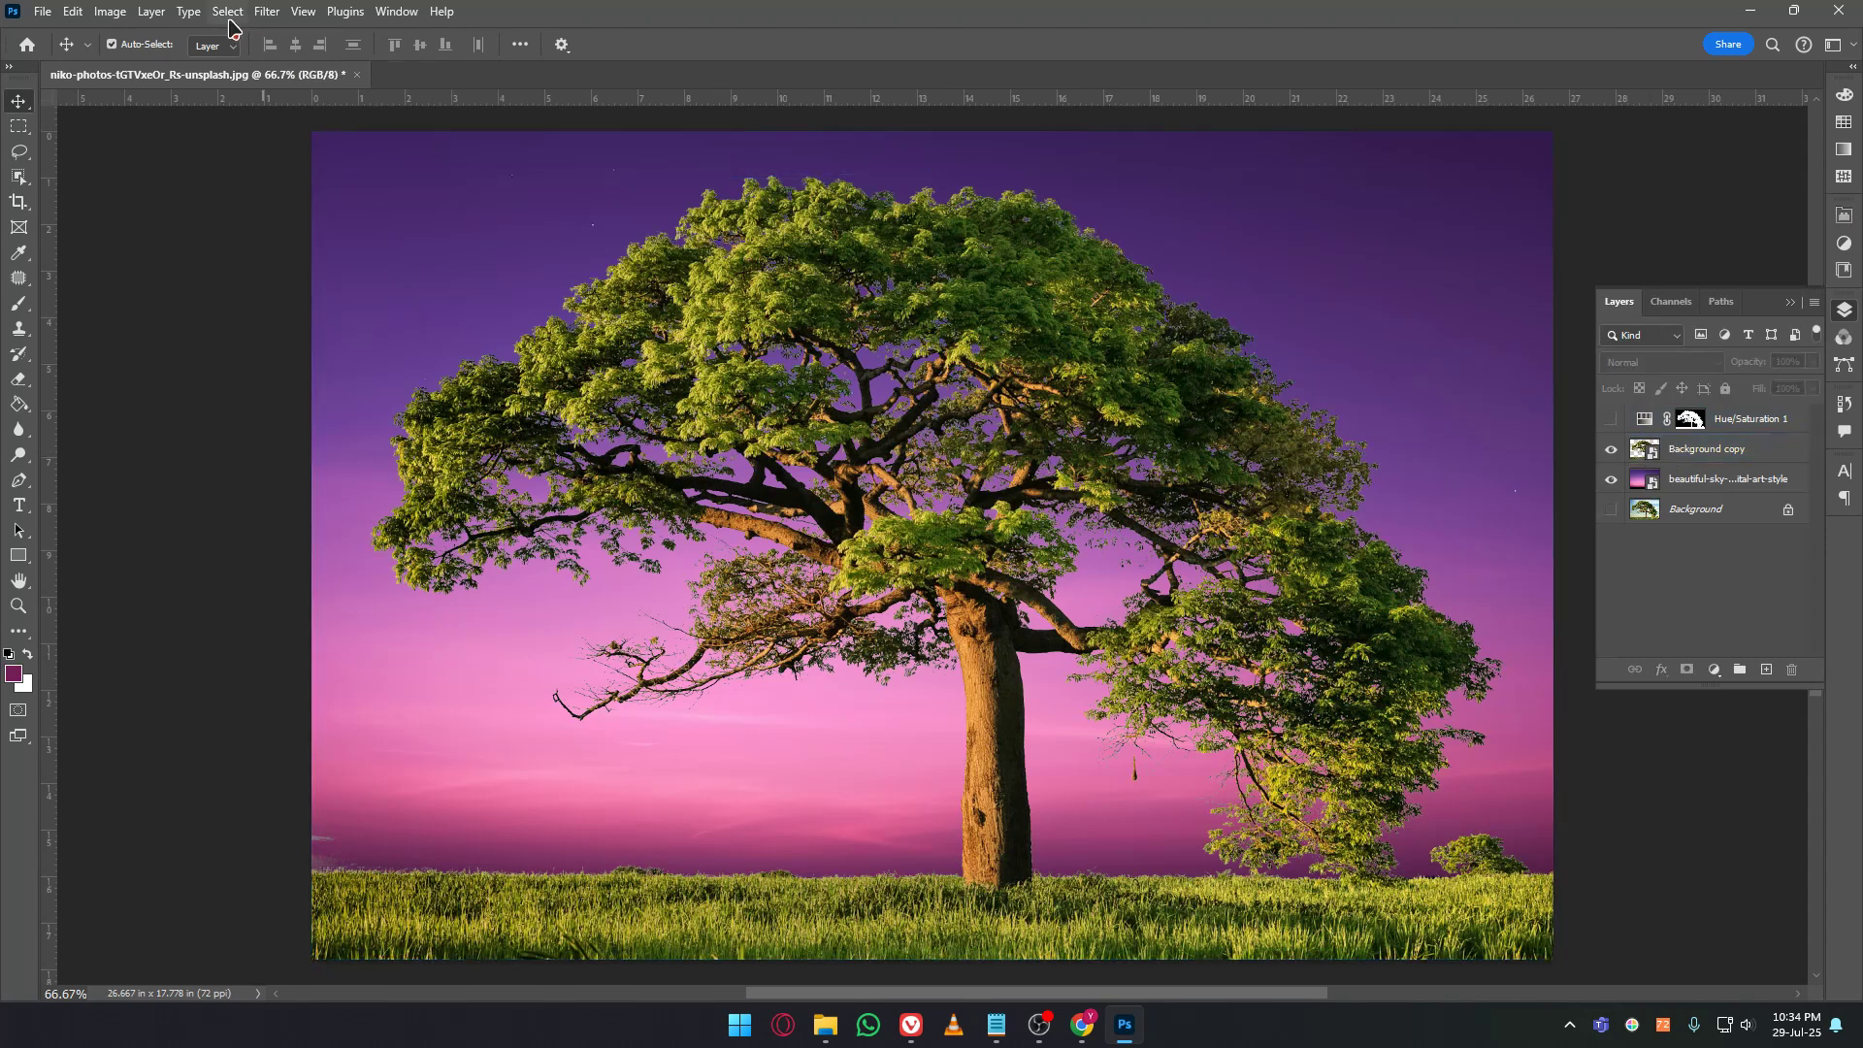
Open Color Range for the Background copy layer, move the dialog clear of the tree, and compare its Image and Selection previews.
left_click(228, 14)
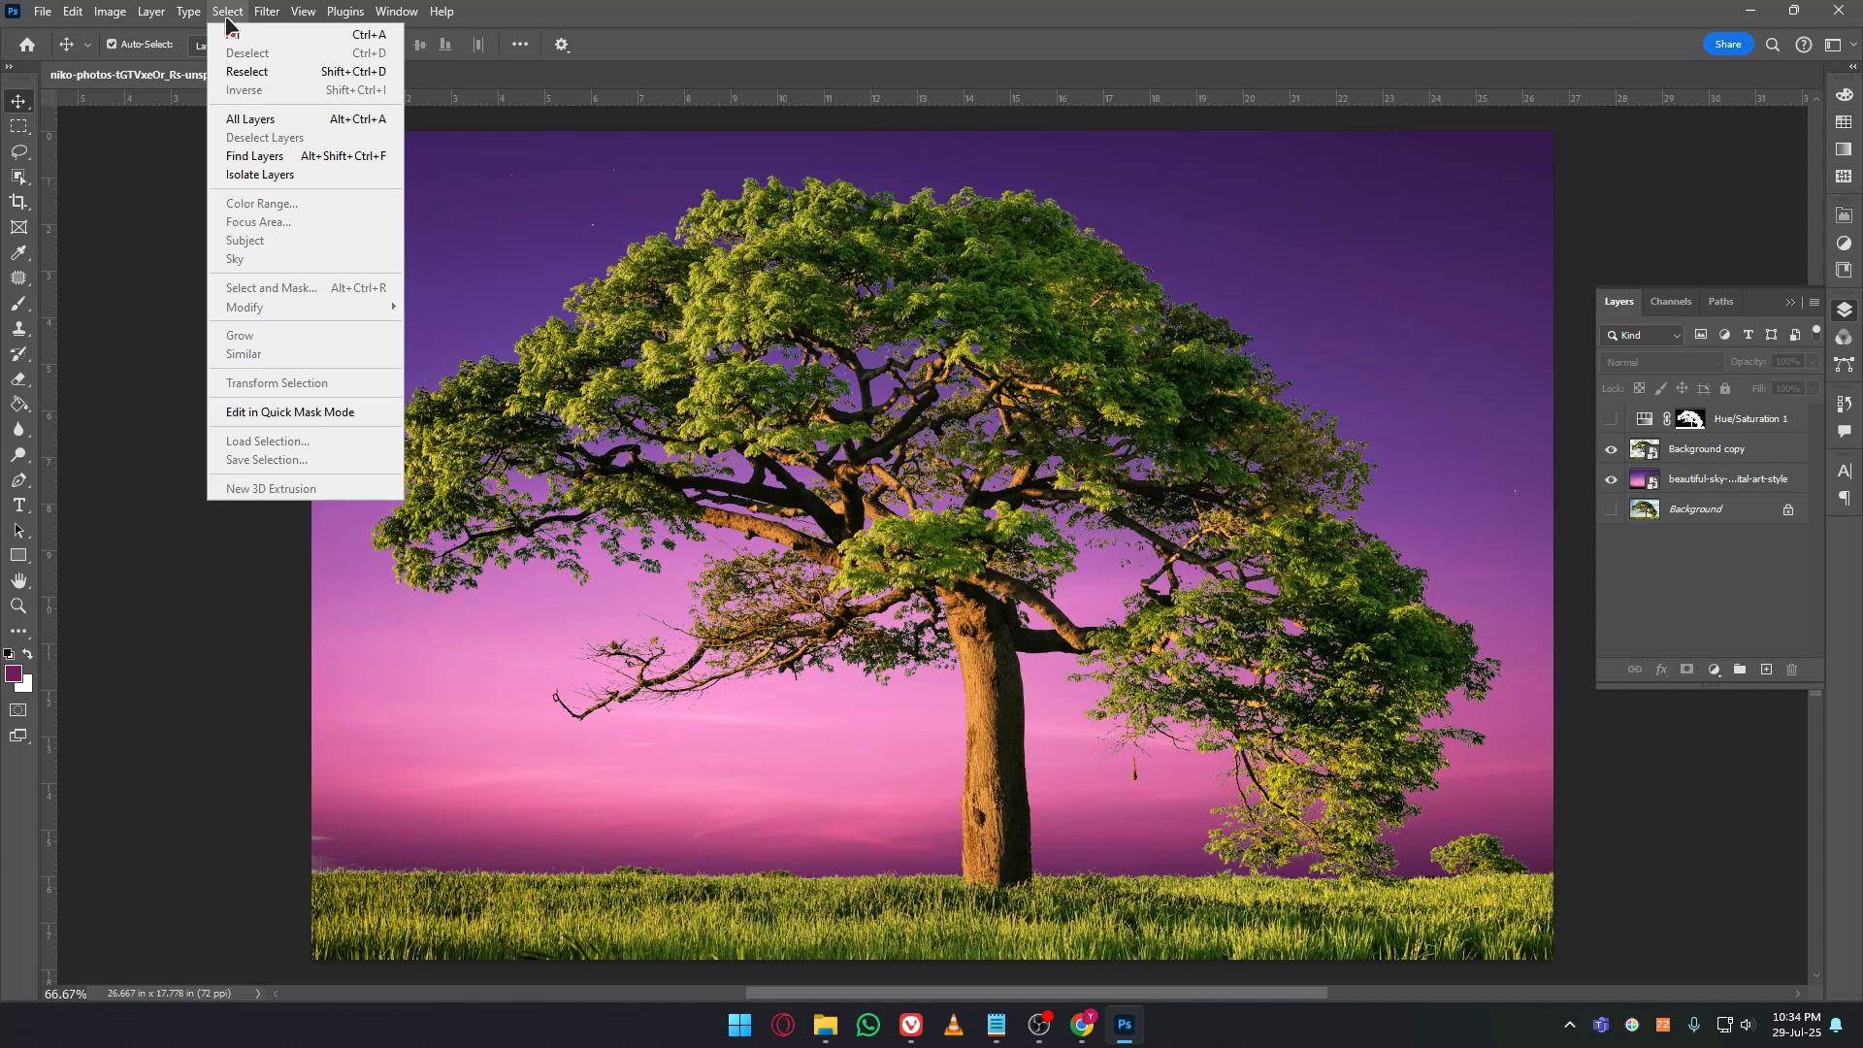
left_click(1746, 468)
left_click(1745, 456)
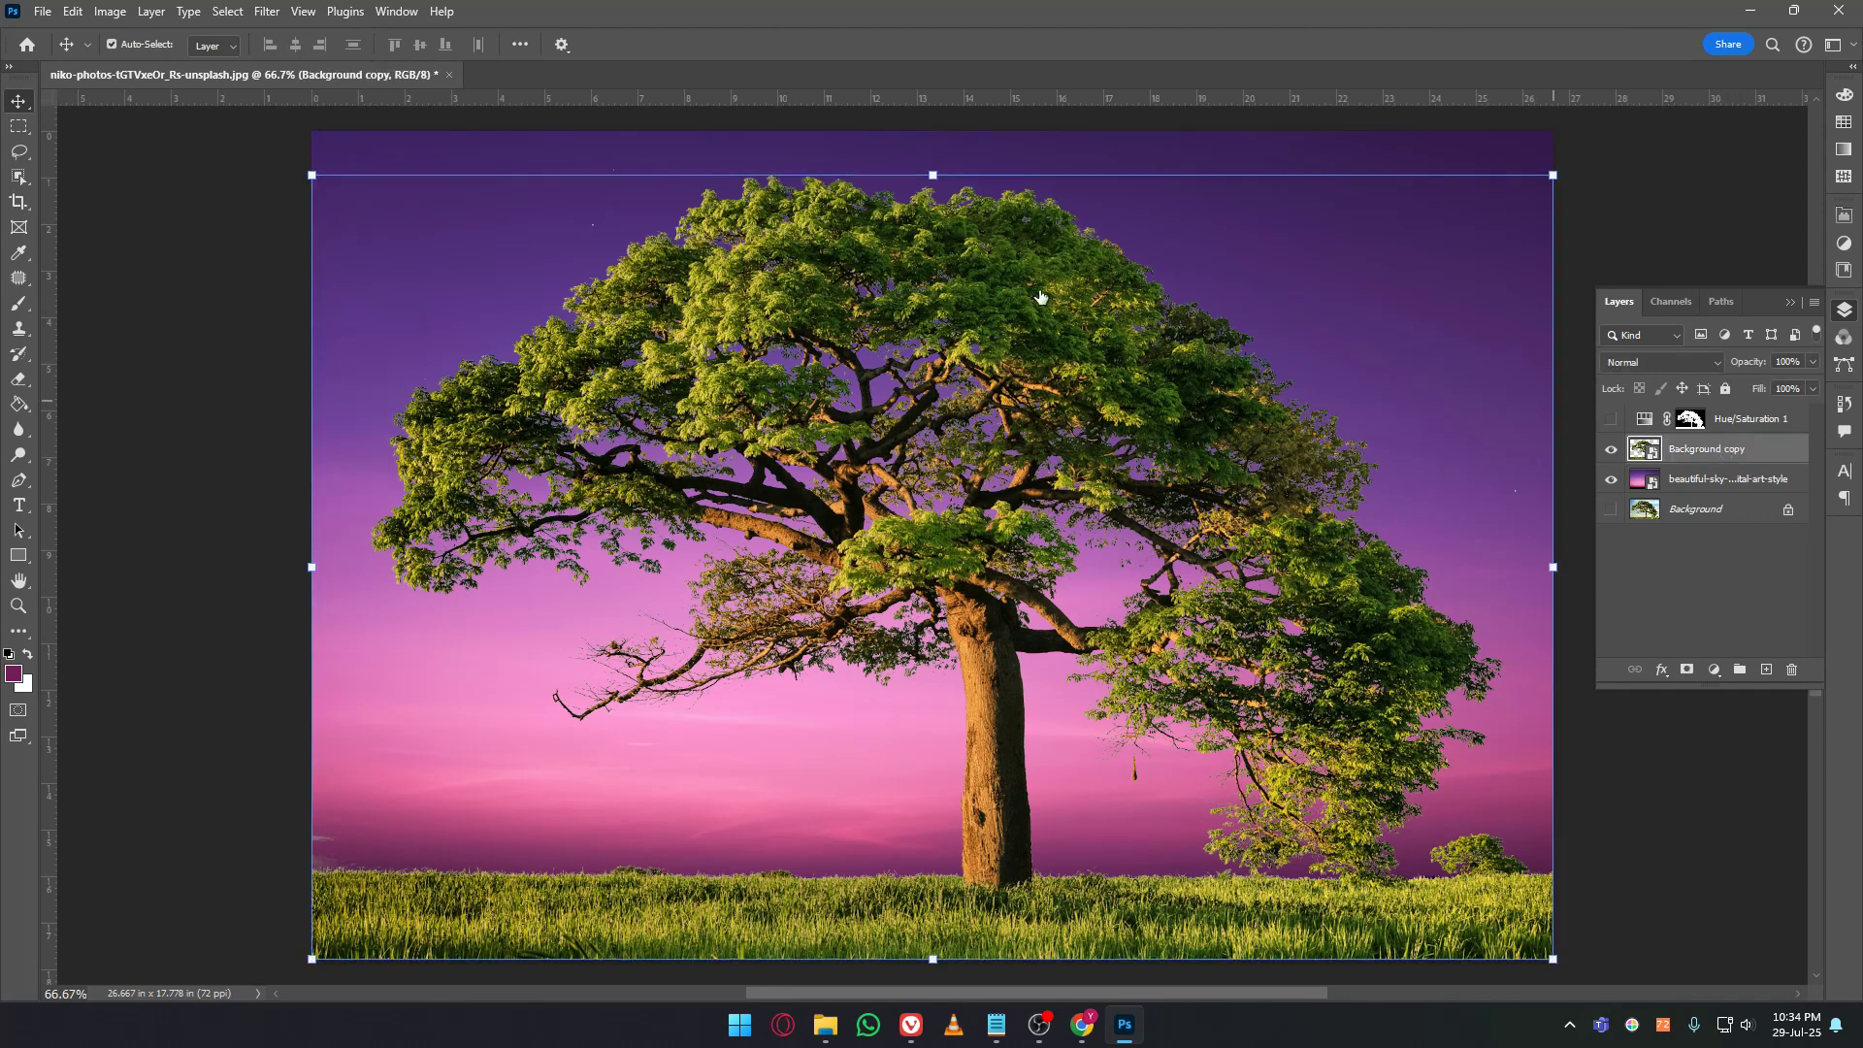
left_click(229, 13)
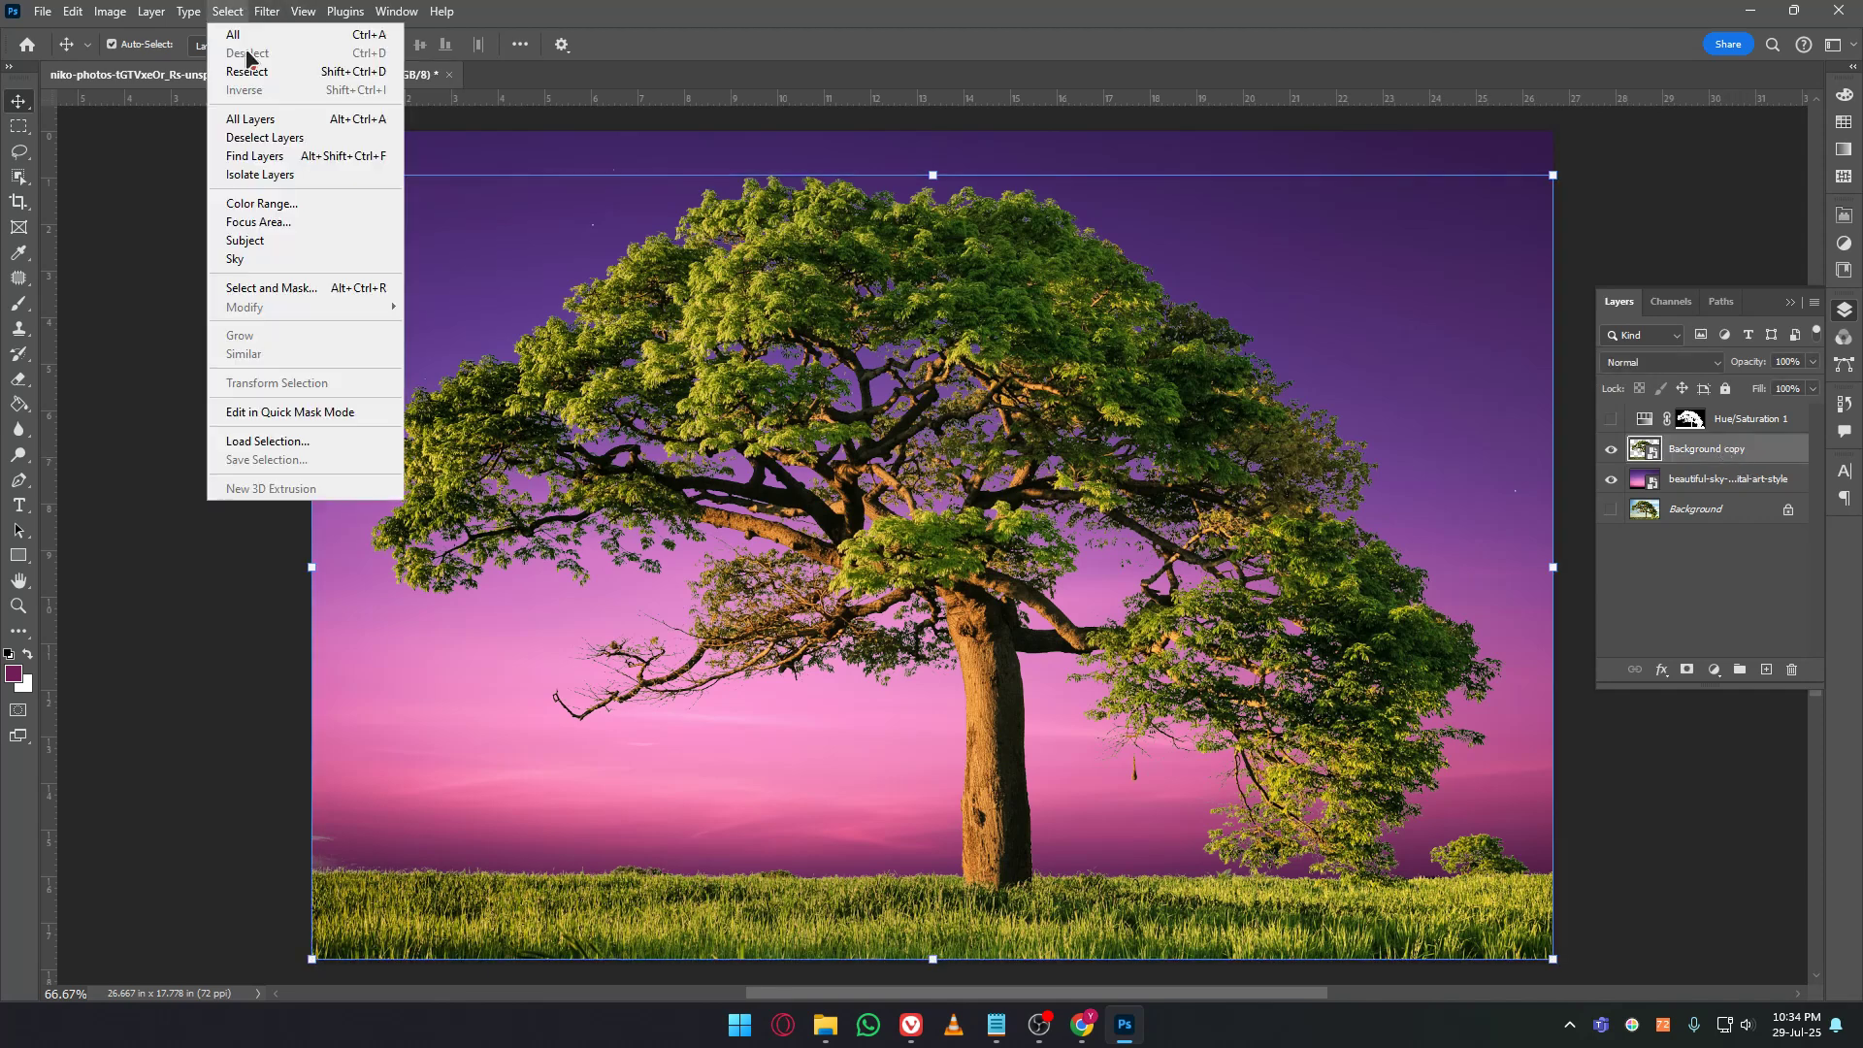
left_click(289, 204)
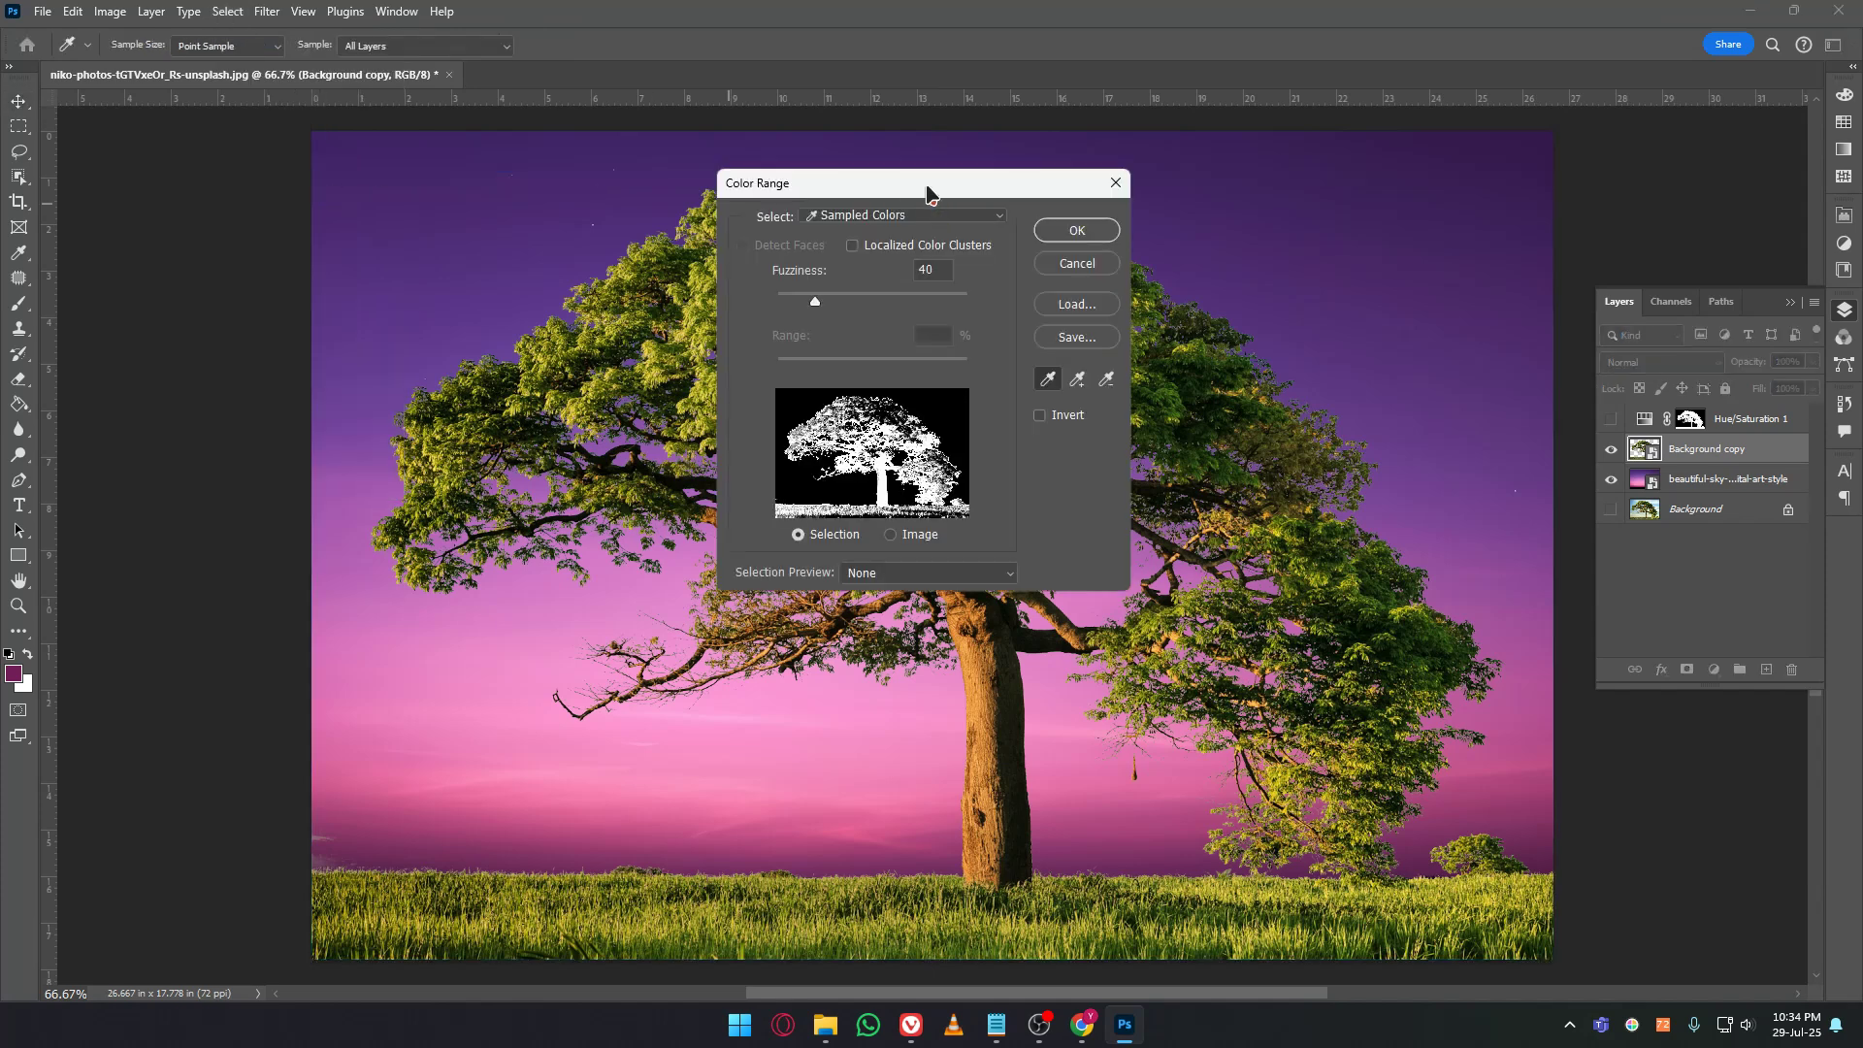
left_click_drag(931, 187, 1538, 486)
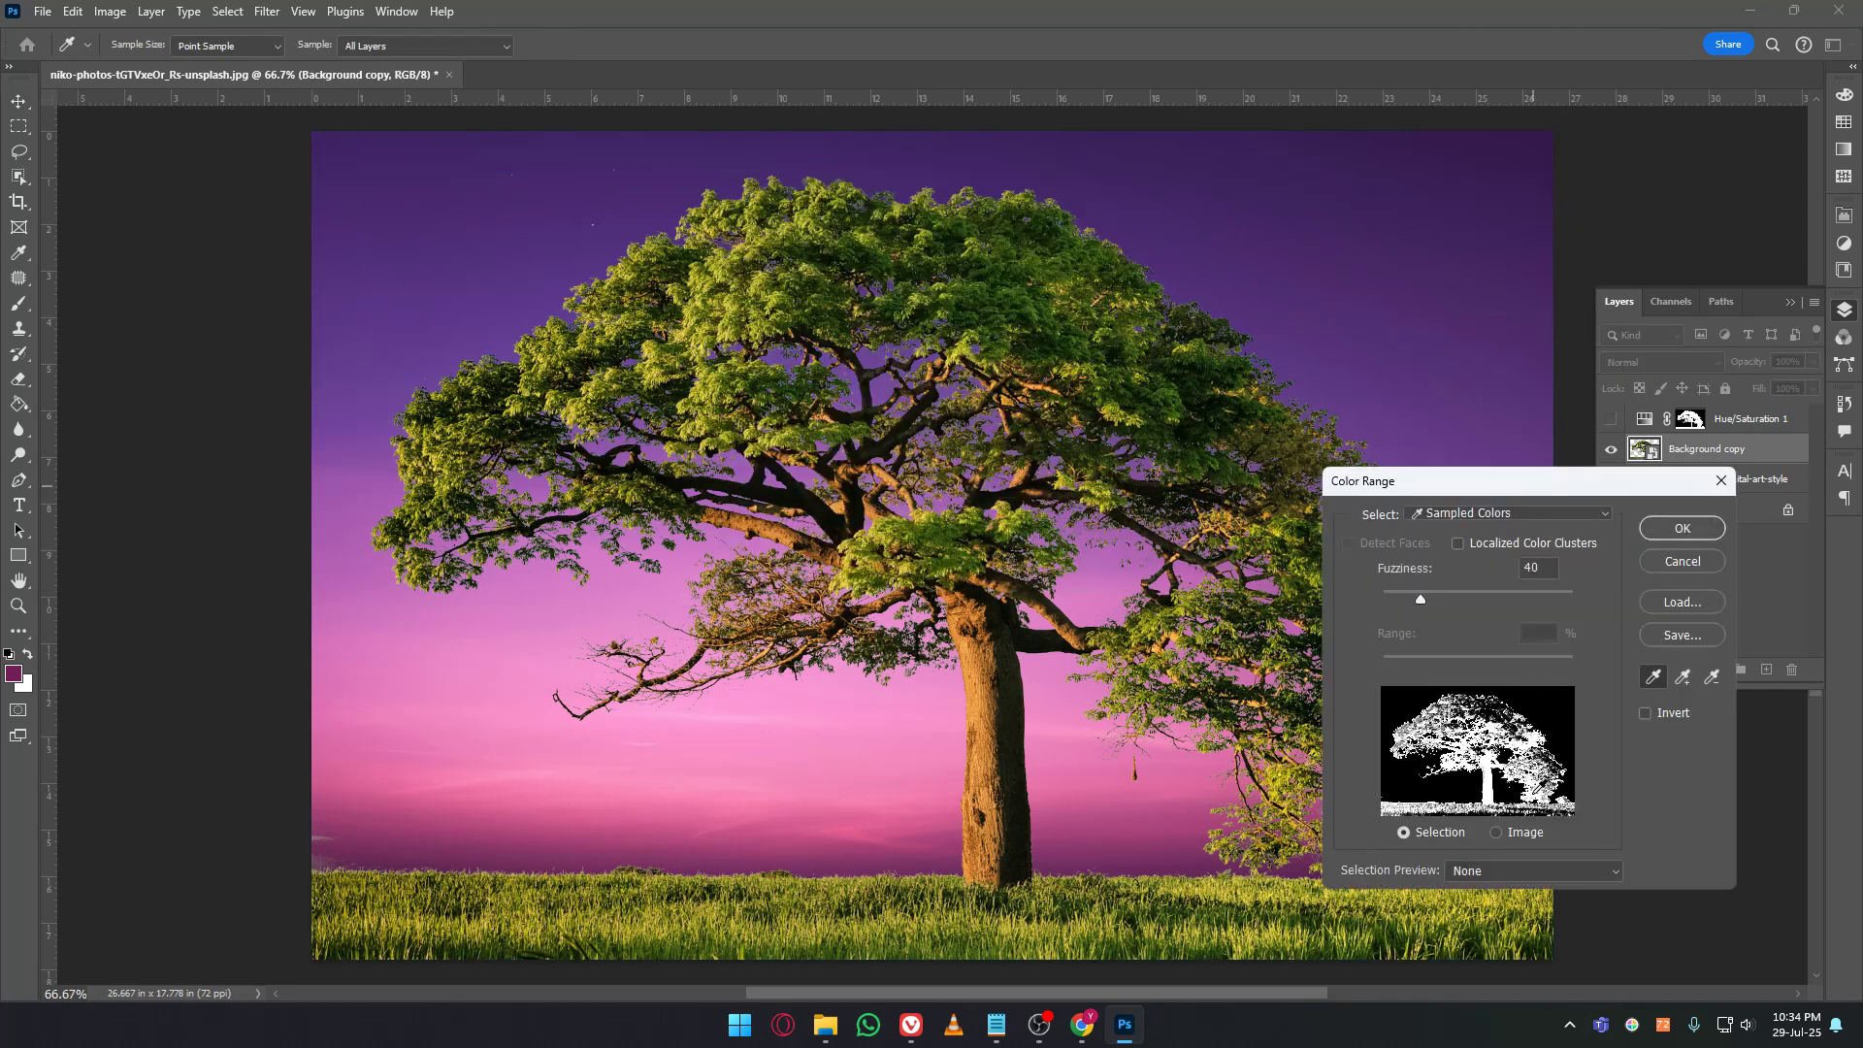
left_click(1496, 833)
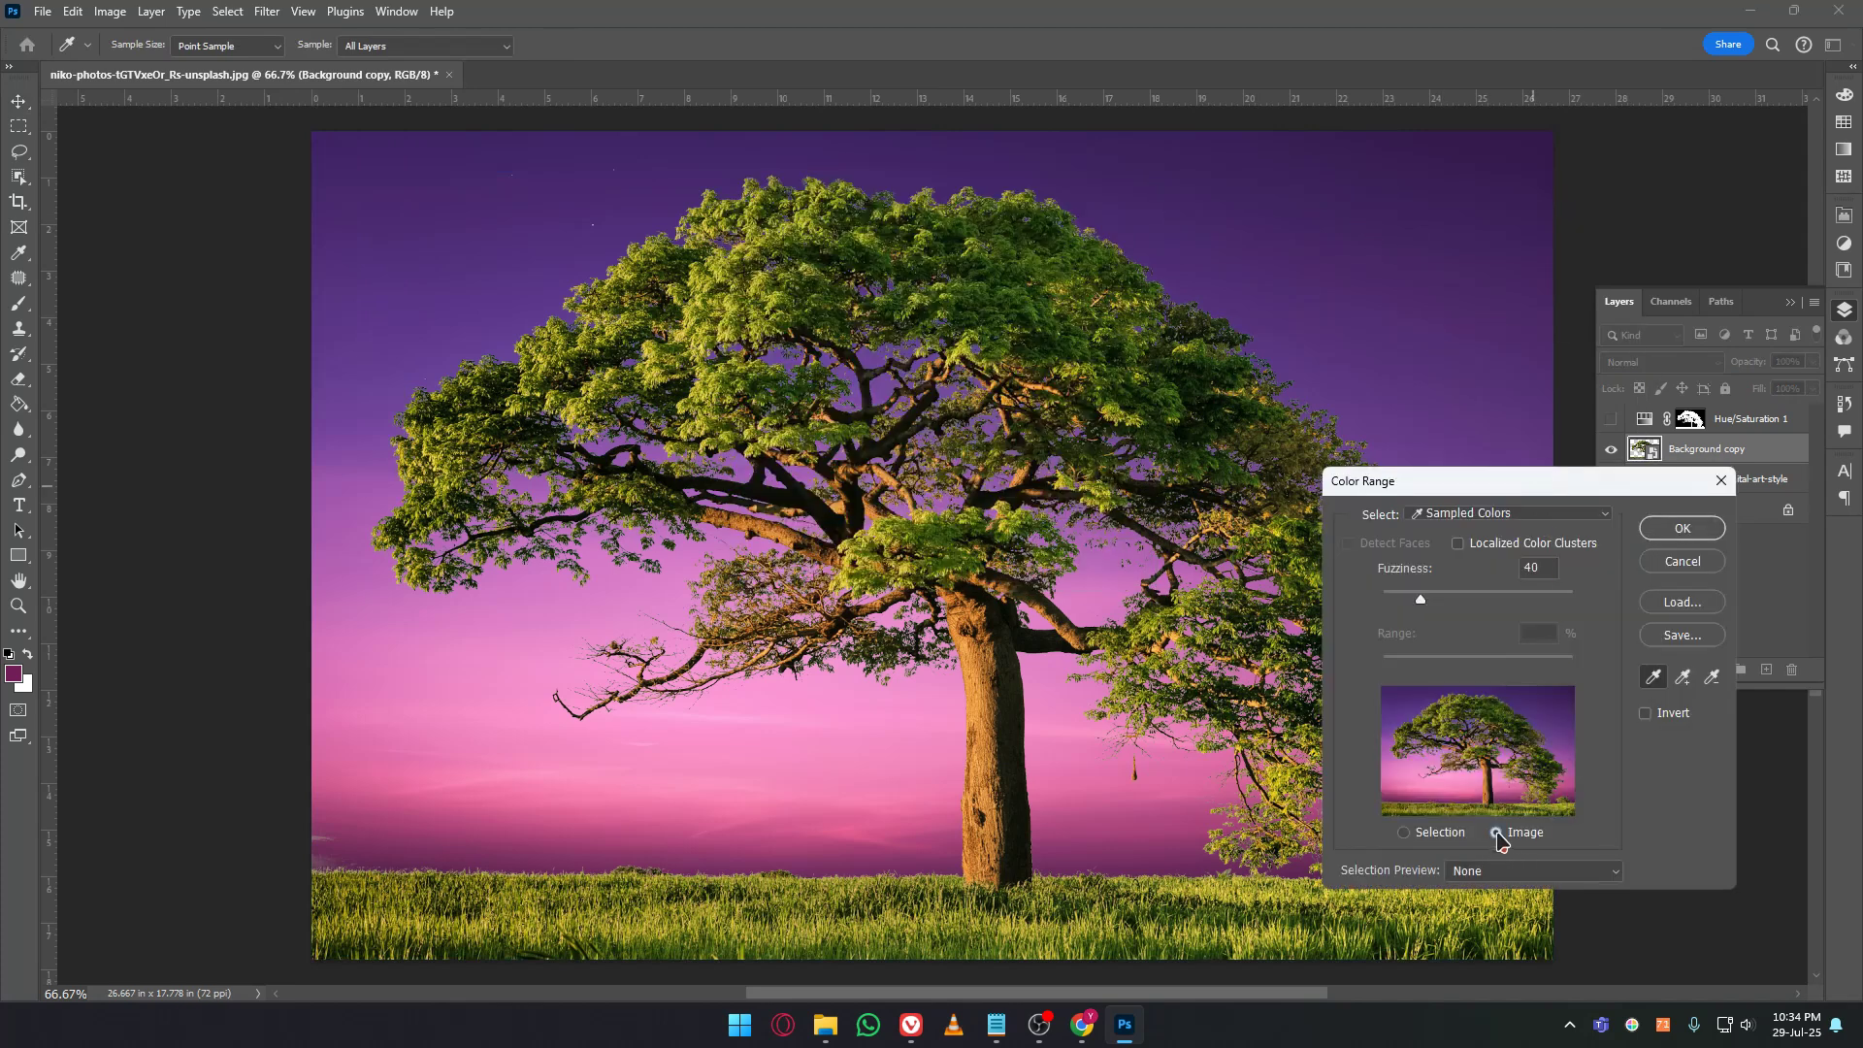
left_click(1406, 835)
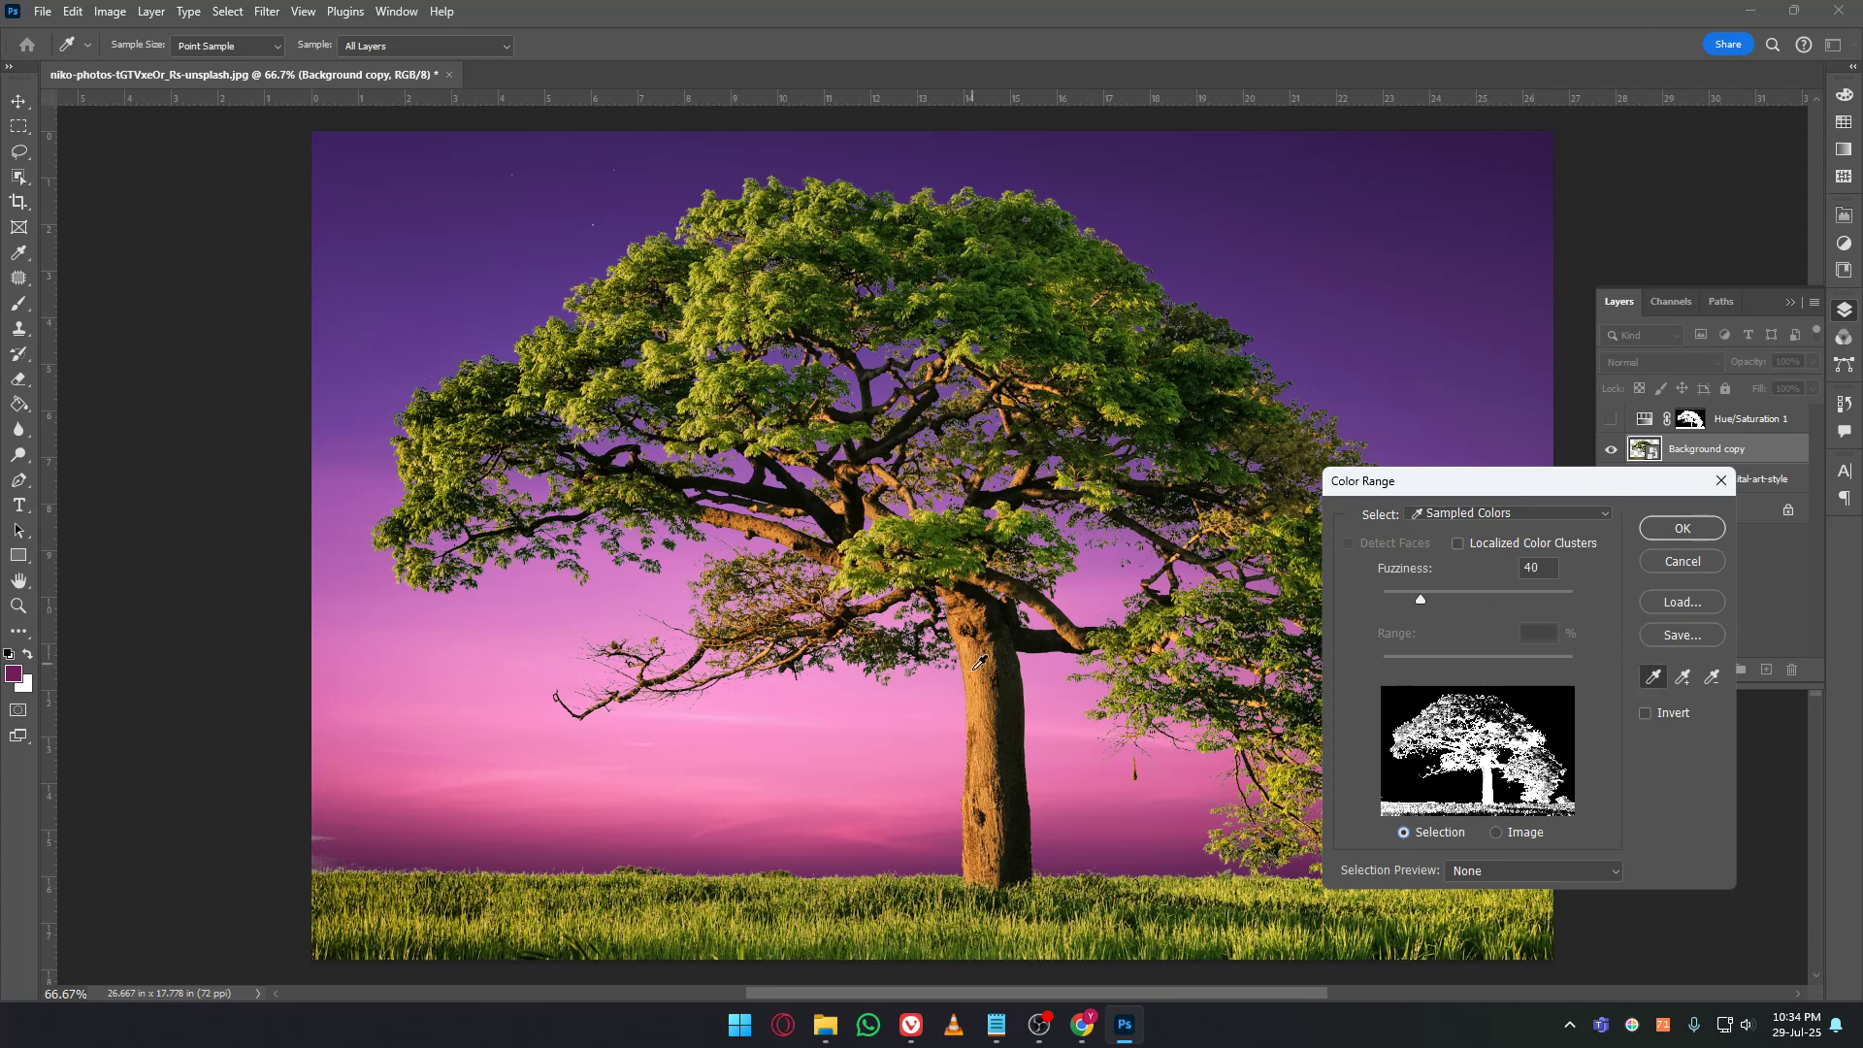
Sample colors along the tree trunk in Color Range, add more trunk tones to the sample, and apply the selection.
left_click(999, 691)
left_click(990, 717)
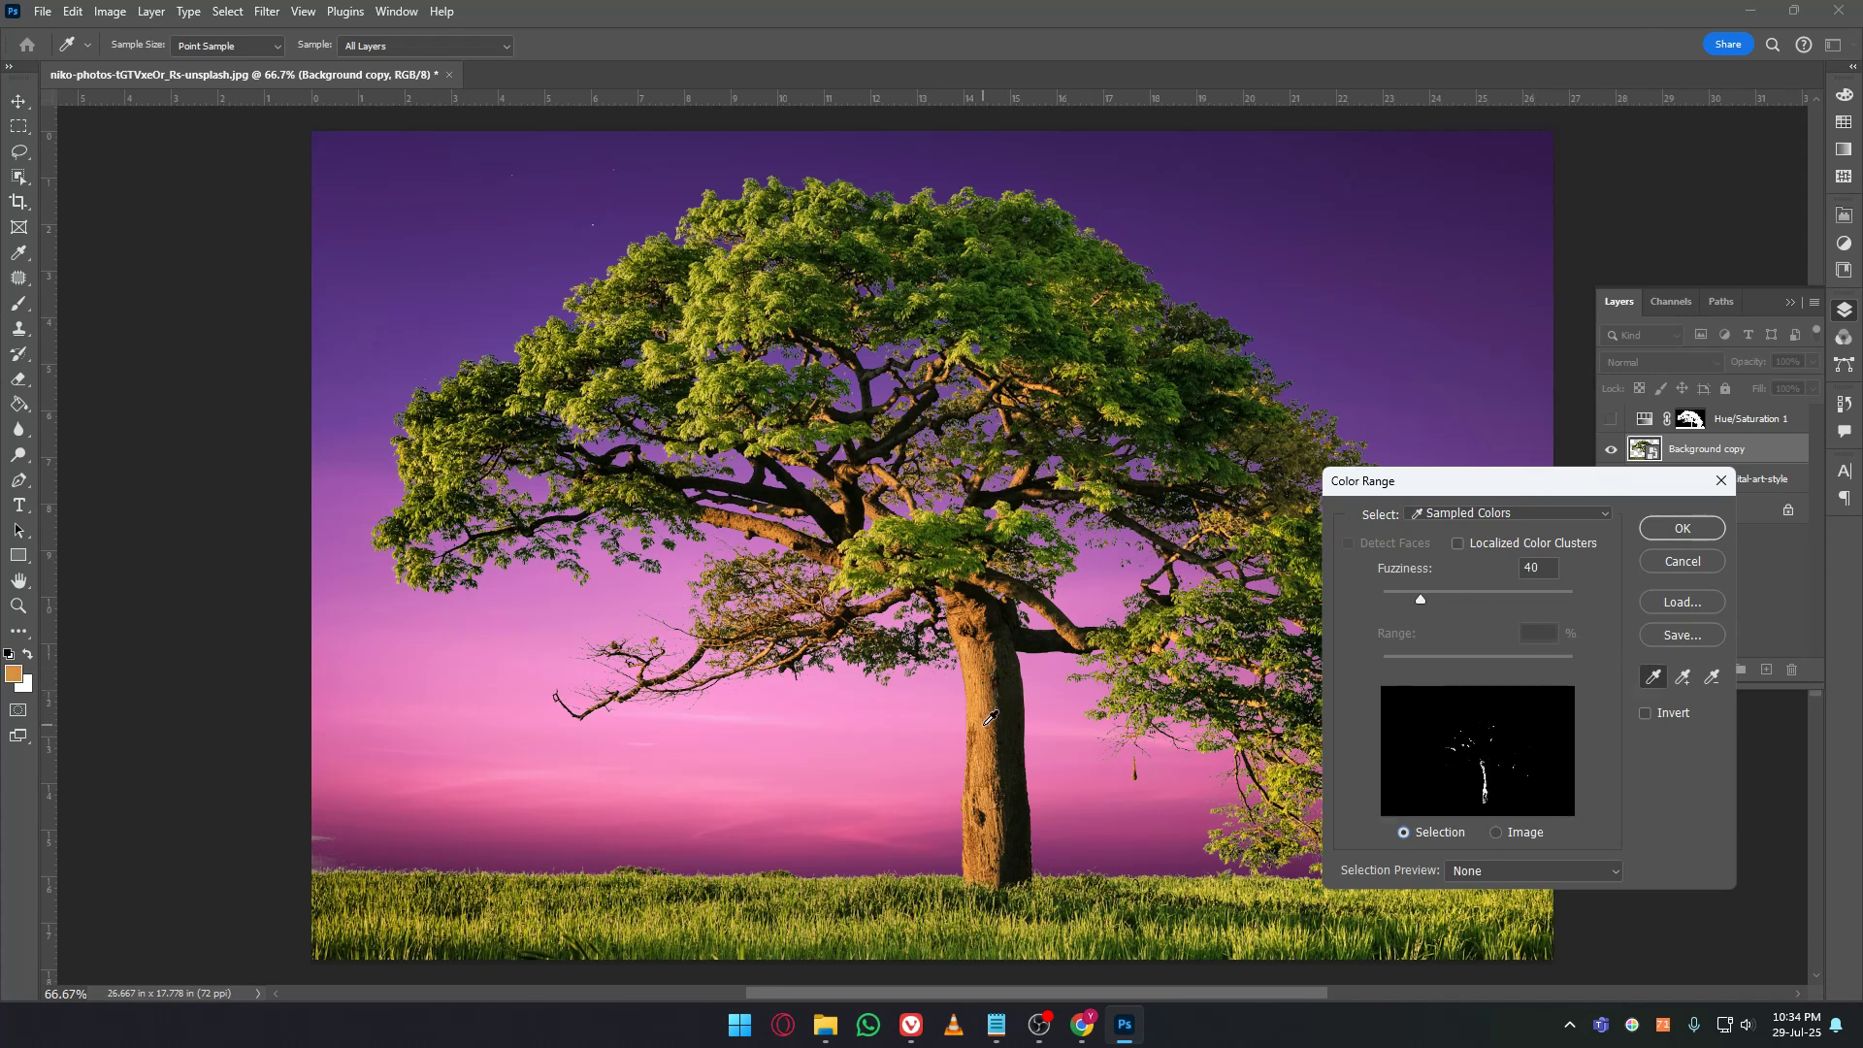
left_click(1005, 762)
left_click(1014, 750)
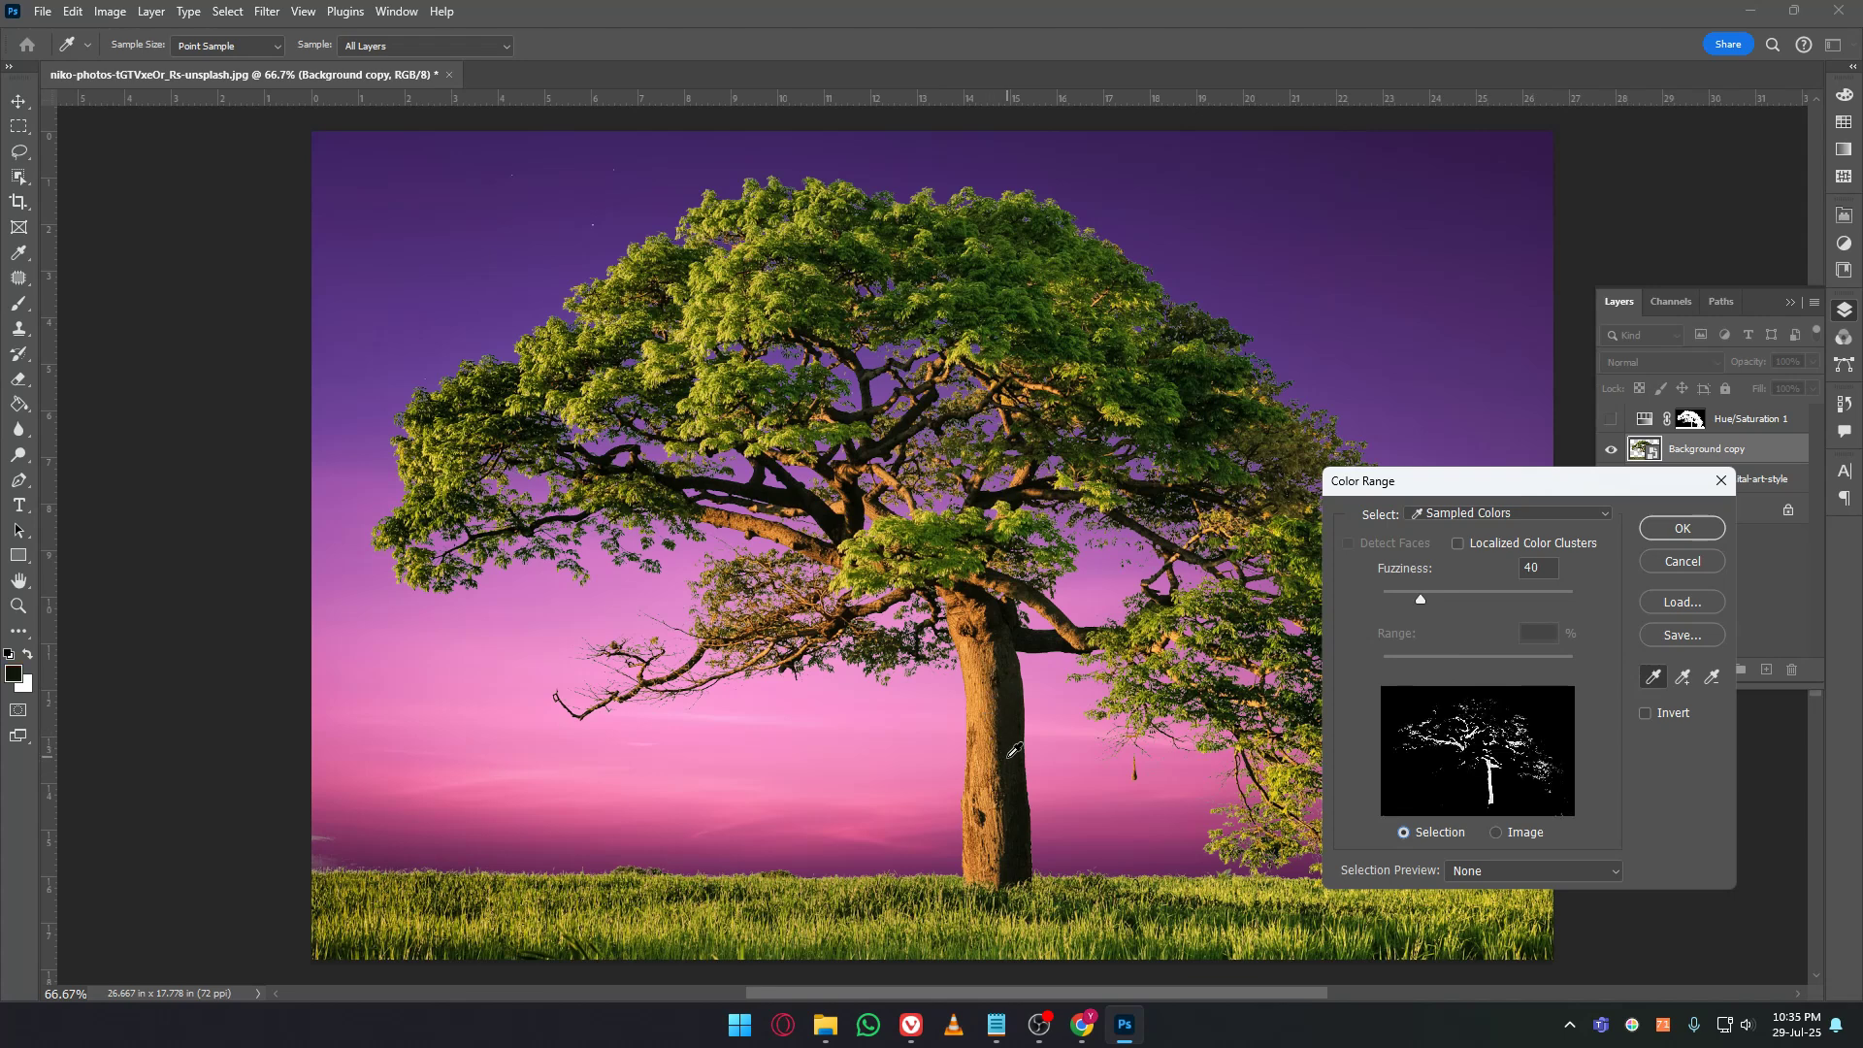
left_click(994, 754)
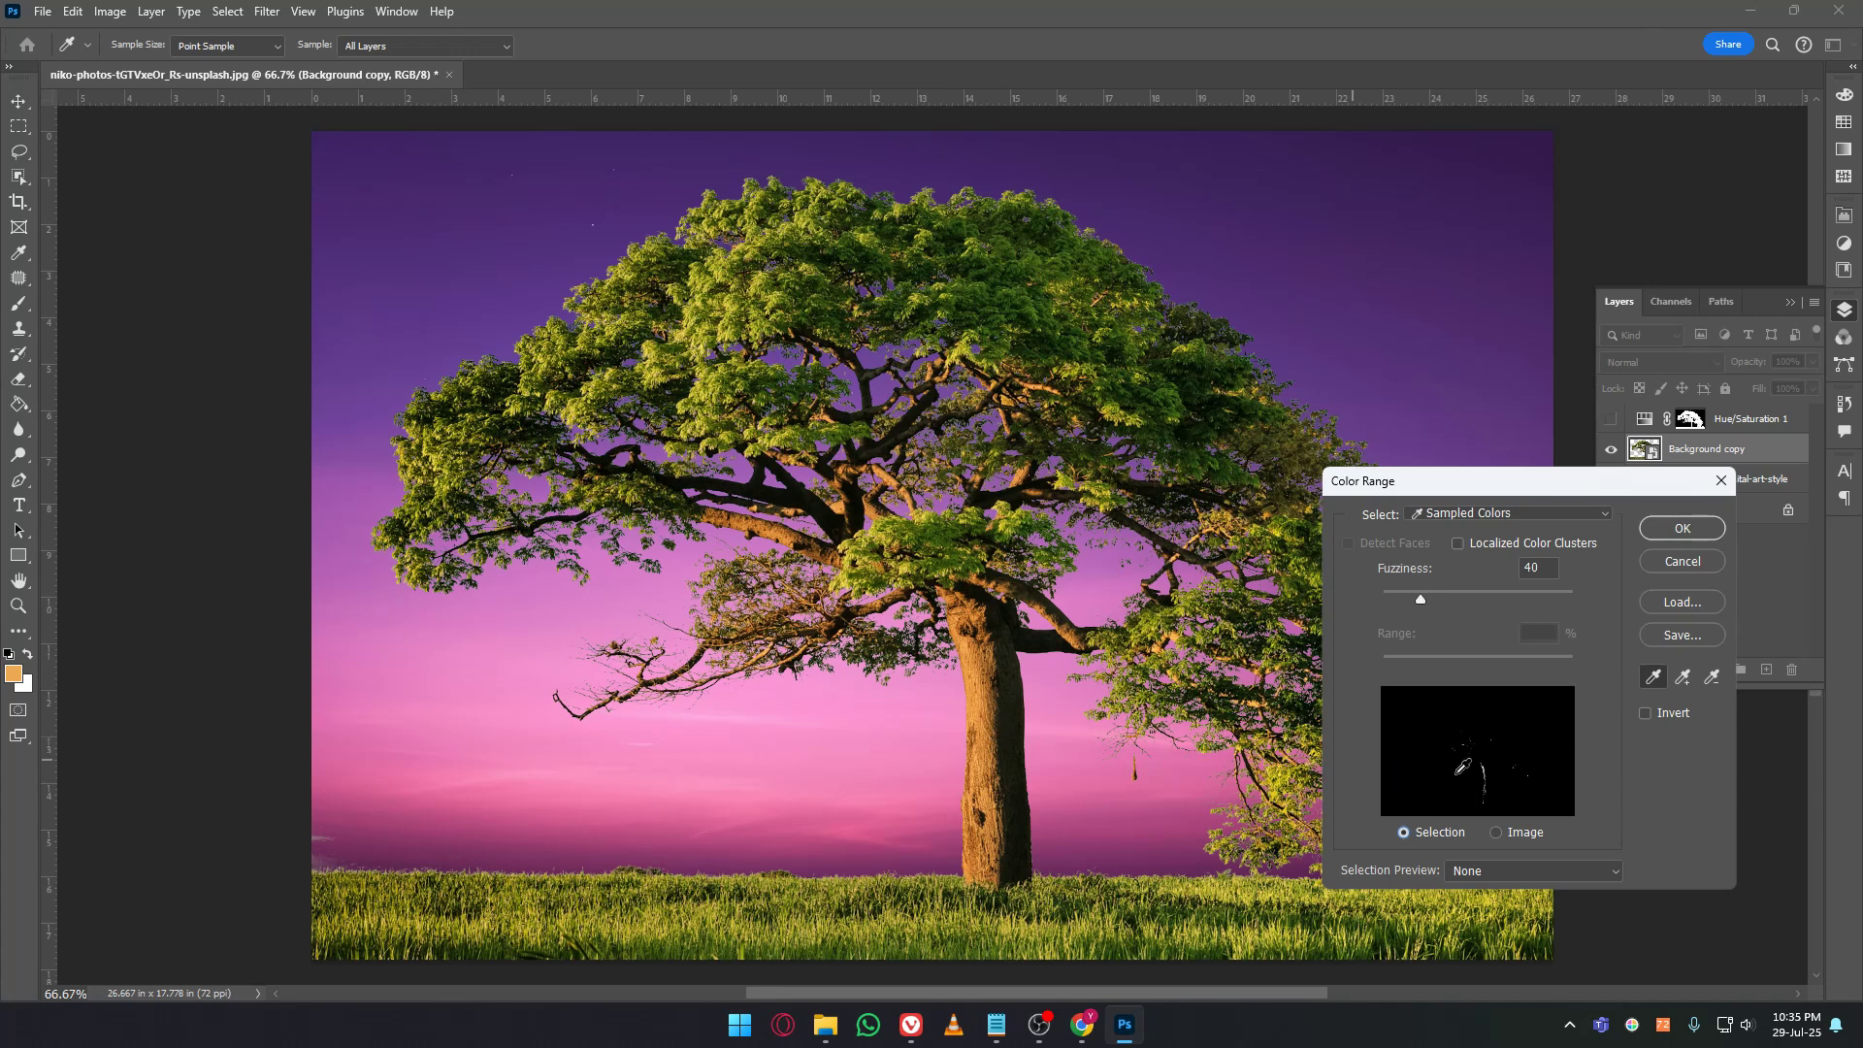
left_click(1684, 681)
mouse_move(989, 677)
left_mouse_down()
mouse_move(991, 649)
mouse_move(997, 788)
left_mouse_up()
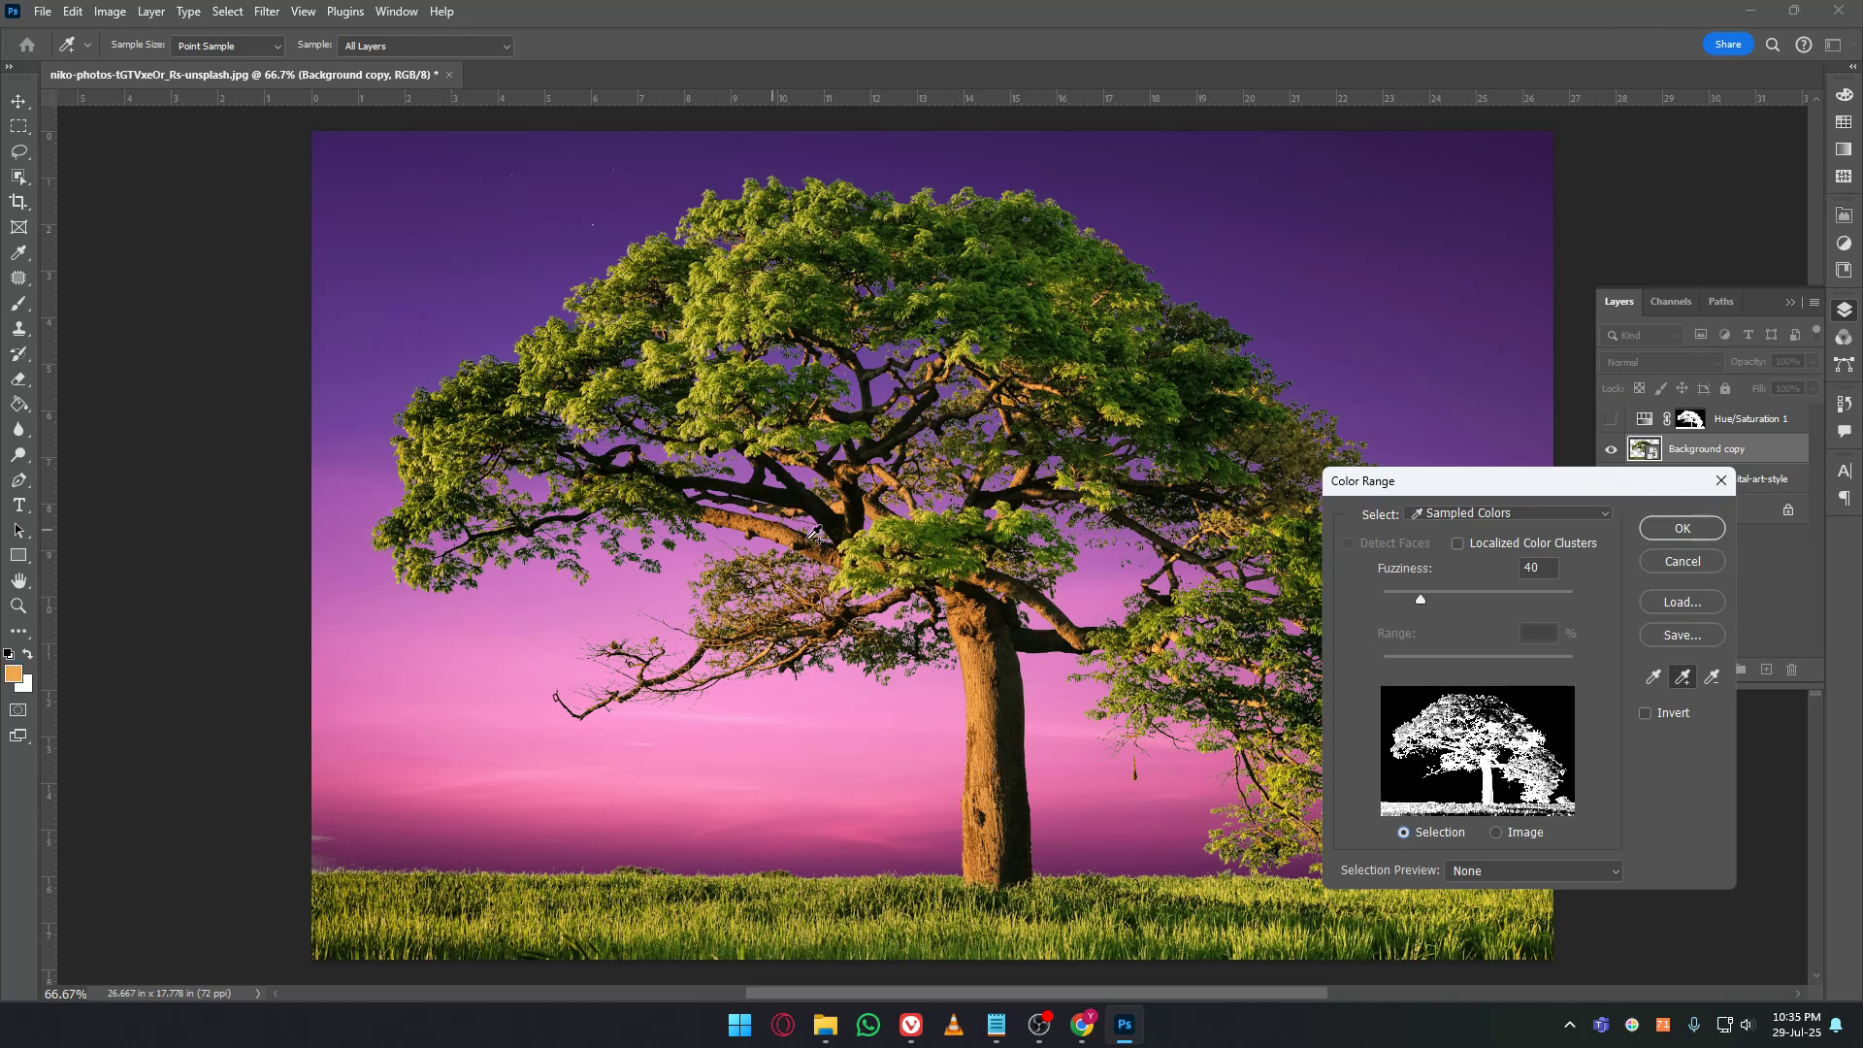
left_click(1682, 527)
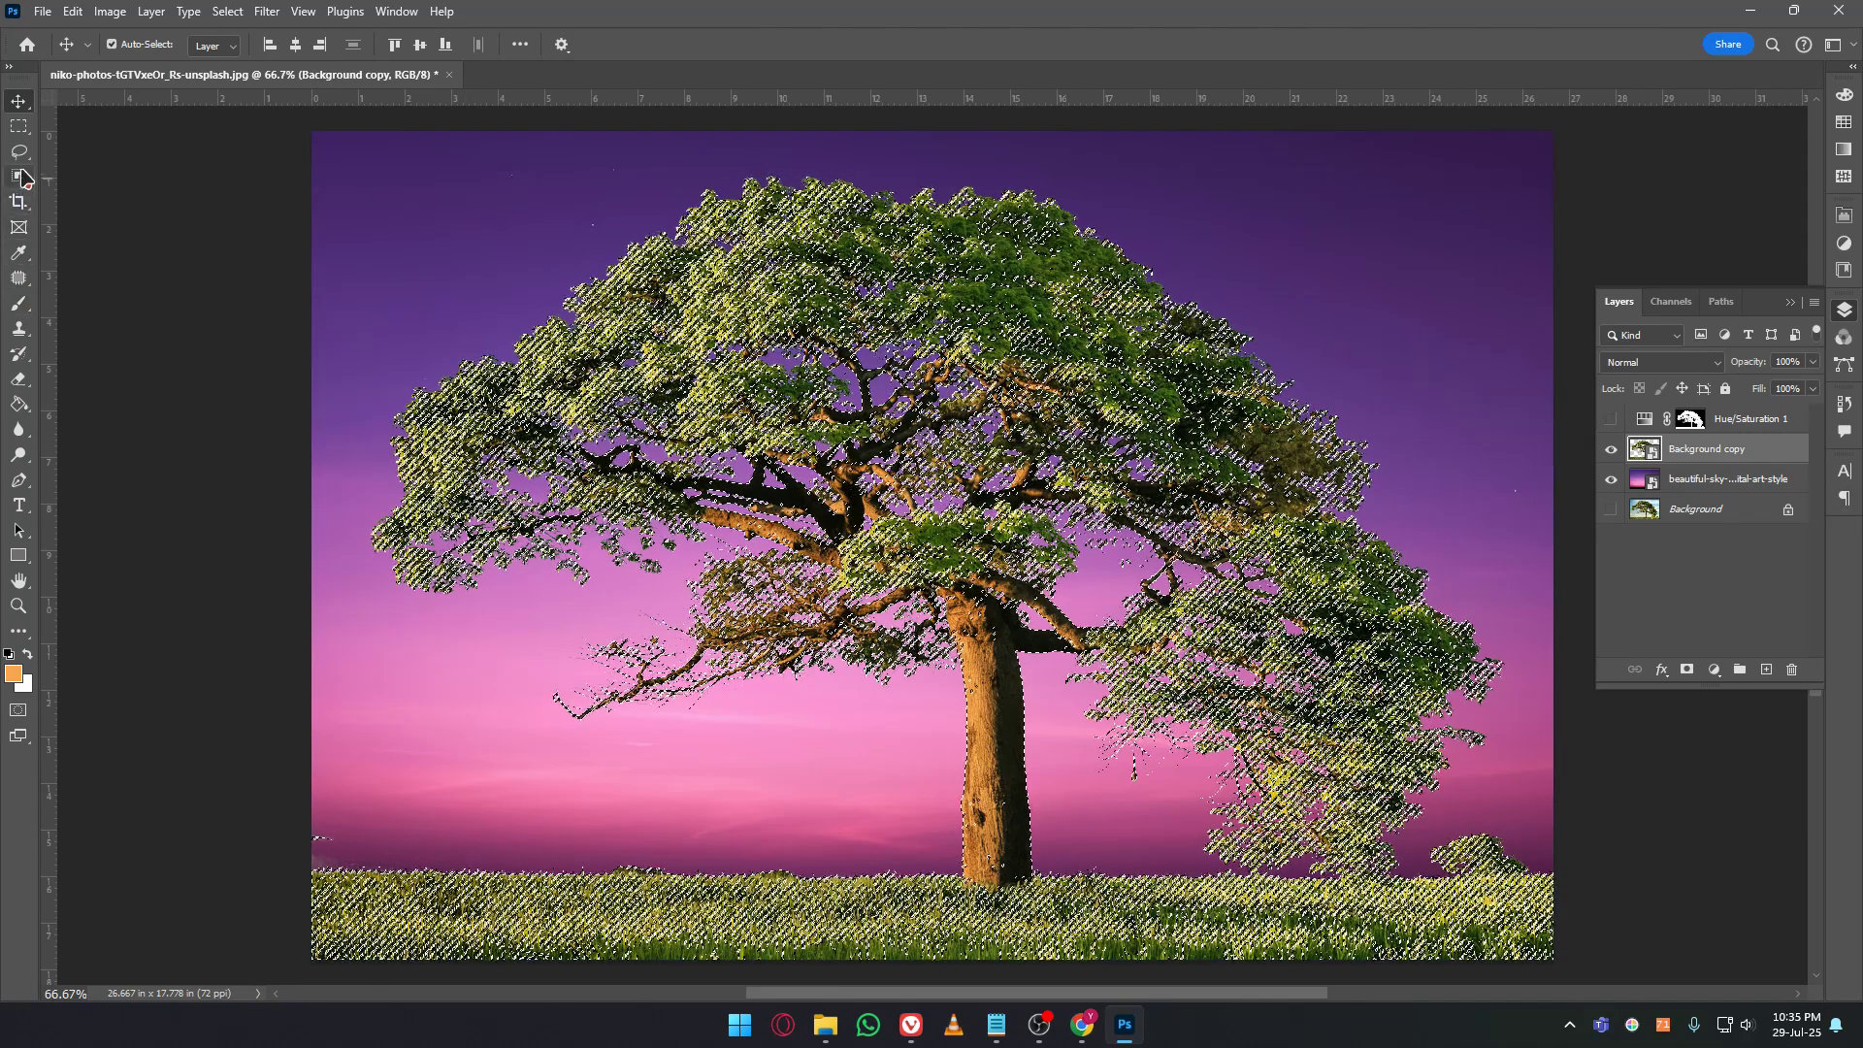
Subtract the grass, the small bush and the stray horizon spots from the selection with the Lasso tool.
left_click(20, 152)
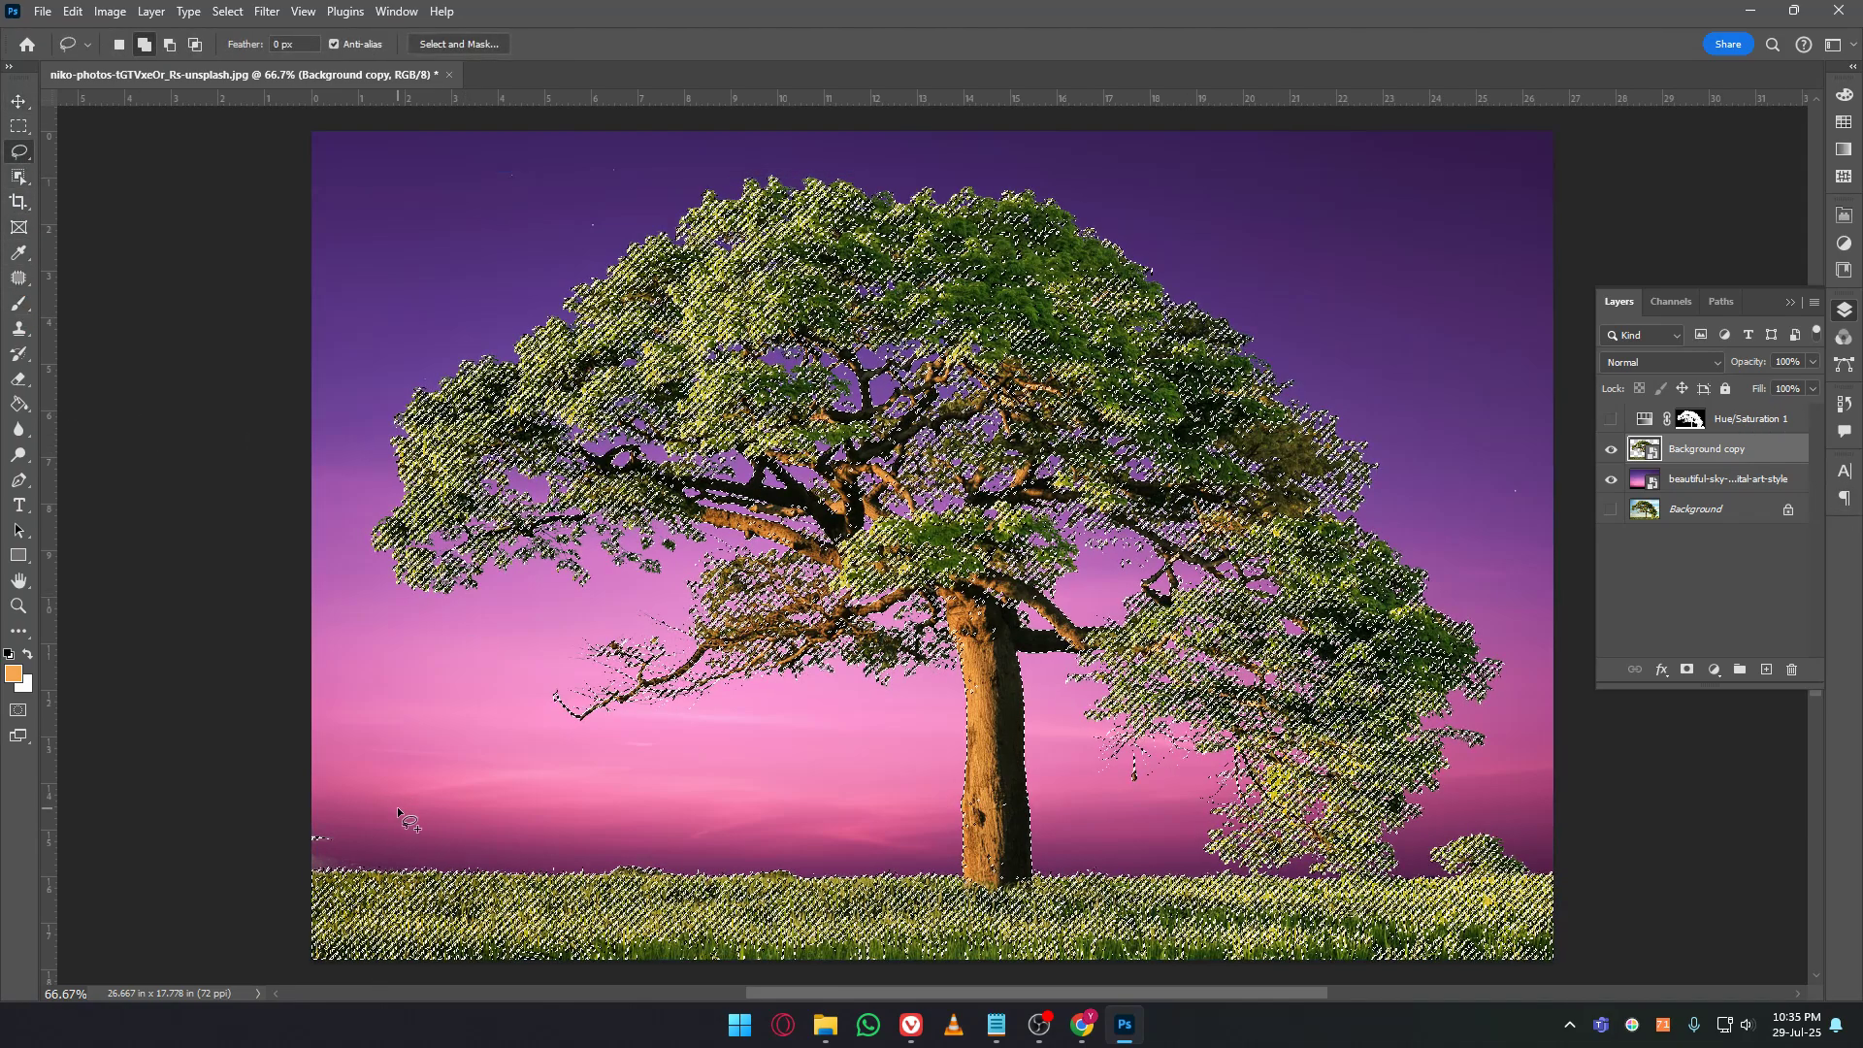
key("alt")
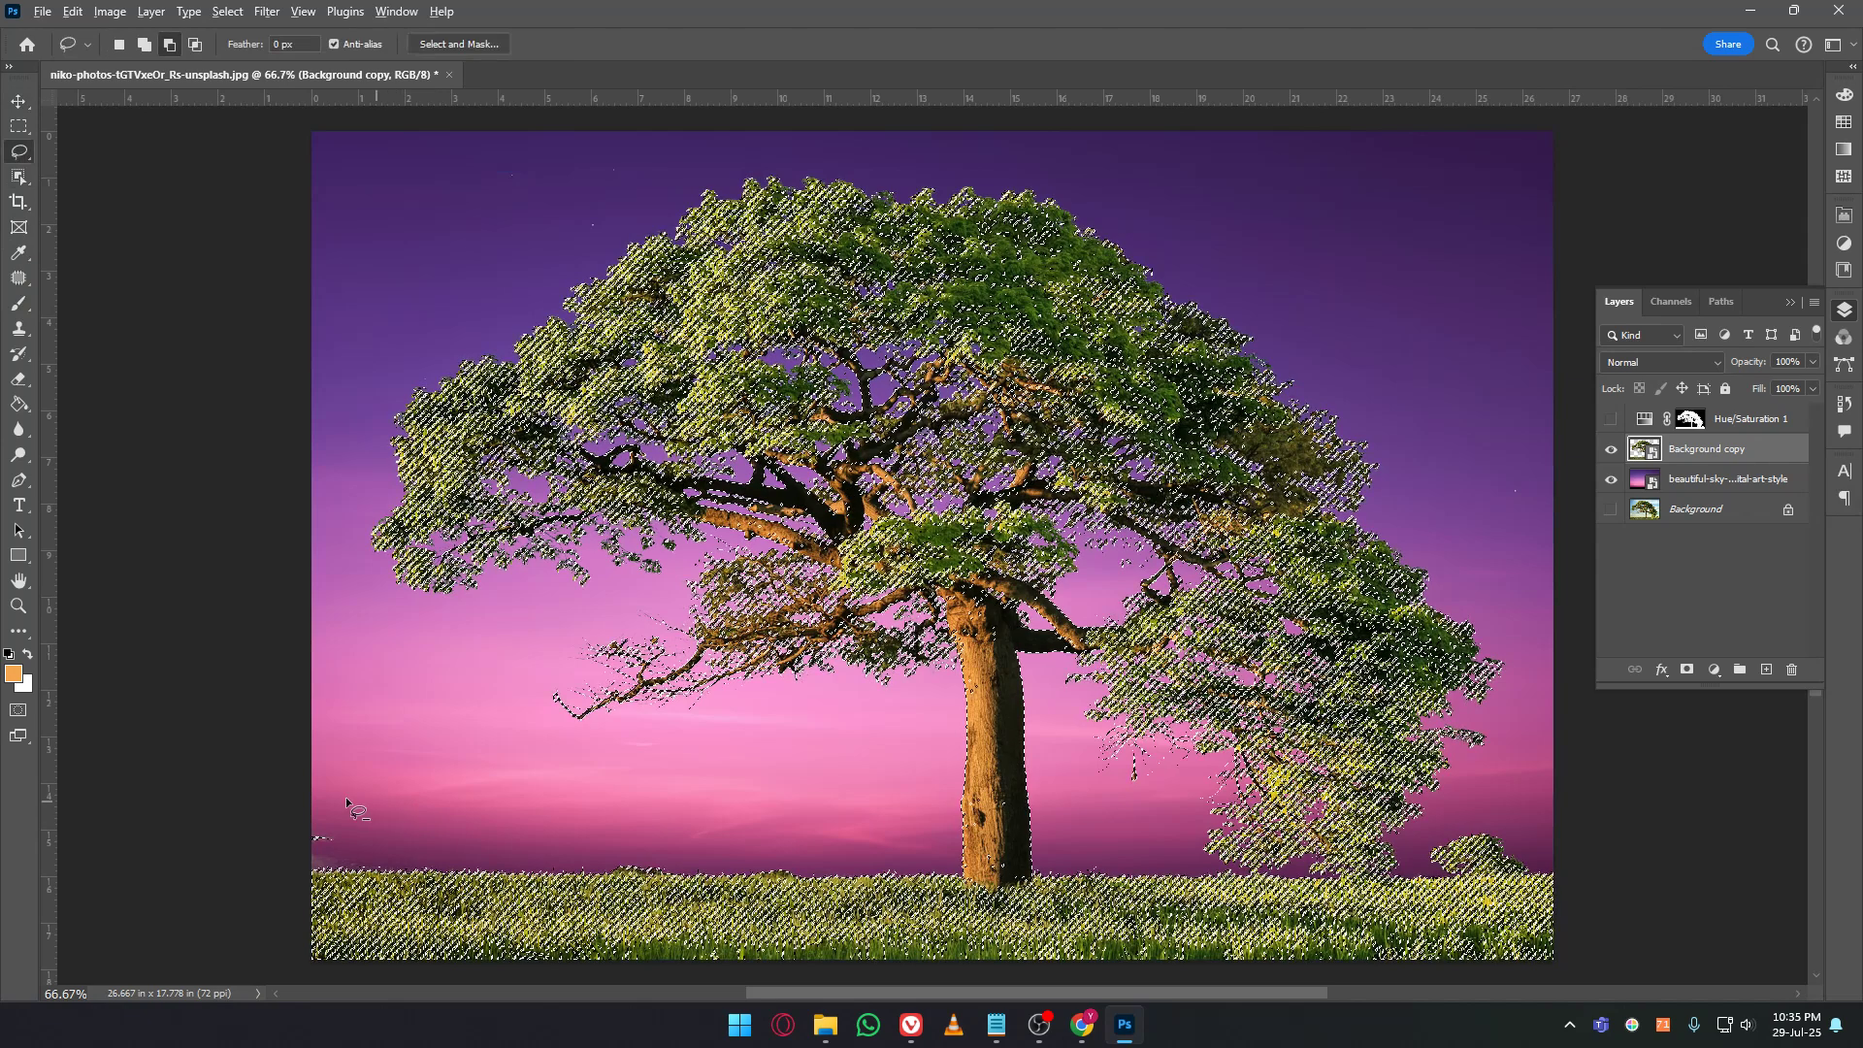
mouse_move(345, 796)
left_mouse_down()
mouse_move(303, 985)
mouse_move(1558, 976)
mouse_move(1613, 946)
mouse_move(1622, 899)
mouse_move(1562, 828)
mouse_move(1502, 820)
mouse_move(1422, 842)
mouse_move(1407, 876)
mouse_move(821, 865)
mouse_move(448, 837)
mouse_move(364, 802)
left_mouse_up()
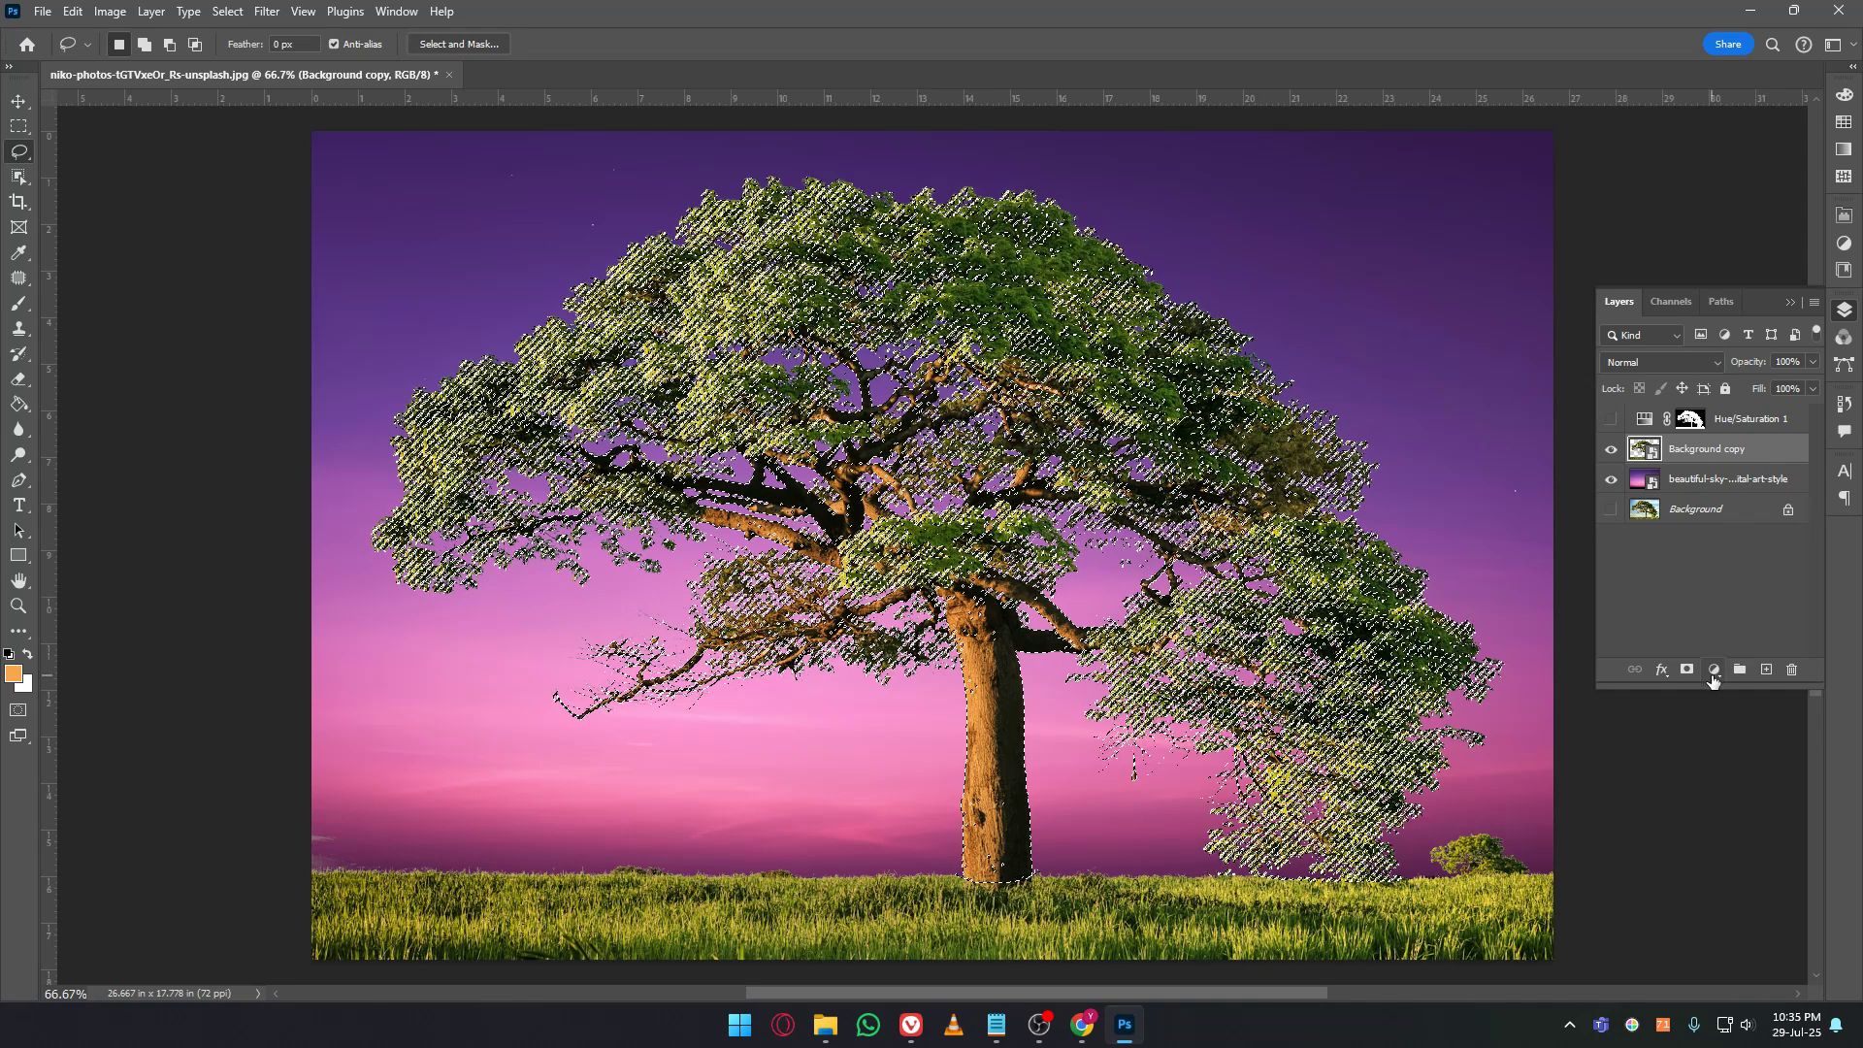
Add a Hue/Saturation adjustment layer limited to the tree selection and set its hue to -121.
left_click(1714, 670)
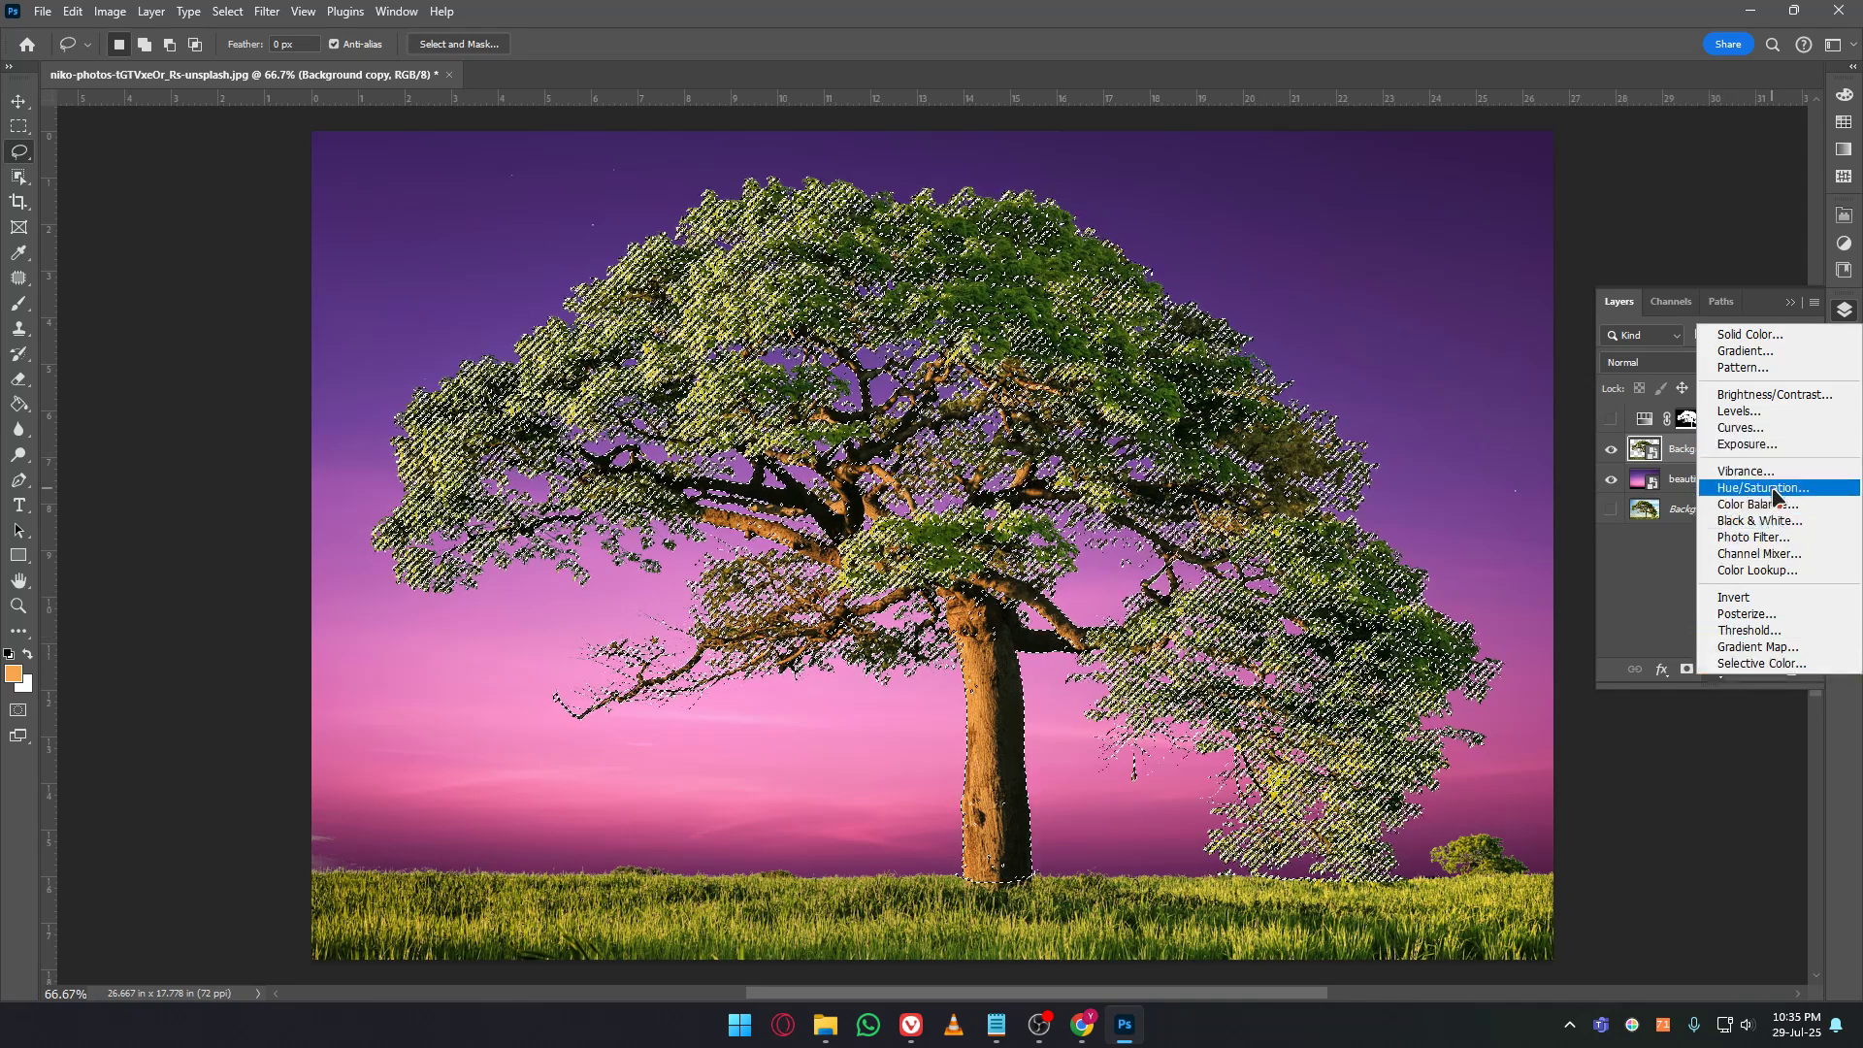
left_click(1772, 487)
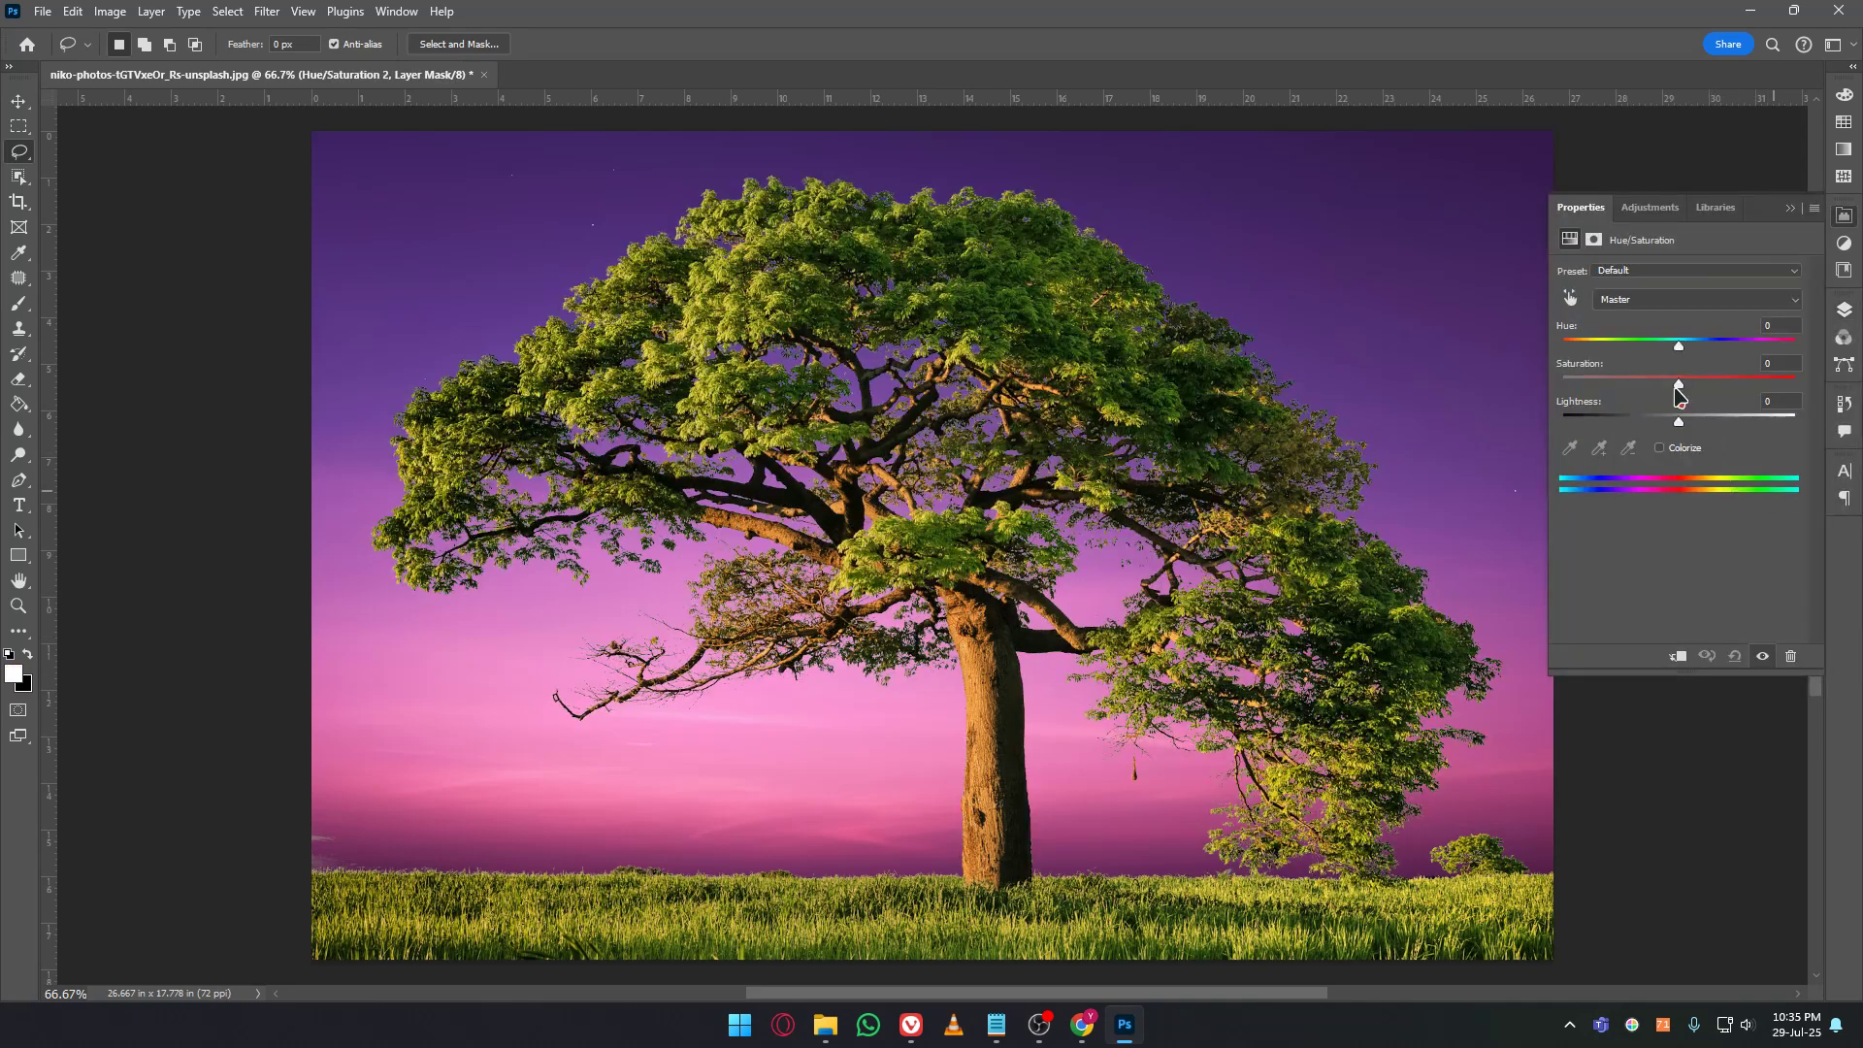
left_click(1839, 313)
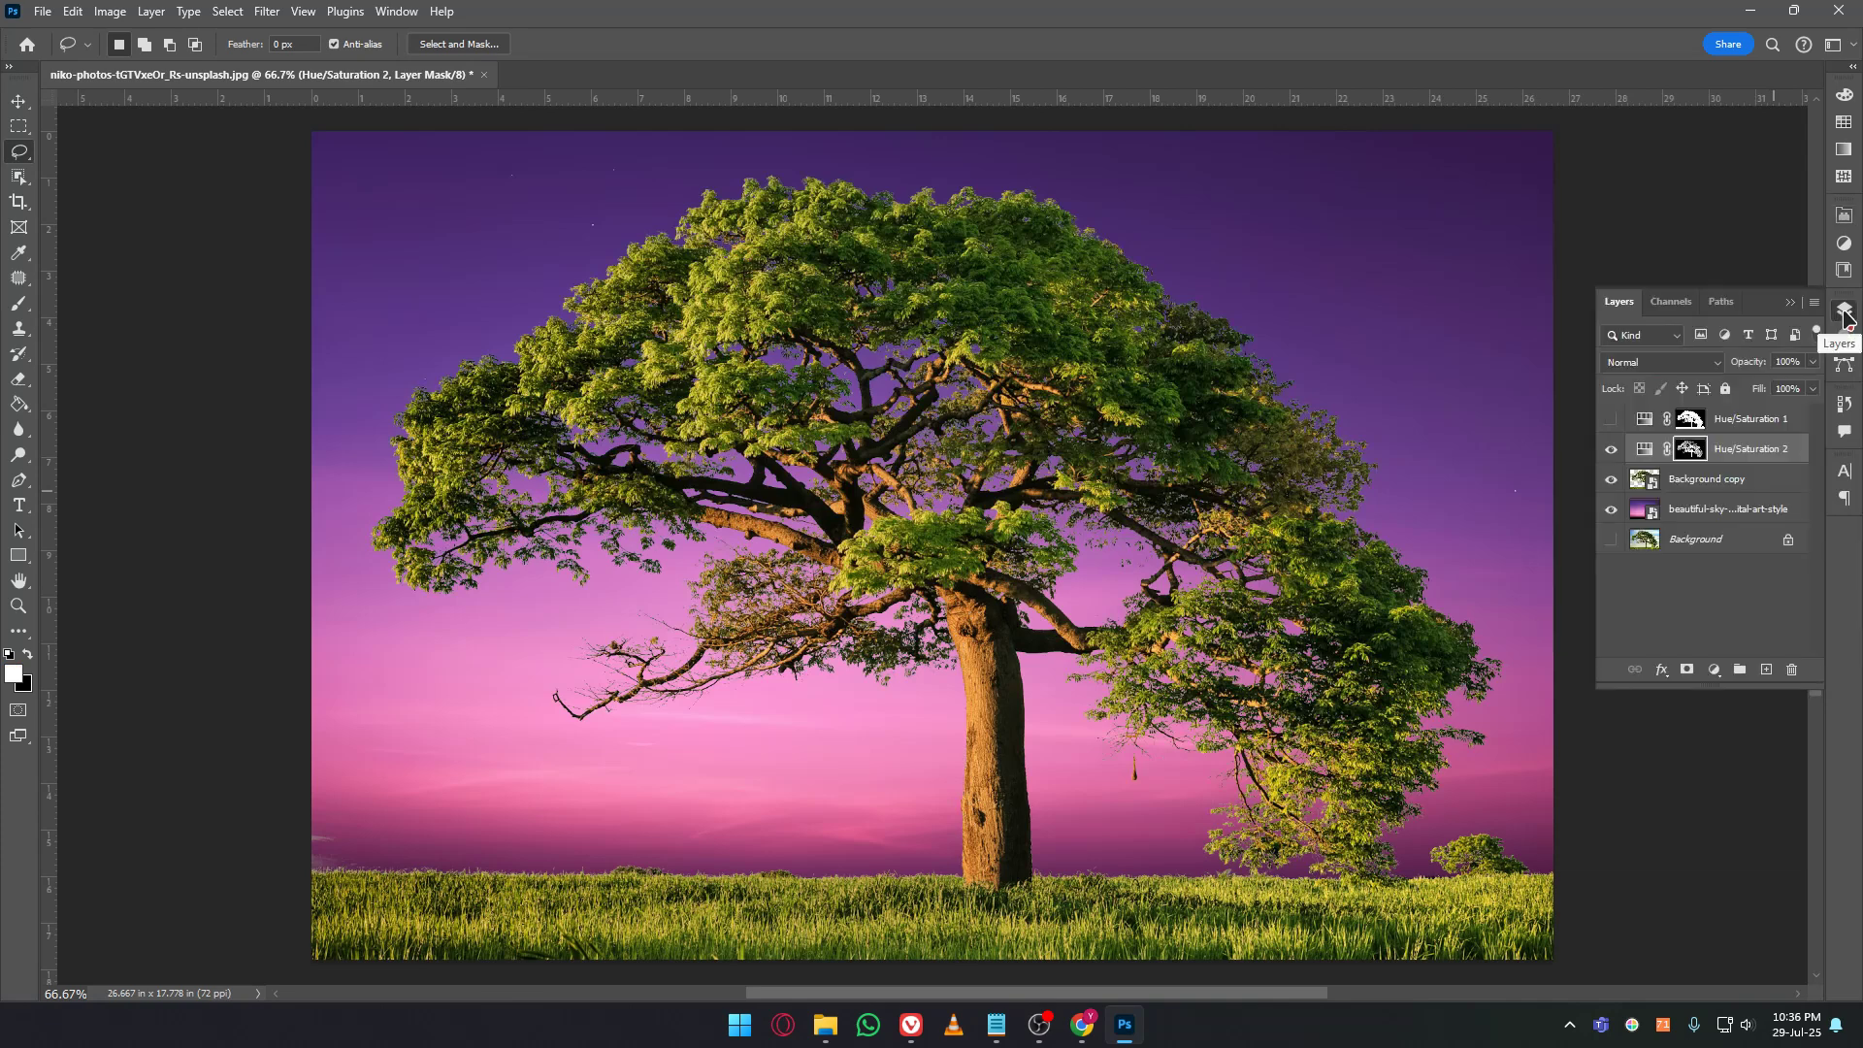
double_click(1639, 450)
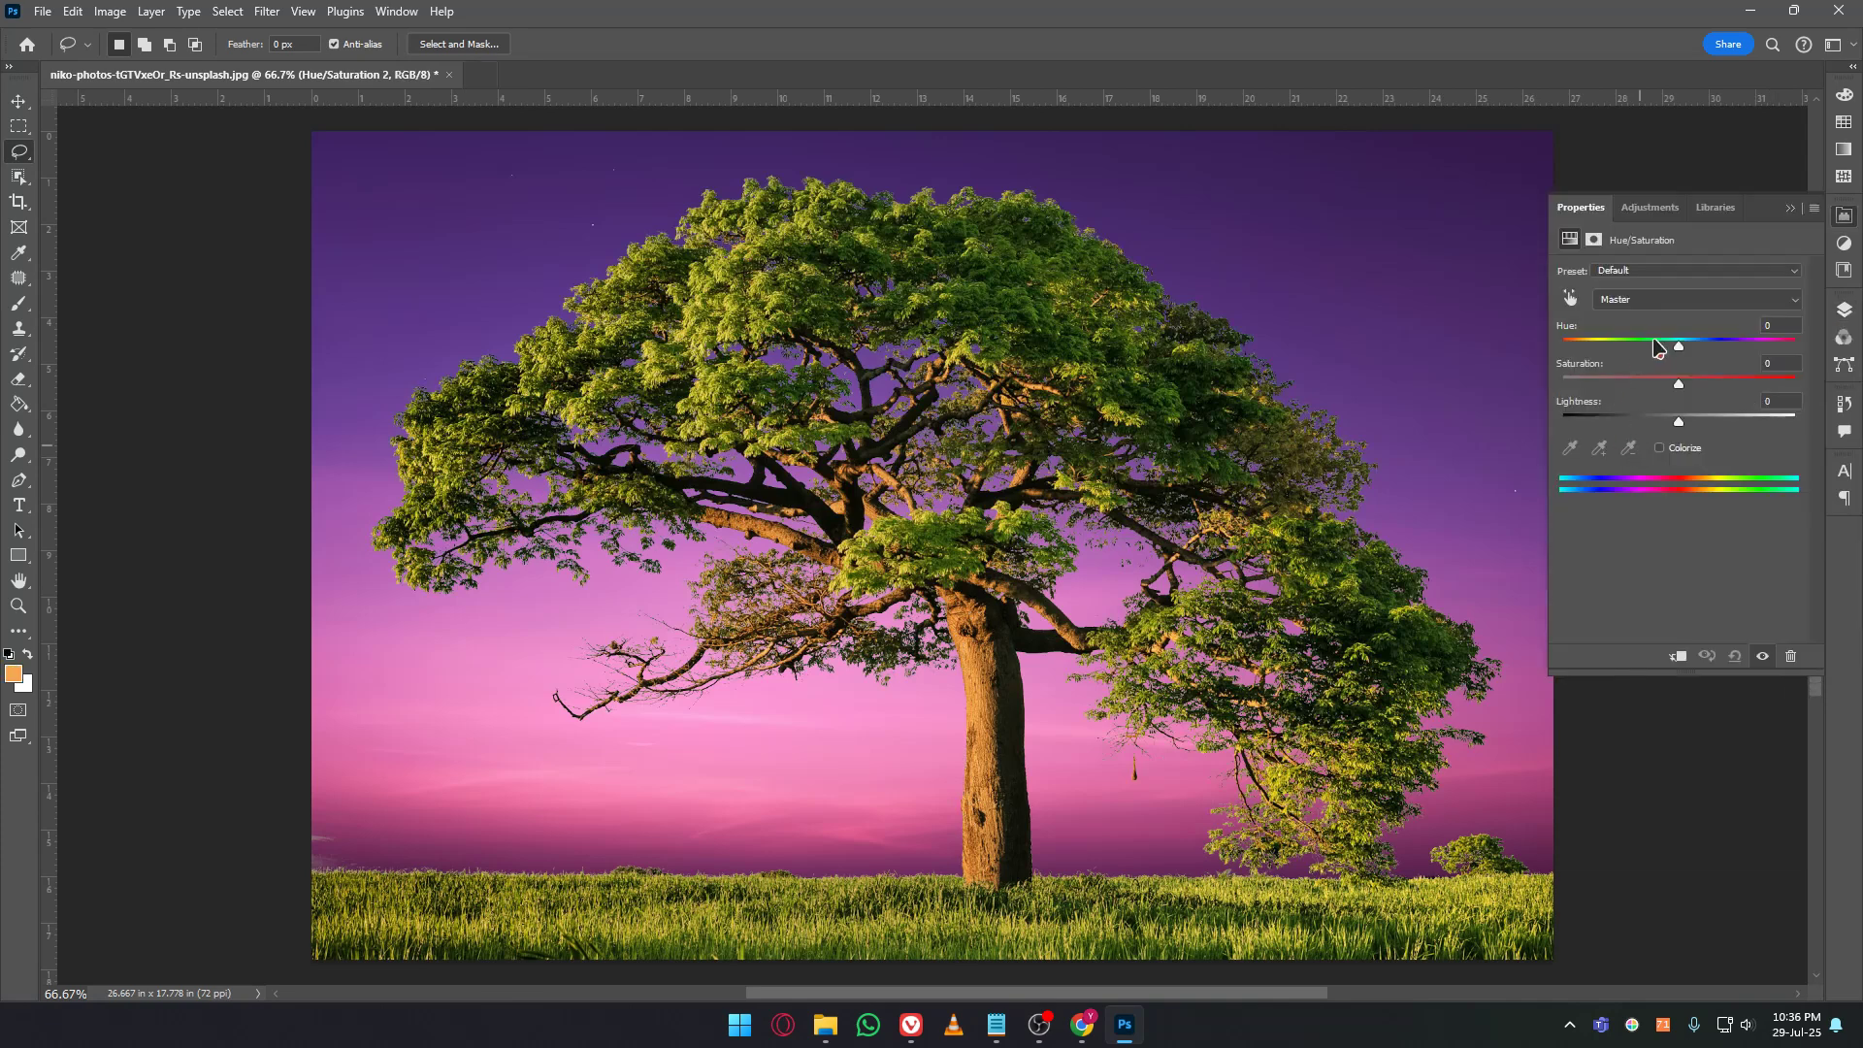
left_click_drag(1657, 354, 1592, 361)
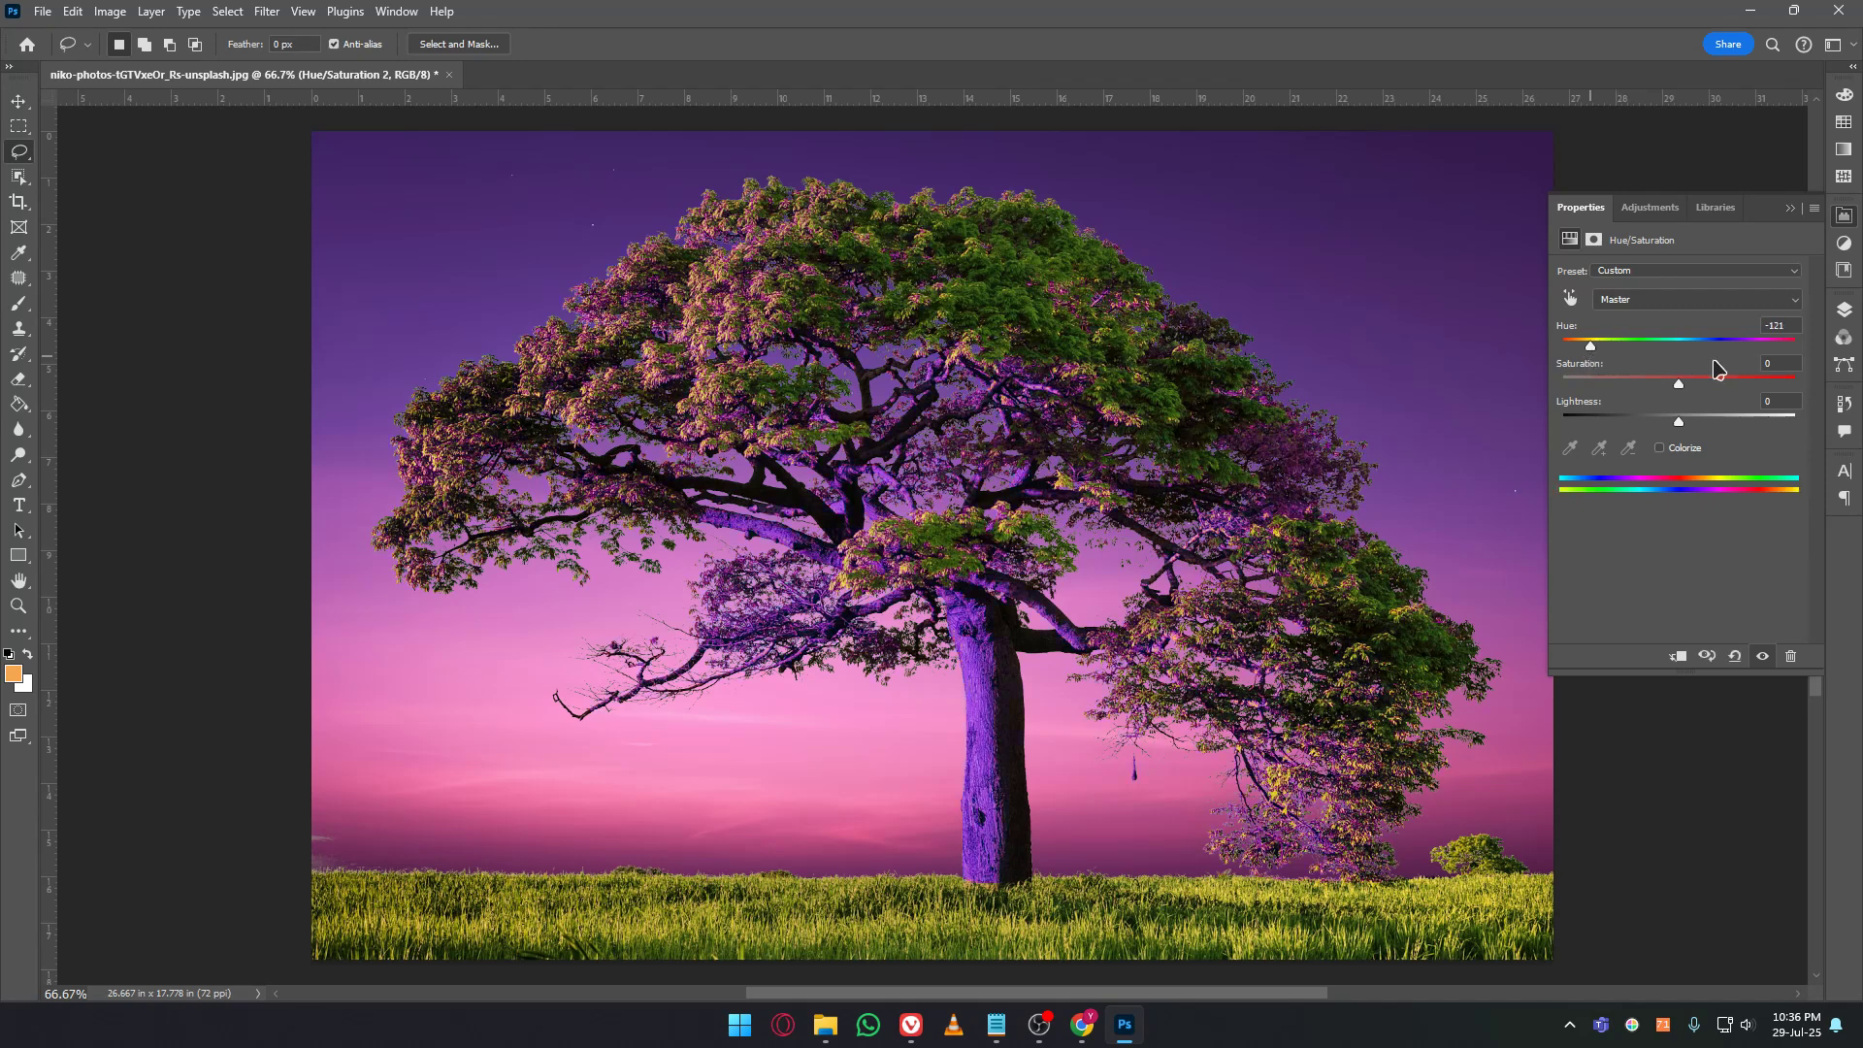
Examine the visible Hue/Saturation layer's mask by itself, and compare the image with the mask disabled and enabled.
left_click(1843, 218)
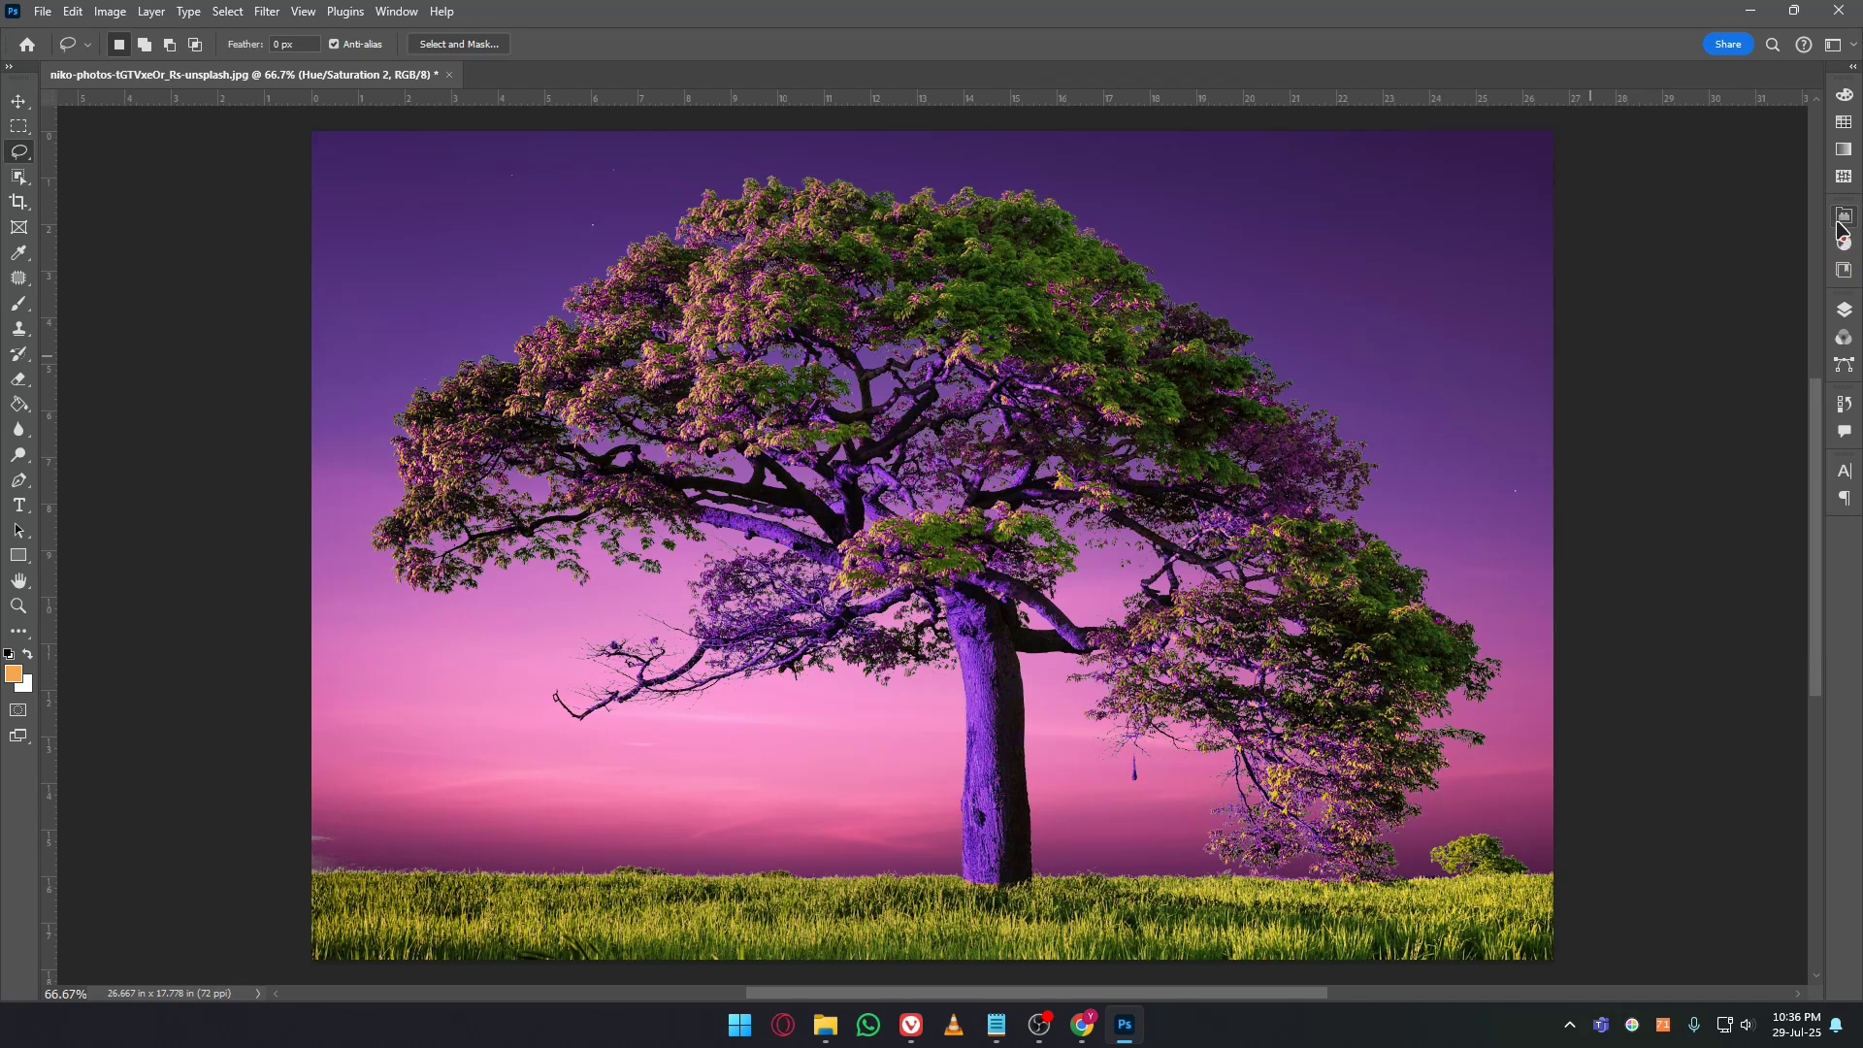
left_click(1846, 312)
left_click(1699, 451)
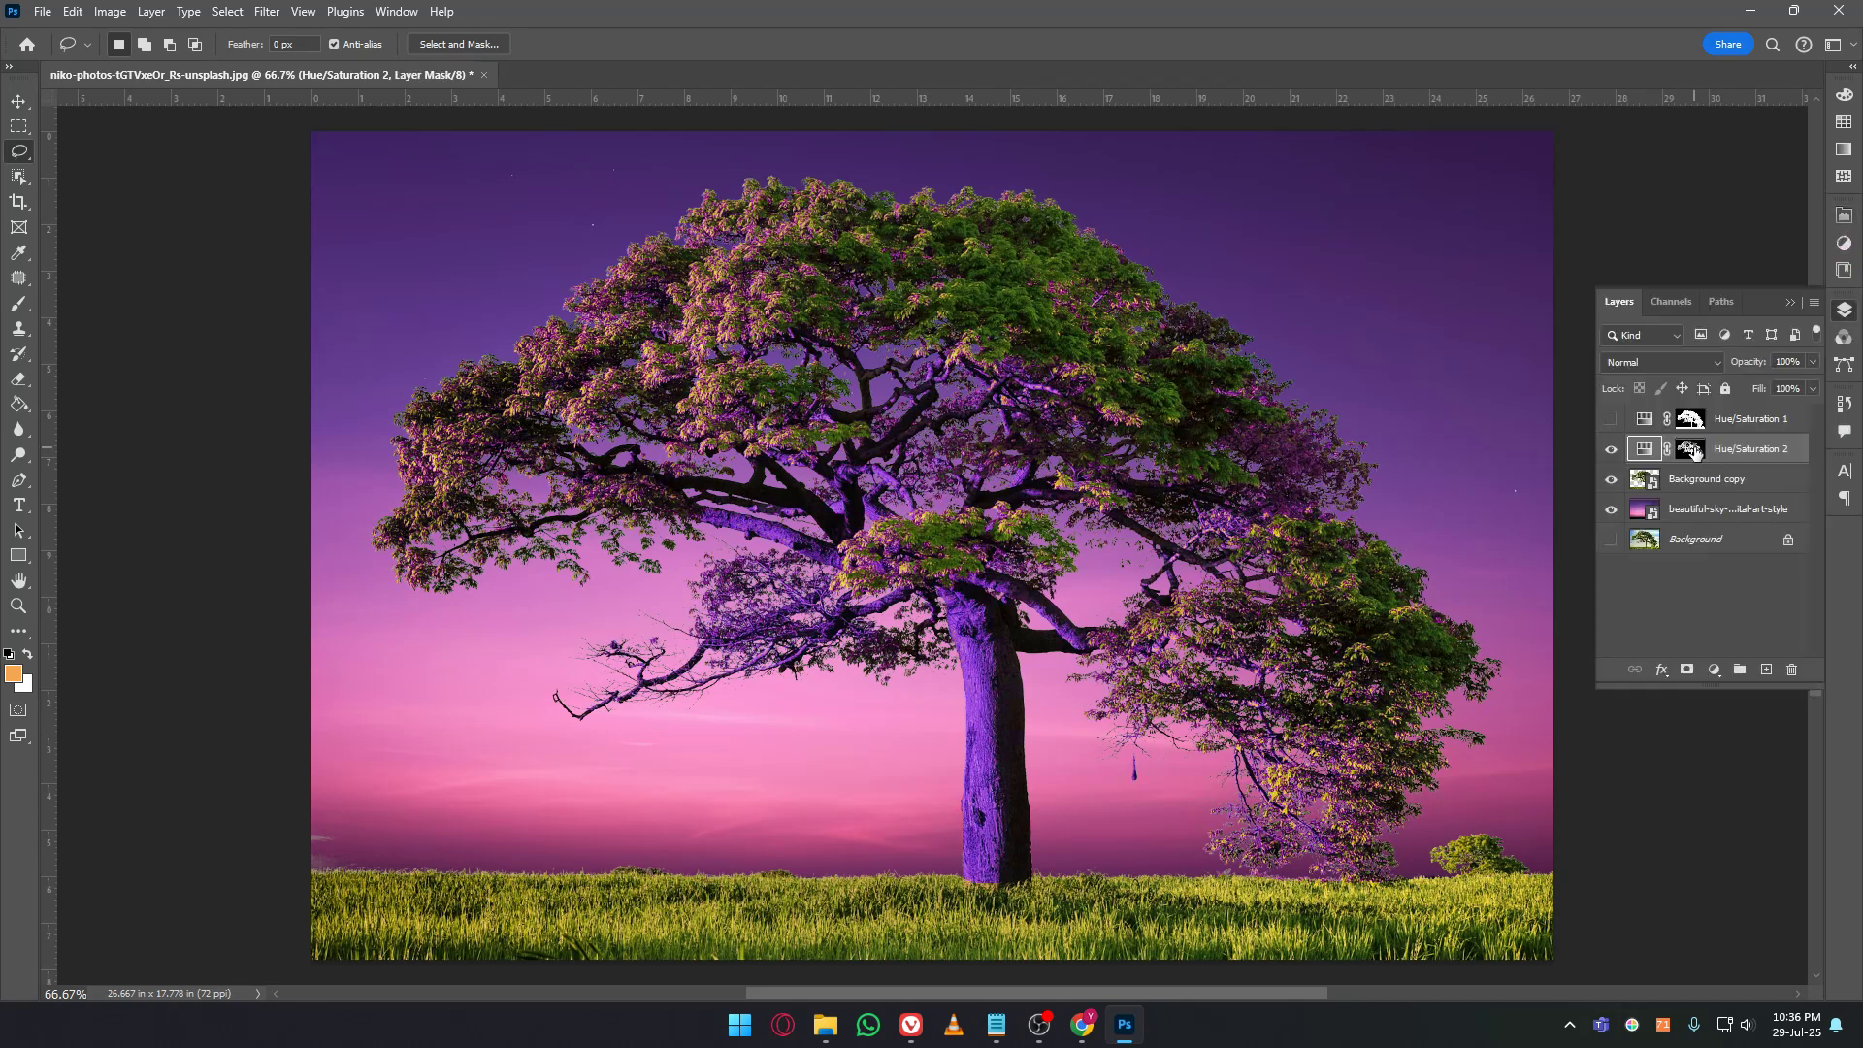
left_click(1693, 451, "alt")
left_click(1693, 452, "alt")
left_click(1691, 453, "shift")
left_click(1691, 453, "shift")
Load the Hue/Saturation 2 mask as a selection, invert it, and replace the layer's mask with one from the inverted selection.
left_click(1691, 453, "ctrl")
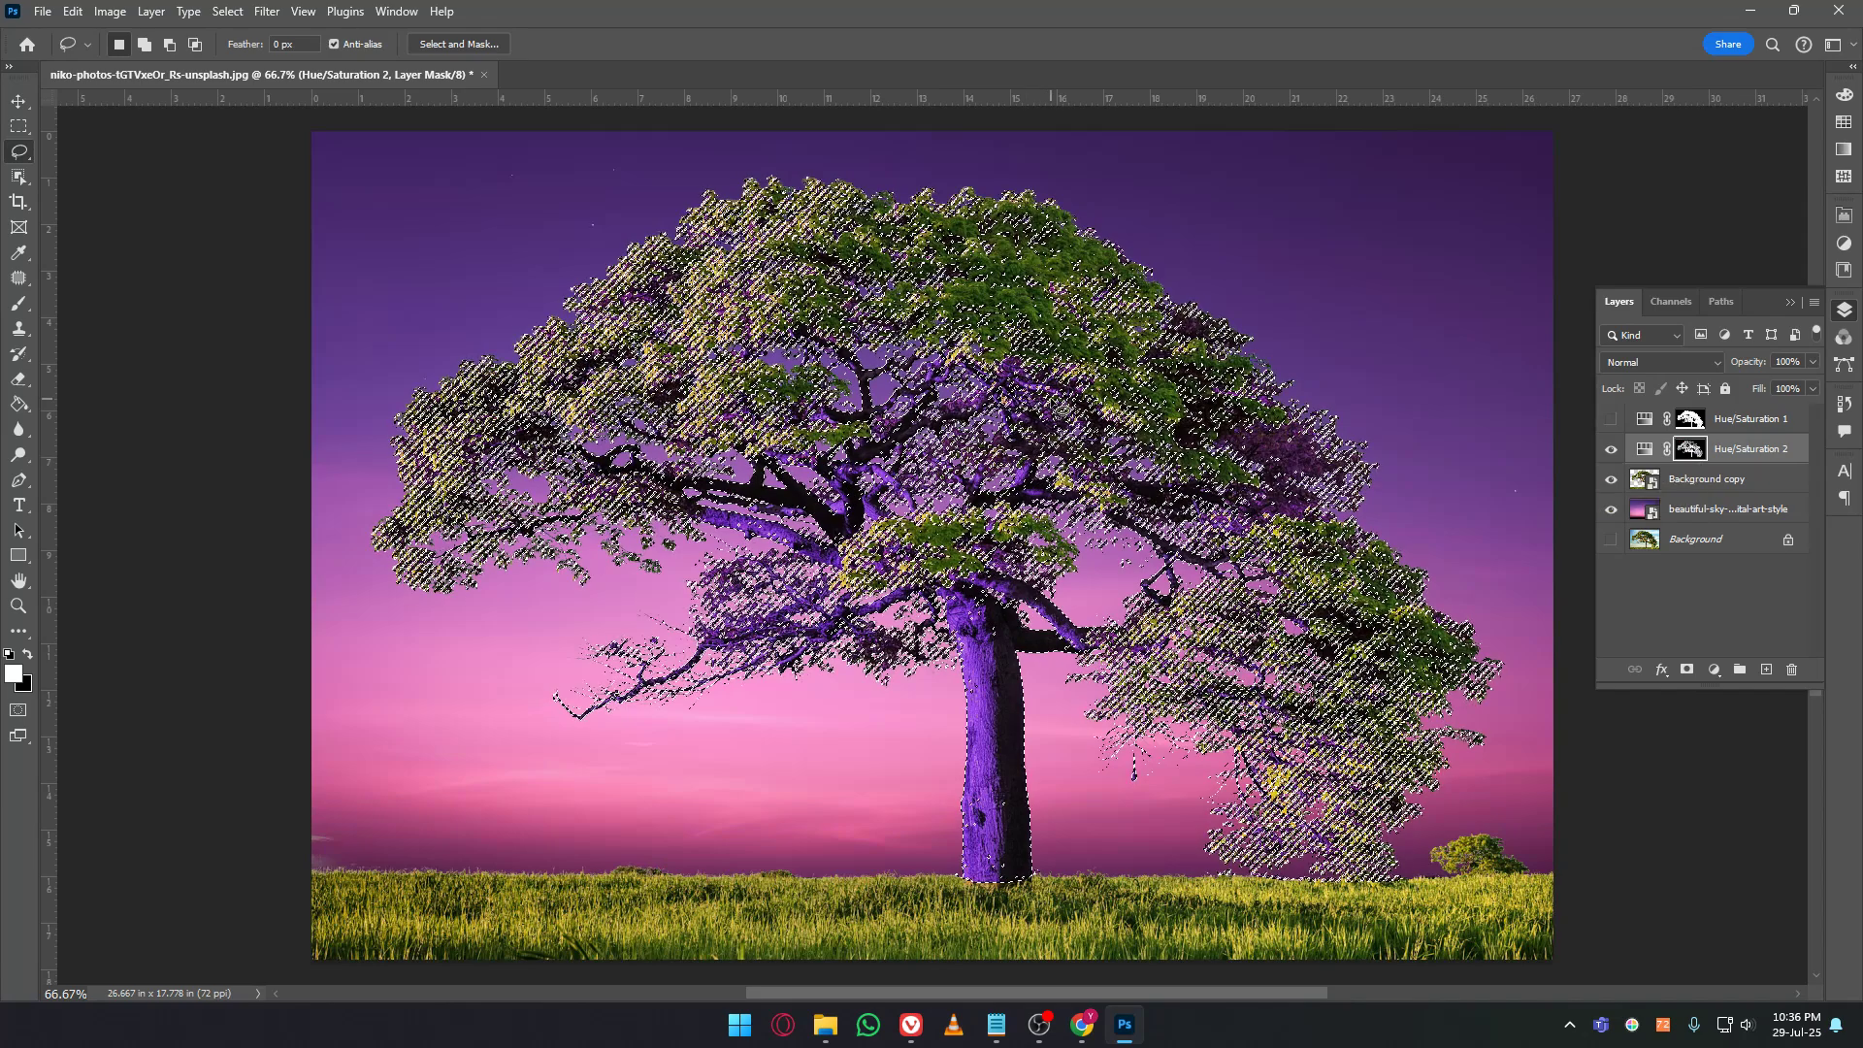
right_click(1052, 402)
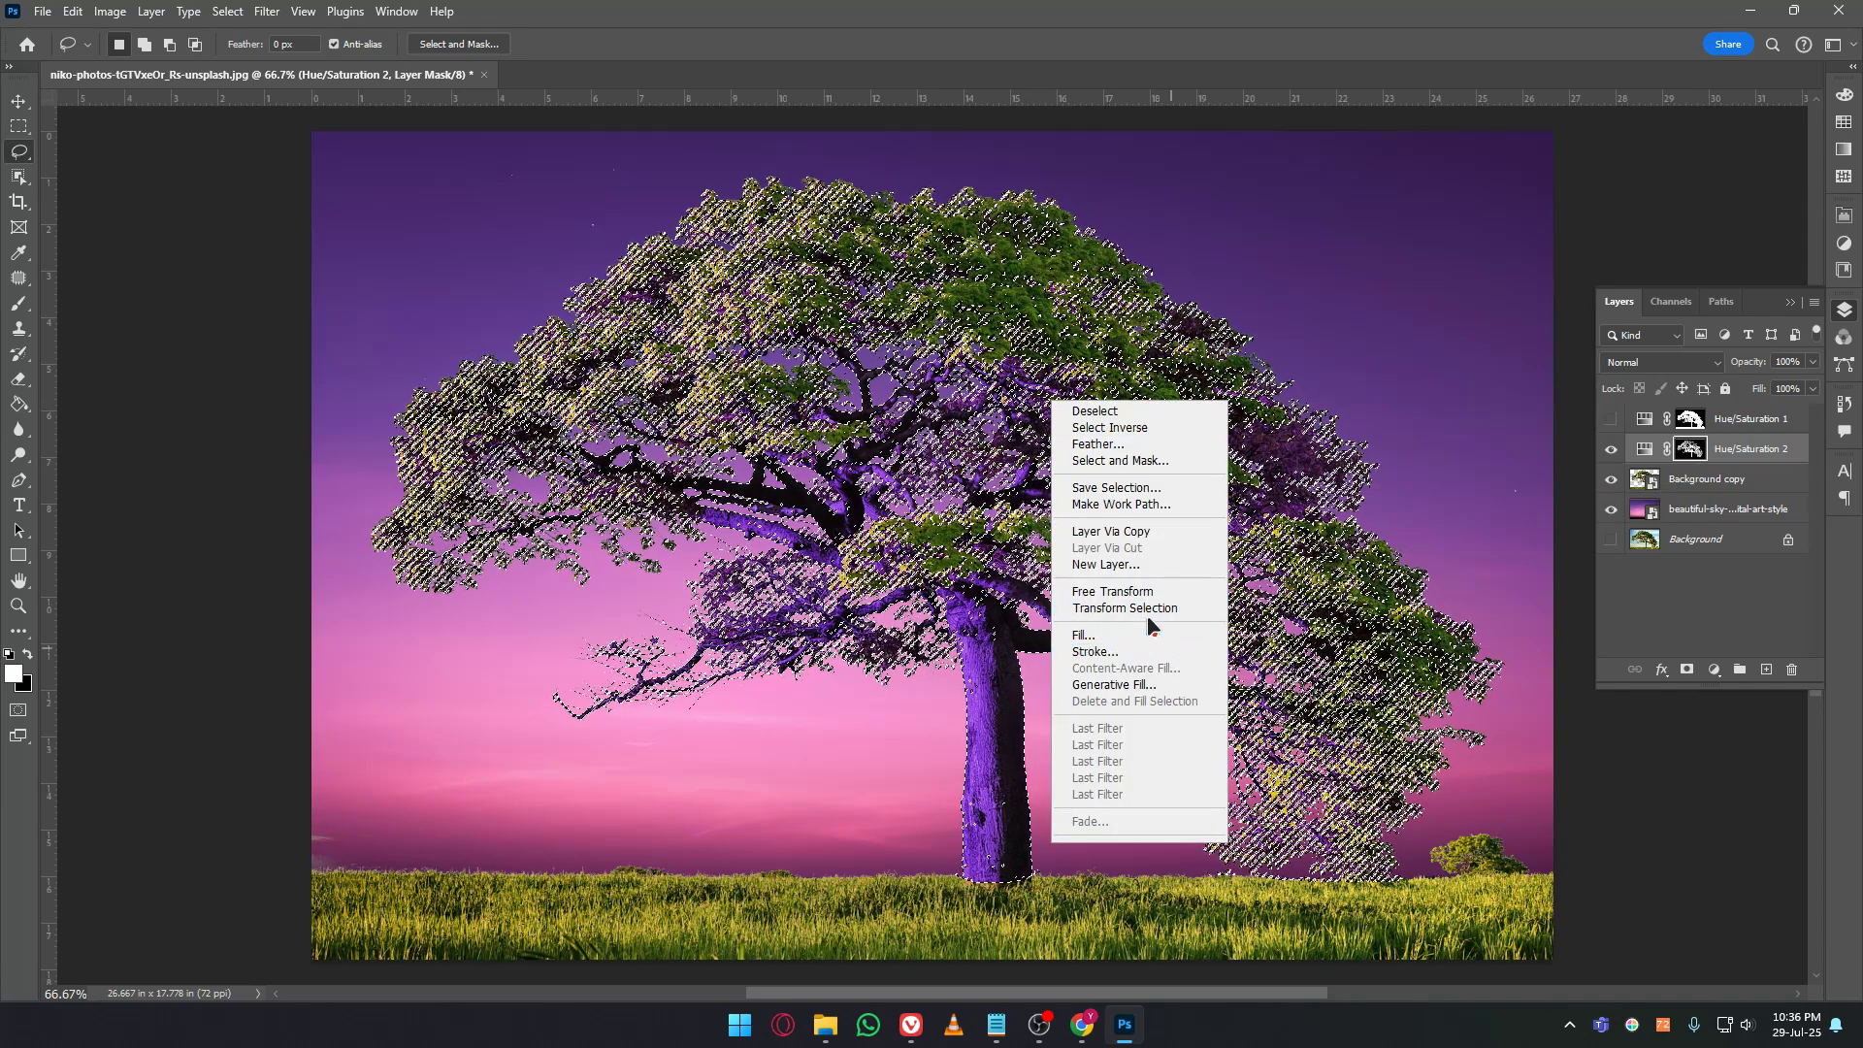
left_click(1125, 428)
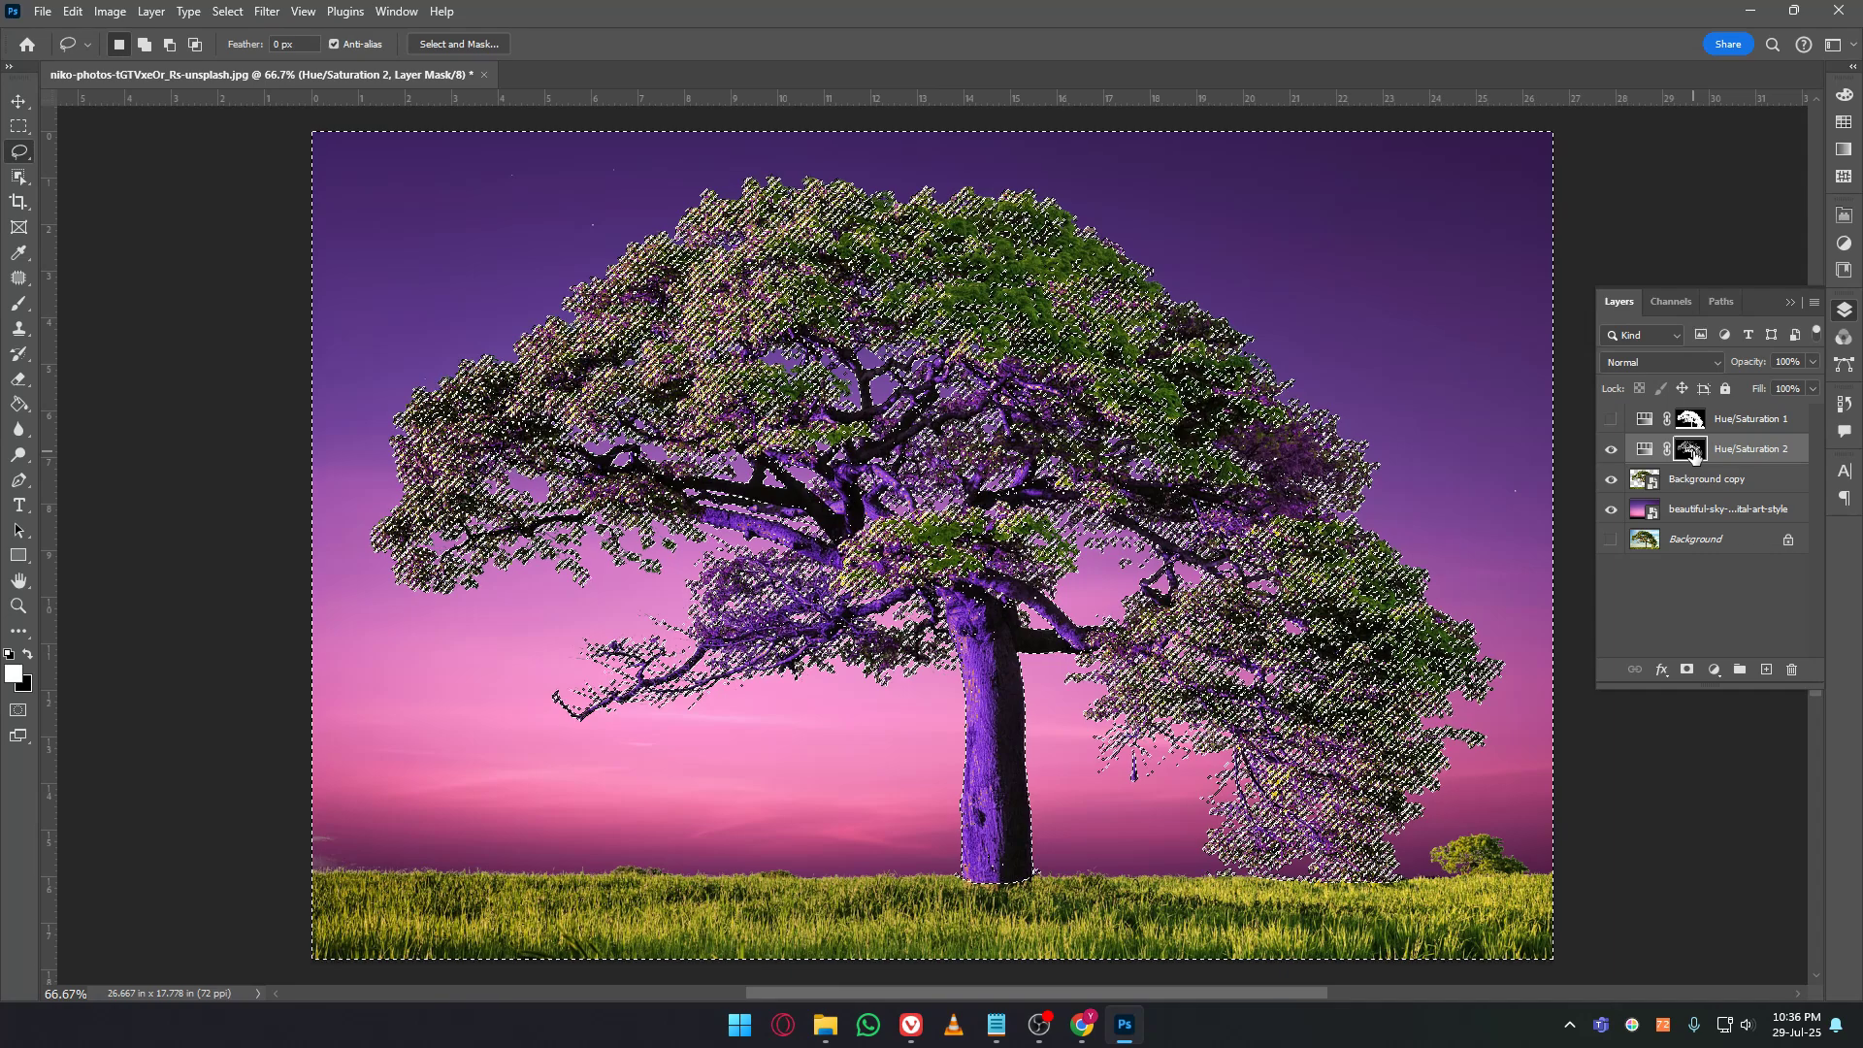
left_click(1791, 669)
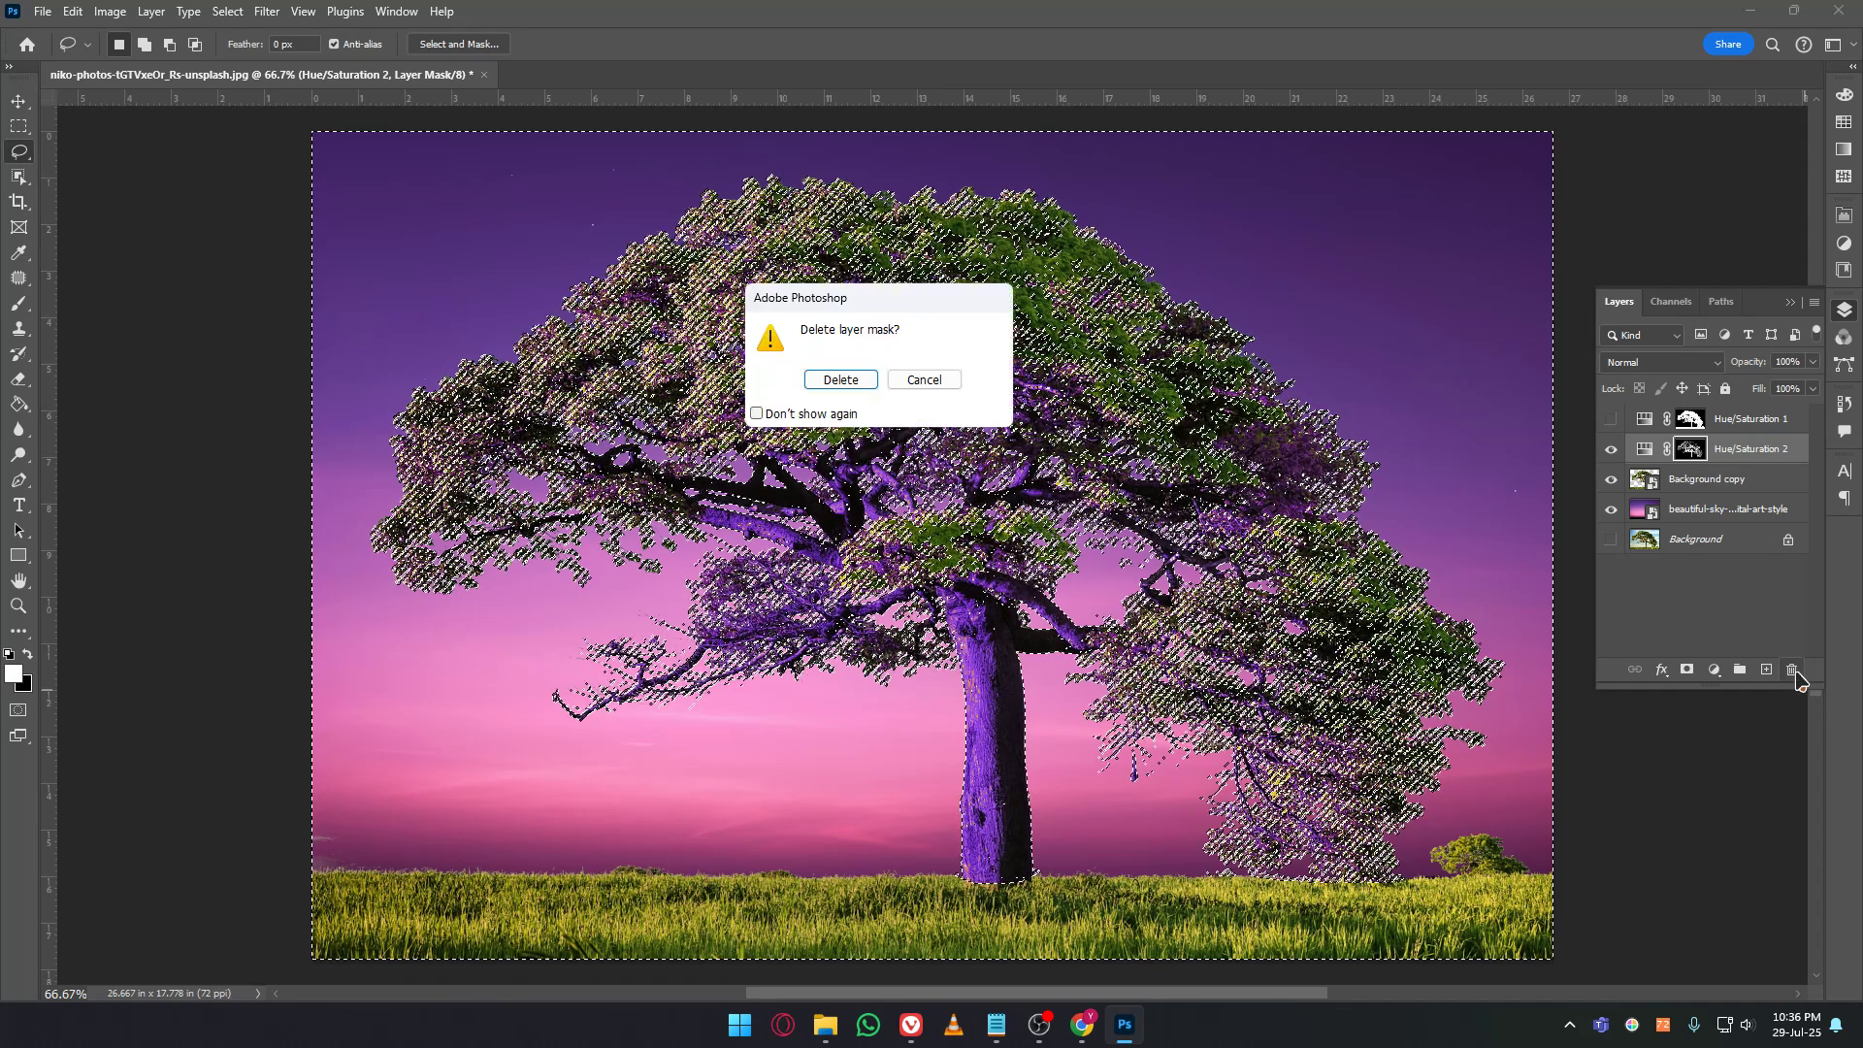
left_click(840, 380)
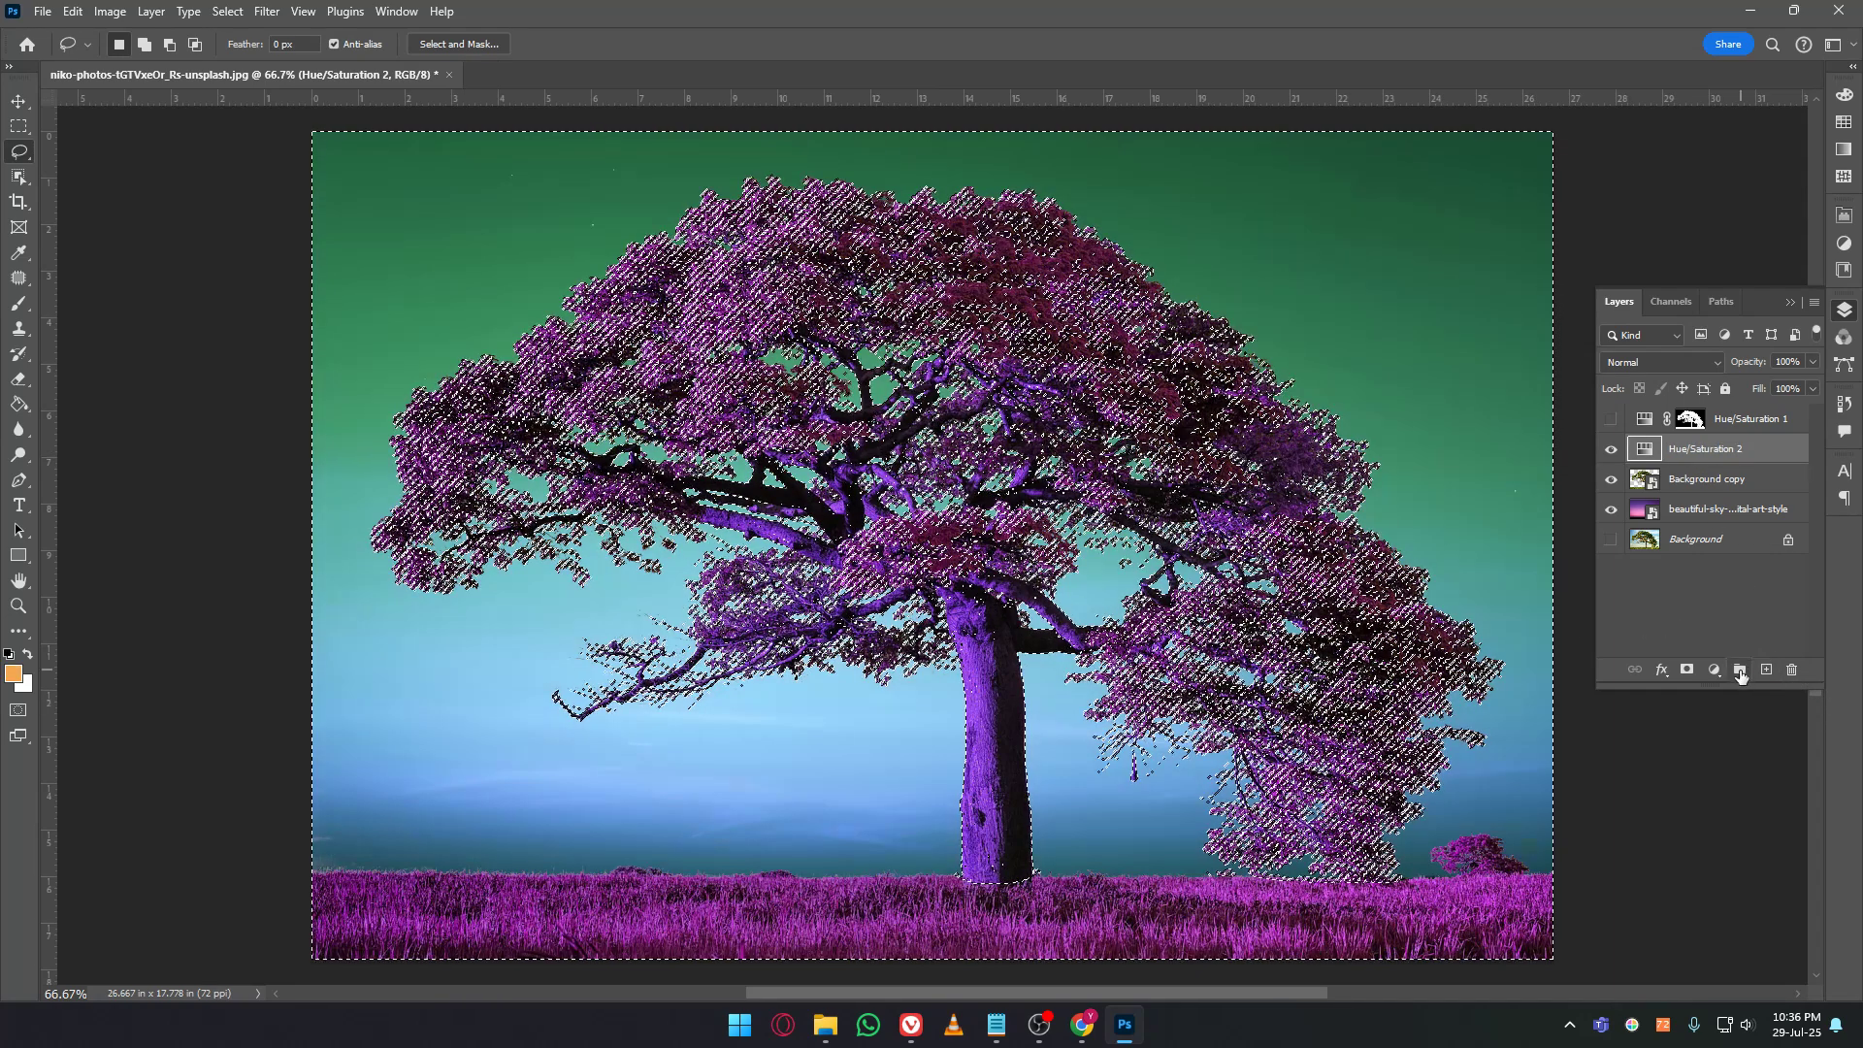
left_click(1686, 670)
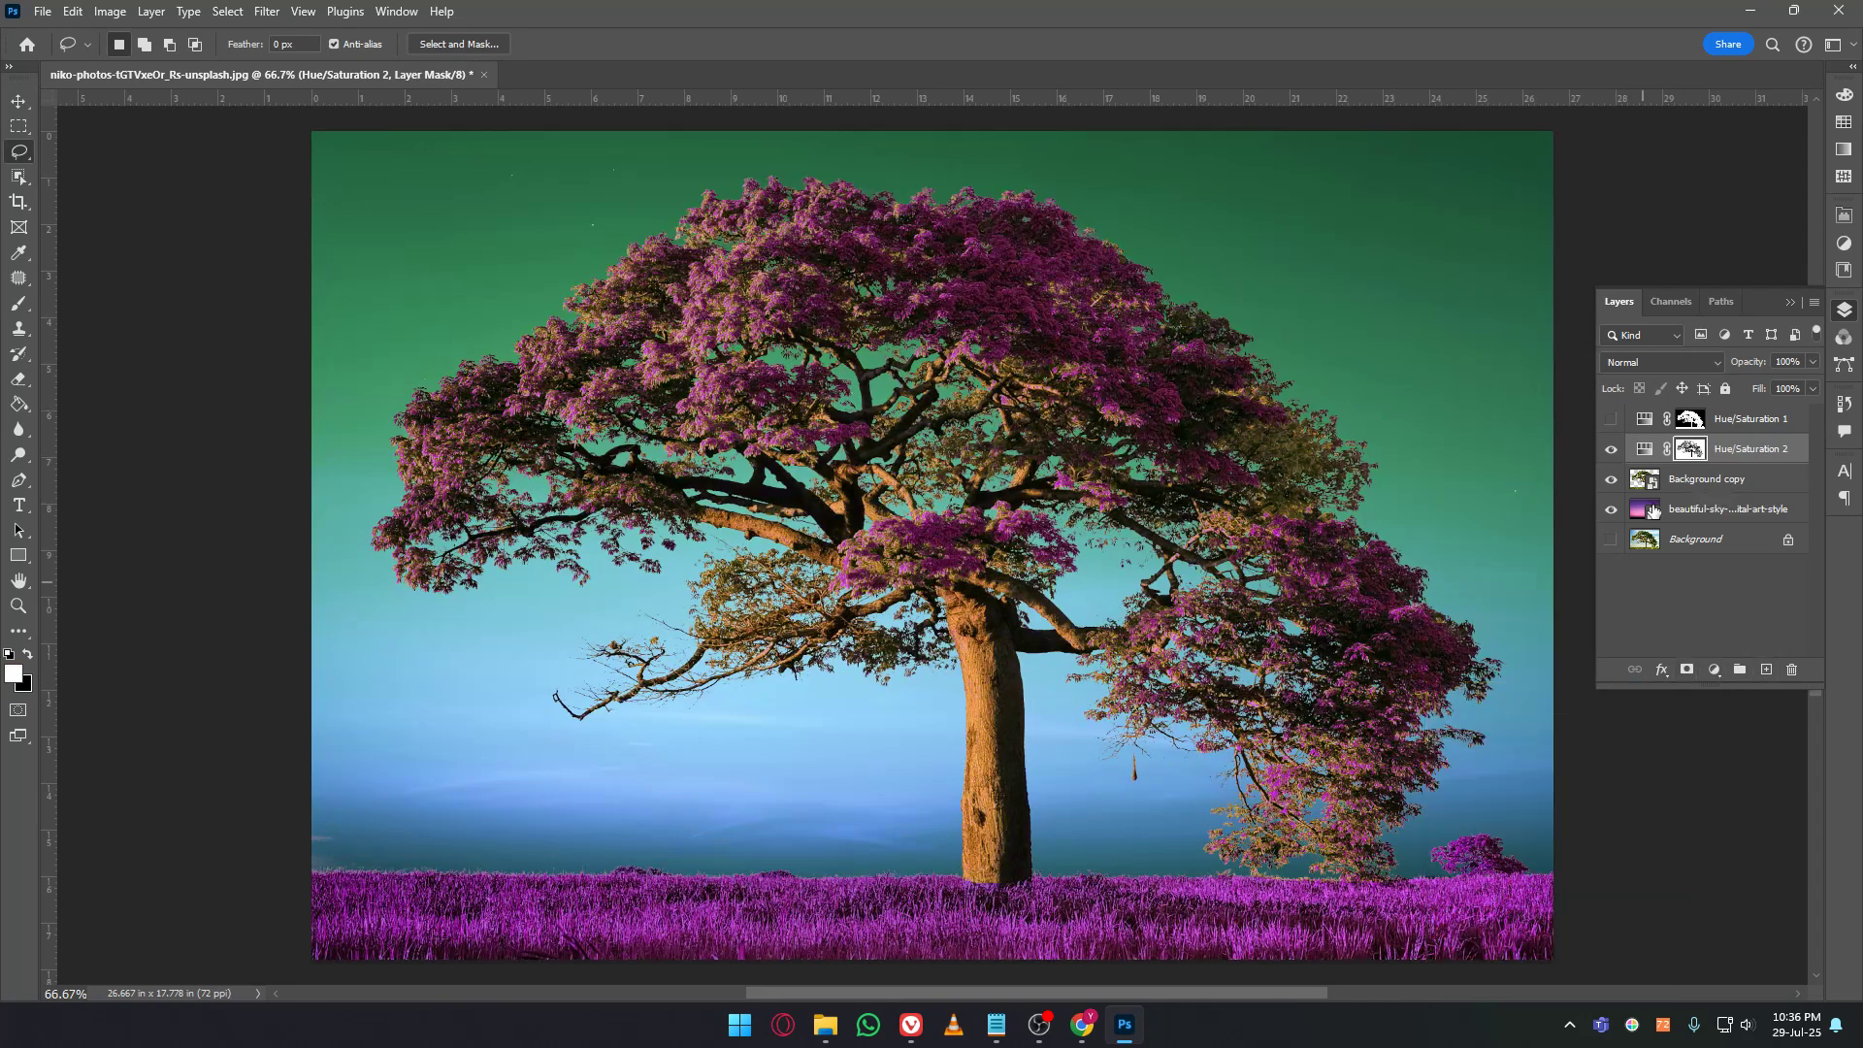
Set the Hue/Saturation 2 adjustment layer's hue to -67.
double_click(1645, 453)
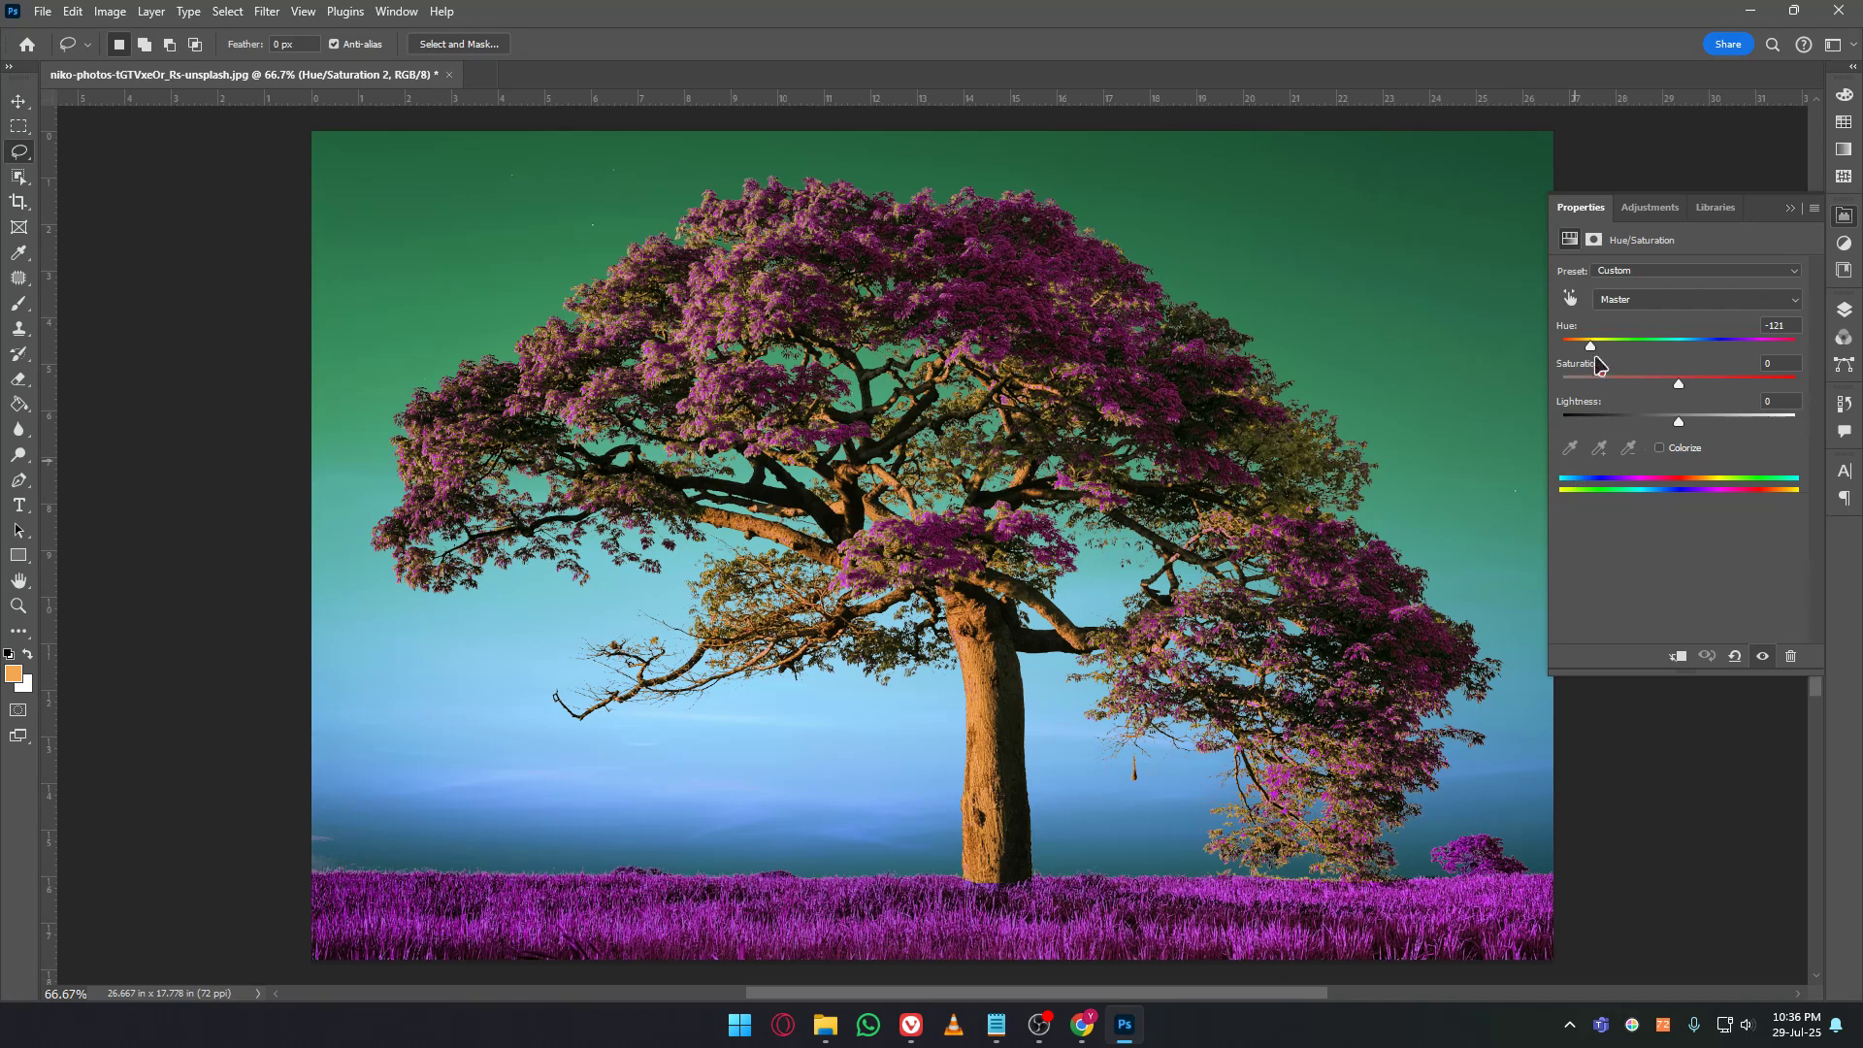
left_click(1665, 351)
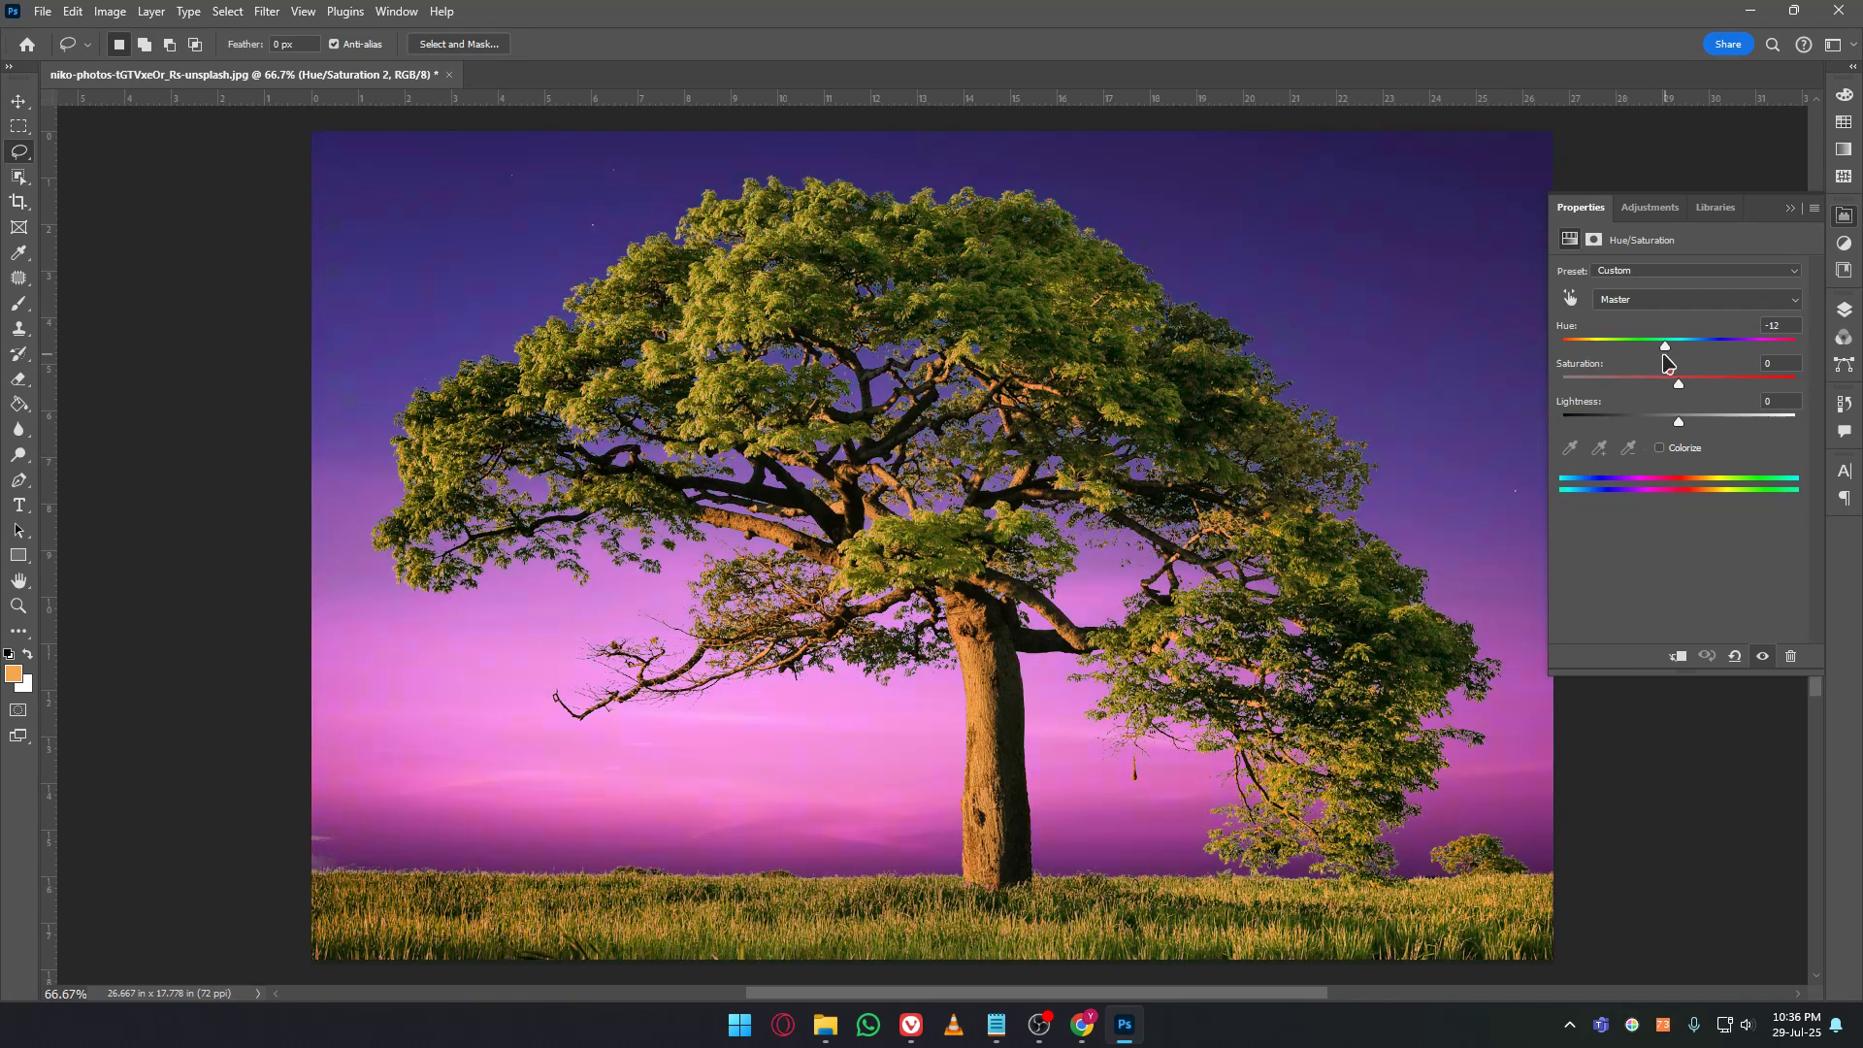
left_click_drag(1667, 363, 1618, 366)
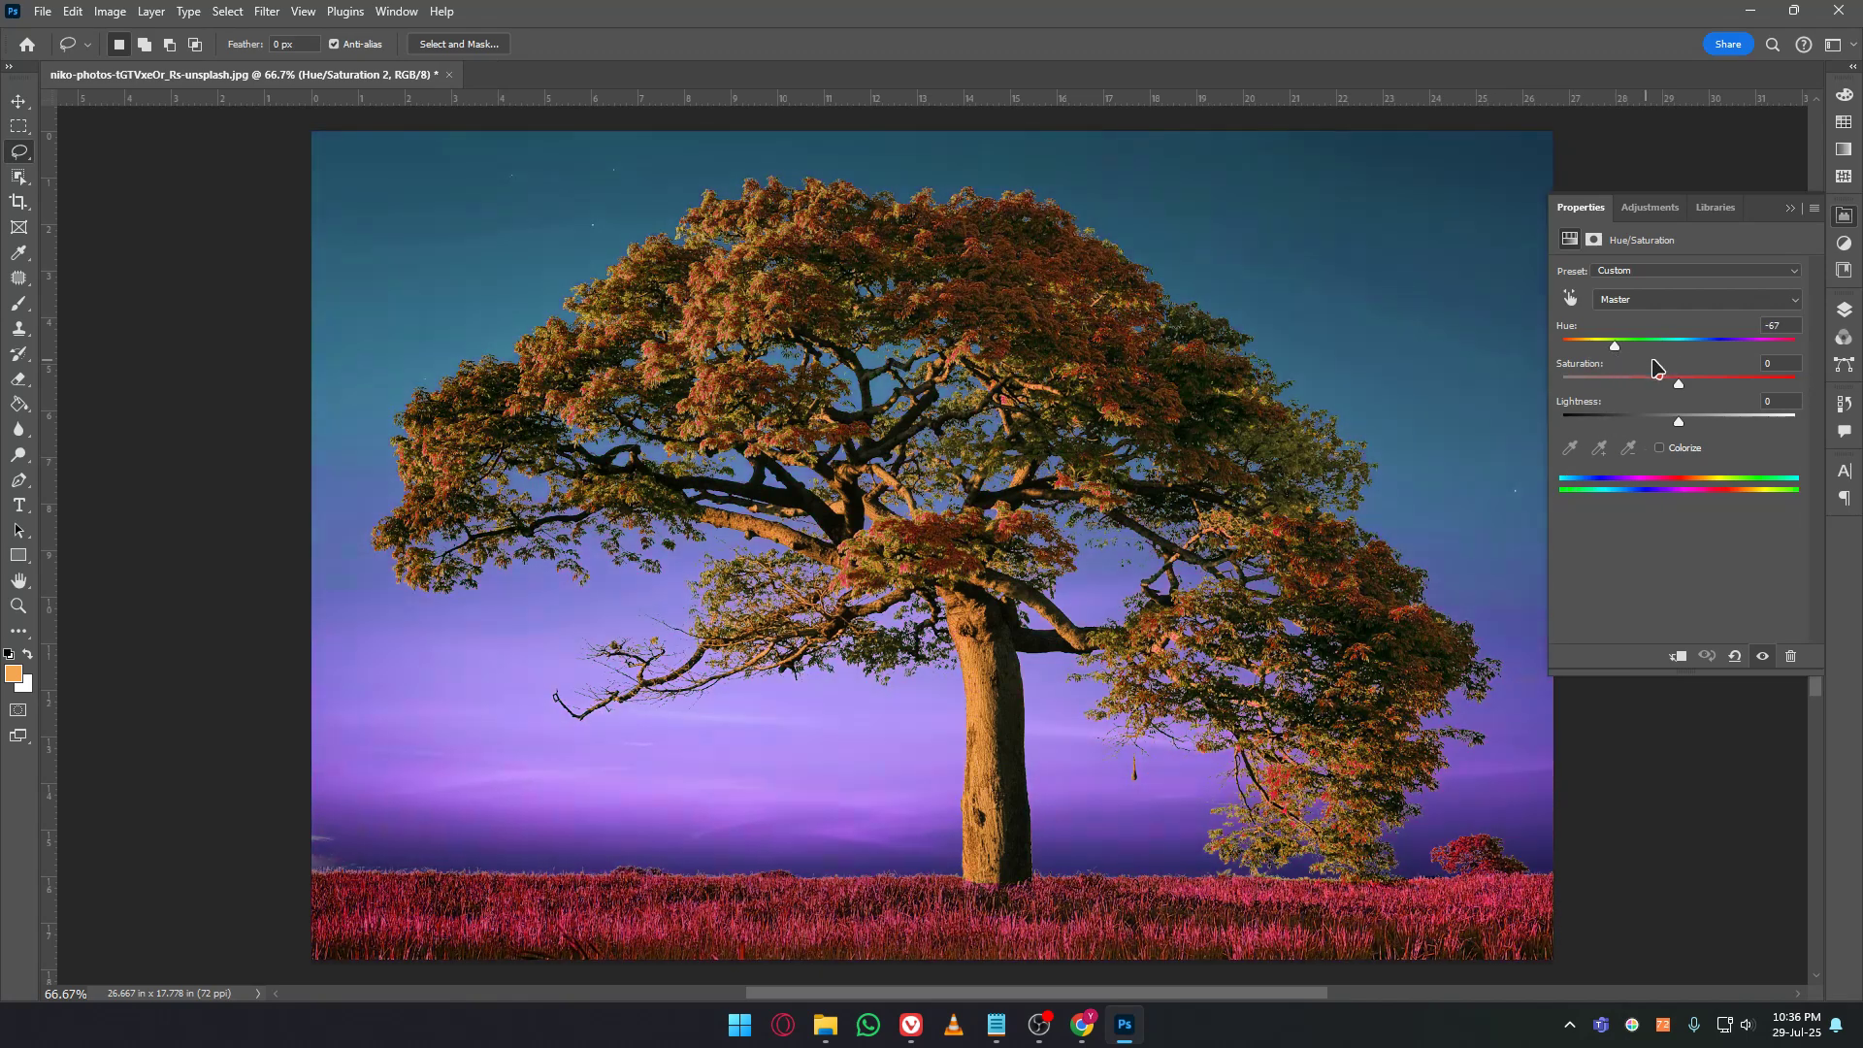
Try positive hue shifts on the Hue/Saturation 2 layer, and undo them.
left_click(1675, 370)
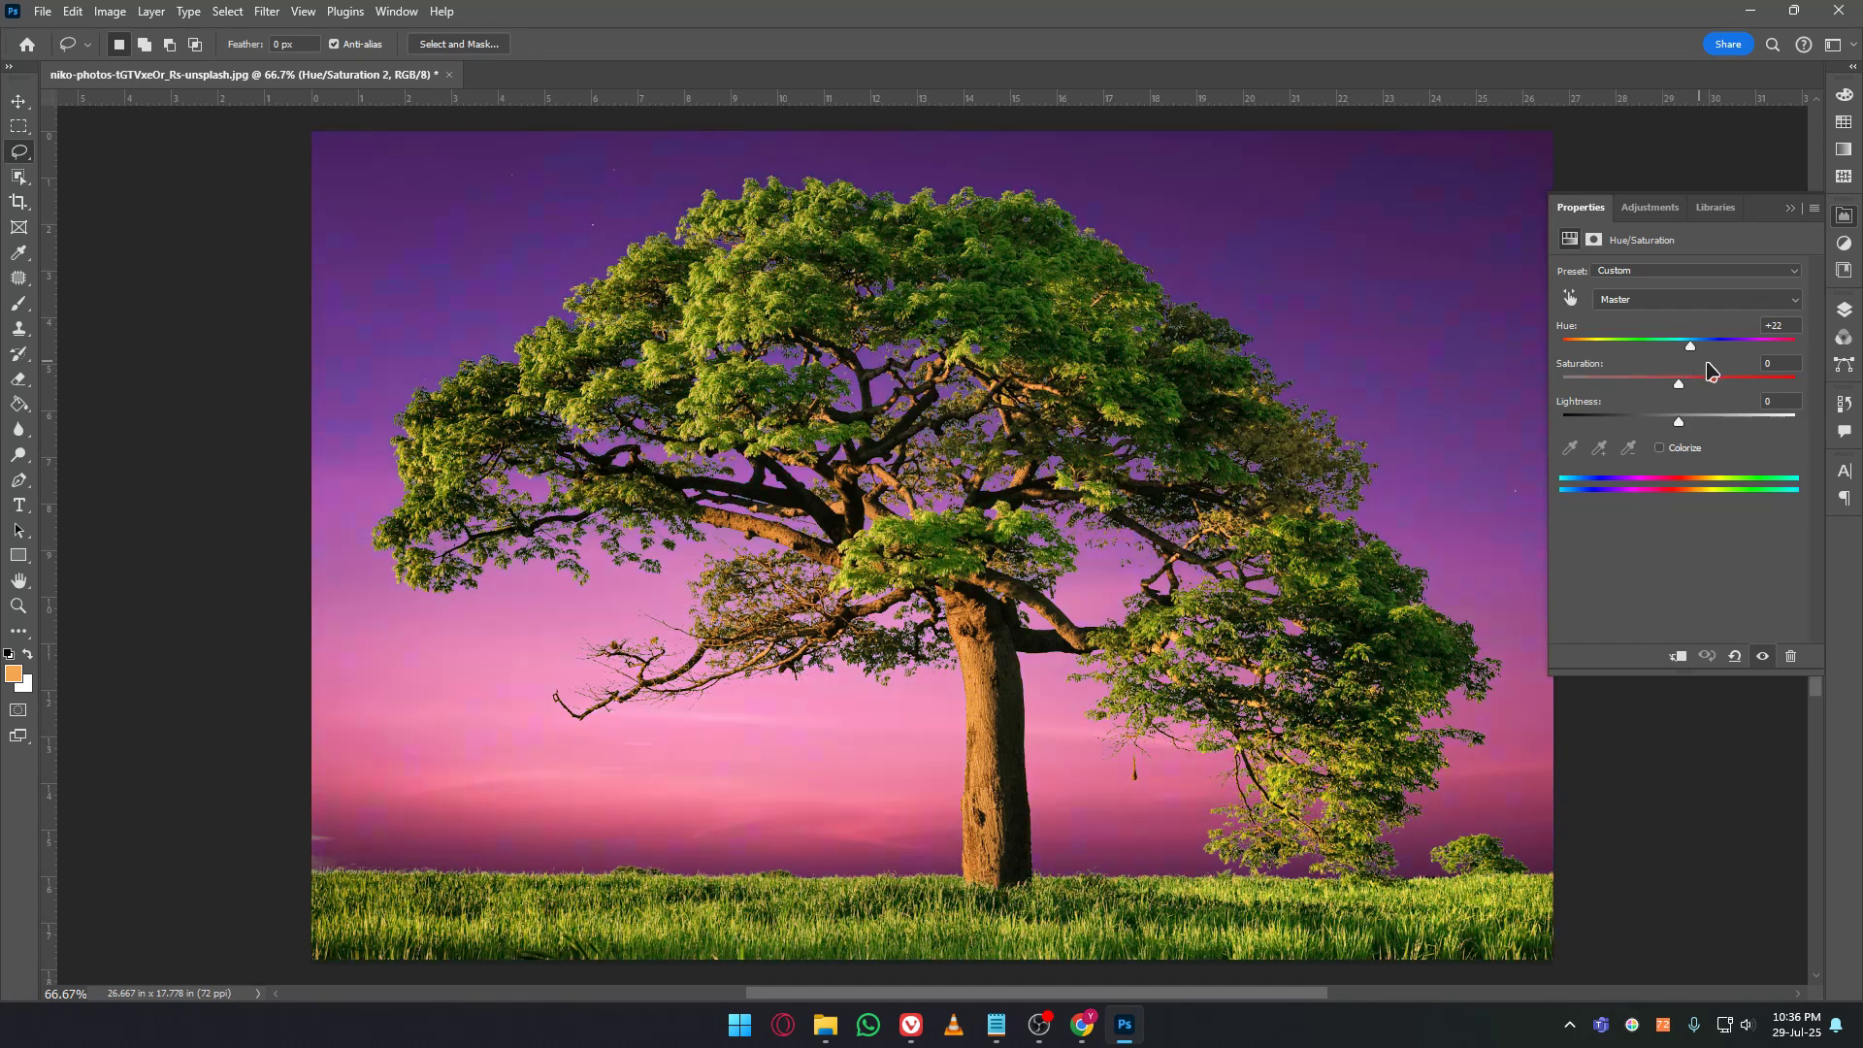
left_click(1758, 370)
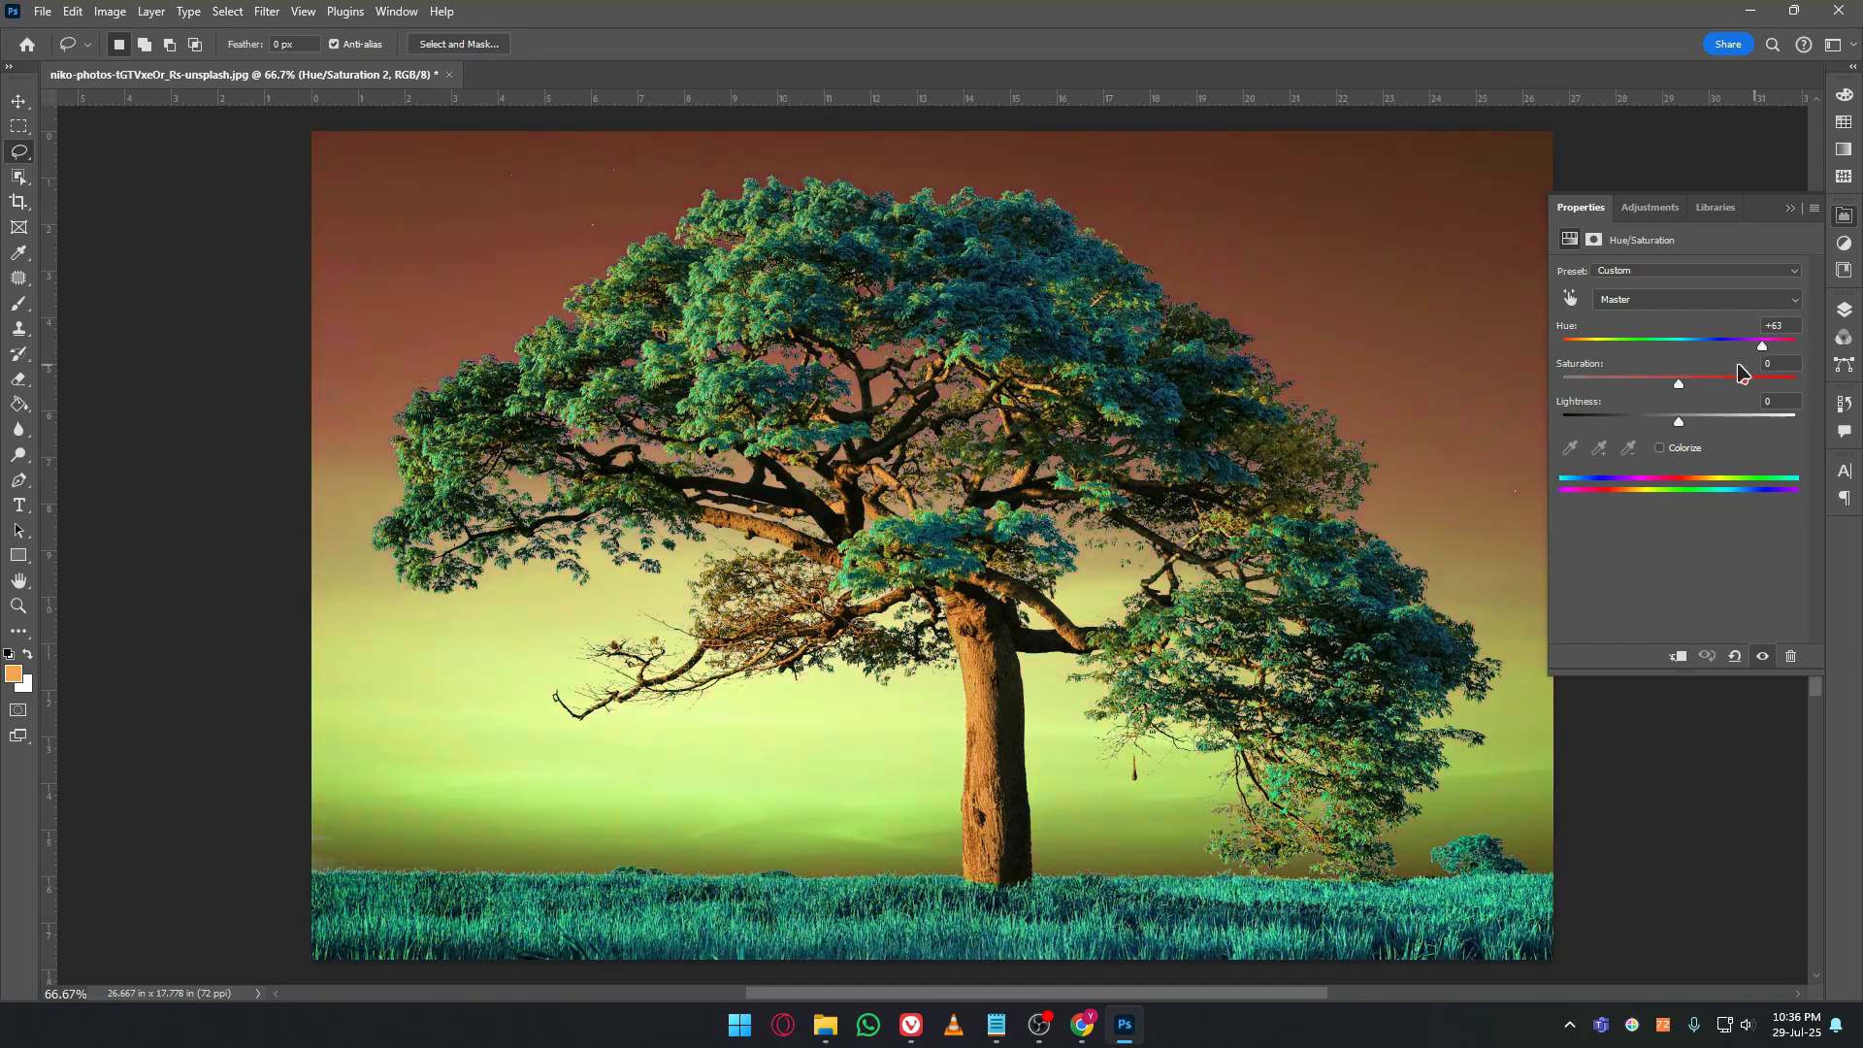
key("ctrl+z")
key("ctrl+z")
Clip the Hue/Saturation 2 adjustment to the Background copy layer so it leaves the sky layer untouched.
key("F7")
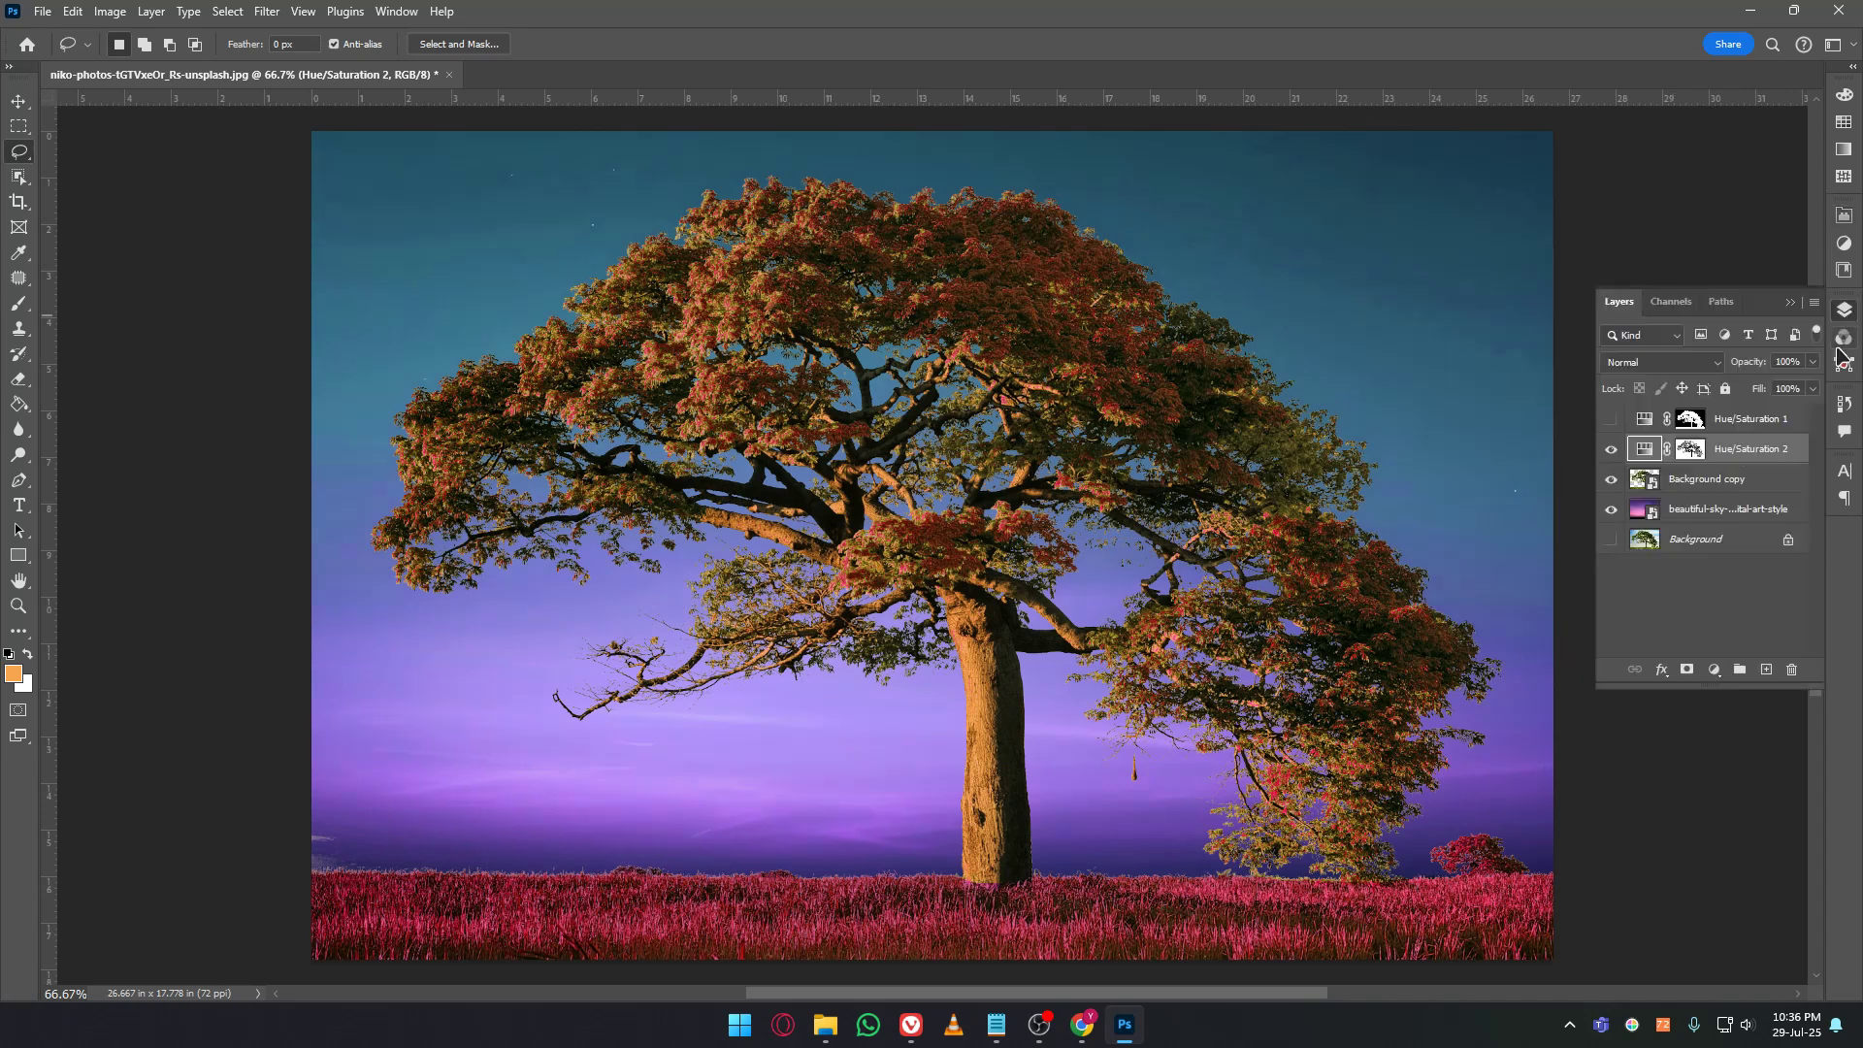
left_click(1715, 521)
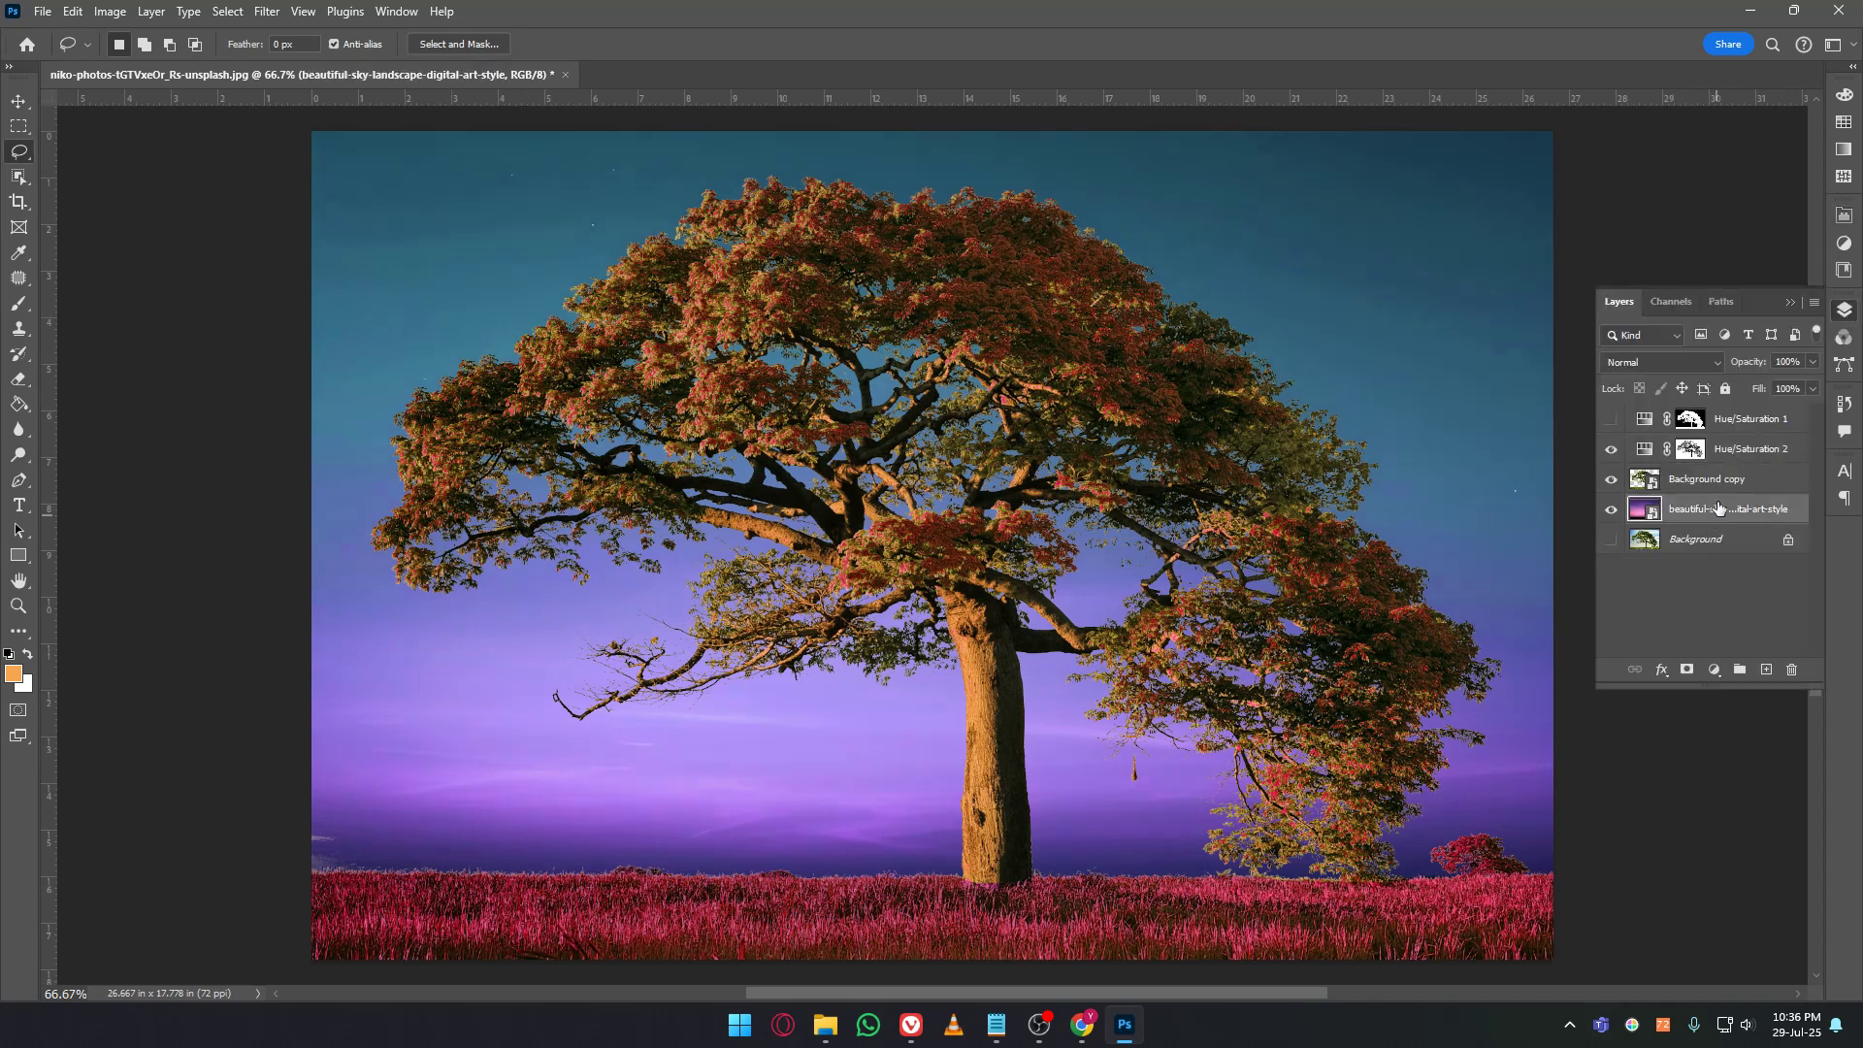
left_click(1737, 456, "alt")
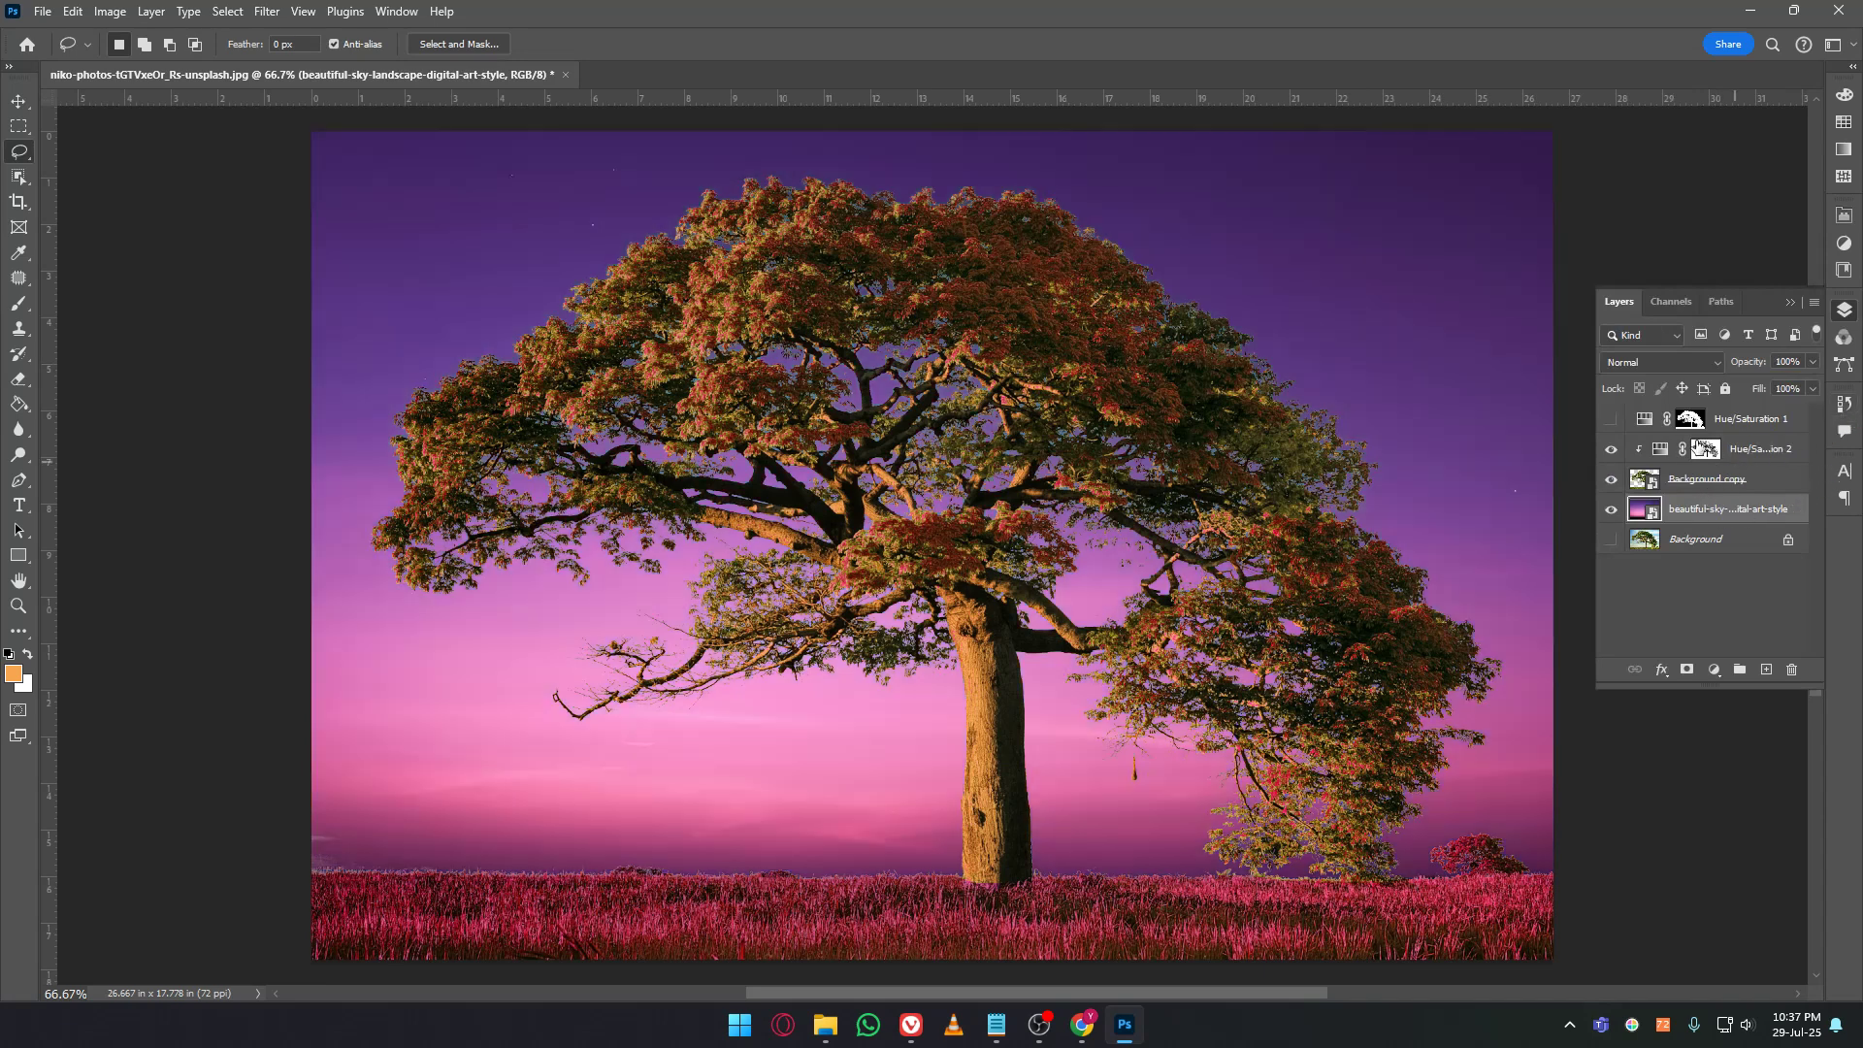
Shift Hue/Saturation 2's master hue far into the negative for purple foliage, and lower the hue of its Greens range.
double_click(1661, 450)
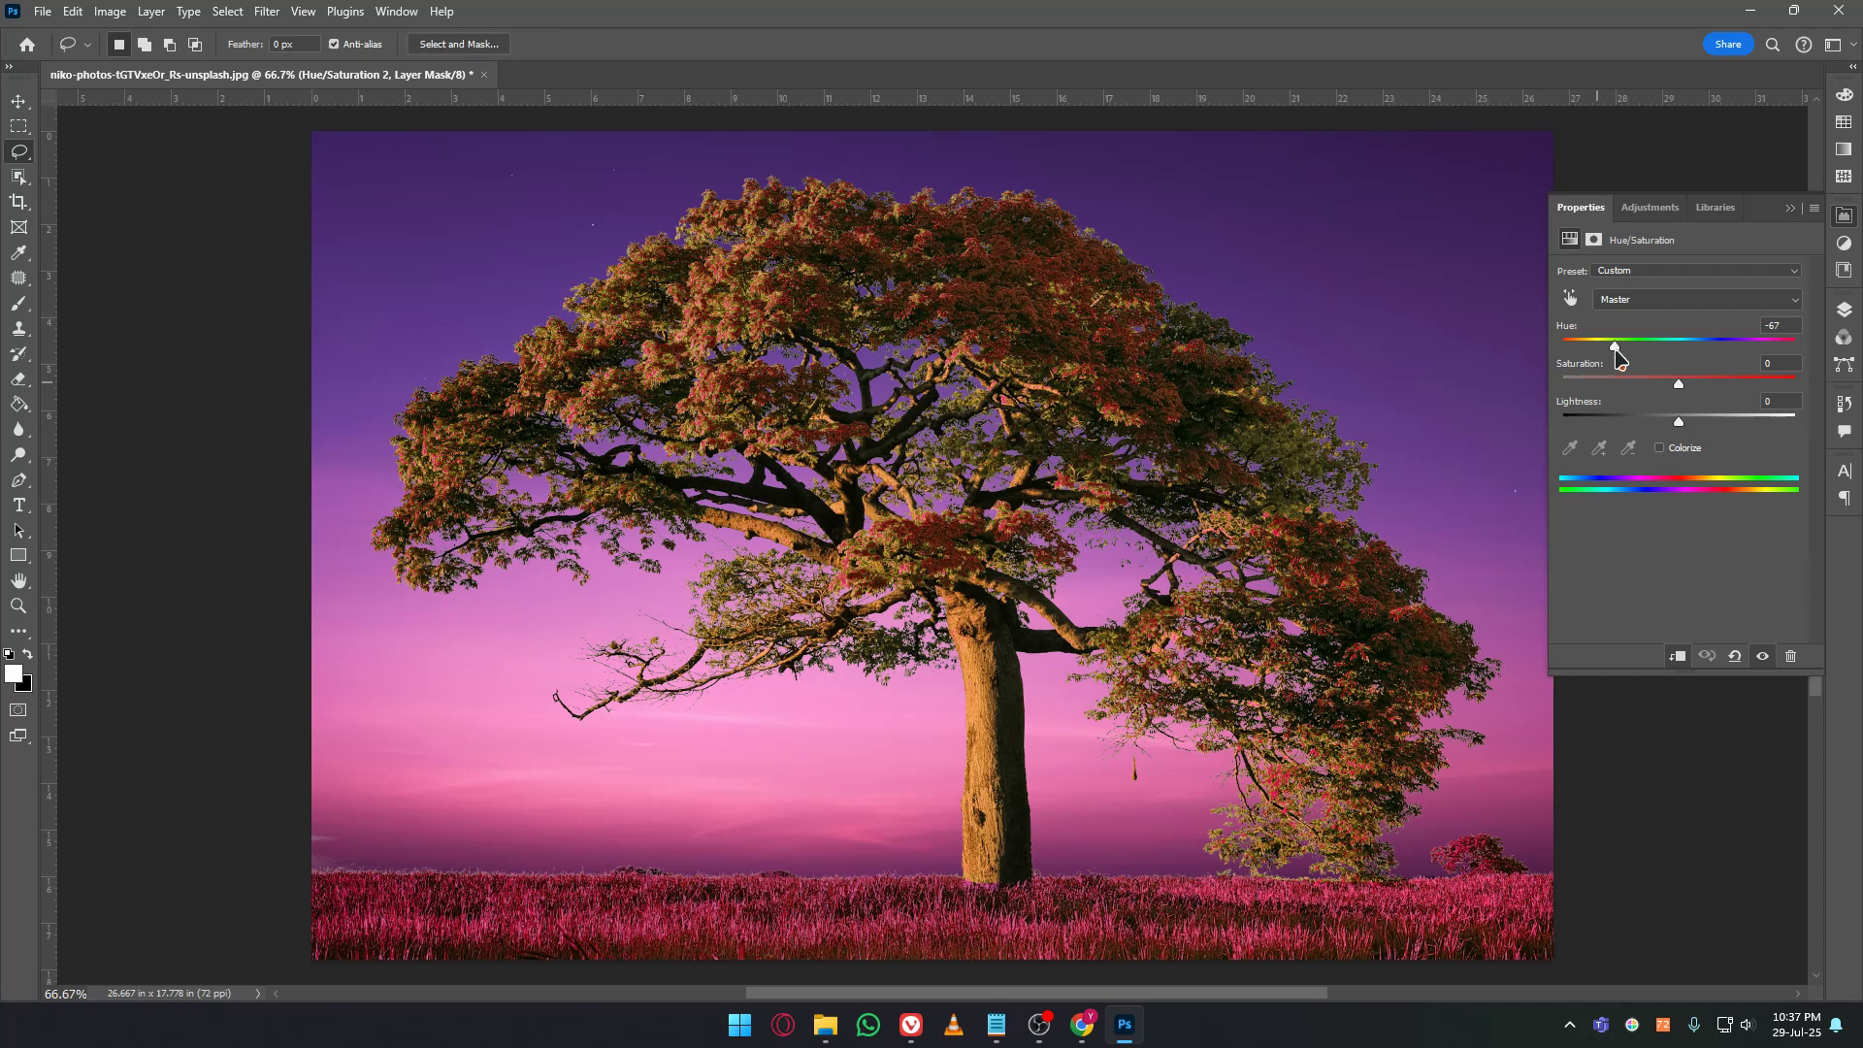
left_click_drag(1728, 357, 1581, 362)
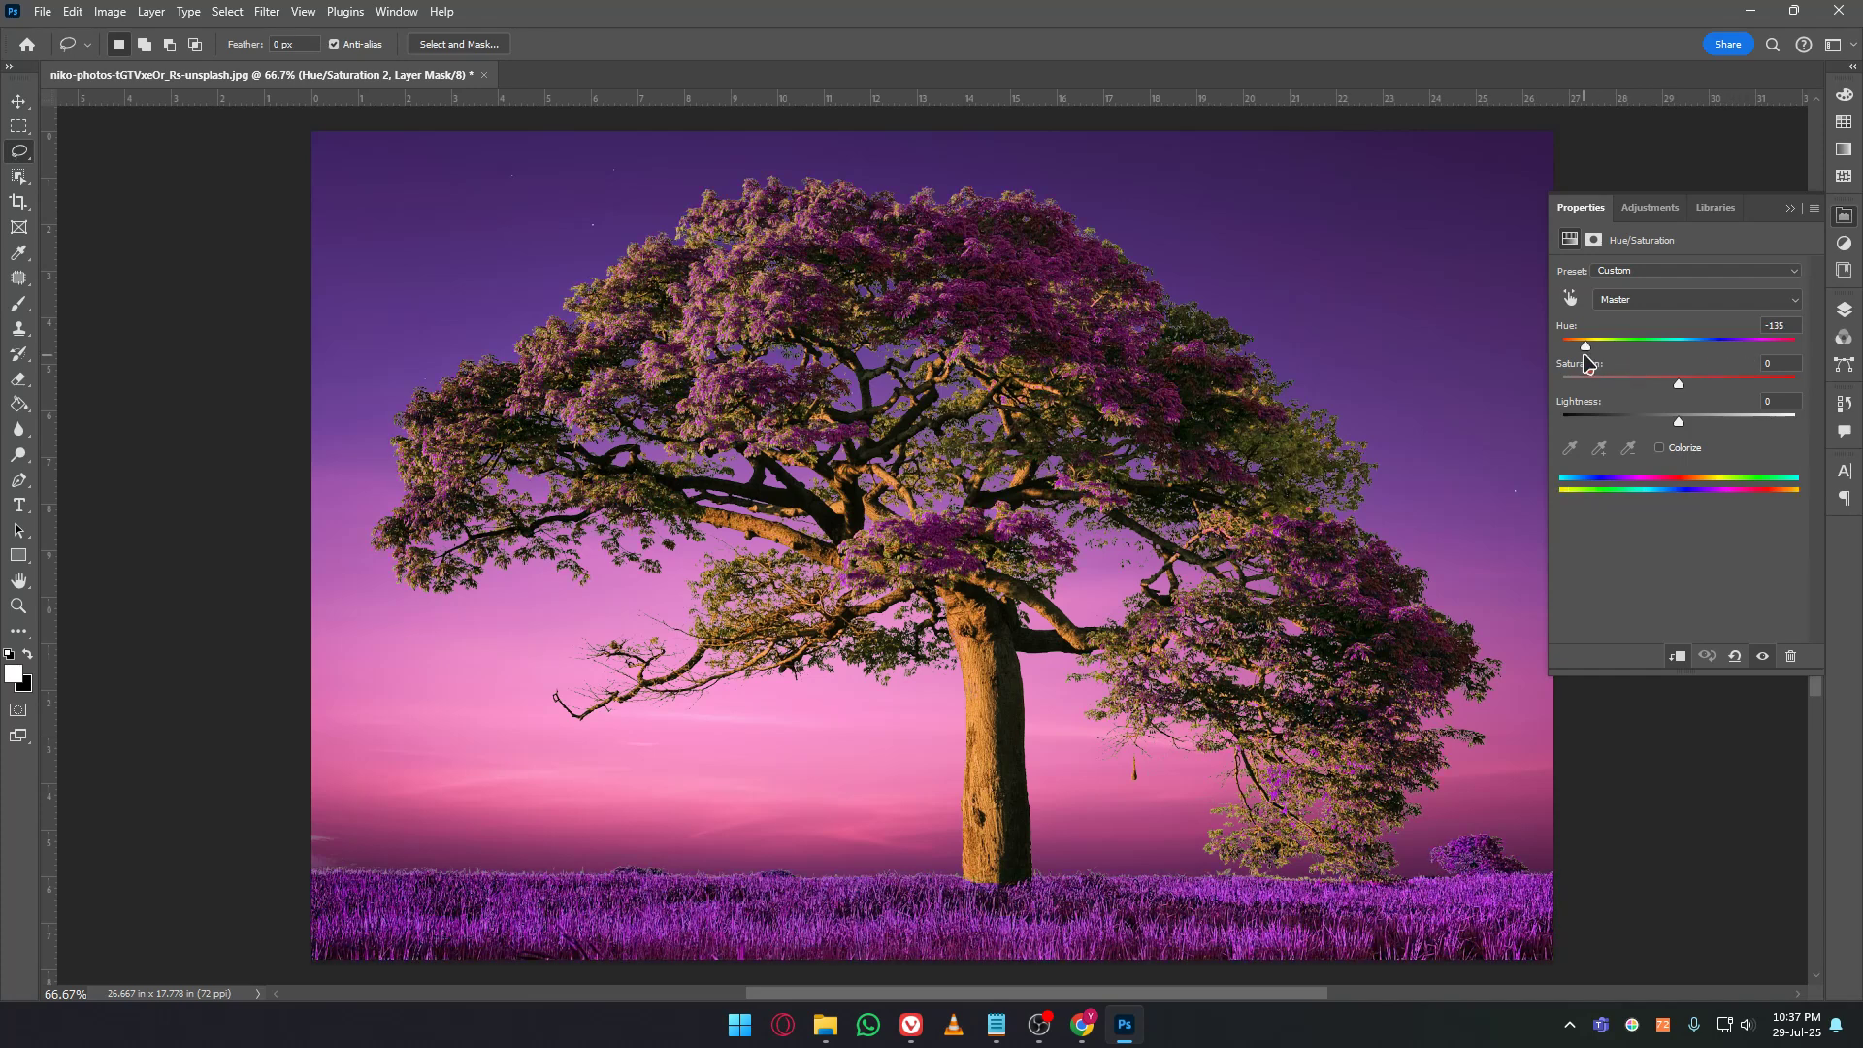
left_click(1635, 301)
left_click(1645, 367)
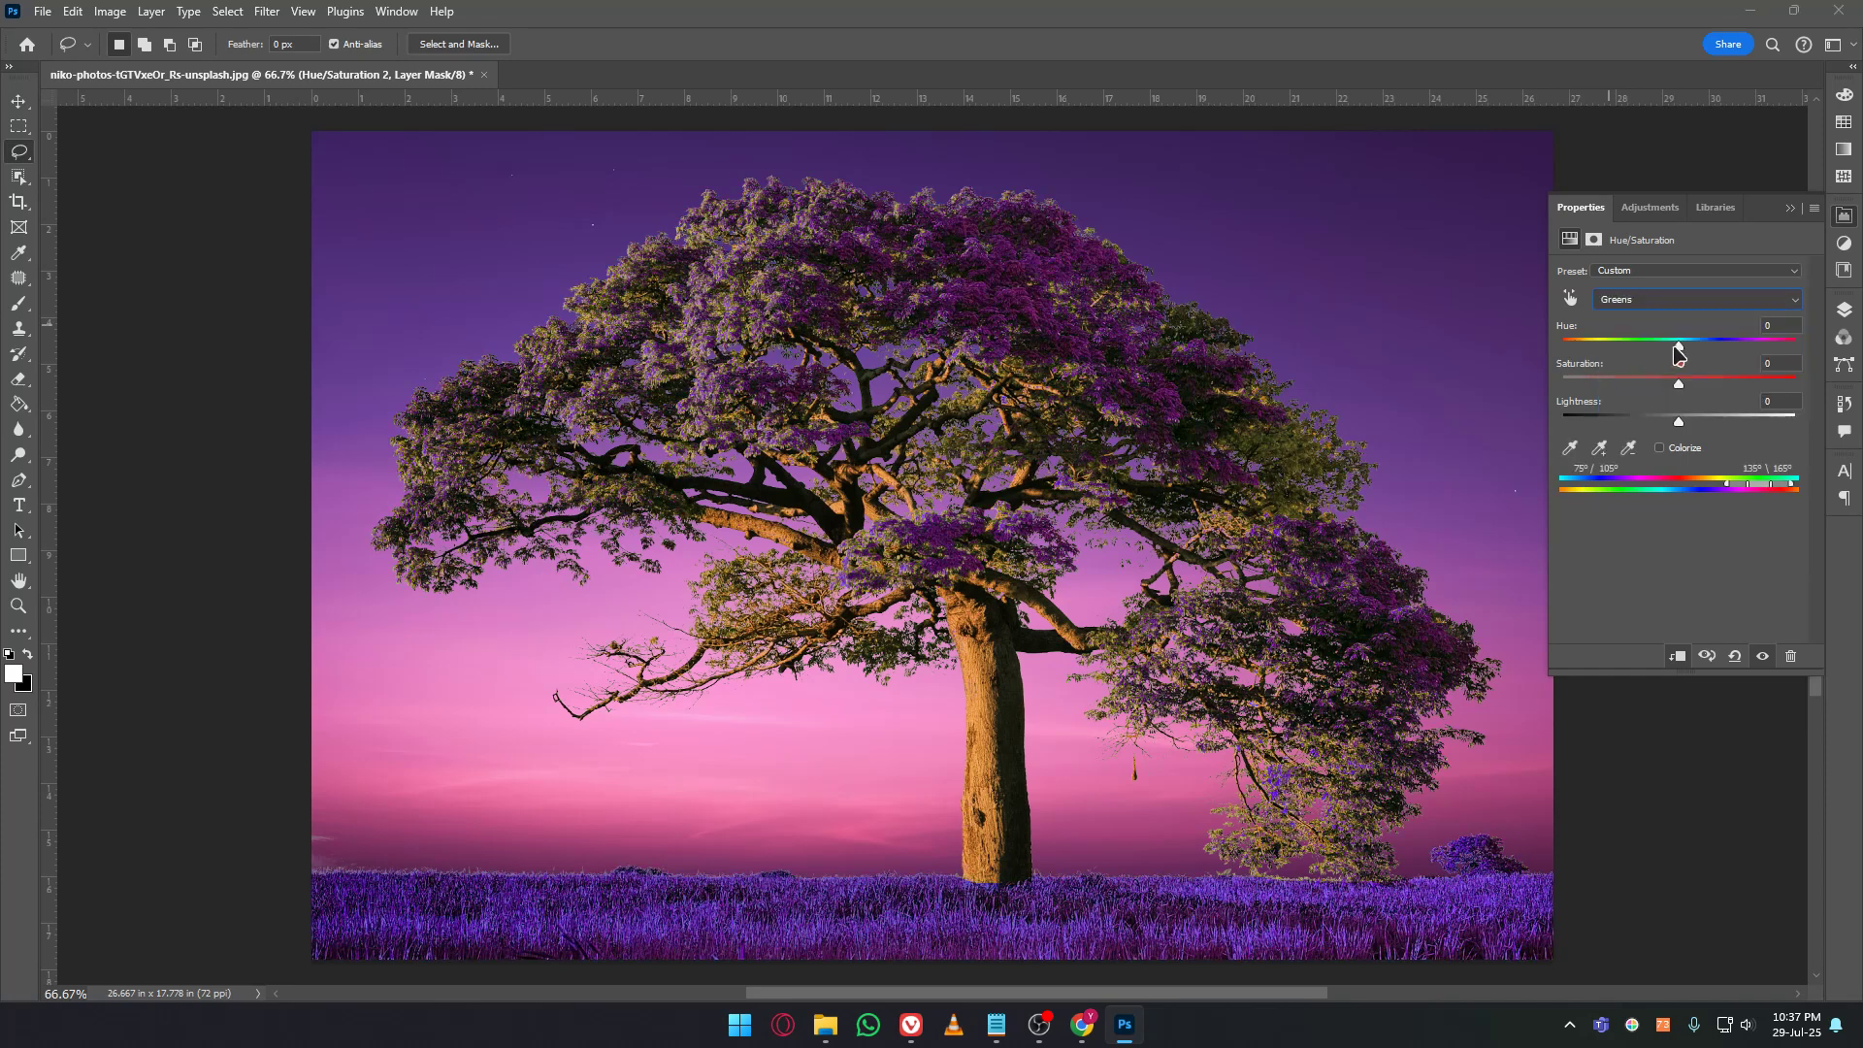
left_click_drag(1679, 346, 1622, 348)
left_click(1844, 215)
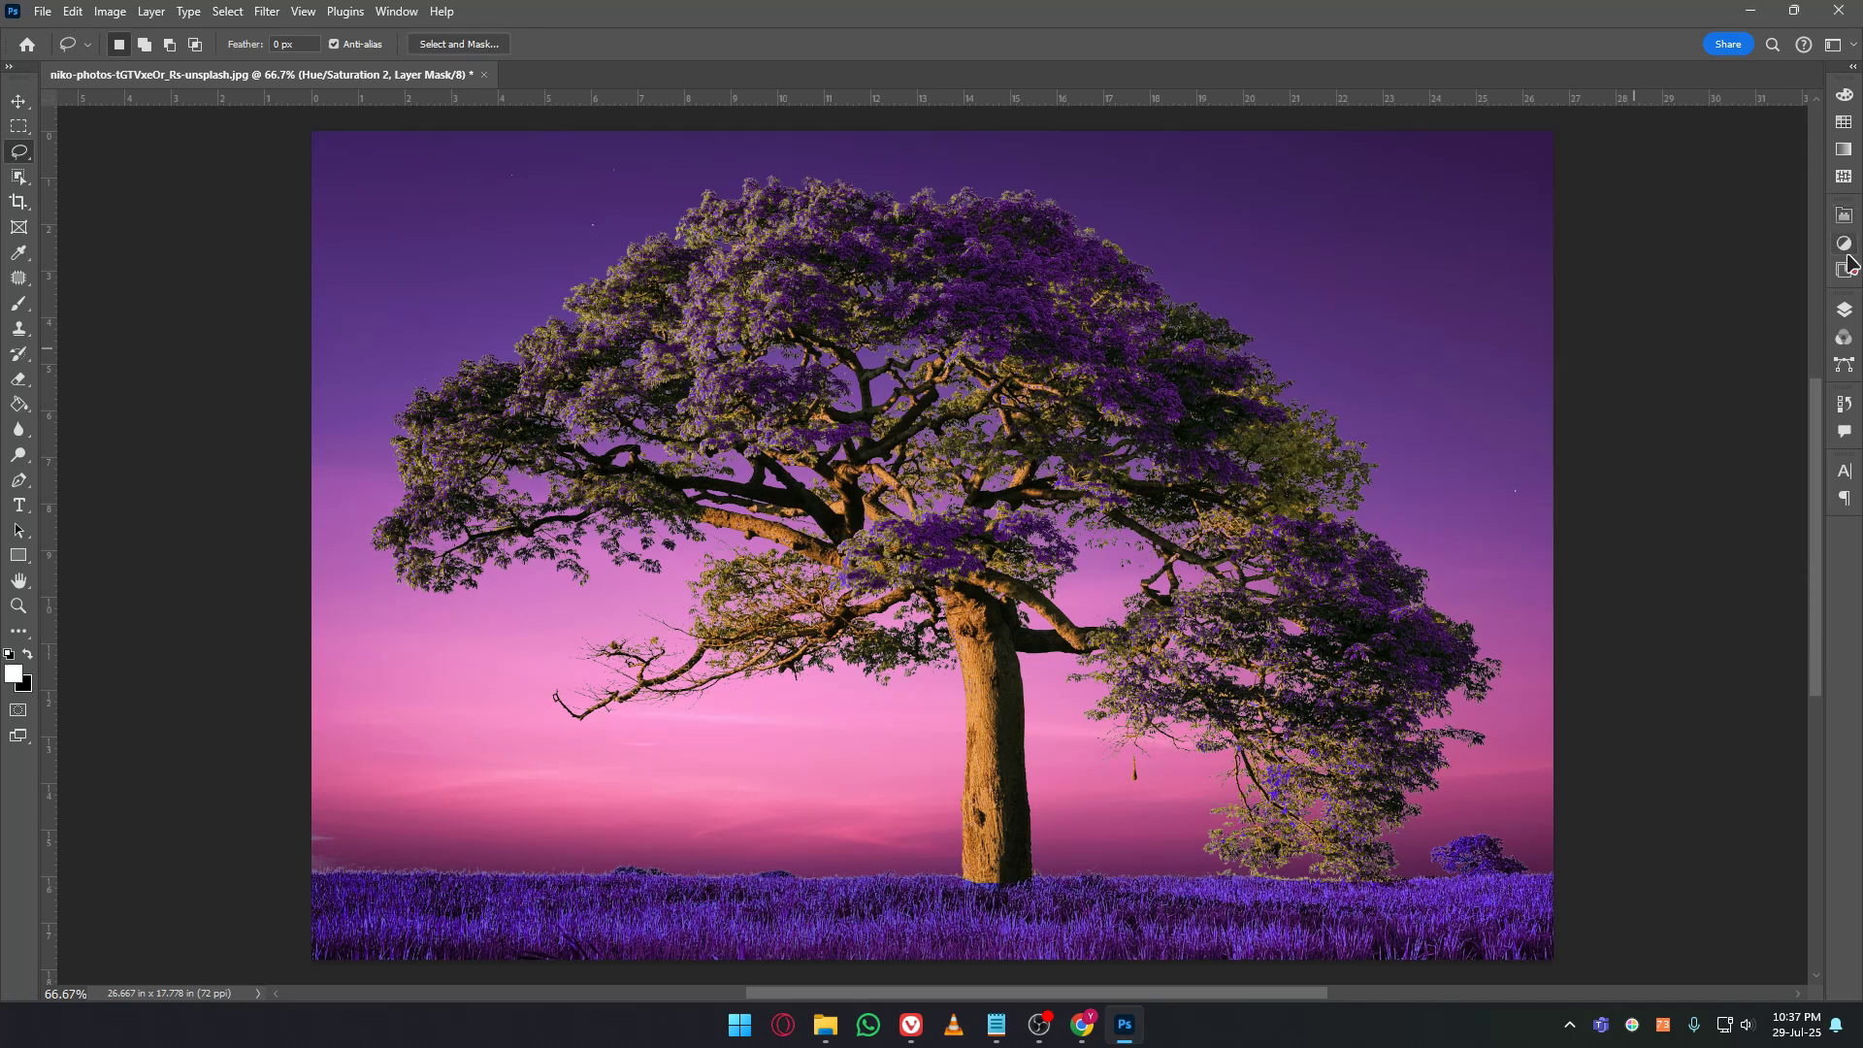
Close the tree photo document without saving its changes.
left_click(1846, 310)
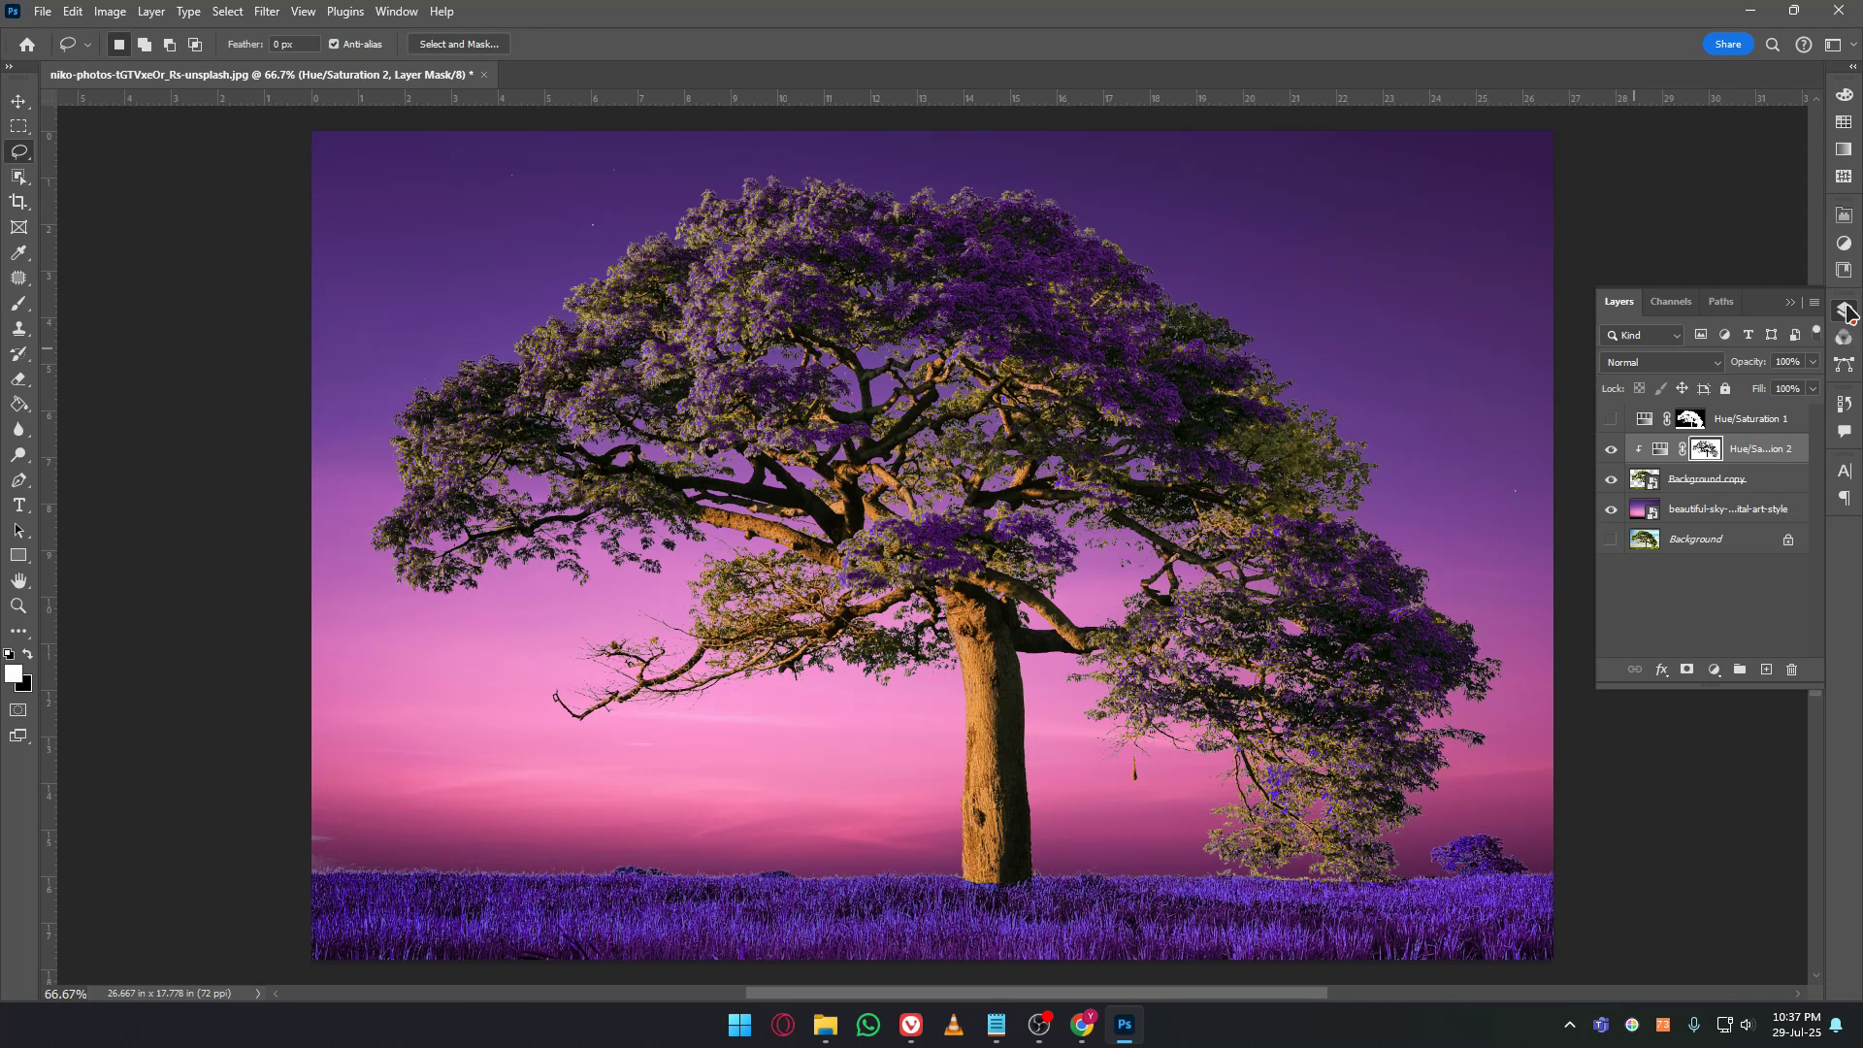
left_click(1846, 311)
left_click(484, 75)
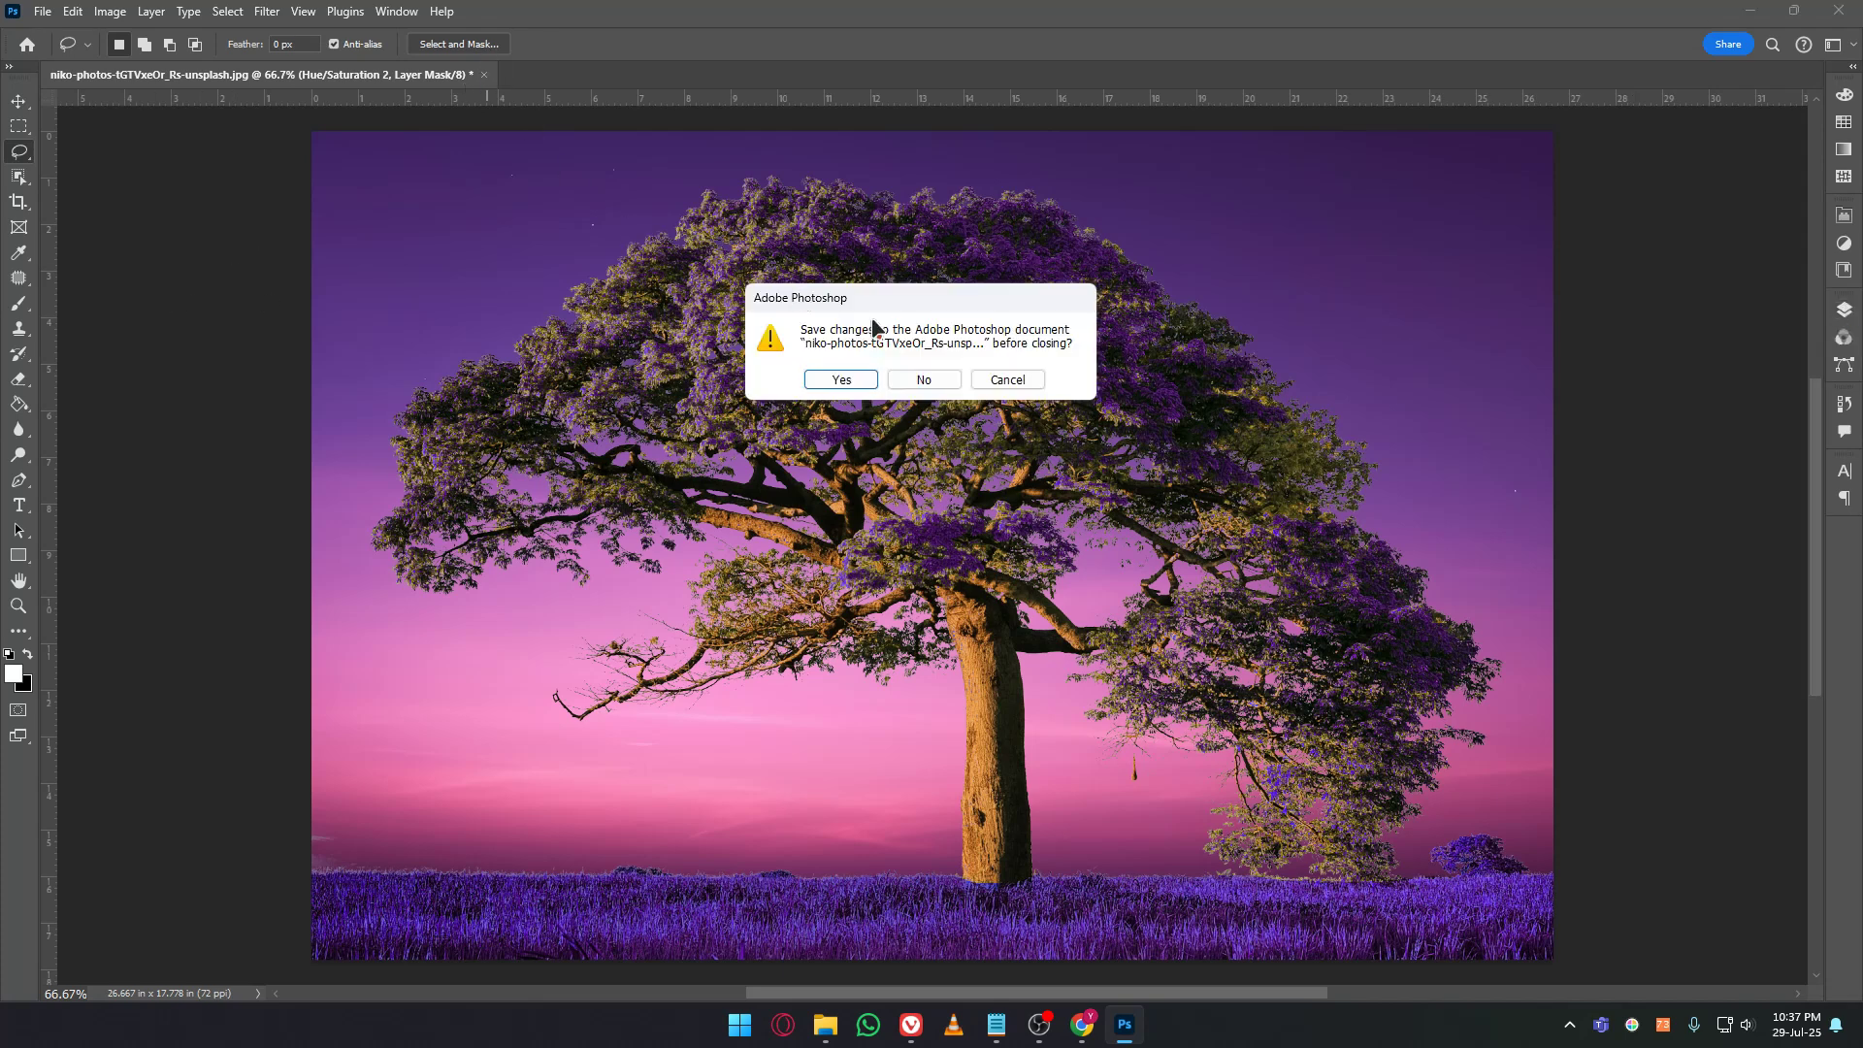
left_click(926, 379)
Open the red T-shirt image Back_9daaa5ad-9d55-4095-bc4f-3c80987f3777.jpg from the Downloads folder as a new document.
left_click(824, 1024)
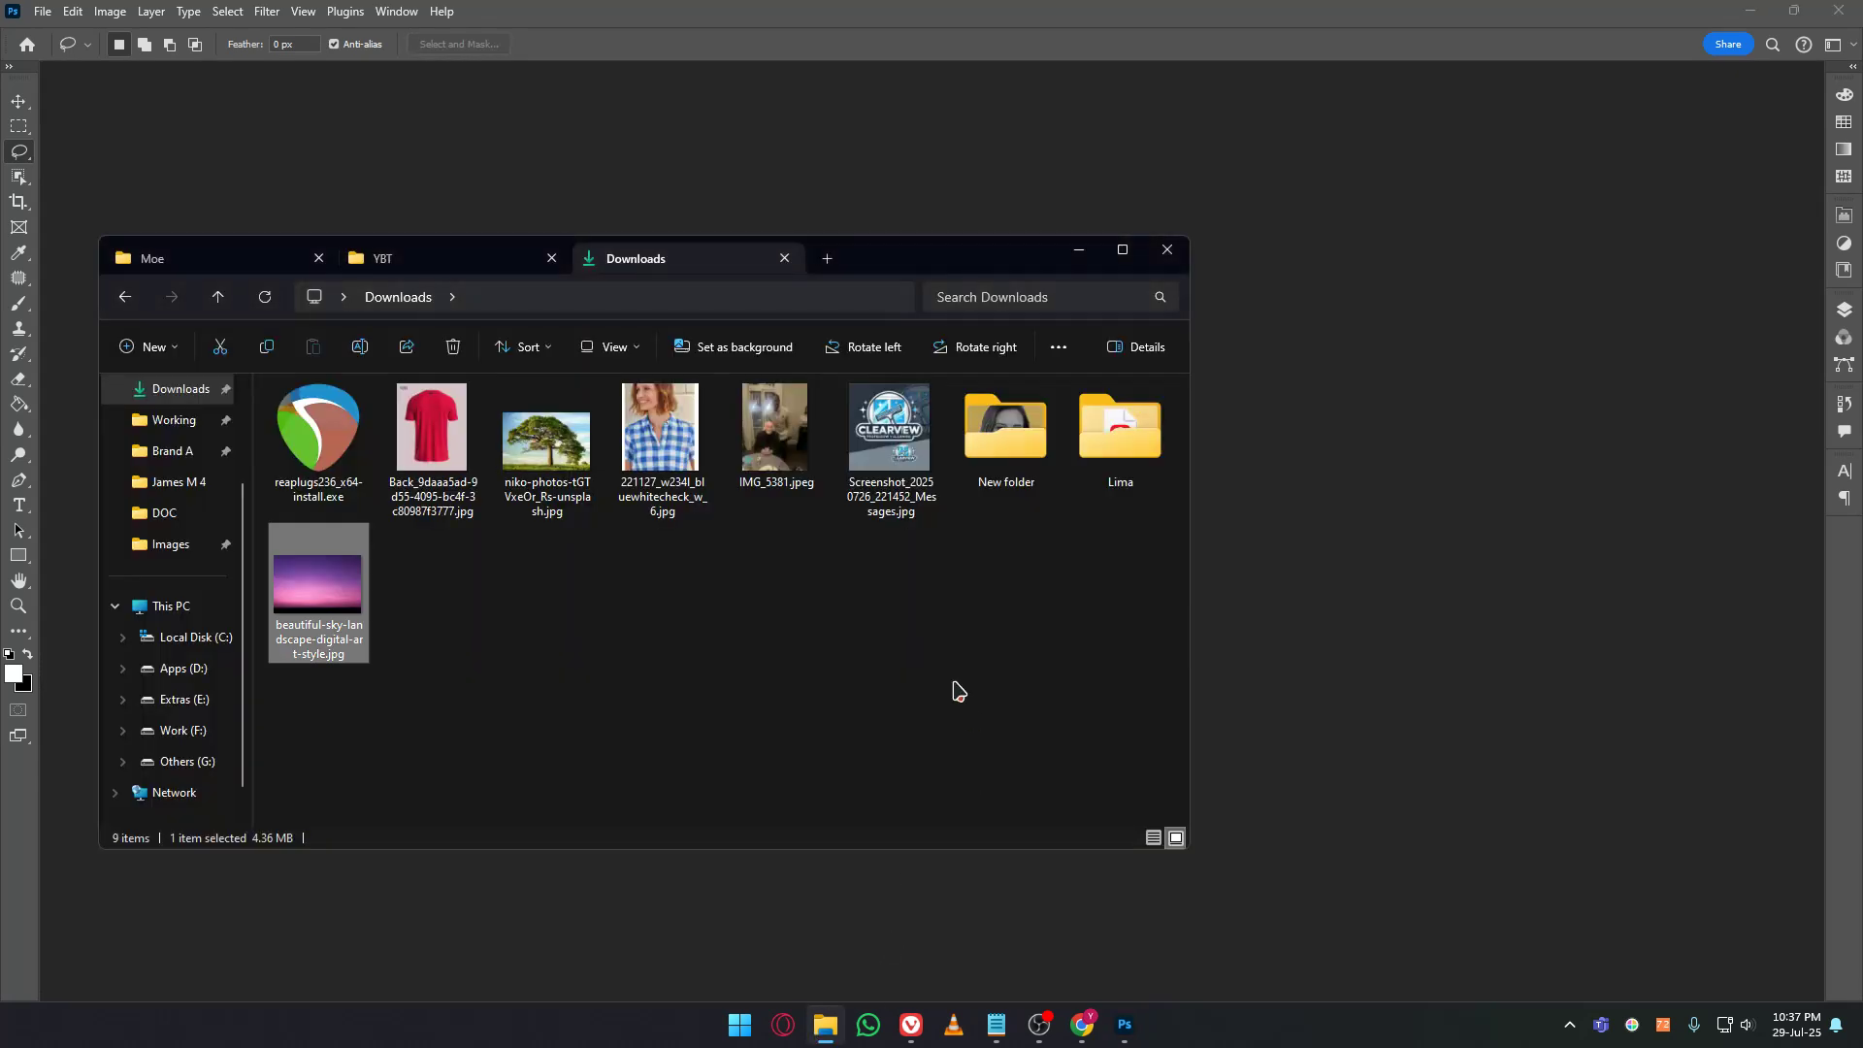
left_click(432, 432)
left_click_drag(431, 432, 1420, 529)
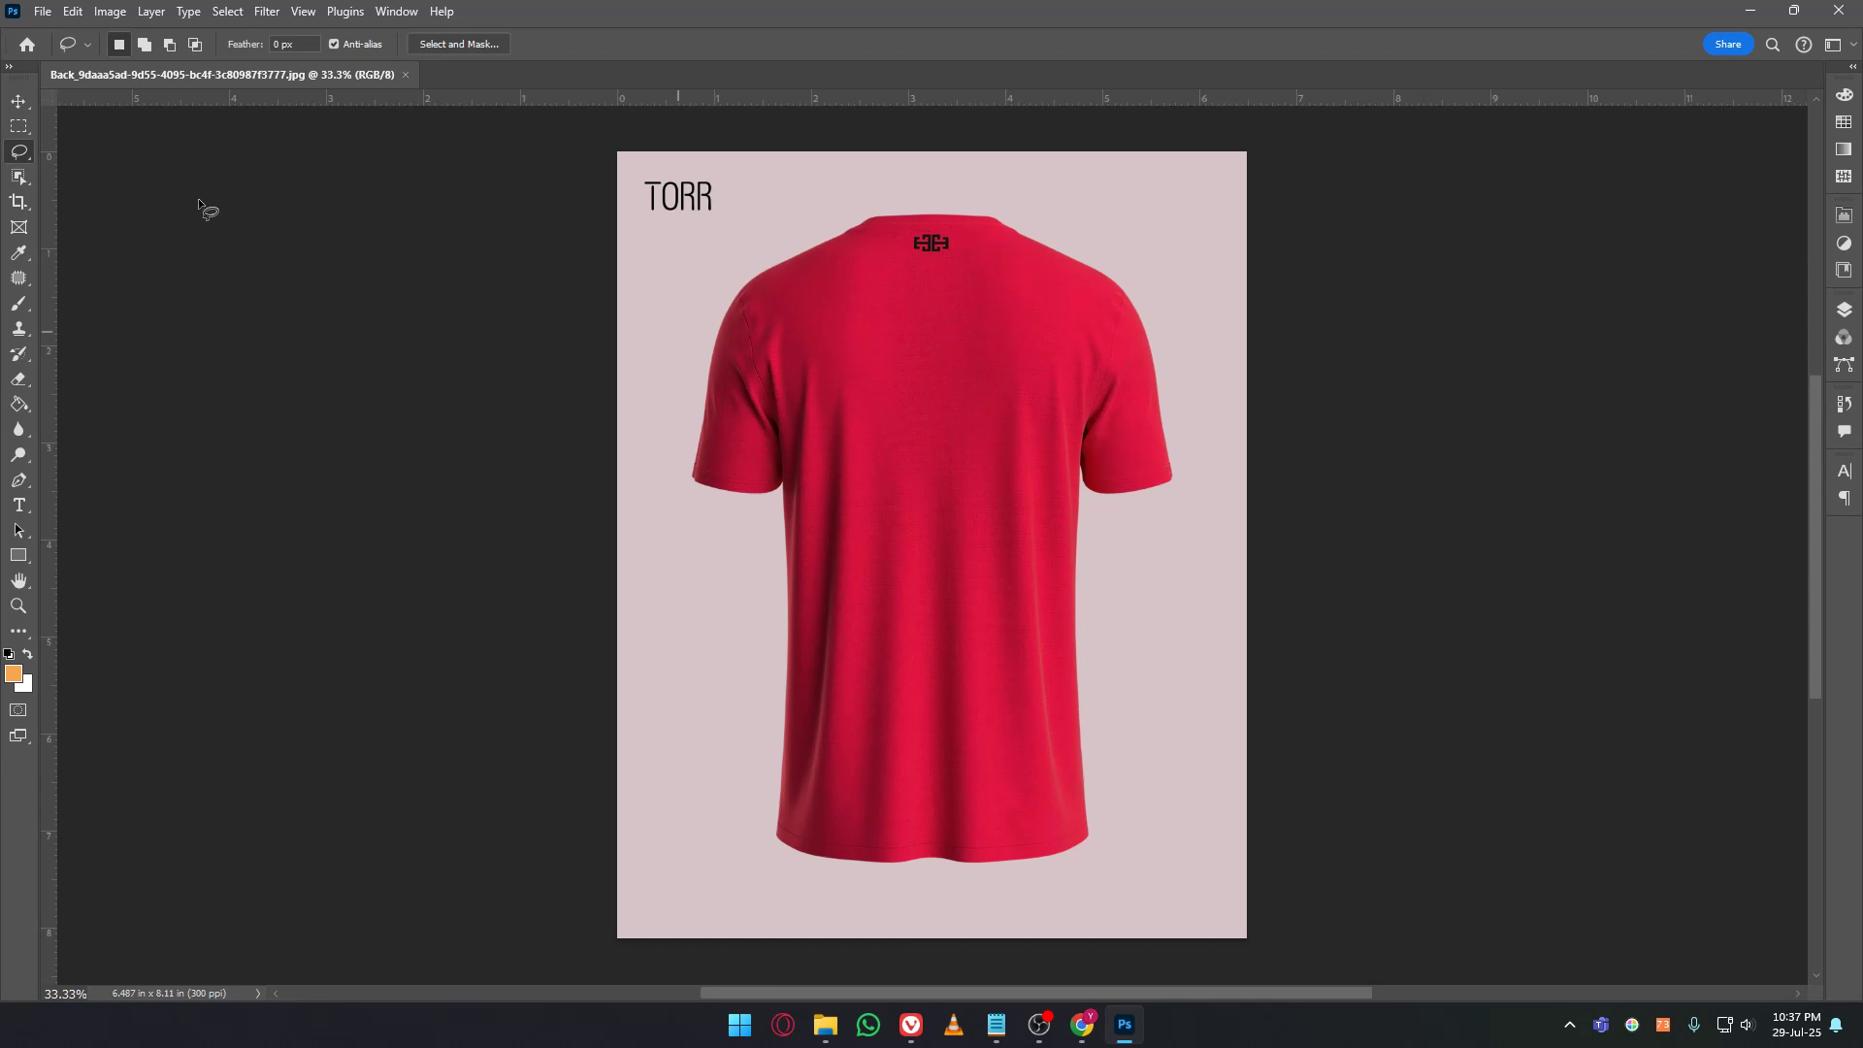
Select the red T-shirt by roughly outlining it with the Object Selection tool in Lasso mode.
left_click(19, 178)
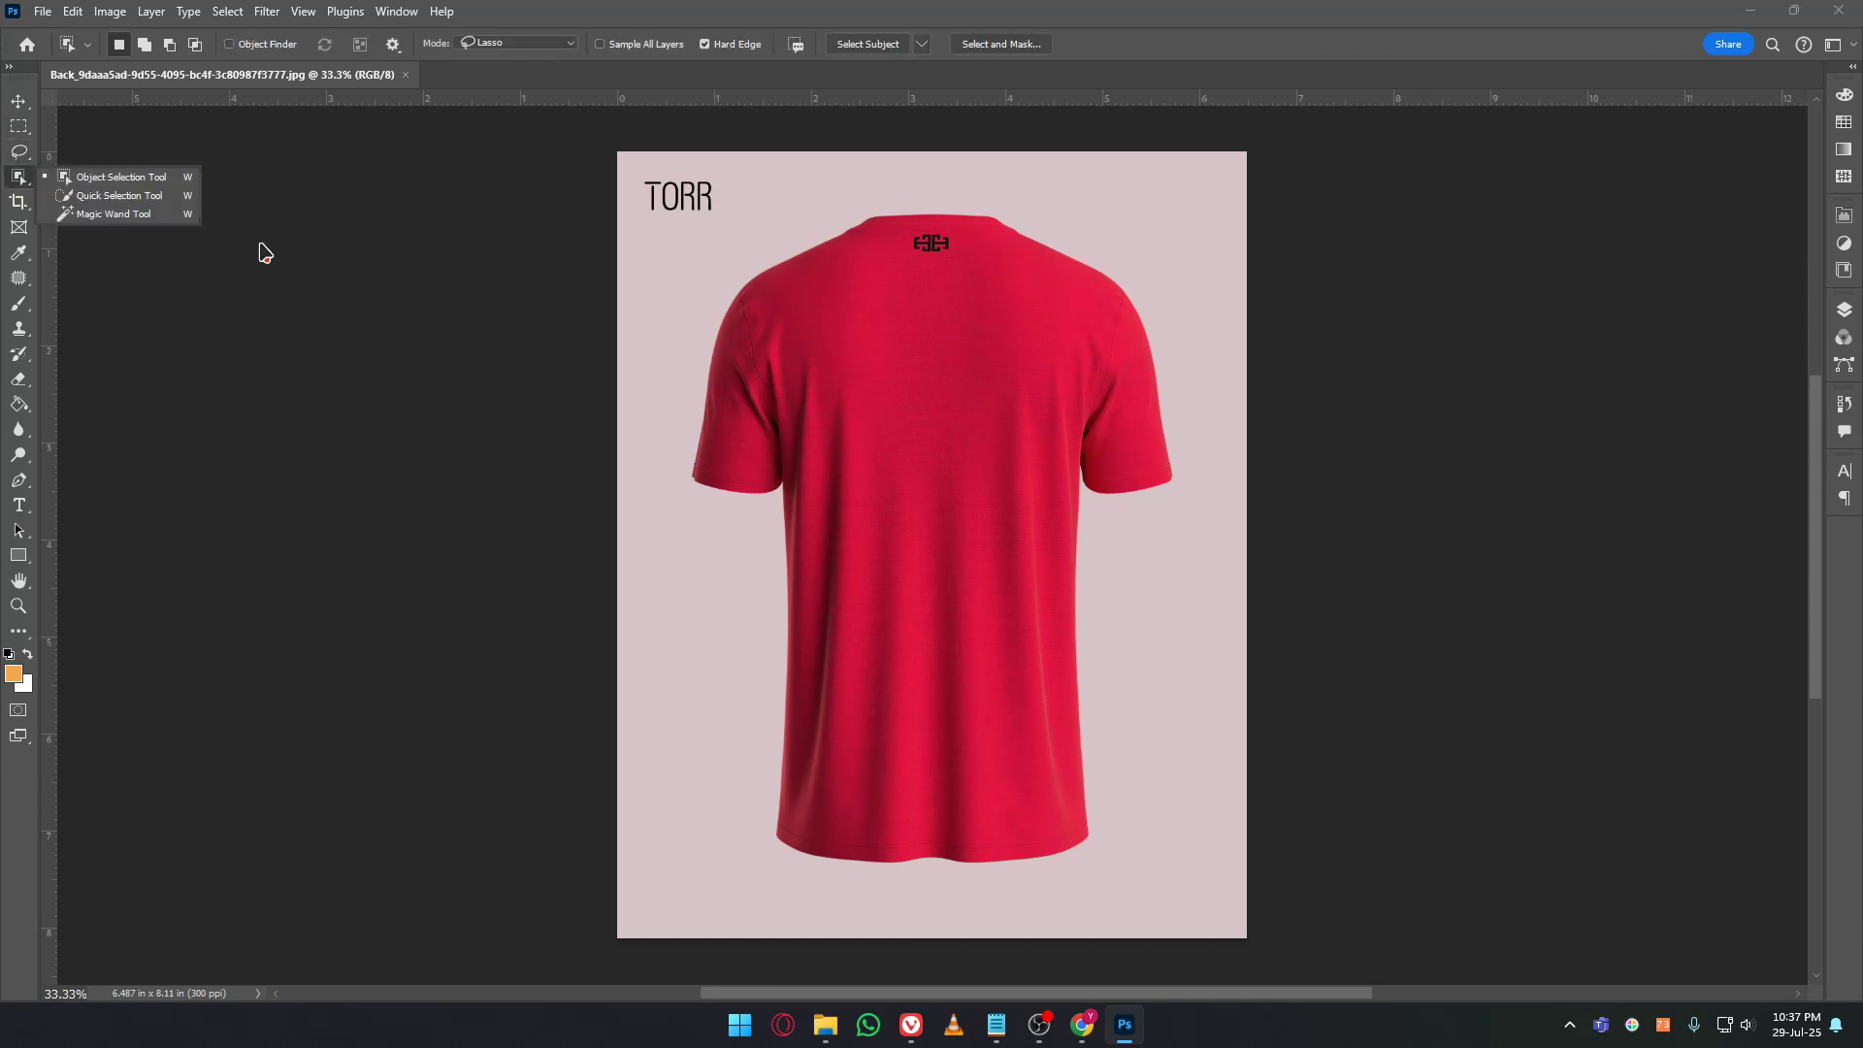
left_click(15, 180)
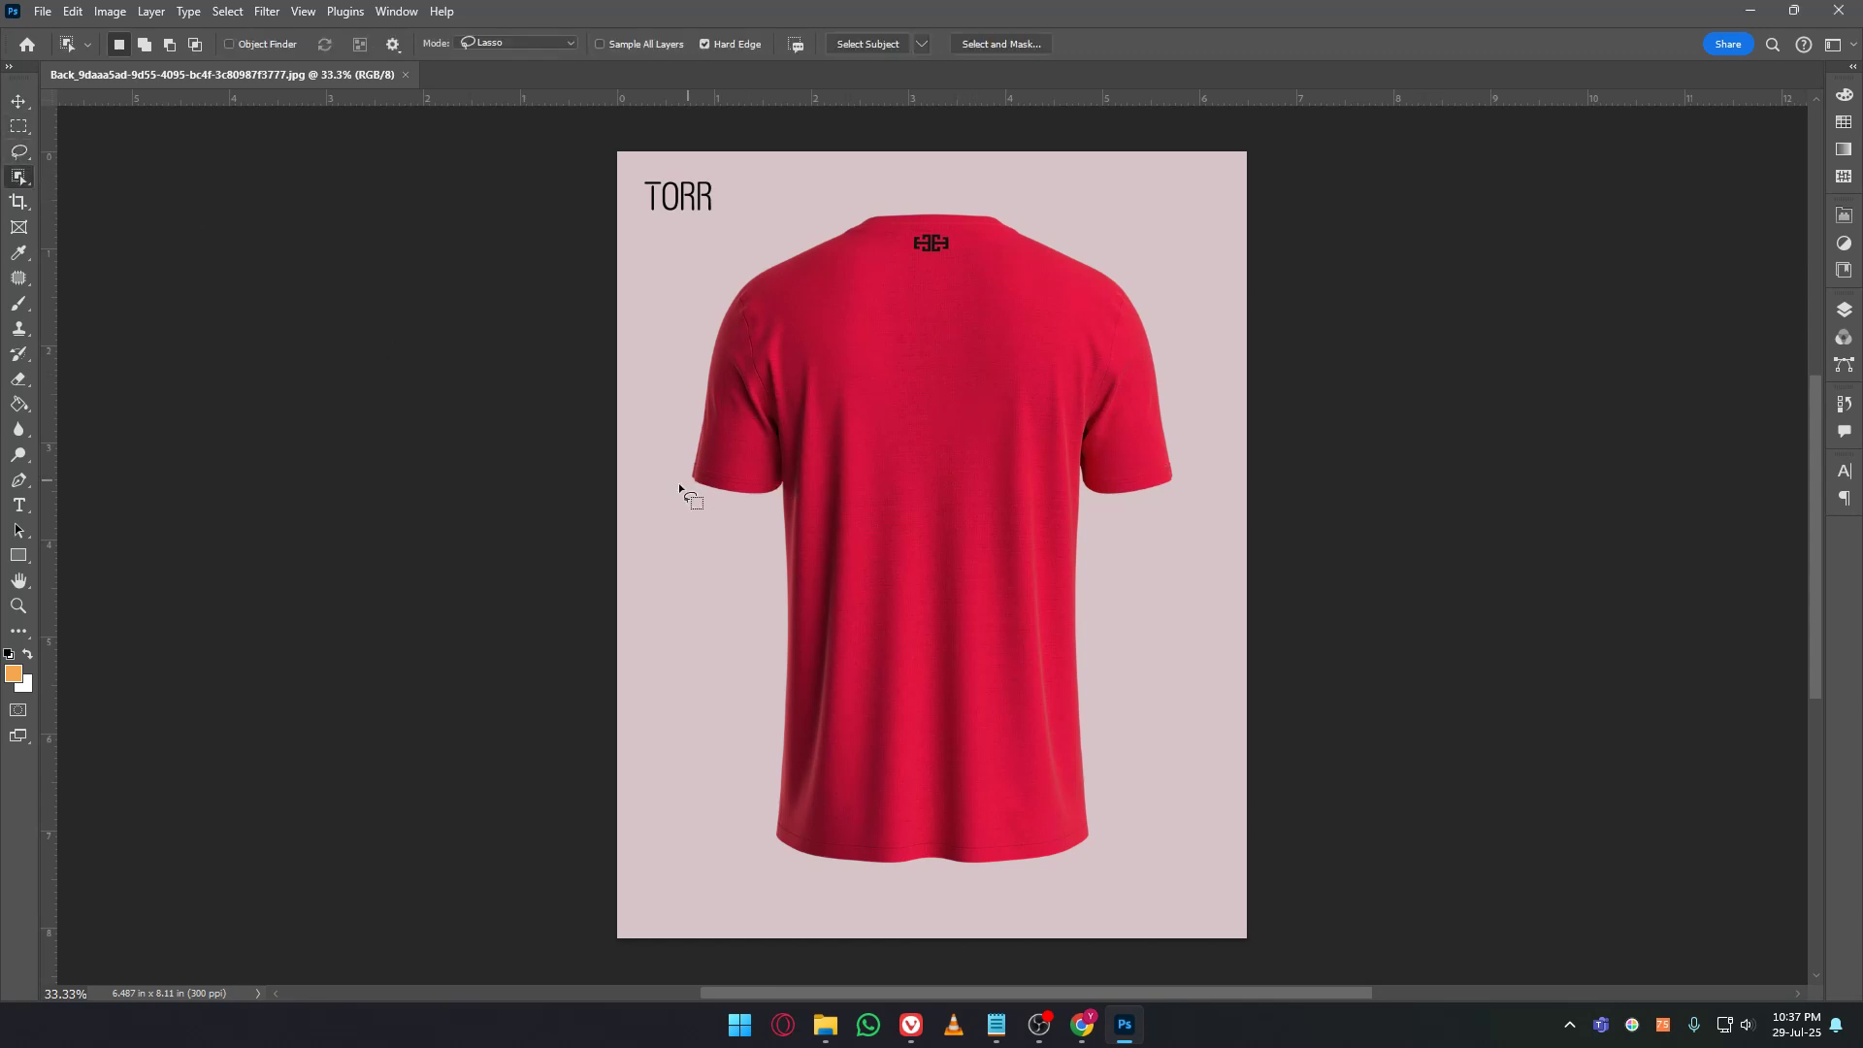
mouse_move(667, 485)
left_mouse_down()
mouse_move(681, 326)
mouse_move(784, 233)
mouse_move(904, 196)
mouse_move(1109, 219)
mouse_move(1202, 296)
mouse_move(1219, 477)
left_mouse_up()
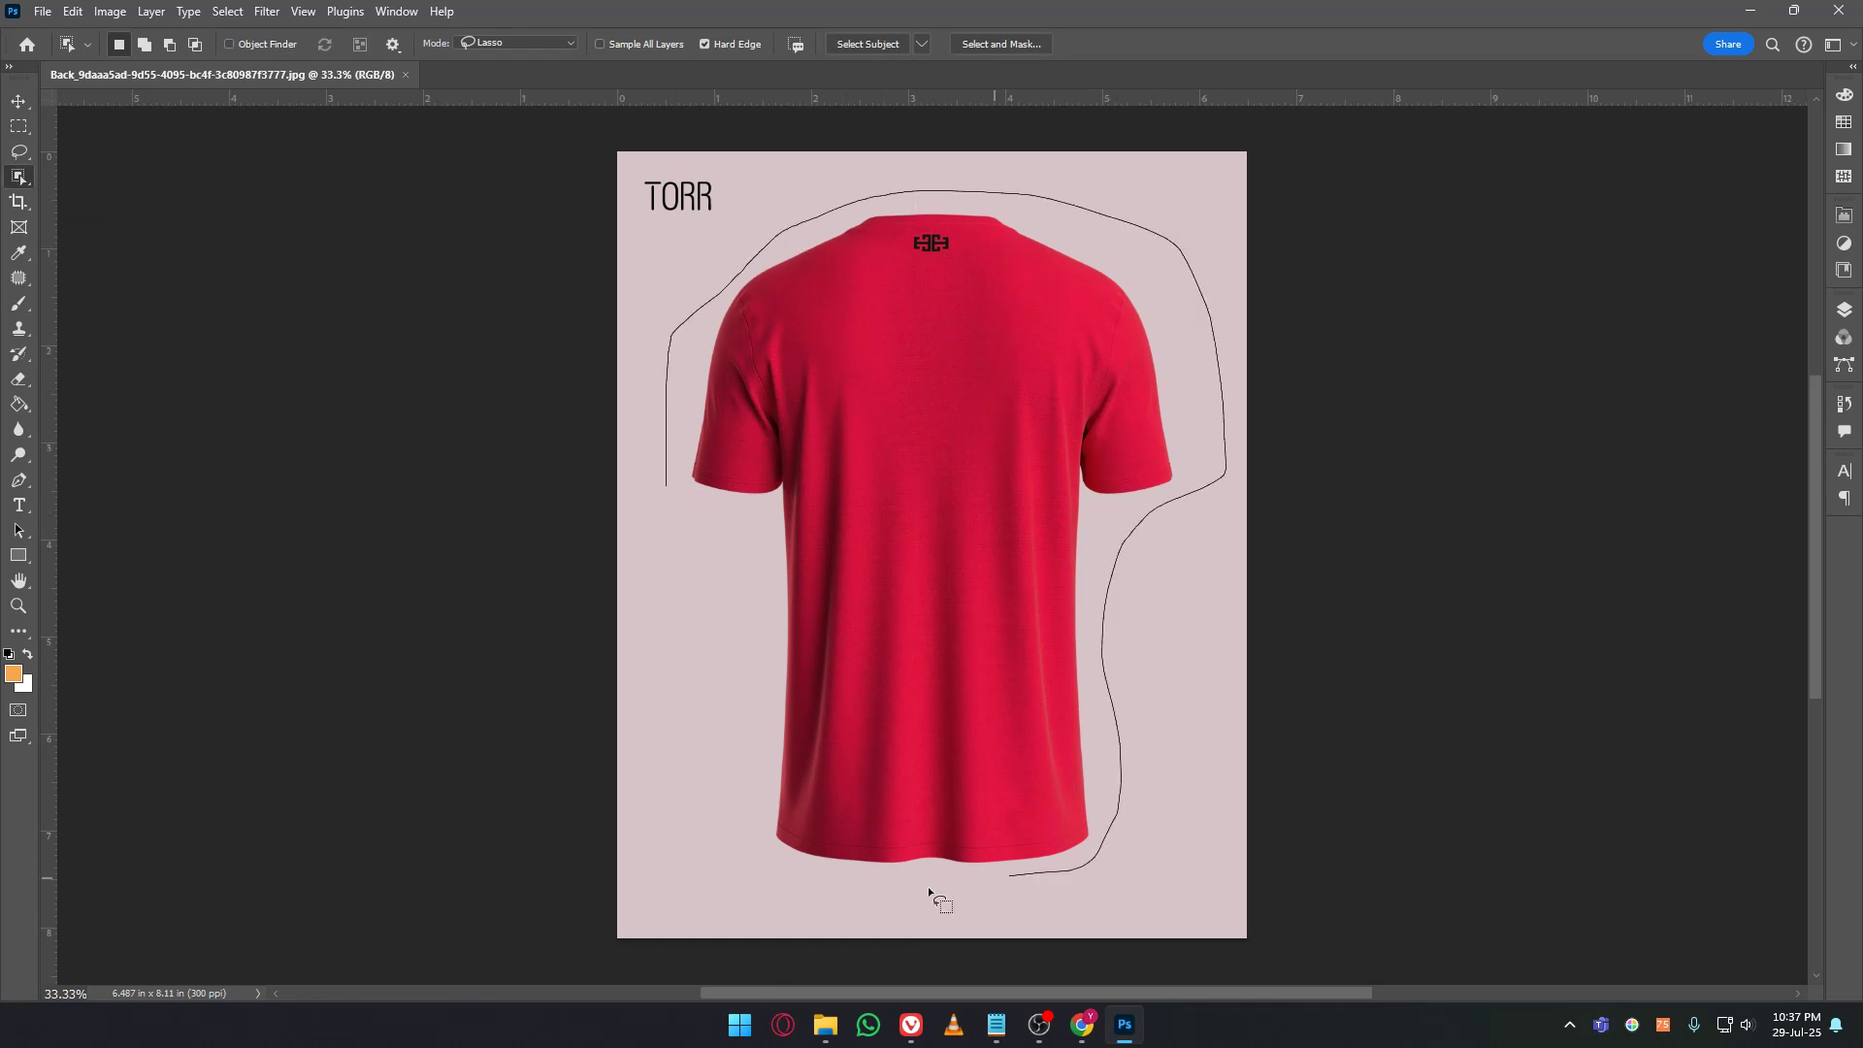
mouse_move(803, 884)
left_mouse_down()
mouse_move(751, 646)
mouse_move(648, 464)
left_mouse_up()
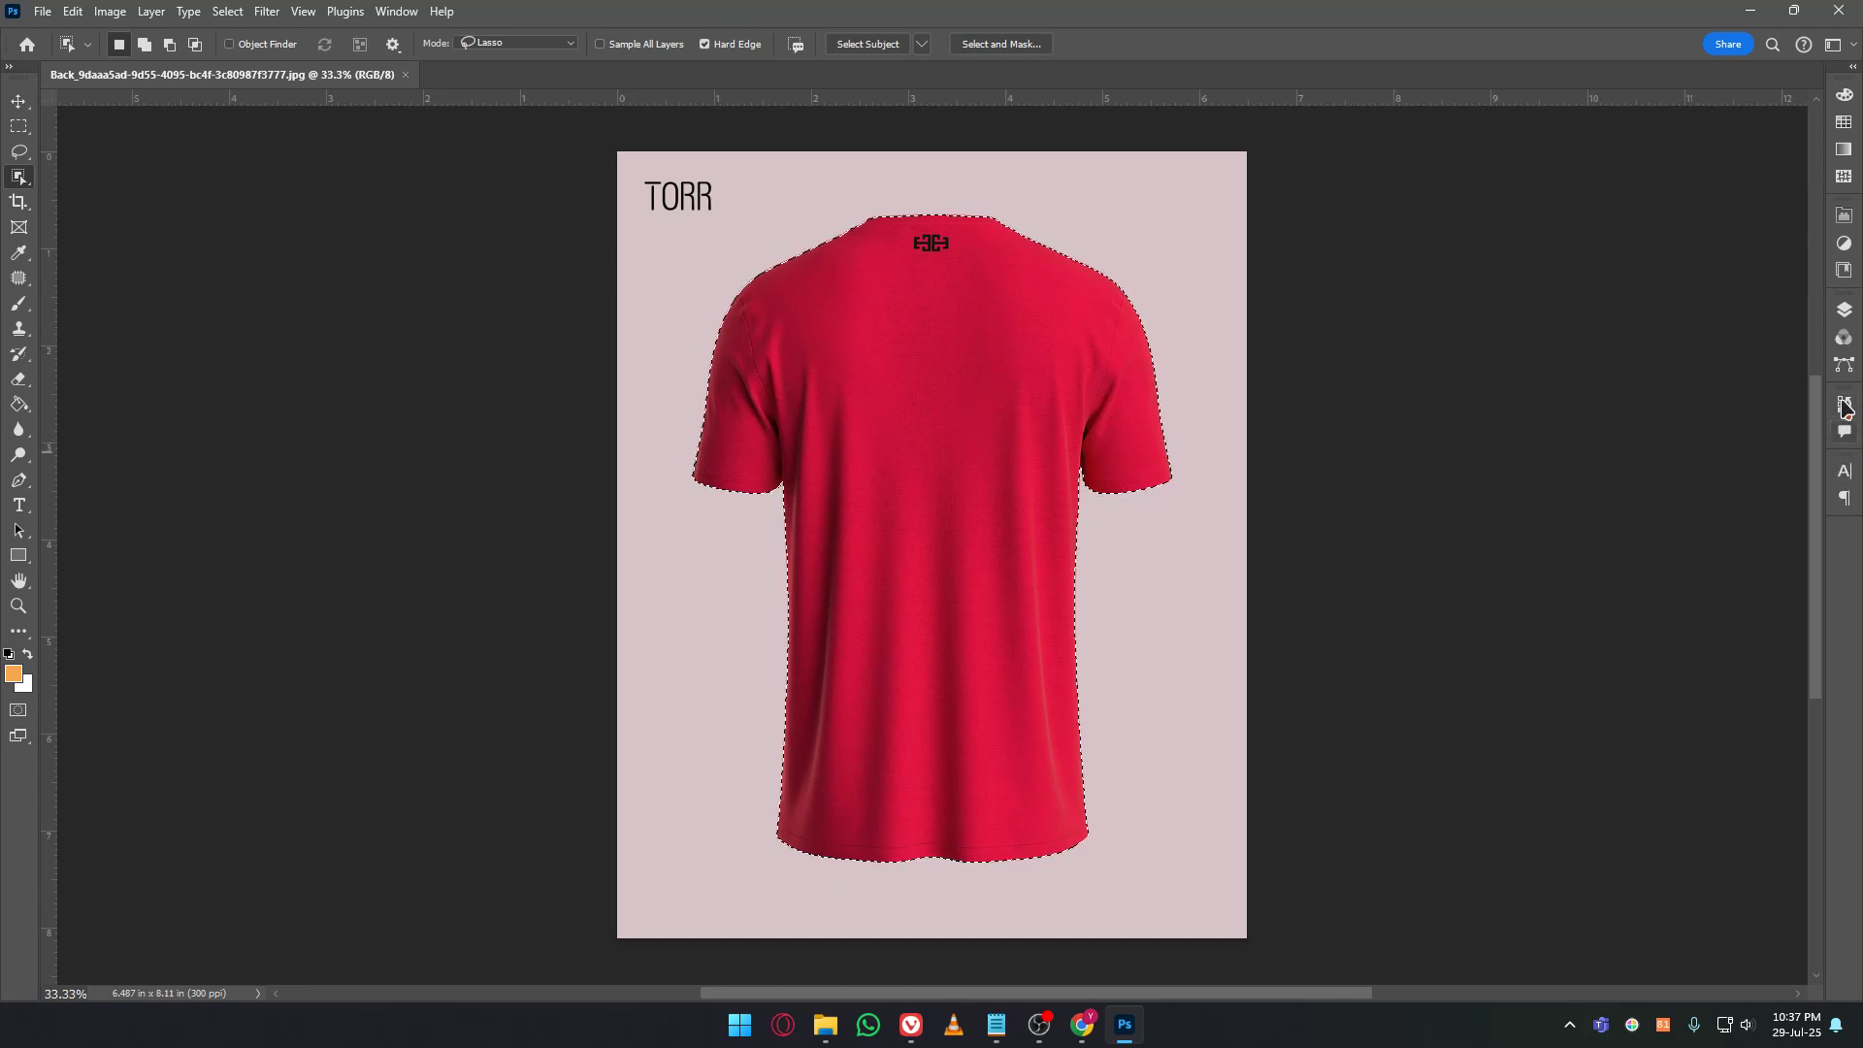
Add a Gradient fill layer masked to the T-shirt selection, and move its settings dialog clear of the shirt.
left_click(1839, 311)
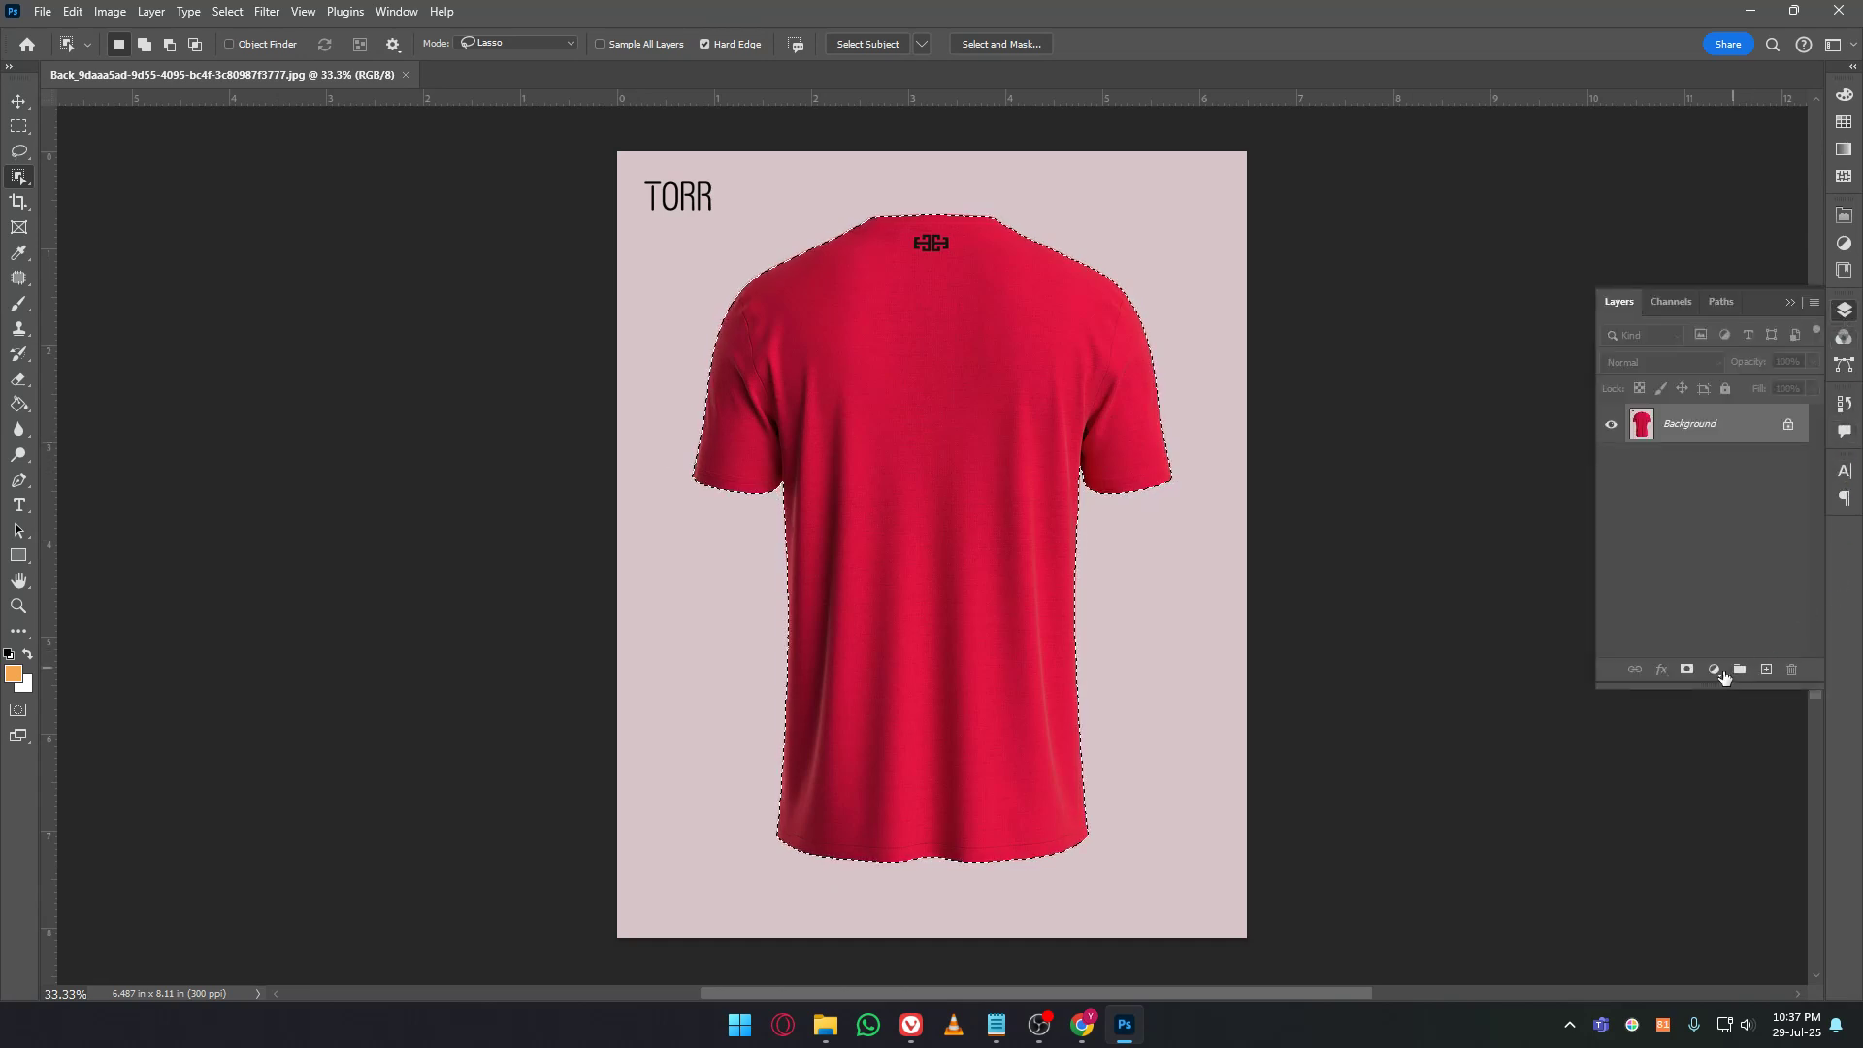
left_click(1718, 671)
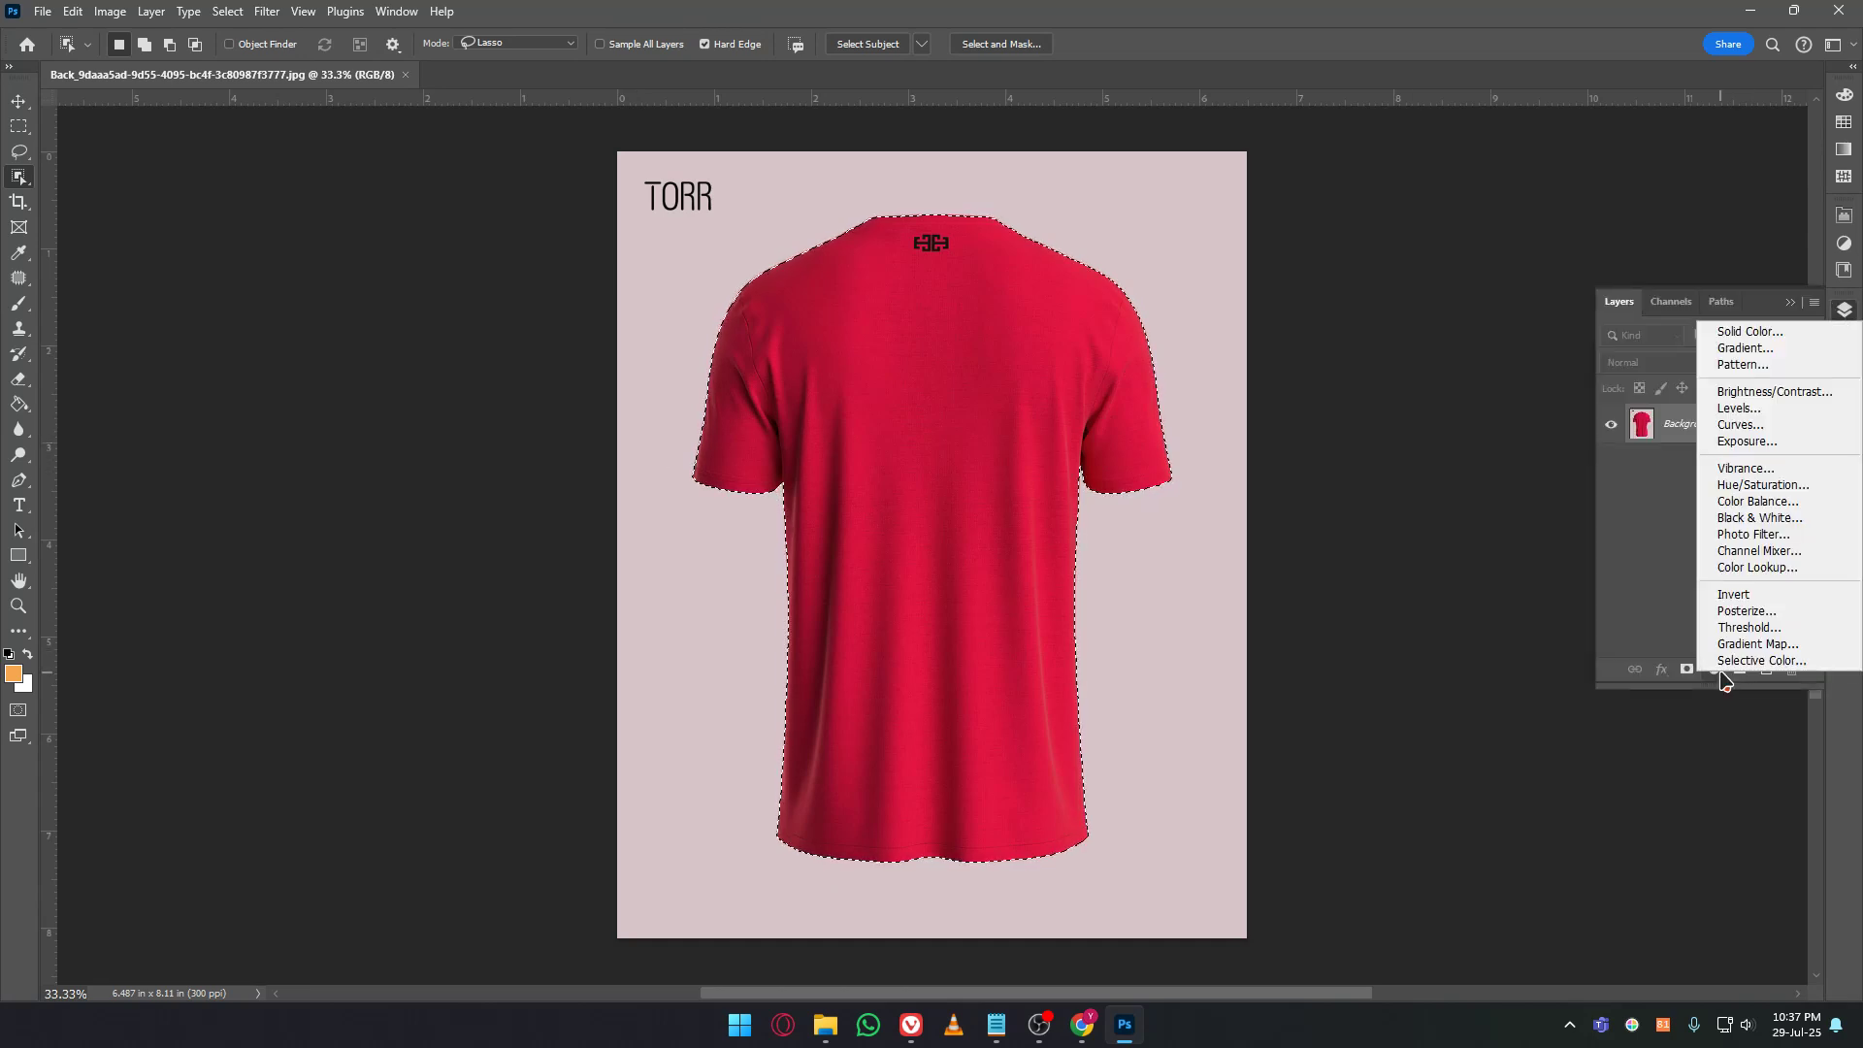
left_click(1765, 347)
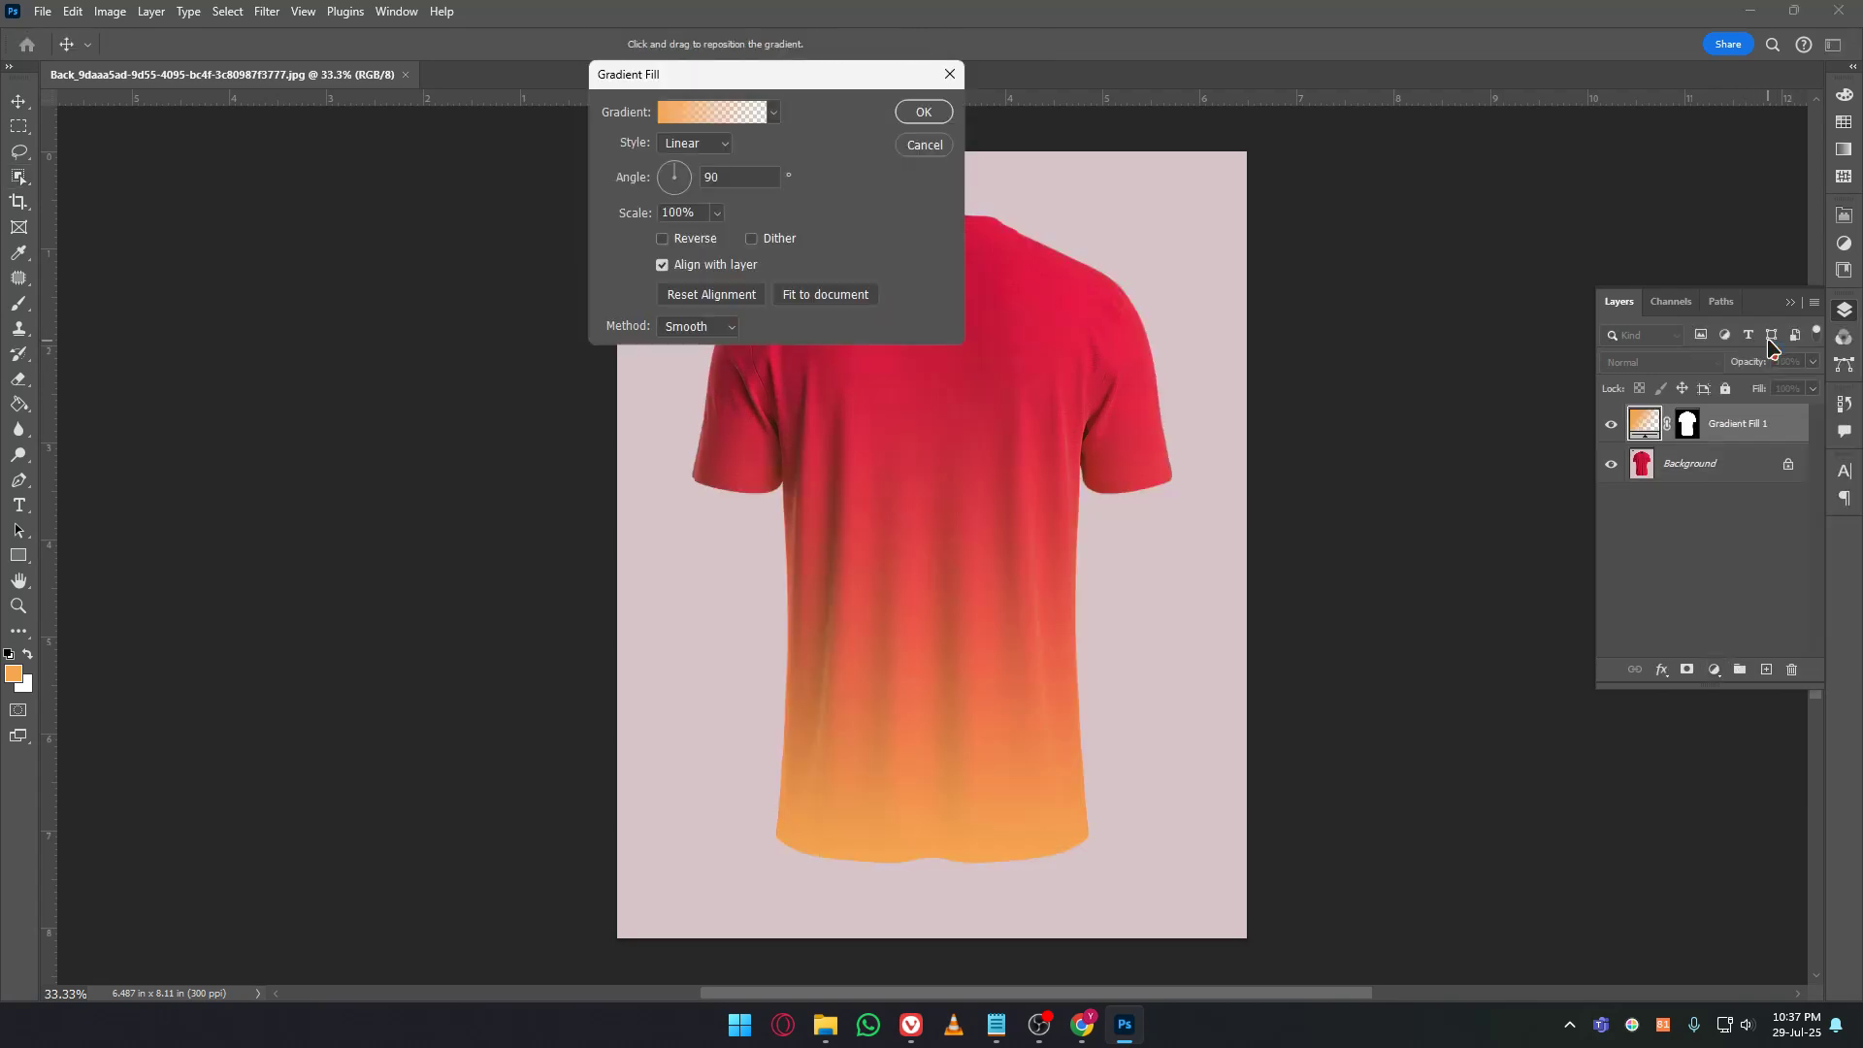
left_click_drag(788, 78, 333, 376)
Set the gradient's starting color stop at location 0 to purple #8800a5.
left_click(237, 412)
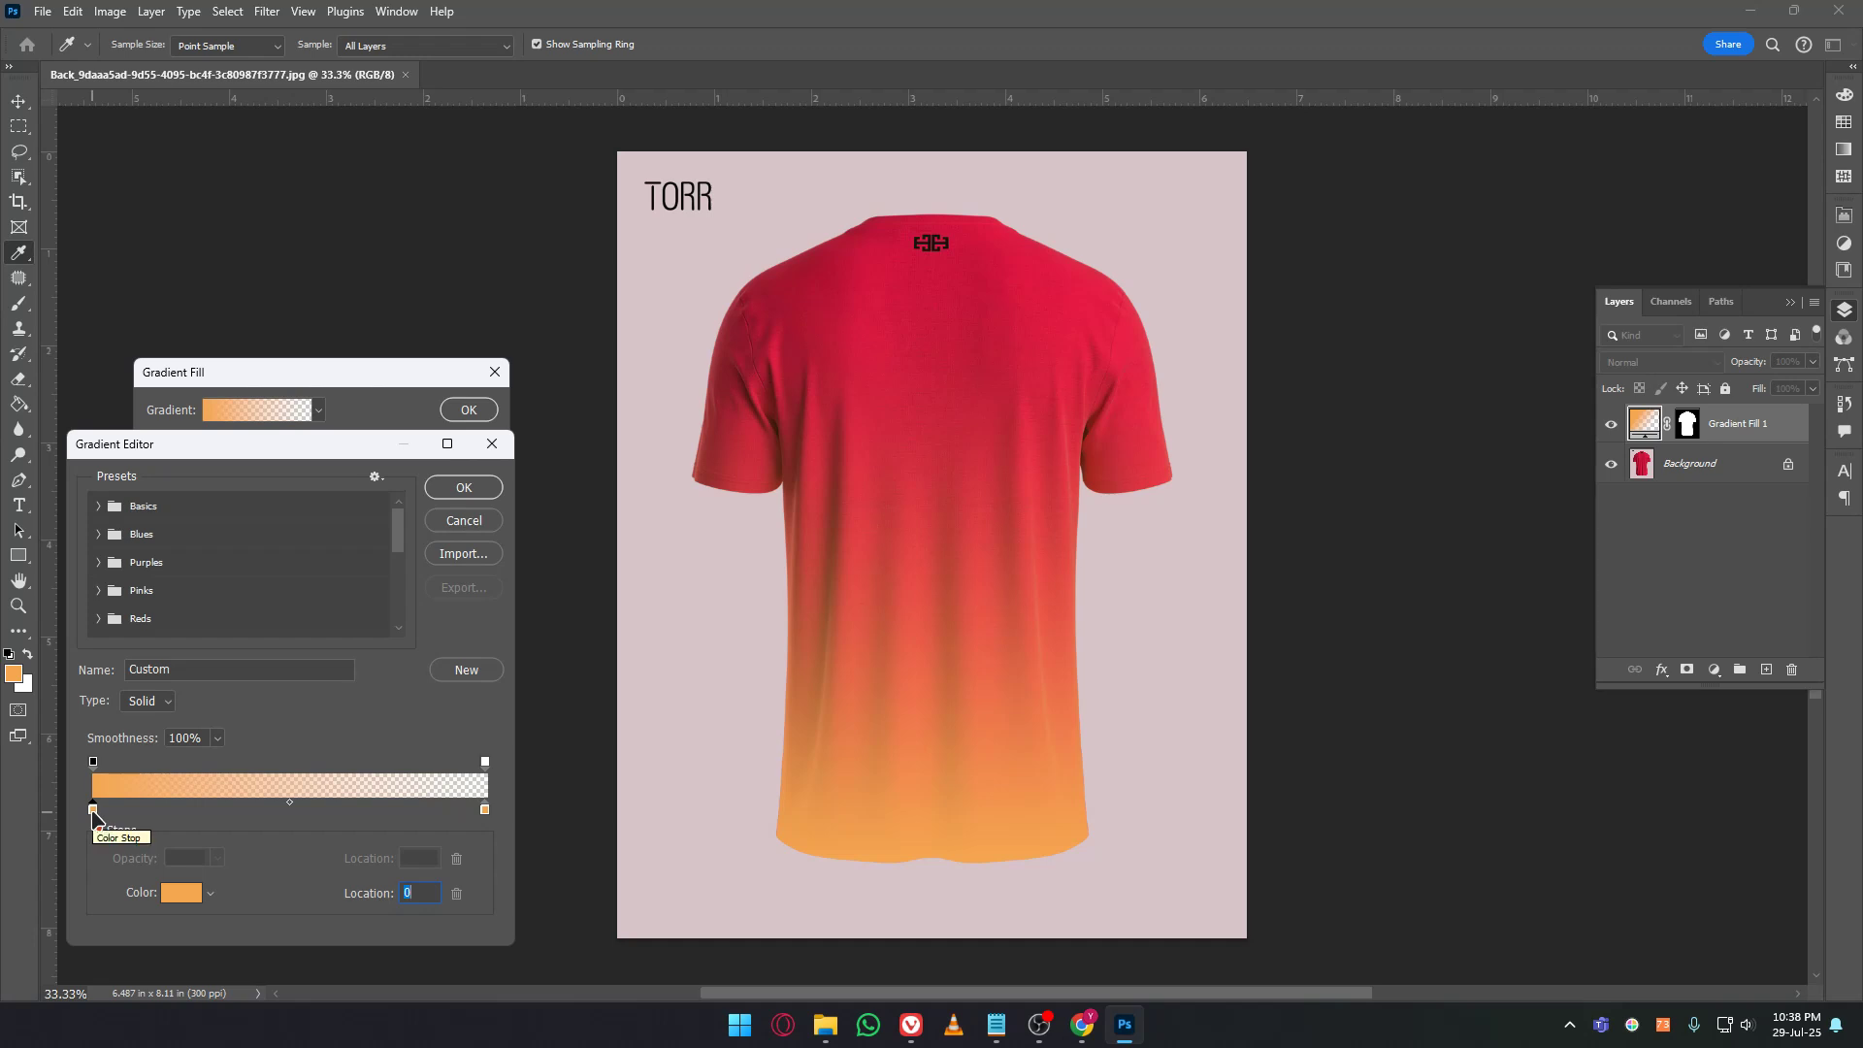
left_click(180, 898)
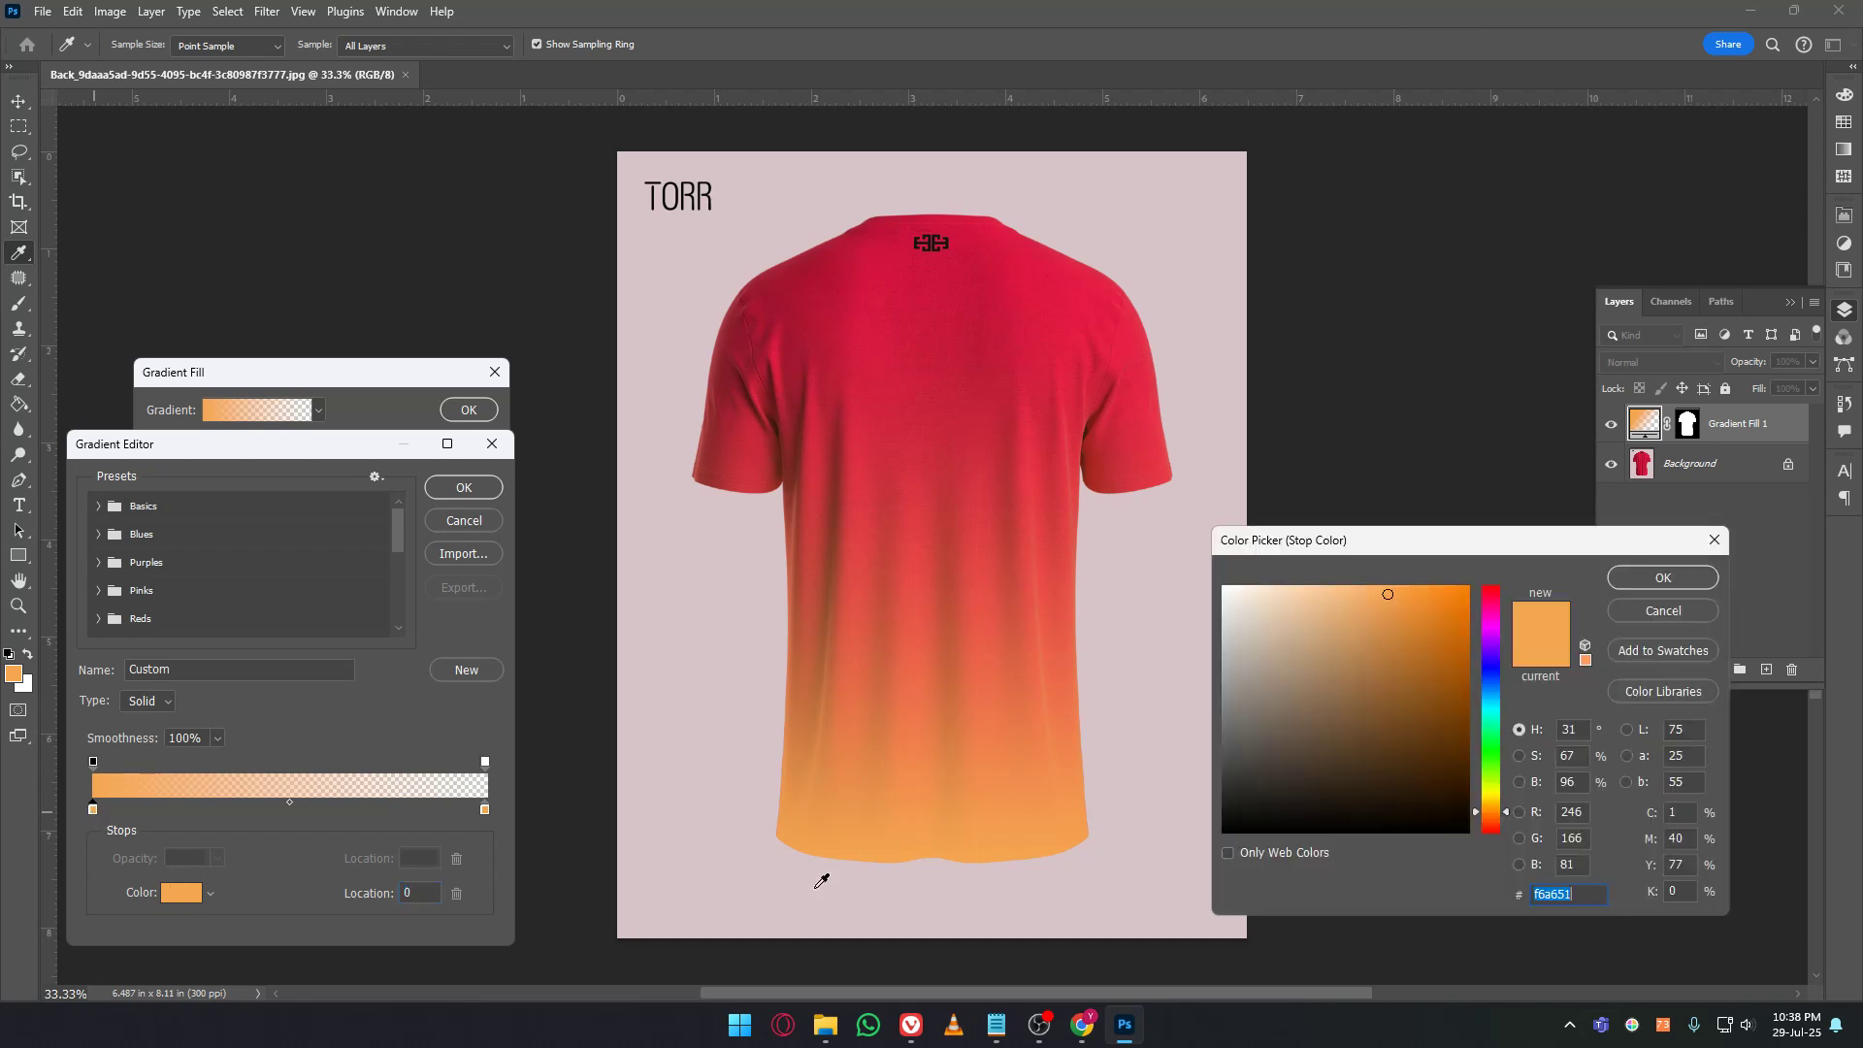
left_click(1494, 635)
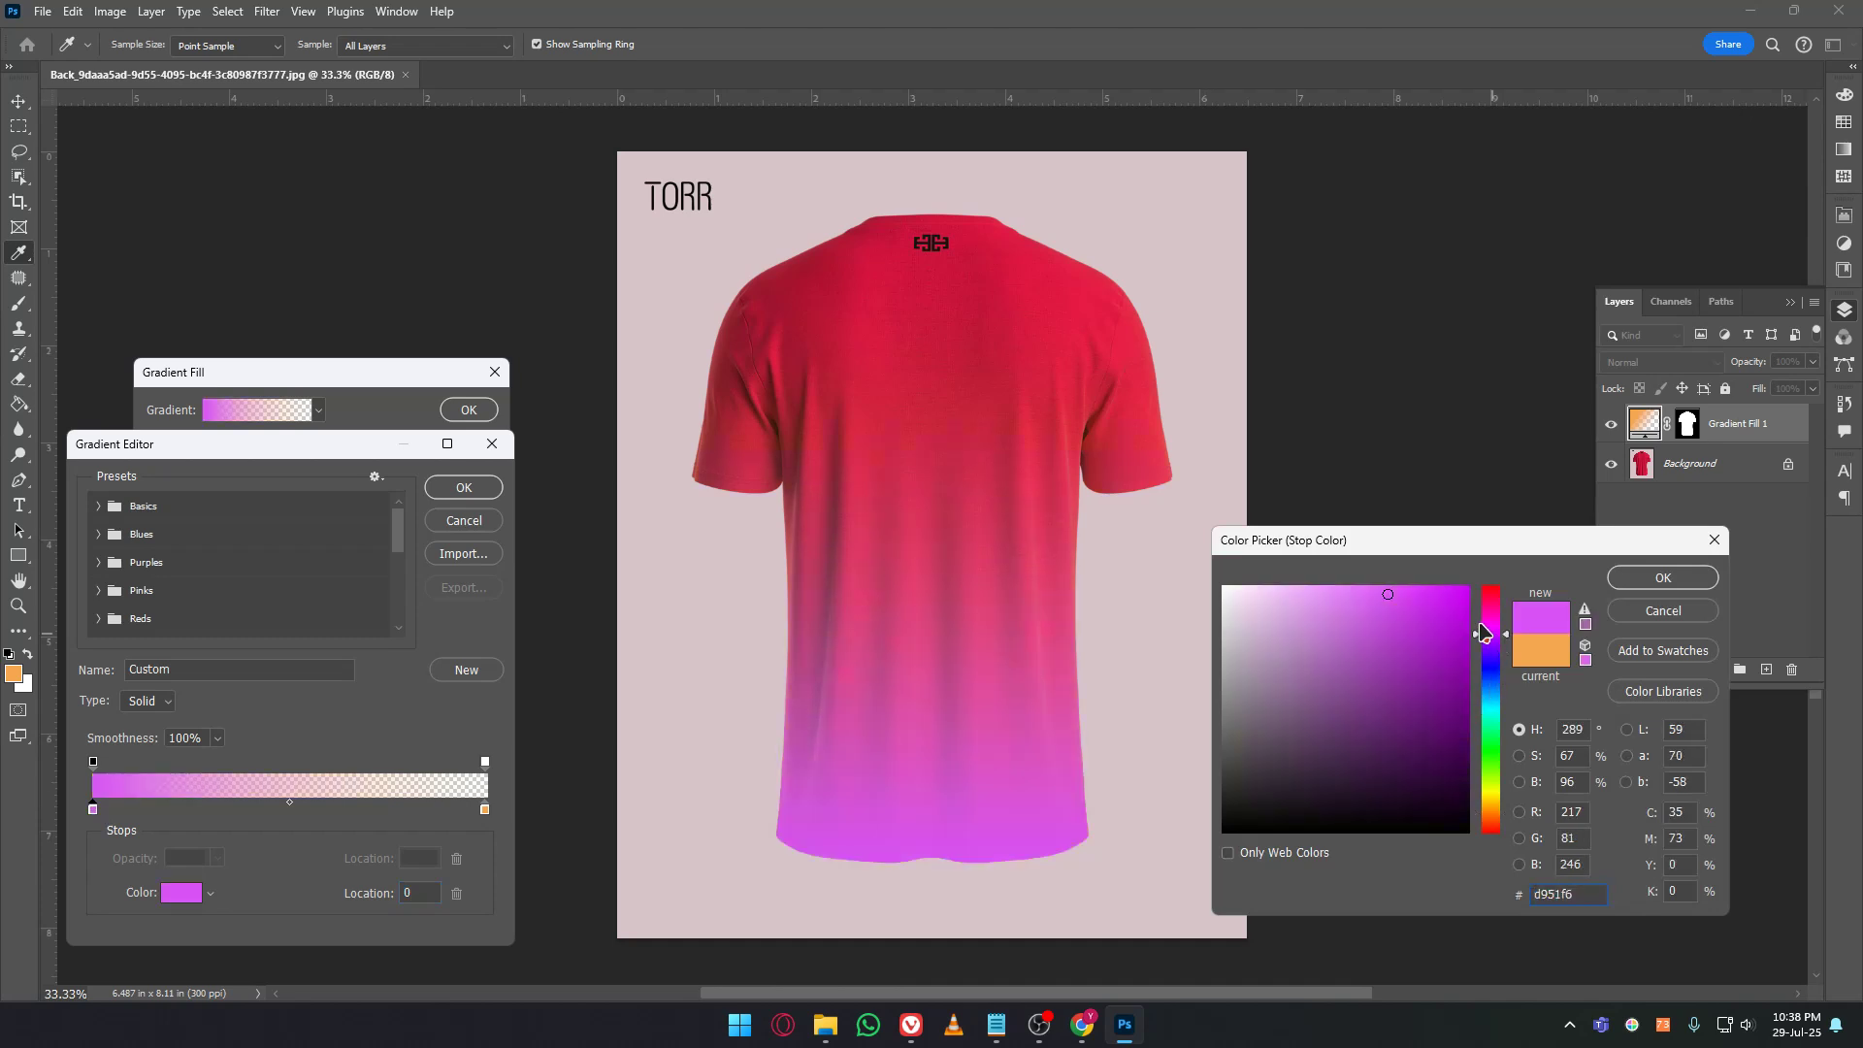
left_click_drag(1467, 614, 1462, 673)
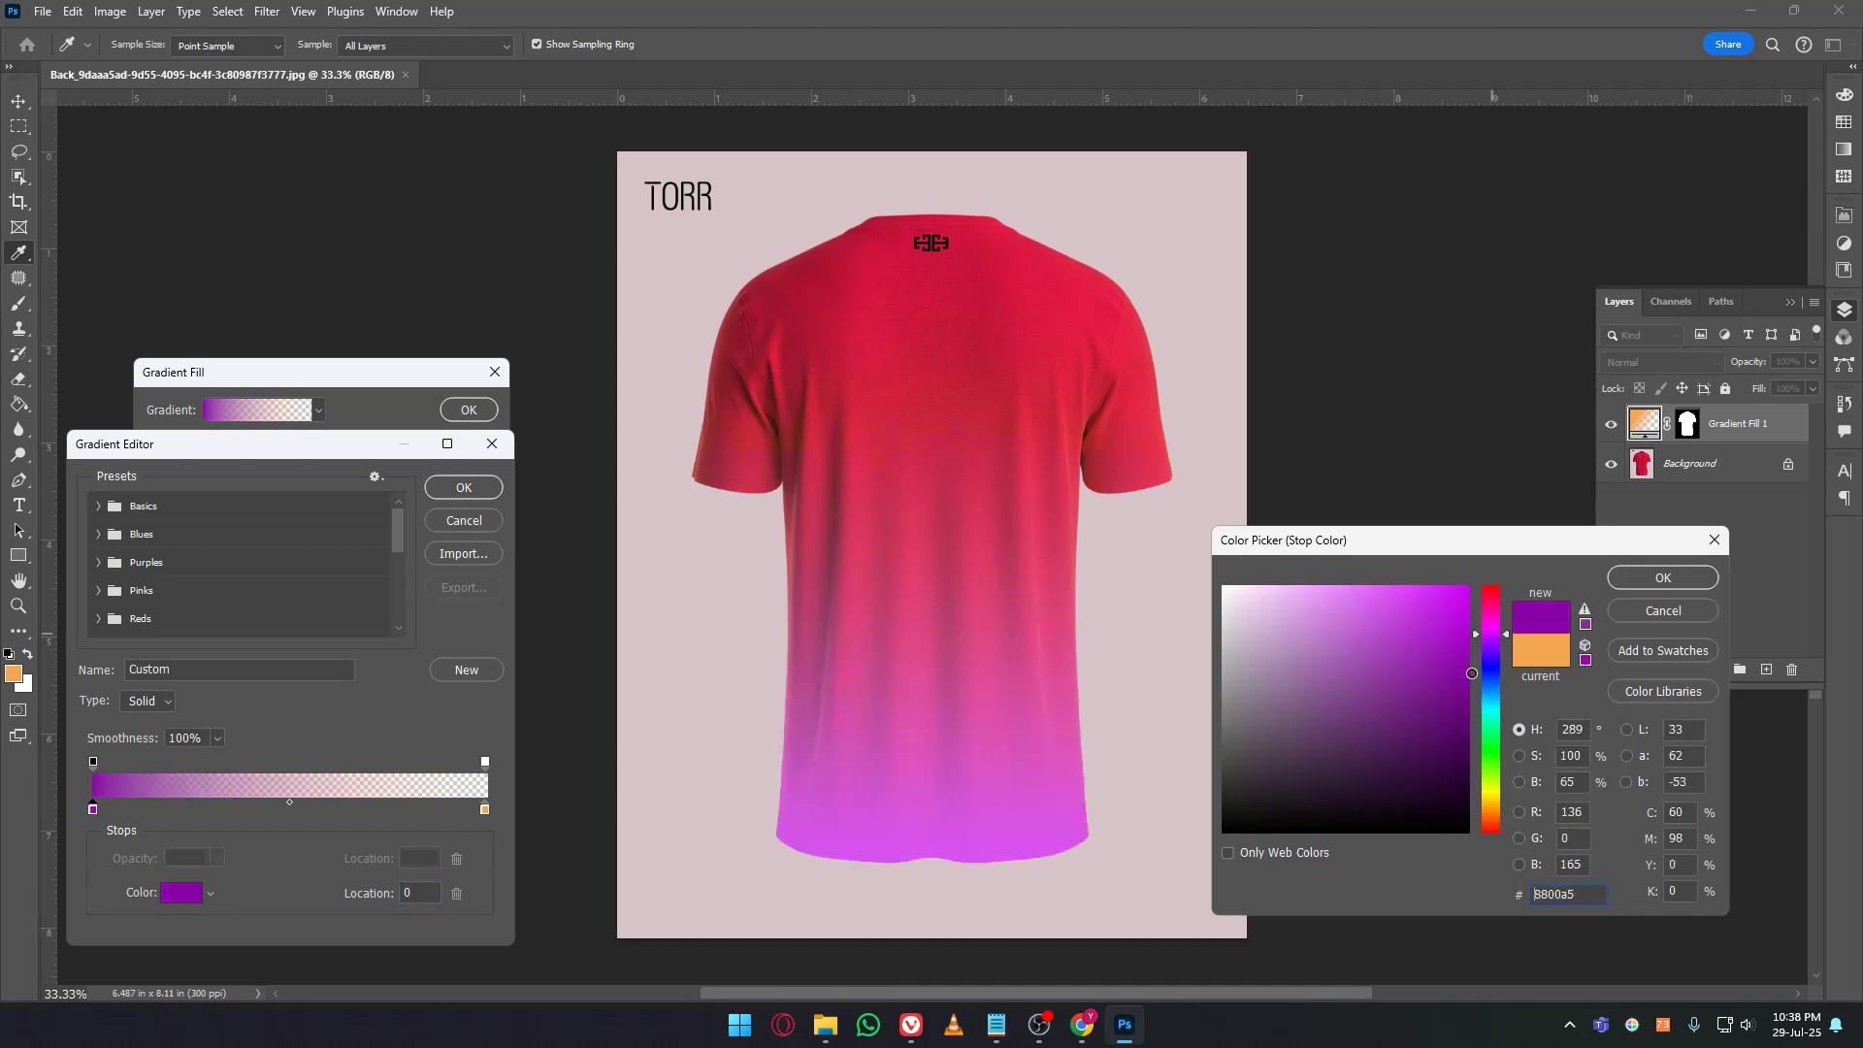
left_click(1662, 577)
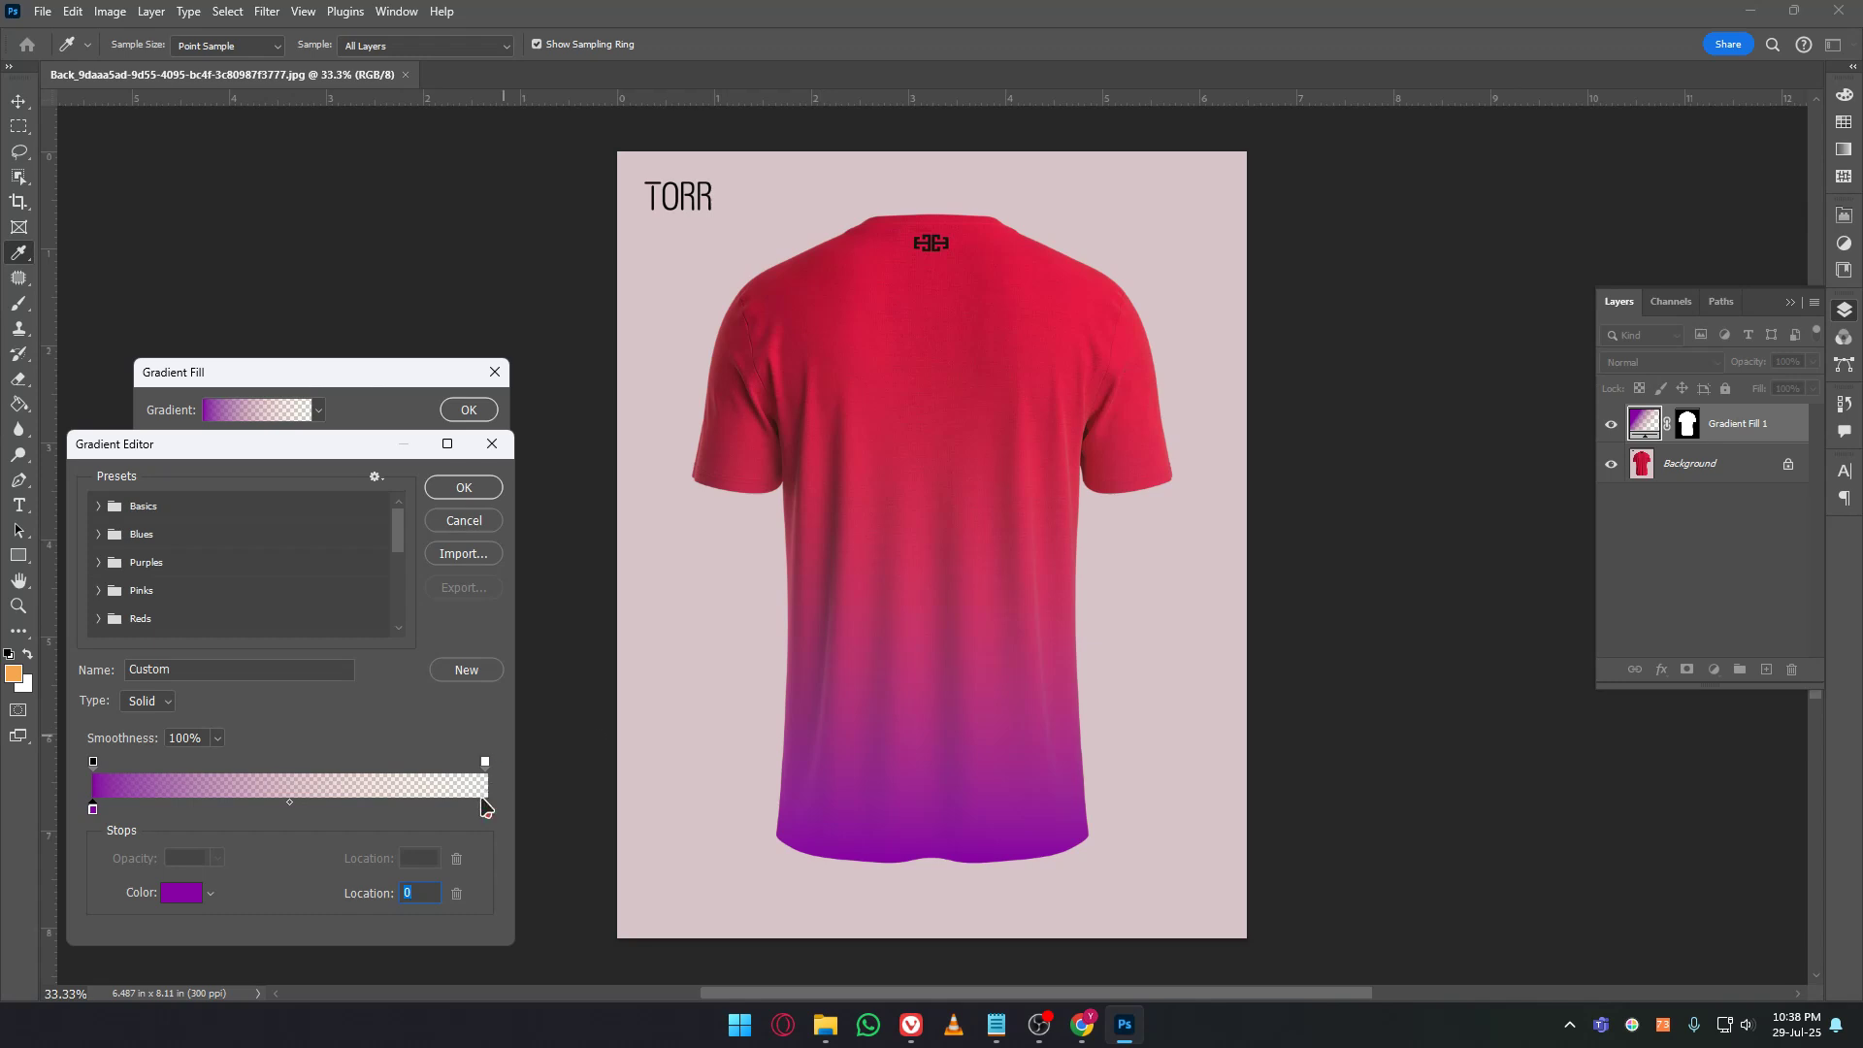
Set the gradient's ending color stop at location 100 to a fully saturated bright blue.
left_click(486, 810)
left_click(181, 892)
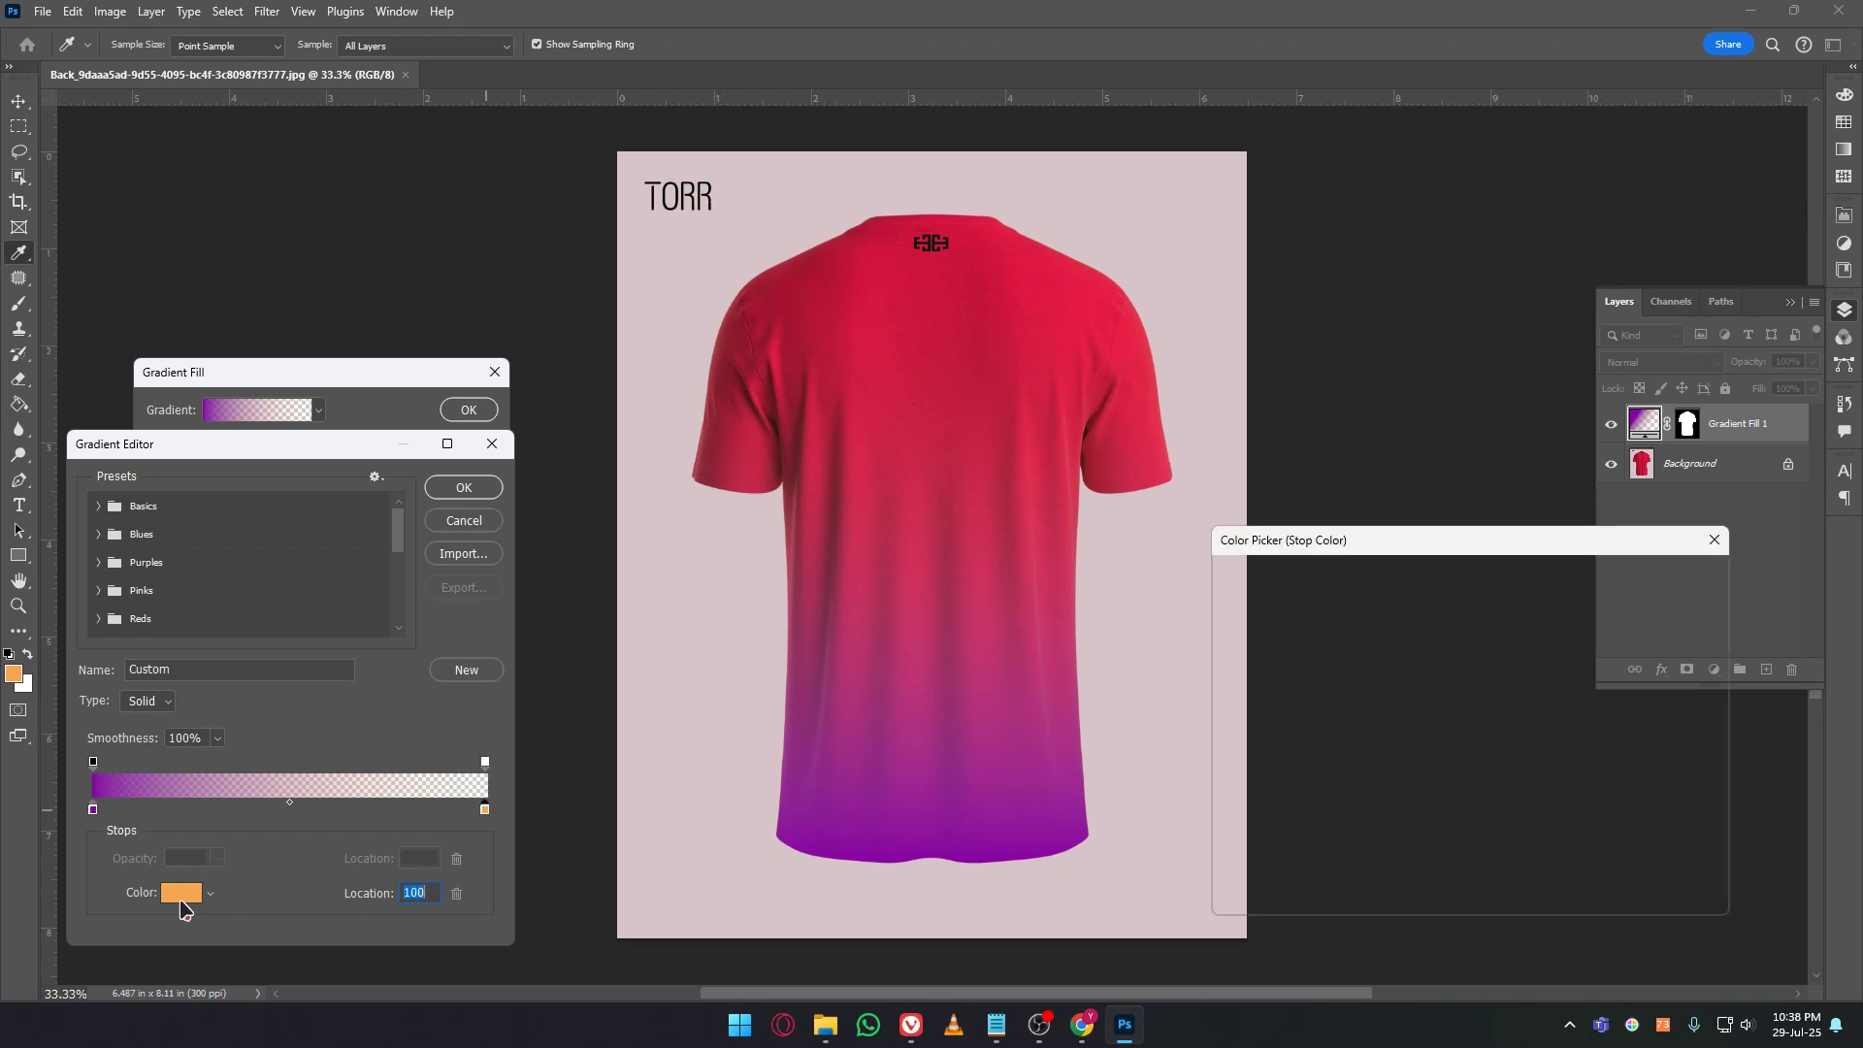
left_click(1491, 674)
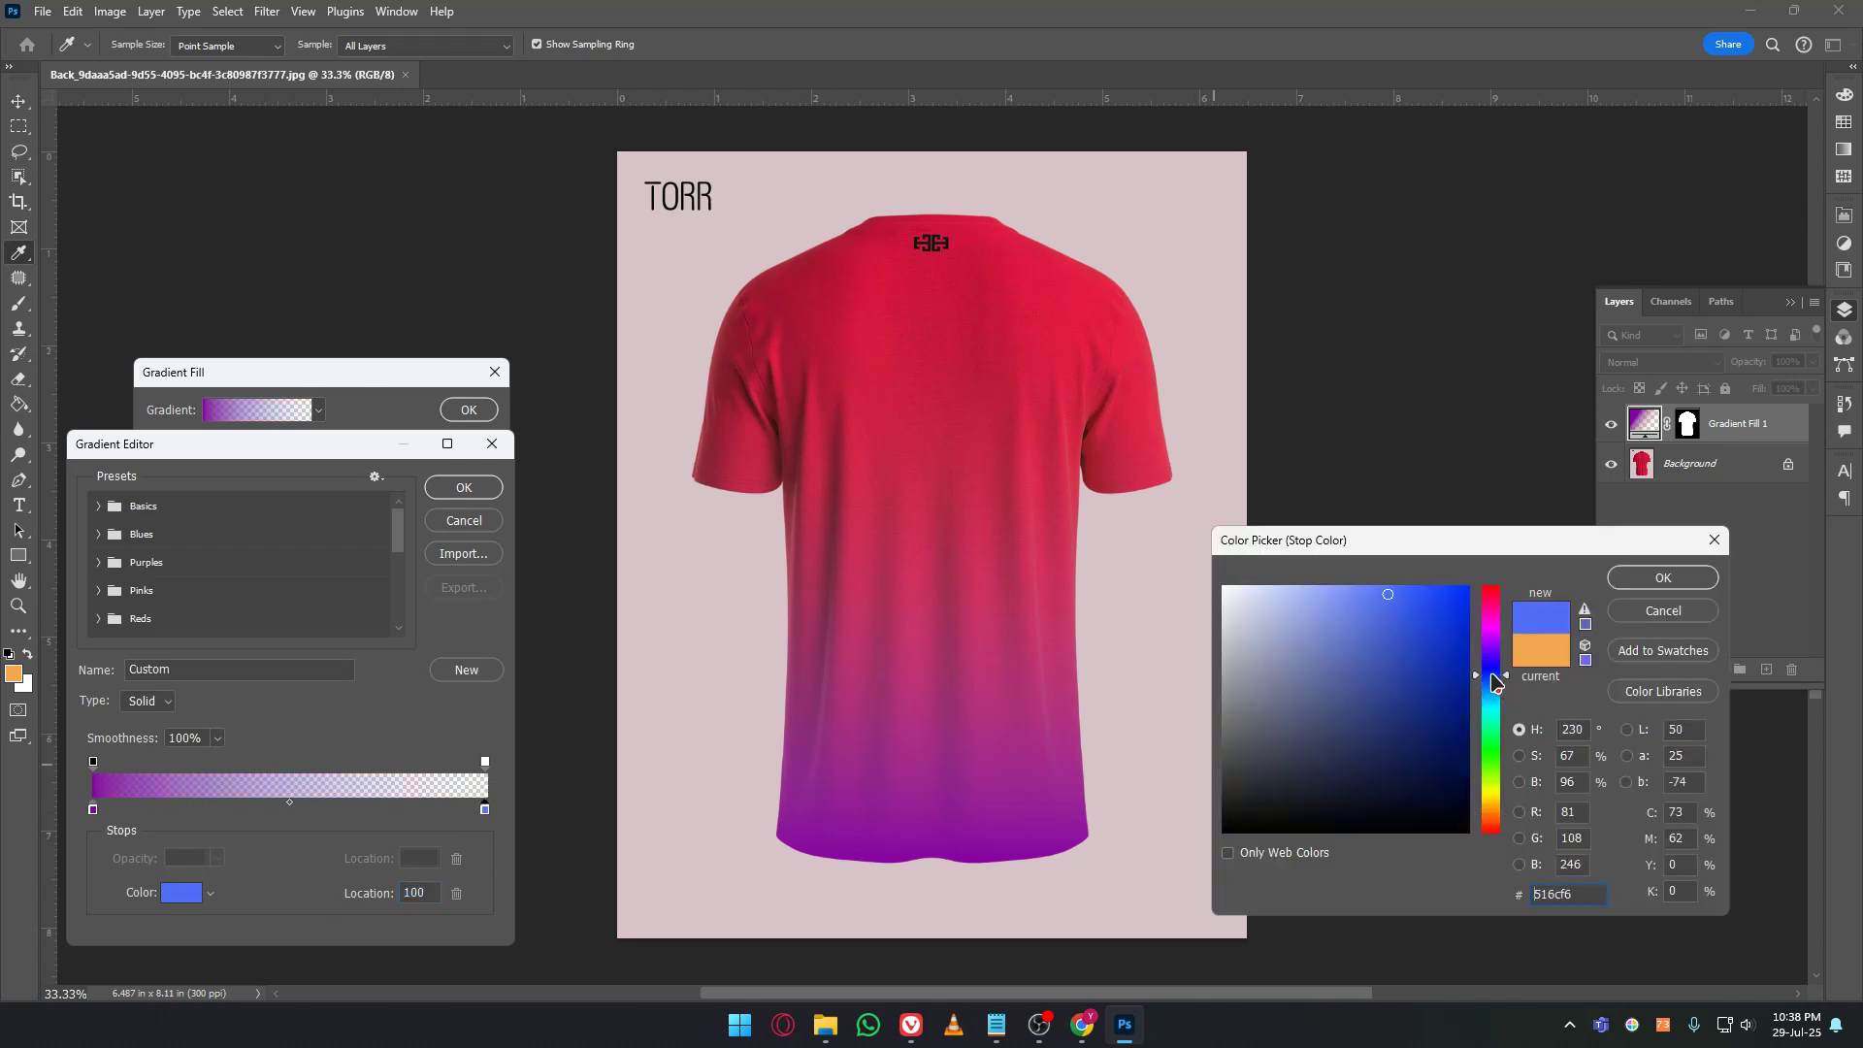
left_click_drag(1455, 597, 1484, 579)
left_click(1663, 577)
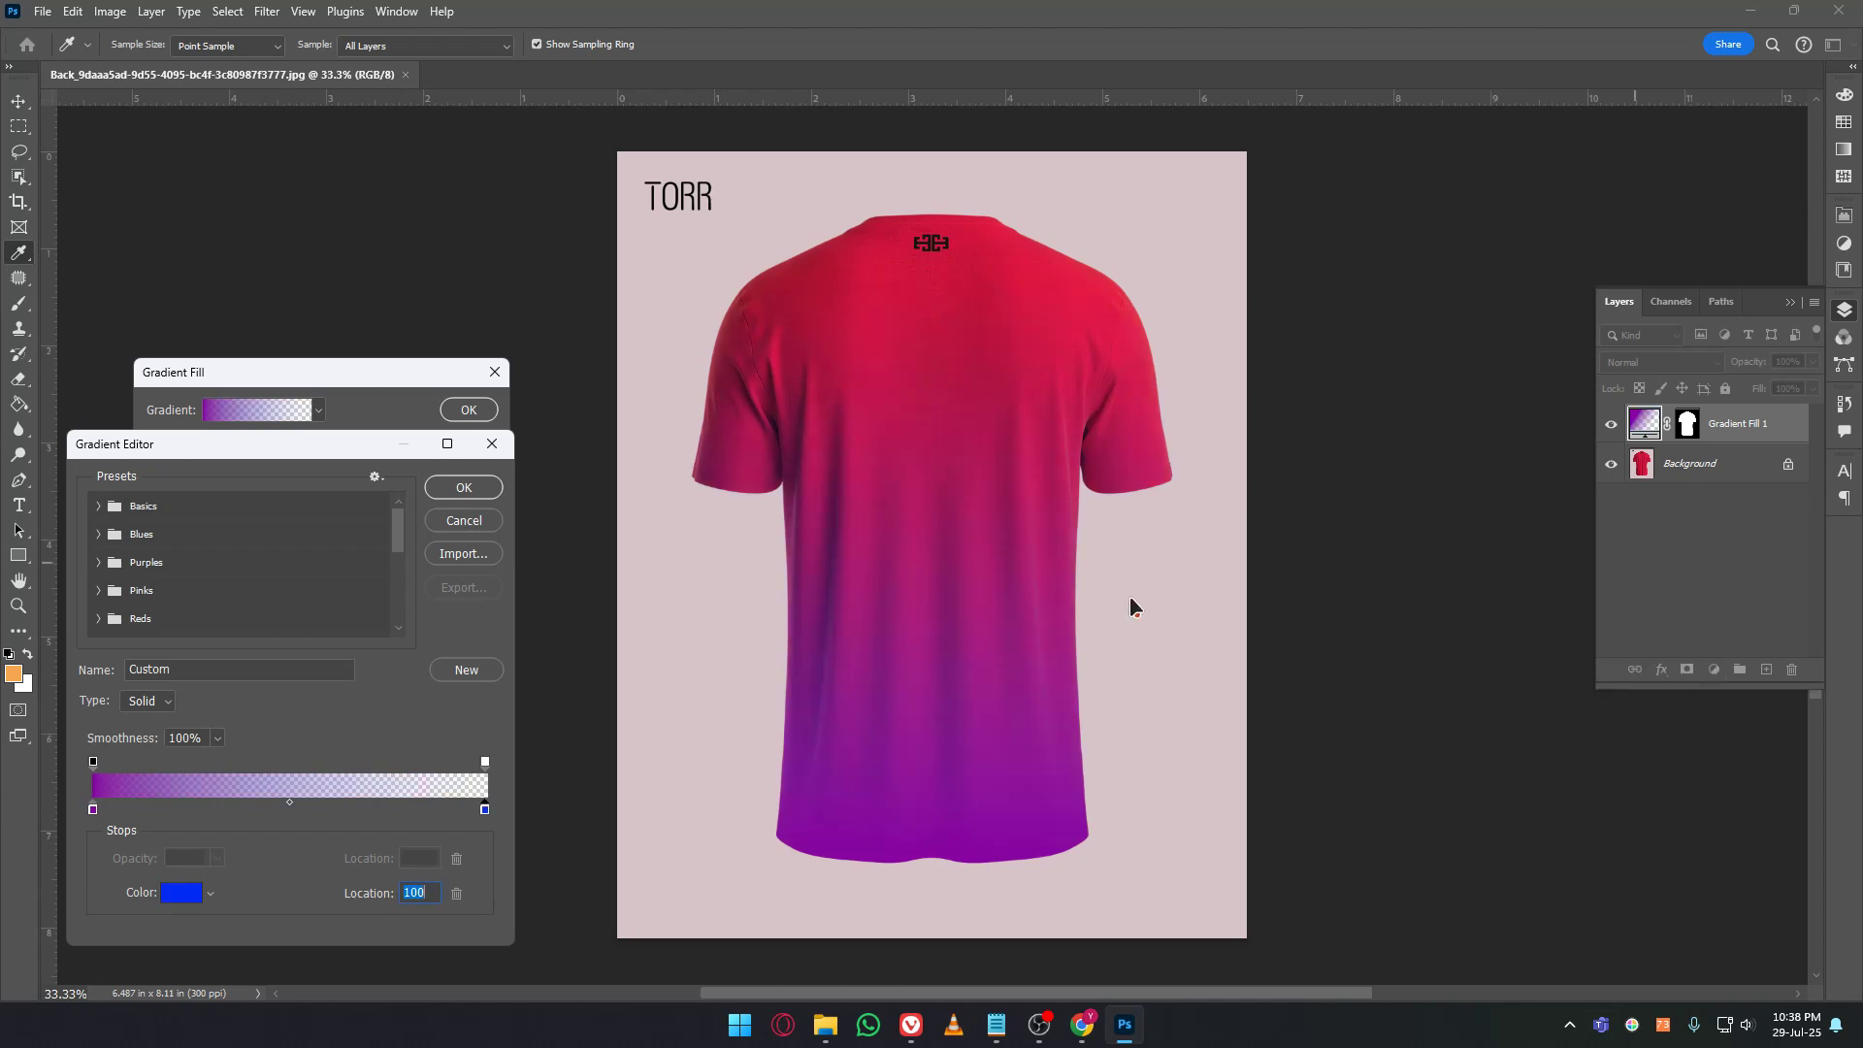
Set the gradient's end opacity stop to 100% and apply the gradient fill to the T-shirt.
left_click(485, 763)
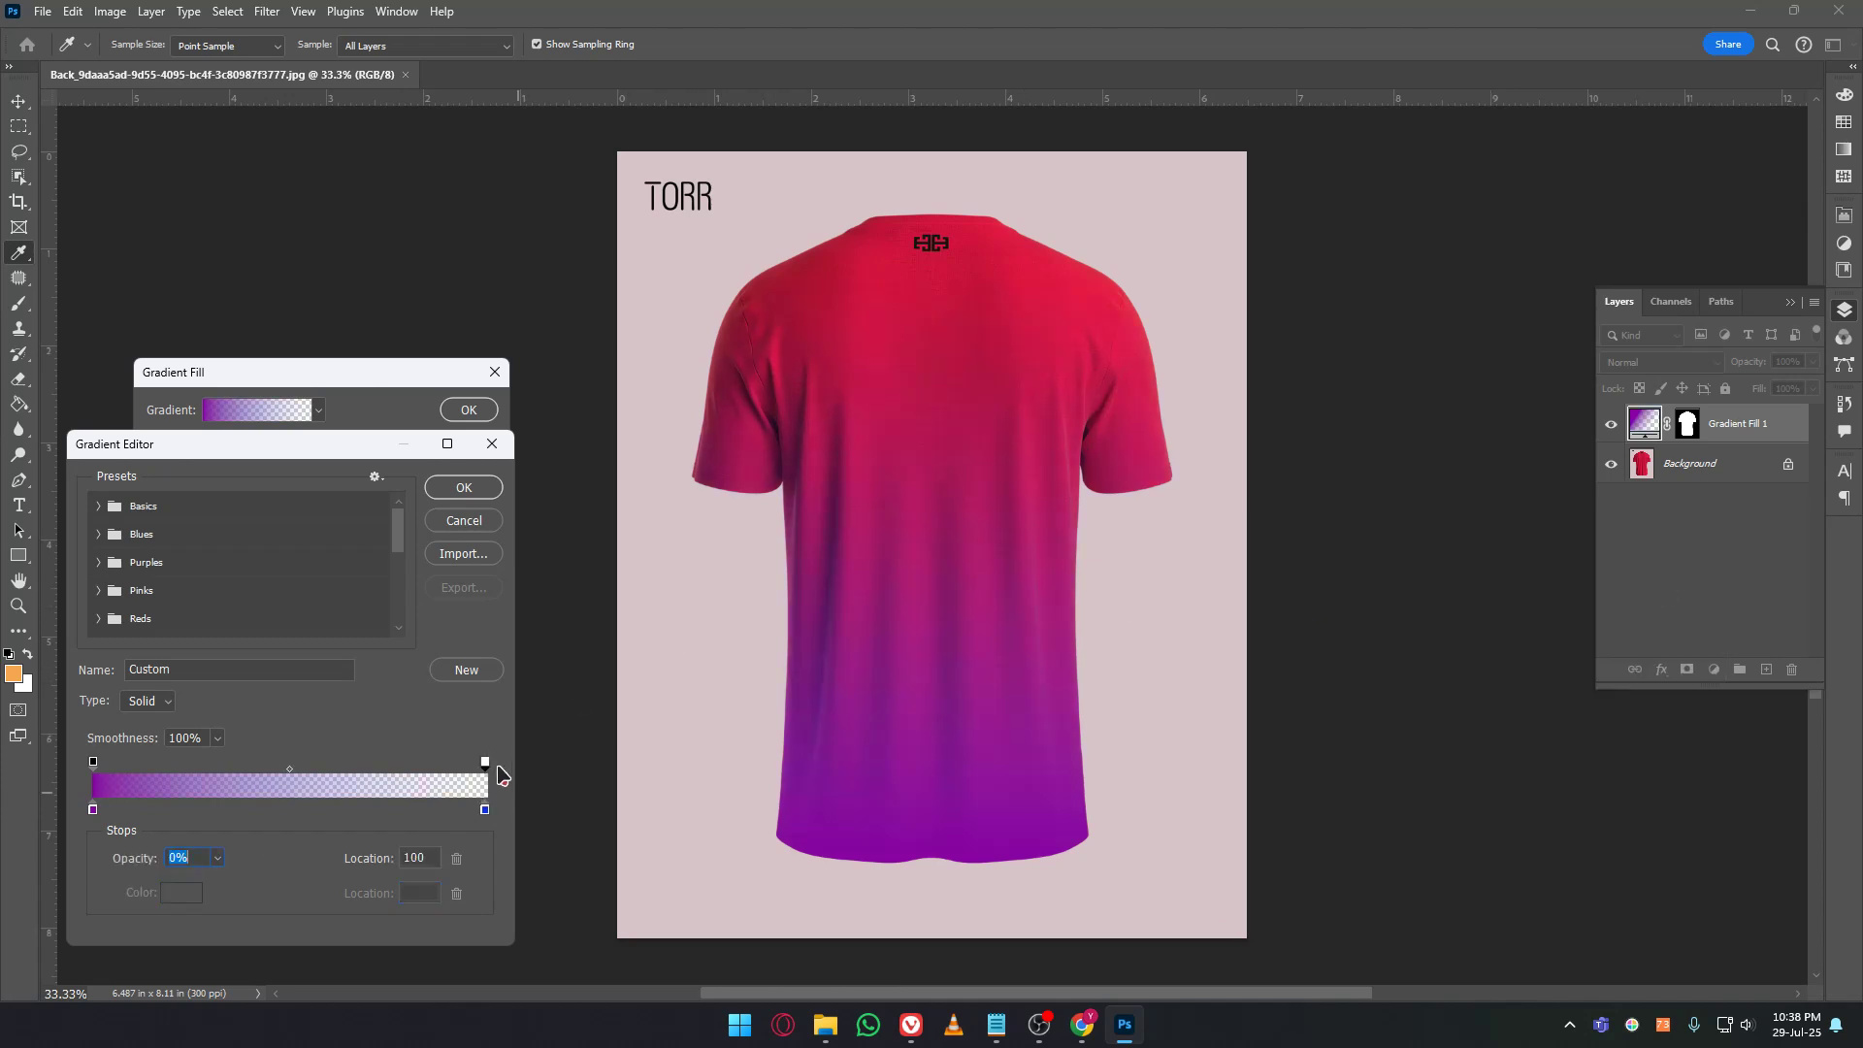
type("100")
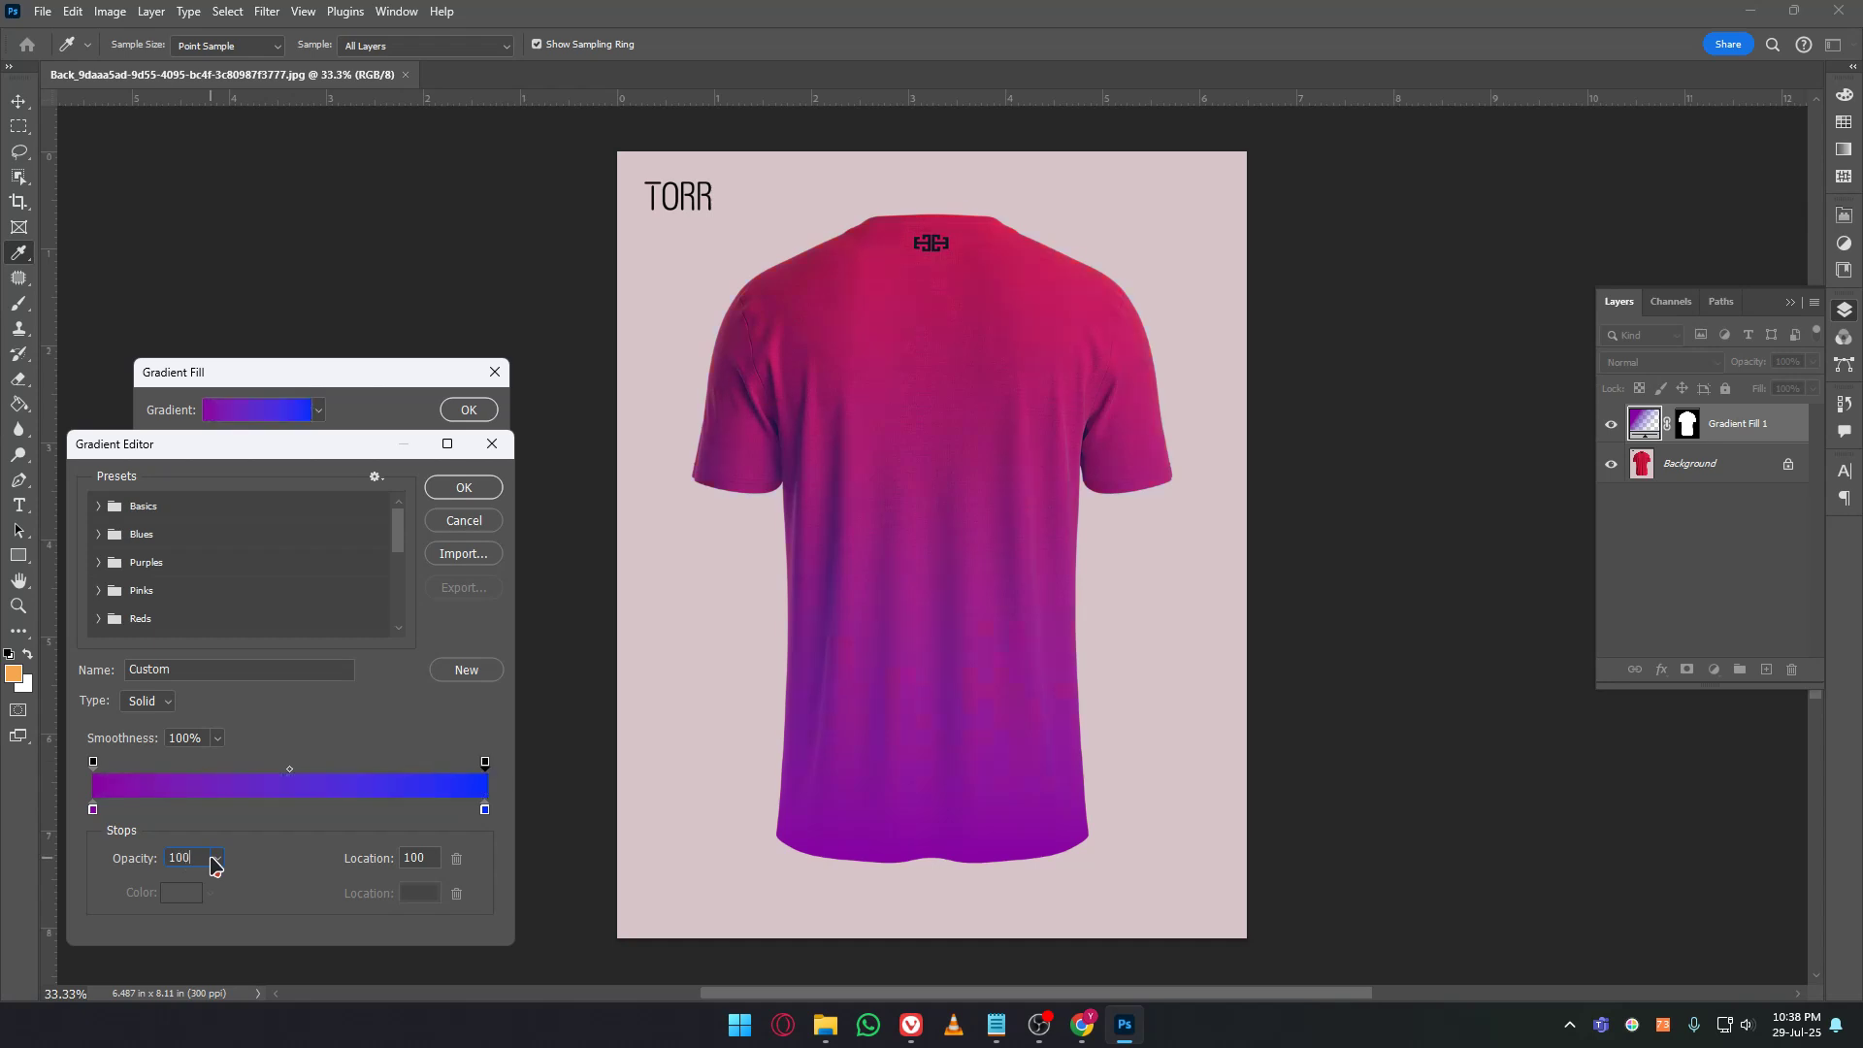
left_click(464, 487)
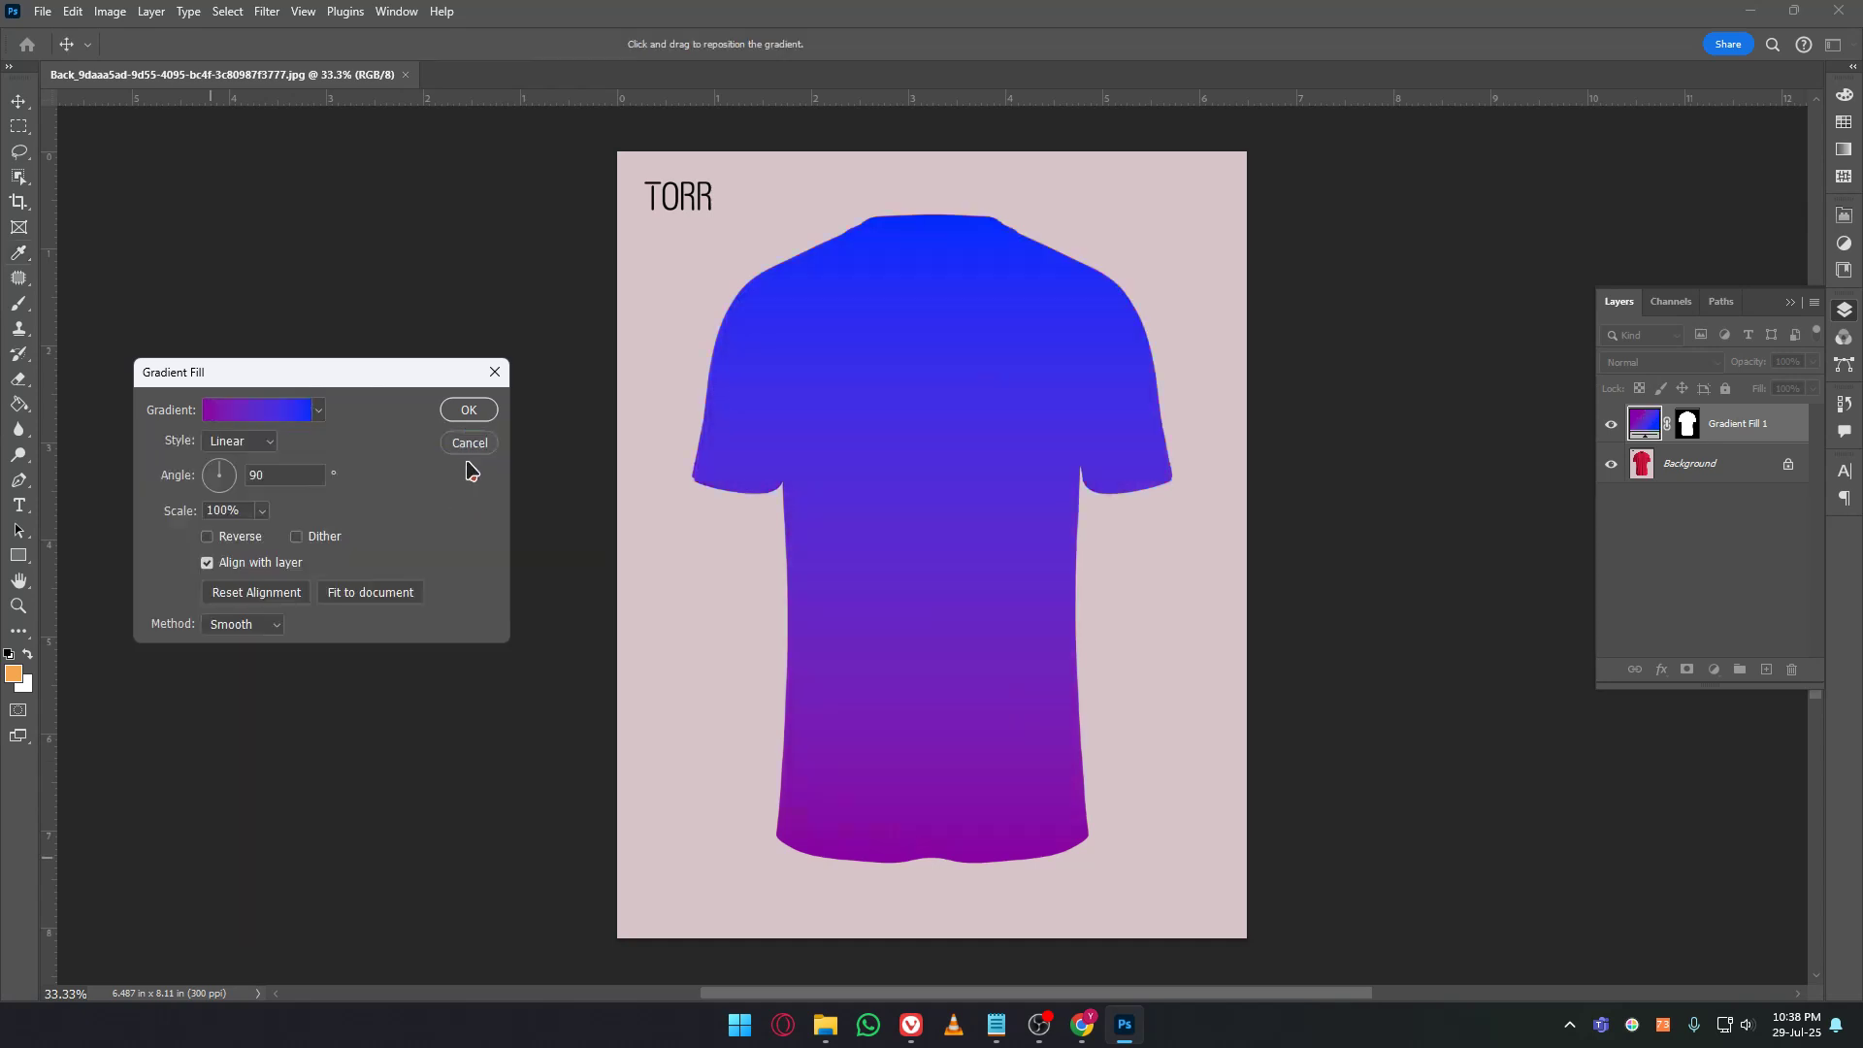
left_click(473, 409)
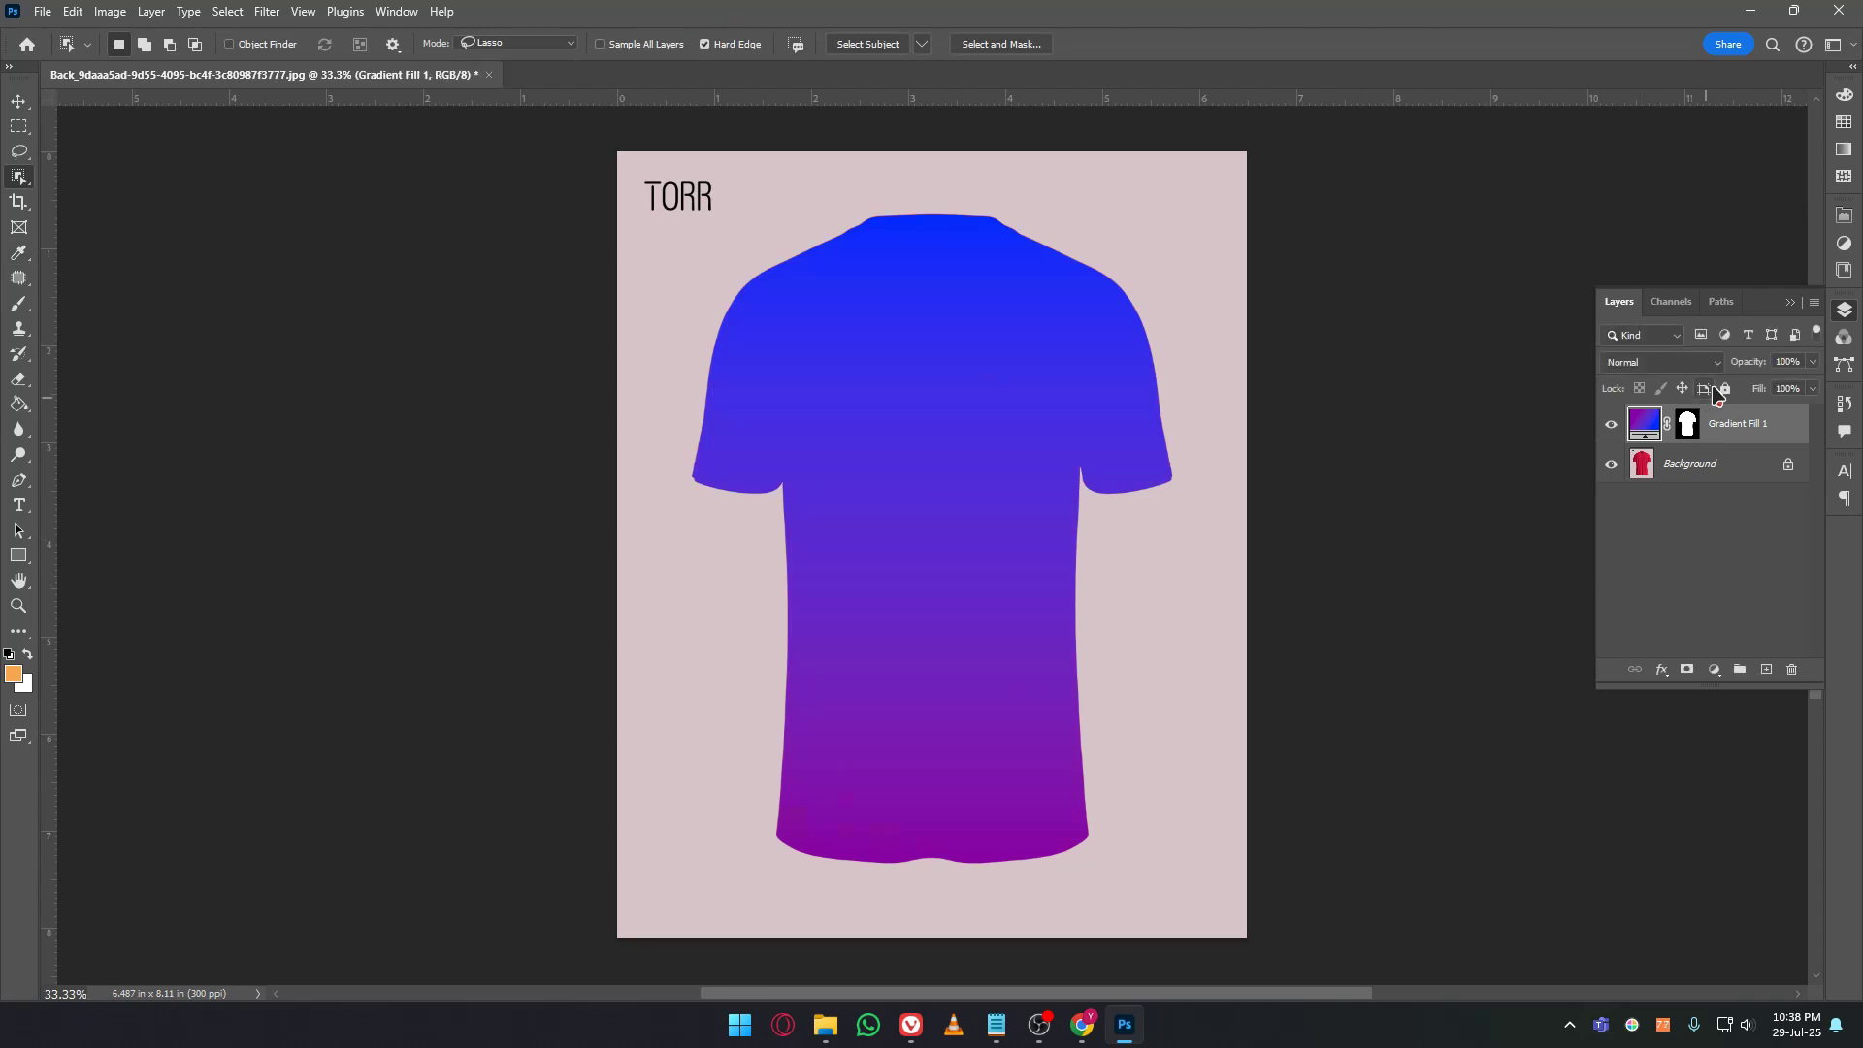
Change the gradient fill layer's blend mode to Color.
left_click(1662, 362)
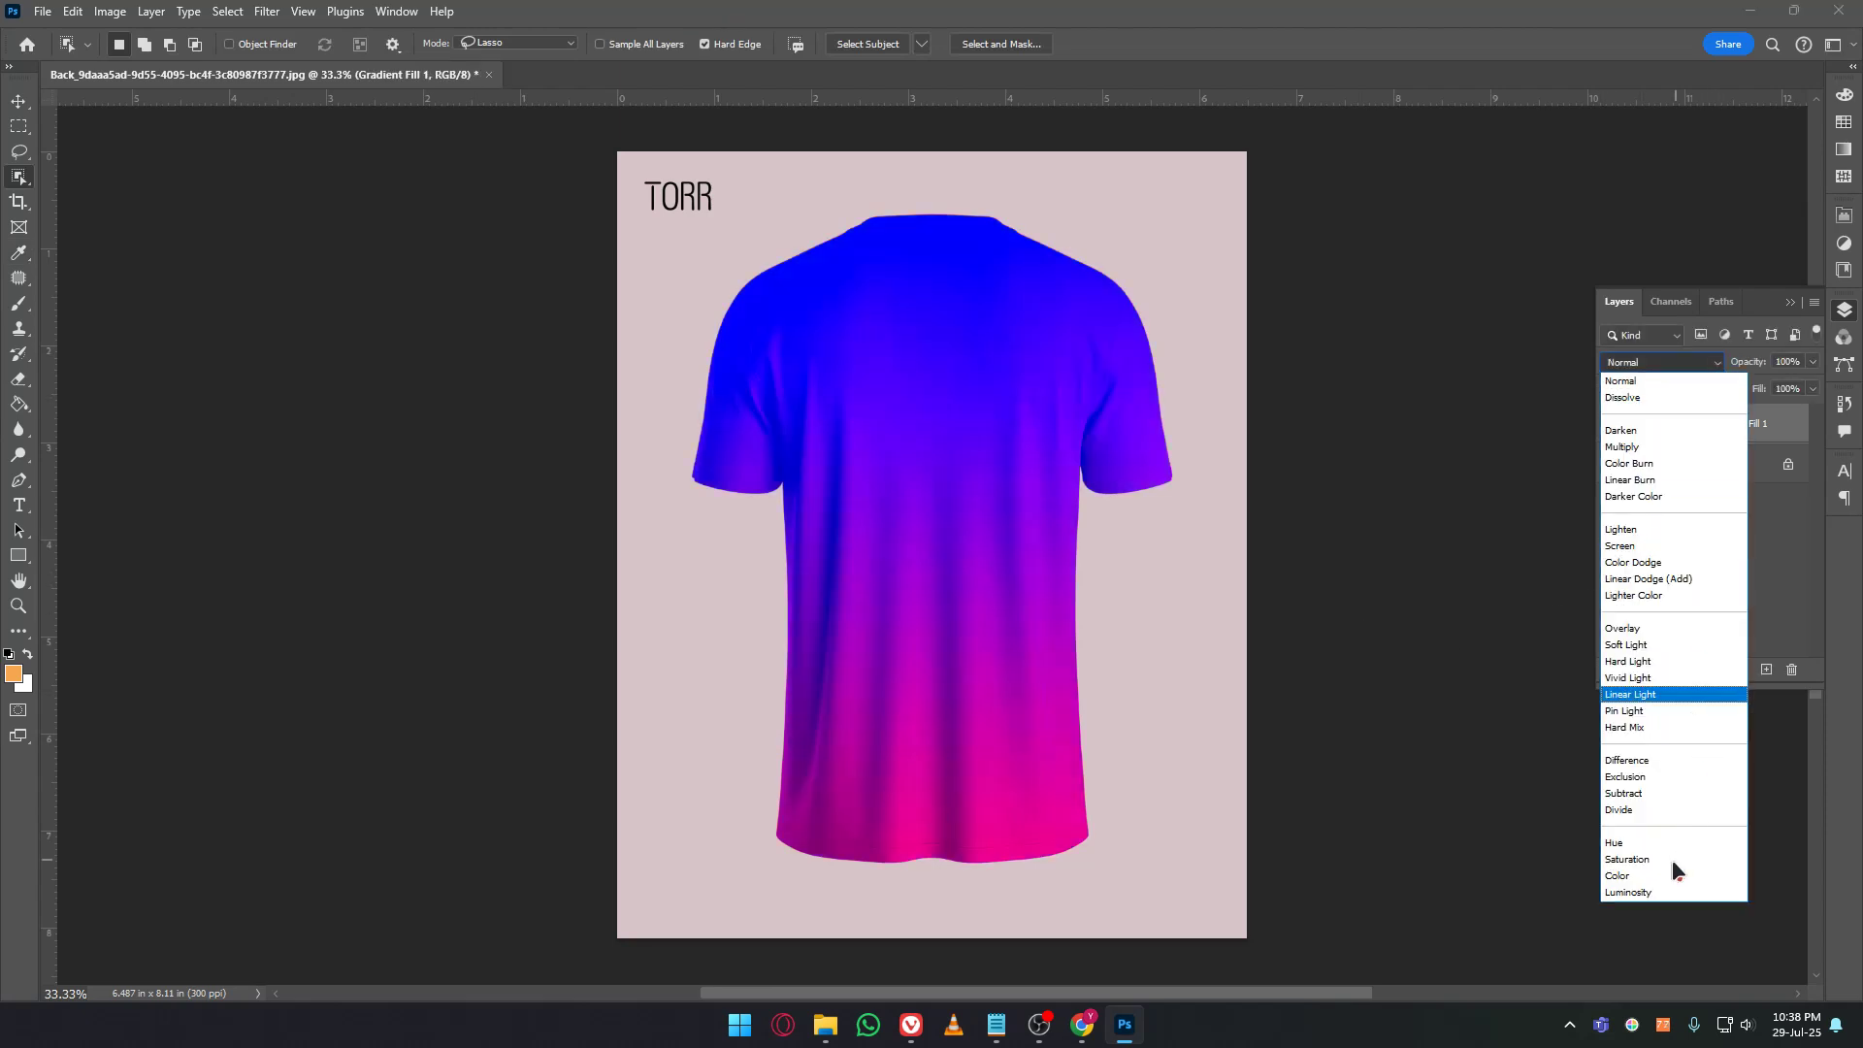
left_click(1644, 876)
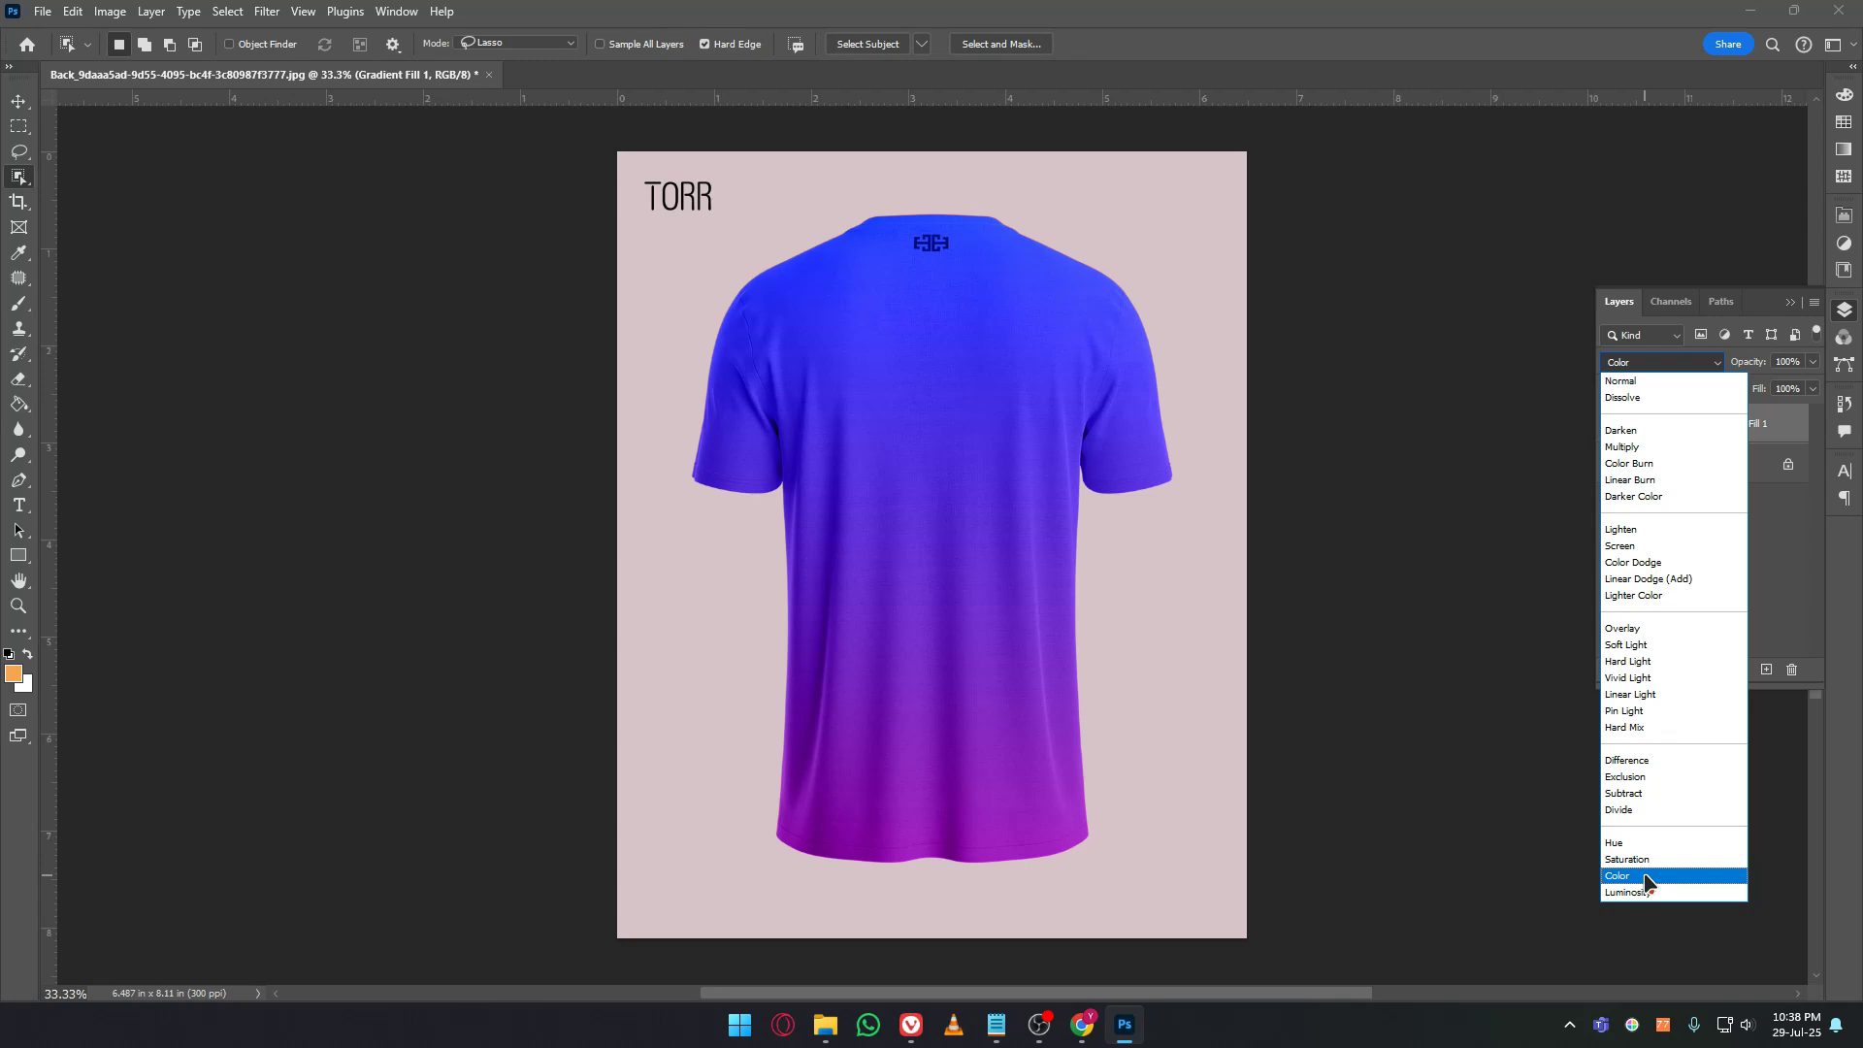
left_click(1646, 876)
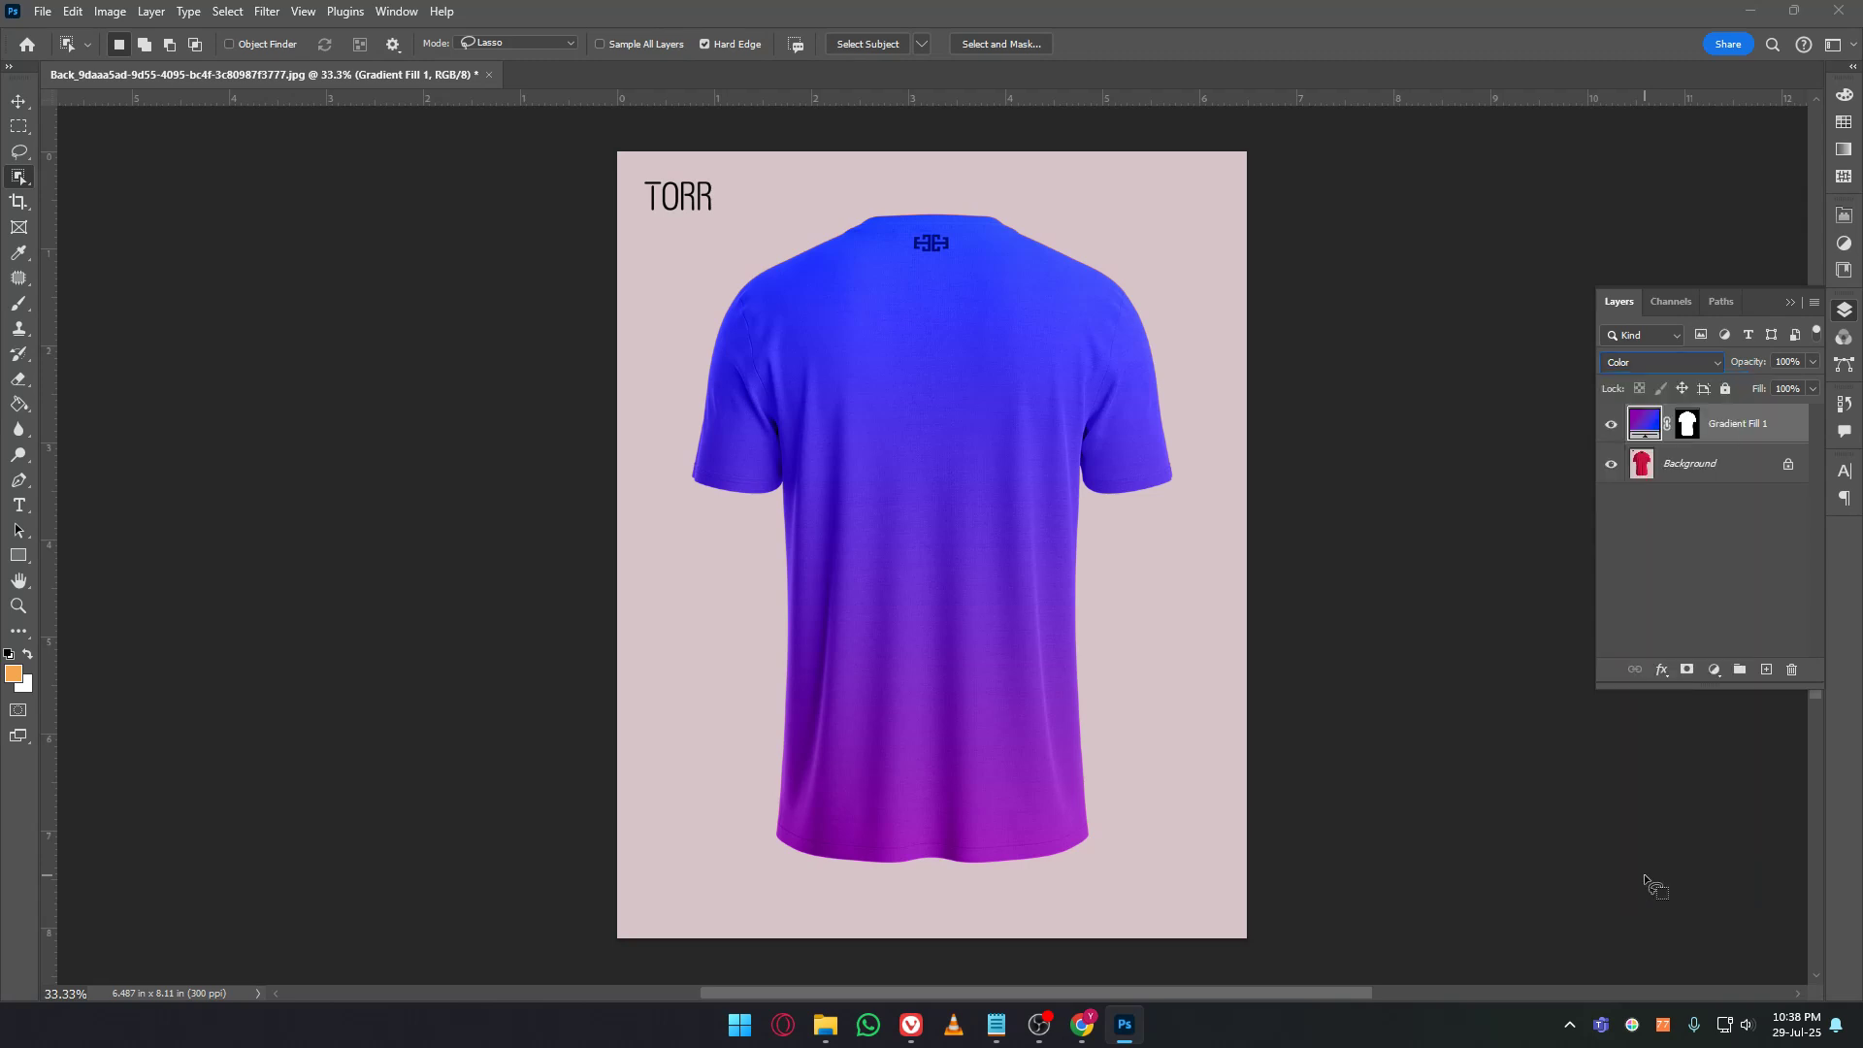
Change the T-shirt's gradient fill to the Radial style with an angle of 0°.
double_click(1658, 422)
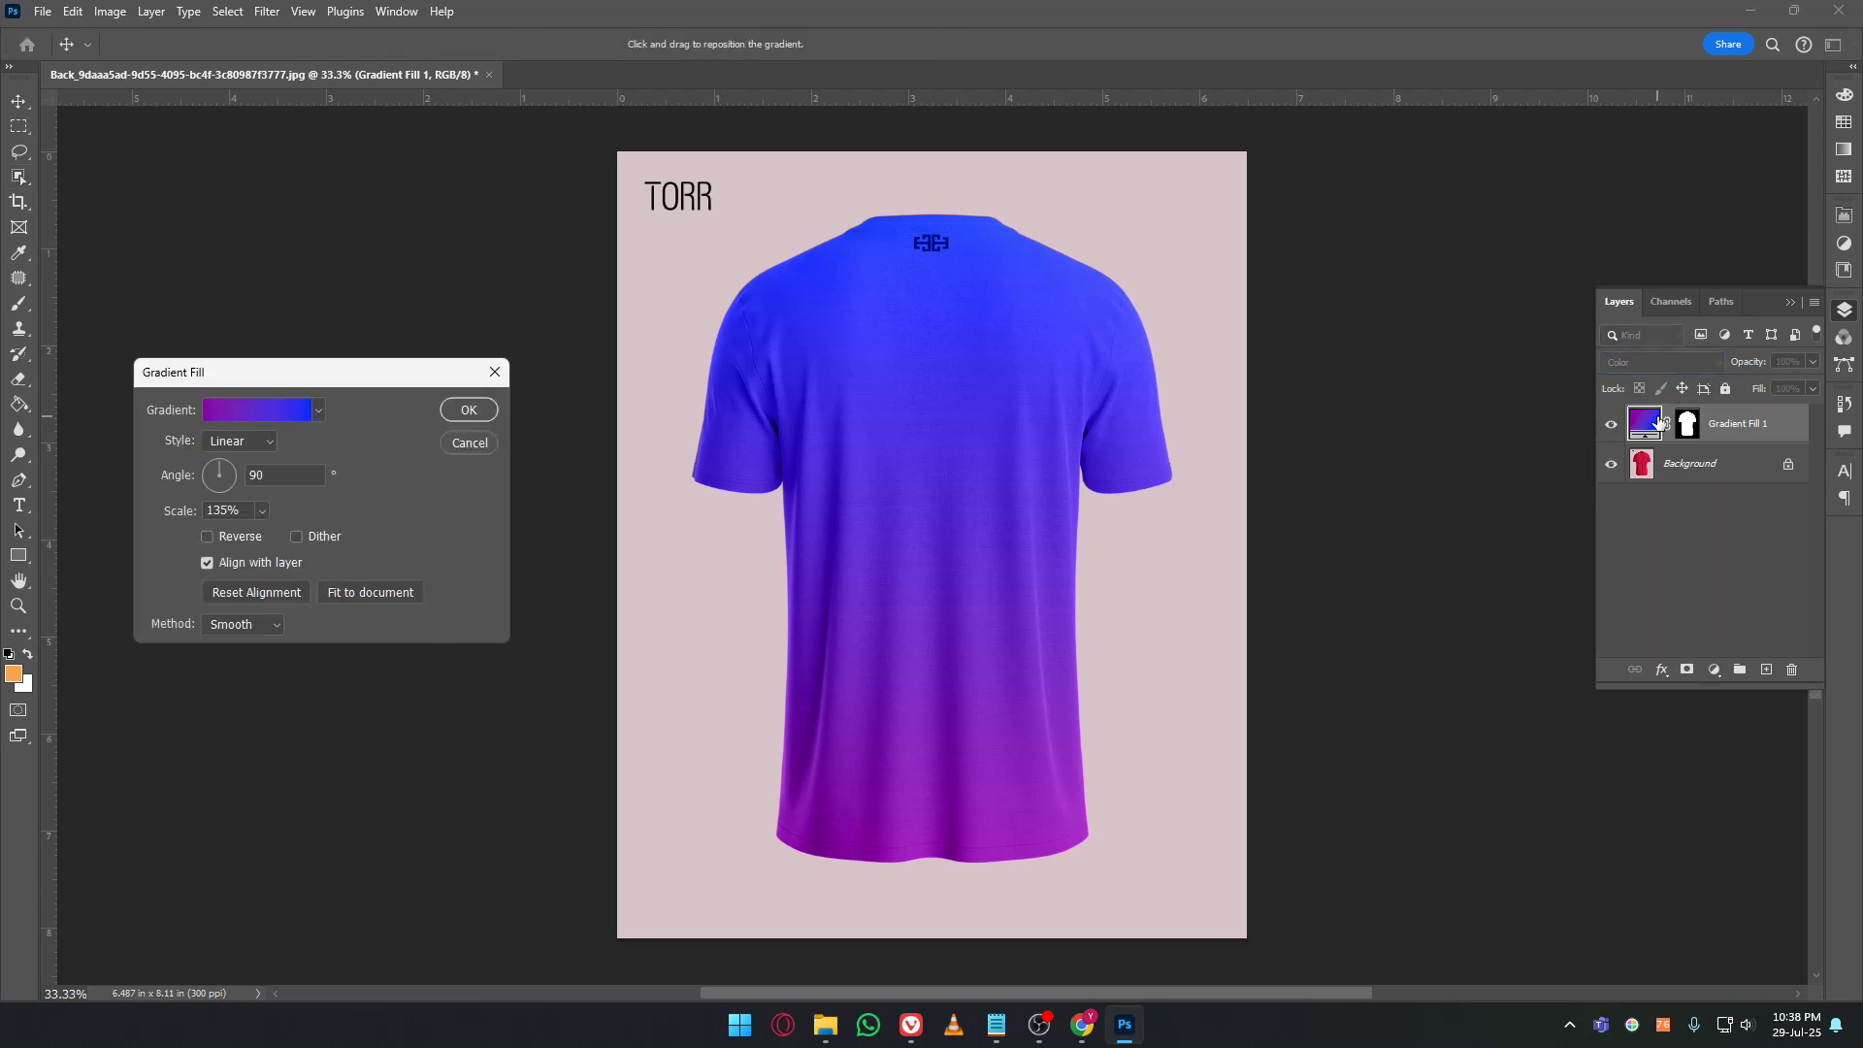
left_click(260, 412)
left_click(460, 524)
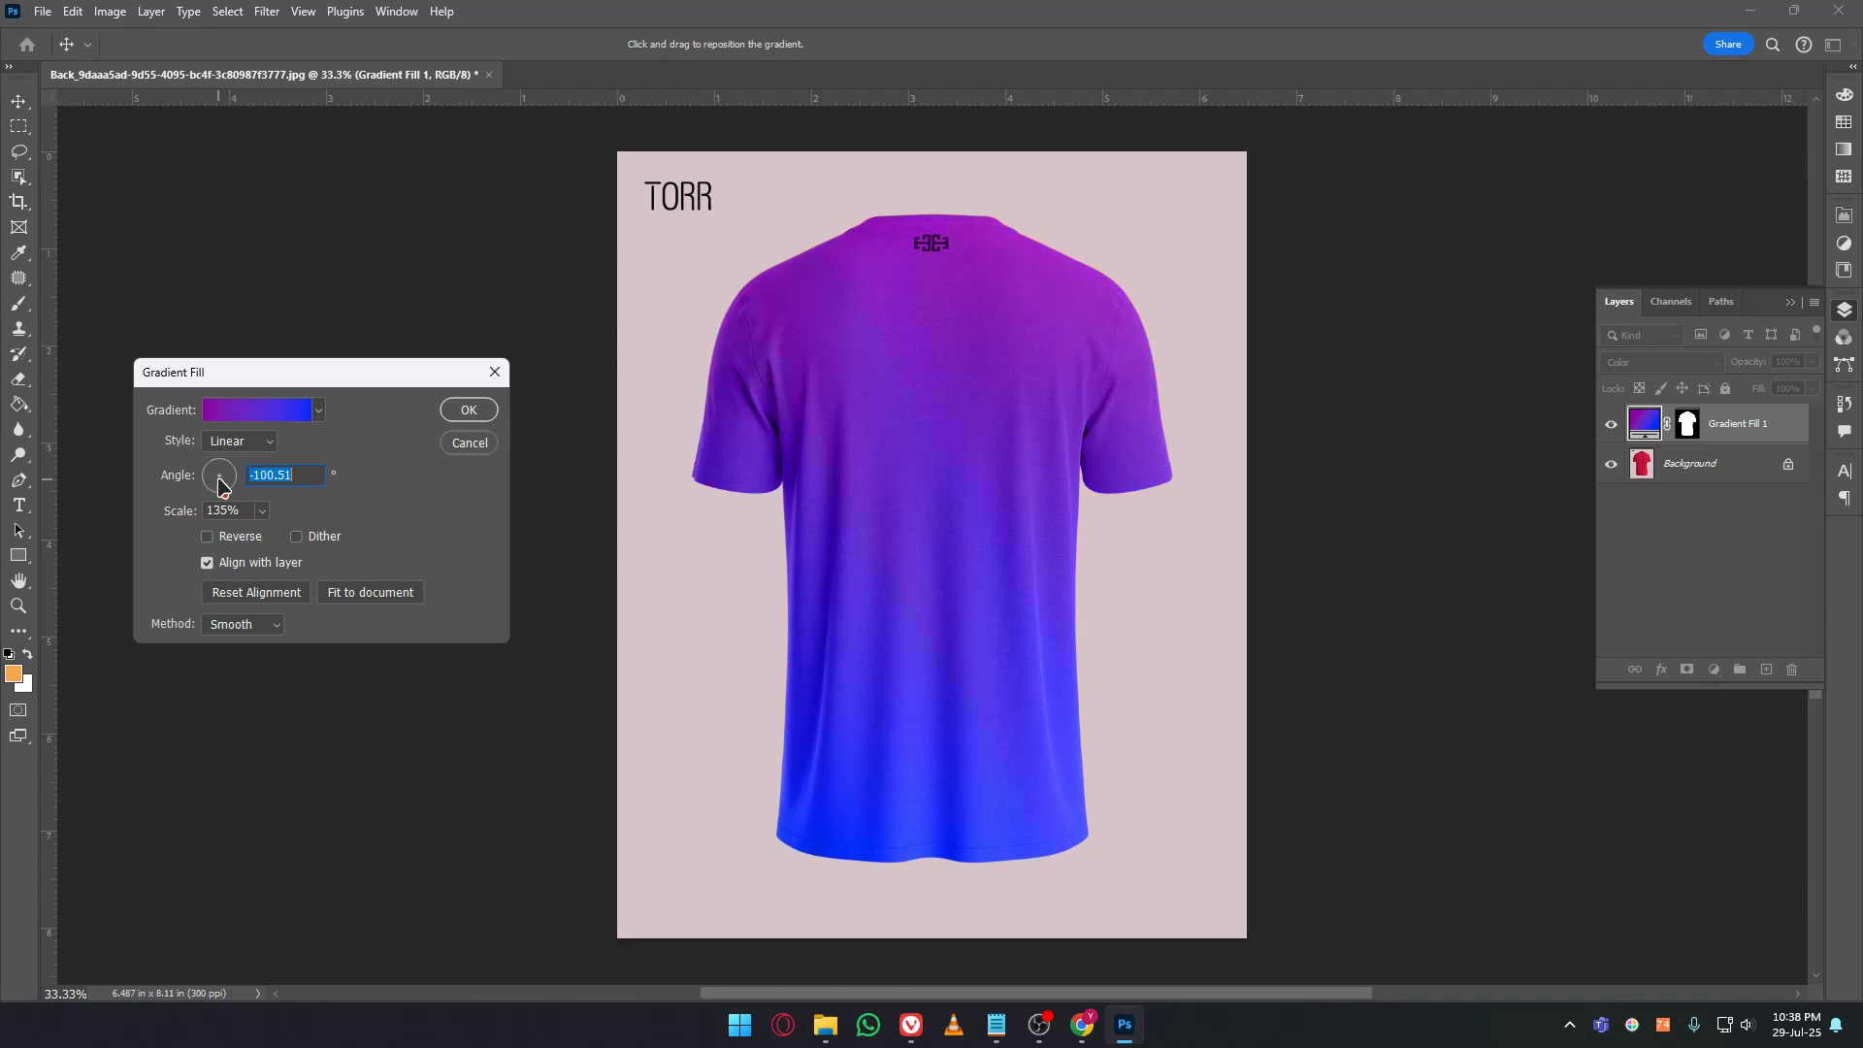
left_click_drag(215, 482, 209, 495)
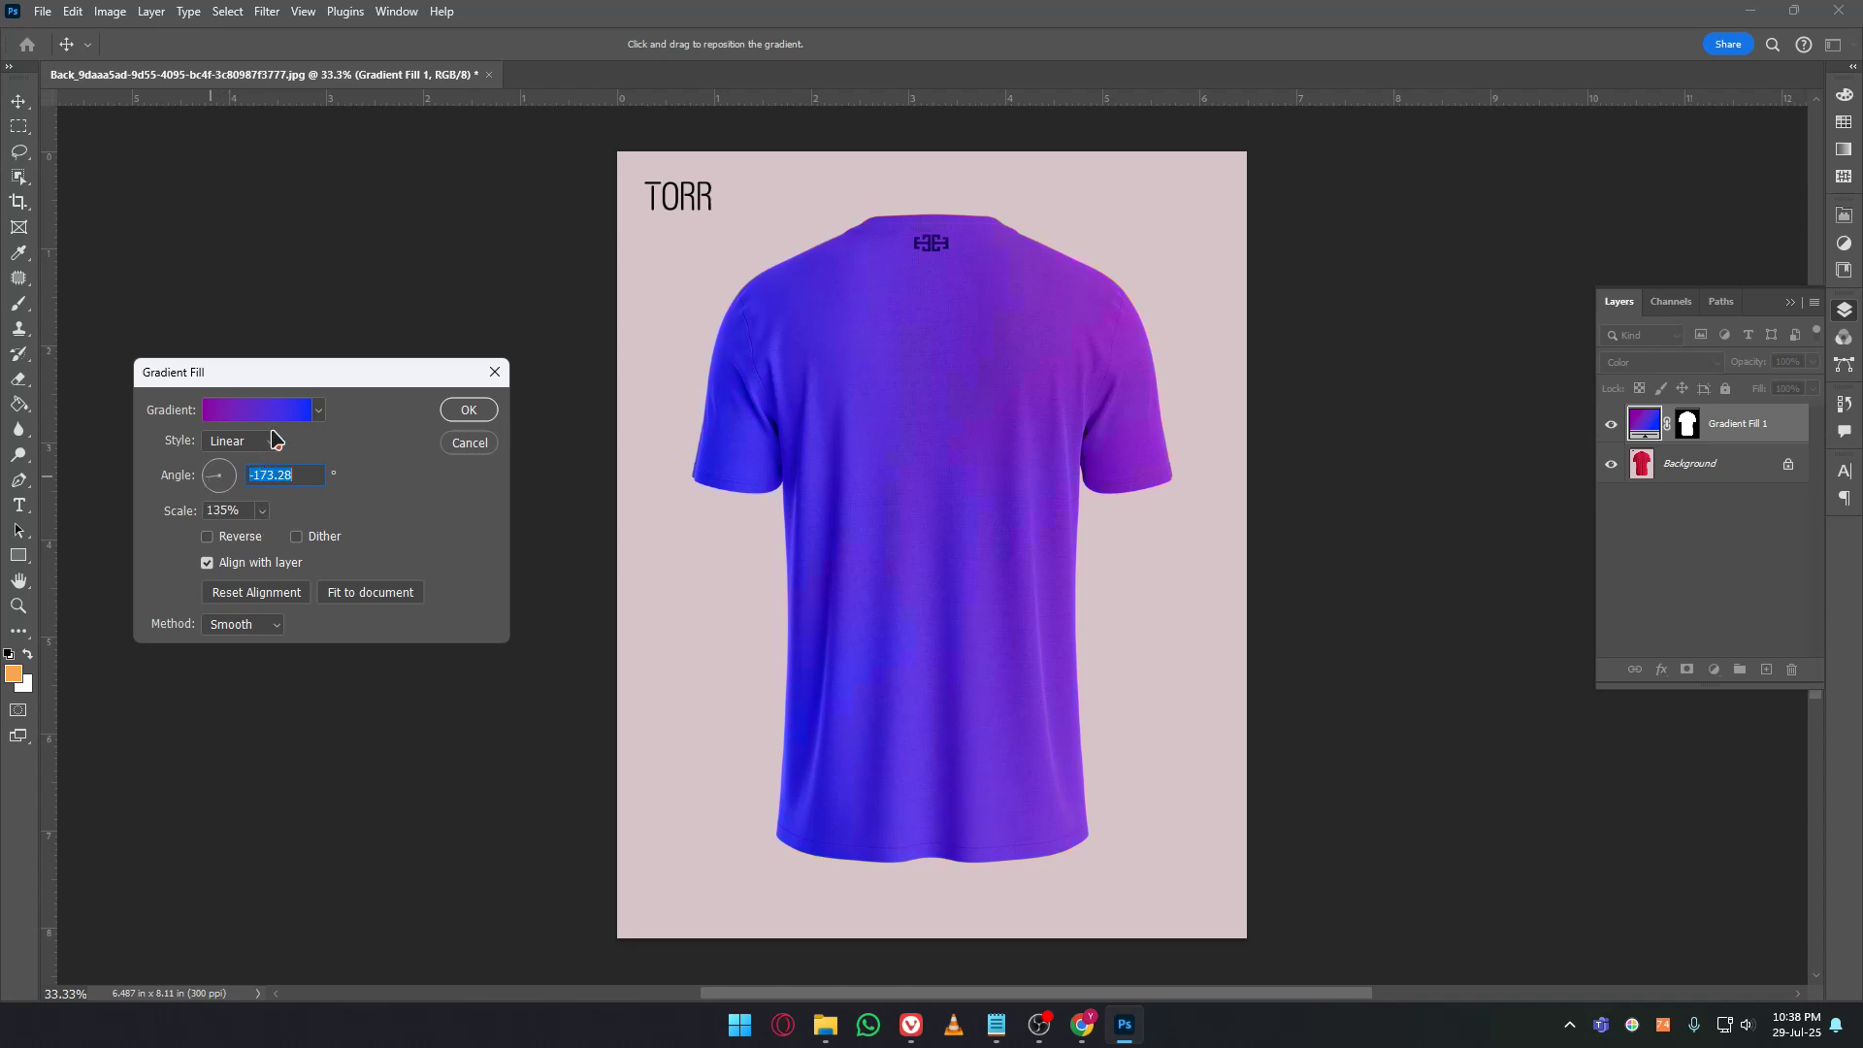
left_click(242, 443)
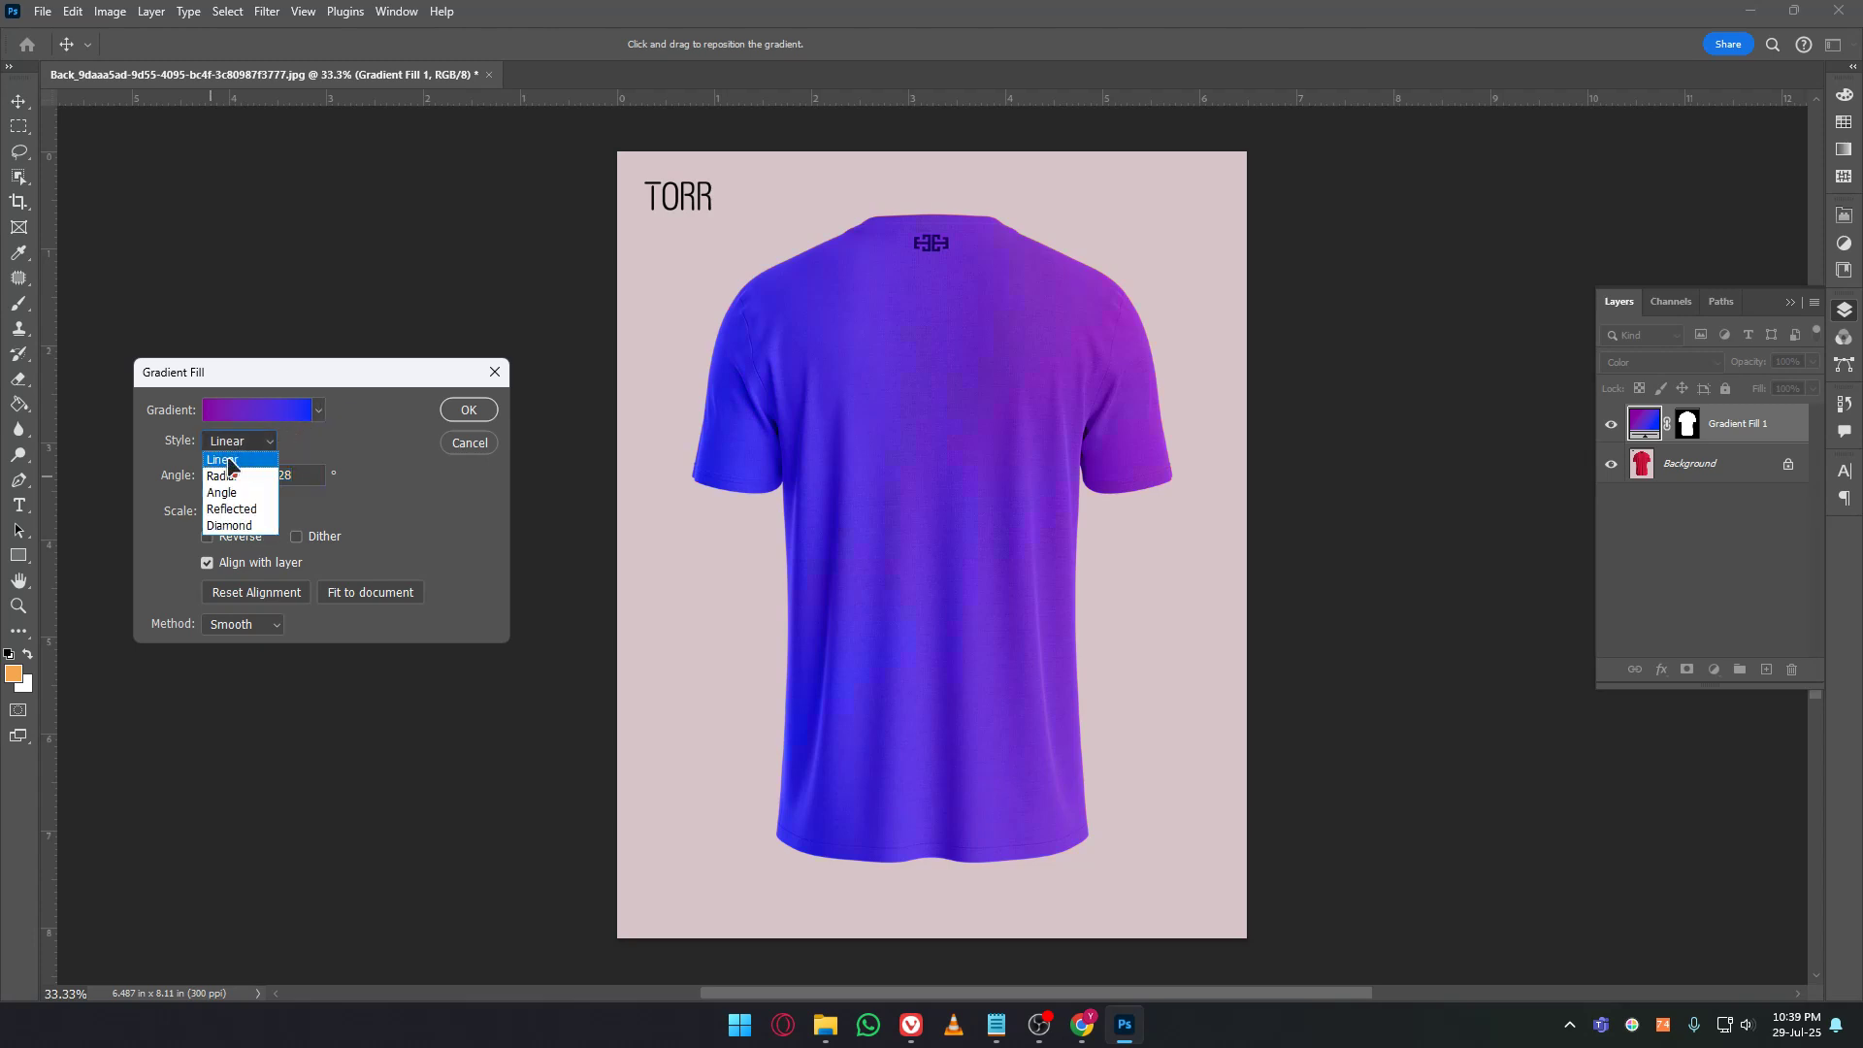
left_click(227, 476)
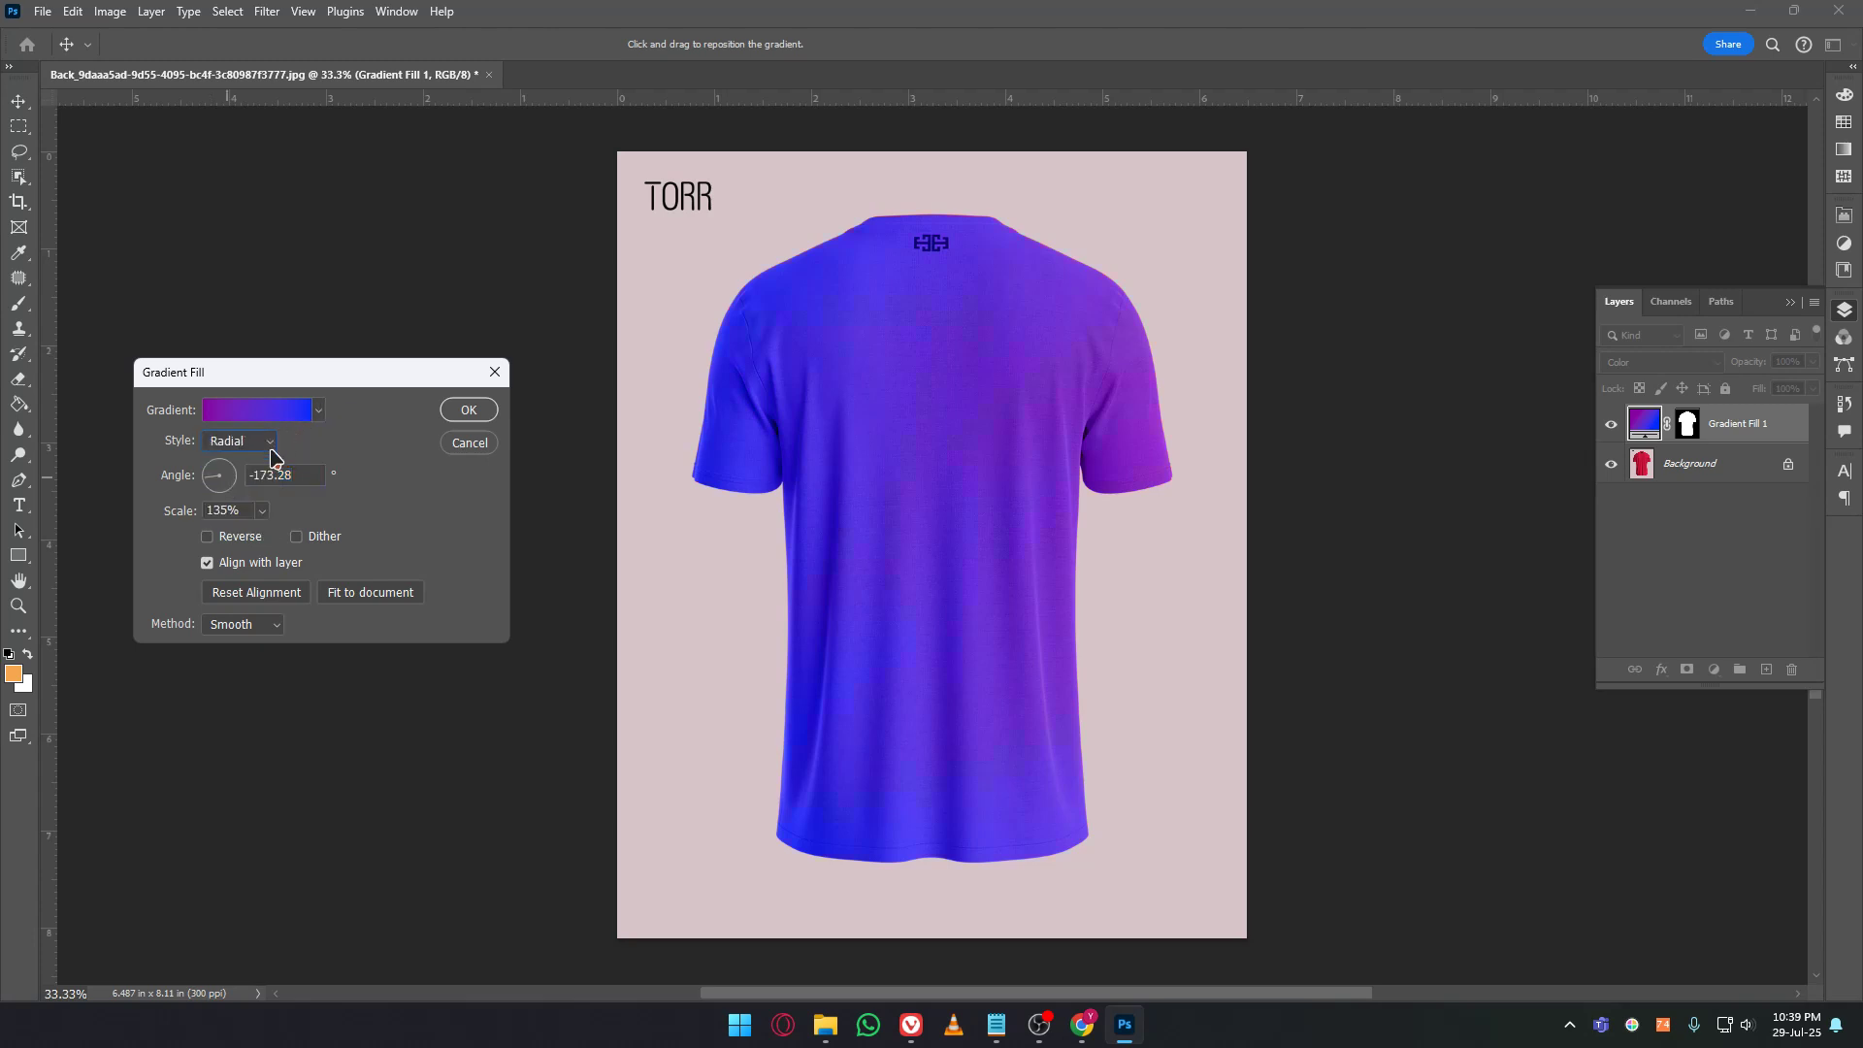
double_click(304, 476)
type("0")
key("Return")
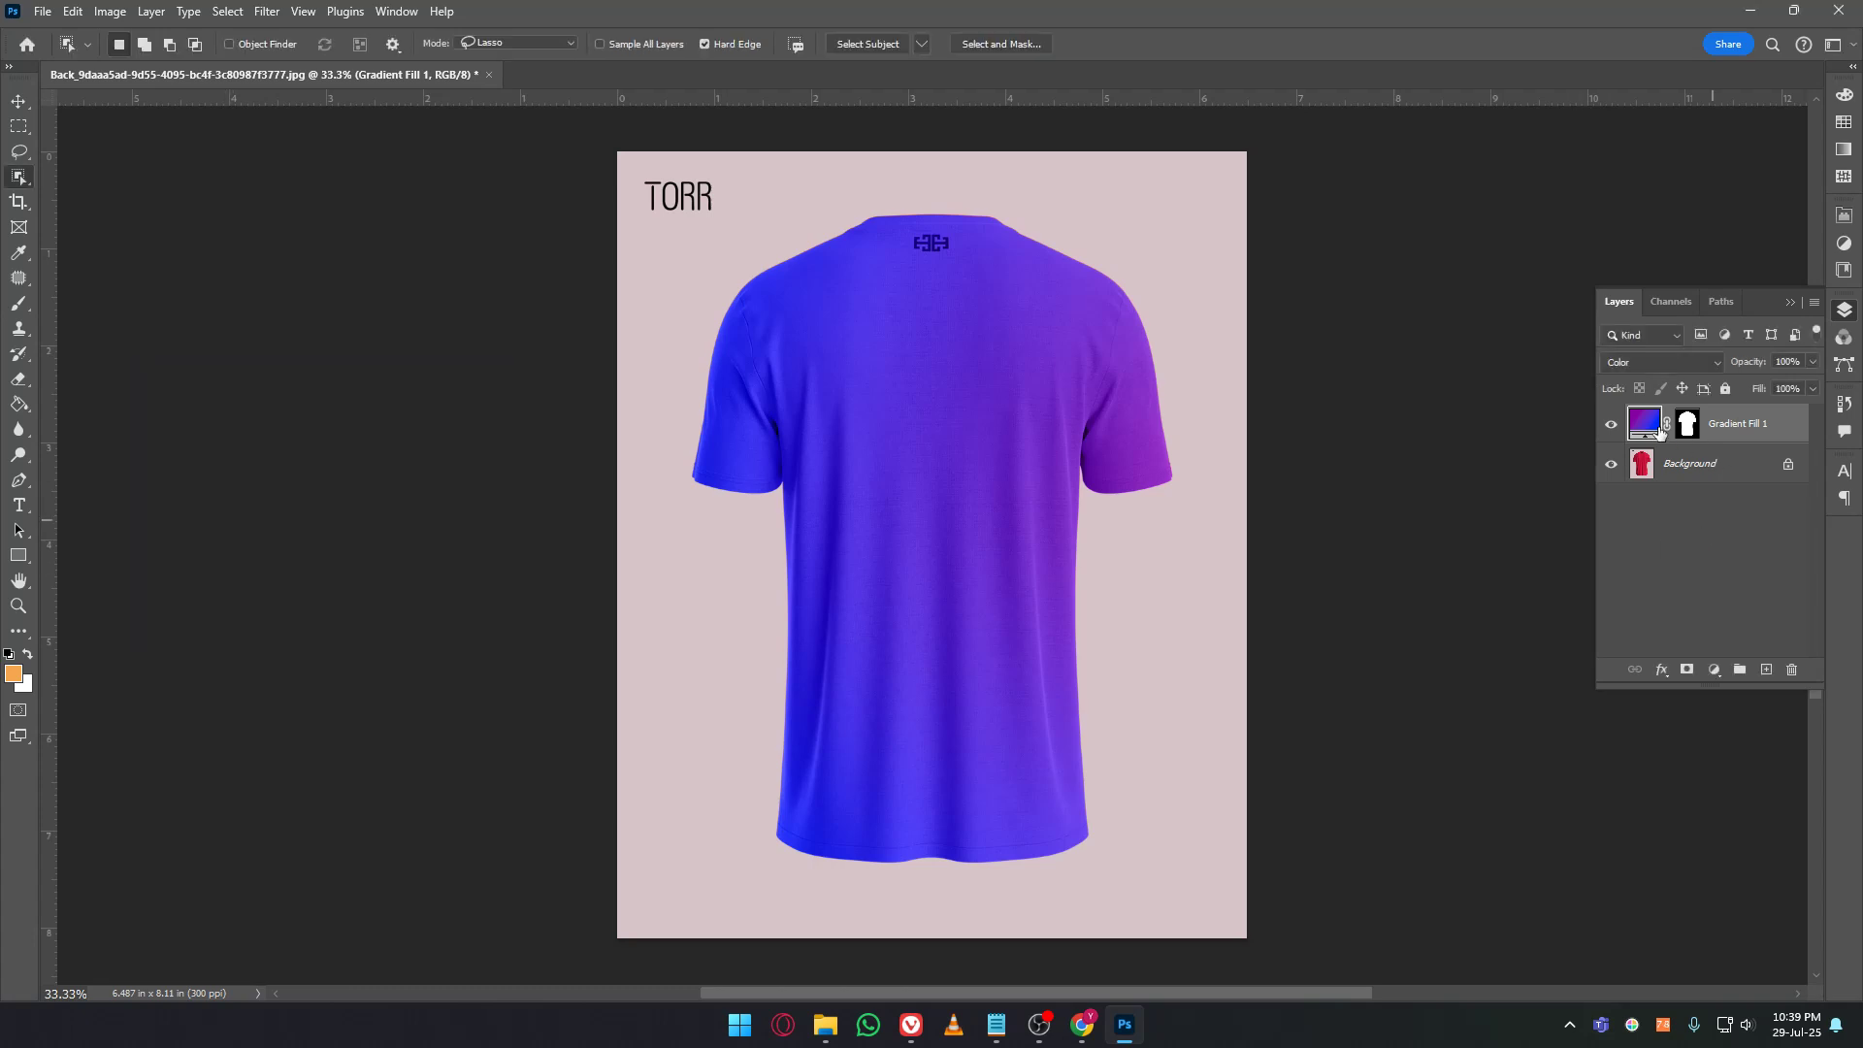
Try the Linear style at a 90° angle on the T-shirt's gradient fill.
double_click(1649, 432)
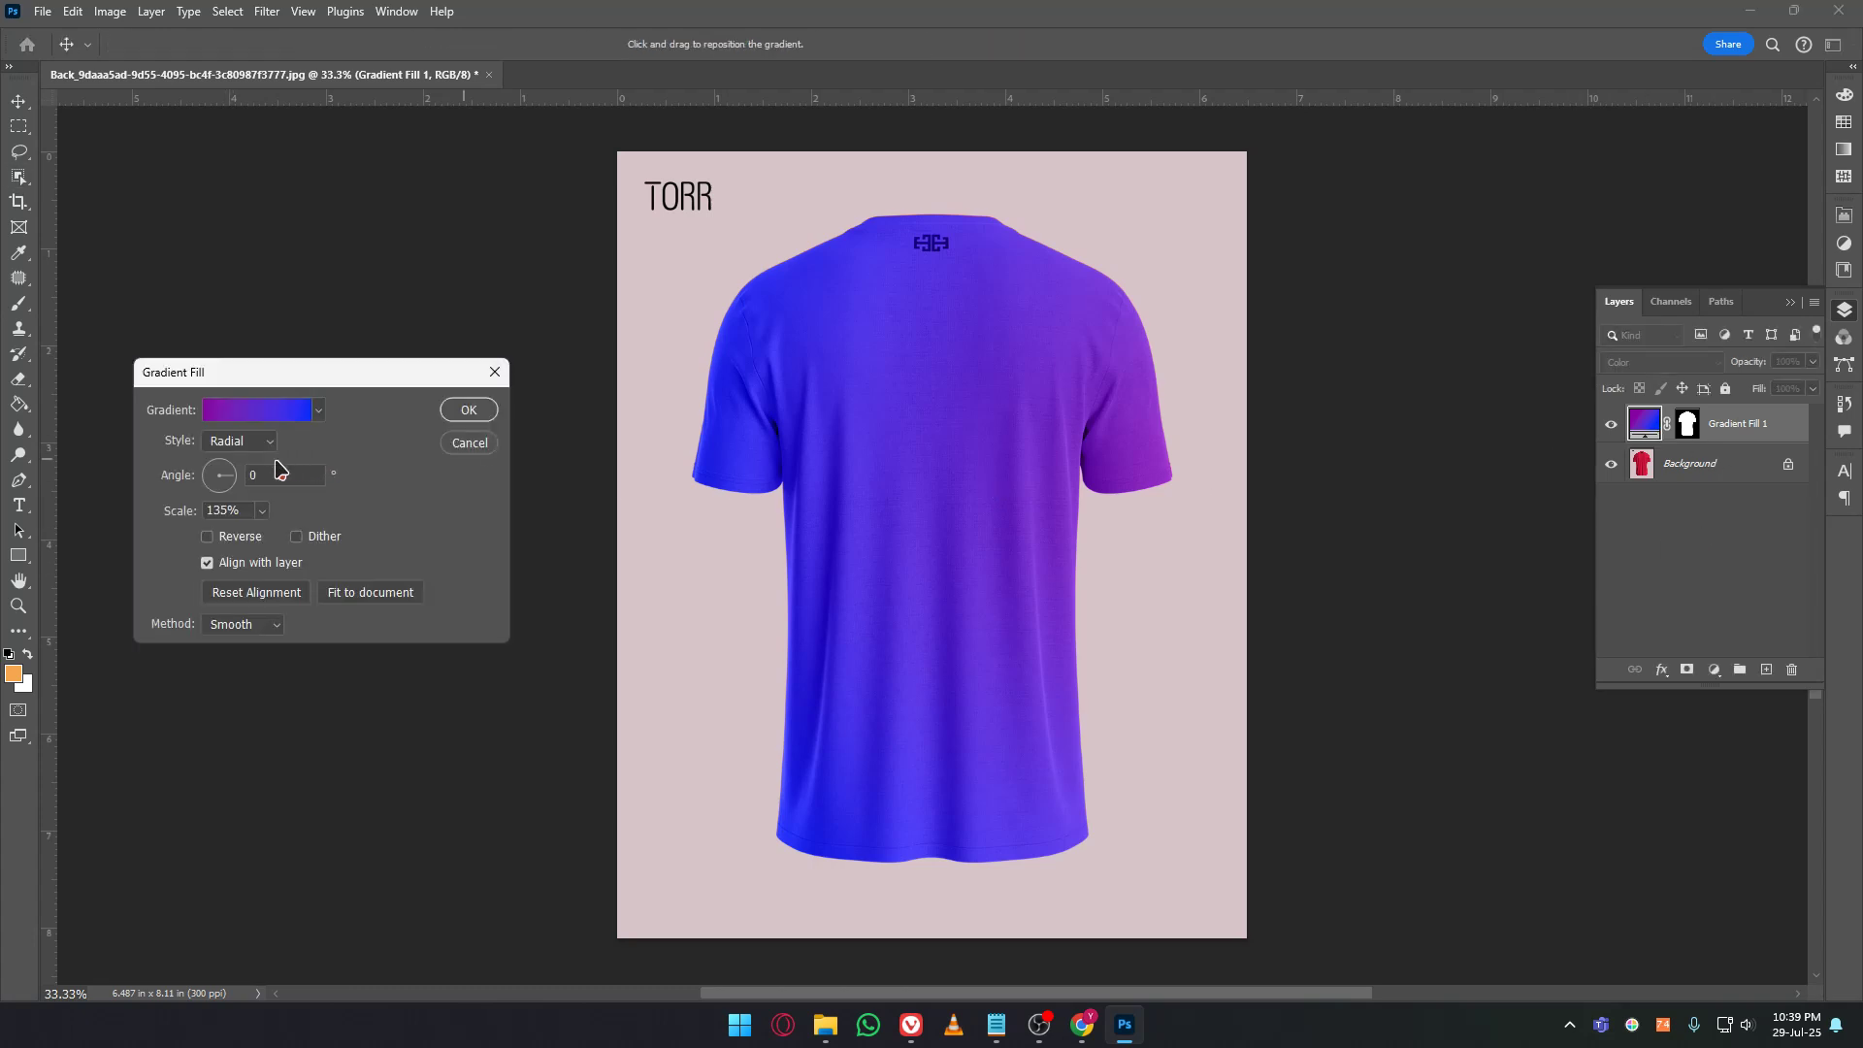
left_click(244, 442)
left_click(243, 460)
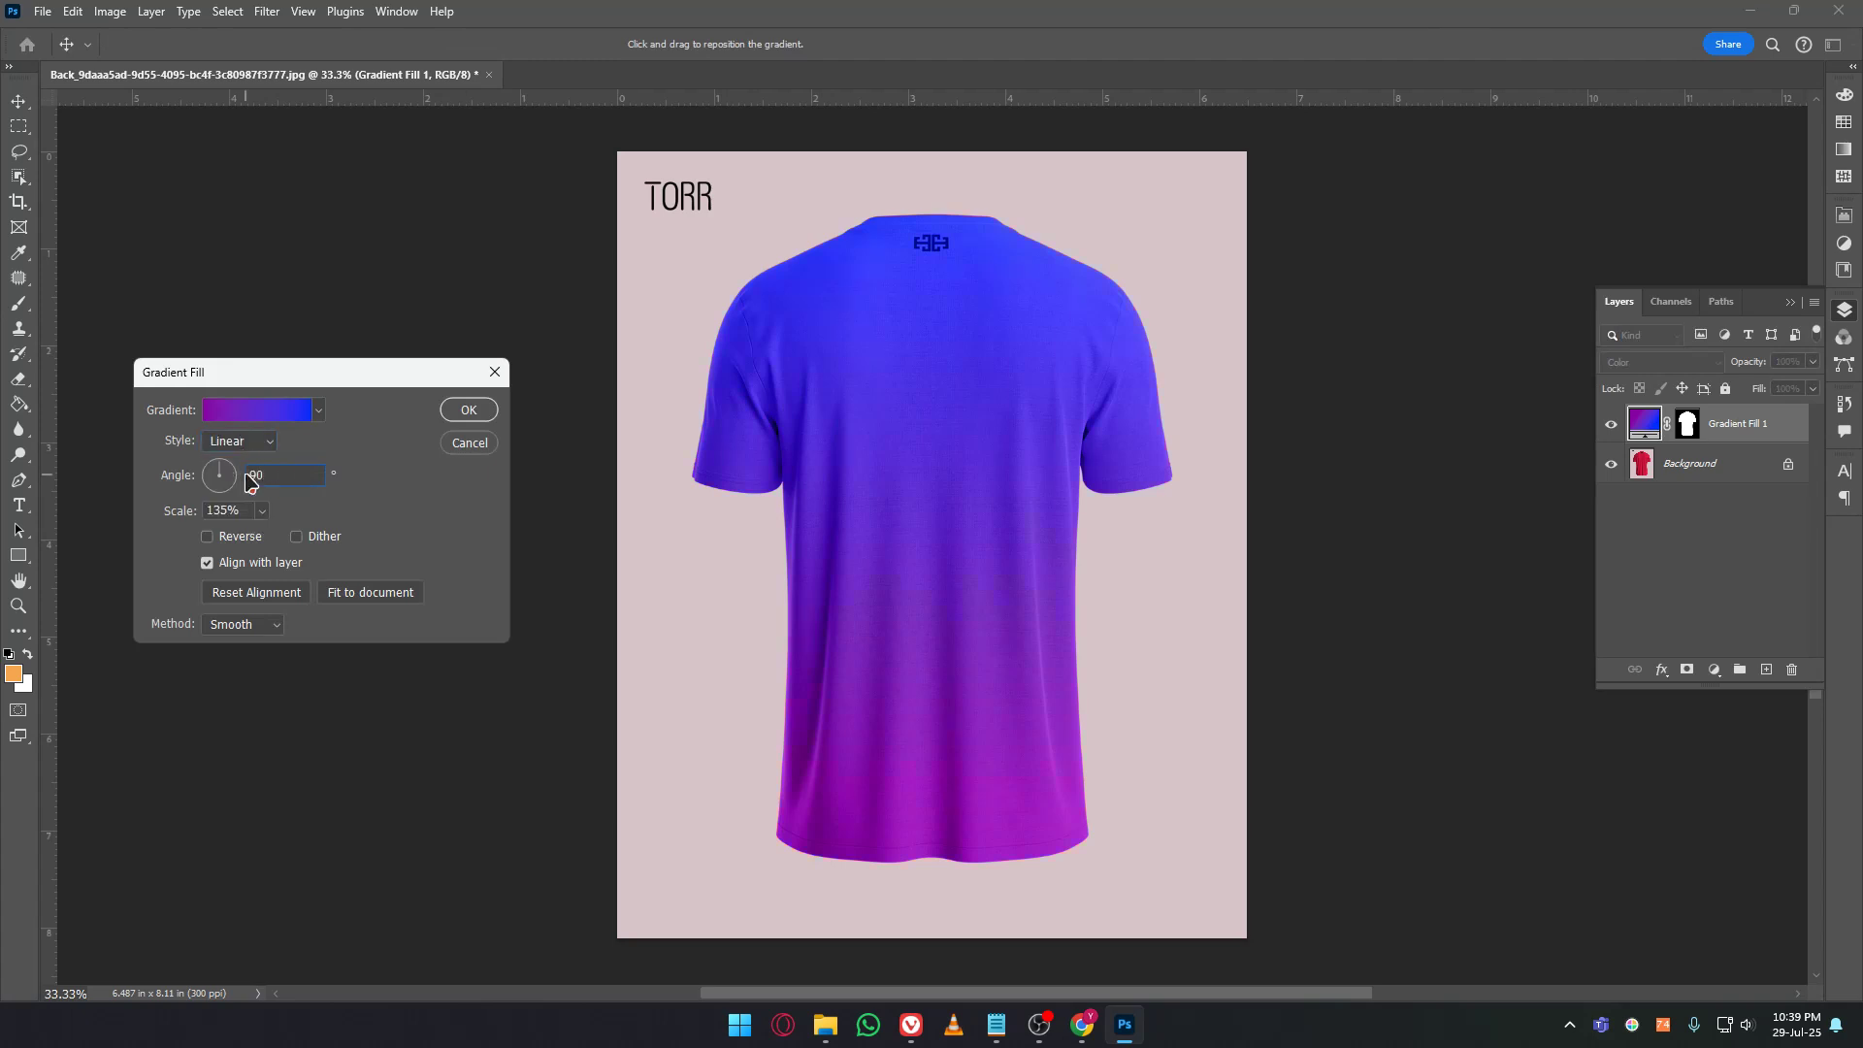
Try moving the gradient's blue color stop to location 57.
left_click(279, 414)
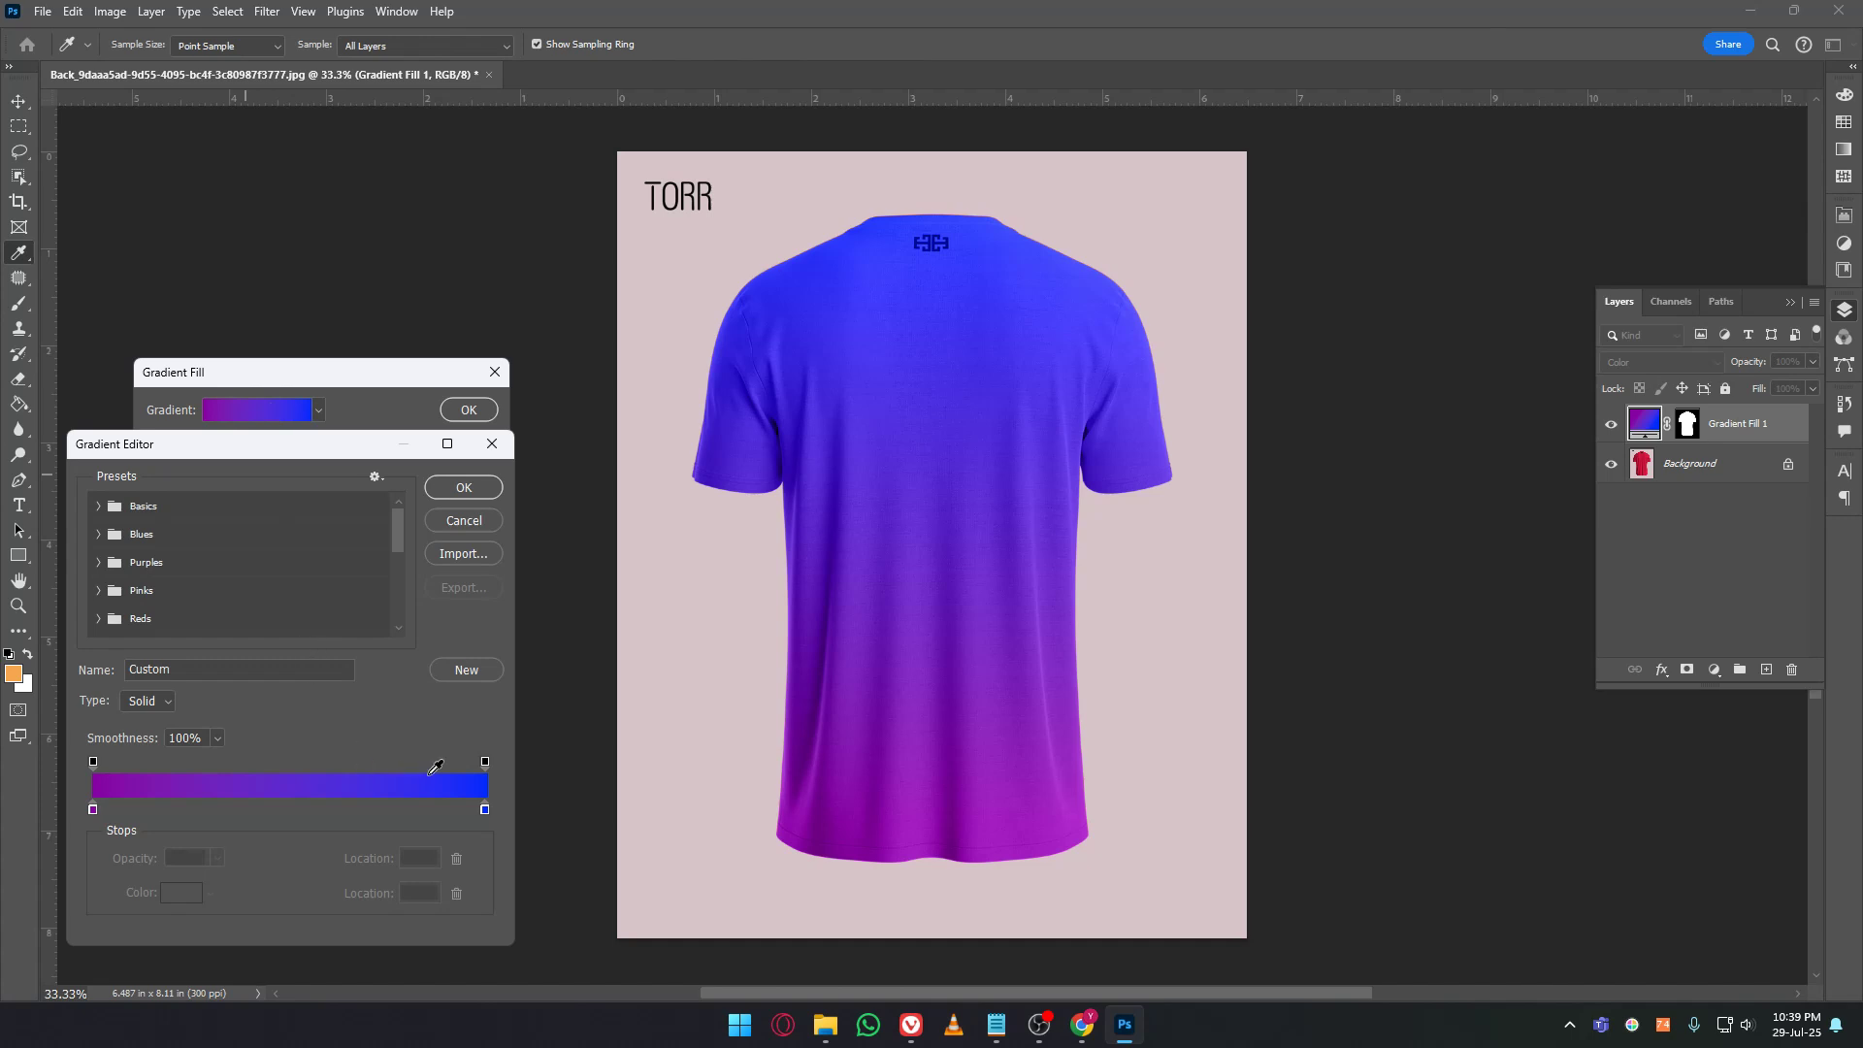
left_click(354, 809)
left_click_drag(354, 809, 357, 852)
left_click_drag(485, 809, 376, 813)
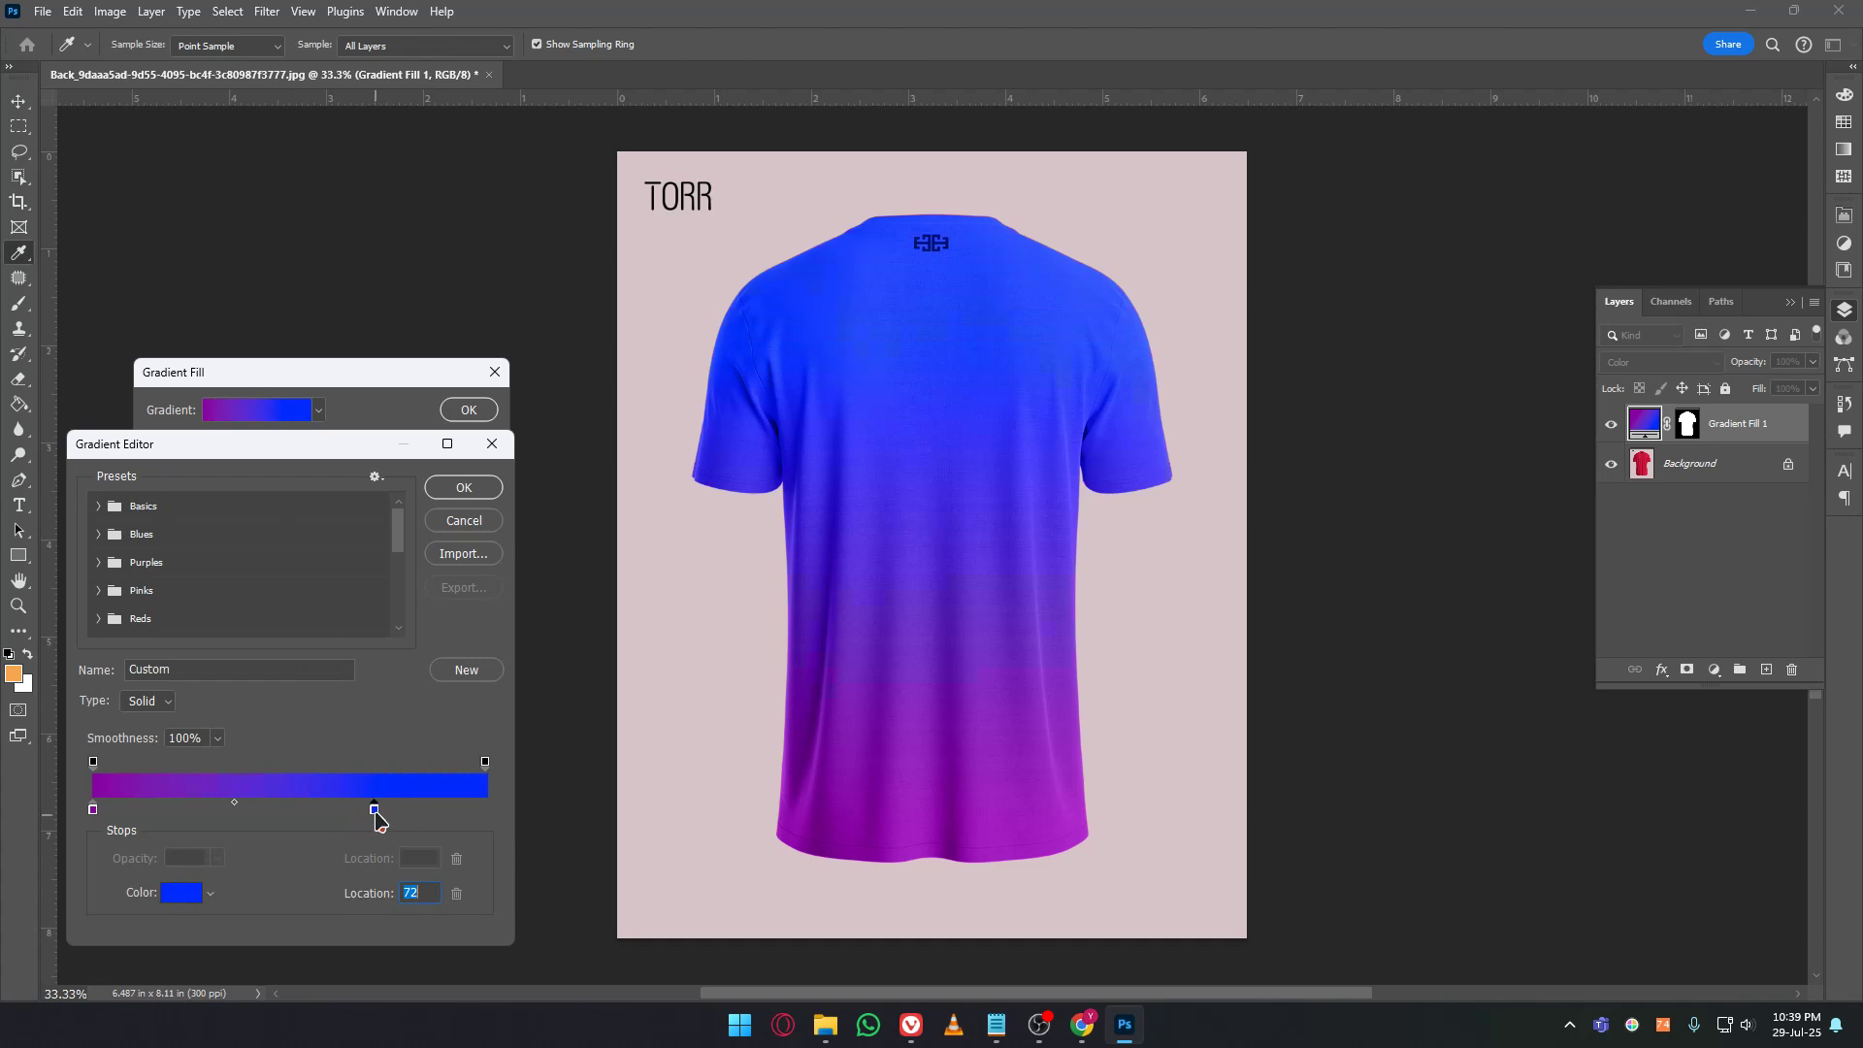
left_click_drag(374, 811, 320, 813)
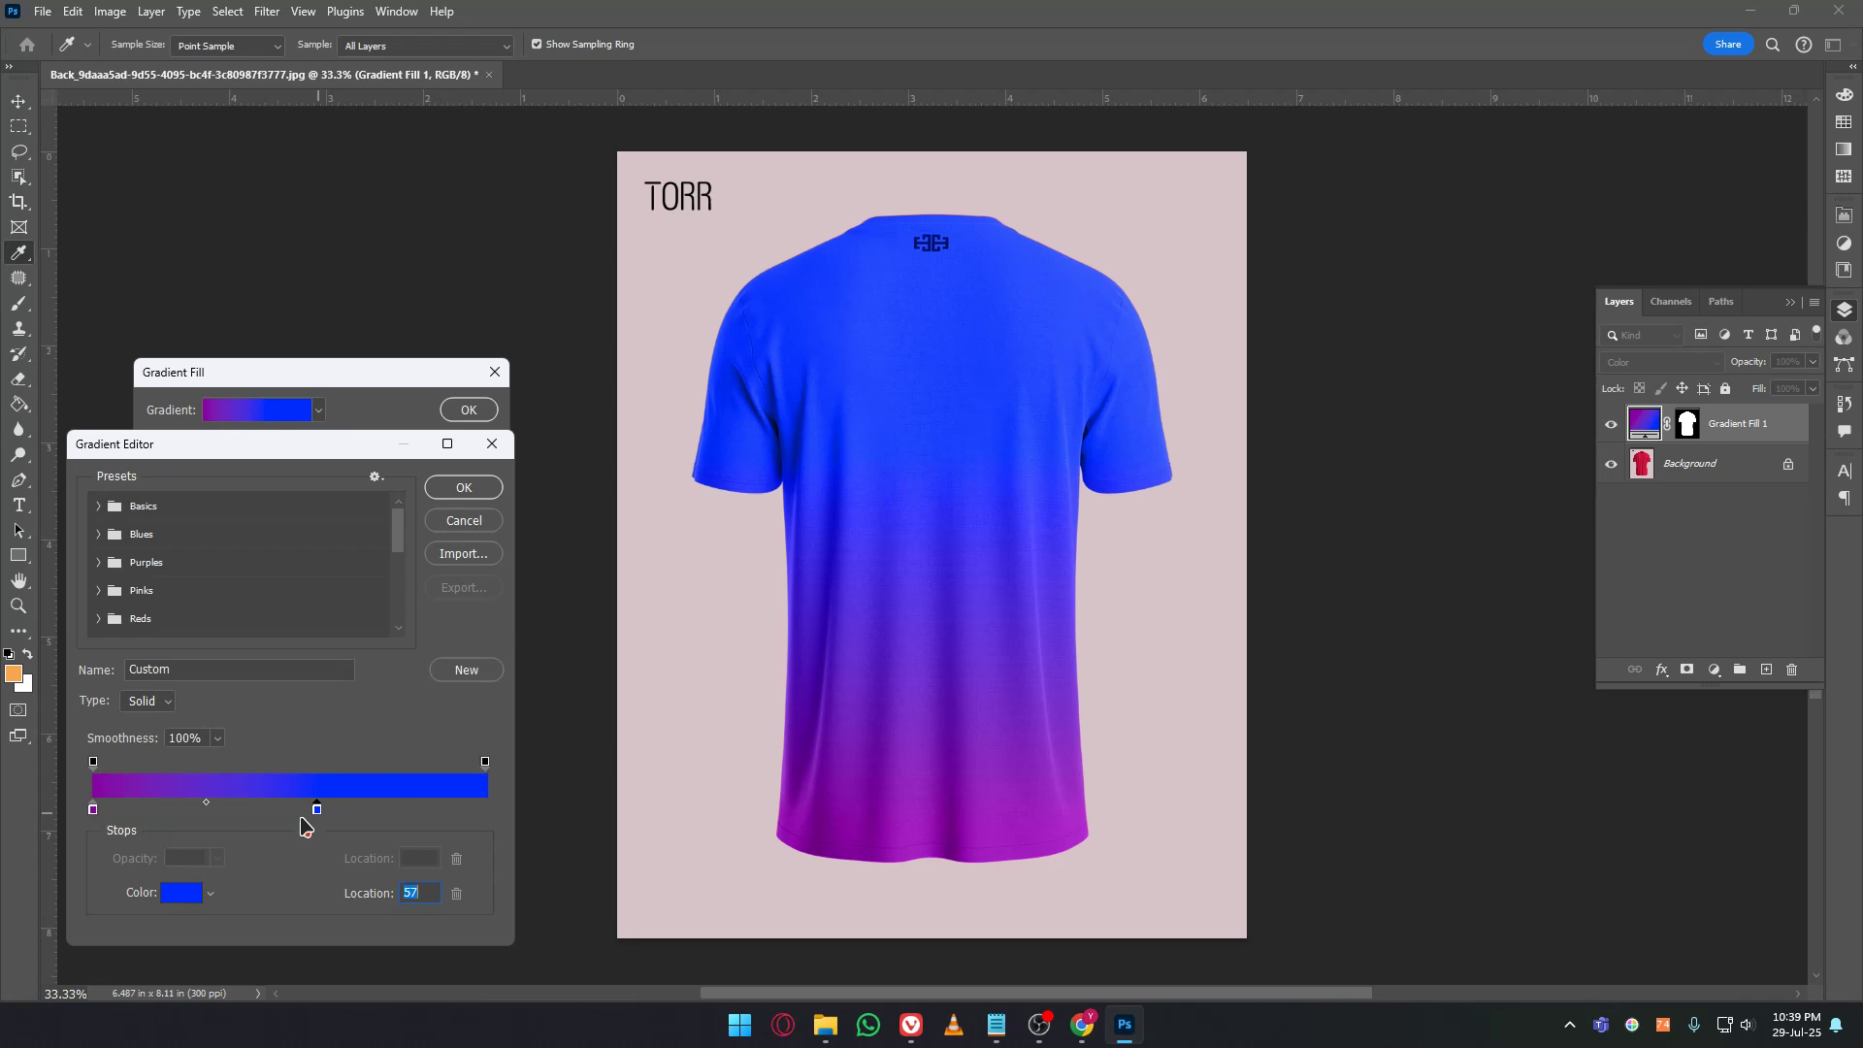
Try light blue #8597f5 on the gradient's blue stop, and discard all the pending gradient fill changes.
double_click(317, 810)
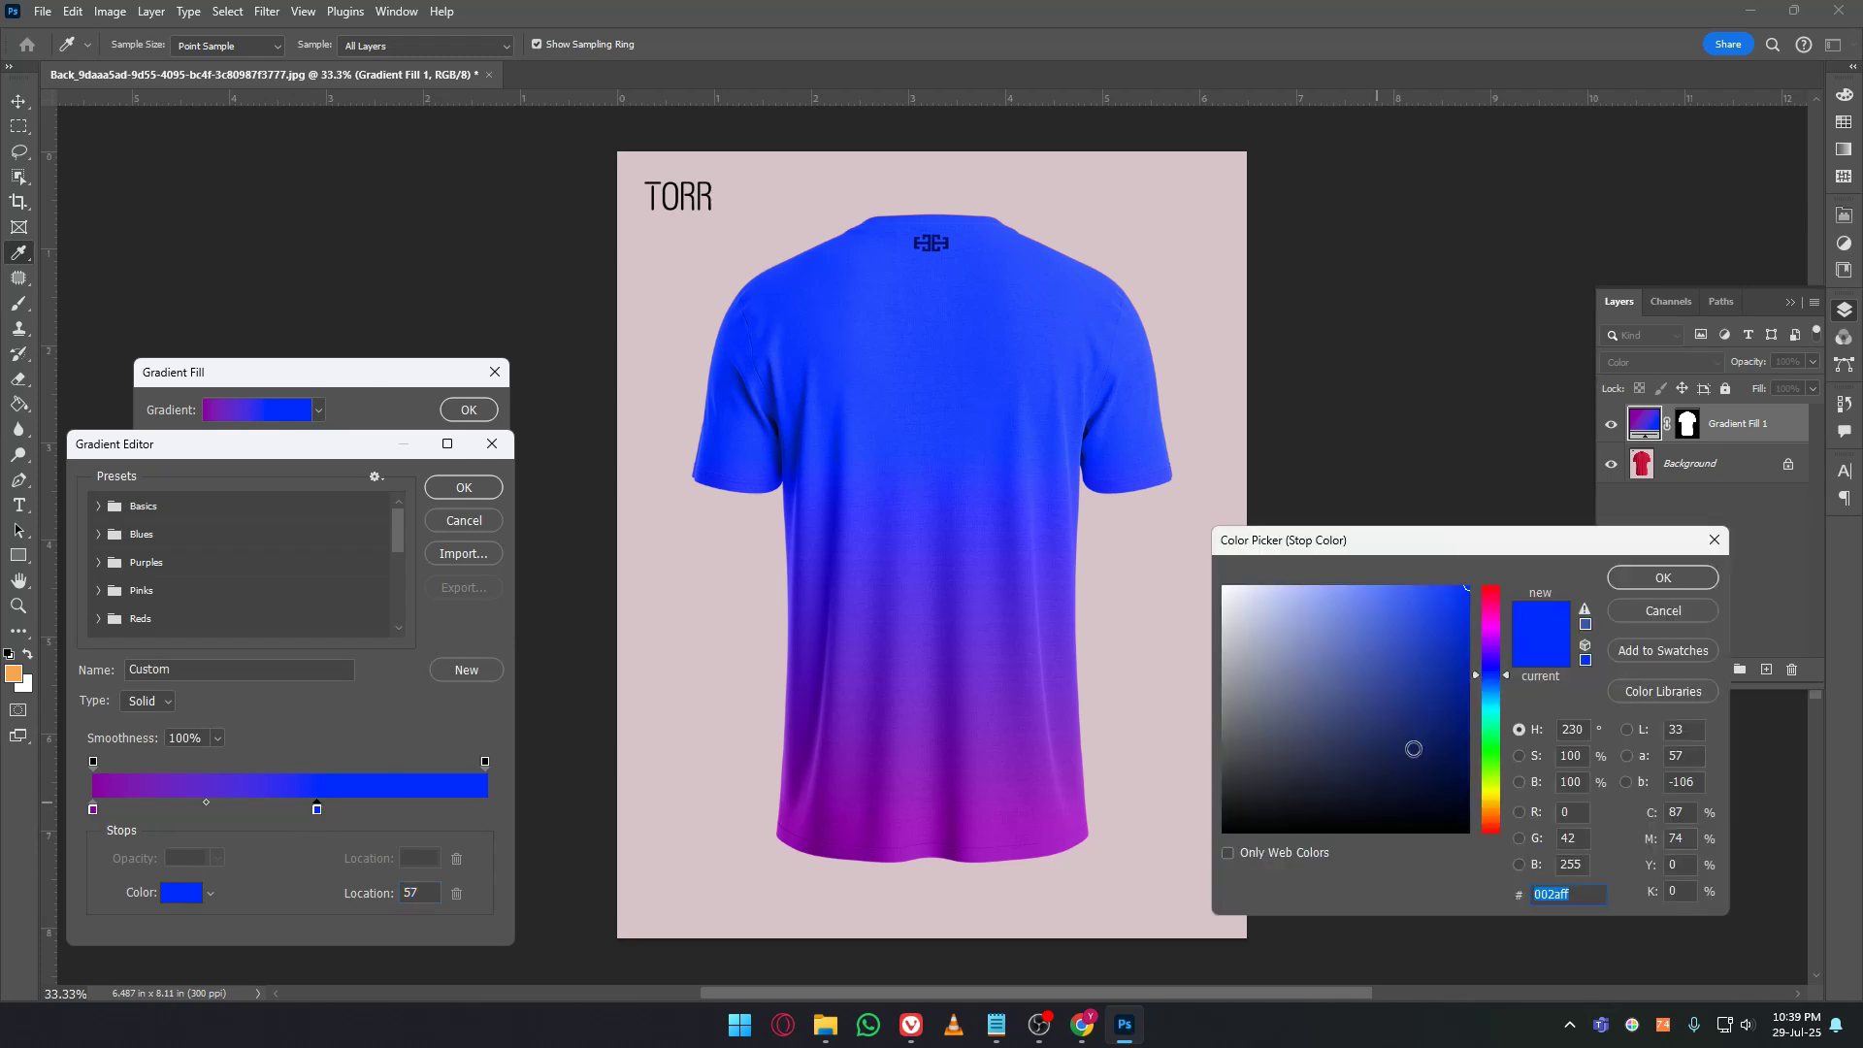
mouse_move(1409, 548)
left_mouse_down()
mouse_move(1002, 540)
mouse_move(802, 570)
mouse_move(801, 626)
mouse_move(734, 615)
left_mouse_up()
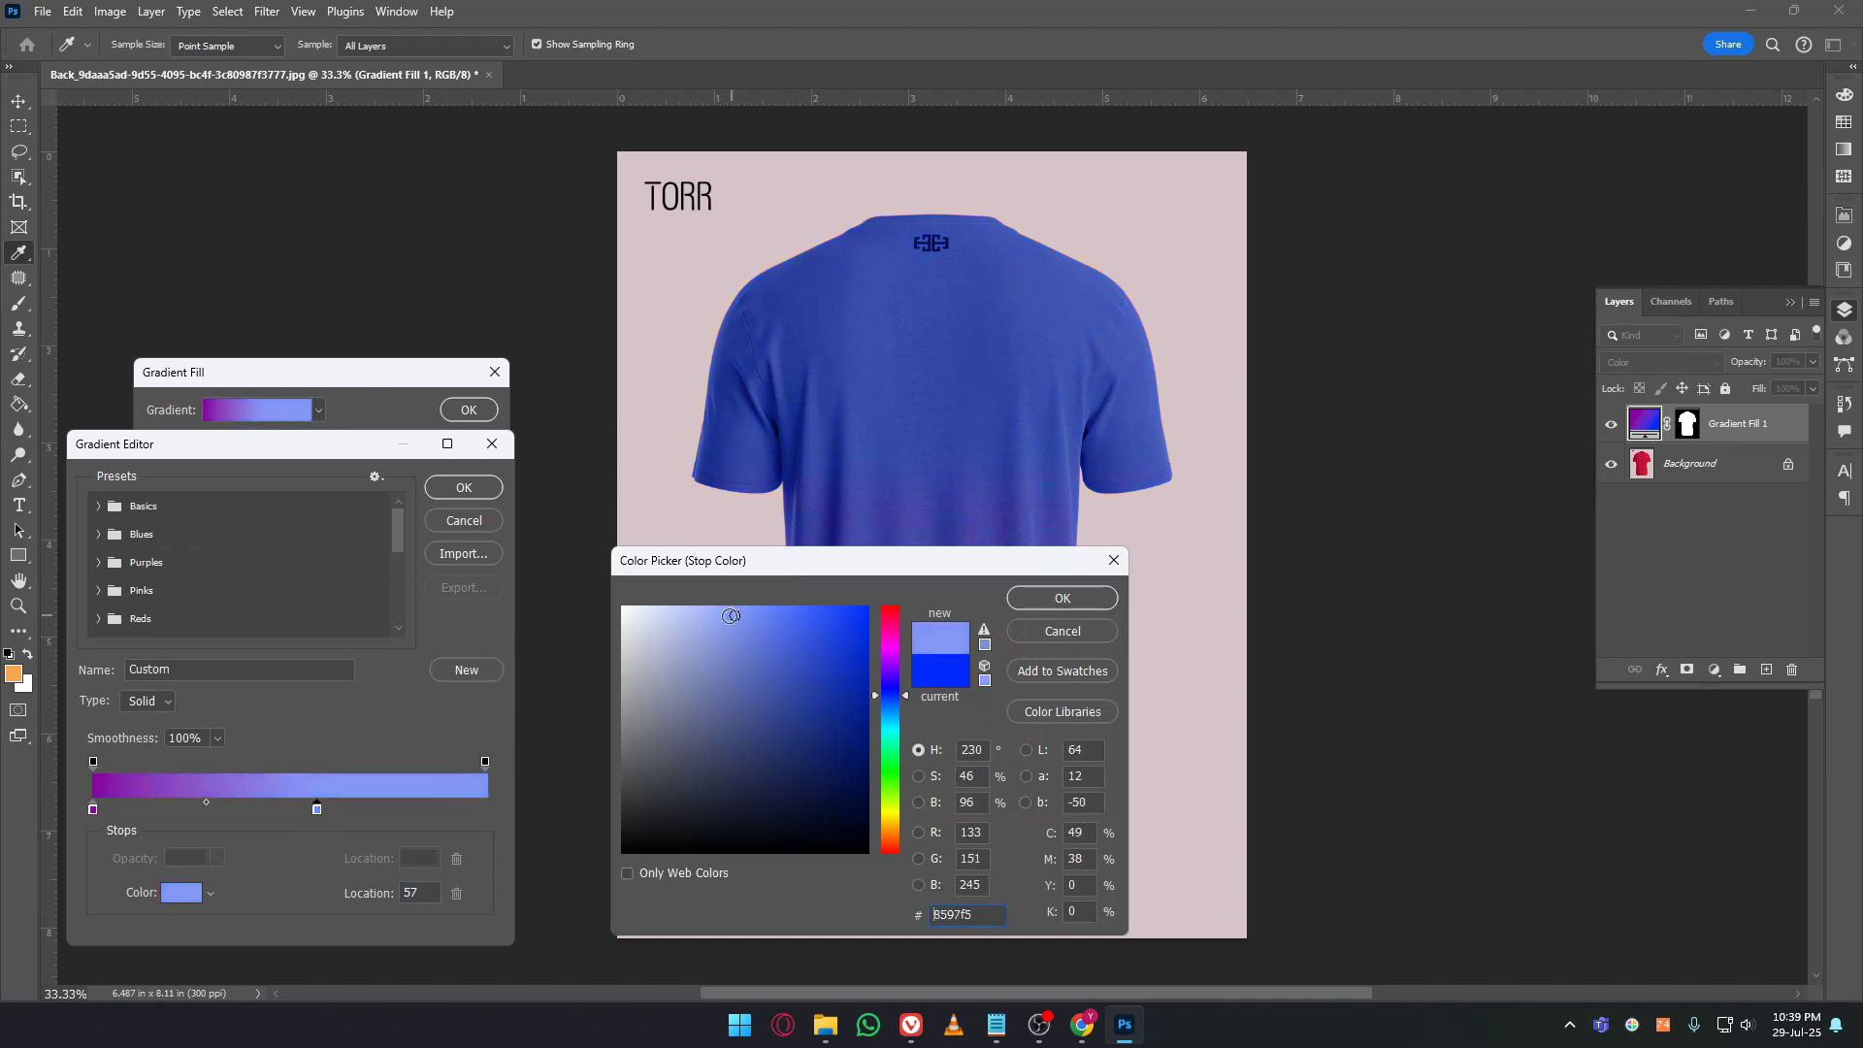
left_click(1078, 638)
left_click(463, 528)
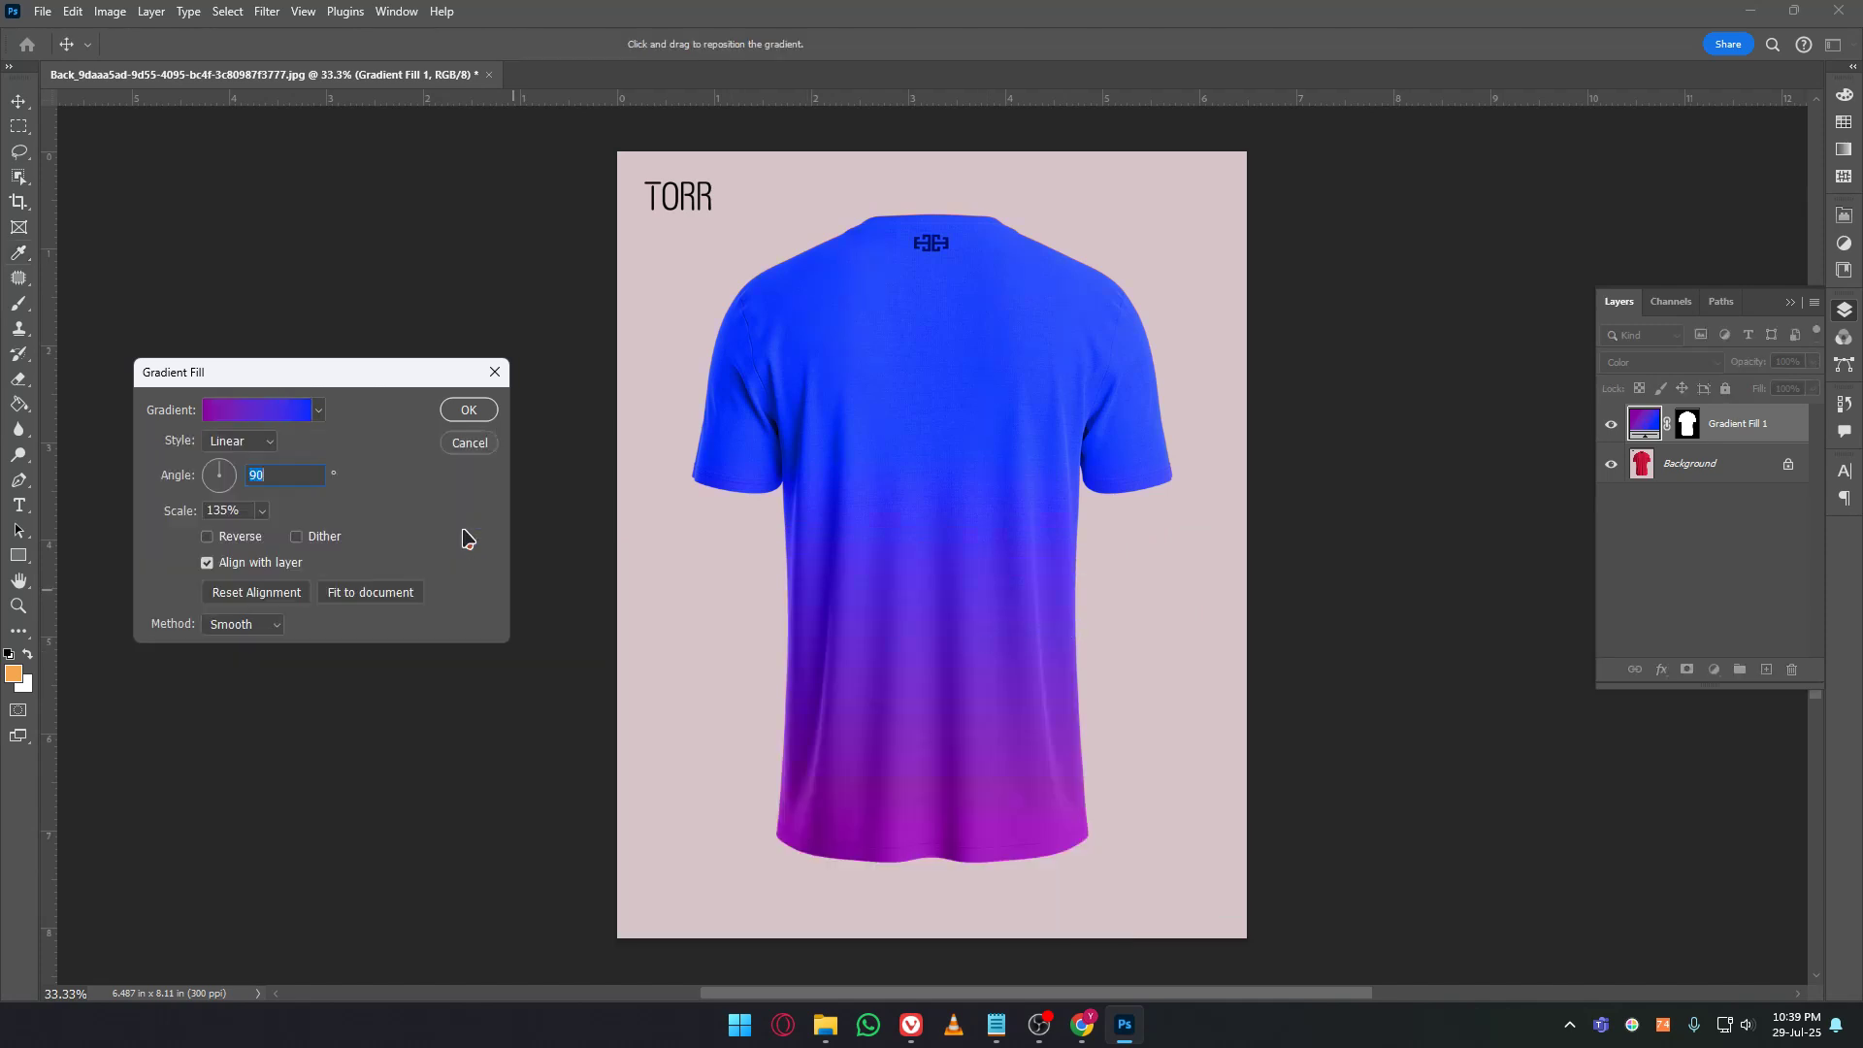
left_click(473, 446)
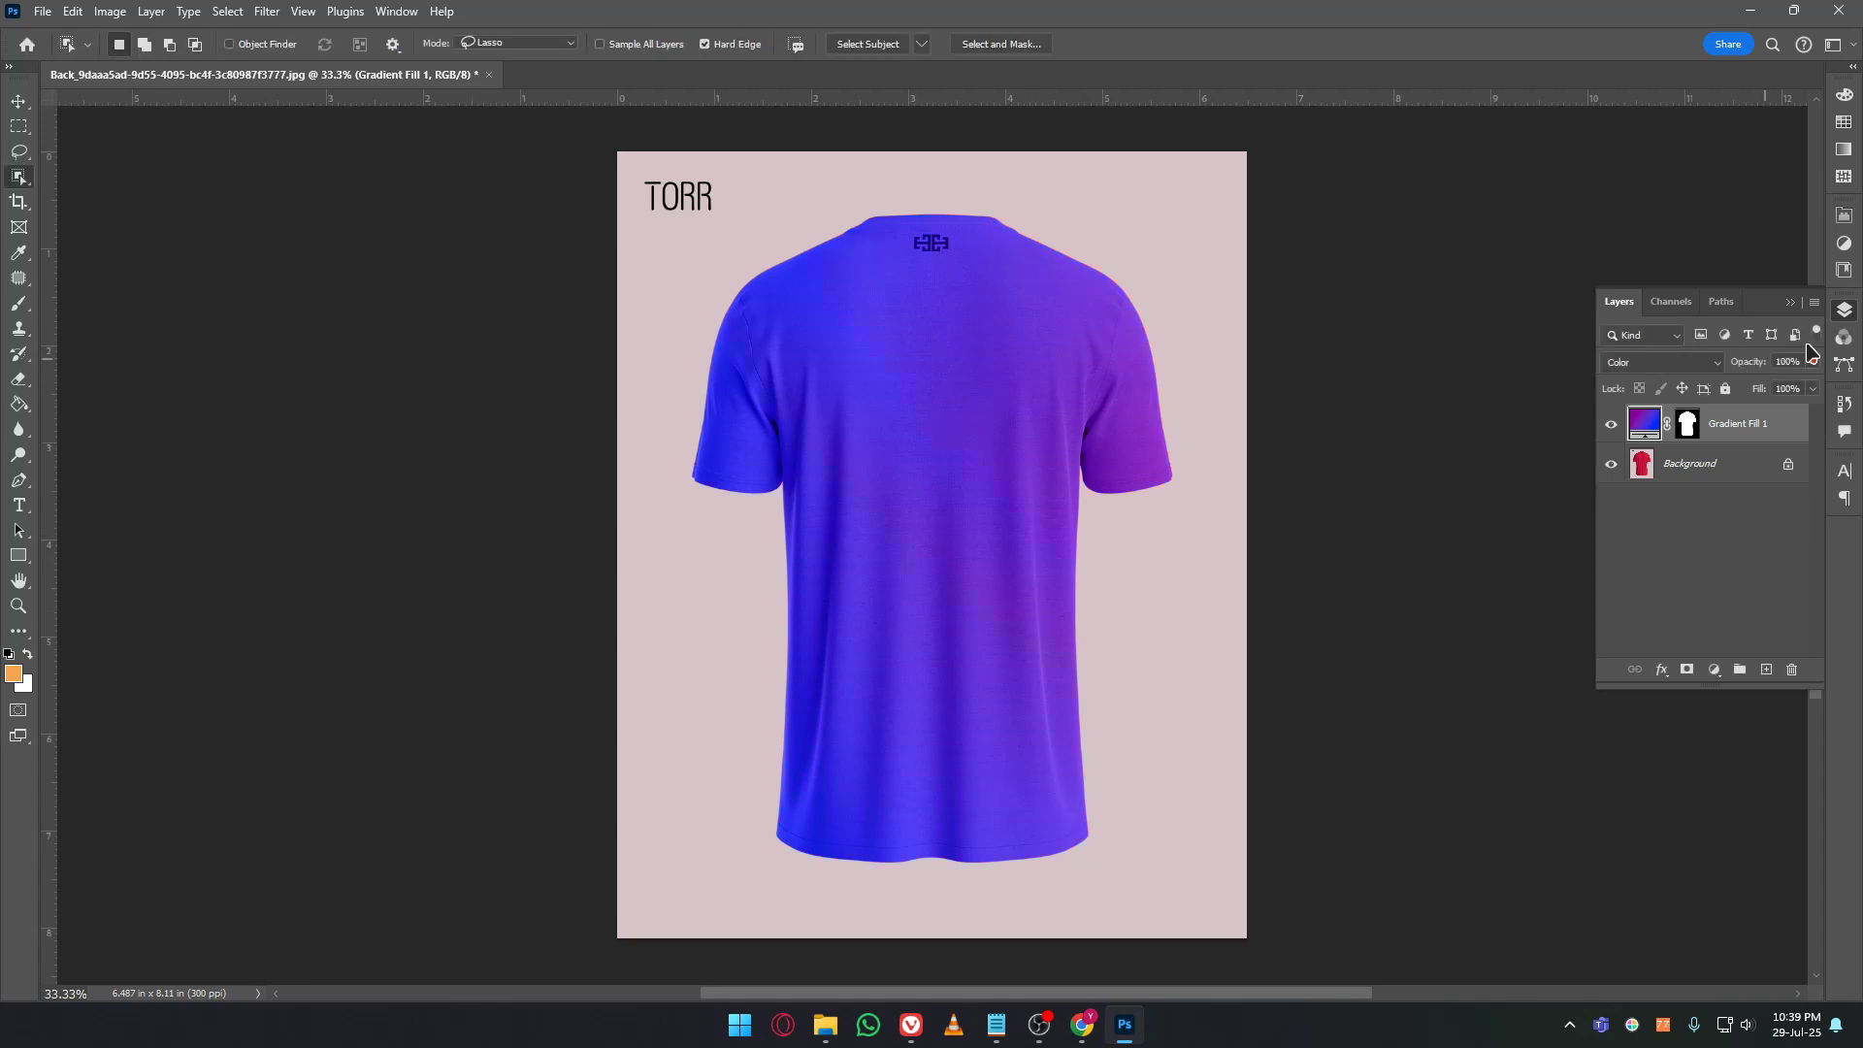
double_click(1644, 428)
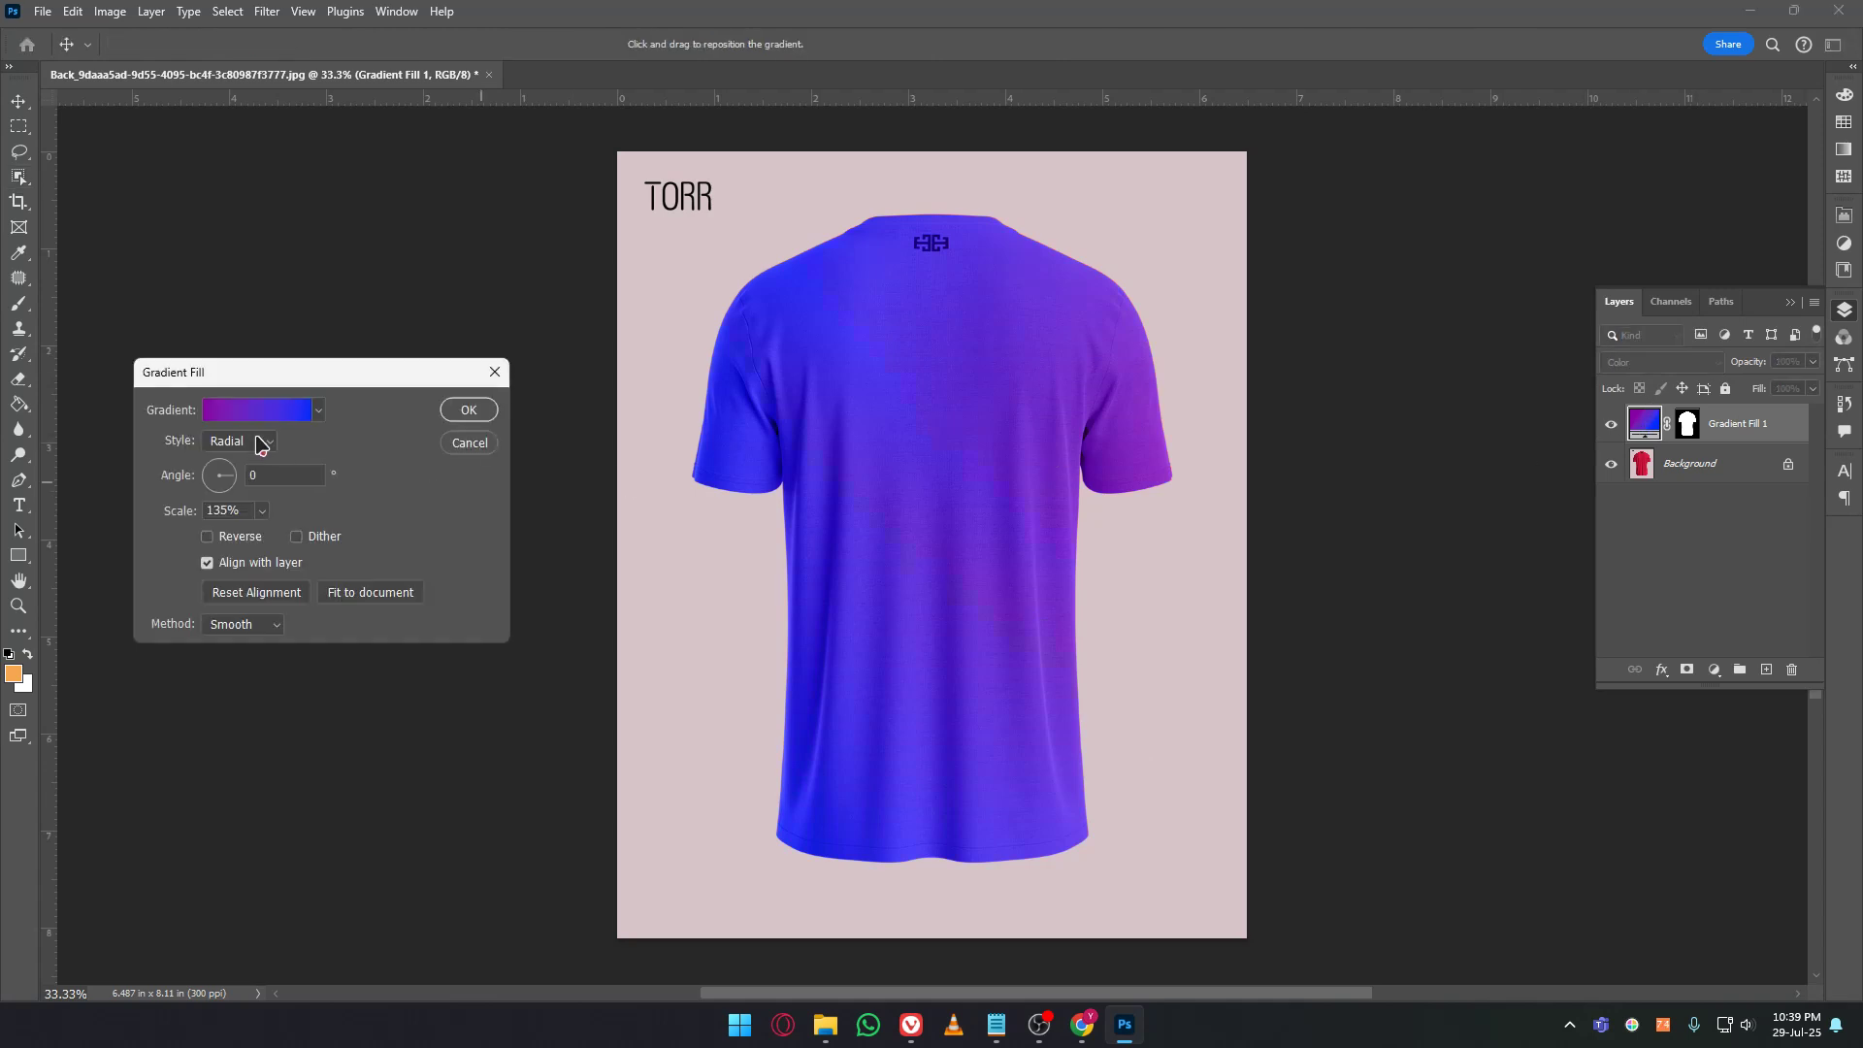
left_click(469, 442)
Switch to Notepad, review the HSB, color change and blend if notes, and put the notes away.
key("alt+Tab")
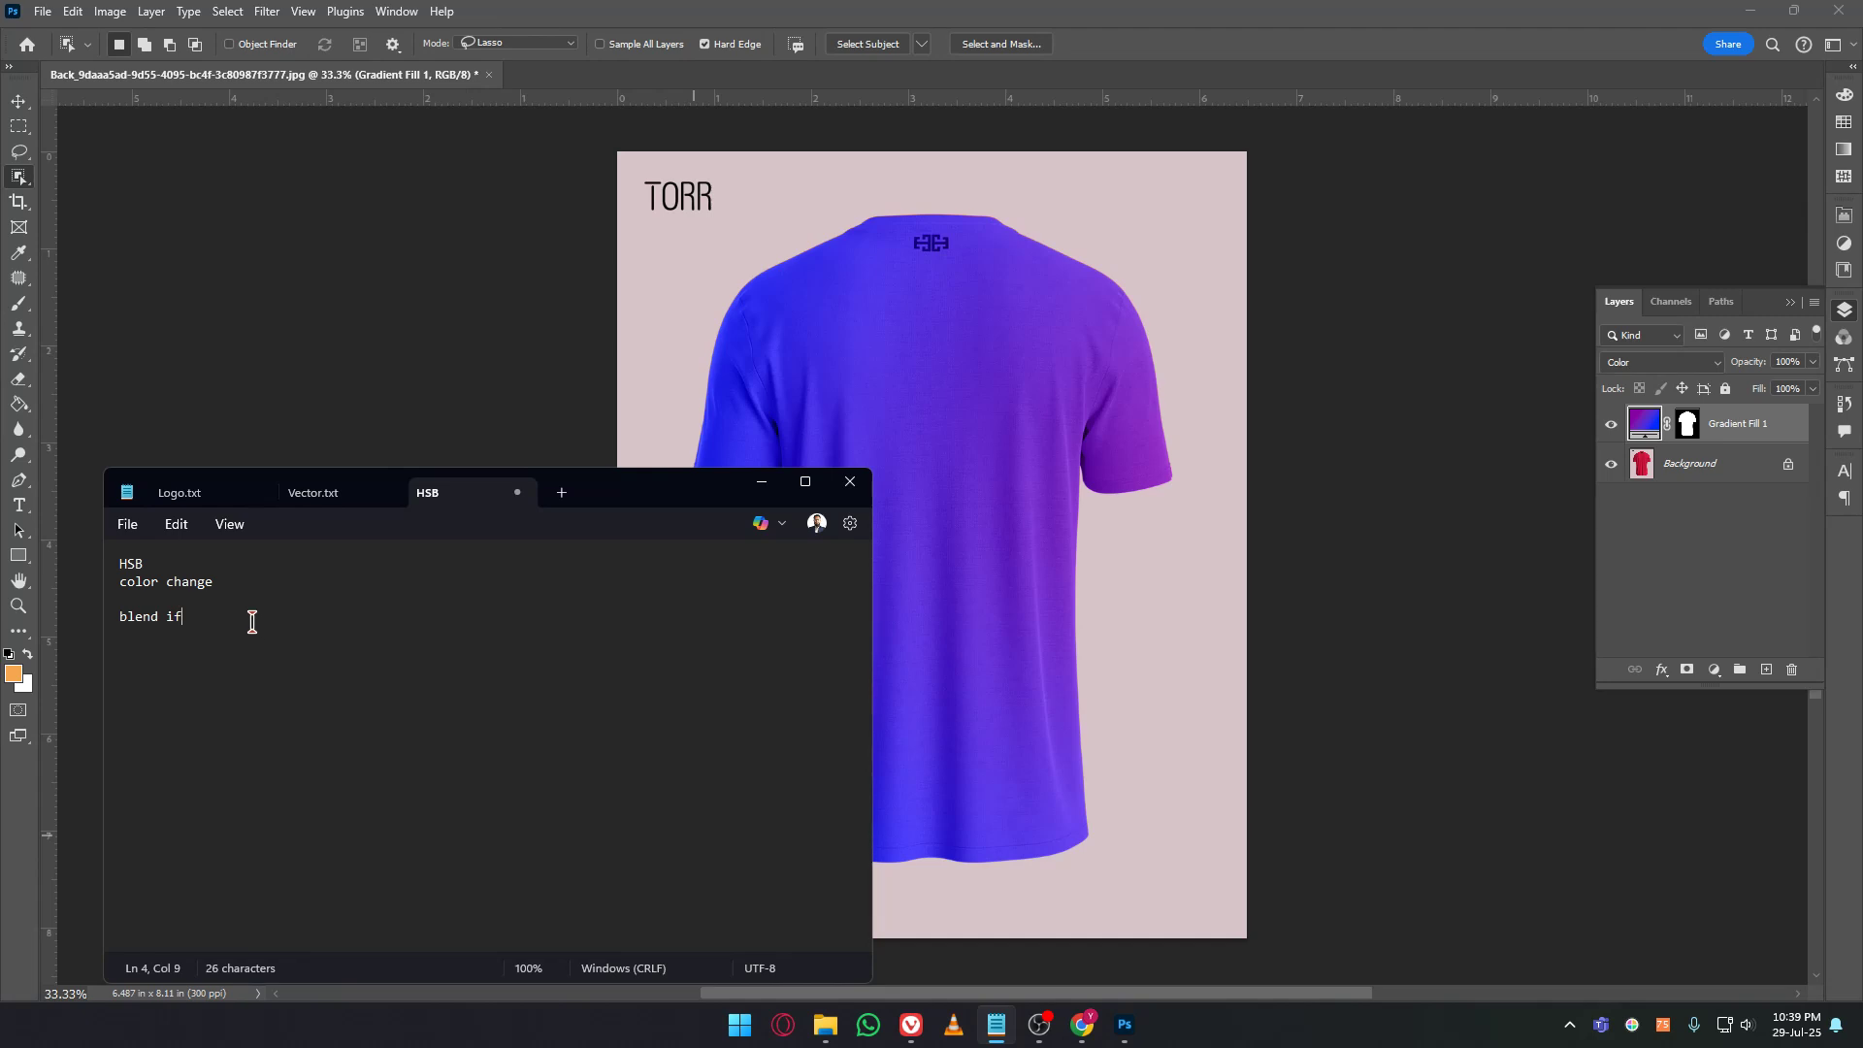
left_click(187, 563)
left_click(243, 578)
left_click(239, 612)
left_click(760, 481)
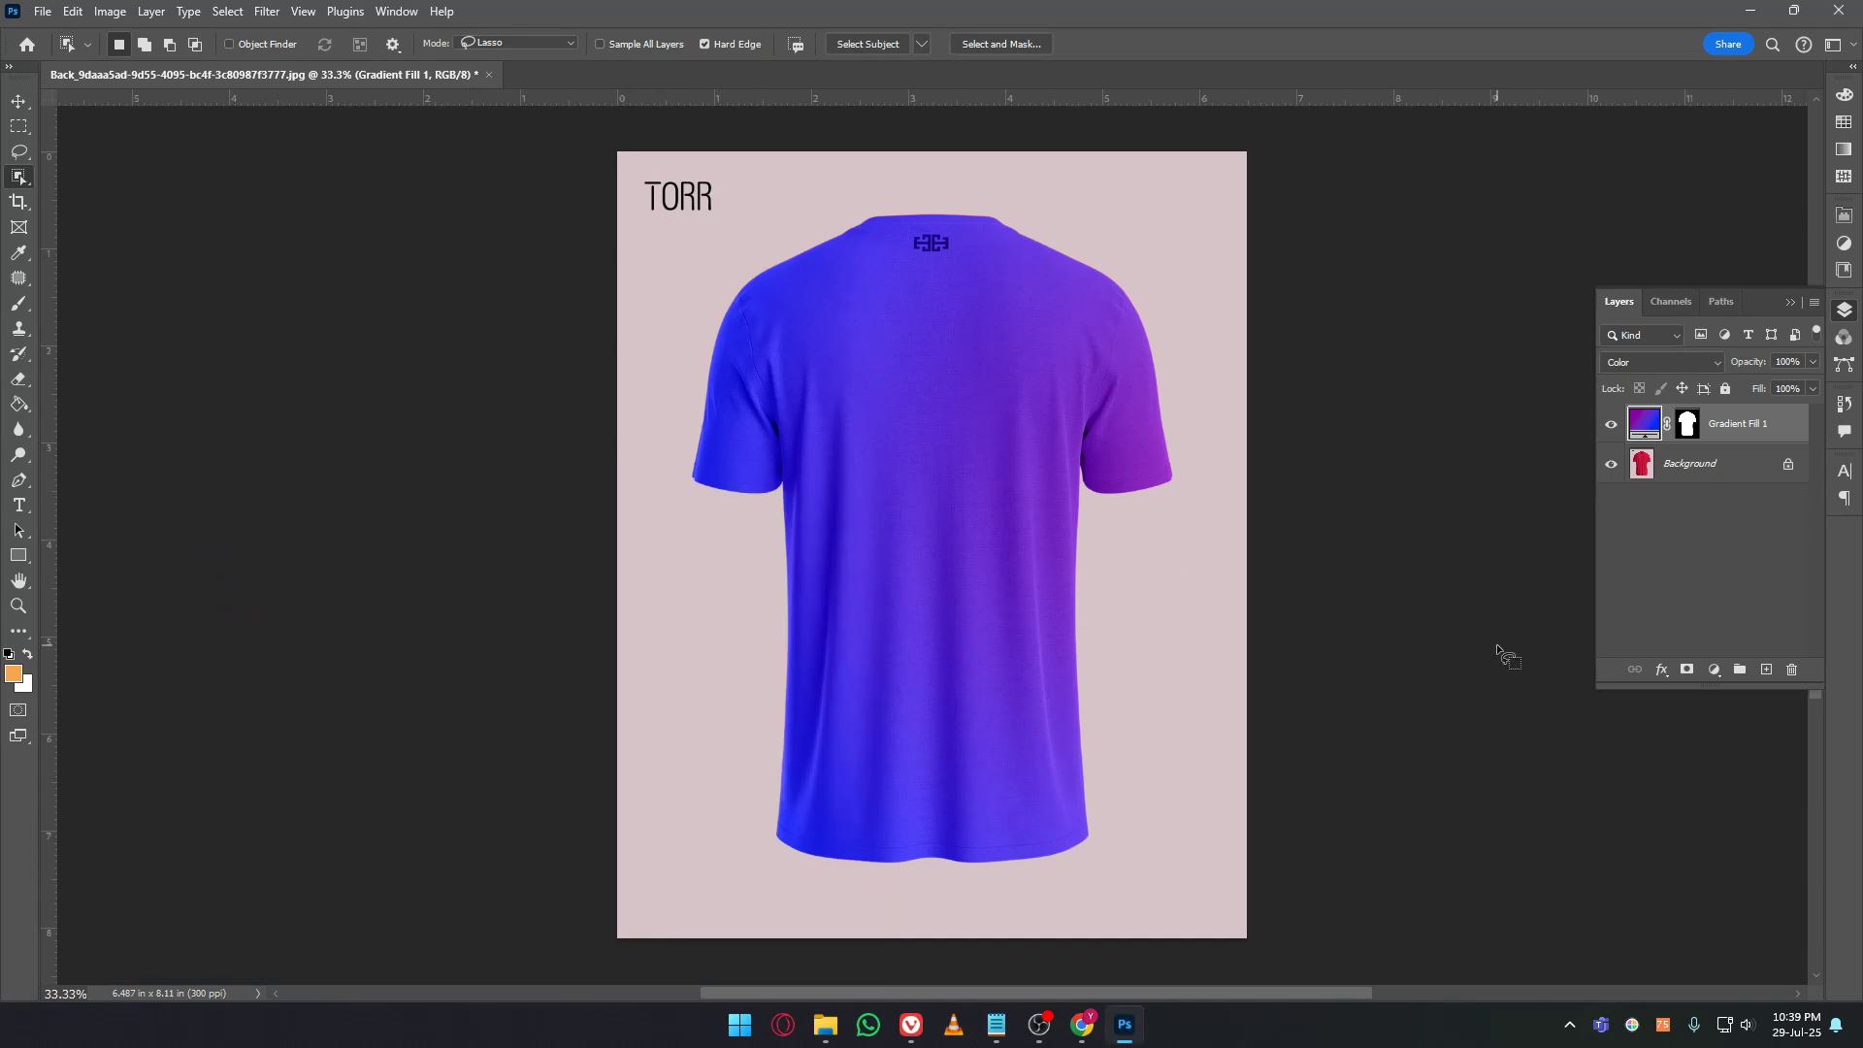
Minimize Photoshop and bring the Chrome window with the Loom recording to the front.
left_click(1750, 10)
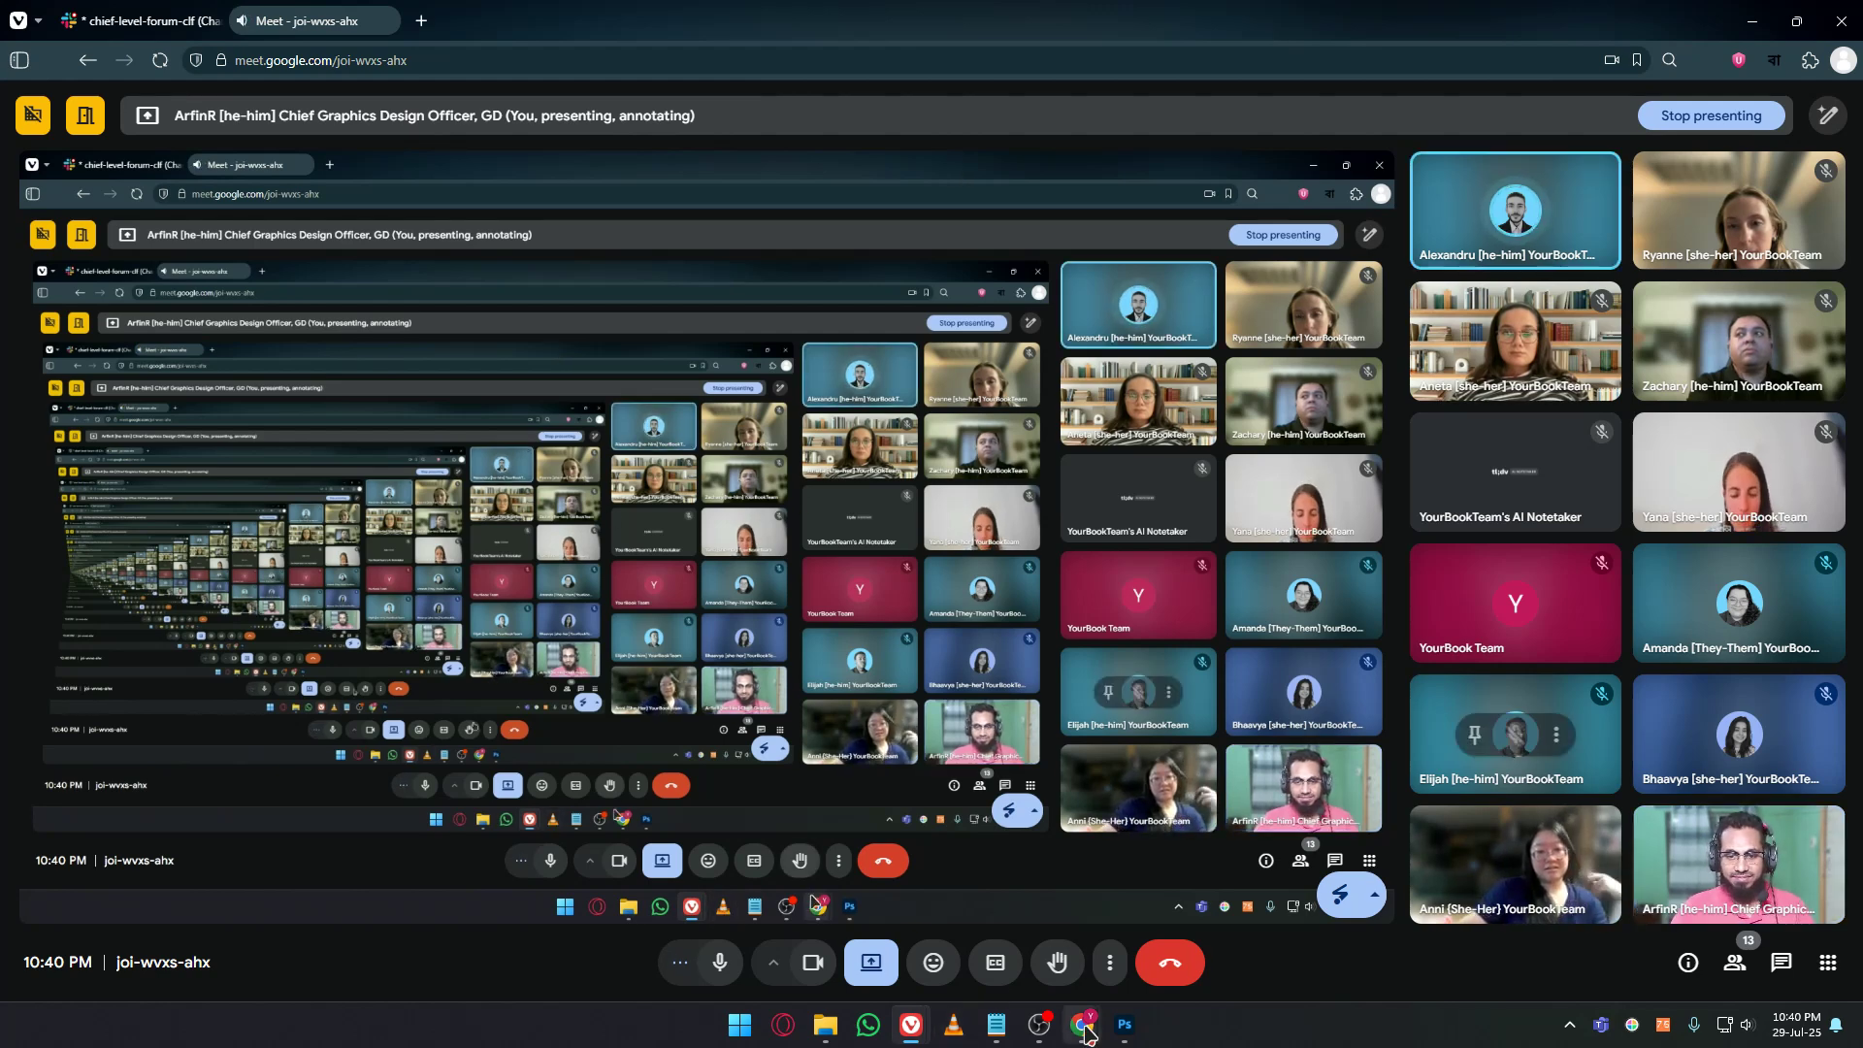
mouse_move(1085, 1030)
left_click(1007, 929)
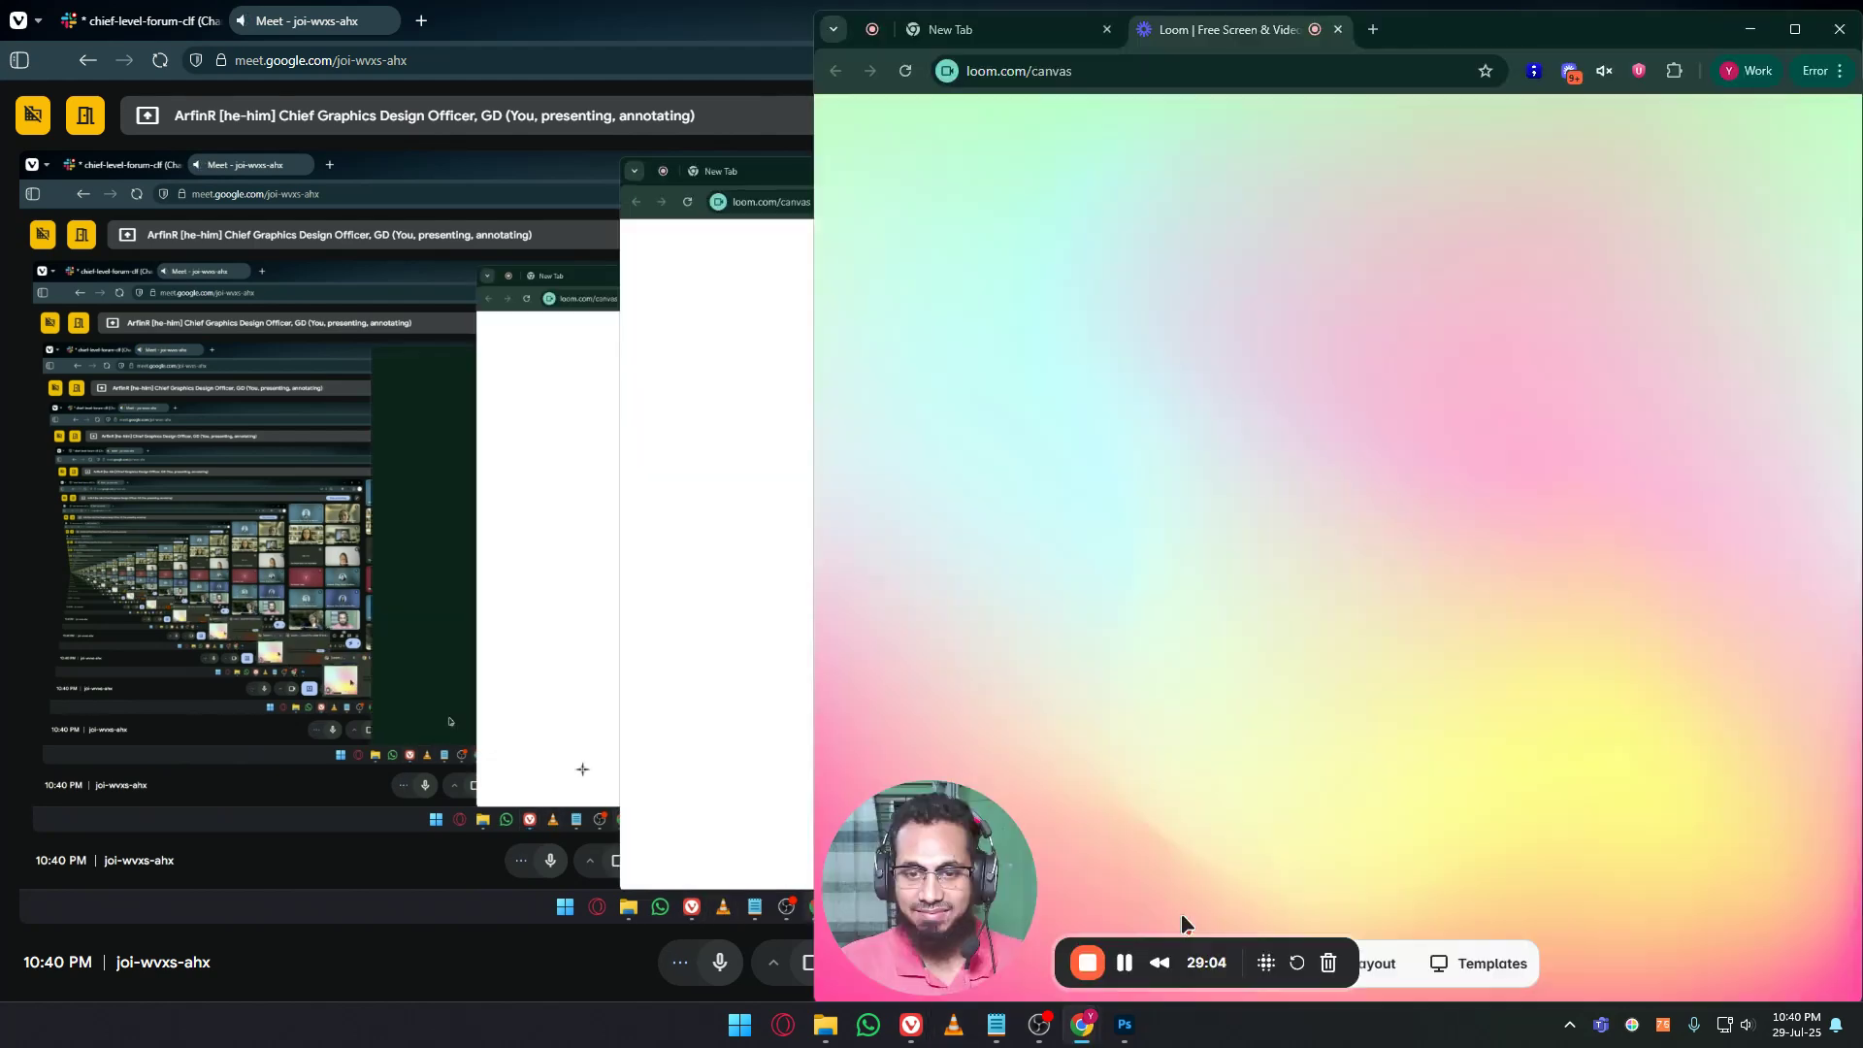